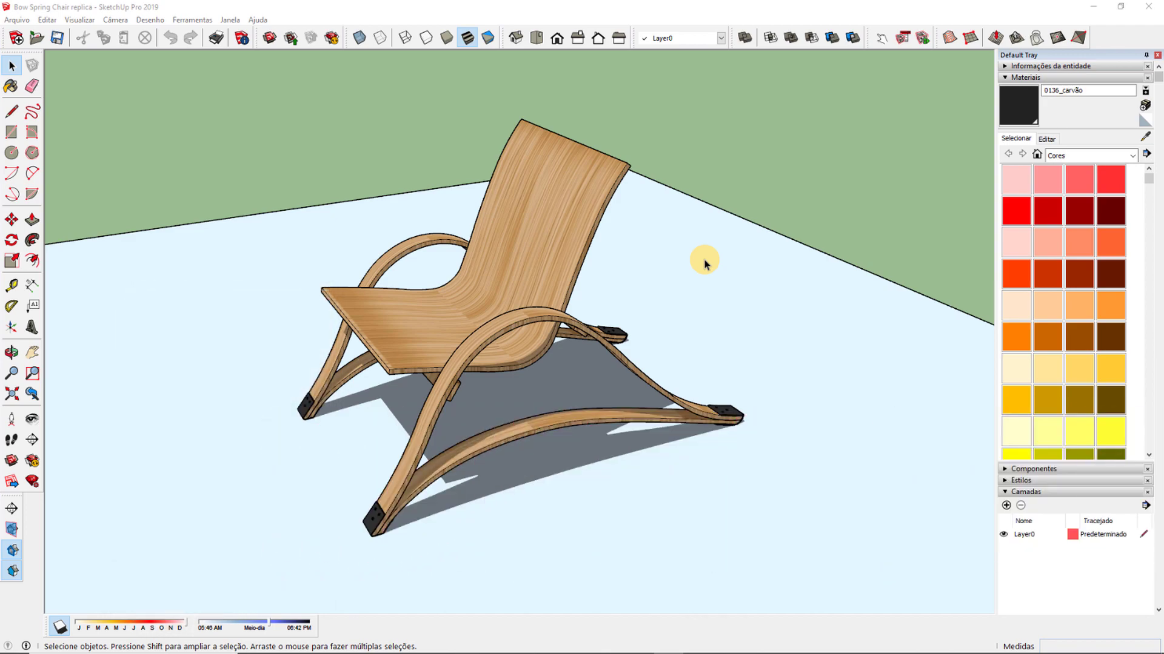
# Examine the finished wooden bow spring chair model from several viewing angles.
pyautogui.moveTo(444, 488)
pyautogui.mouseDown(button='middle')
pyautogui.moveTo(566, 397)
pyautogui.moveTo(506, 334)
pyautogui.moveTo(459, 423)
pyautogui.moveTo(457, 481)
pyautogui.mouseUp(button='middle')
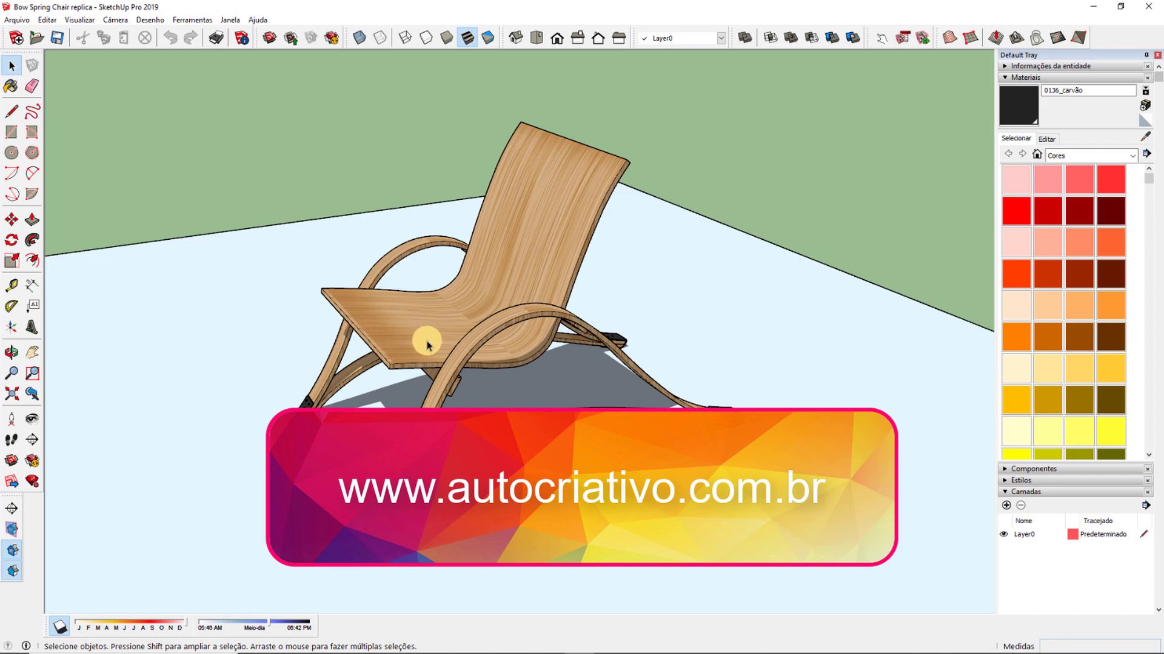
pyautogui.moveTo(557, 375); pyautogui.dragTo(649, 460, button='middle')
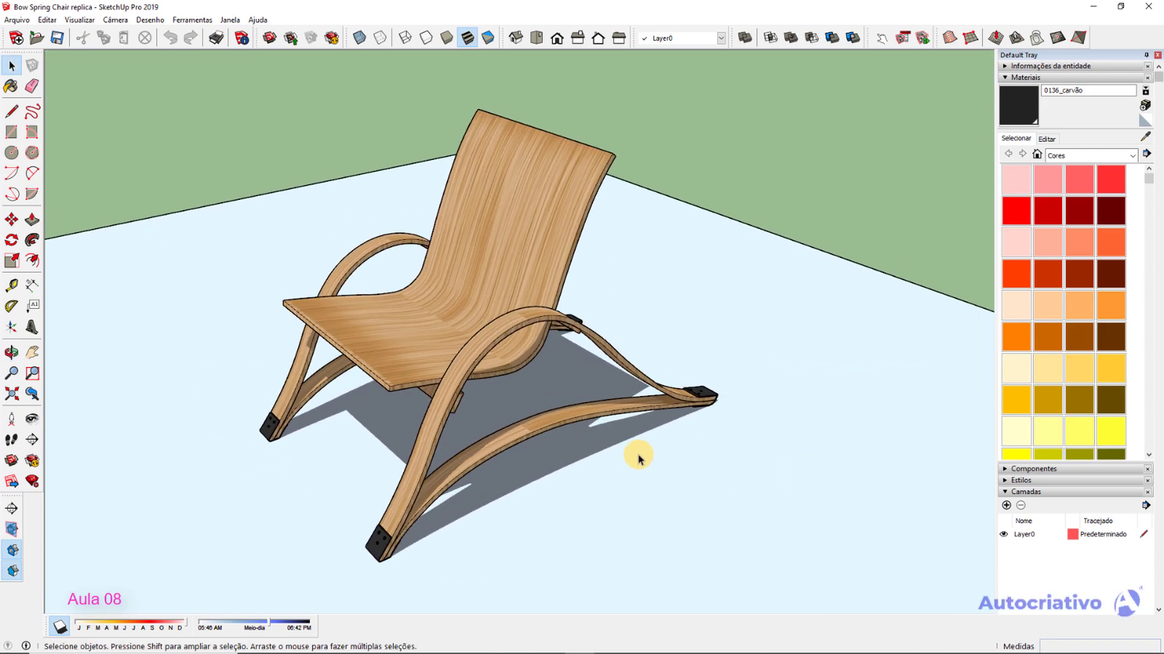
pyautogui.moveTo(568, 444)
pyautogui.mouseDown(button='middle')
pyautogui.moveTo(533, 358)
pyautogui.moveTo(525, 393)
pyautogui.moveTo(551, 446)
pyautogui.moveTo(563, 440)
pyautogui.mouseUp(button='middle')
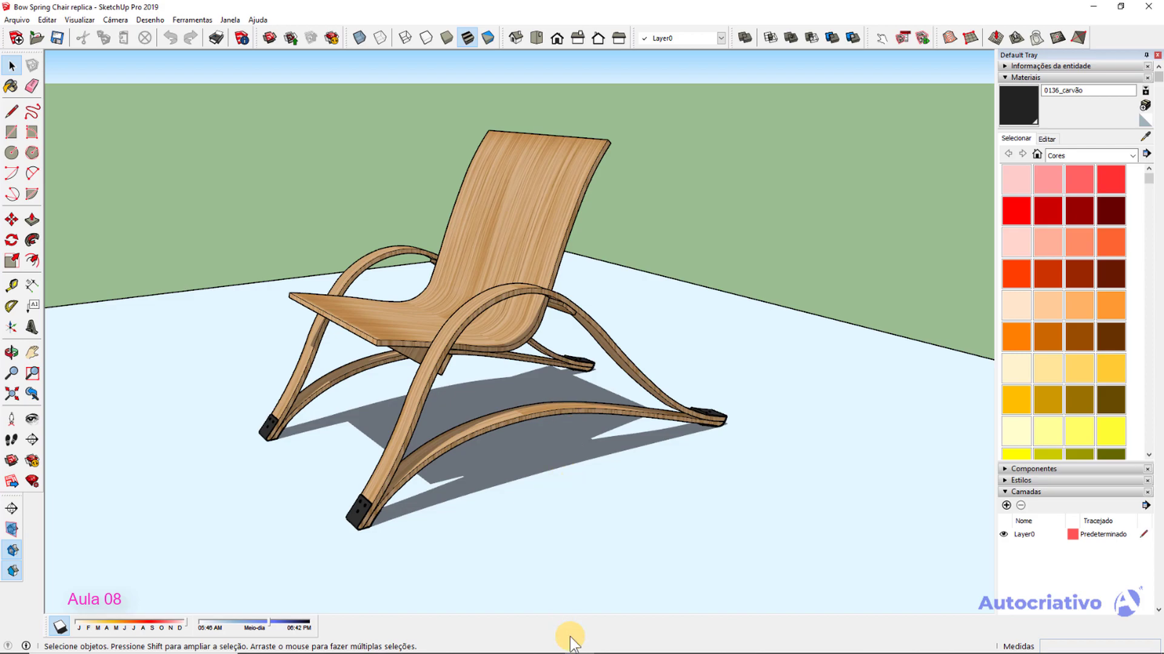
# Switch to the browser and look through the furniture designer's YouTube channel as far as the chair-making series.
pyautogui.moveTo(570, 642)
pyautogui.click(490, 643)
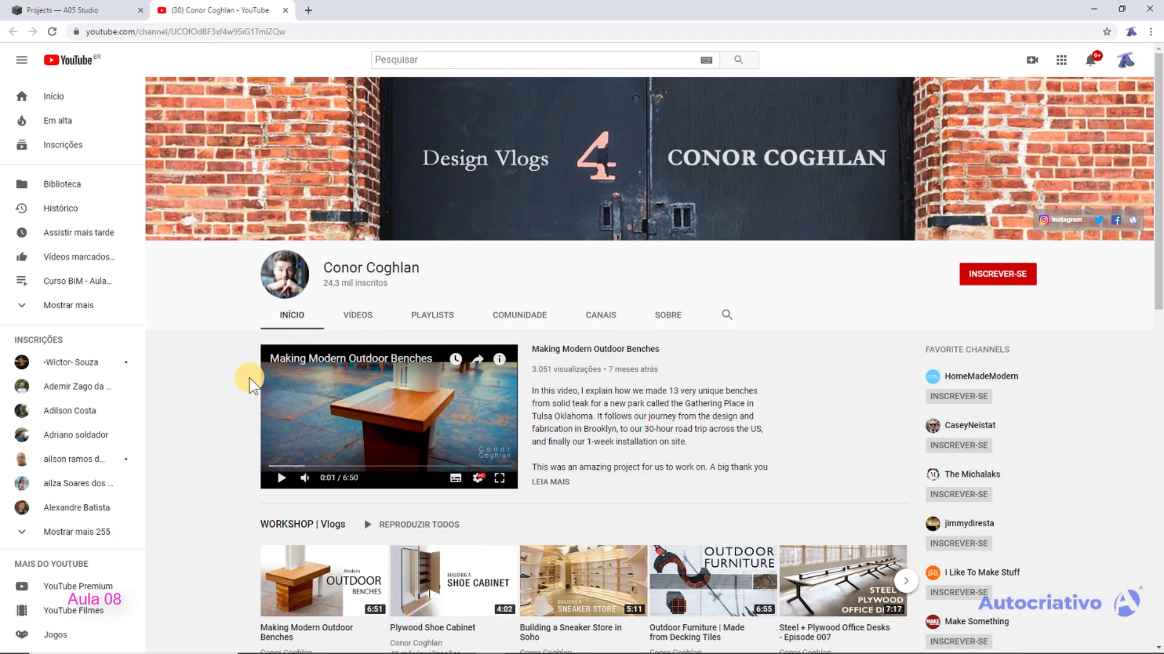
pyautogui.scroll(-2, 225, 377)
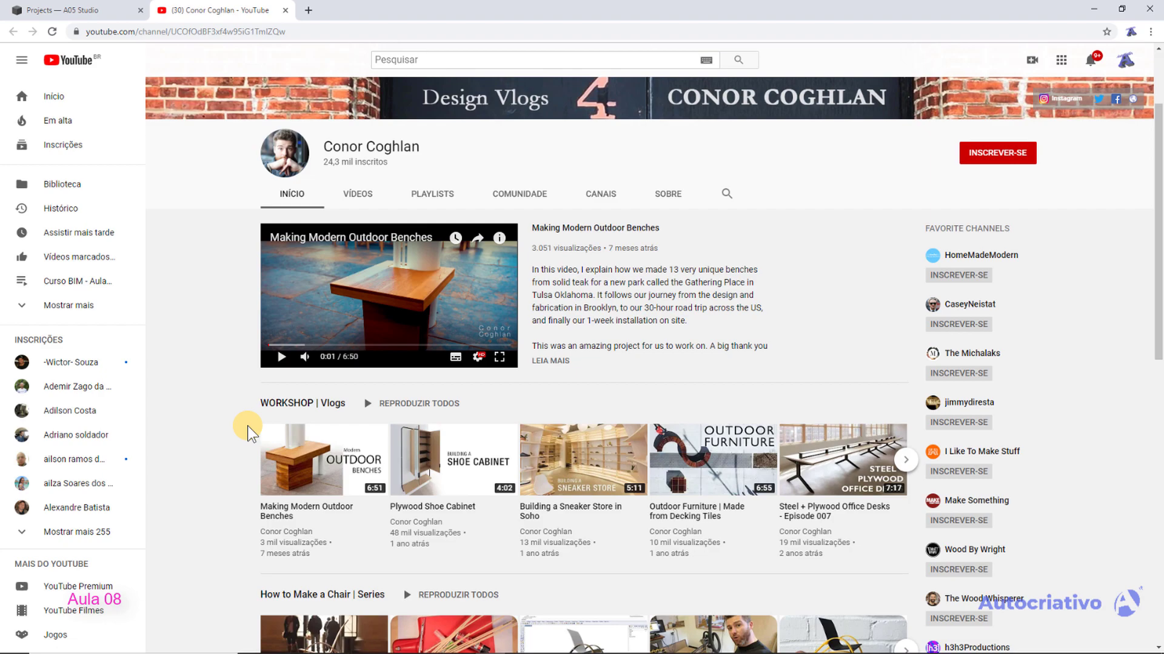
pyautogui.scroll(-4, 247, 426)
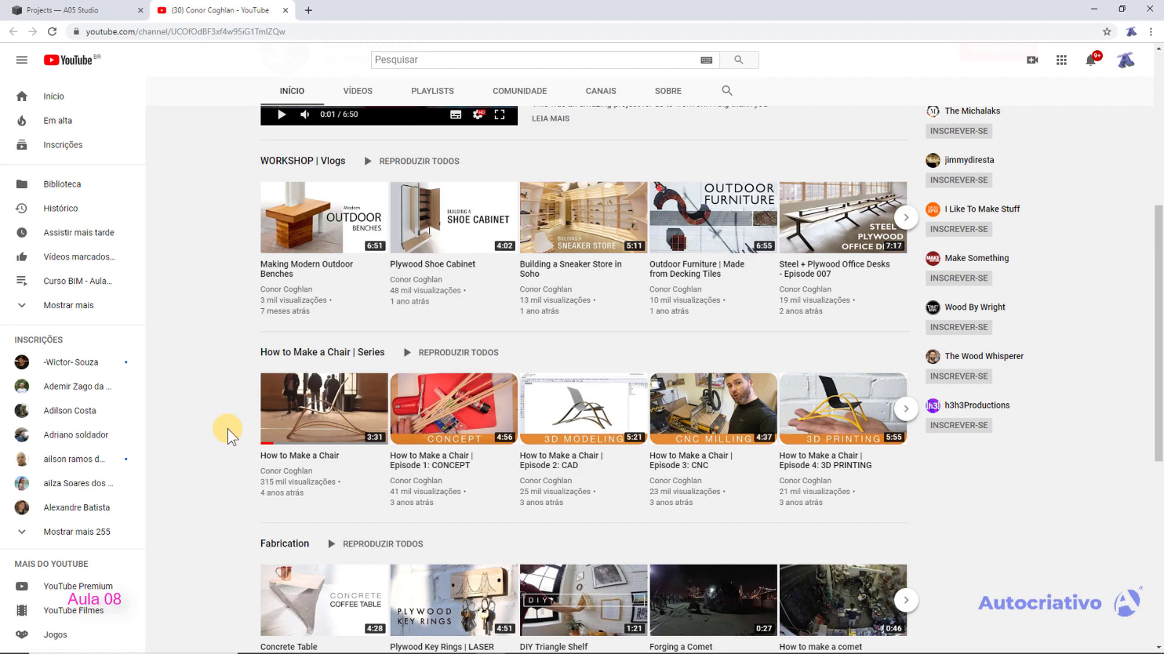
# Switch back to SketchUp and inspect the chair's curved seat, armrests and legs.
pyautogui.click(567, 644)
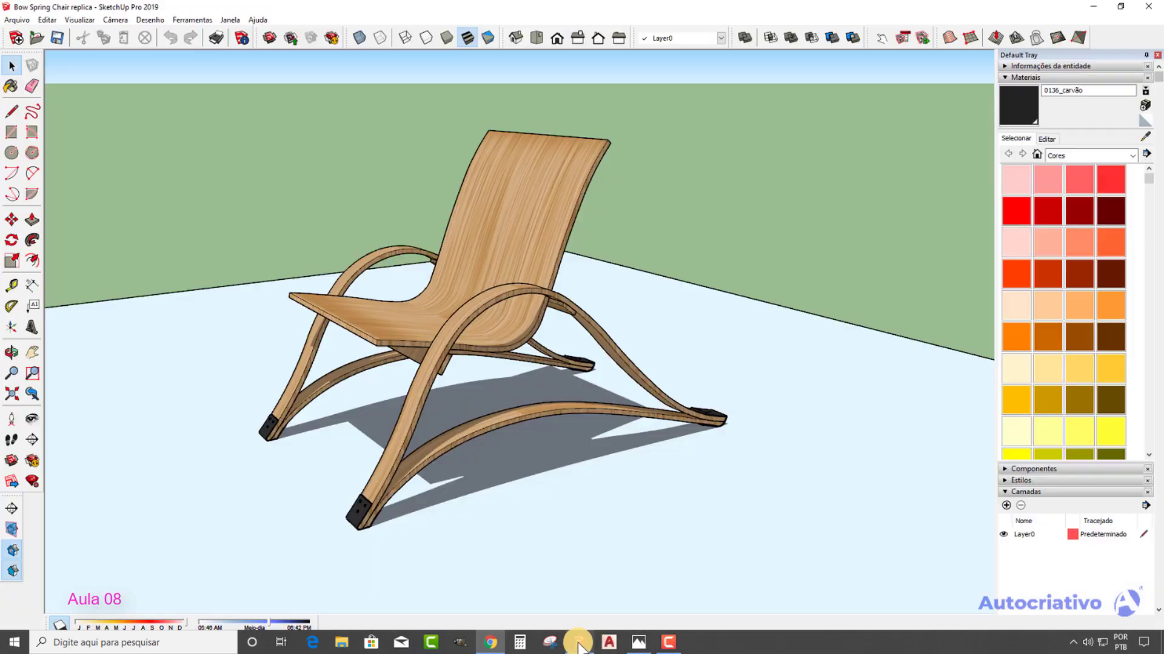
pyautogui.moveTo(533, 307); pyautogui.dragTo(449, 413, button='middle')
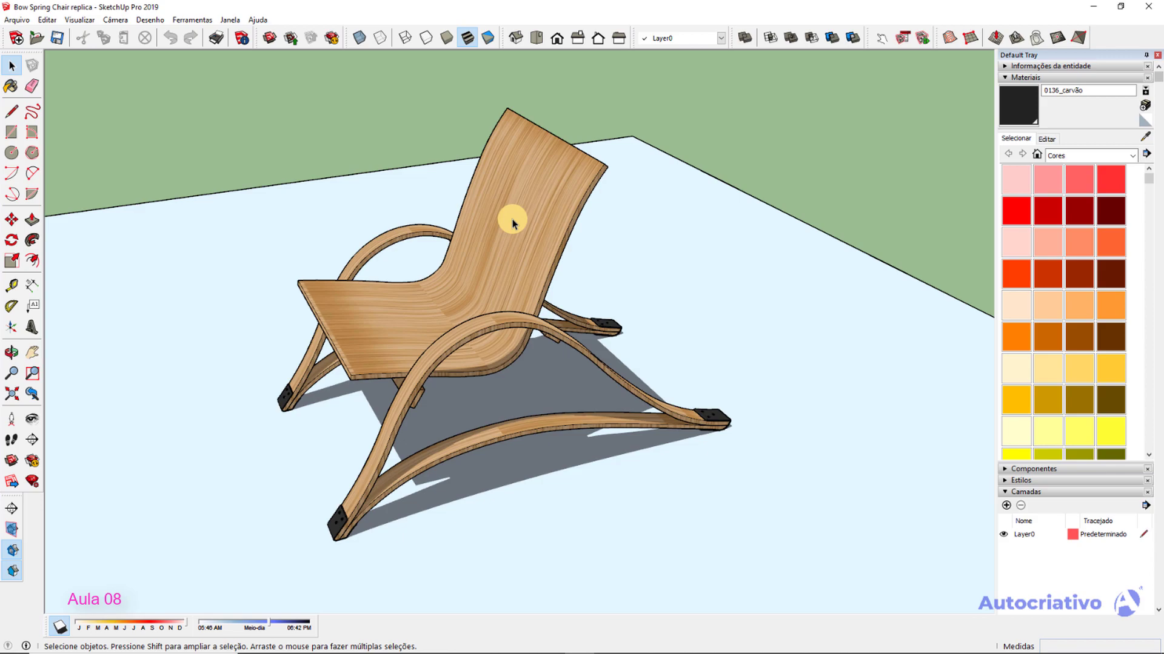
pyautogui.moveTo(513, 259); pyautogui.dragTo(602, 434, button='middle')
# Return to the designer's YouTube channel in the browser and browse the project gallery on the A05 Studio website.
pyautogui.moveTo(582, 648)
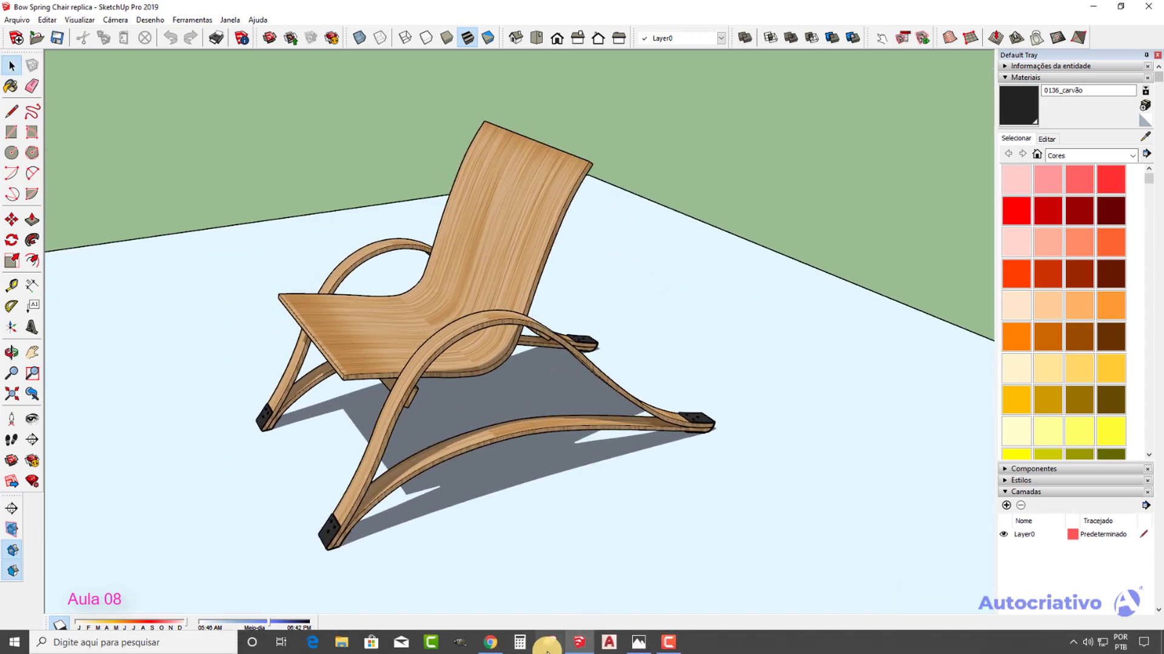
pyautogui.click(505, 642)
pyautogui.scroll(3, 247, 263)
pyautogui.scroll(4, 247, 263)
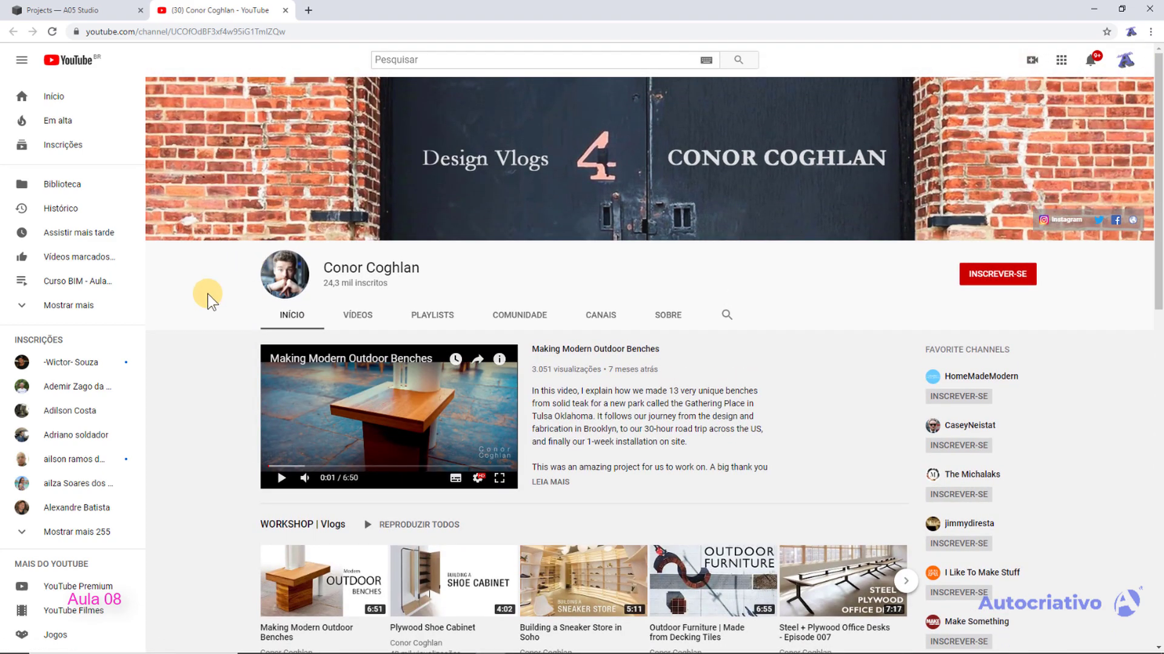
pyautogui.click(86, 12)
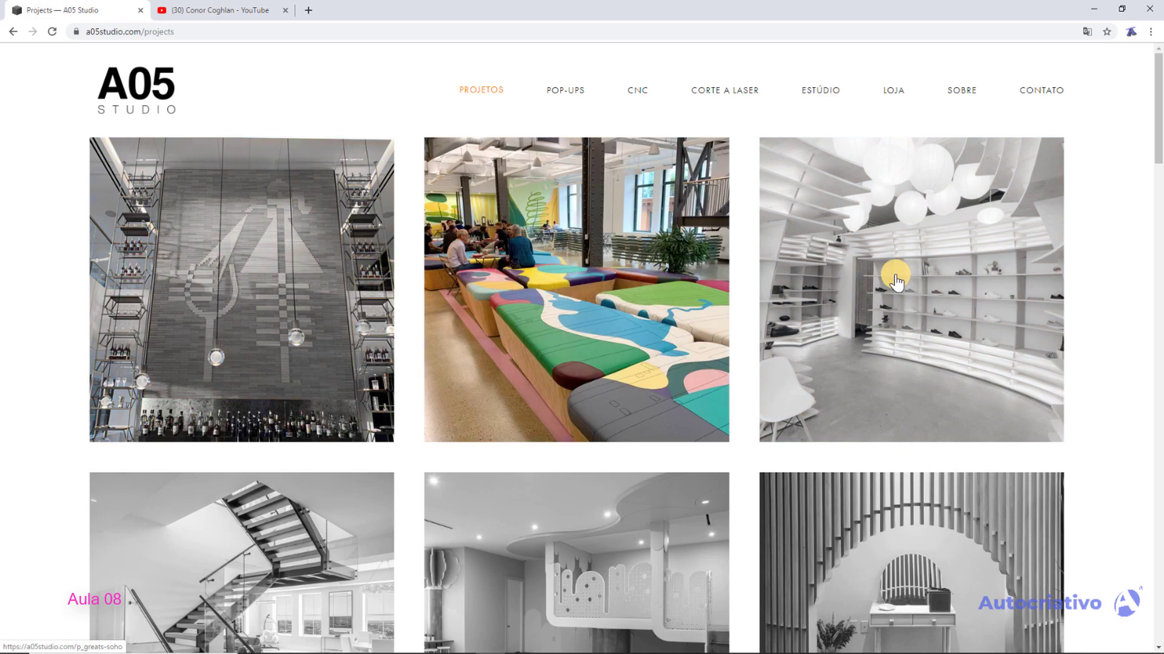
pyautogui.scroll(-3, 285, 266)
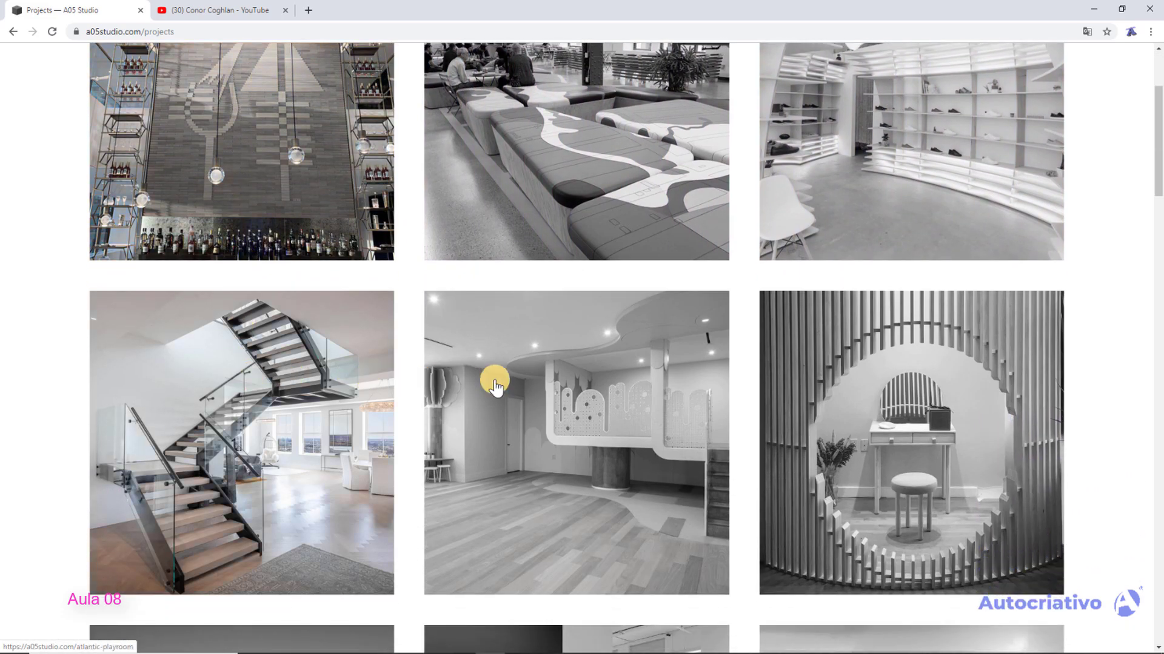
pyautogui.scroll(-6, 345, 293)
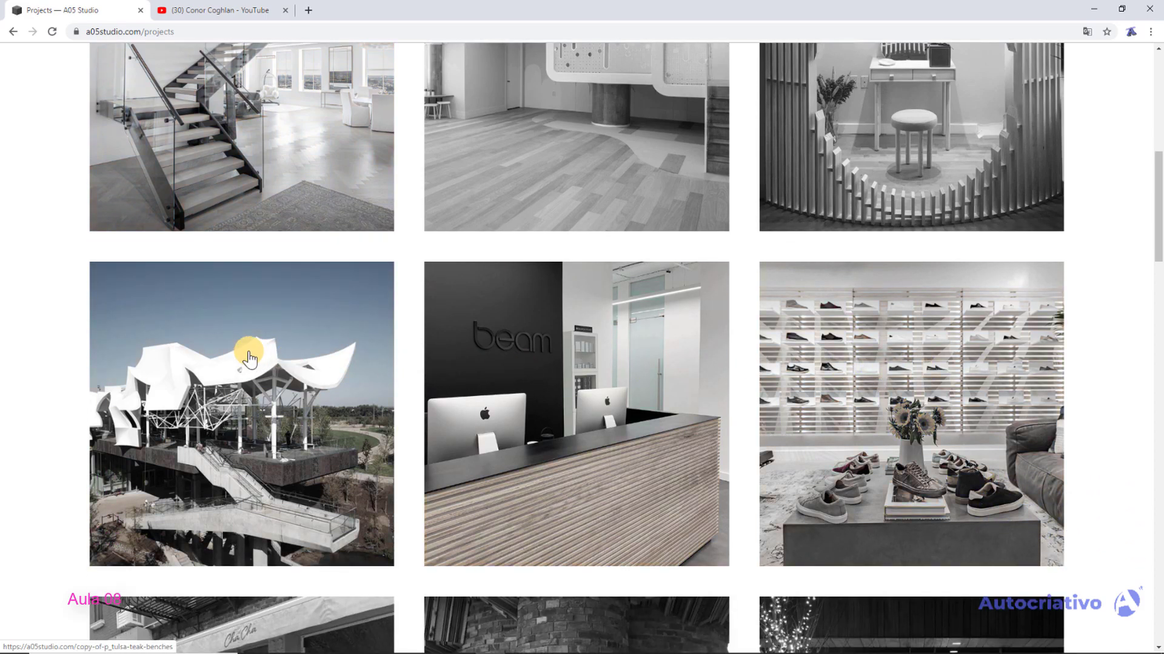
pyautogui.scroll(-3, 242, 321)
pyautogui.scroll(-3, 242, 327)
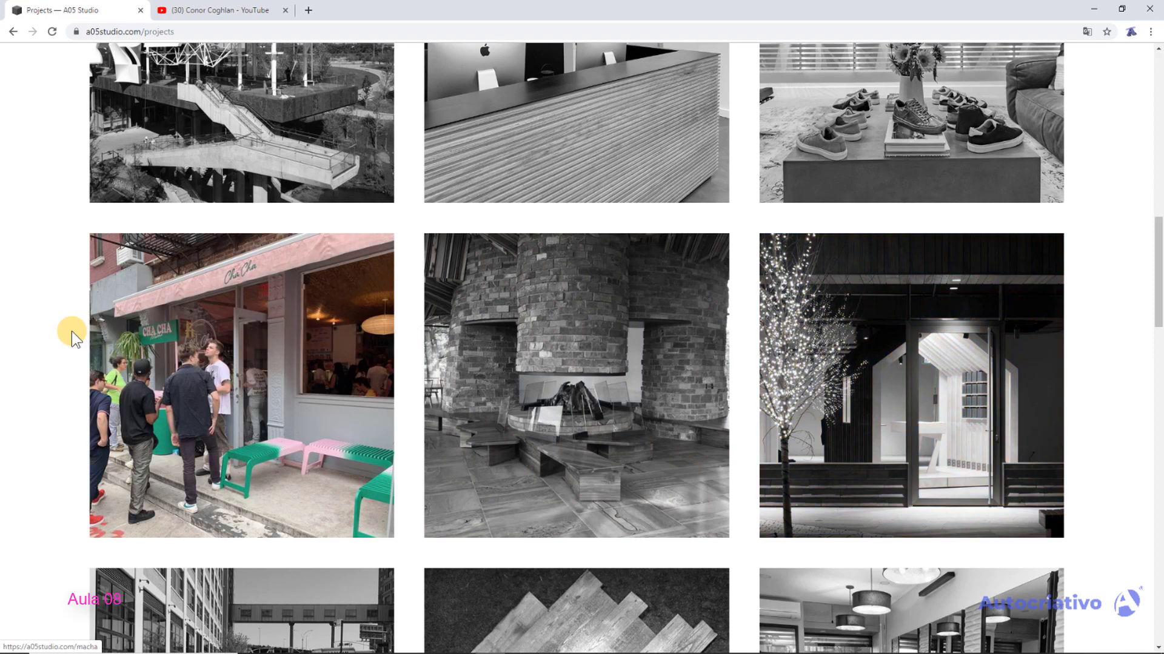
pyautogui.scroll(-3, 72, 330)
pyautogui.scroll(-10, 72, 331)
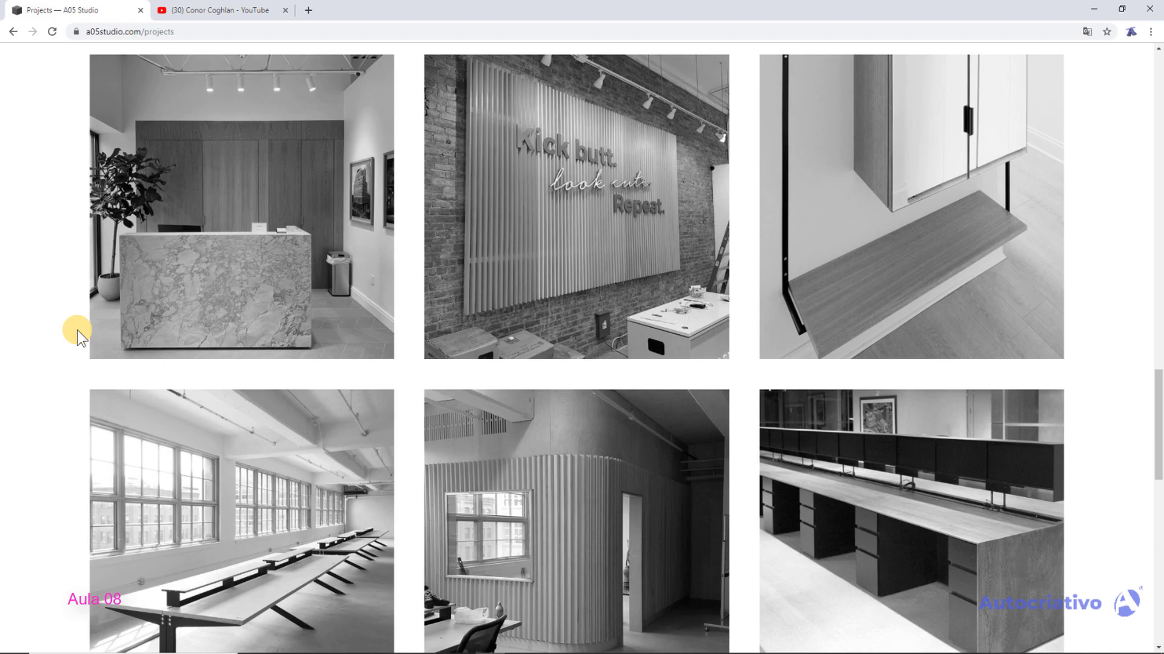
pyautogui.scroll(12, 78, 329)
pyautogui.scroll(8, 77, 330)
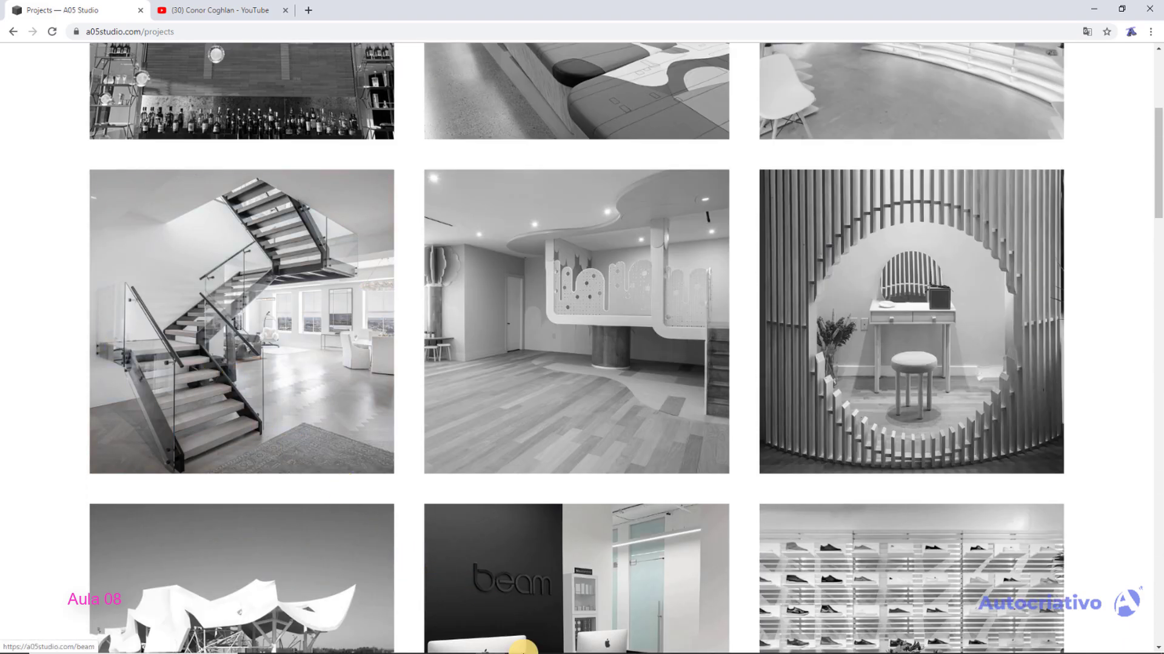
# Switch back to SketchUp and examine the chair's front foot bracket and screws up close, as well as the whole chair.
pyautogui.moveTo(522, 653)
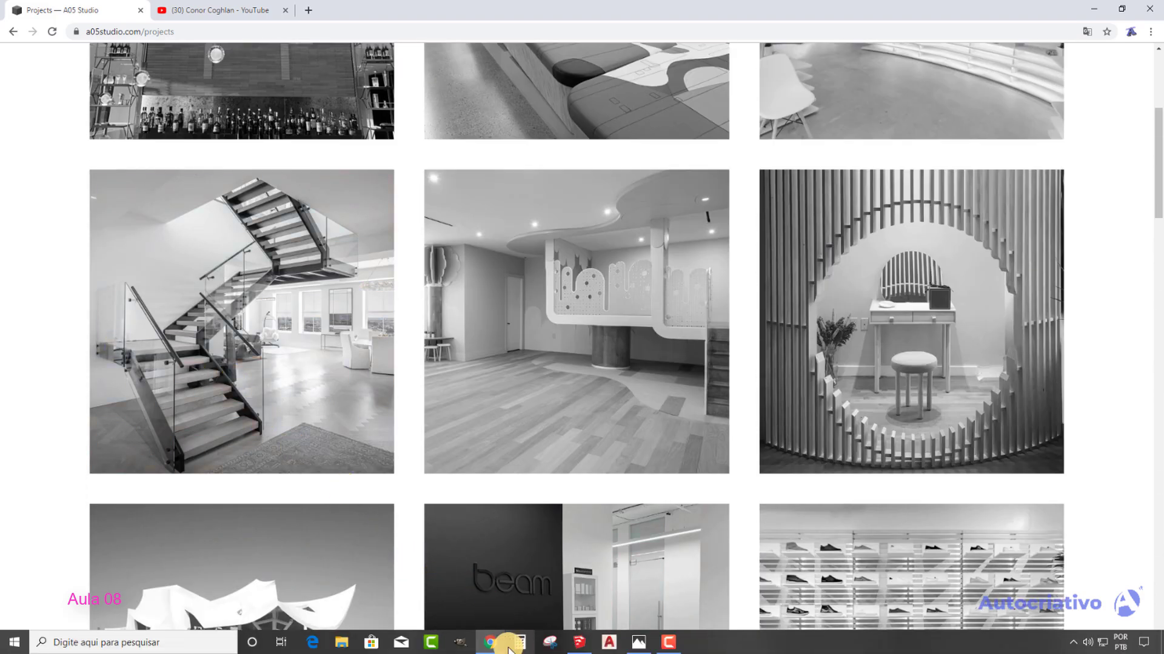
pyautogui.click(581, 644)
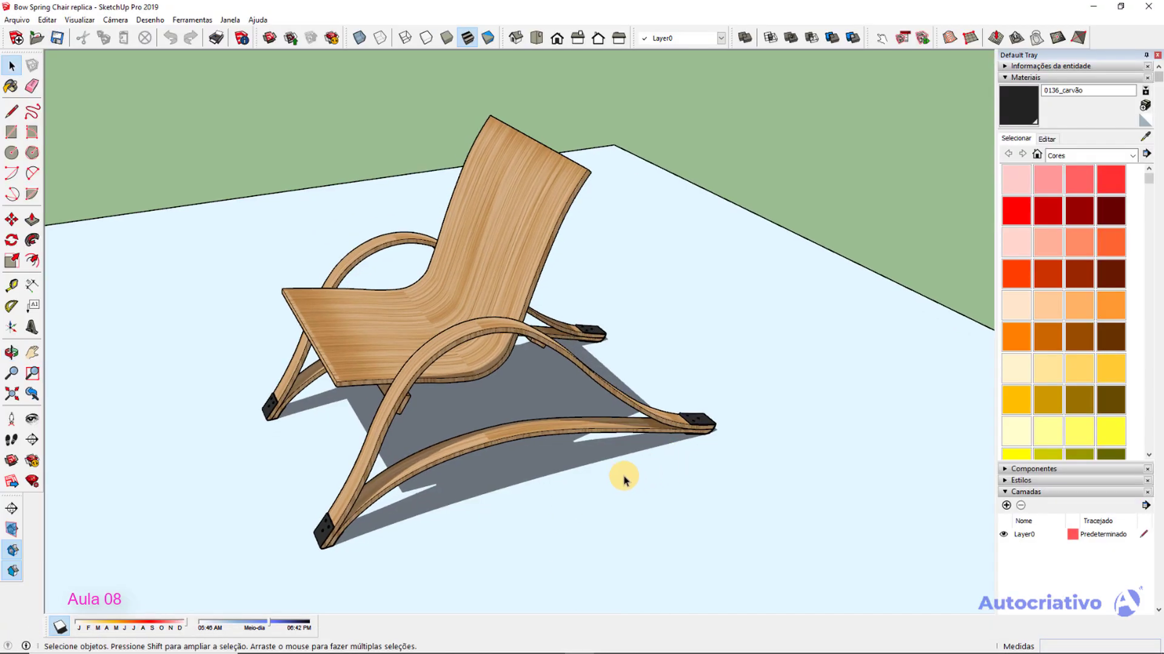
pyautogui.keyDown('shift'); pyautogui.moveTo(621, 481); pyautogui.dragTo(641, 397, button='middle'); pyautogui.keyUp('shift')
pyautogui.scroll(-2, 586, 457)
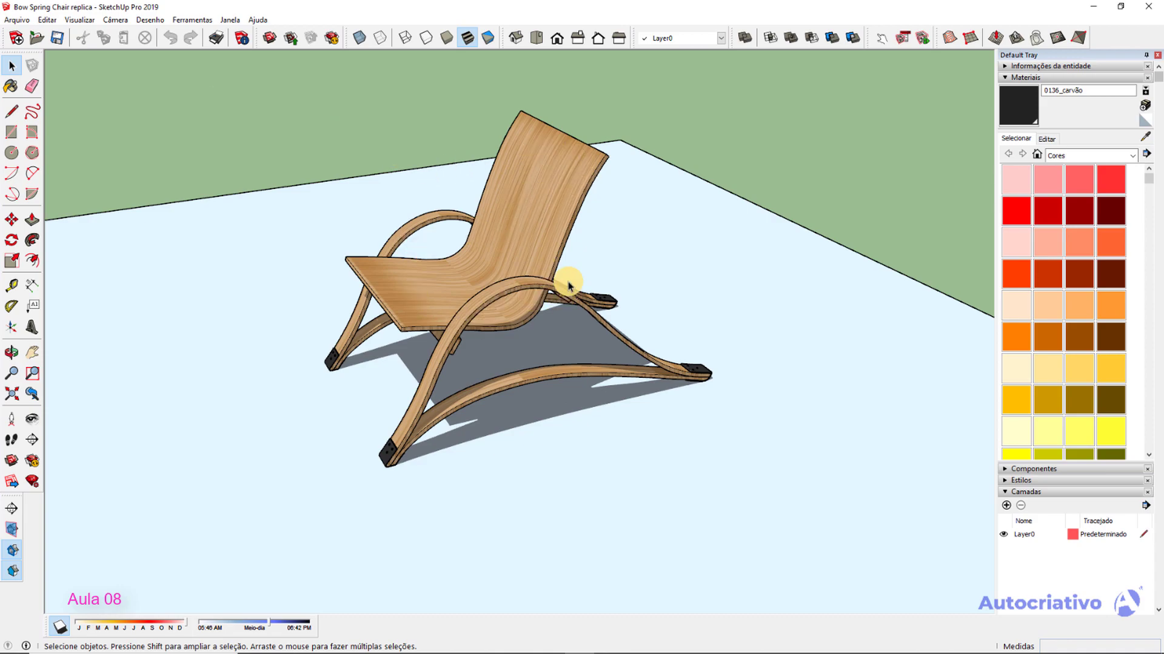
pyautogui.moveTo(523, 369); pyautogui.dragTo(542, 349, button='middle')
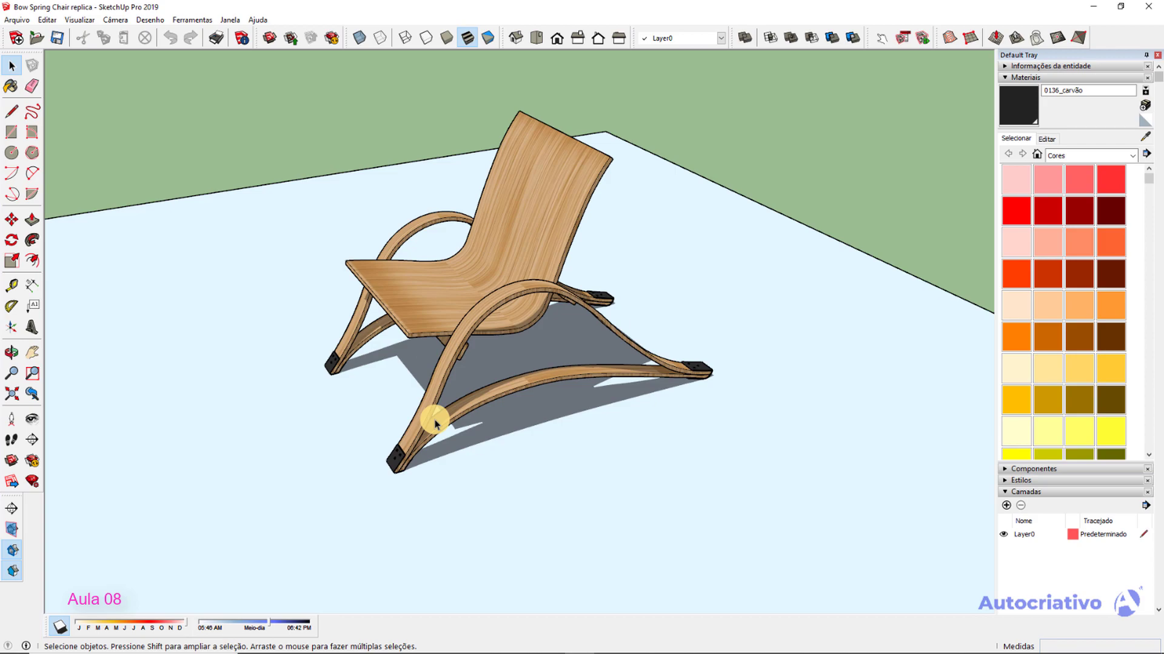
pyautogui.moveTo(435, 422); pyautogui.dragTo(355, 463, button='middle')
pyautogui.scroll(10, 441, 412)
pyautogui.scroll(-8, 579, 407)
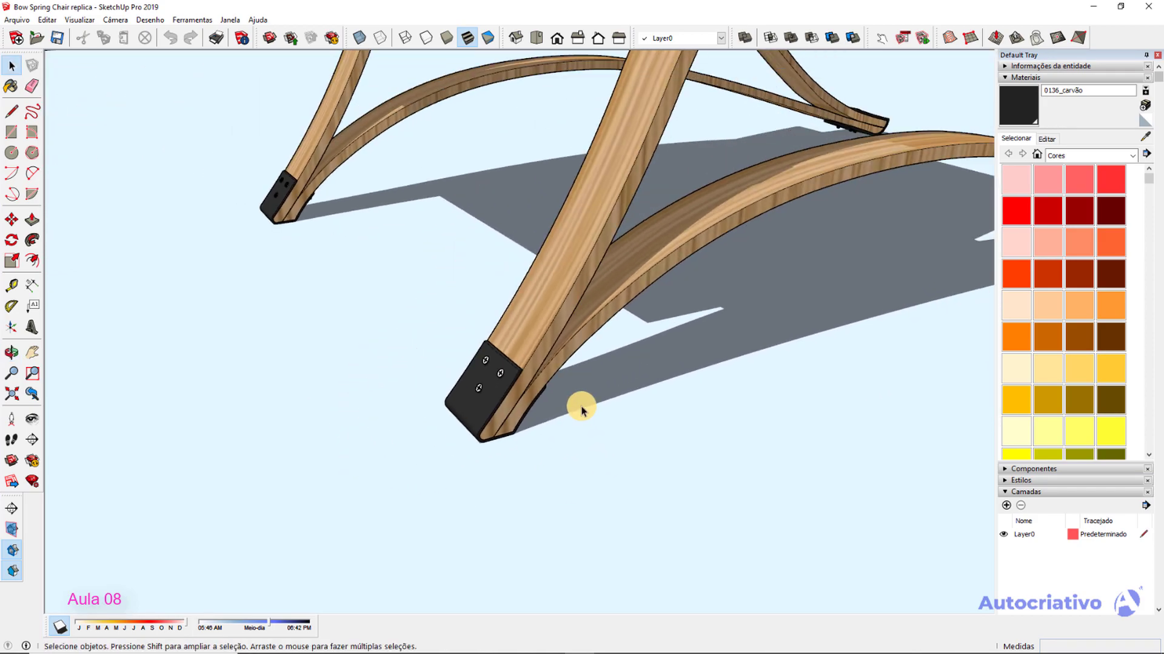
pyautogui.scroll(-3, 706, 381)
pyautogui.moveTo(600, 408); pyautogui.dragTo(686, 366, button='middle')
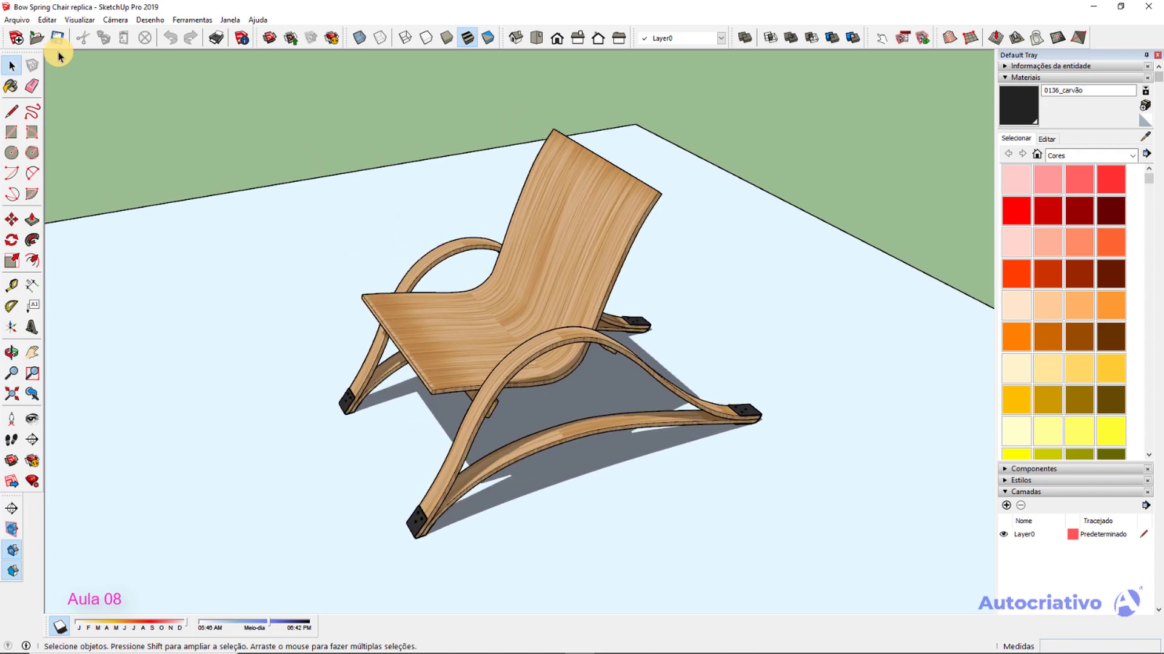
# Create a new empty model and collapse the Materiais and Camadas sections of the tray.
pyautogui.click(20, 21)
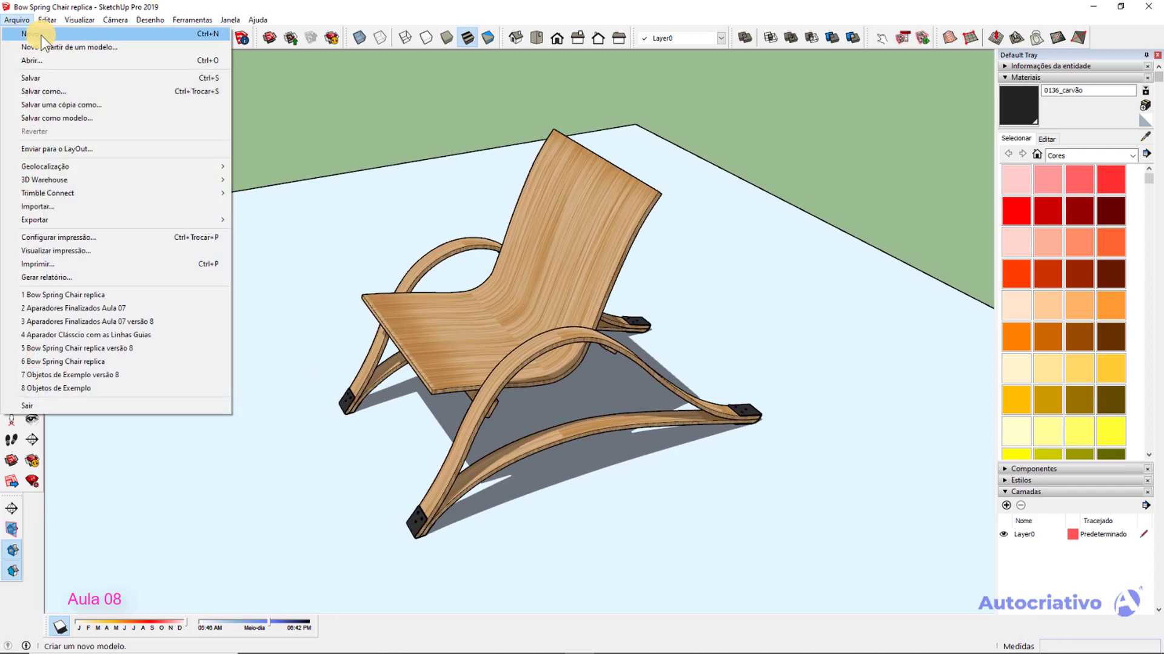
pyautogui.click(41, 35)
pyautogui.moveTo(542, 344); pyautogui.dragTo(416, 448, button='middle')
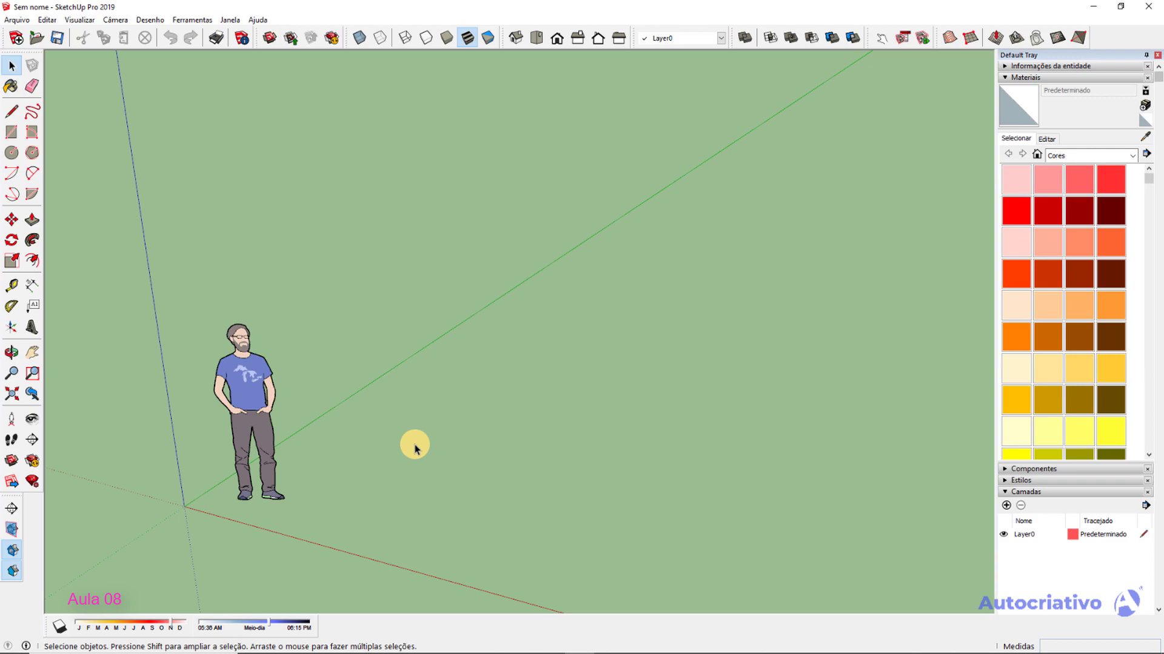
pyautogui.click(1004, 78)
pyautogui.click(1005, 112)
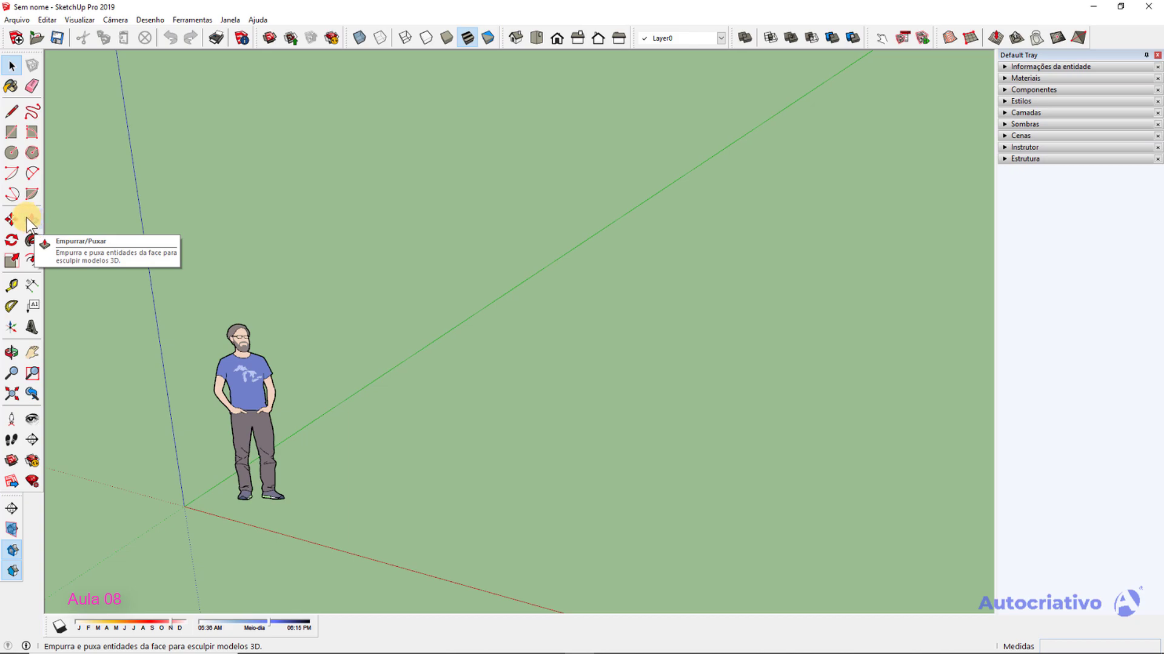
# Draw a rectangle on the ground beside the human figure and raise it into a solid block with Push/Pull.
pyautogui.moveTo(442, 368); pyautogui.dragTo(412, 401, button='middle')
pyautogui.press('r')
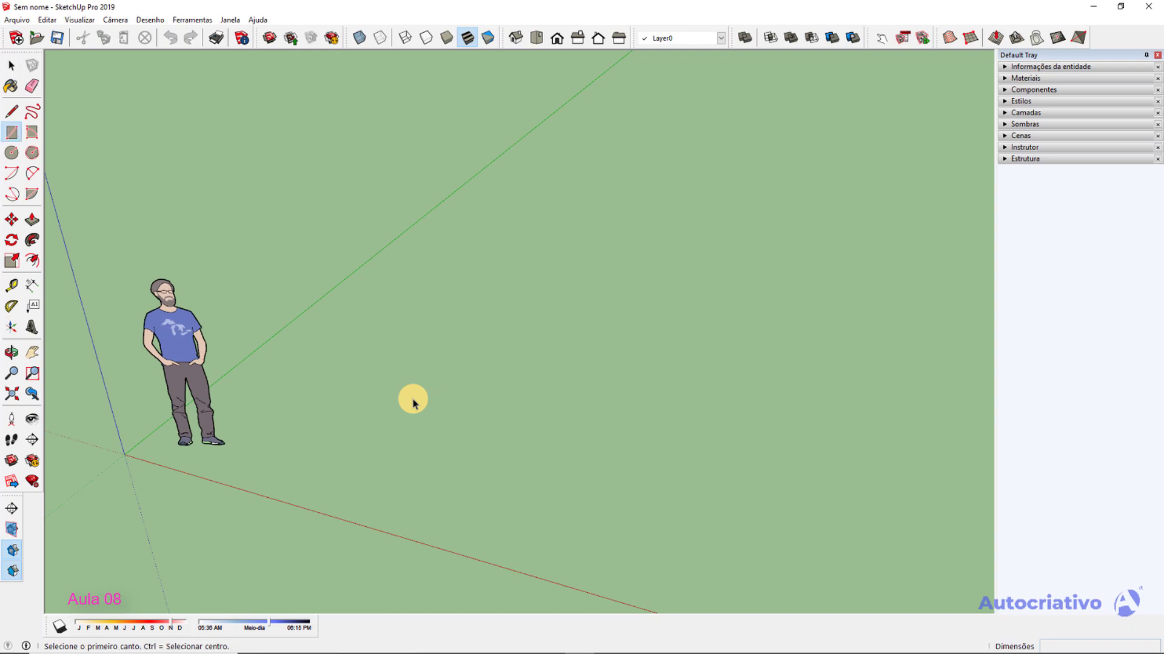
pyautogui.click(336, 429)
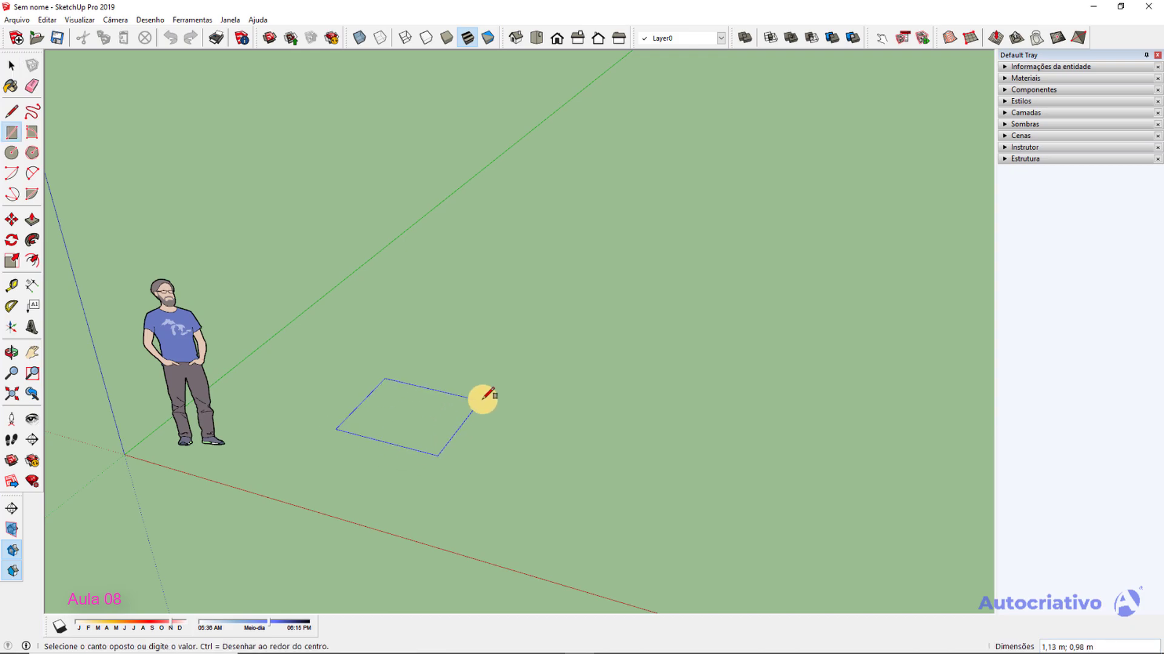
pyautogui.click(532, 377)
pyautogui.press('space')
pyautogui.click(437, 402)
pyautogui.press('p')
pyautogui.click(436, 394)
pyautogui.click(437, 347)
pyautogui.press('space')
# Draw a rectangle about 0.67 m by 0.25 m on the block's front face, starting from its upper edge.
pyautogui.moveTo(519, 373); pyautogui.dragTo(505, 328, button='middle')
pyautogui.scroll(4, 479, 363)
pyautogui.press('r')
pyautogui.scroll(3, 338, 371)
pyautogui.moveTo(339, 371); pyautogui.dragTo(343, 301, button='middle')
pyautogui.click(340, 303)
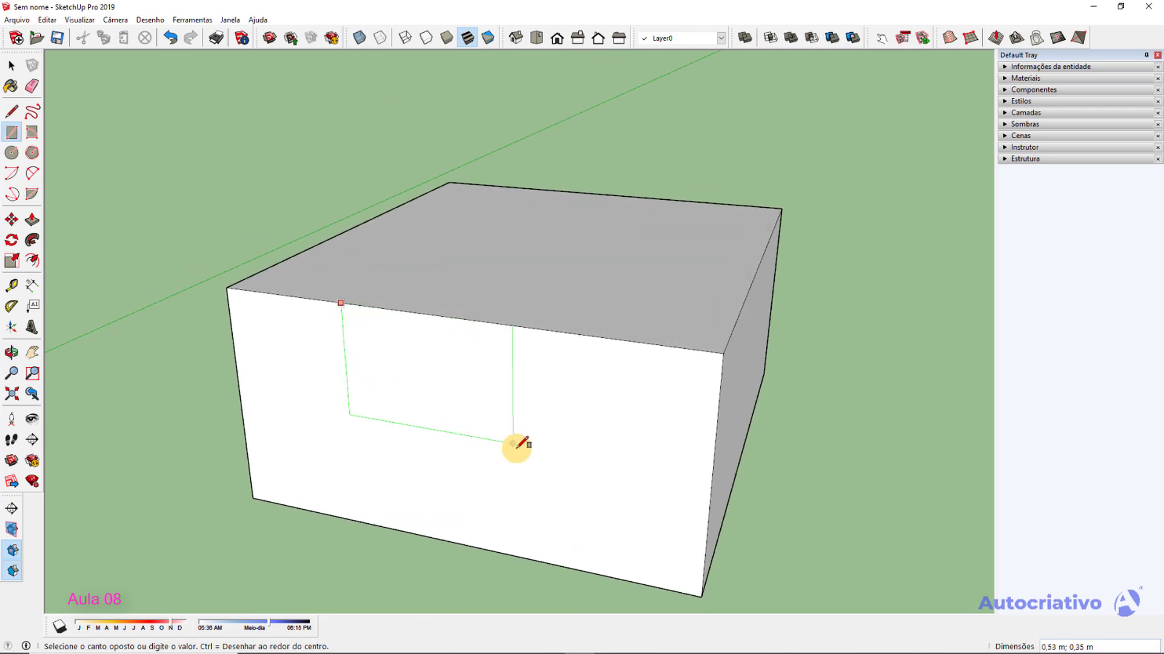
pyautogui.click(561, 414)
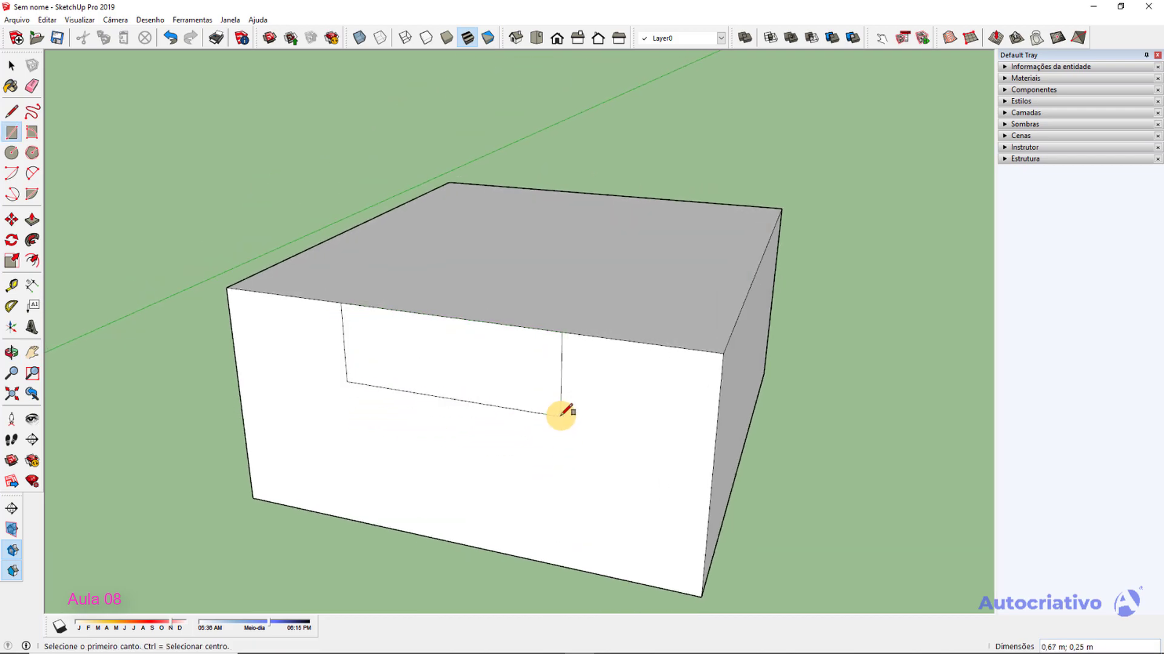
# Push the small front rectangle through the full depth of the block to cut an open channel along its top.
pyautogui.press('space')
pyautogui.click(501, 372)
pyautogui.press('p')
pyautogui.moveTo(493, 372); pyautogui.dragTo(611, 190)
pyautogui.press('space')
pyautogui.scroll(-3, 703, 279)
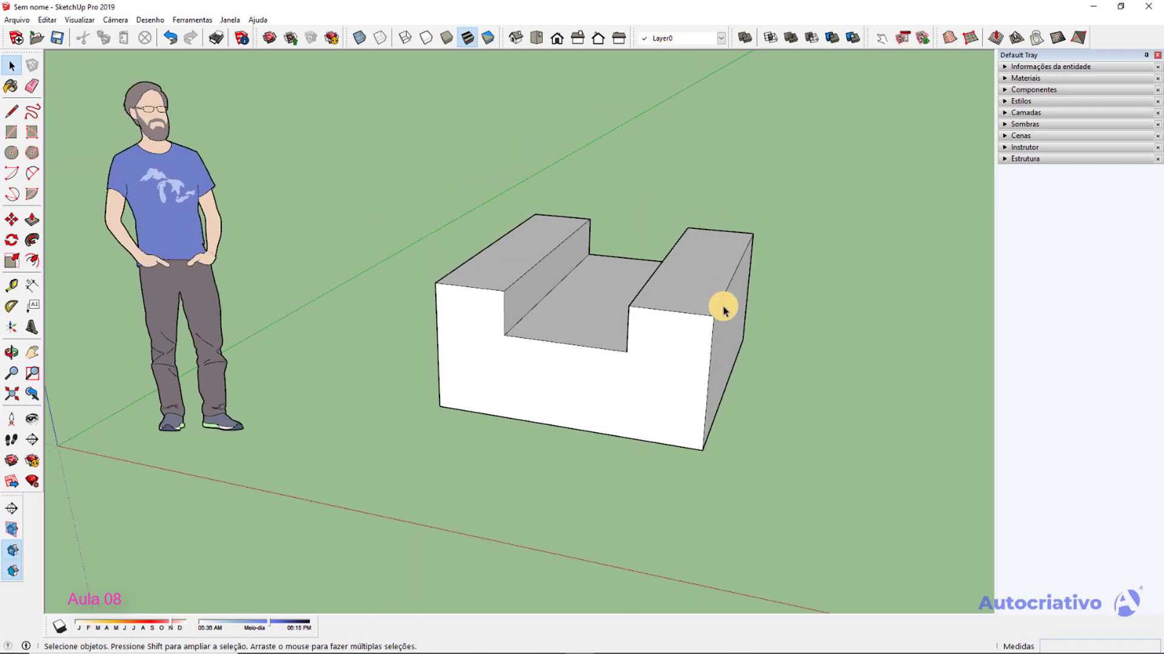
# Select all connected geometry of the channelled block and make it a group.
pyautogui.scroll(-3, 791, 327)
pyautogui.moveTo(791, 327); pyautogui.dragTo(794, 381, button='middle')
pyautogui.moveTo(508, 403); pyautogui.dragTo(564, 371, button='middle')
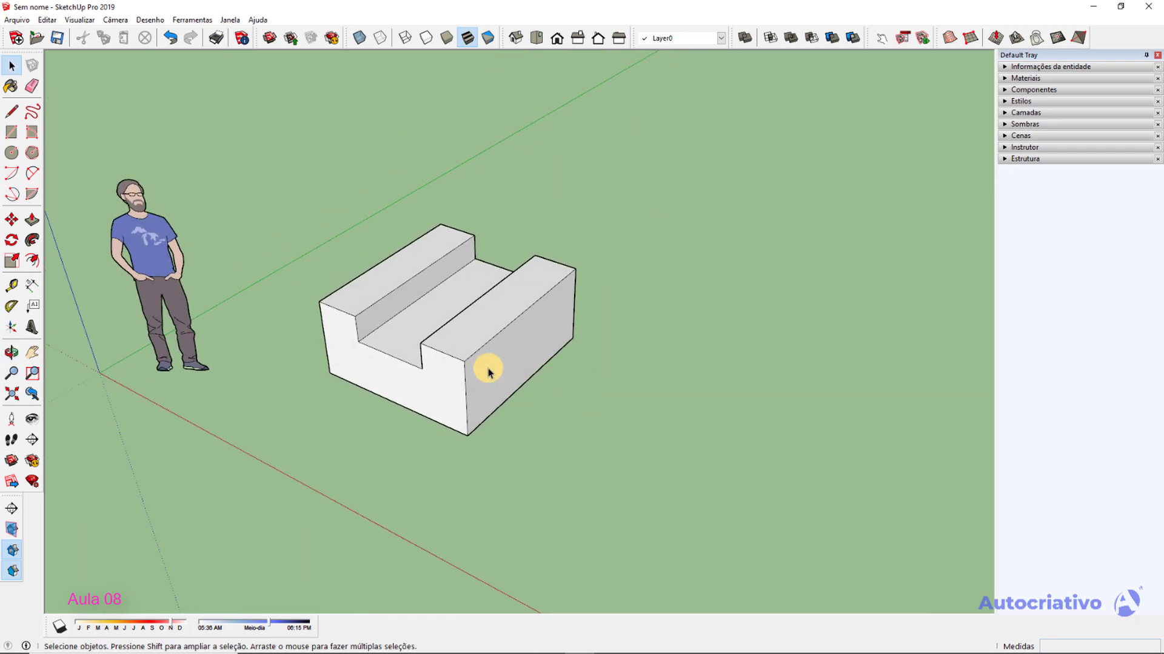
pyautogui.scroll(3, 489, 369)
pyautogui.scroll(-1, 507, 380)
pyautogui.scroll(-2, 493, 366)
pyautogui.scroll(-1, 510, 388)
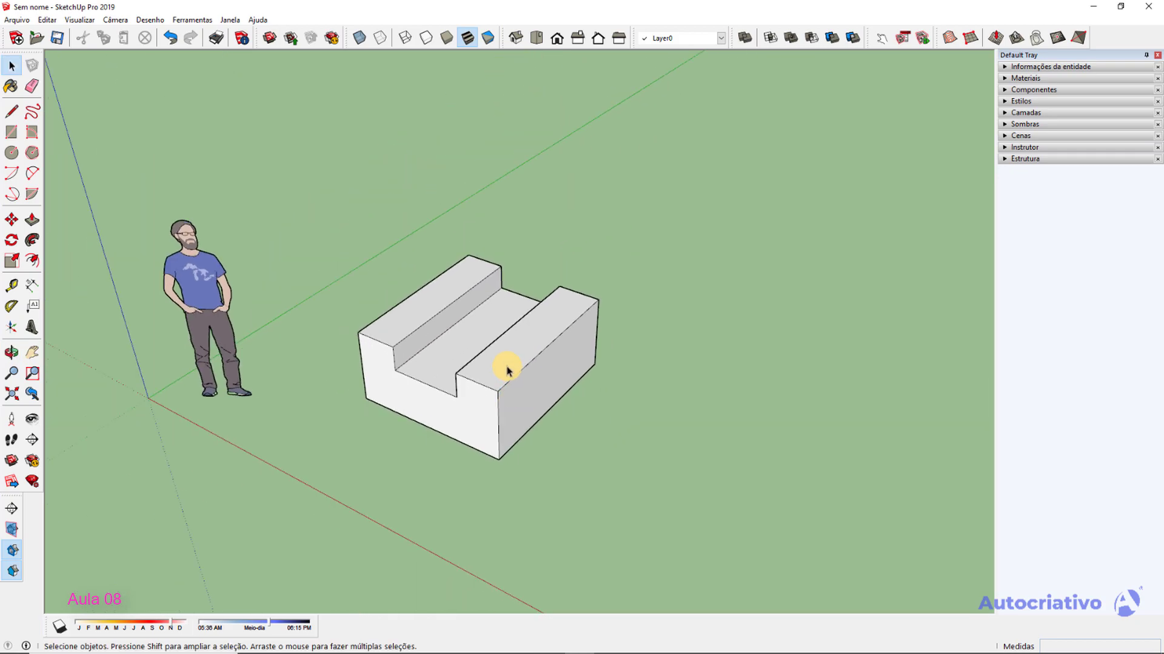
pyautogui.tripleClick(507, 368)
pyautogui.rightClick(505, 364)
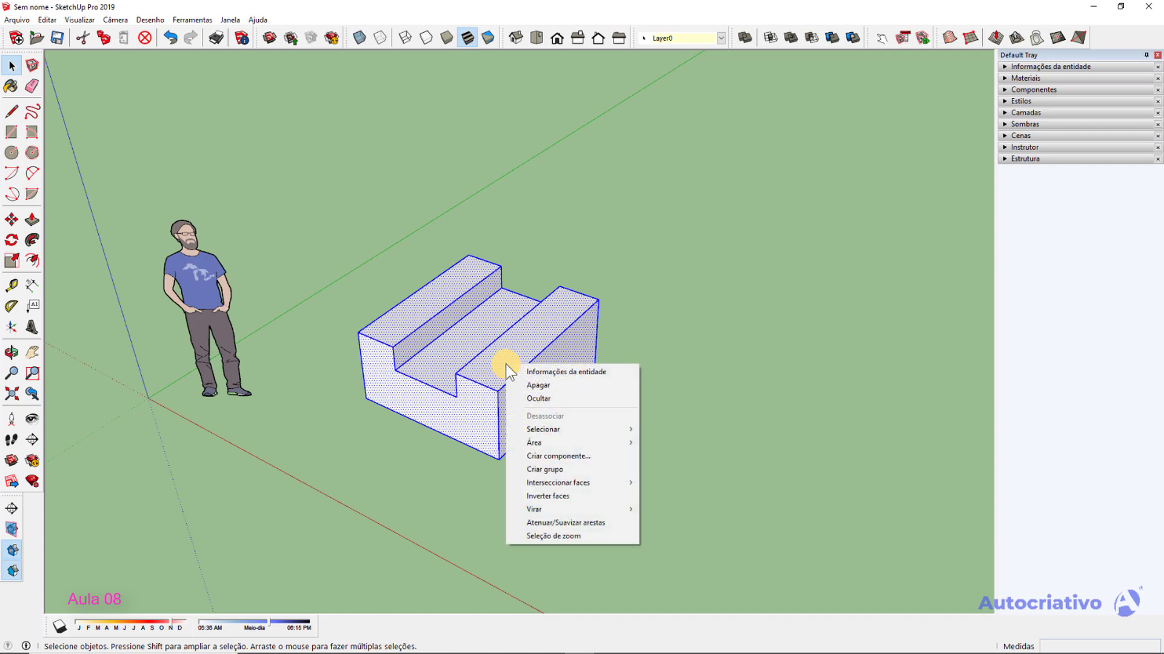
pyautogui.click(557, 469)
pyautogui.click(578, 472)
# Select the grouped block with the channel.
pyautogui.moveTo(578, 471); pyautogui.dragTo(467, 403, button='middle')
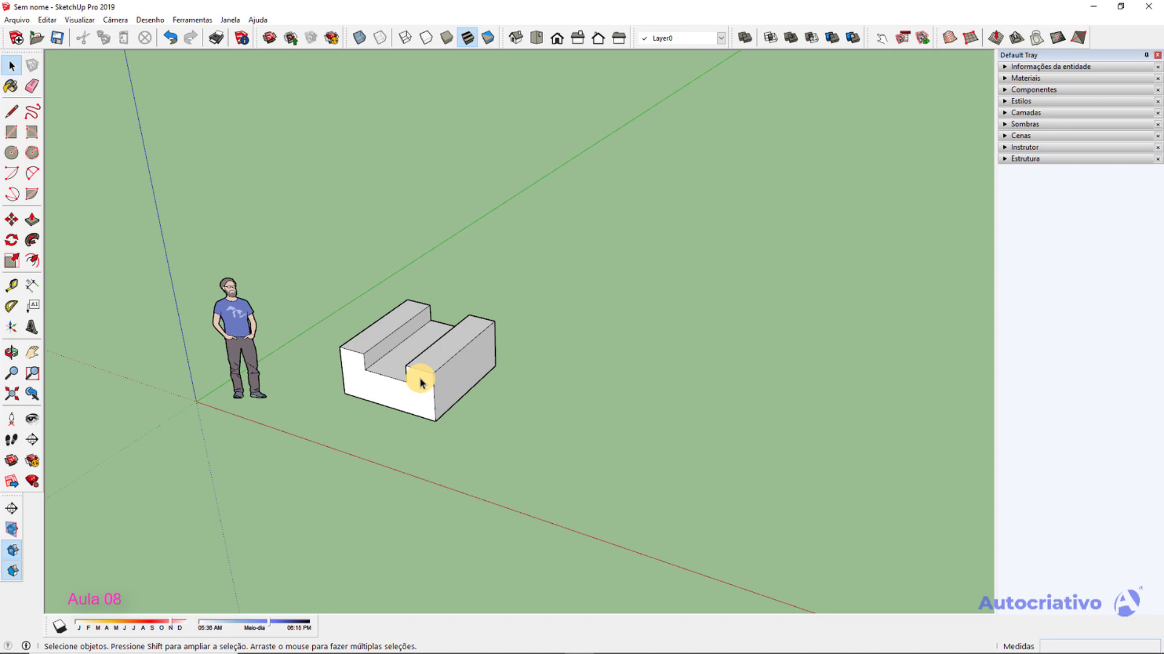
pyautogui.scroll(-2, 439, 377)
pyautogui.moveTo(441, 378)
pyautogui.mouseDown(button='middle')
pyautogui.moveTo(499, 390)
pyautogui.moveTo(448, 361)
pyautogui.moveTo(343, 355)
pyautogui.moveTo(372, 394)
pyautogui.mouseUp(button='middle')
pyautogui.scroll(4, 343, 357)
pyautogui.click(368, 363)
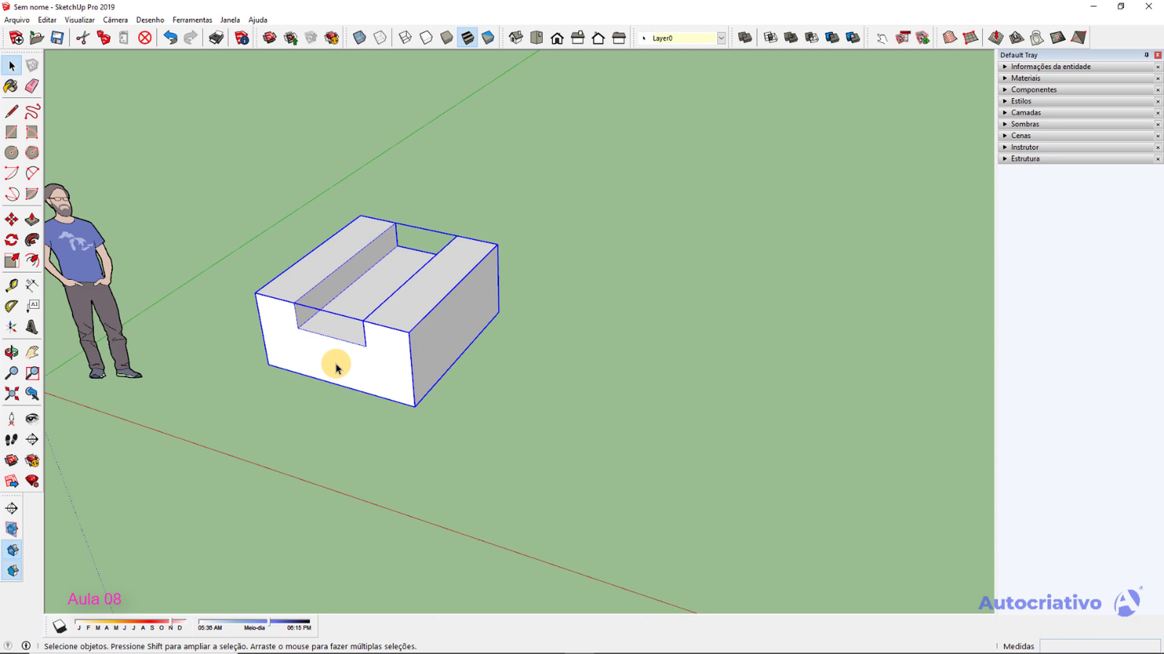
# Move the grouped block freely around the ground several times, put it back near its starting spot and deselect it.
pyautogui.press('m')
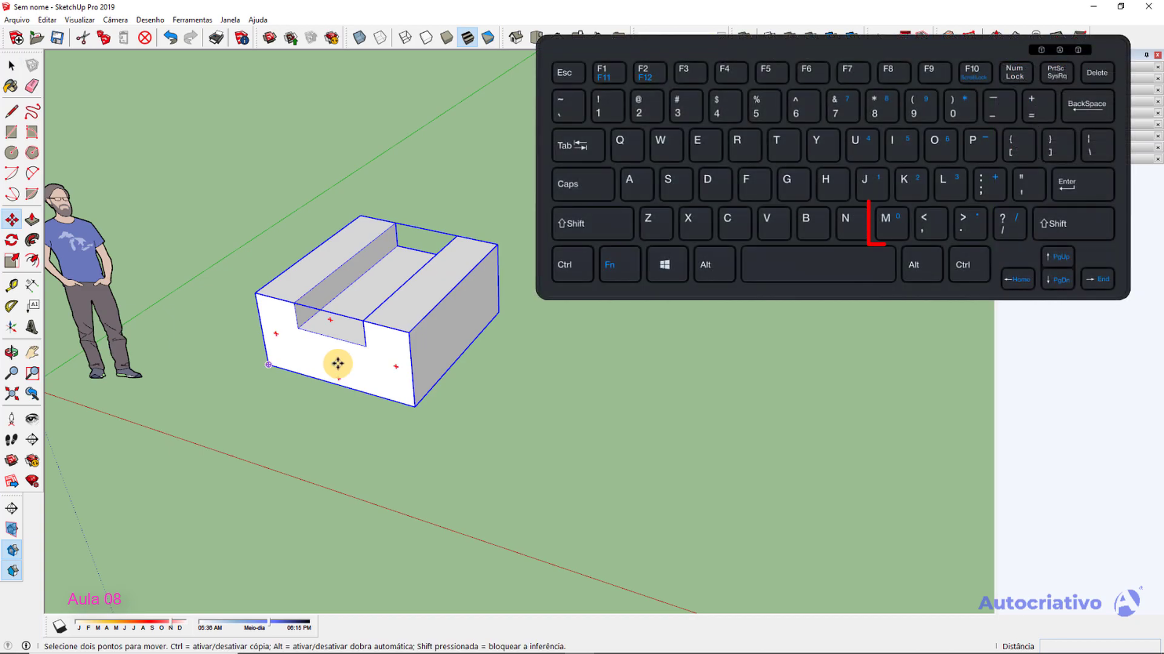
pyautogui.scroll(1, 338, 369)
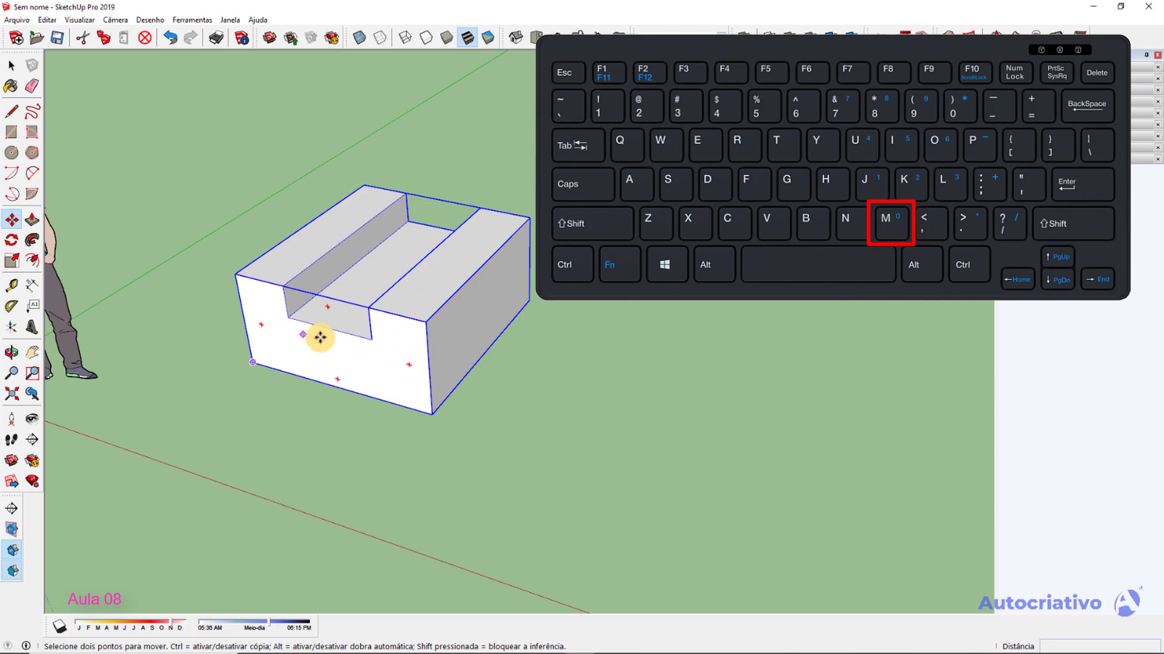
pyautogui.click(304, 261)
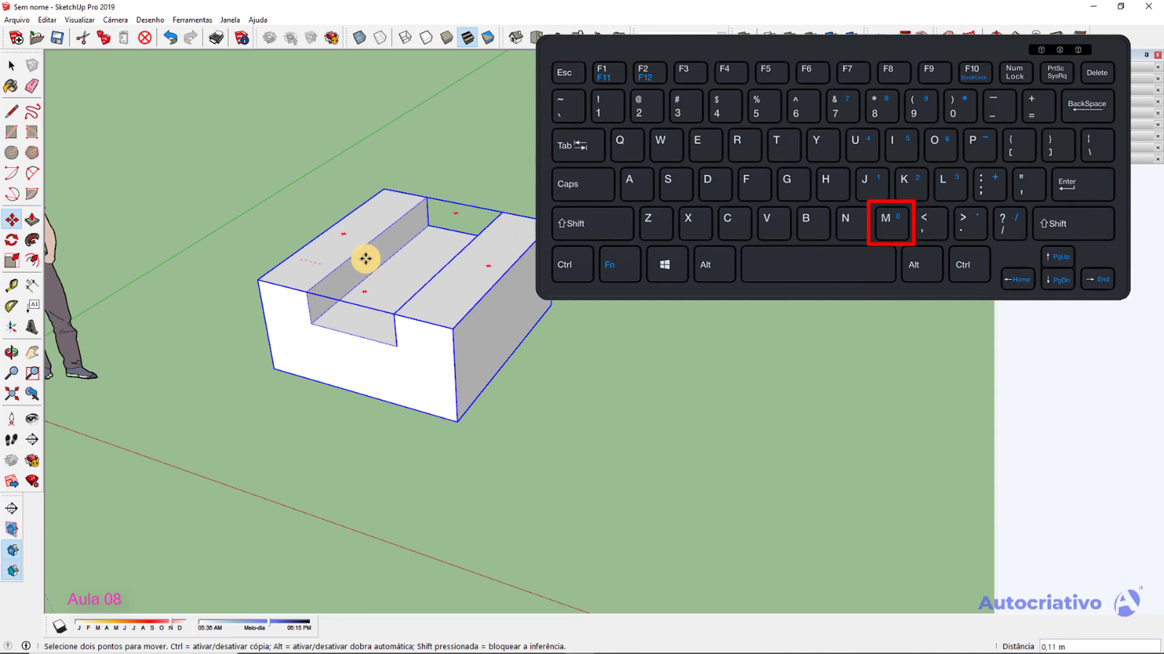
pyautogui.click(732, 215)
pyautogui.click(687, 389)
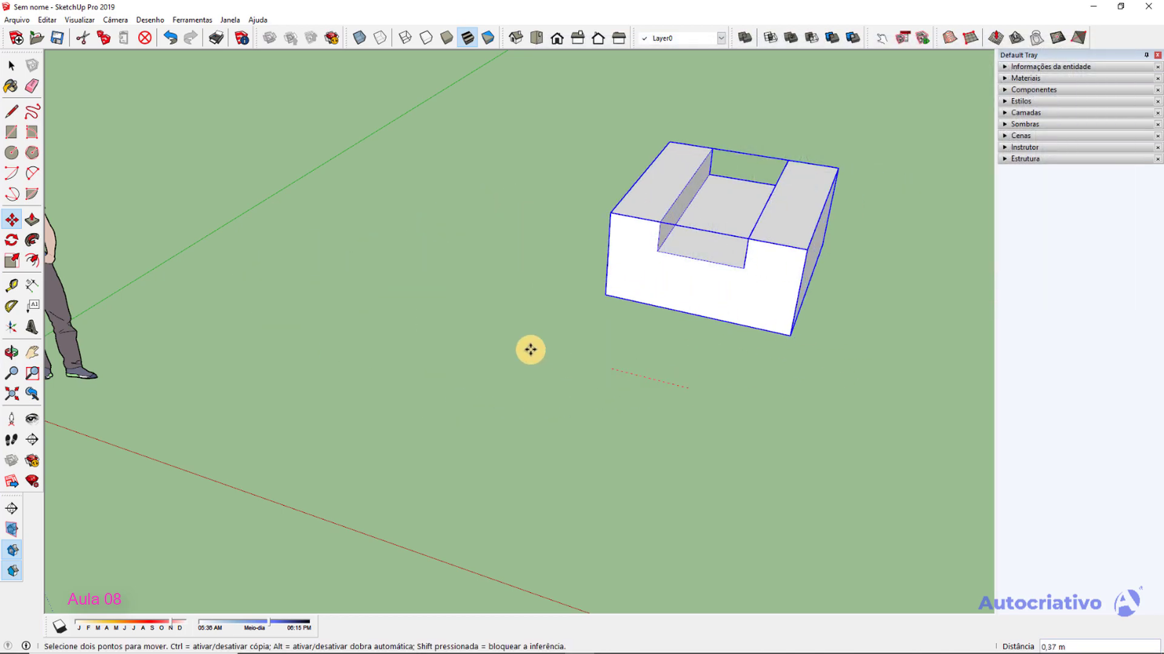
pyautogui.click(324, 370)
pyautogui.click(315, 413)
pyautogui.click(534, 518)
pyautogui.click(534, 160)
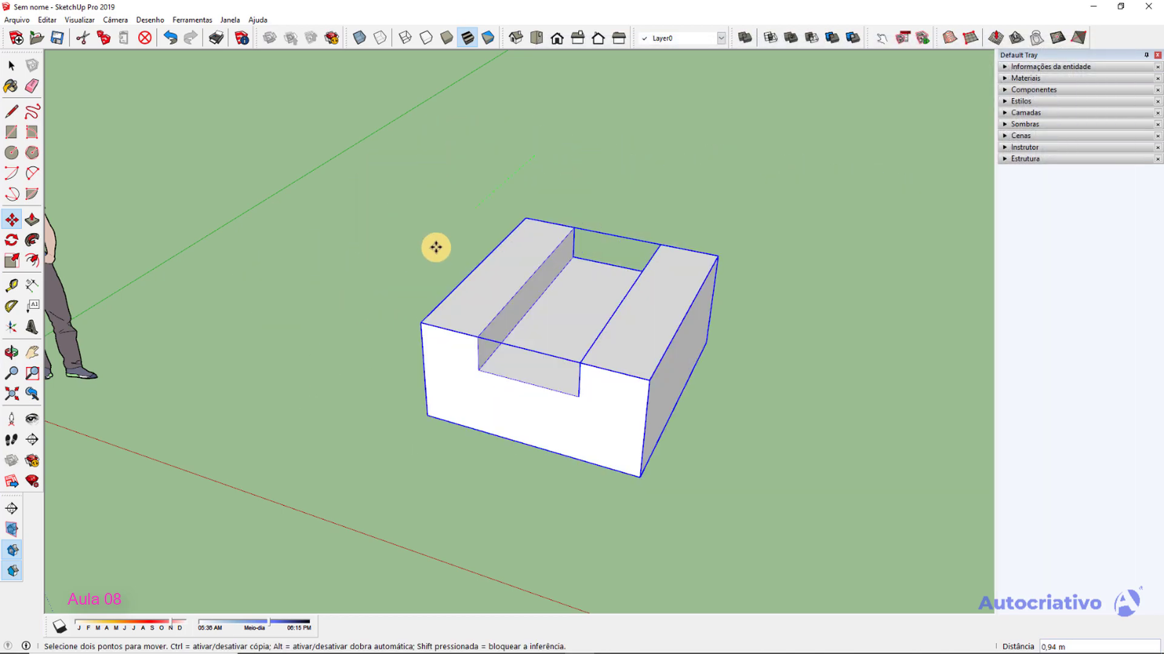
pyautogui.click(331, 252)
pyautogui.click(559, 317)
pyautogui.click(578, 303)
pyautogui.click(647, 373)
pyautogui.click(581, 284)
pyautogui.press('space')
pyautogui.click(526, 356)
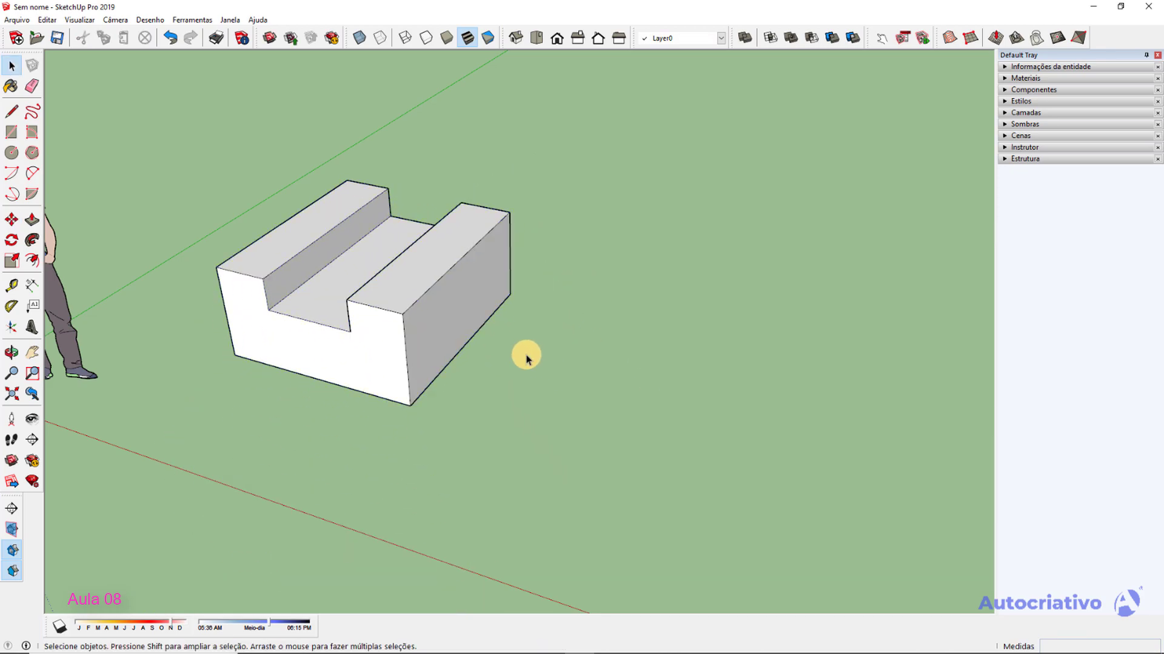
# Draw a floor rectangle about 5 m by 6 m on the ground beside the grouped block.
pyautogui.scroll(-1, 526, 356)
pyautogui.moveTo(535, 383); pyautogui.dragTo(576, 383, button='middle')
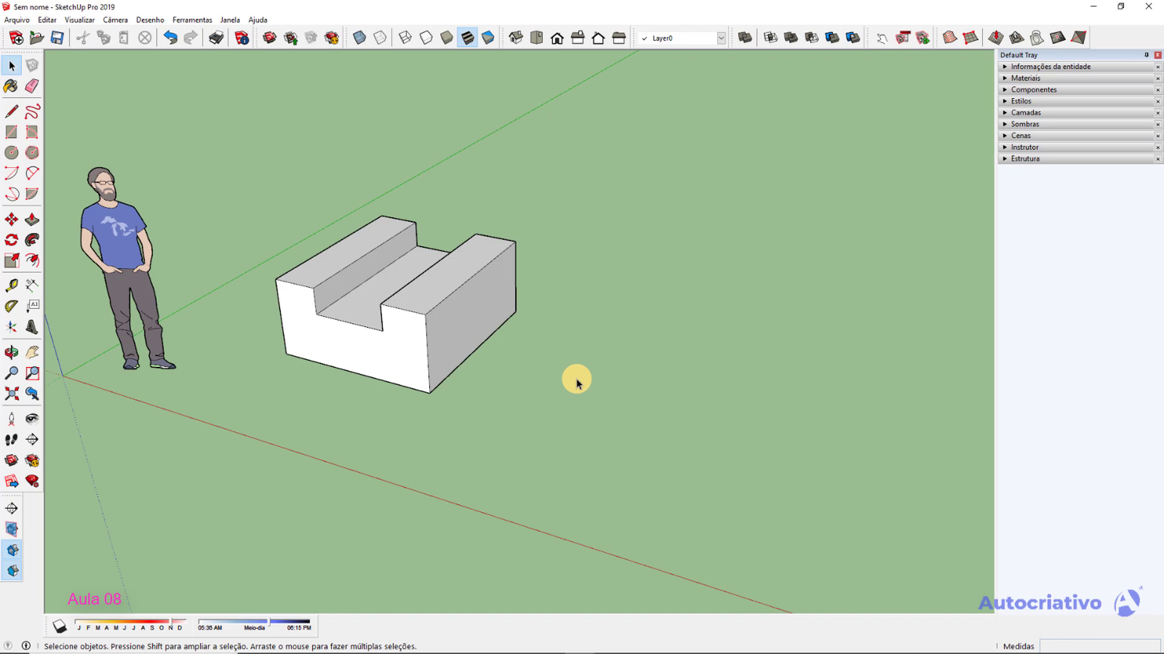
pyautogui.press('r')
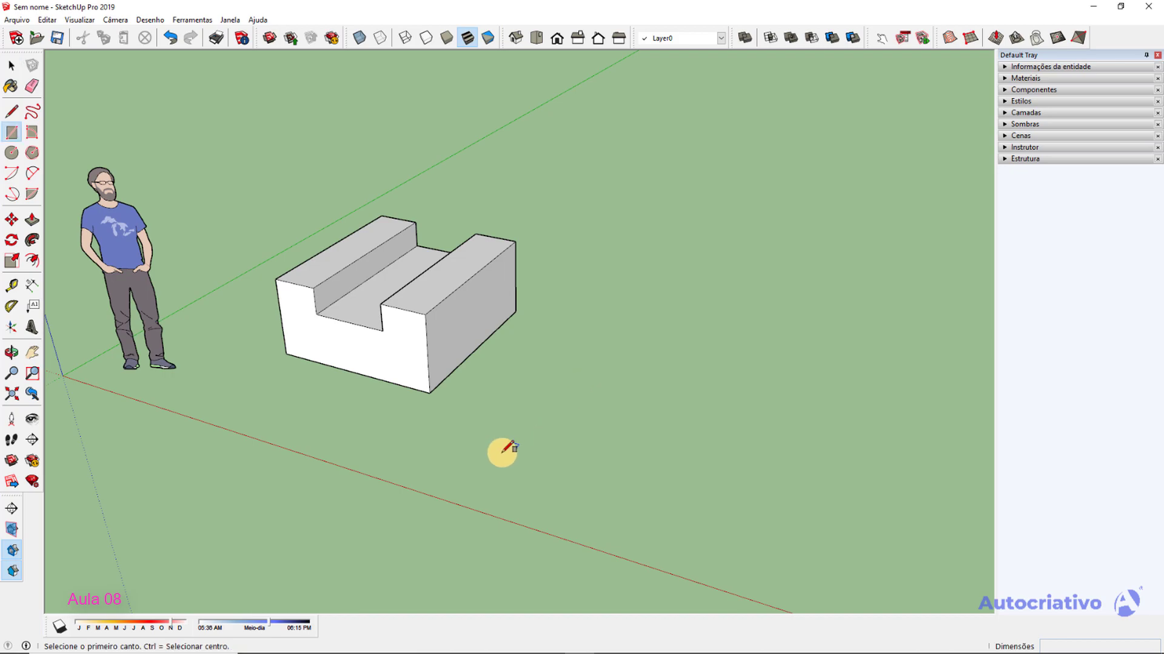
pyautogui.click(501, 452)
pyautogui.scroll(-3, 704, 384)
pyautogui.moveTo(866, 347); pyautogui.dragTo(527, 363, button='middle')
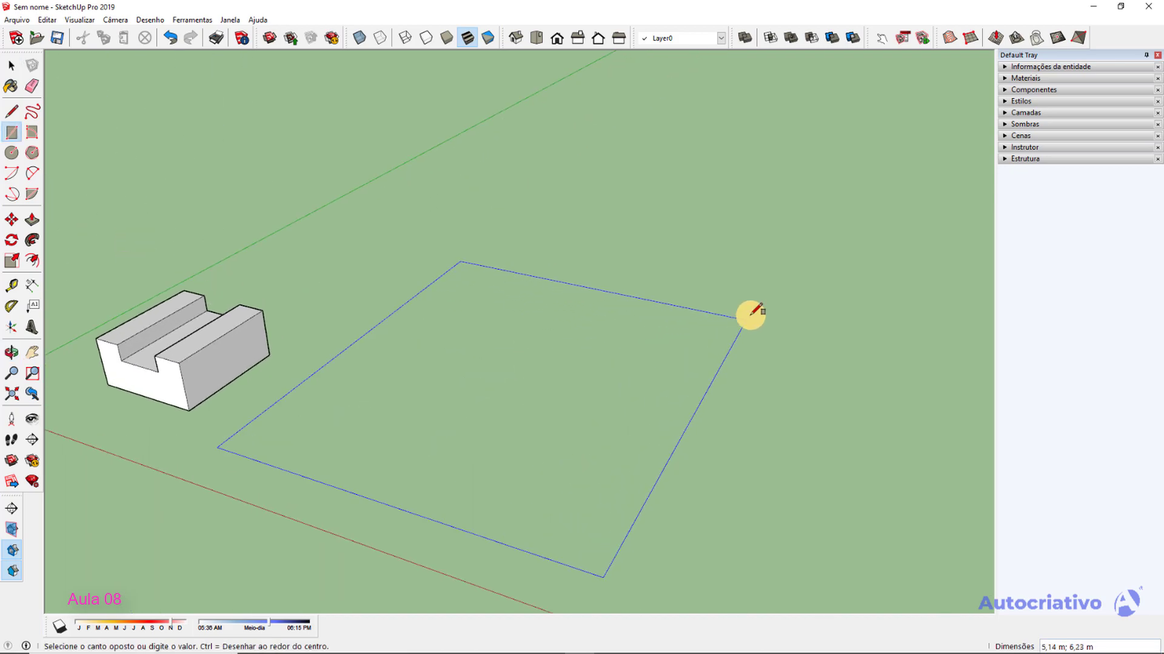
pyautogui.click(755, 307)
# Paint the floor rectangle with the Piso de madeira claro material from the Madeiras collection.
pyautogui.press('space')
pyautogui.click(607, 347)
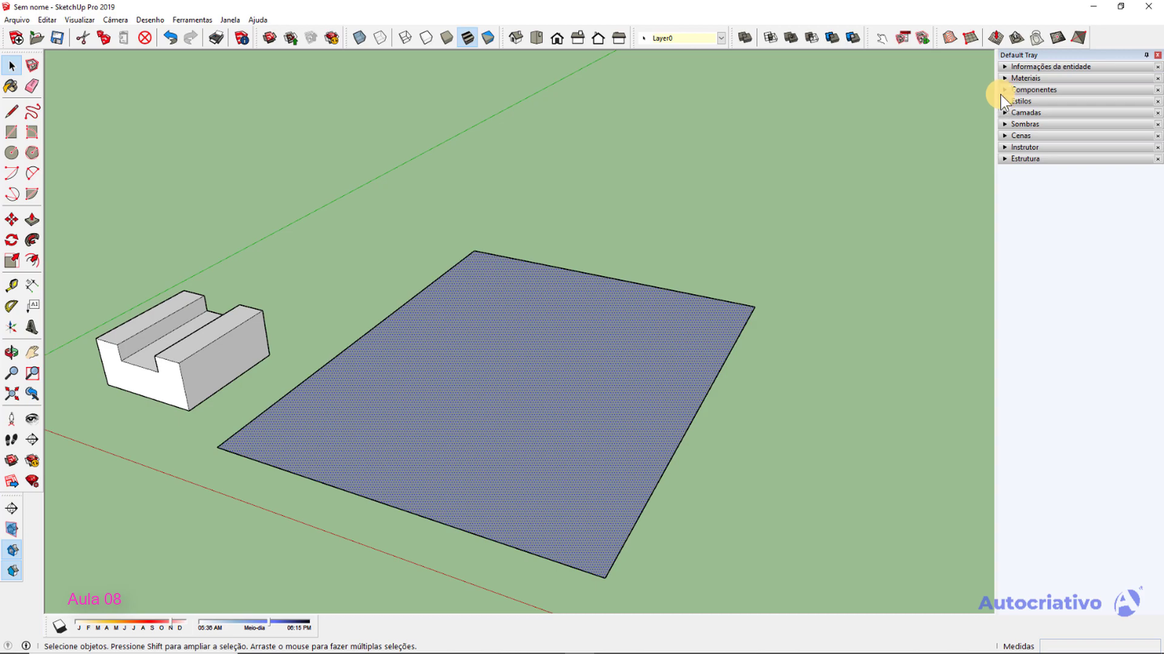
pyautogui.click(1002, 78)
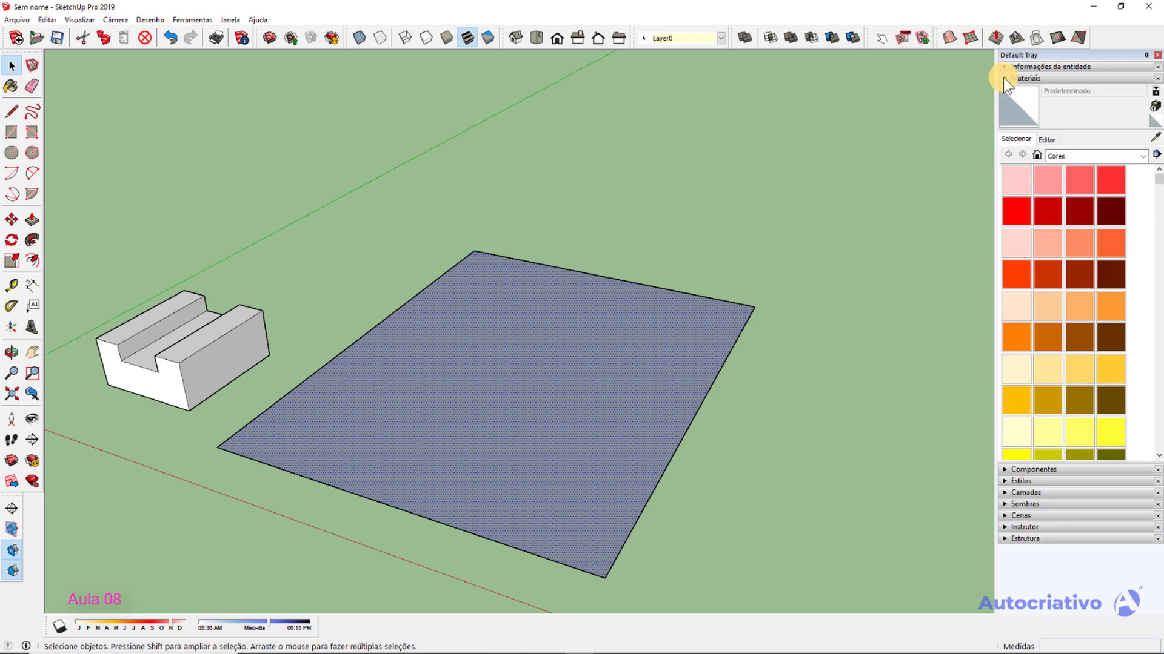
pyautogui.click(1145, 156)
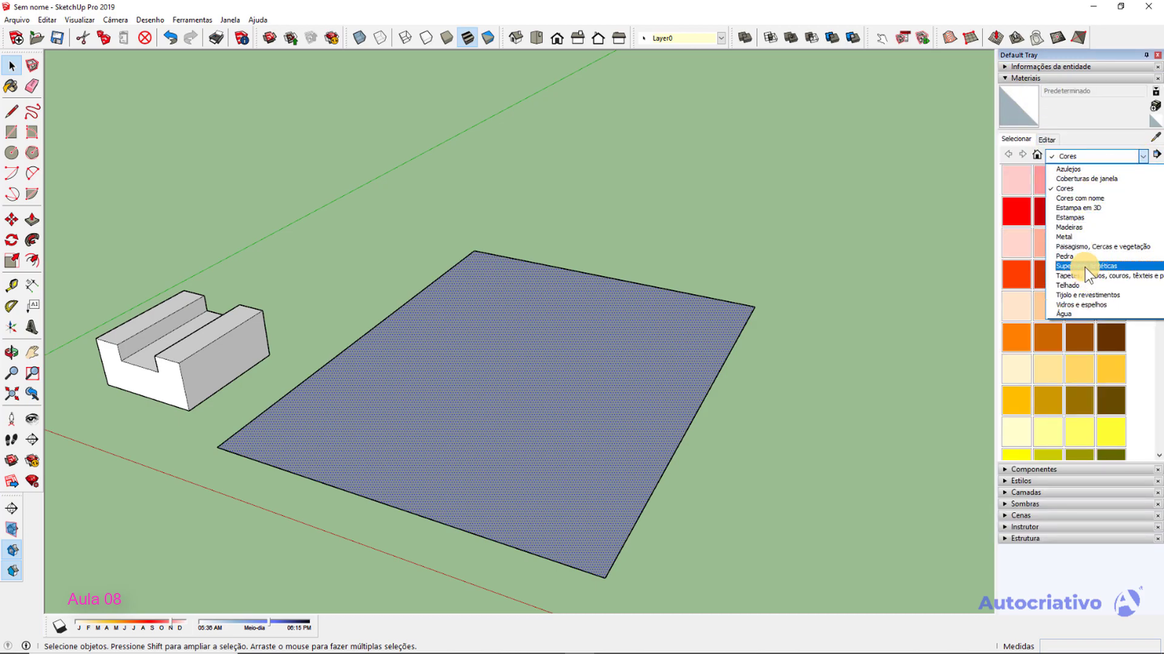
pyautogui.click(1079, 228)
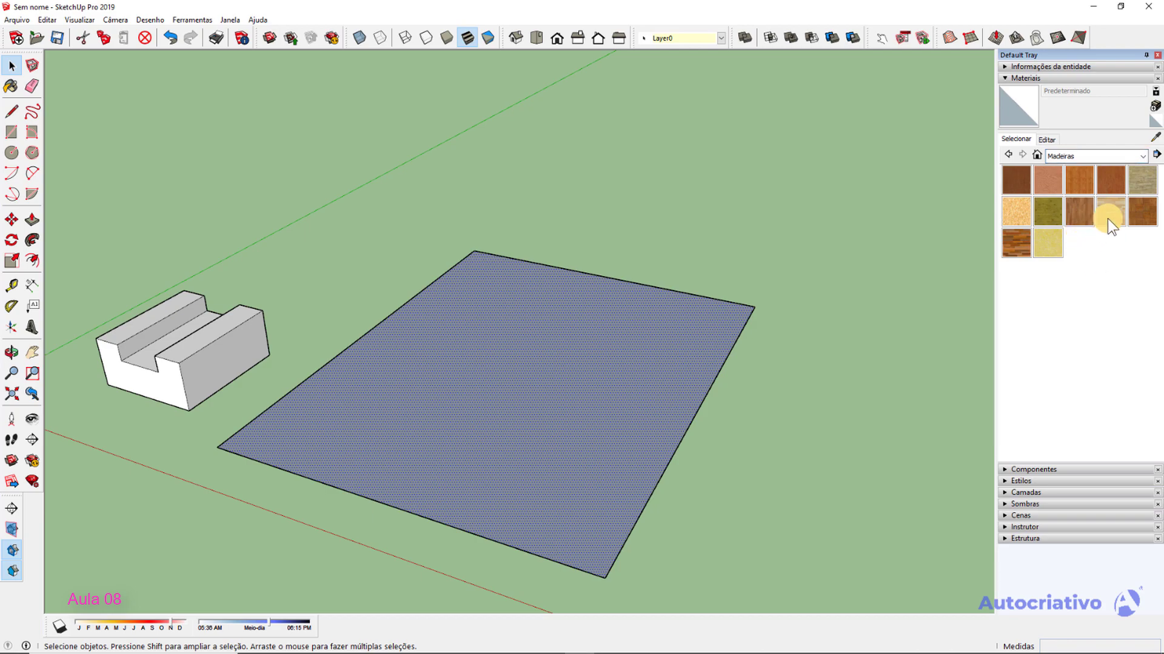
pyautogui.click(1107, 218)
pyautogui.click(621, 338)
pyautogui.press('space')
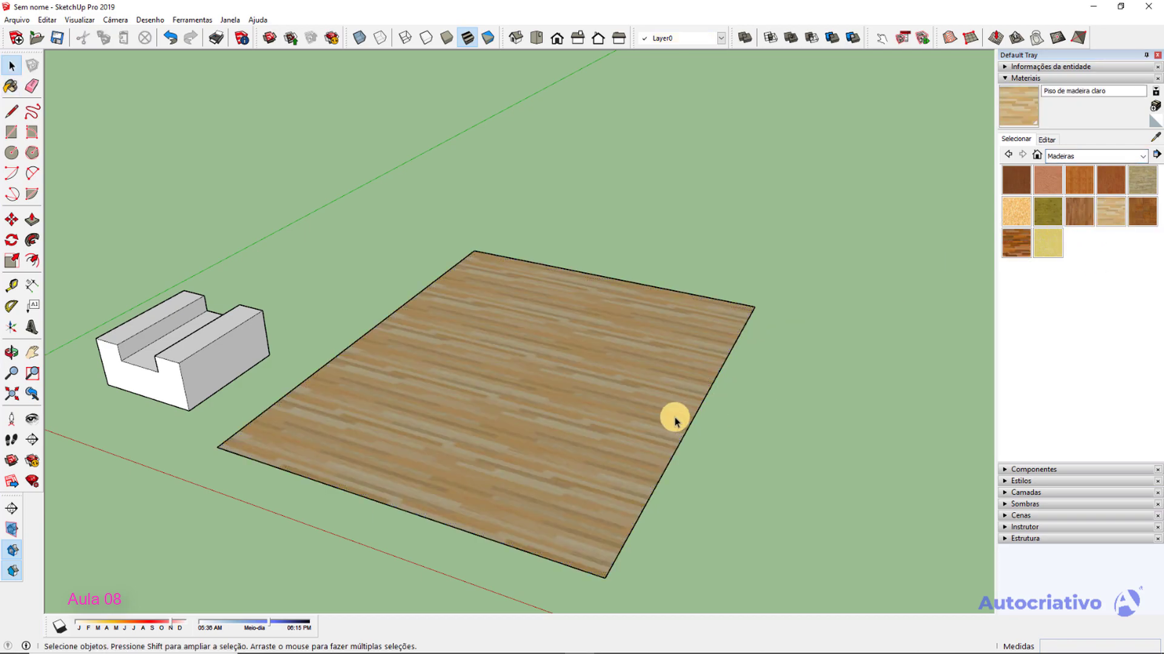
# Move the grouped block over onto the wooden floor rectangle and deselect it.
pyautogui.scroll(4, 606, 406)
pyautogui.moveTo(602, 406); pyautogui.dragTo(681, 382, button='middle')
pyautogui.click(391, 303)
pyautogui.press('m')
pyautogui.click(416, 332)
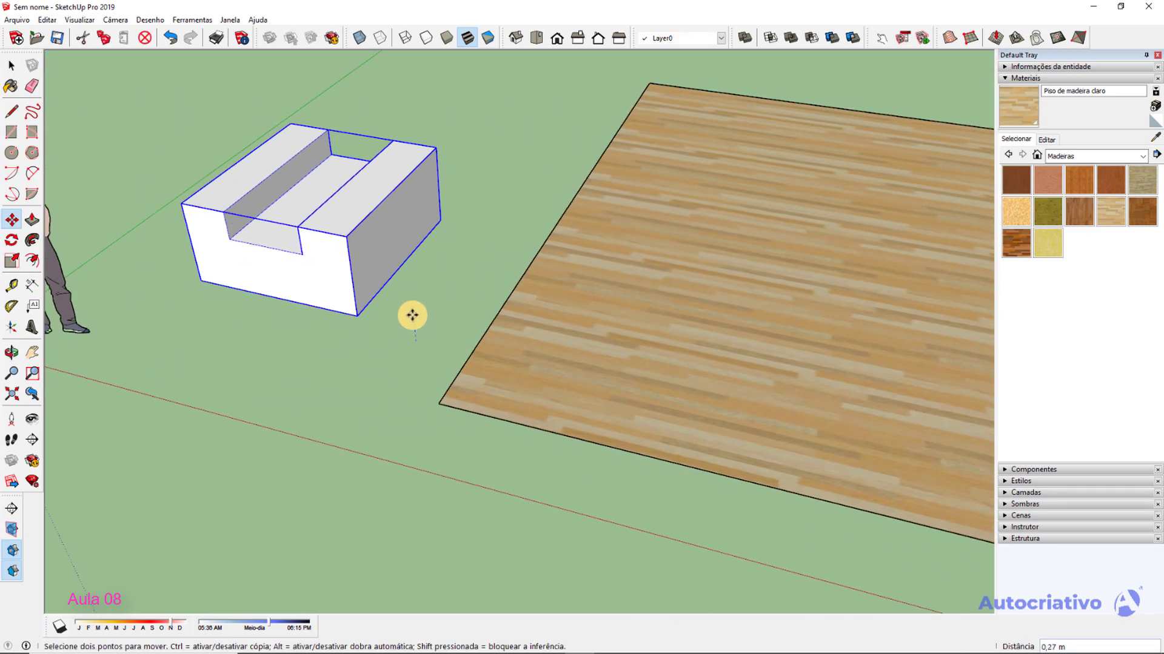
pyautogui.press('space')
pyautogui.press('m')
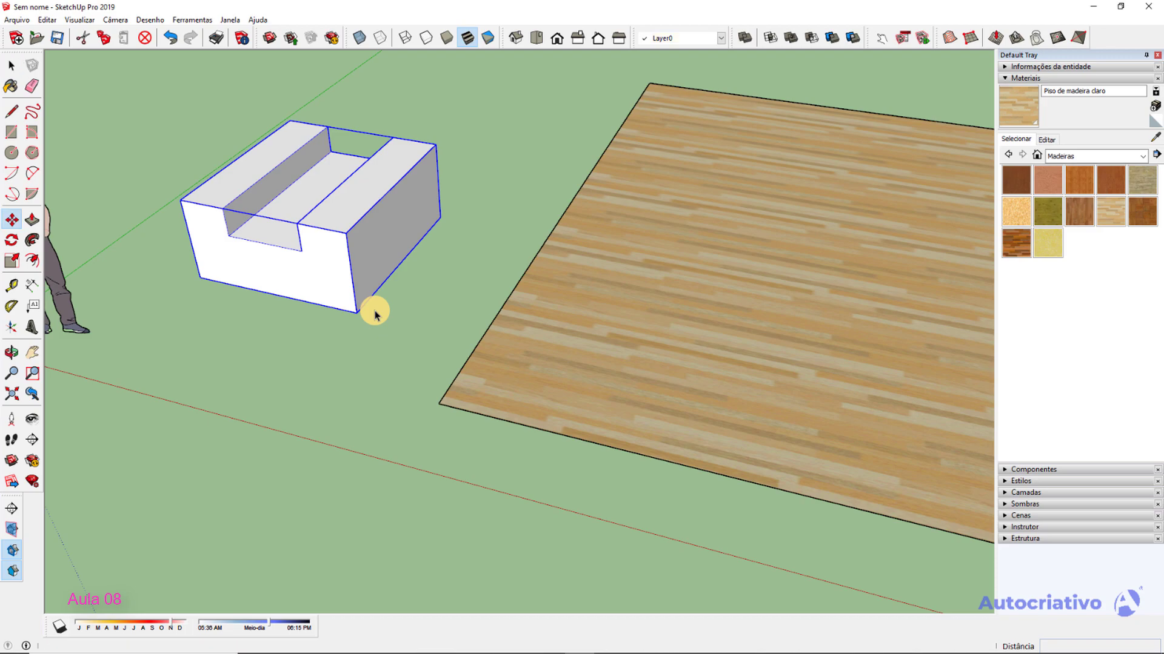
pyautogui.click(307, 334)
pyautogui.keyDown('shift'); pyautogui.moveTo(808, 349); pyautogui.dragTo(475, 332, button='middle'); pyautogui.keyUp('shift')
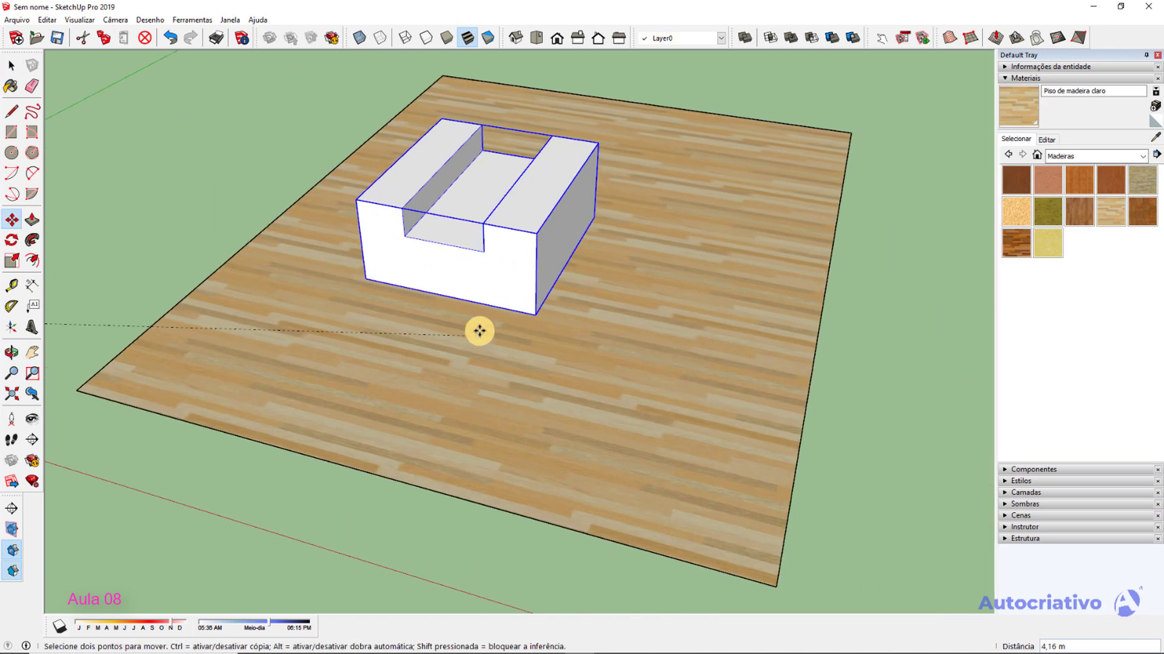
pyautogui.click(535, 303)
pyautogui.press('space')
pyautogui.click(882, 354)
# Try to move the grouped block straight down, using its upper front corner as the reference point.
pyautogui.moveTo(864, 364); pyautogui.dragTo(657, 266, button='middle')
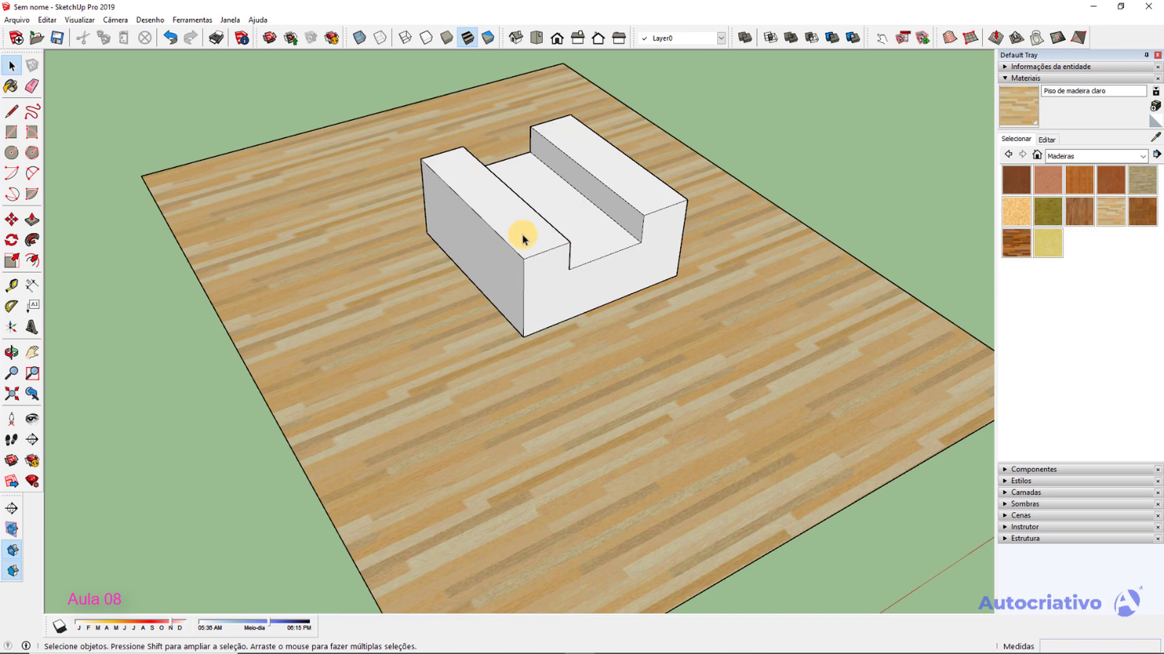
pyautogui.moveTo(740, 434); pyautogui.dragTo(612, 234, button='middle')
pyautogui.moveTo(612, 234); pyautogui.dragTo(412, 347)
pyautogui.moveTo(412, 347); pyautogui.dragTo(452, 274, button='middle')
pyautogui.tripleClick(451, 280)
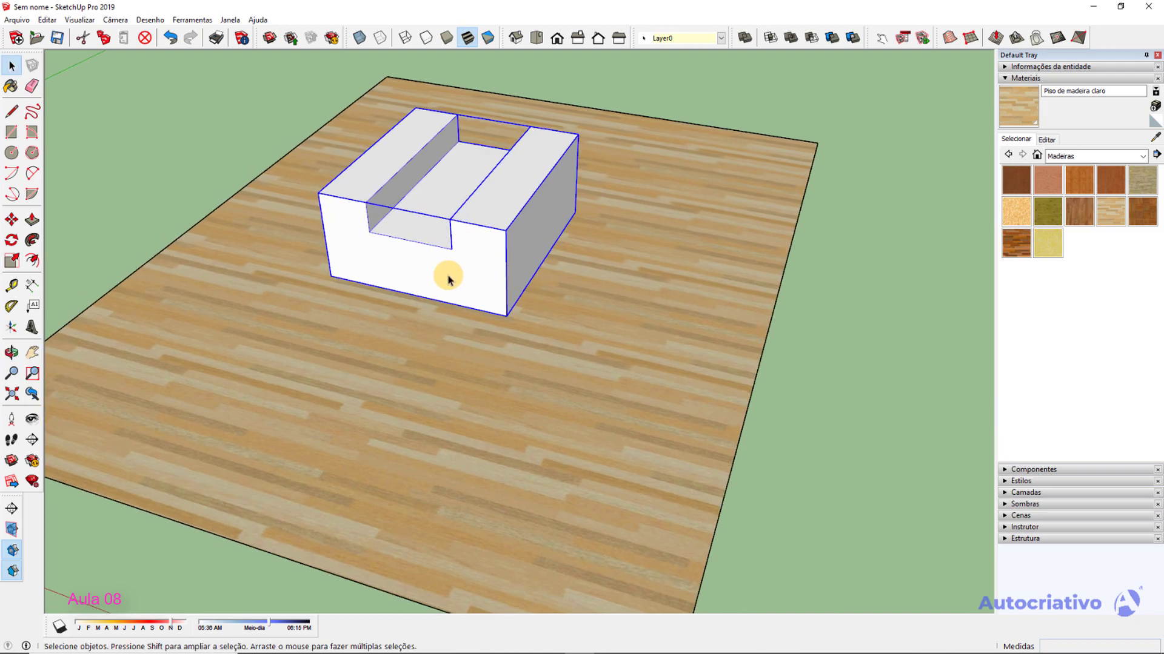
pyautogui.click(12, 219)
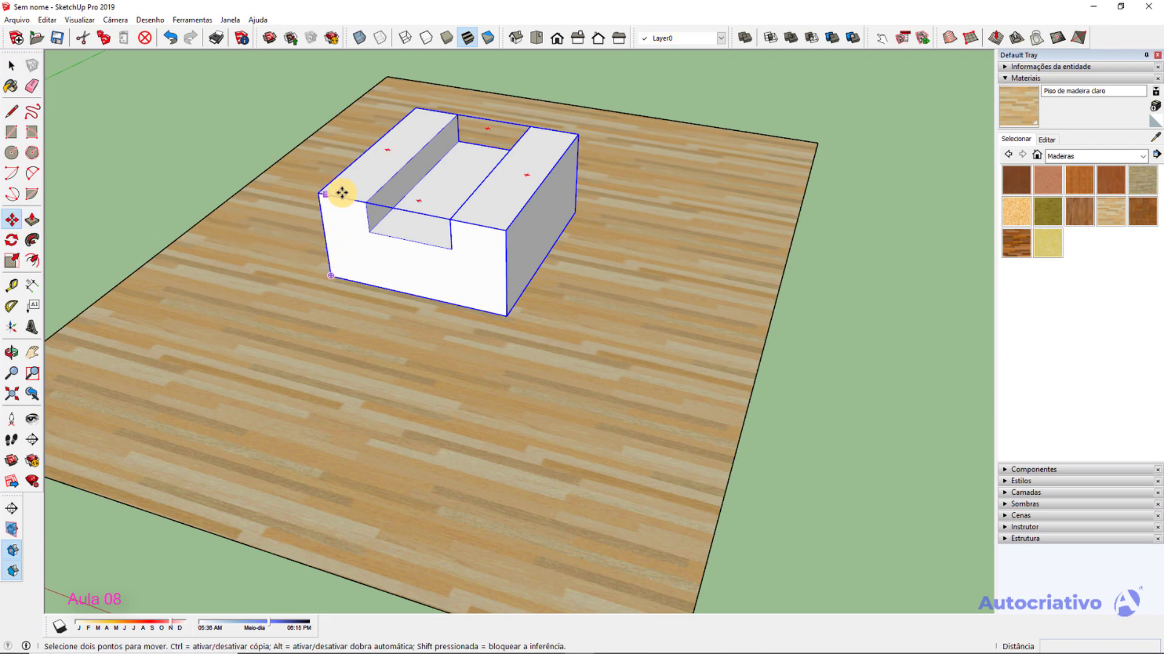
pyautogui.scroll(6, 506, 314)
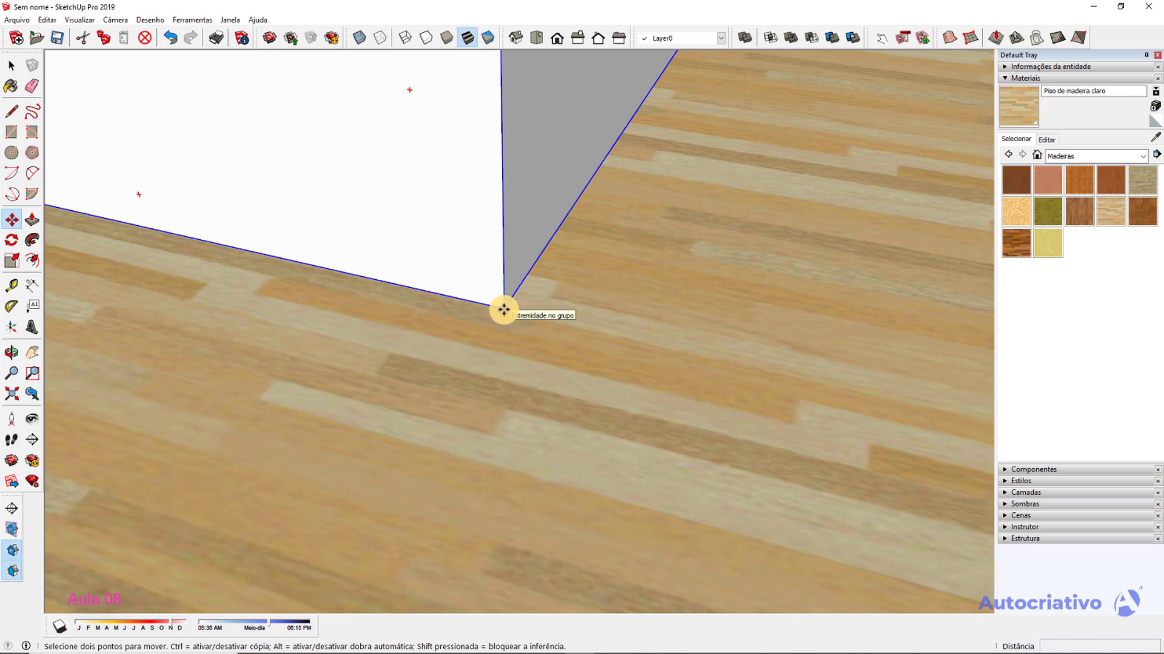
pyautogui.scroll(-8, 504, 310)
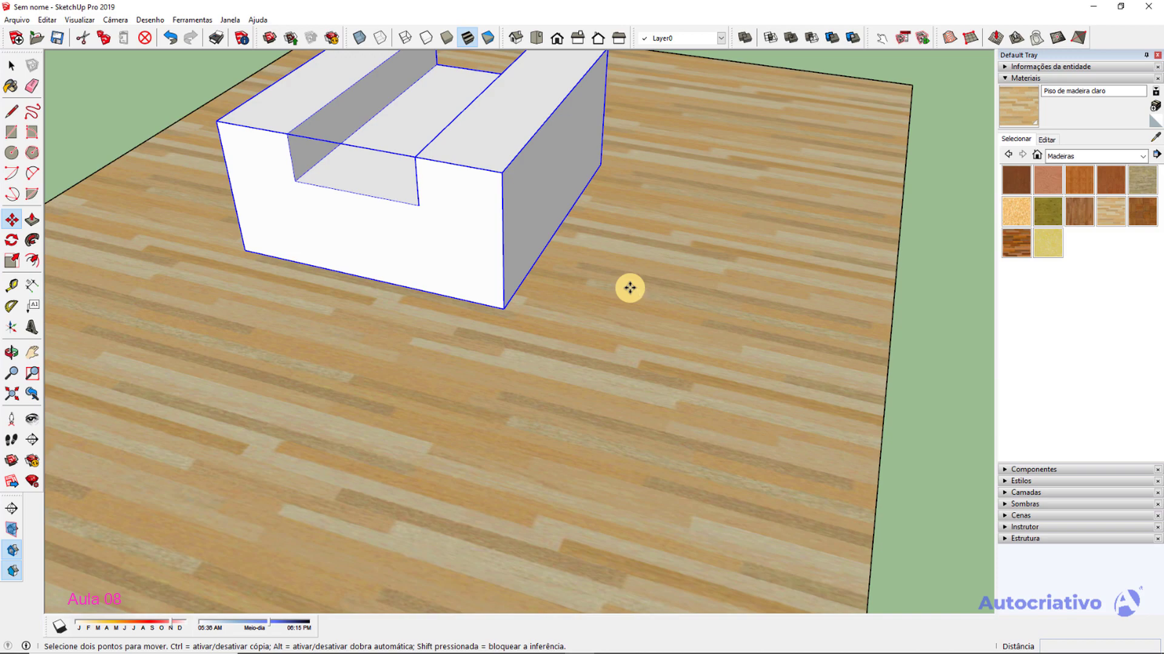
pyautogui.scroll(-3, 630, 288)
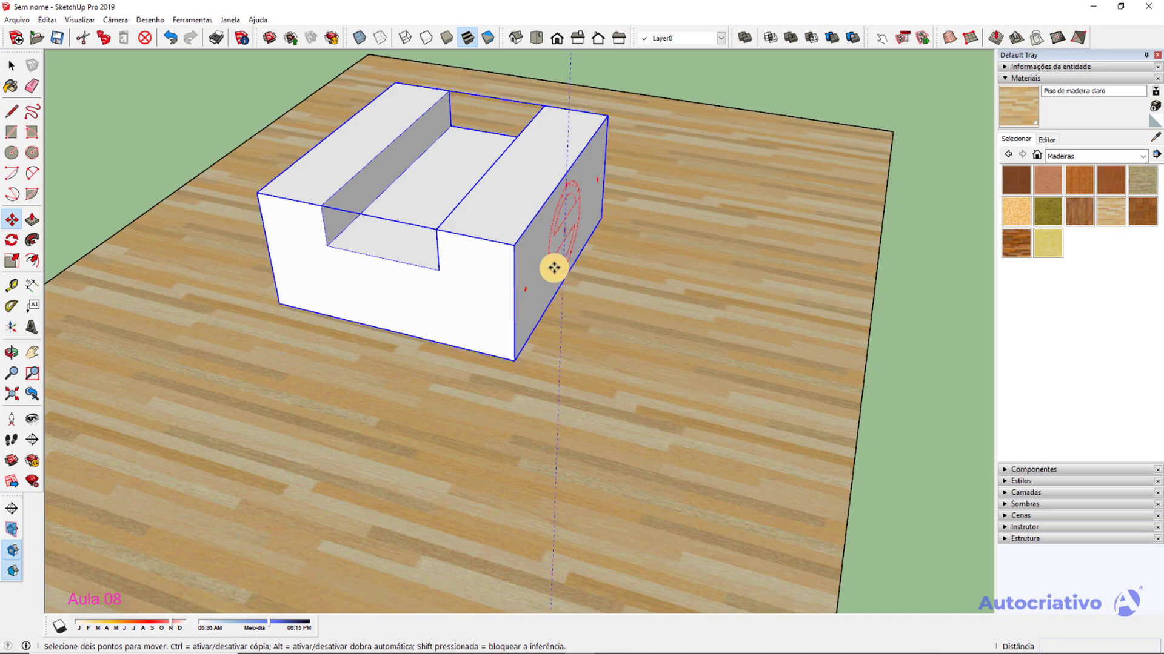
pyautogui.click(514, 247)
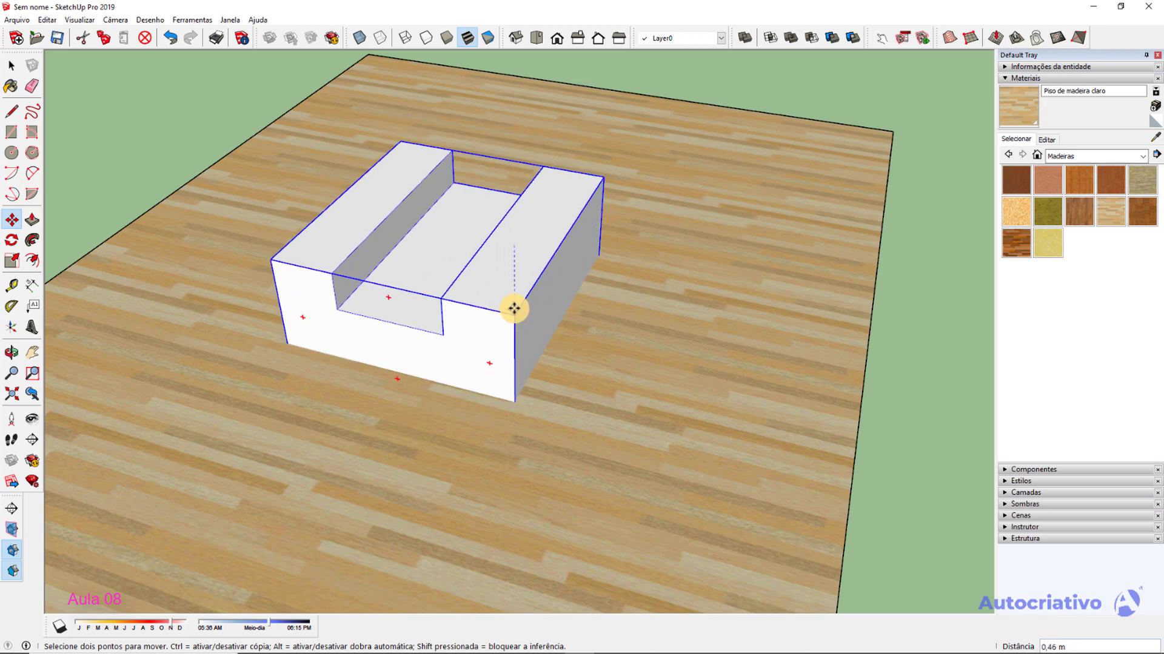
pyautogui.press('space')
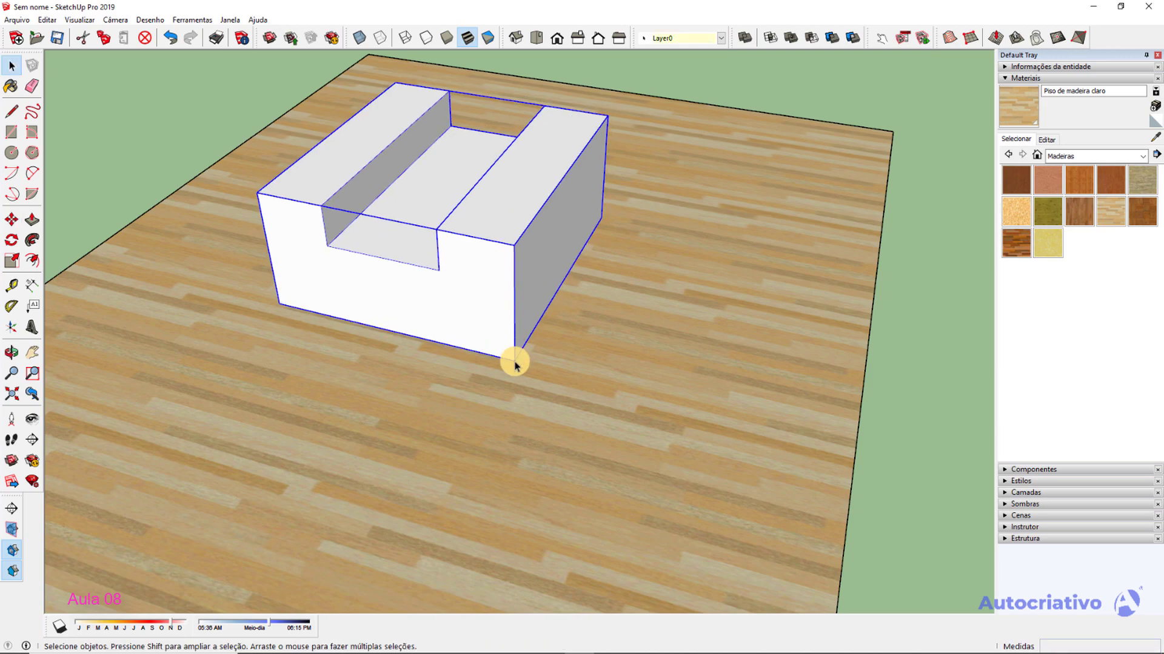
# Make the wooden floor face and its edges a group.
pyautogui.moveTo(629, 410); pyautogui.dragTo(592, 350, button='middle')
pyautogui.click(592, 350)
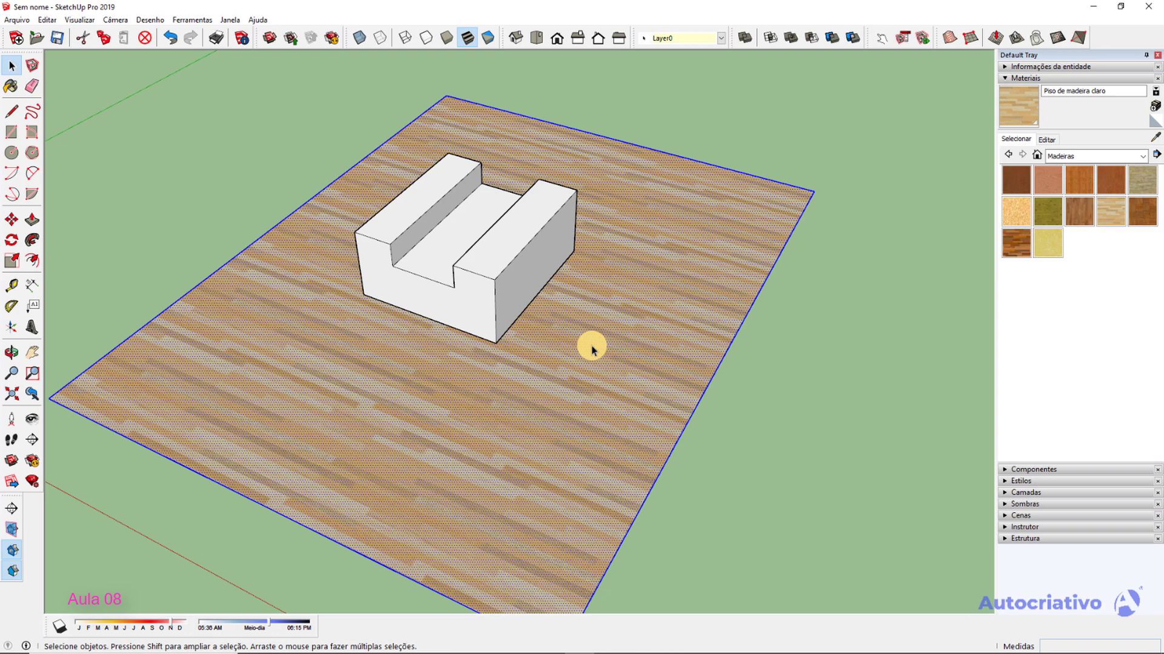
pyautogui.rightClick(592, 350)
pyautogui.click(650, 447)
pyautogui.click(761, 460)
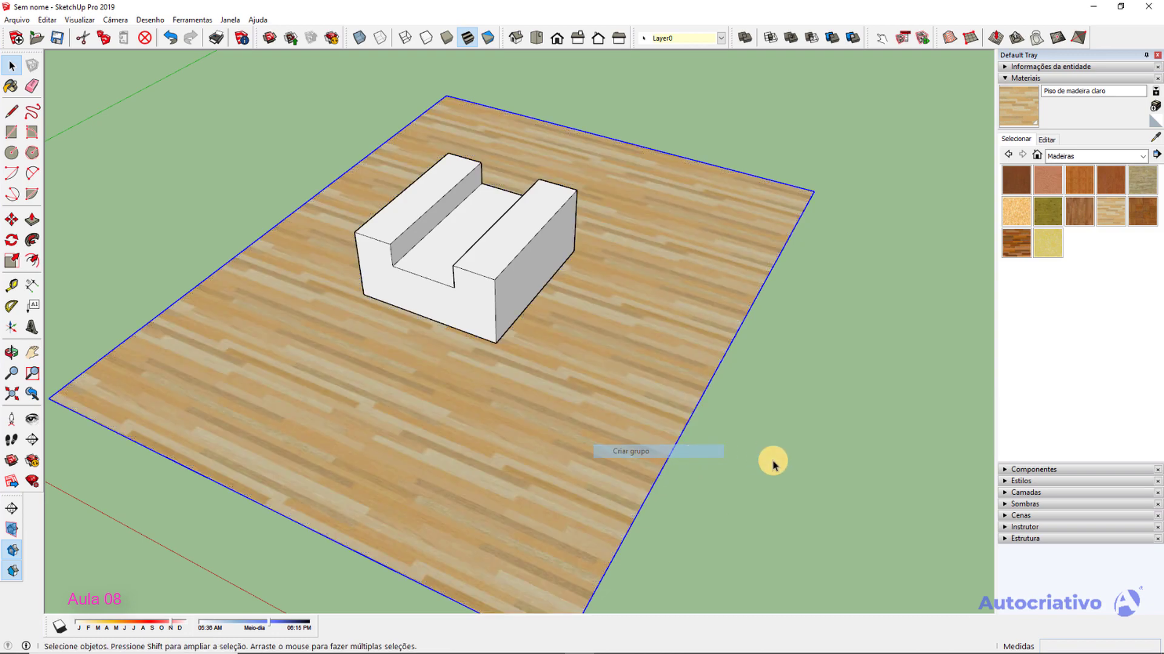
# Move the grouped block by its lower front corner so it rests on the floor face, and deselect it.
pyautogui.moveTo(665, 406); pyautogui.dragTo(488, 279, button='middle')
pyautogui.click(492, 278)
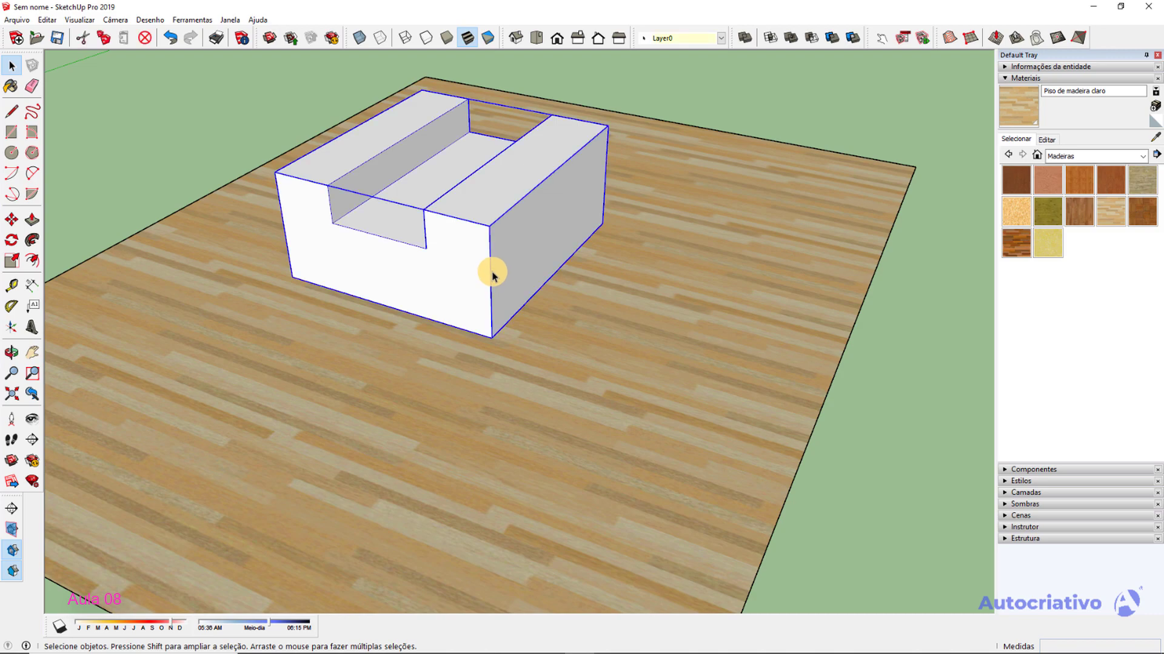
pyautogui.press('m')
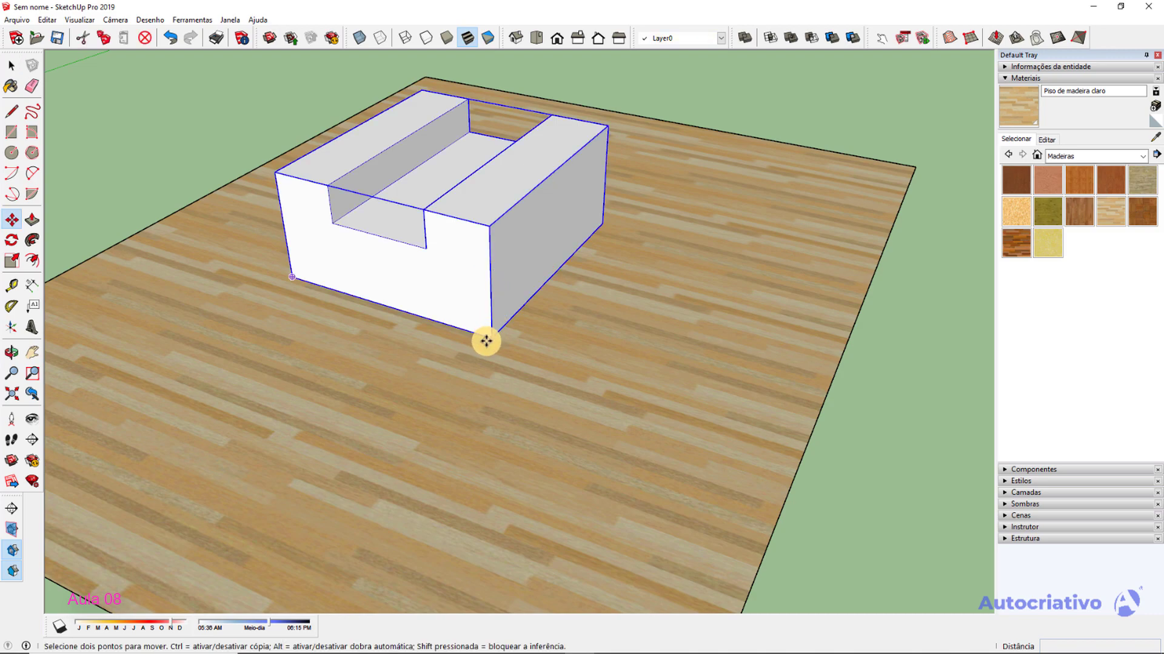
pyautogui.scroll(4, 491, 341)
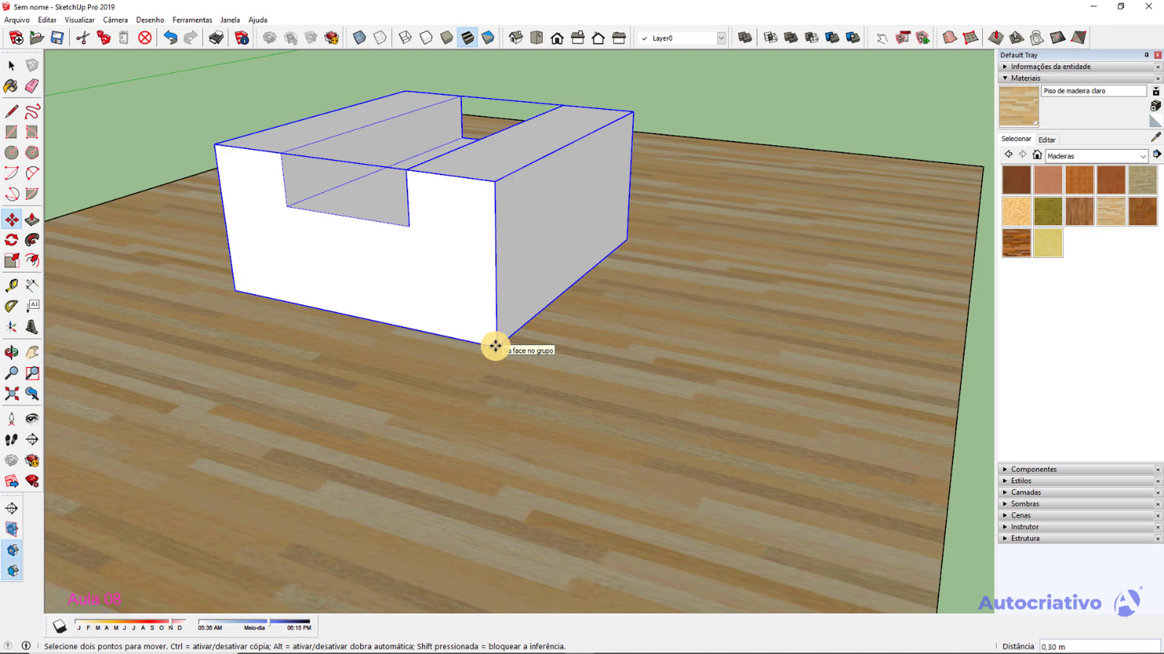
pyautogui.click(495, 347)
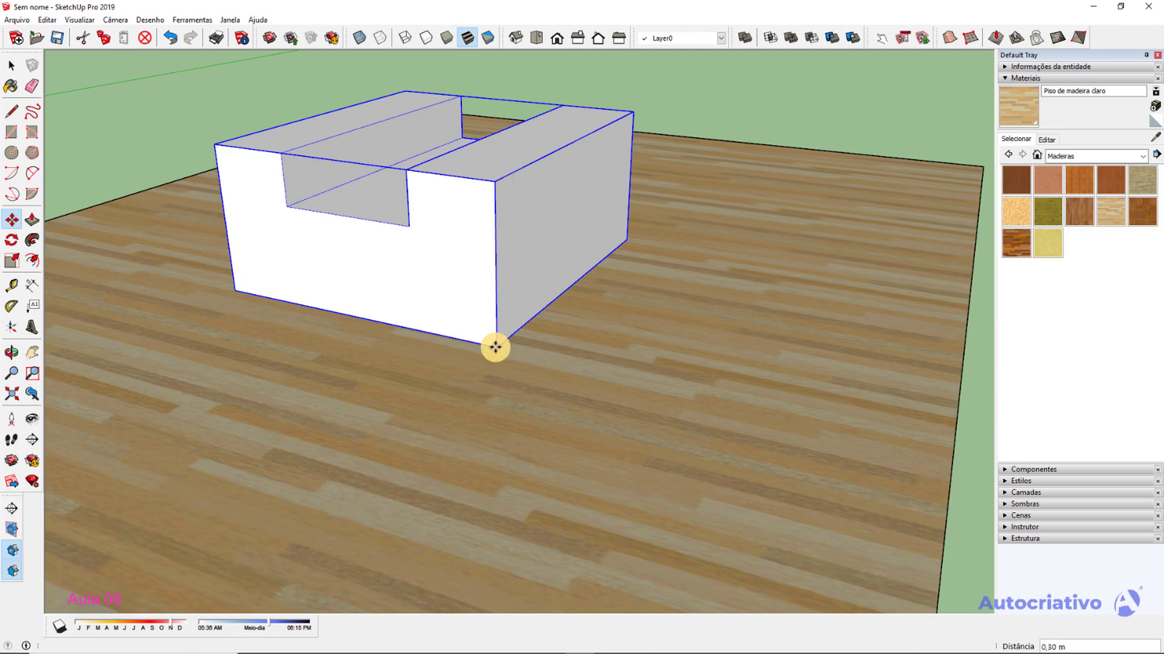
pyautogui.press('space')
pyautogui.click(829, 114)
pyautogui.moveTo(660, 351); pyautogui.dragTo(556, 327, button='middle')
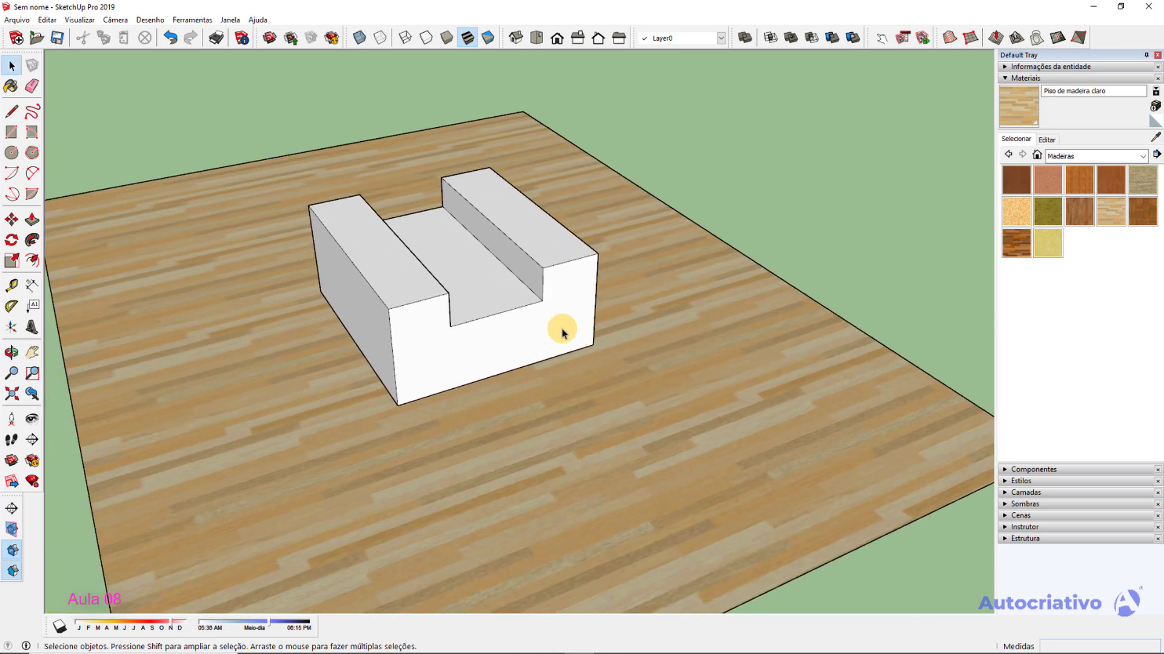
# Open the 3D Warehouse and search it for "geladeira".
pyautogui.click(236, 18)
pyautogui.click(258, 112)
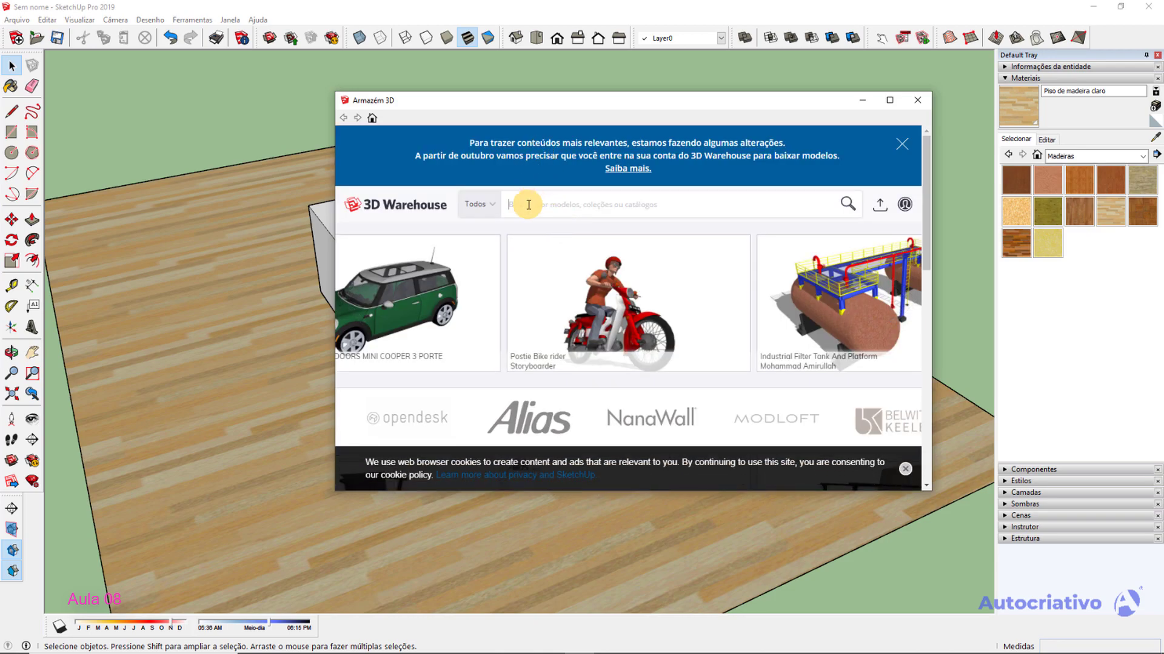
pyautogui.write('ladeira')
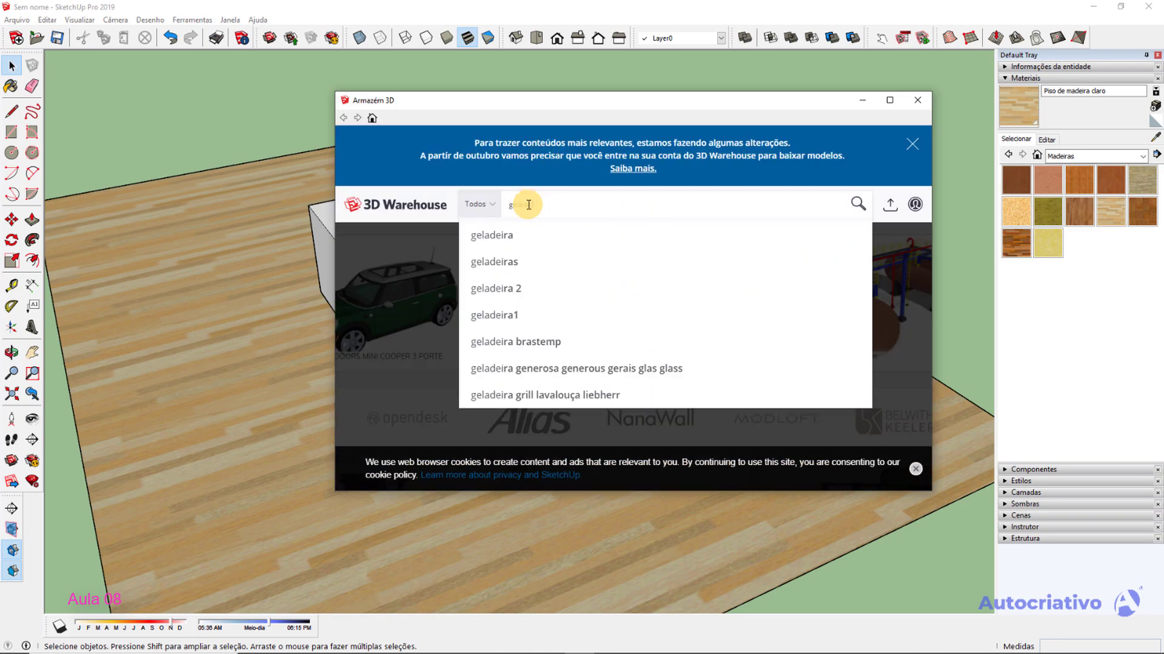
pyautogui.press('Return')
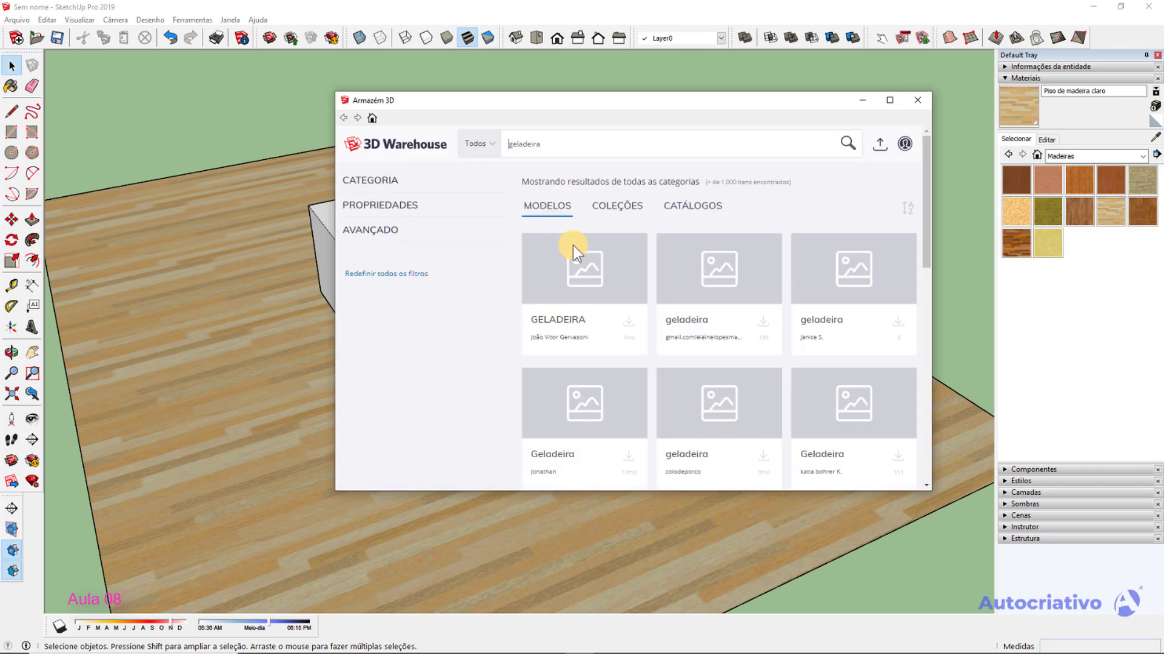
# Open the white two-door BamStemp "Geladeira" model from the search results and load it directly into the current model.
pyautogui.scroll(-2, 652, 326)
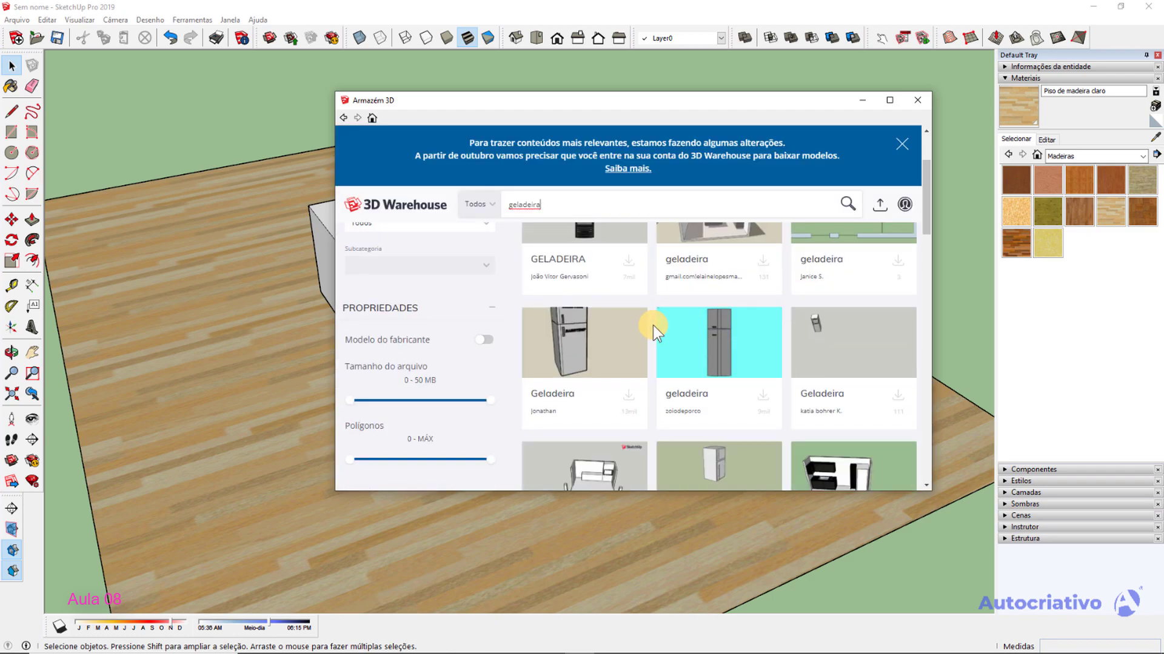
pyautogui.click(615, 343)
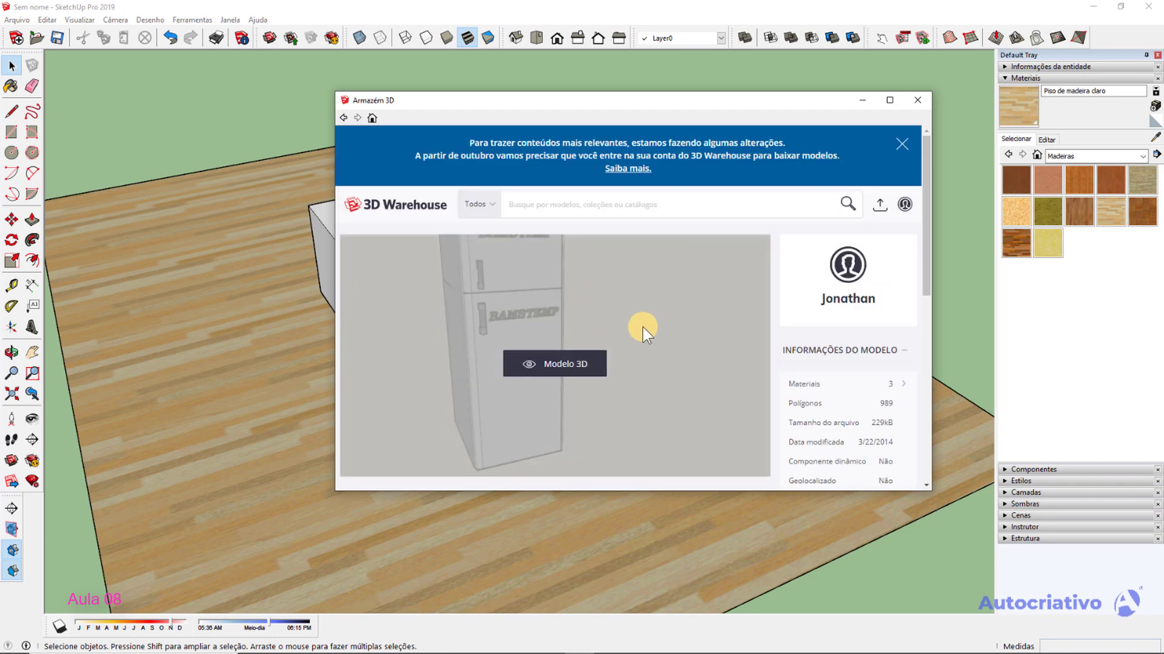
pyautogui.scroll(-2, 679, 363)
pyautogui.click(697, 406)
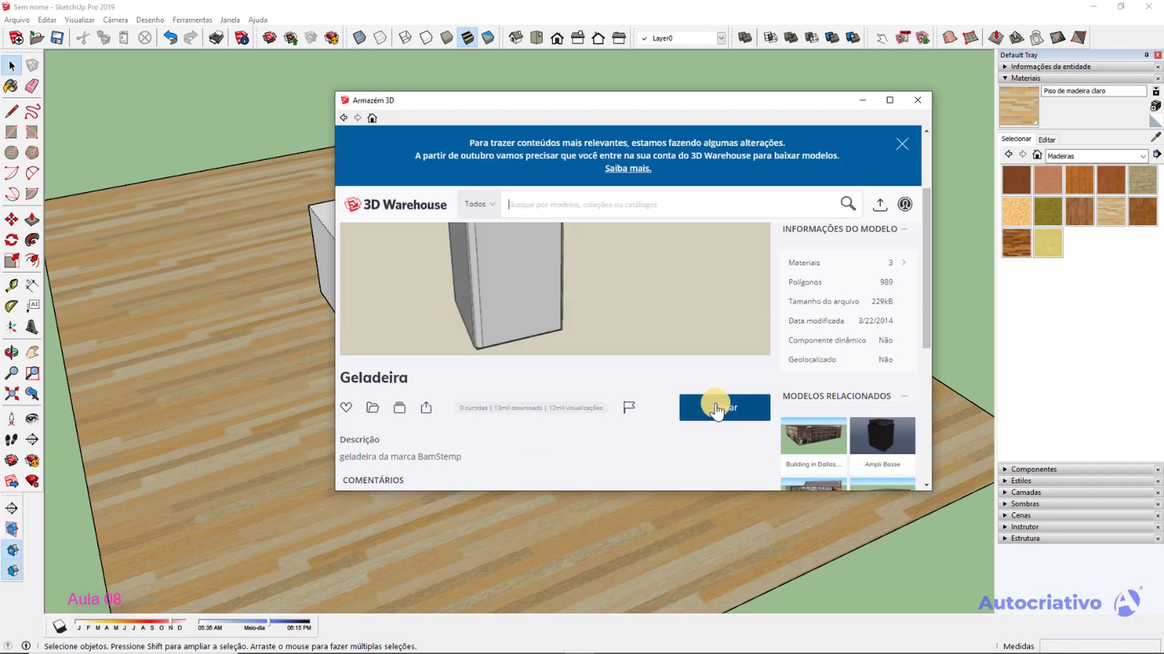
pyautogui.click(618, 327)
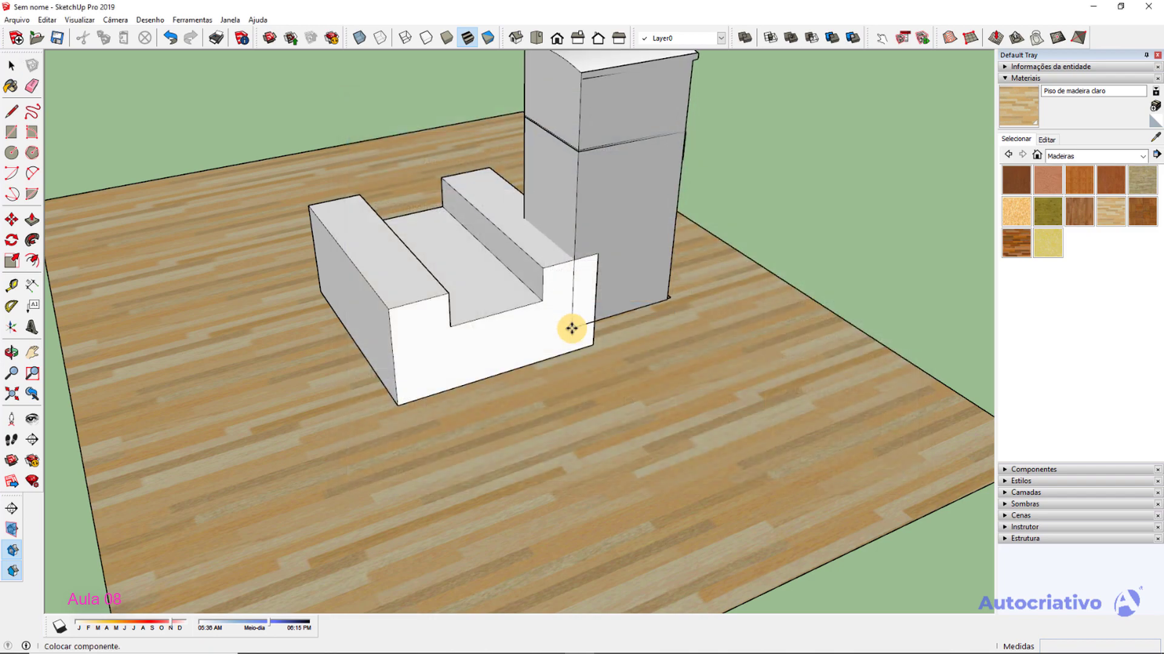
# Place the fridge component on the ground beside the wooden floor and deselect it.
pyautogui.moveTo(761, 347); pyautogui.dragTo(519, 354, button='middle')
pyautogui.moveTo(733, 369); pyautogui.dragTo(556, 369, button='middle')
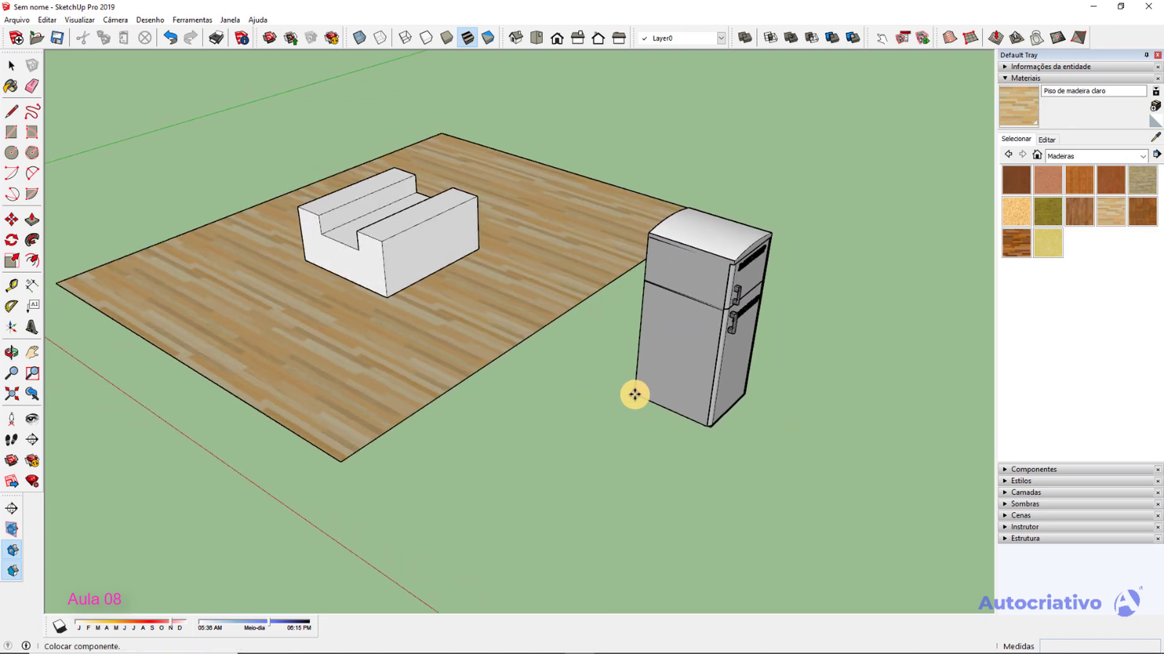
pyautogui.scroll(2, 652, 385)
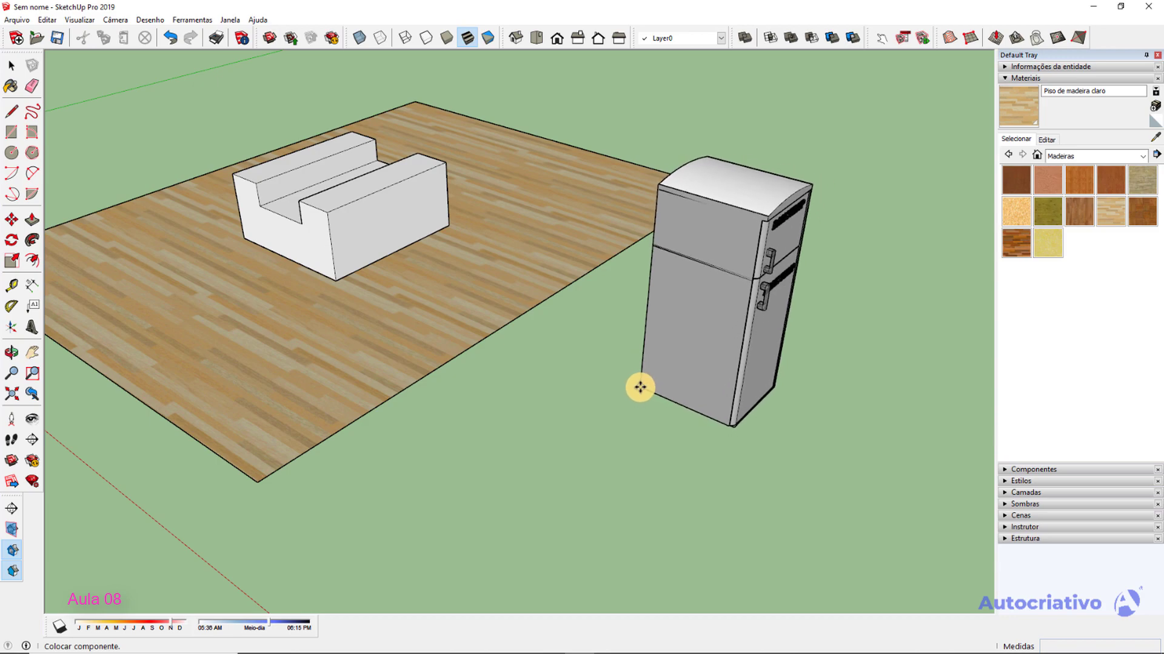
pyautogui.click(640, 387)
pyautogui.press('space')
pyautogui.click(647, 429)
pyautogui.moveTo(849, 436); pyautogui.dragTo(618, 406, button='middle')
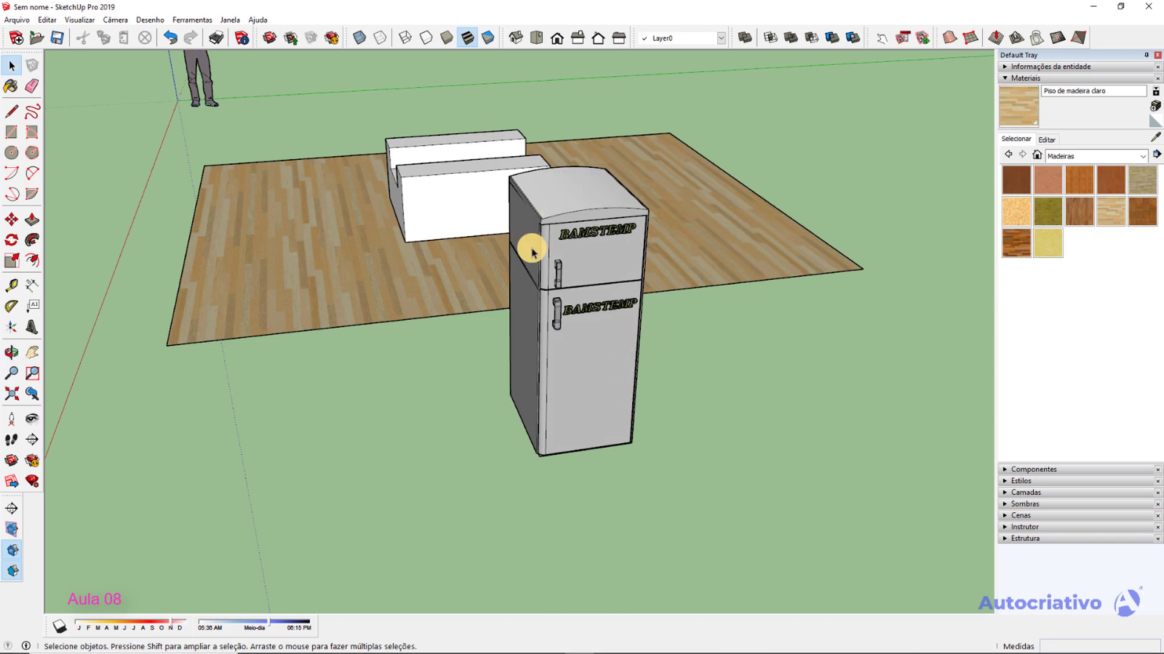
# Move the fridge by its lower rear corner onto the wooden floor face, in front of the white block, and deselect it.
pyautogui.moveTo(488, 350); pyautogui.dragTo(695, 363, button='middle')
pyautogui.click(672, 321)
pyautogui.scroll(3, 631, 346)
pyautogui.scroll(3, 654, 361)
pyautogui.press('m')
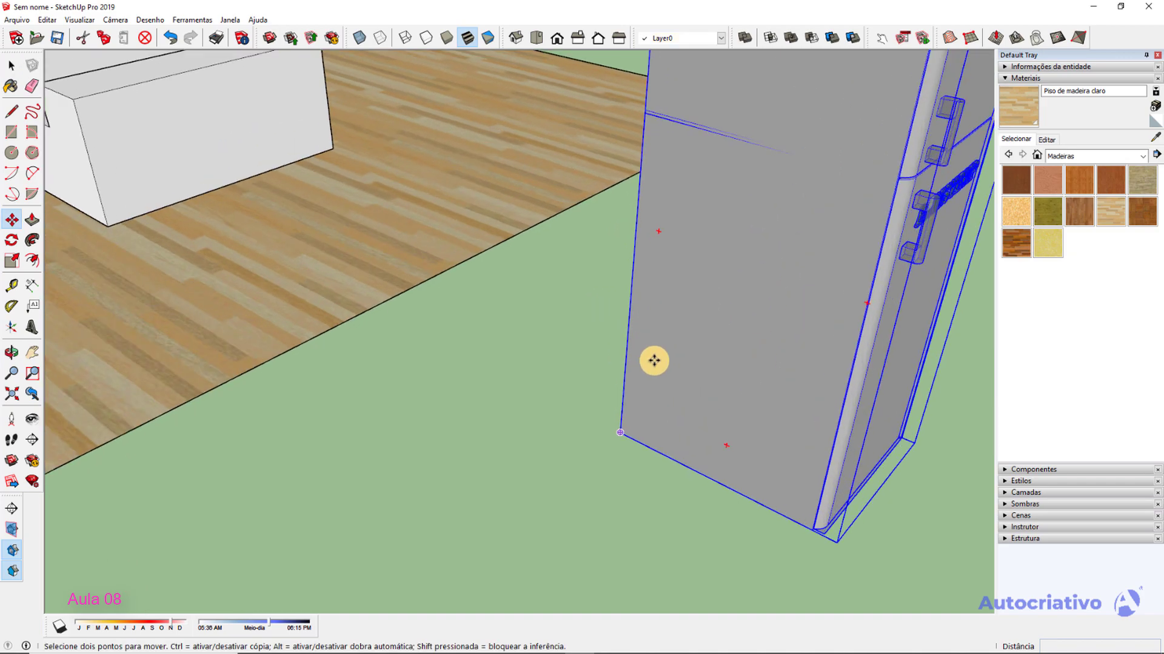
pyautogui.click(620, 432)
pyautogui.scroll(-5, 600, 394)
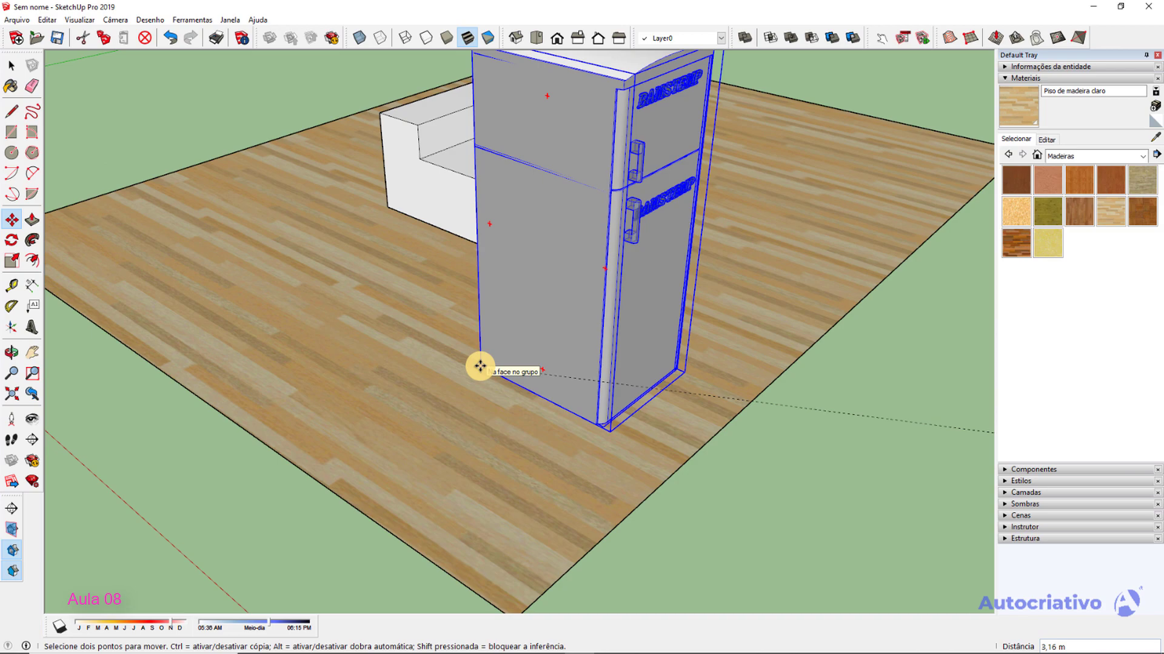
pyautogui.click(480, 366)
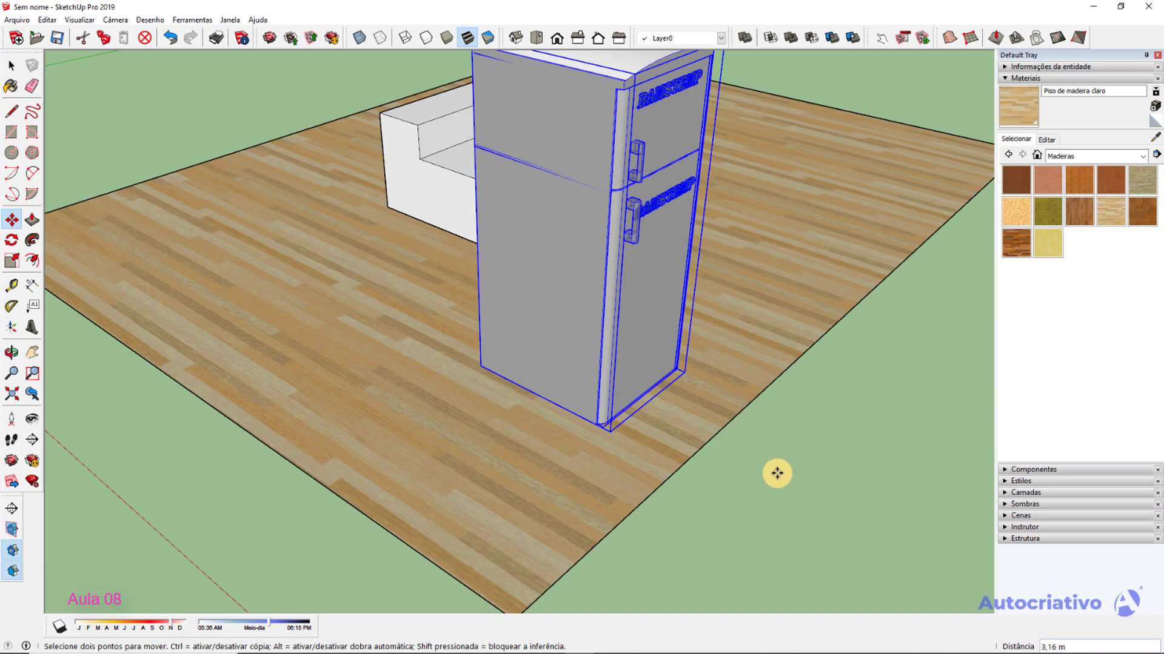
pyautogui.press('space')
pyautogui.click(778, 474)
# Delete the fridge from the wooden floor.
pyautogui.moveTo(845, 474); pyautogui.dragTo(473, 335, button='middle')
pyautogui.scroll(-4, 676, 441)
pyautogui.click(620, 331)
pyautogui.press('Delete')
# Draw a small rectangle on the wooden floor near the block's front corner and push-pull it up into a small cube.
pyautogui.scroll(4, 488, 340)
pyautogui.scroll(-1, 486, 407)
pyautogui.press('r')
pyautogui.click(606, 448)
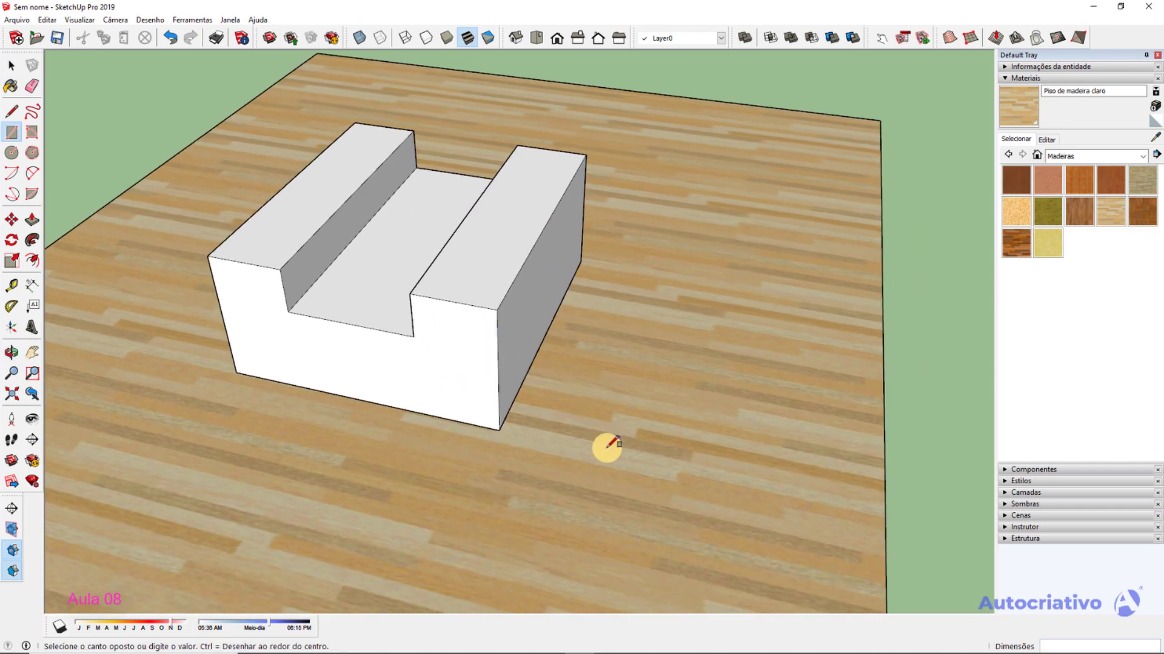
pyautogui.click(667, 418)
pyautogui.press('space')
pyautogui.press('p')
pyautogui.click(636, 431)
pyautogui.click(641, 387)
pyautogui.press('space')
# Make all faces and edges of the small cube a group and deselect it.
pyautogui.scroll(3, 647, 429)
pyautogui.moveTo(647, 428); pyautogui.dragTo(605, 402, button='middle')
pyautogui.tripleClick(580, 398)
pyautogui.rightClick(579, 398)
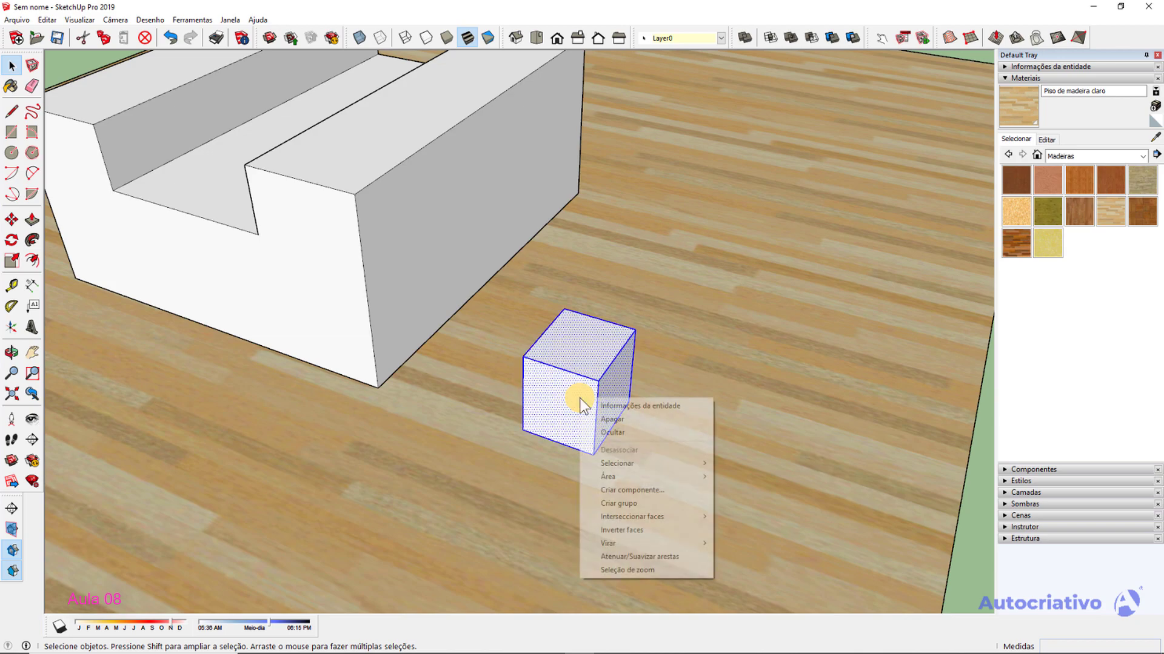
pyautogui.click(630, 503)
pyautogui.scroll(-3, 886, 498)
pyautogui.moveTo(497, 418); pyautogui.dragTo(562, 251, button='middle')
pyautogui.scroll(2, 660, 400)
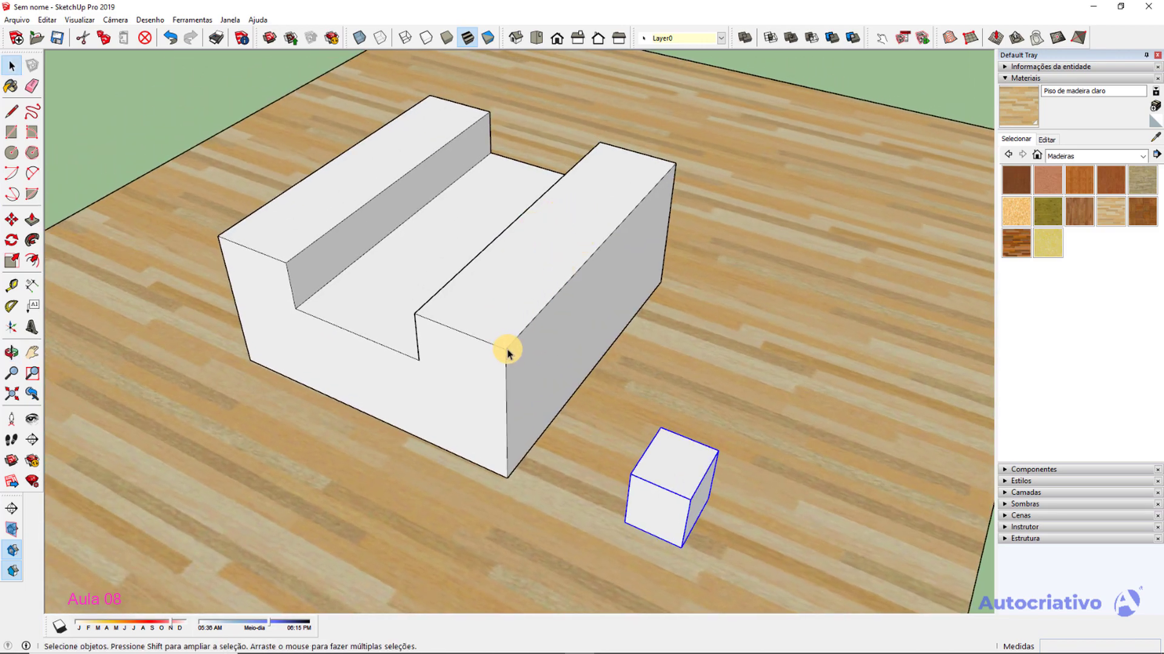
pyautogui.scroll(3, 507, 355)
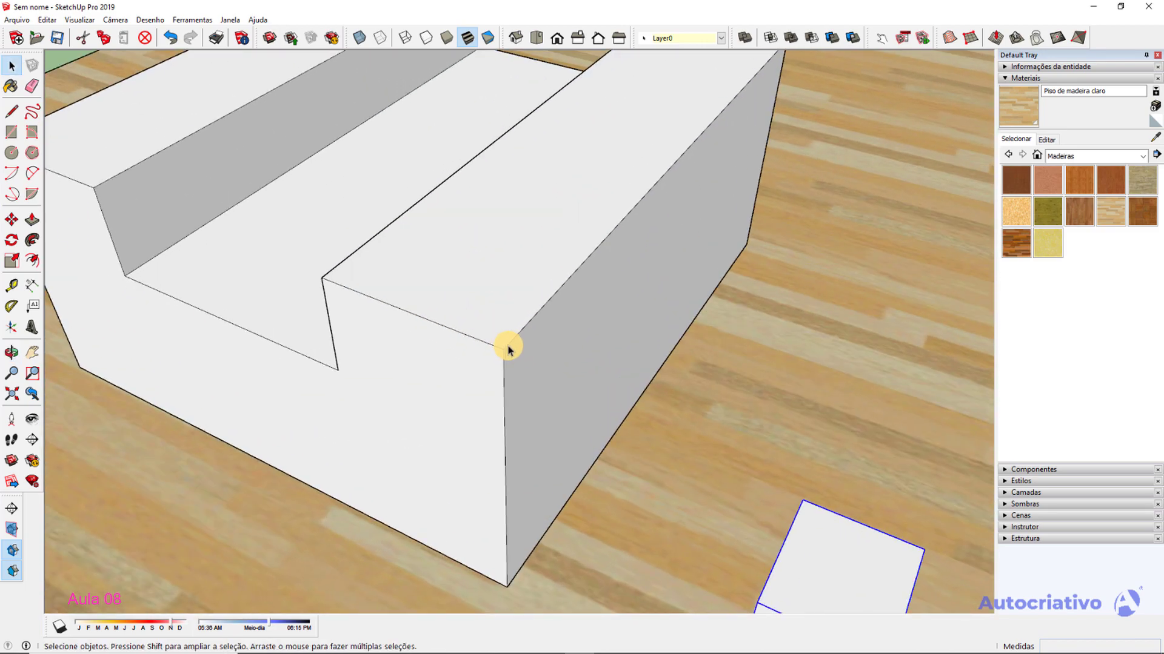
pyautogui.scroll(-6, 491, 351)
pyautogui.moveTo(488, 333); pyautogui.dragTo(556, 350, button='middle')
pyautogui.click(899, 398)
# Try moving the small cube by its lower front corner onto the block's upper front corner, and undo the move.
pyautogui.keyDown('shift'); pyautogui.moveTo(843, 386); pyautogui.dragTo(766, 371, button='middle'); pyautogui.keyUp('shift')
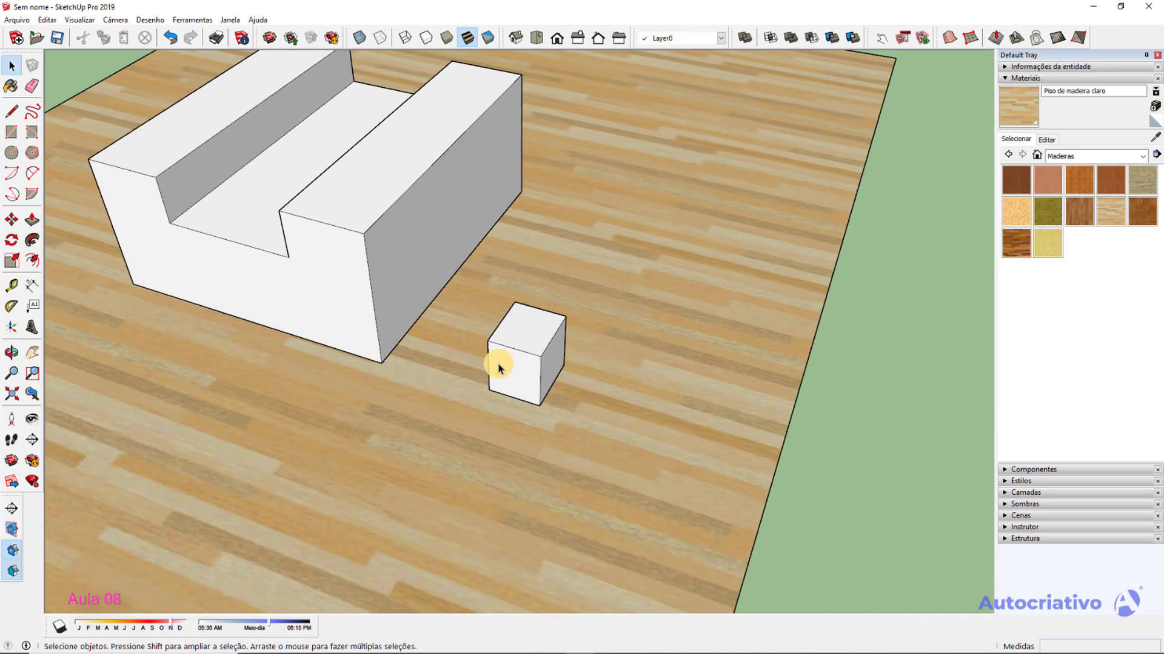
pyautogui.press('m')
pyautogui.scroll(1, 526, 391)
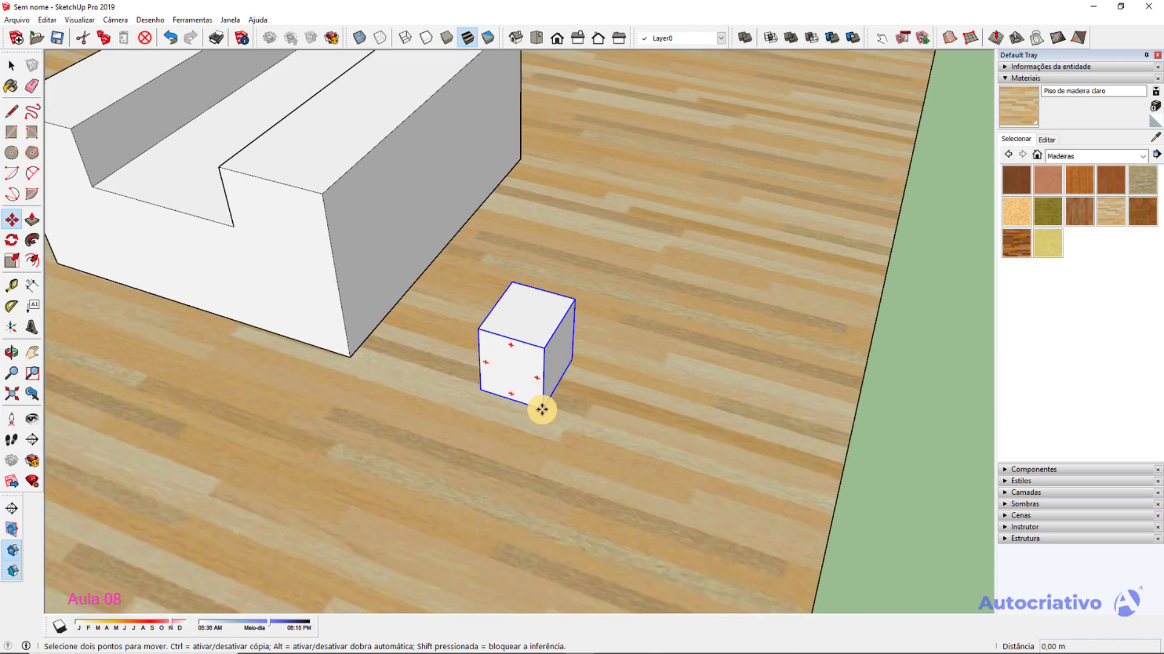
pyautogui.click(542, 410)
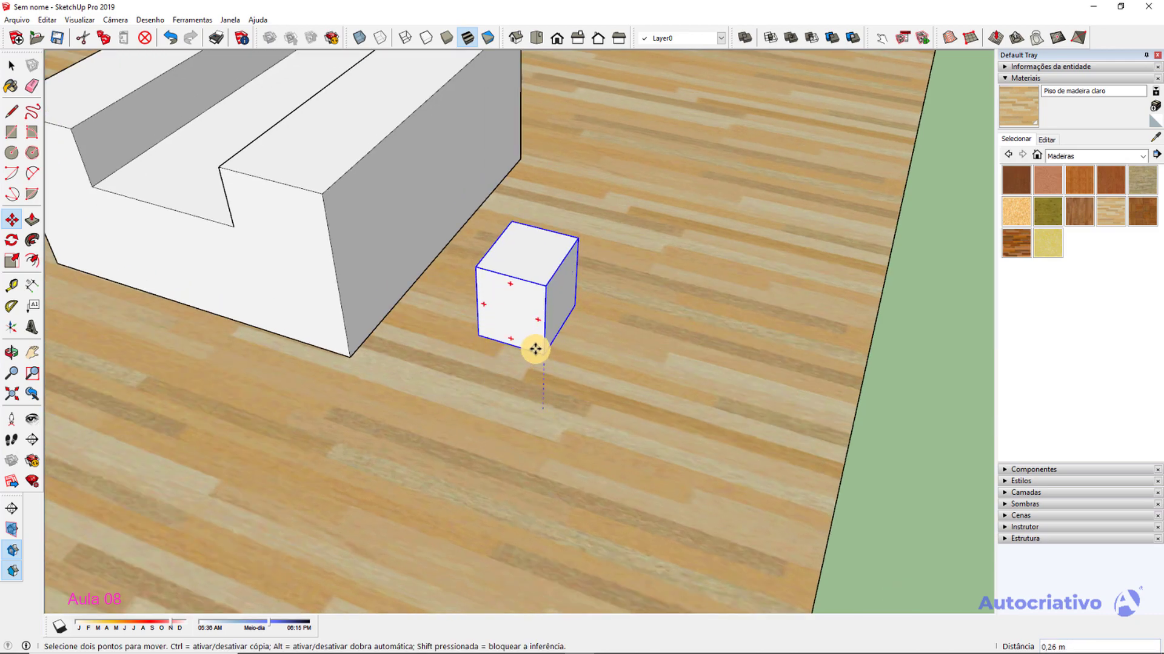
pyautogui.click(320, 196)
pyautogui.press('space')
pyautogui.scroll(-5, 452, 299)
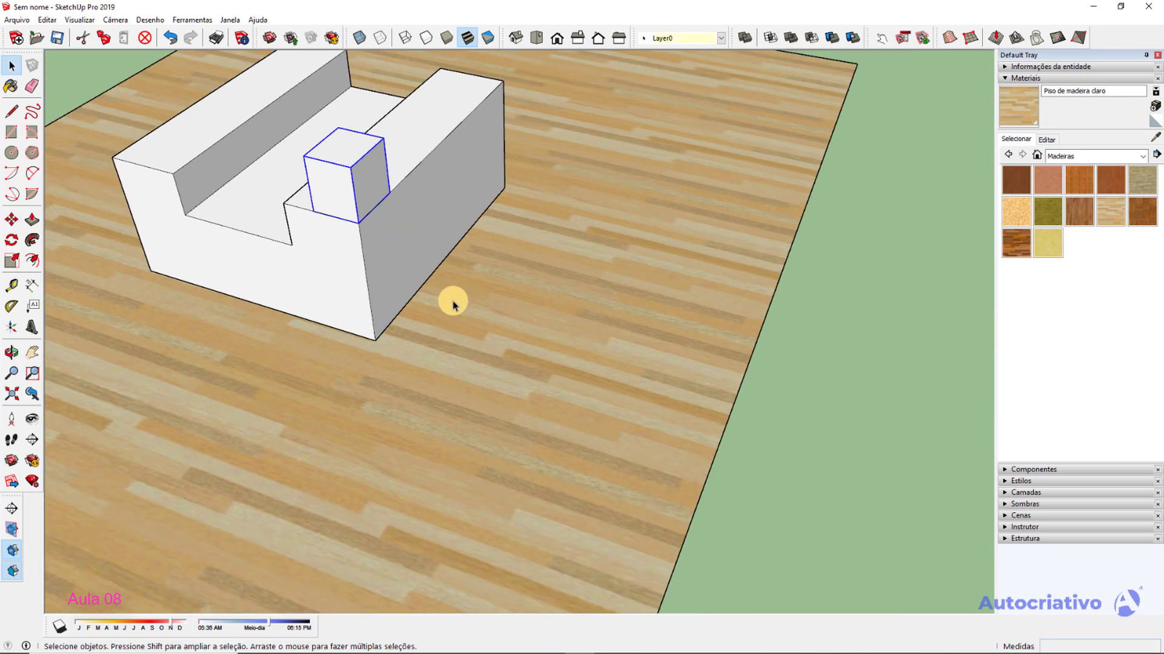
pyautogui.moveTo(560, 296); pyautogui.dragTo(268, 315, button='middle')
pyautogui.moveTo(380, 307); pyautogui.dragTo(435, 329, button='middle')
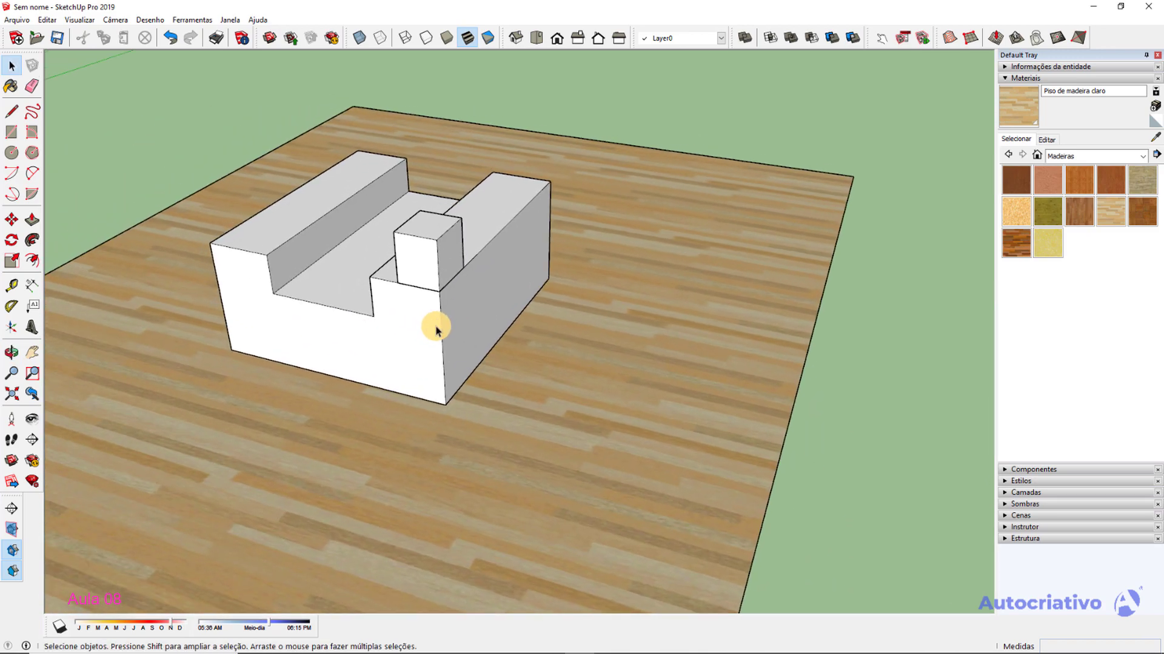
pyautogui.hotkey('ctrl', 'z')
# Examine the block's upper front corner, the small cube beside it and the model's red, green and blue axes.
pyautogui.scroll(4, 559, 382)
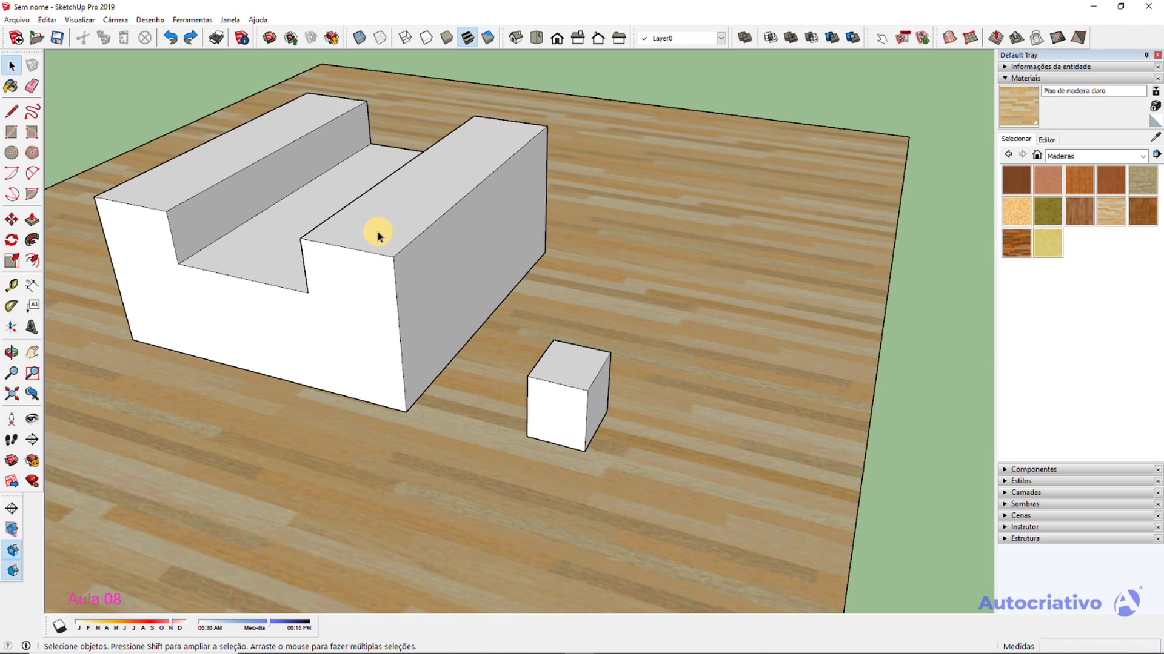
pyautogui.moveTo(399, 215); pyautogui.dragTo(585, 168, button='middle')
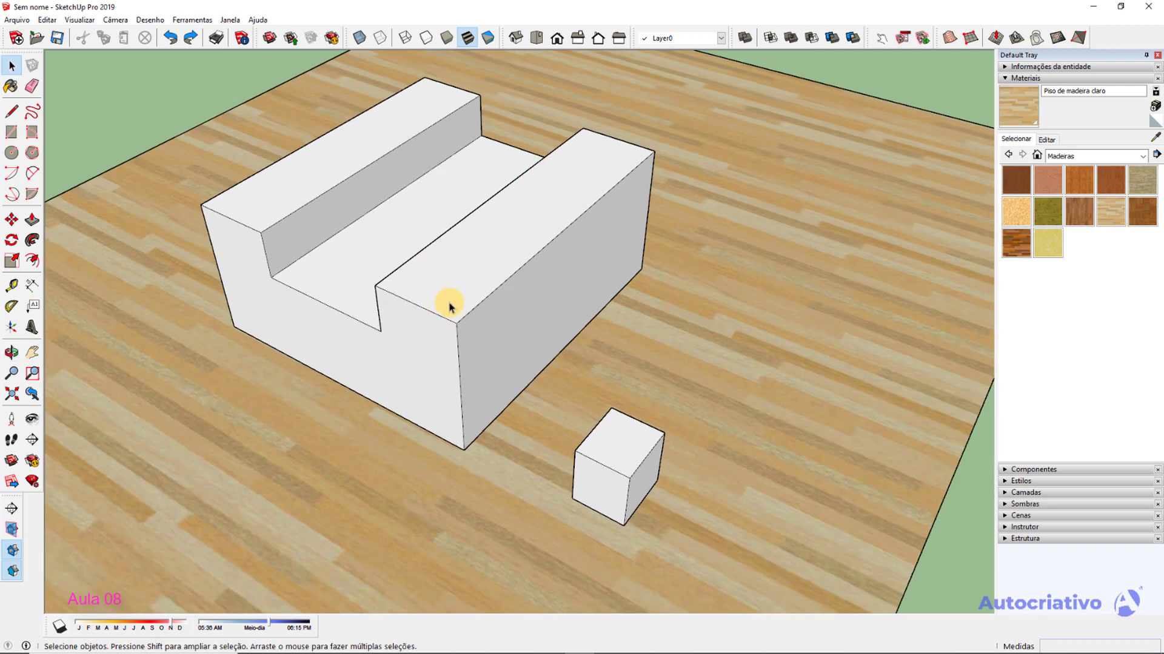
pyautogui.scroll(2, 455, 326)
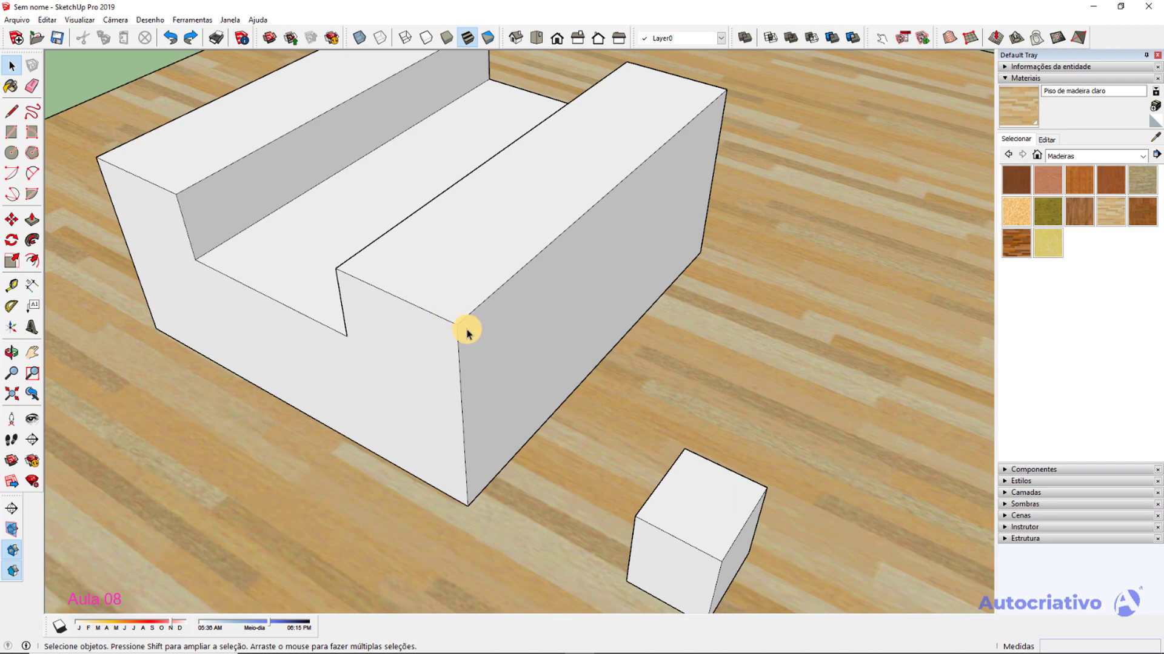
pyautogui.scroll(-5, 466, 330)
pyautogui.moveTo(512, 445); pyautogui.dragTo(489, 382, button='middle')
pyautogui.scroll(-5, 478, 445)
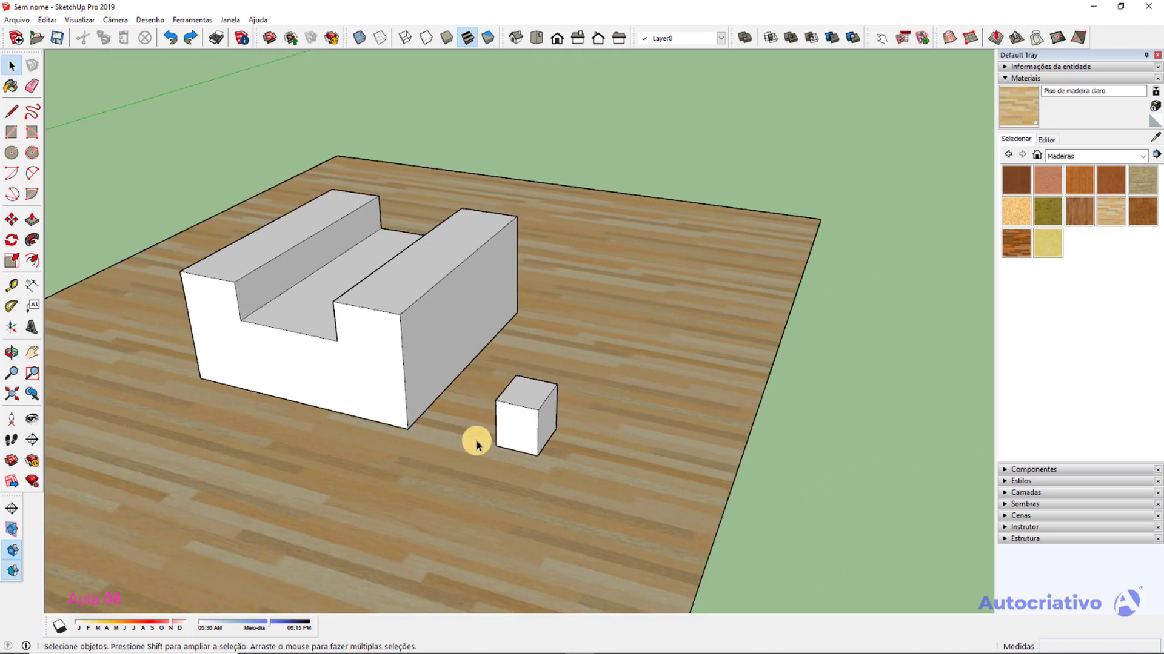
pyautogui.scroll(-3, 476, 442)
pyautogui.moveTo(476, 442); pyautogui.dragTo(546, 381, button='middle')
pyautogui.moveTo(350, 403); pyautogui.dragTo(605, 437, button='middle')
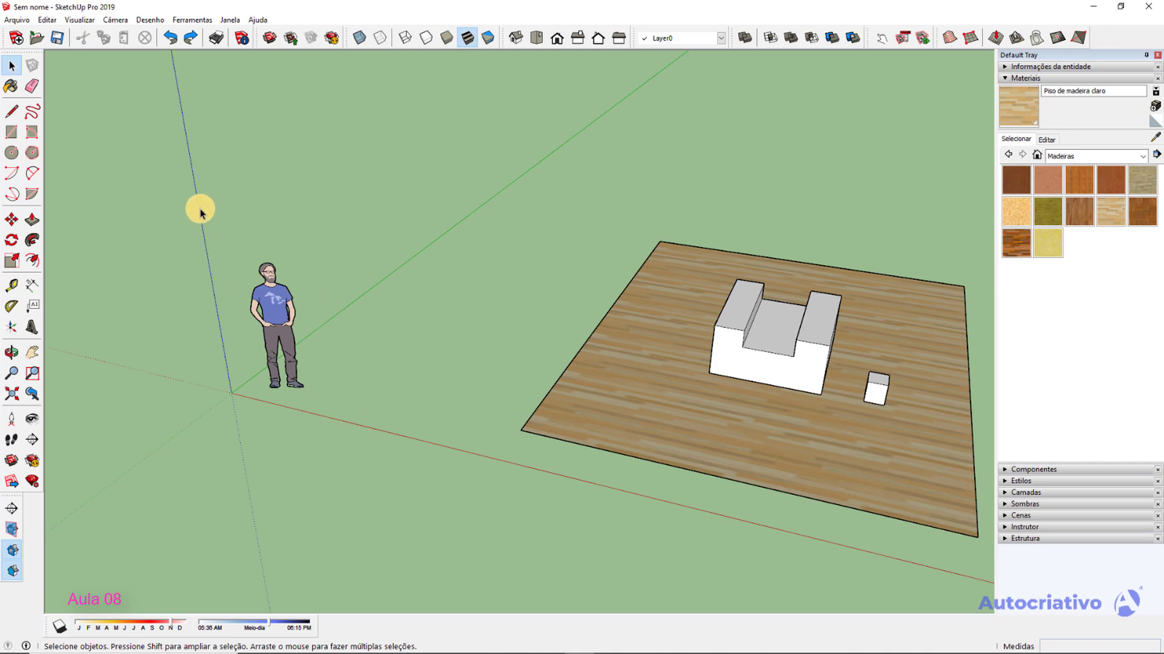
pyautogui.moveTo(466, 339); pyautogui.dragTo(379, 350, button='middle')
pyautogui.scroll(6, 525, 333)
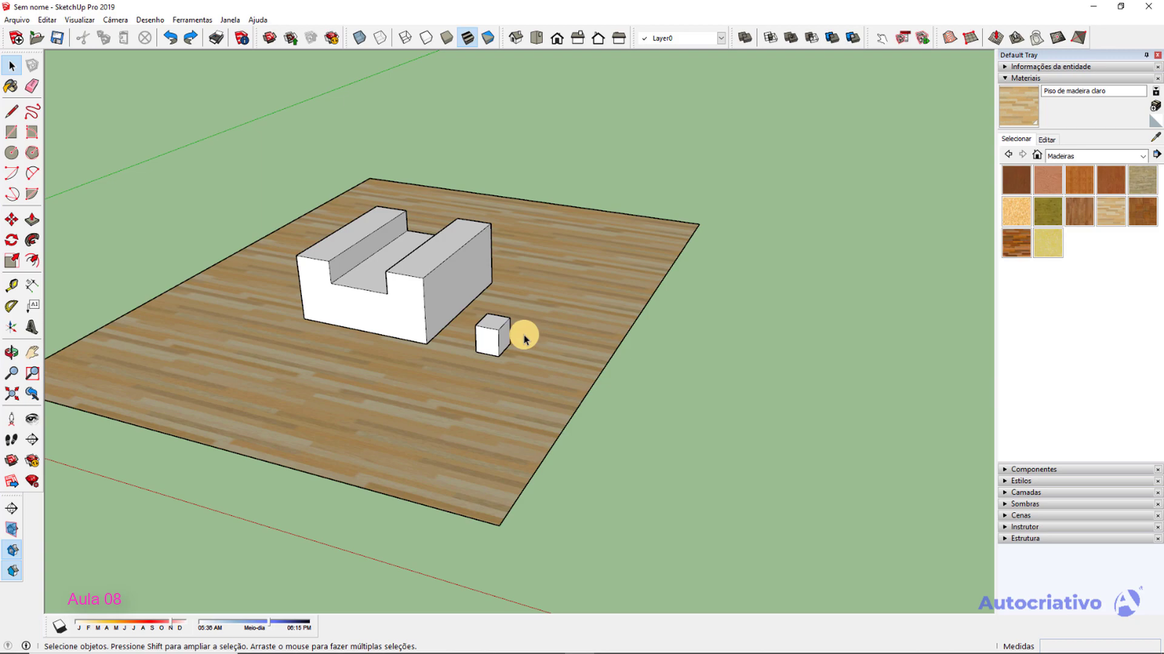
# Try moving the small cube by its lower front corner about 3.11 m along the green axis, and undo the move.
pyautogui.keyDown('shift'); pyautogui.moveTo(482, 342); pyautogui.dragTo(575, 433, button='middle'); pyautogui.keyUp('shift')
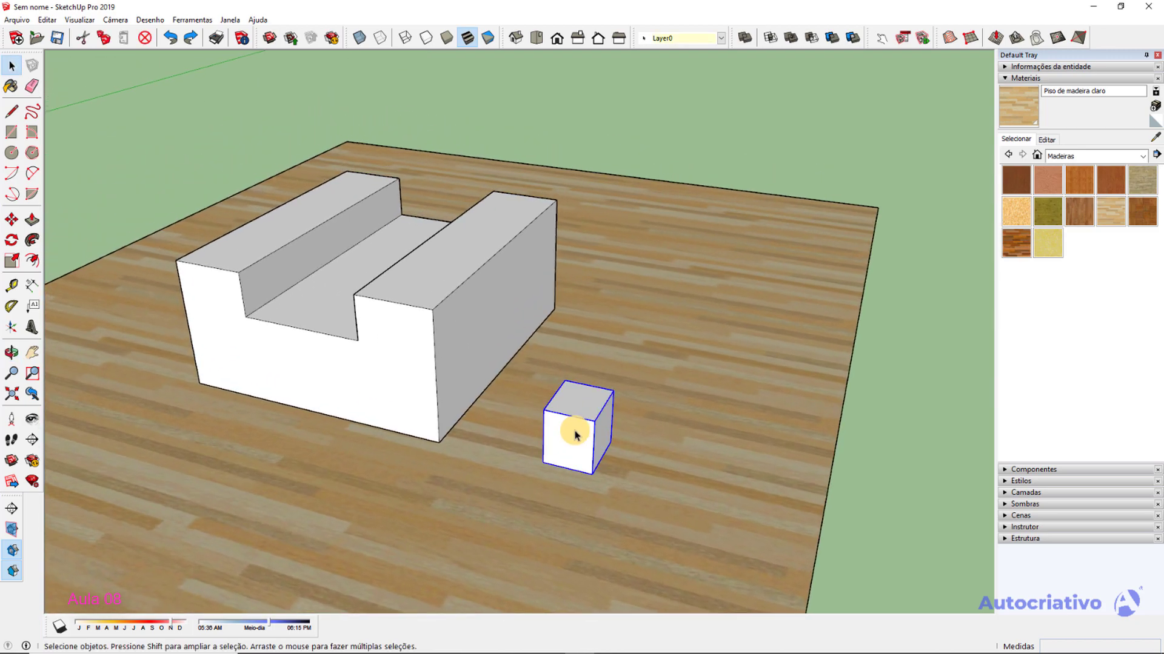
pyautogui.press('m')
pyautogui.scroll(3, 576, 454)
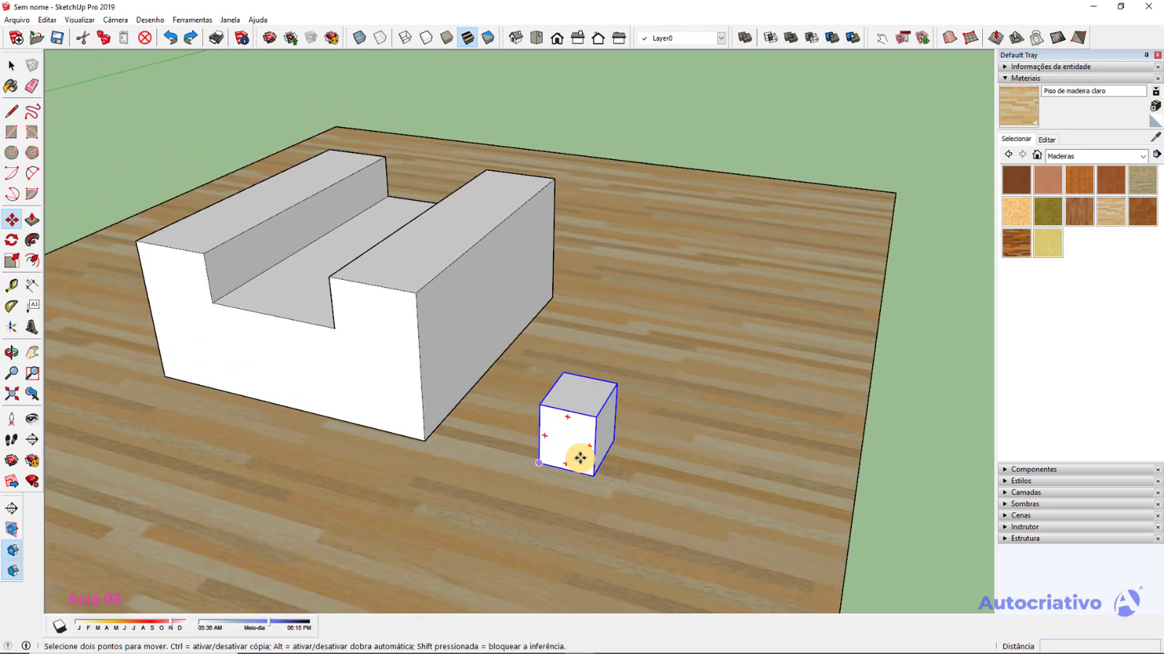
pyautogui.click(594, 479)
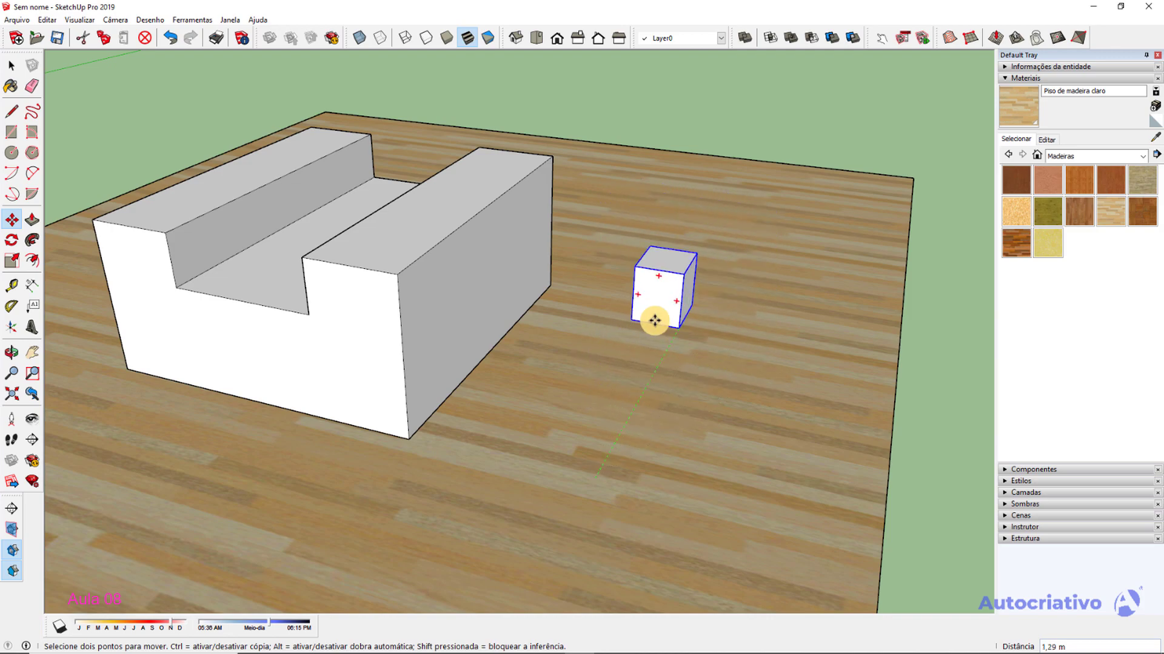
pyautogui.click(751, 218)
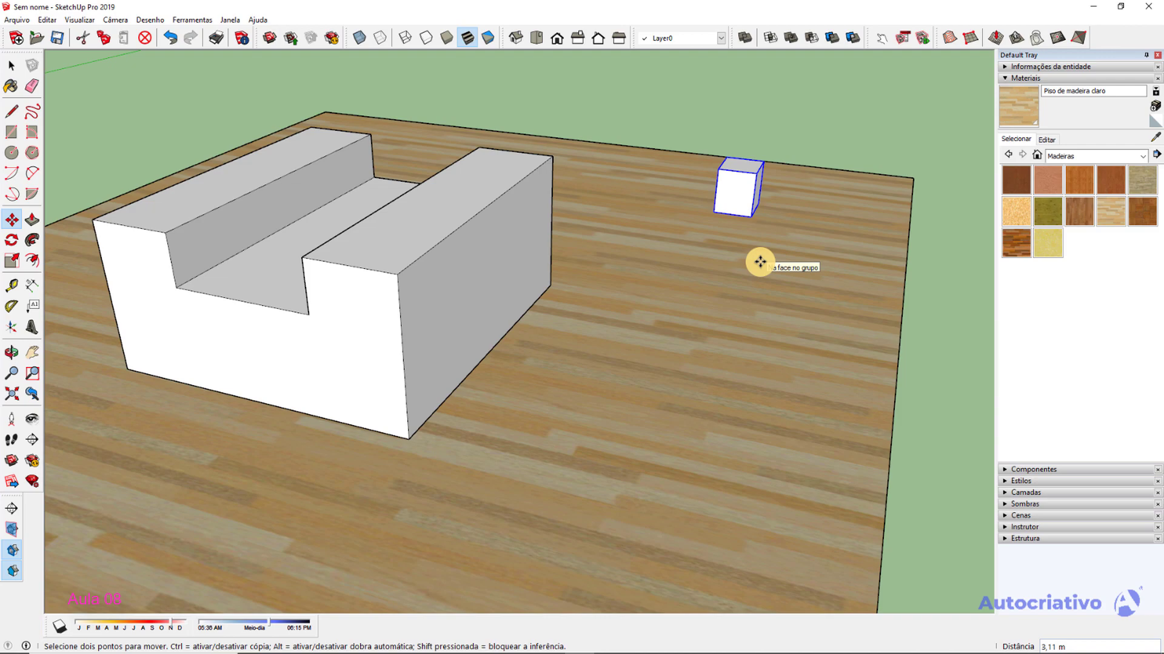
pyautogui.hotkey('ctrl', 'z')
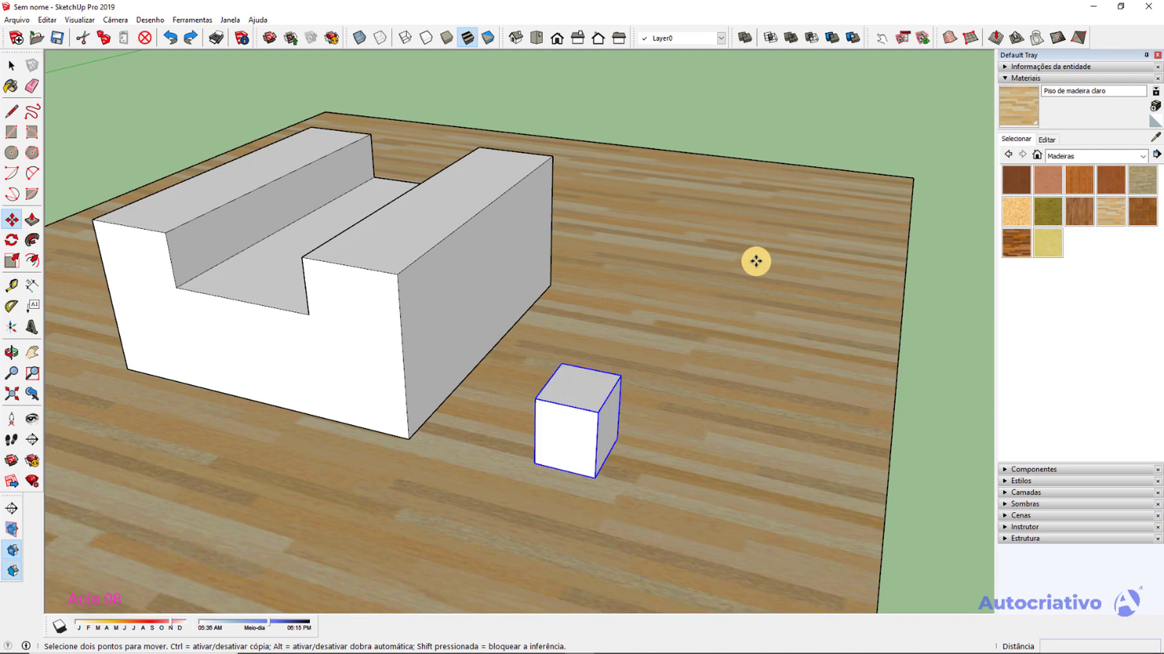
# Try moving the small cube by its lower front corner, alternating the direction lock between the green, red and blue axes.
pyautogui.click(593, 478)
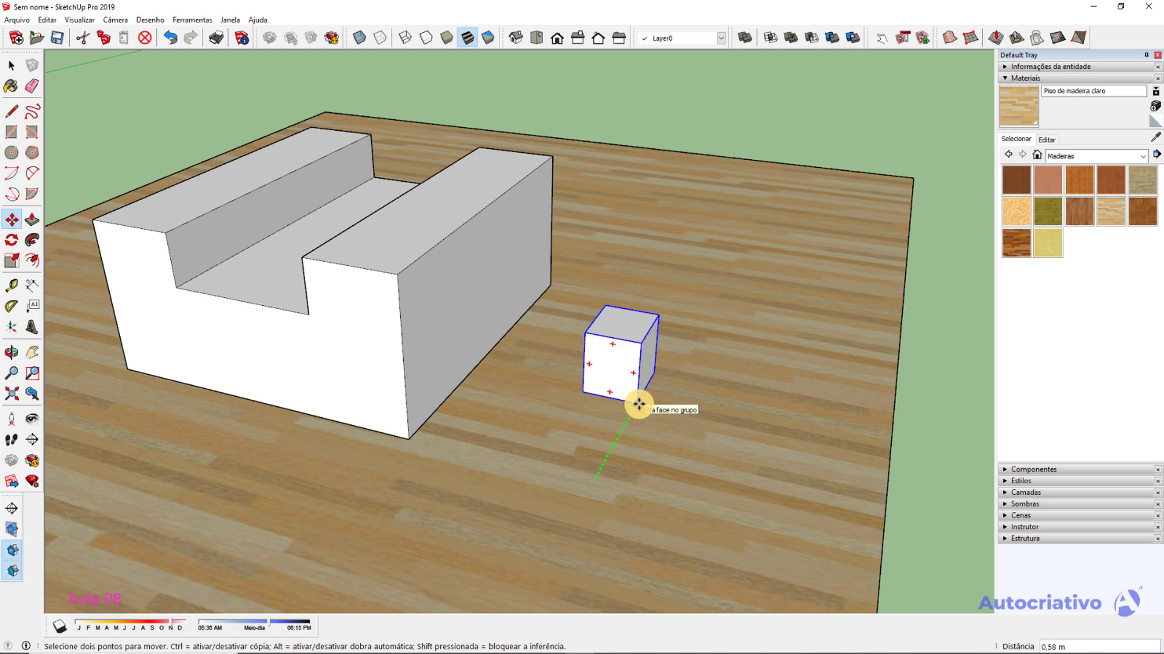
pyautogui.scroll(-1, 638, 404)
pyautogui.keyDown('shift'); pyautogui.moveTo(652, 411); pyautogui.dragTo(618, 332, button='middle'); pyautogui.keyUp('shift')
pyautogui.press('Left')
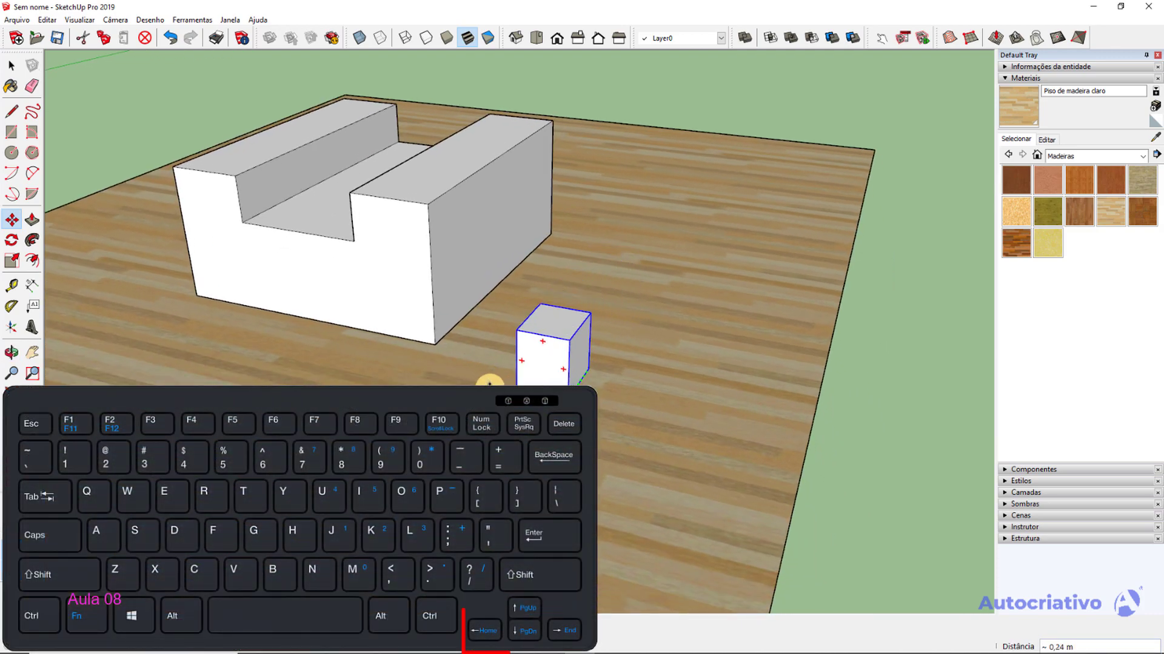
pyautogui.scroll(3, 583, 372)
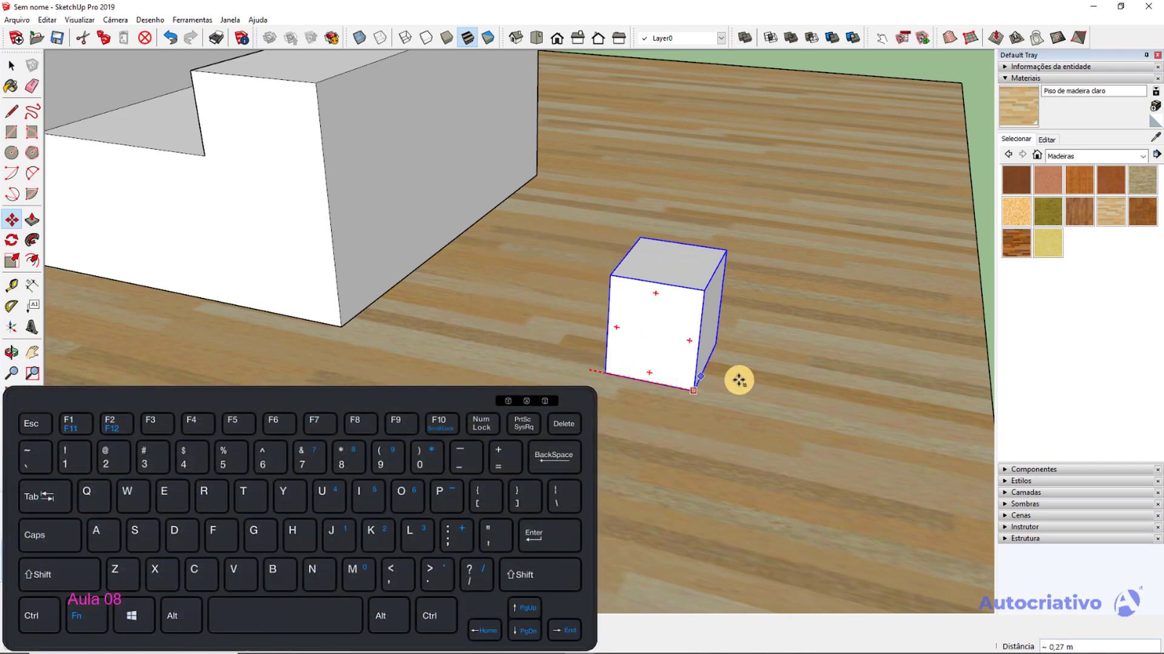
pyautogui.press('Right')
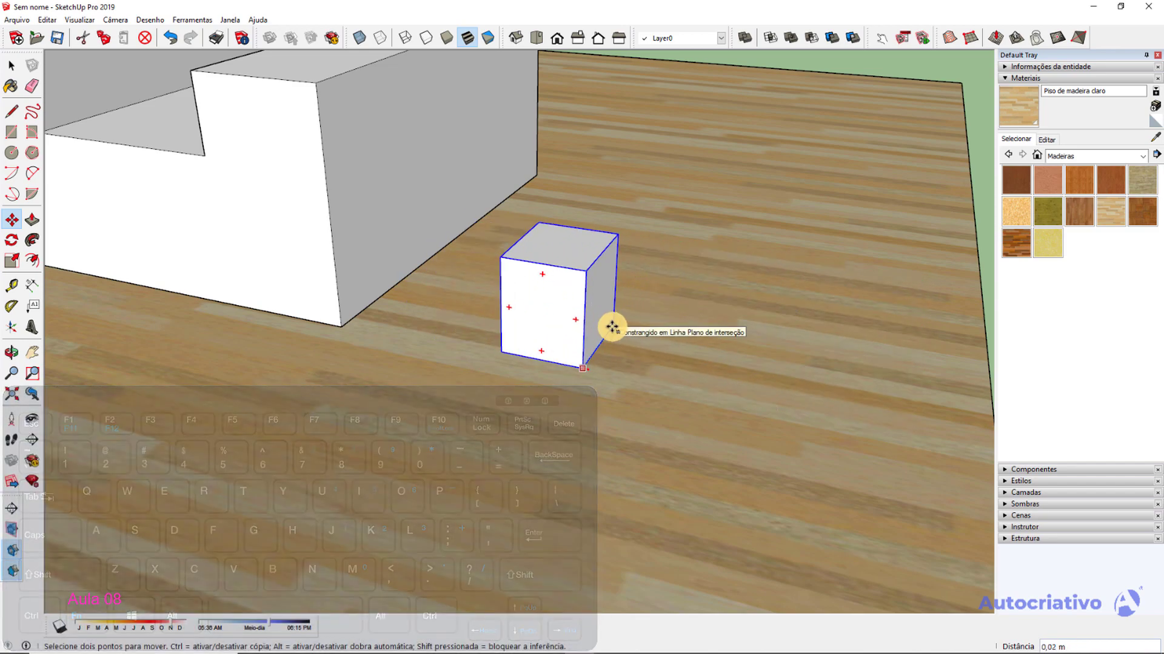
pyautogui.press('Up')
pyautogui.moveTo(606, 250); pyautogui.dragTo(607, 277, button='middle')
pyautogui.moveTo(583, 168); pyautogui.dragTo(606, 242, button='middle')
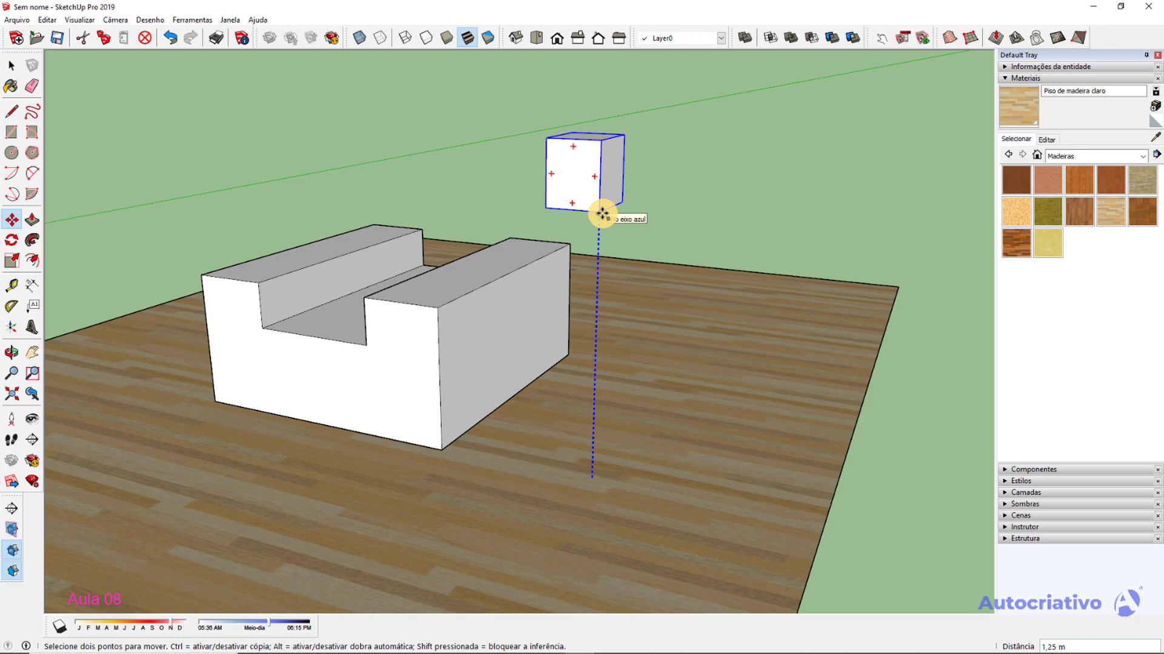
pyautogui.press('Right')
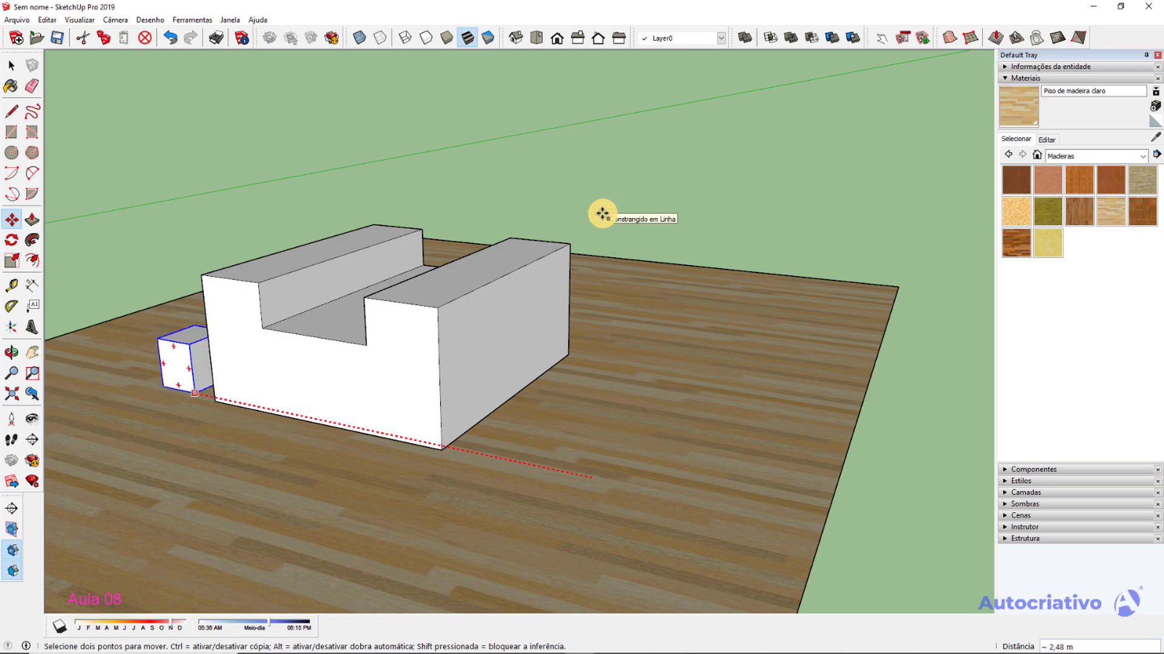
pyautogui.press('Left')
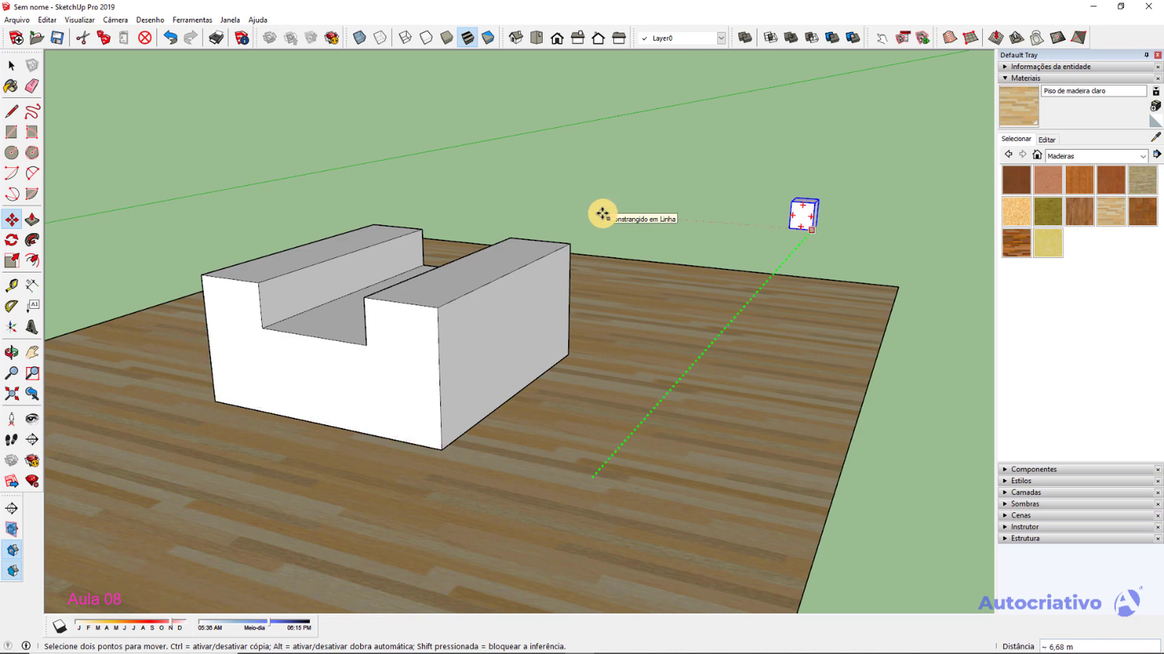
pyautogui.press('Right')
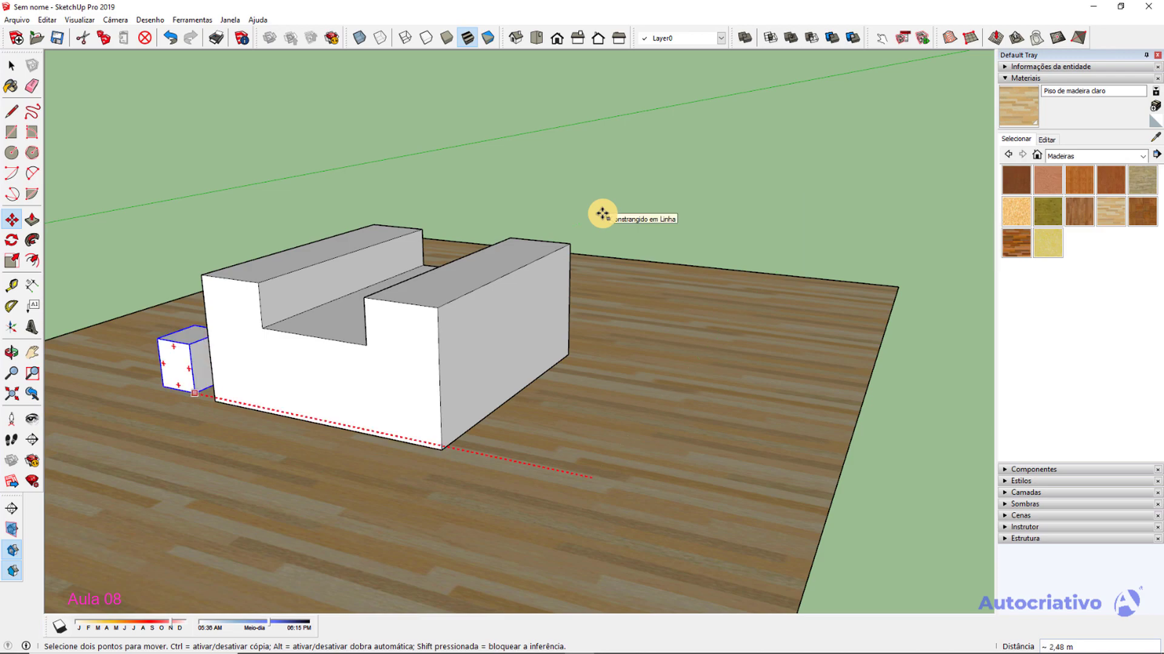
pyautogui.press('Up')
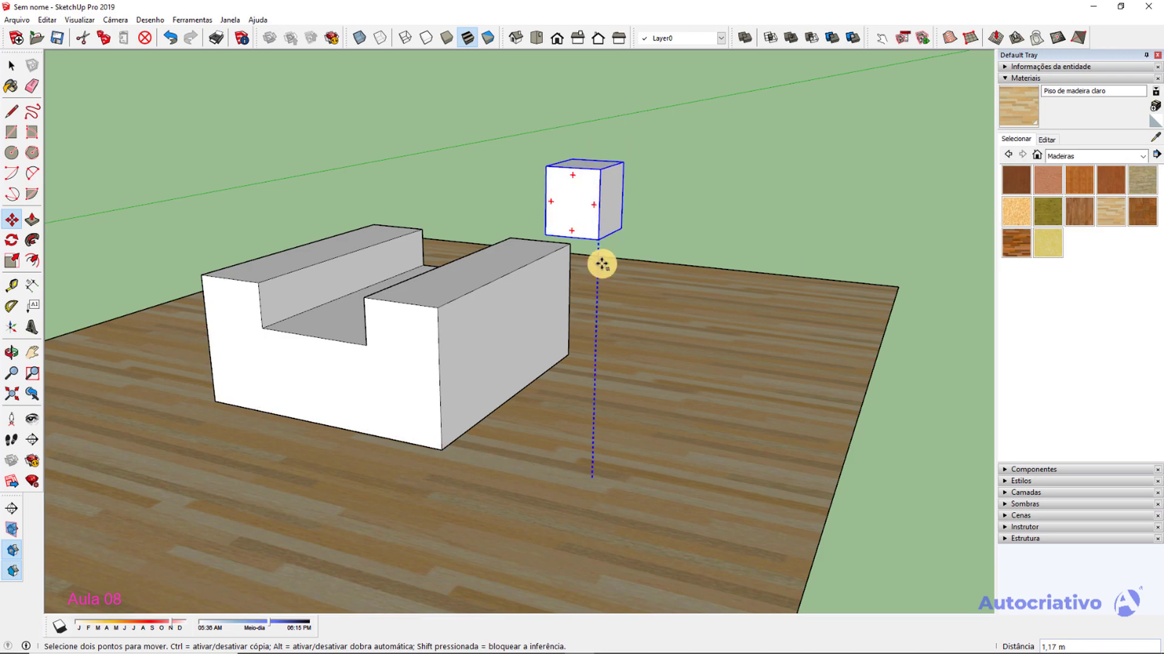
# Raise the small cube along the blue axis to the height of the block's upper front corner.
pyautogui.moveTo(602, 371); pyautogui.dragTo(671, 275, button='middle')
pyautogui.scroll(2, 605, 276)
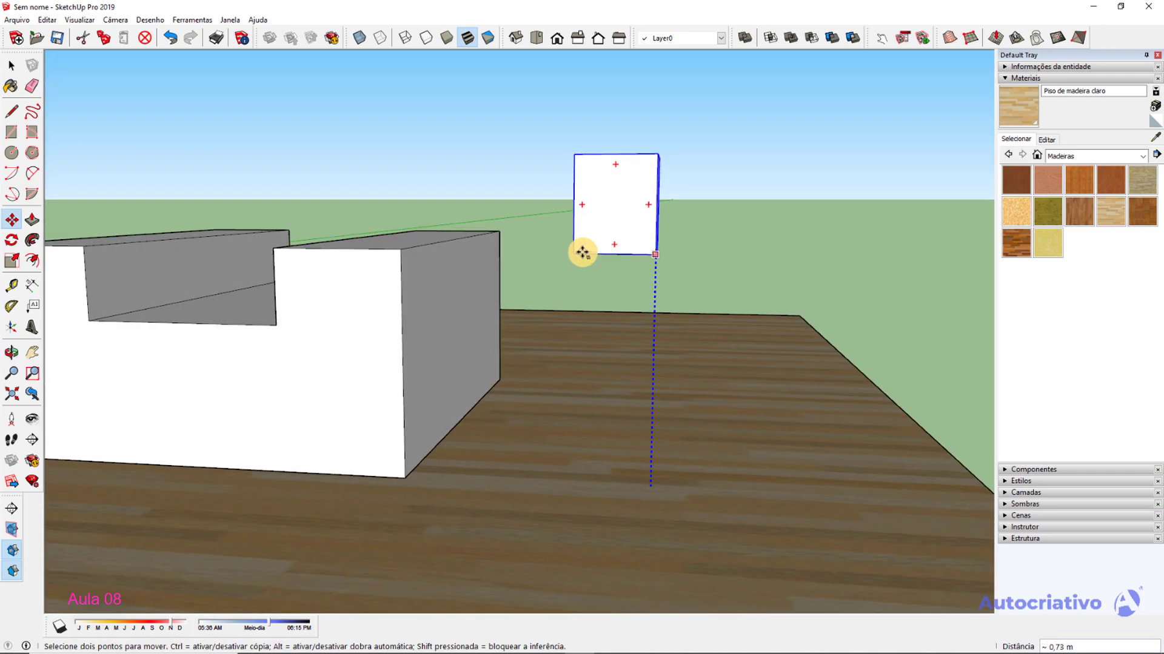
pyautogui.scroll(3, 543, 252)
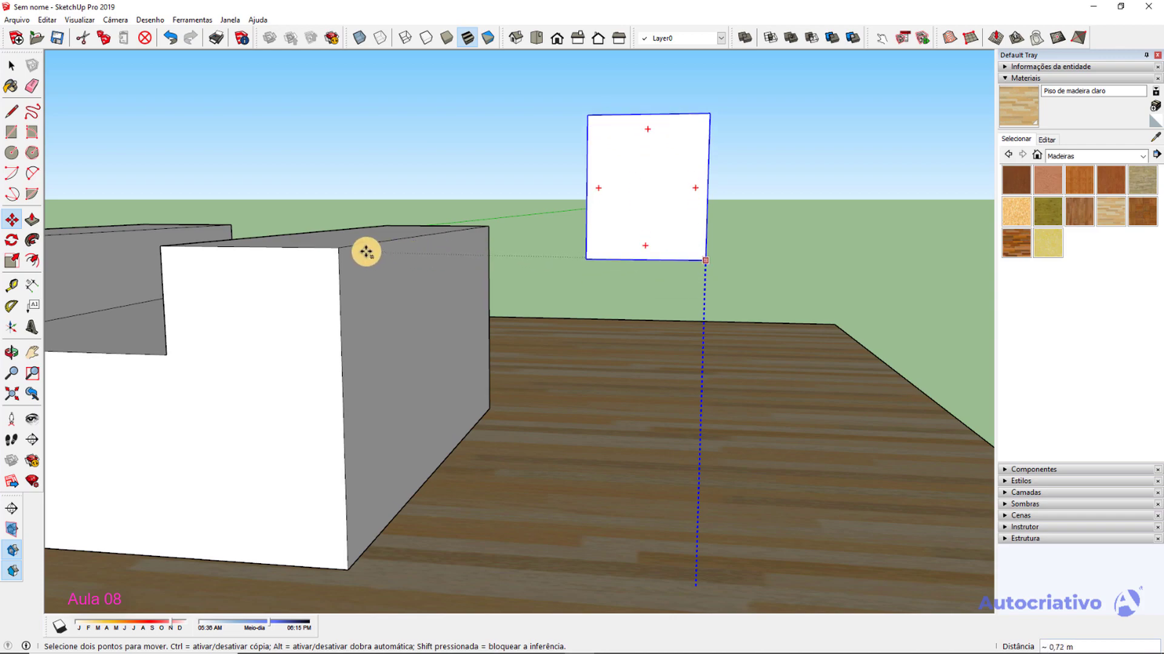
pyautogui.click(337, 250)
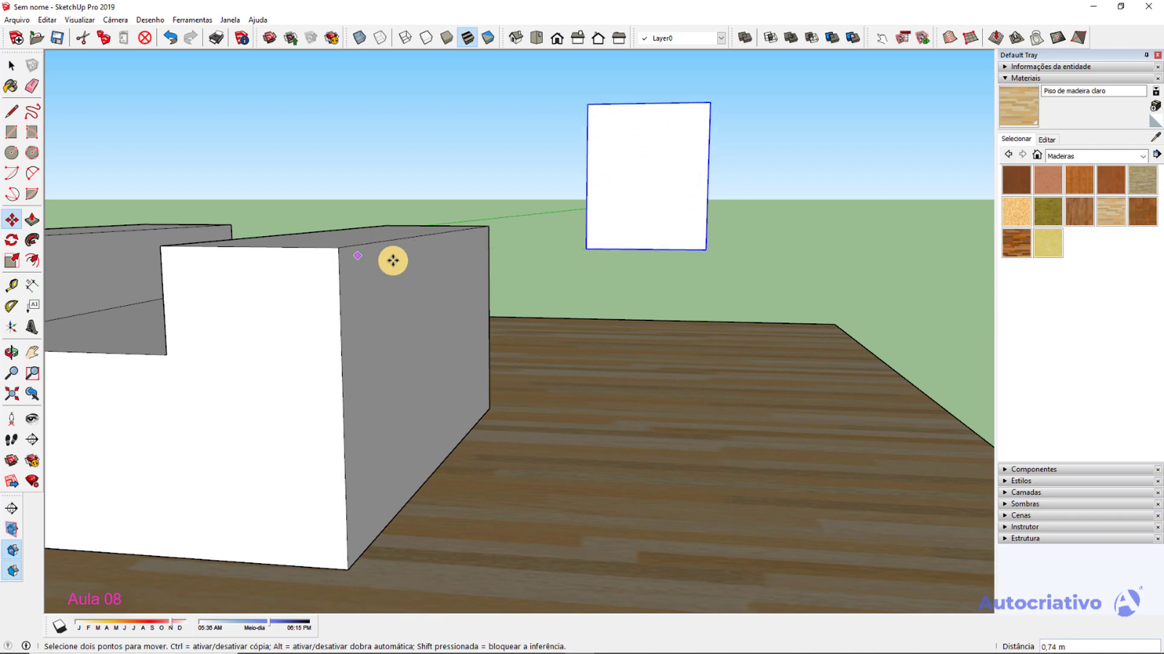
# Move the raised cube by its lower front corner along the red axis until it lines up with the block's right side.
pyautogui.click(705, 251)
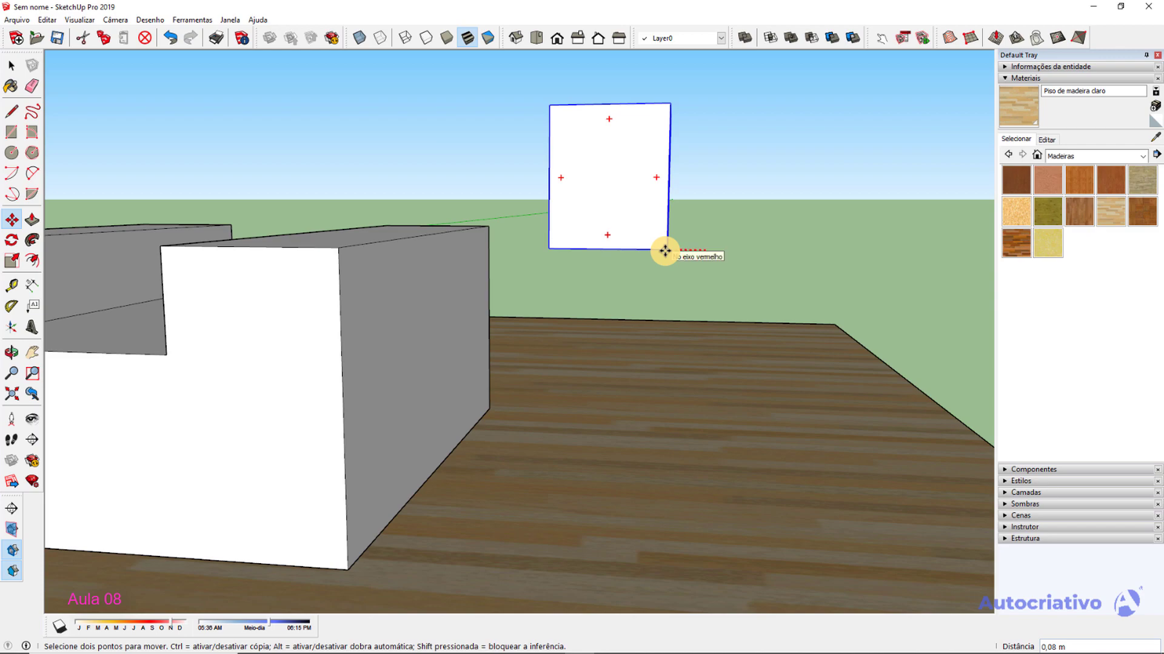
pyautogui.moveTo(364, 242); pyautogui.dragTo(388, 397, button='middle')
pyautogui.scroll(3, 380, 380)
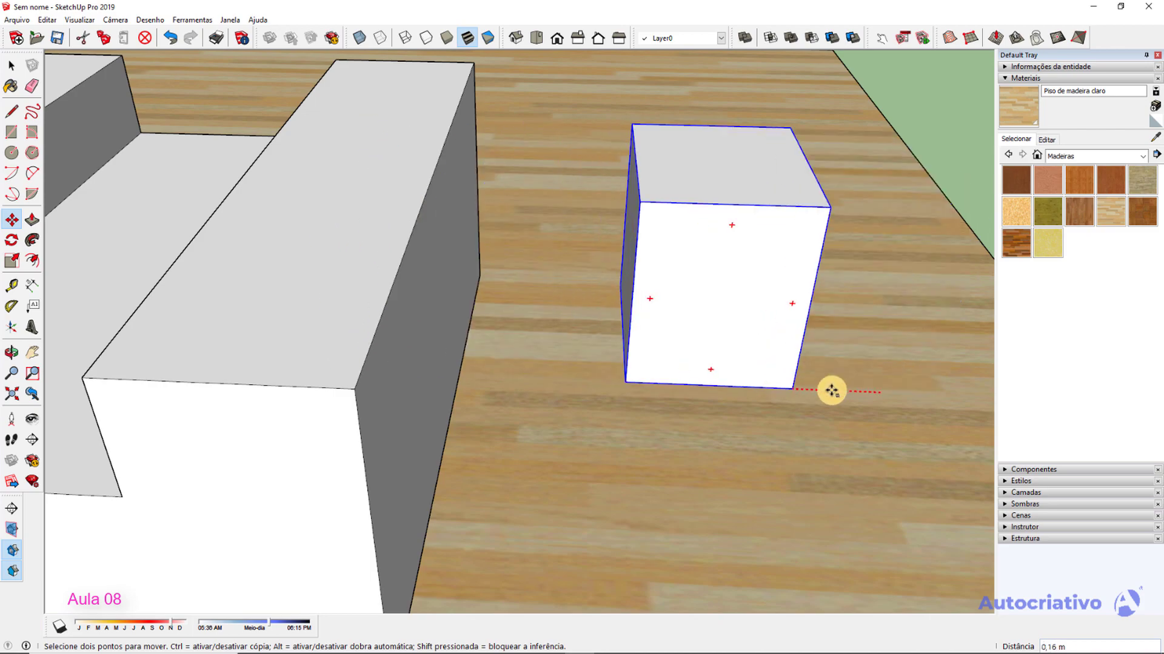
pyautogui.click(360, 373)
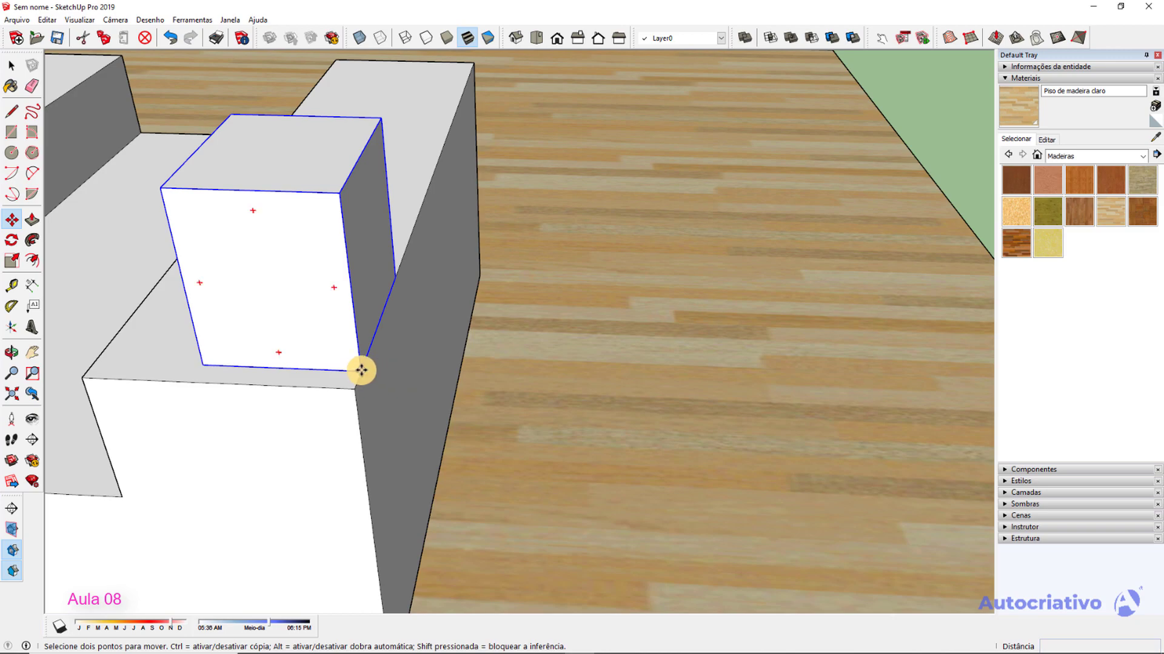
# Move the cube along the green axis until its lower corner meets the block's upper front corner, and deselect it.
pyautogui.click(362, 370)
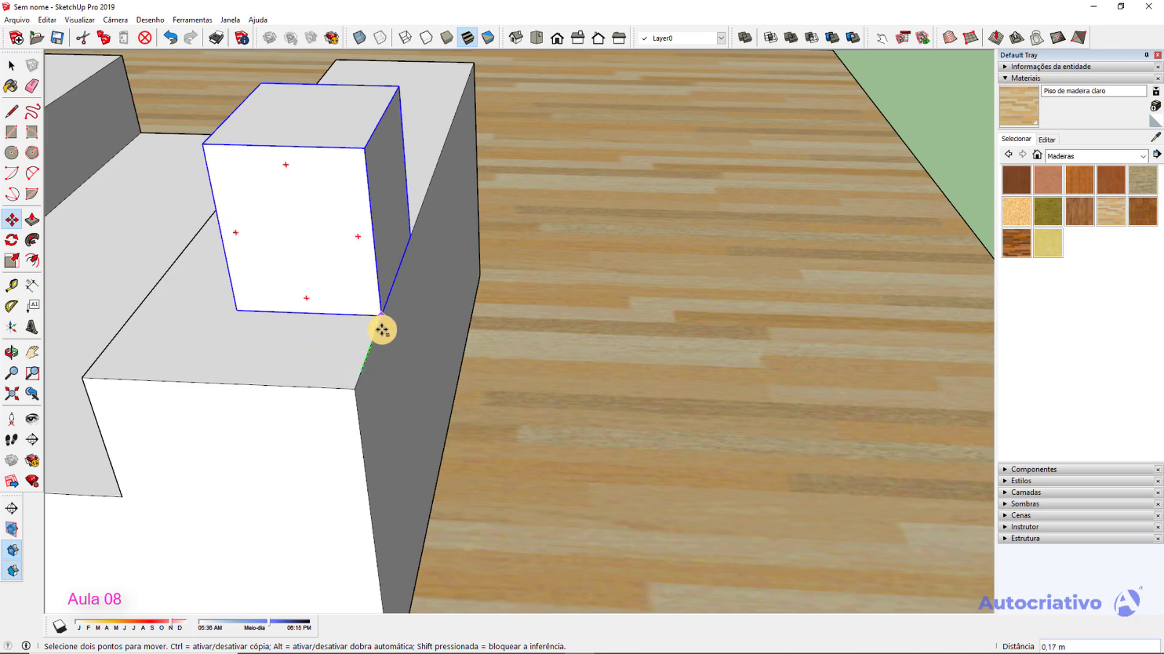
pyautogui.scroll(5, 364, 381)
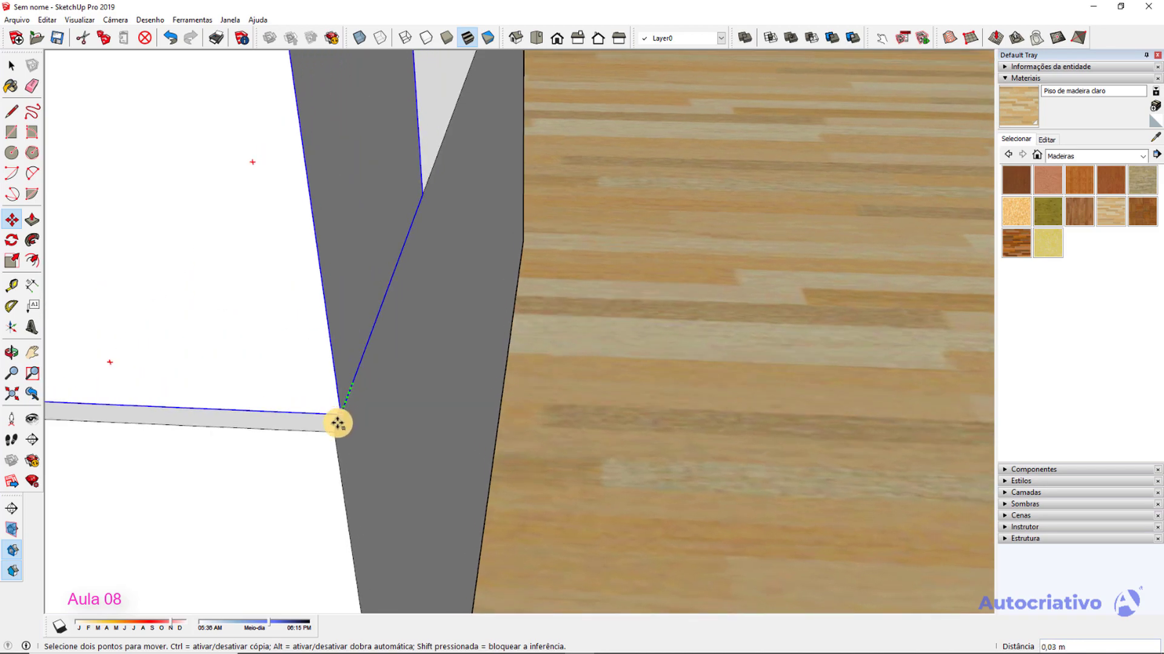
pyautogui.click(354, 424)
pyautogui.scroll(-5, 476, 374)
pyautogui.press('space')
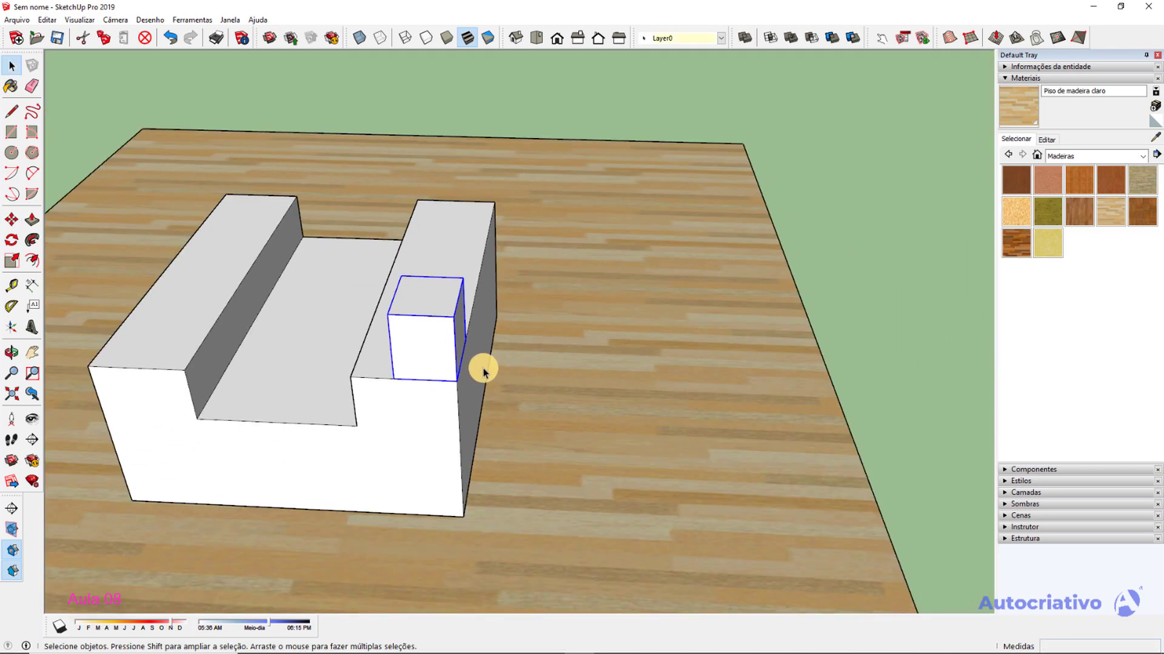
pyautogui.scroll(-3, 481, 373)
pyautogui.click(769, 335)
# Inspect the cube on the block's corner and undo its moves onto the block.
pyautogui.moveTo(831, 361); pyautogui.dragTo(486, 475, button='middle')
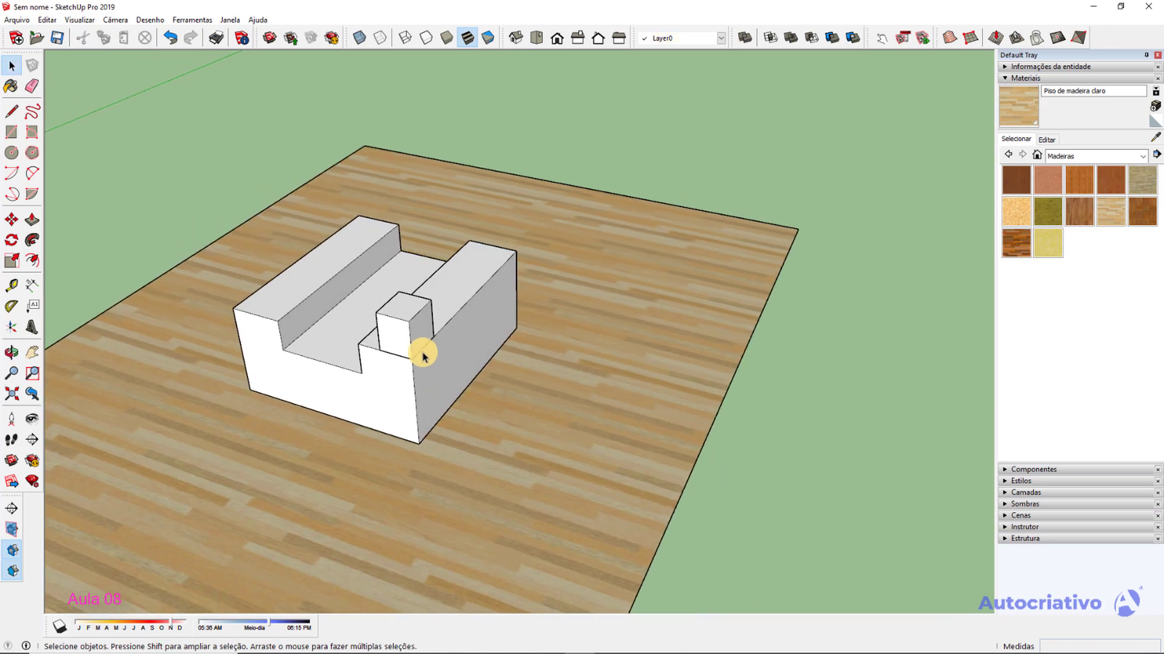
pyautogui.scroll(4, 422, 356)
pyautogui.scroll(-2, 403, 325)
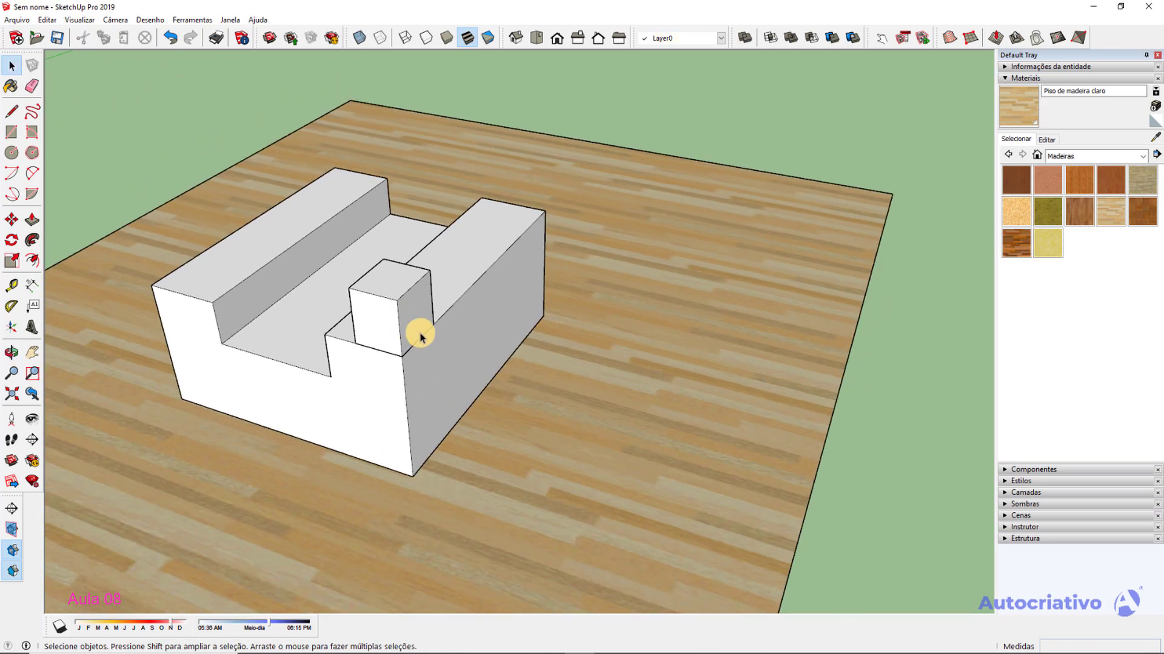
pyautogui.scroll(-3, 418, 330)
pyautogui.moveTo(424, 339); pyautogui.dragTo(501, 356, button='middle')
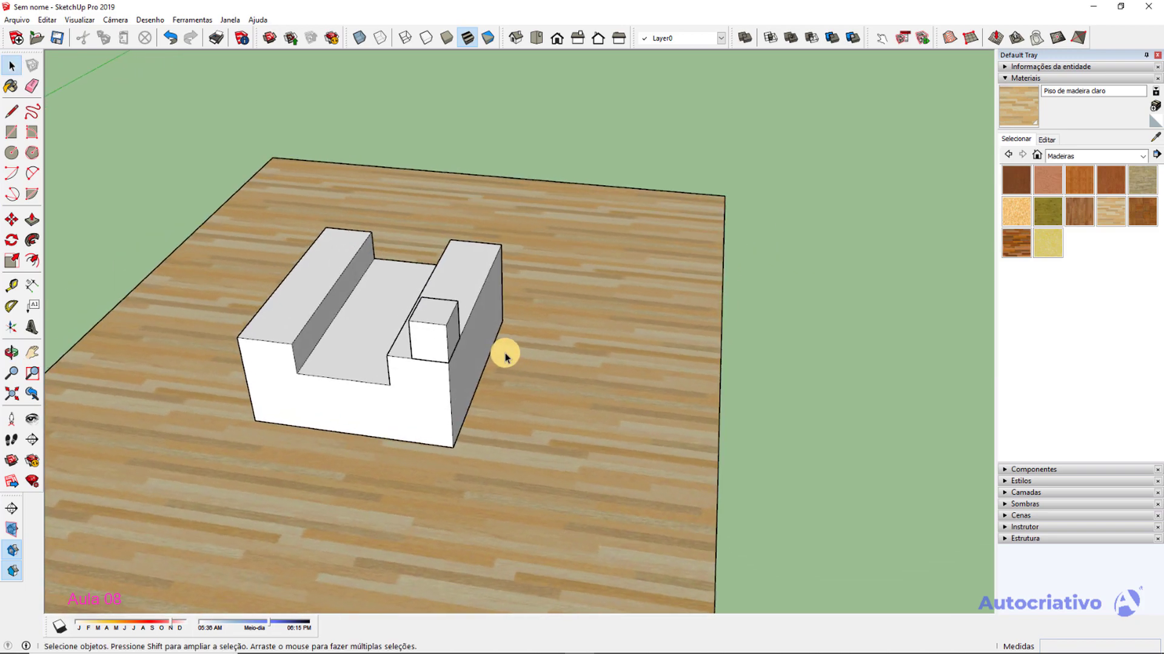
pyautogui.hotkey('ctrl', 'z')
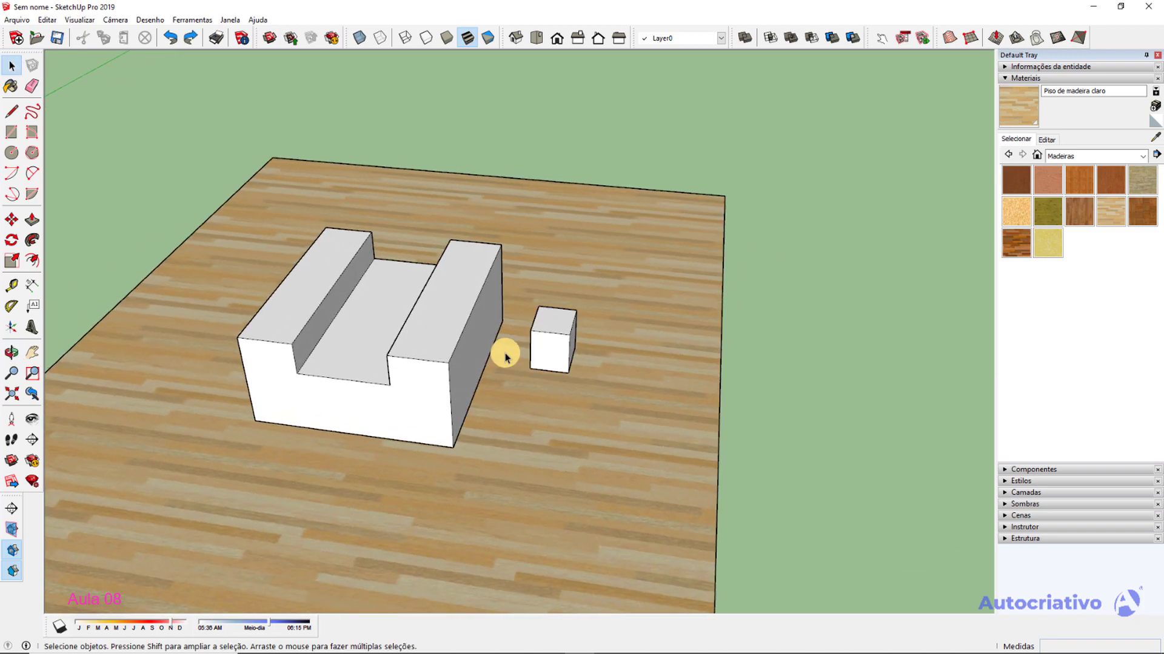
# Delete the small cube beside the block.
pyautogui.scroll(-3, 506, 356)
pyautogui.keyDown('shift'); pyautogui.moveTo(533, 357); pyautogui.dragTo(511, 293, button='middle'); pyautogui.keyUp('shift')
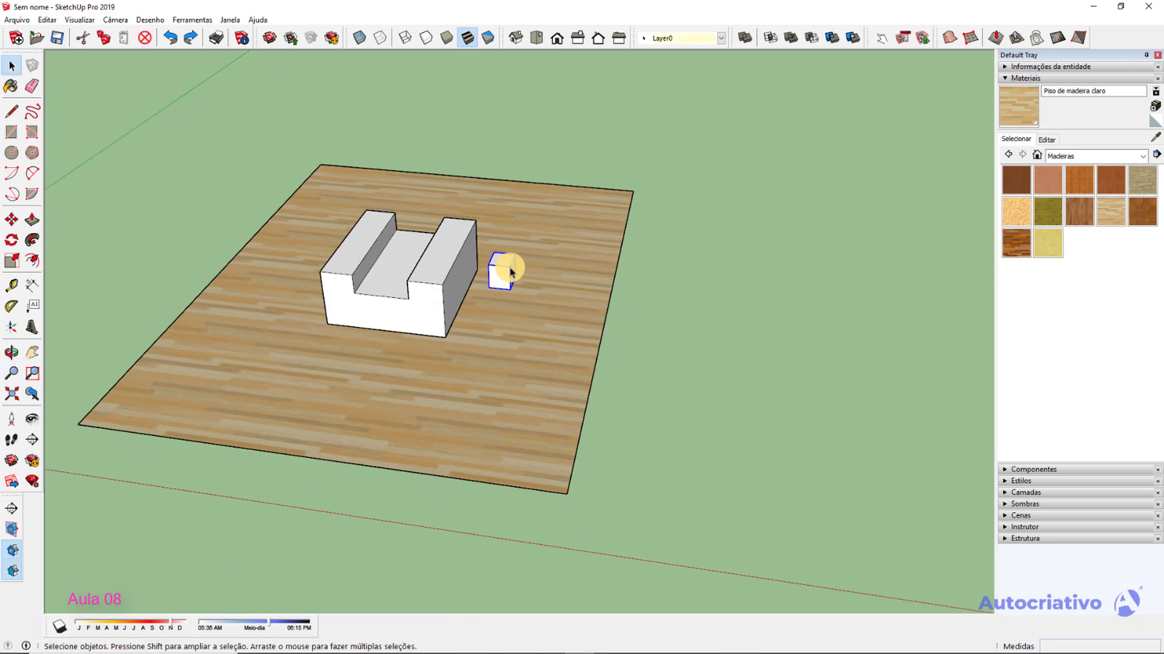
pyautogui.press('Delete')
pyautogui.scroll(2, 457, 286)
# Delete the wooden floor beneath the block.
pyautogui.click(449, 273)
pyautogui.scroll(3, 431, 281)
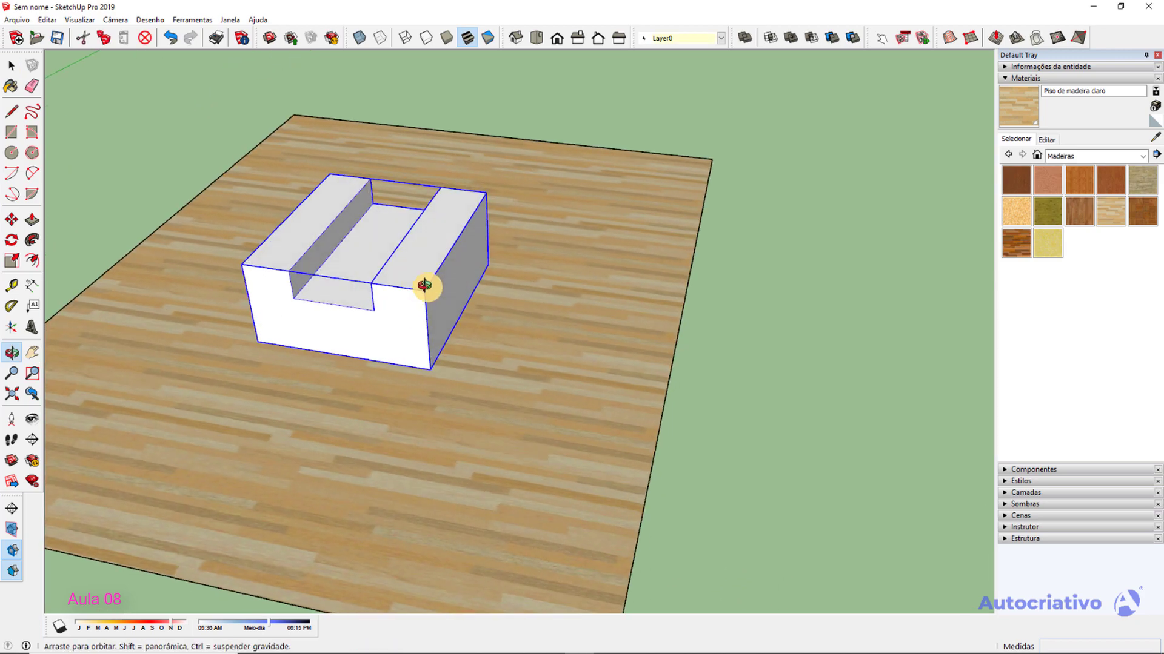
pyautogui.scroll(-3, 436, 305)
pyautogui.moveTo(436, 304); pyautogui.dragTo(467, 329, button='middle')
pyautogui.click(464, 319)
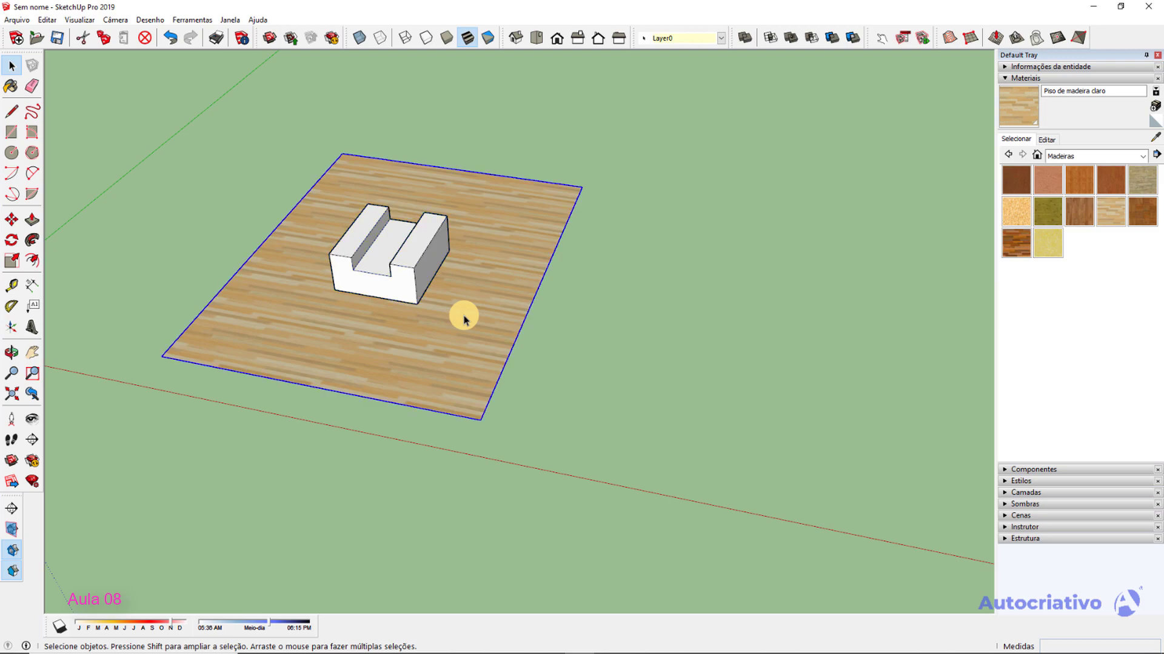
pyautogui.press('Delete')
# Copy the block 1.49 m along the red axis, from its lower left front corner to its lower right front corner.
pyautogui.scroll(3, 415, 293)
pyautogui.moveTo(454, 319); pyautogui.dragTo(474, 401, button='middle')
pyautogui.scroll(-2, 487, 289)
pyautogui.scroll(3, 437, 327)
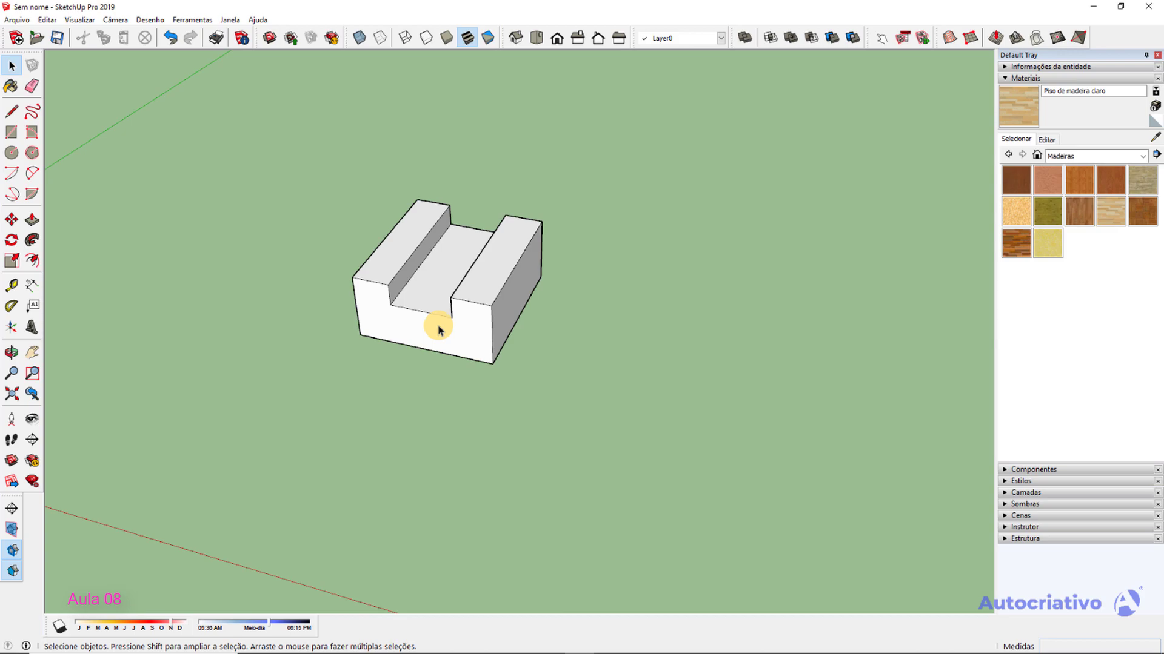
pyautogui.click(467, 330)
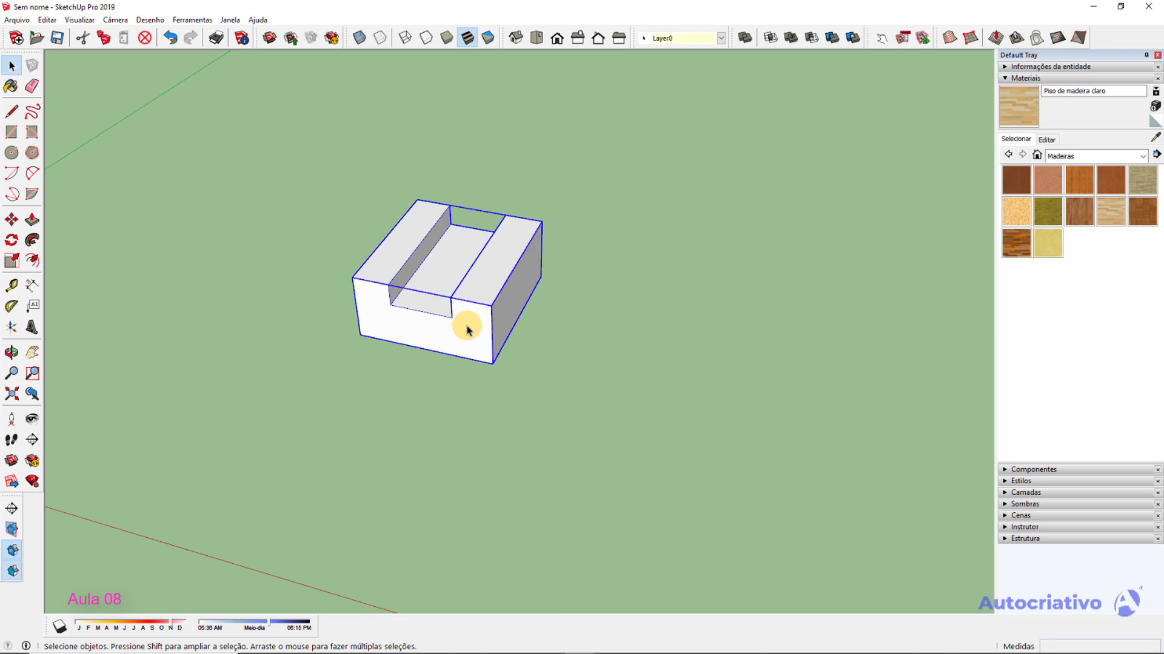
pyautogui.press('m')
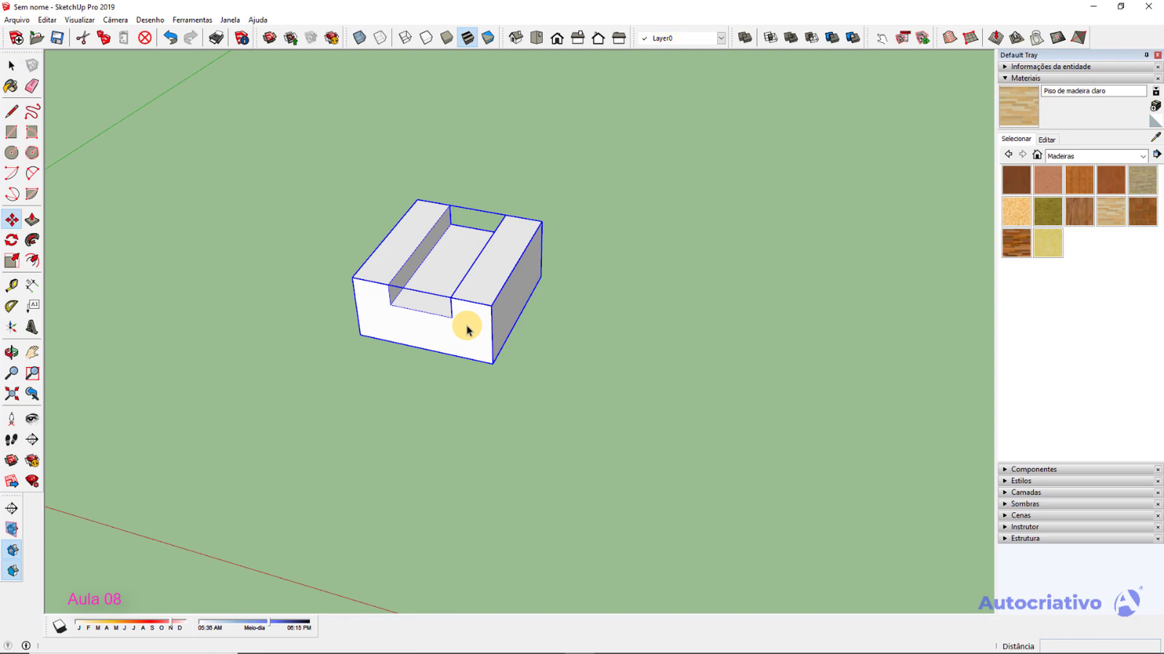
pyautogui.click(359, 336)
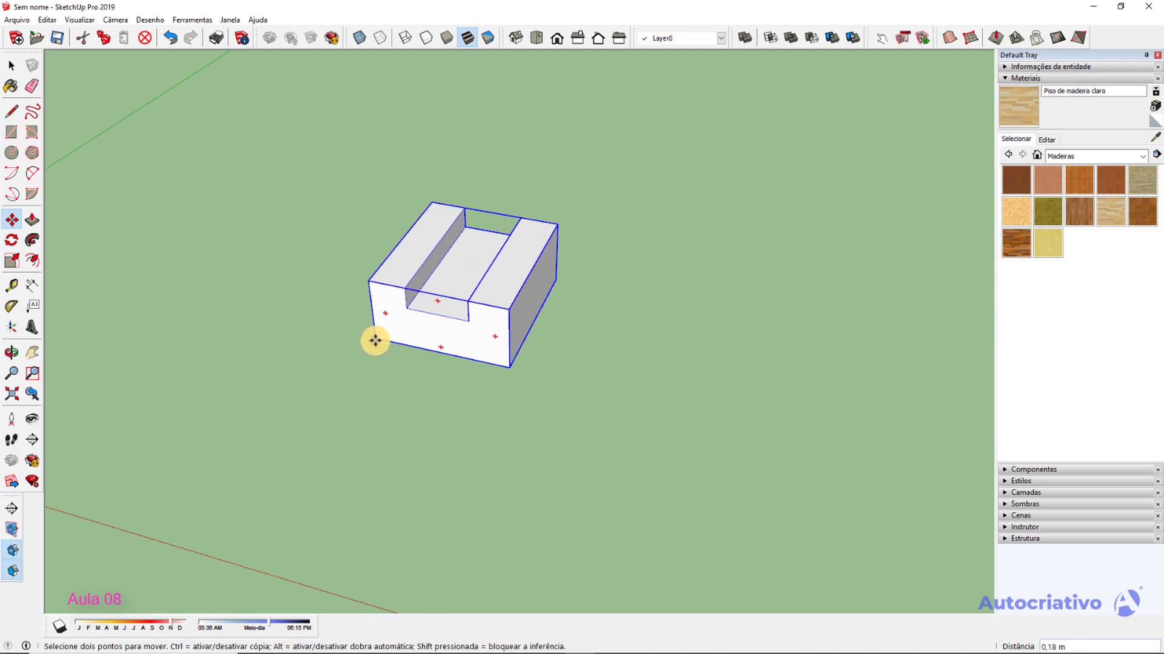
pyautogui.press('ctrl')
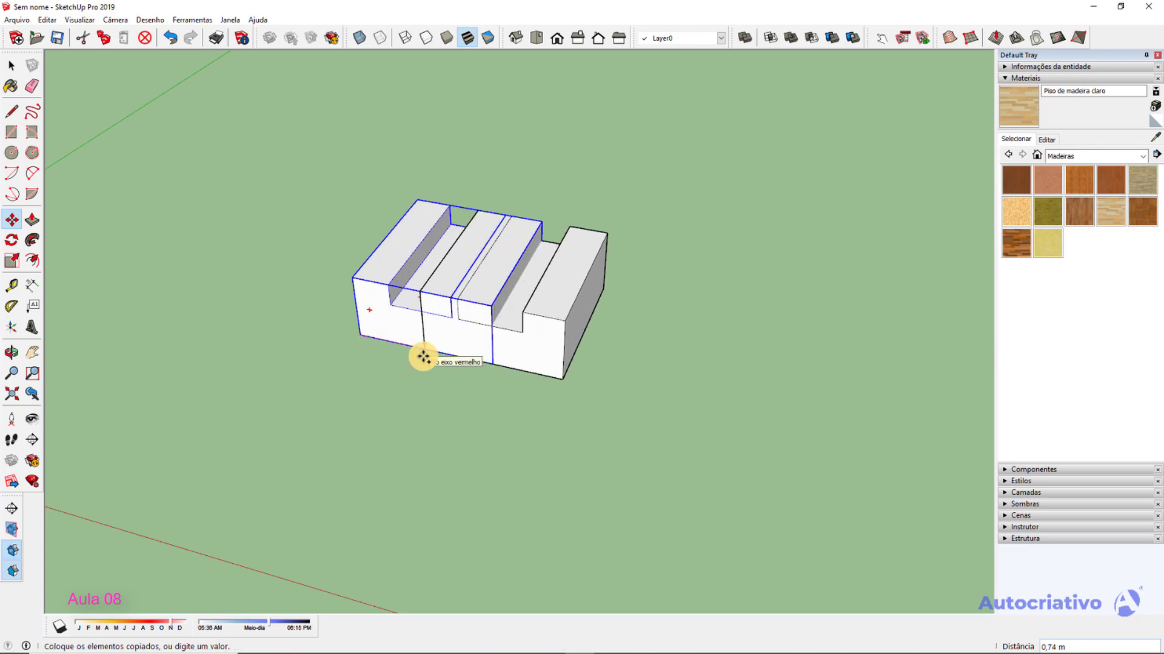
pyautogui.click(493, 363)
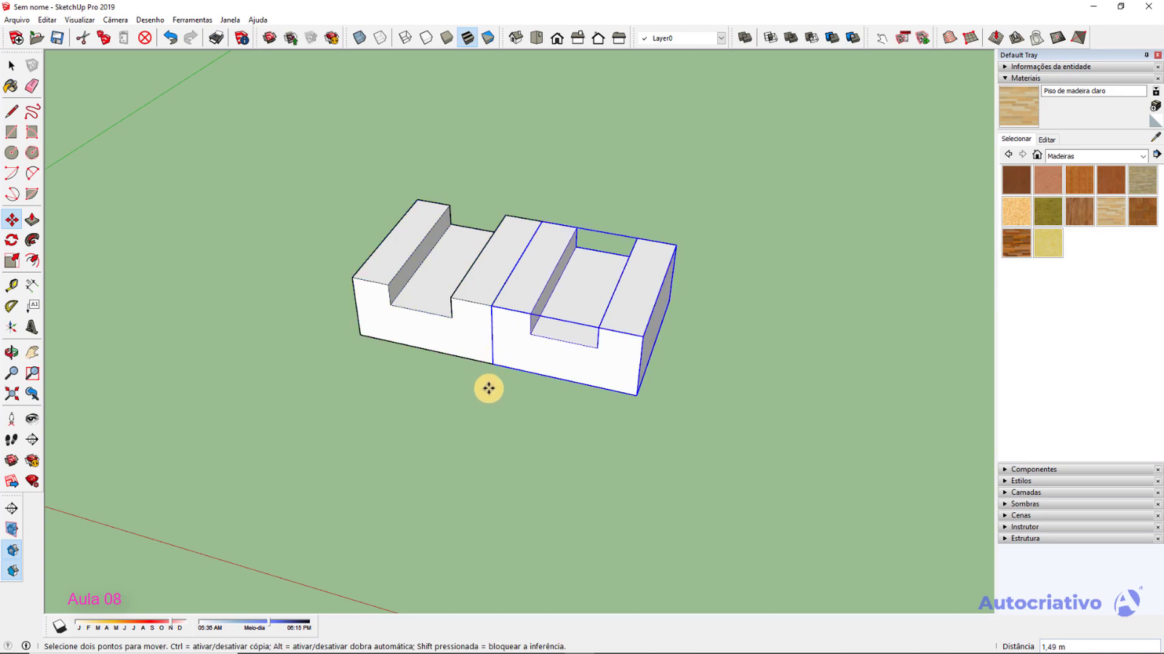
# Select the copied block on its own and clear the selection.
pyautogui.press('space')
pyautogui.click(488, 390)
pyautogui.moveTo(489, 393)
pyautogui.mouseDown(button='middle')
pyautogui.moveTo(691, 354)
pyautogui.moveTo(502, 398)
pyautogui.mouseUp(button='middle')
pyautogui.click(532, 356)
pyautogui.click(504, 431)
# Select both blocks and try moving them together about 0.58 m along the red axis.
pyautogui.click(537, 357)
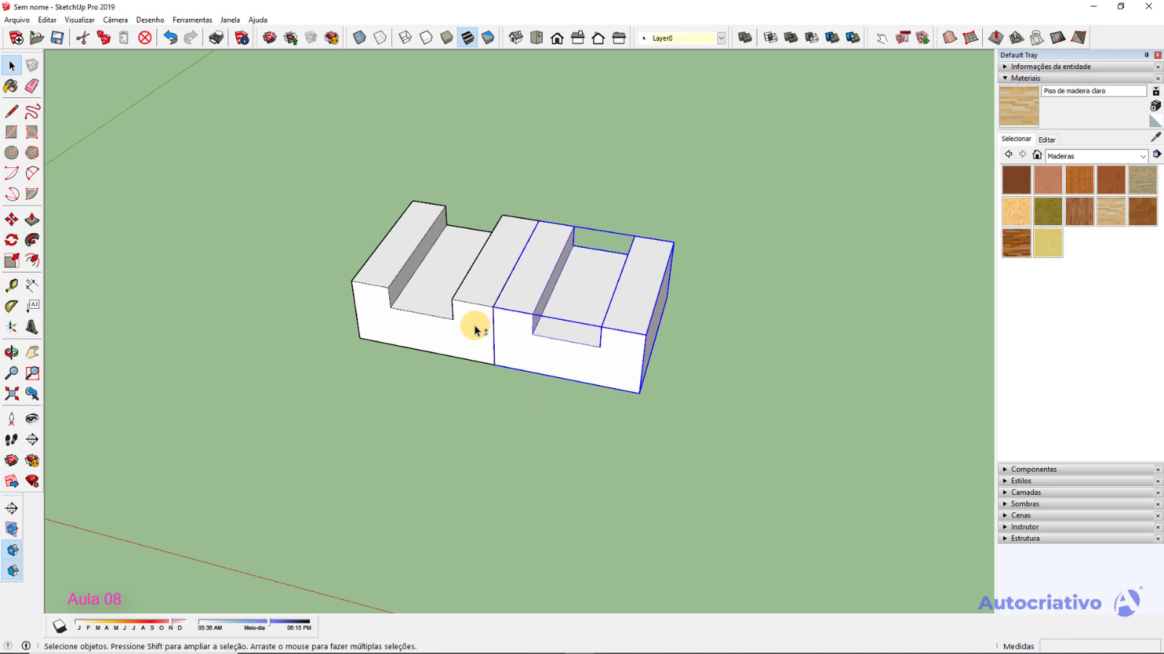
pyautogui.press('m')
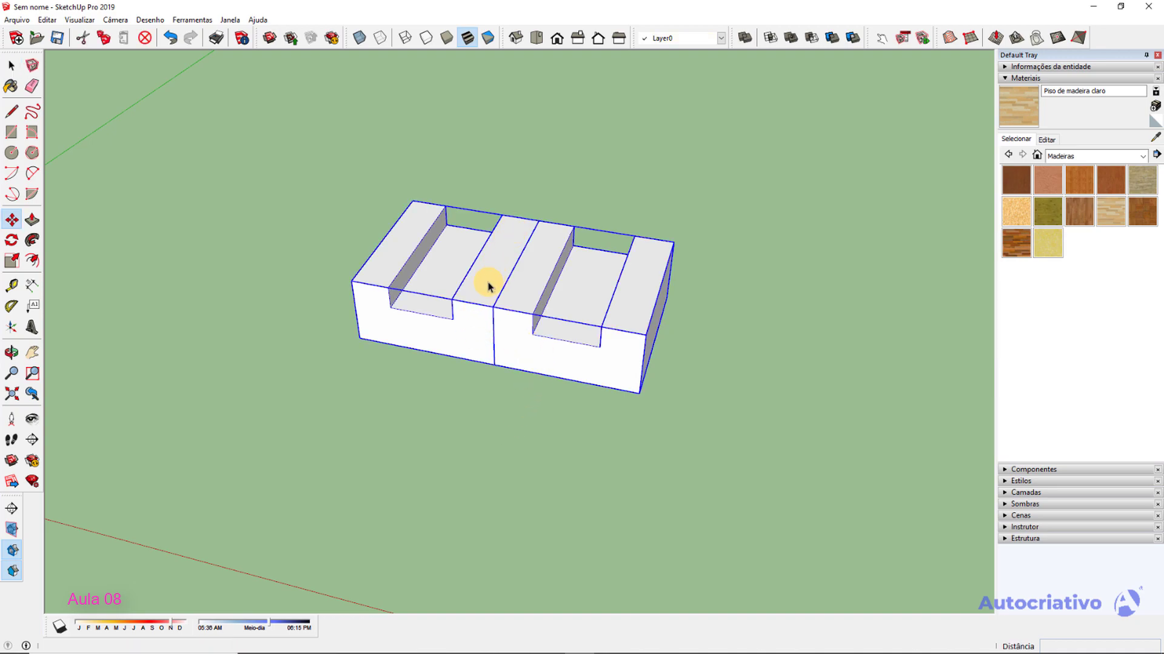
pyautogui.click(360, 337)
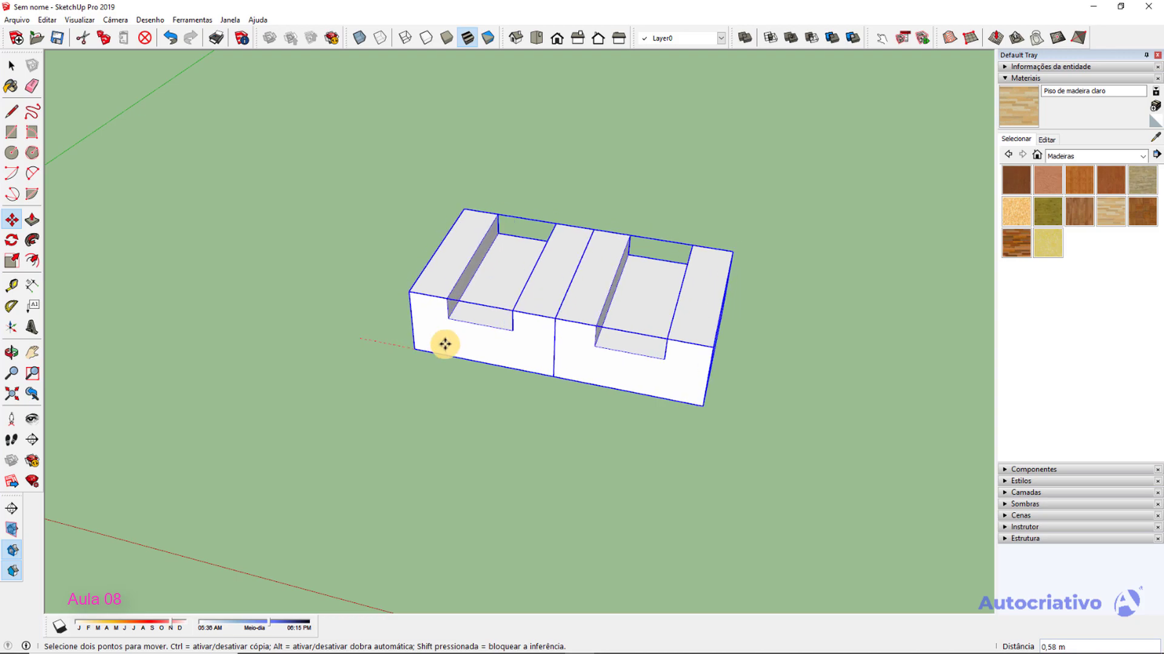
pyautogui.press('space')
# Clear the selection and delete the copied block on the right.
pyautogui.click(553, 413)
pyautogui.click(546, 357)
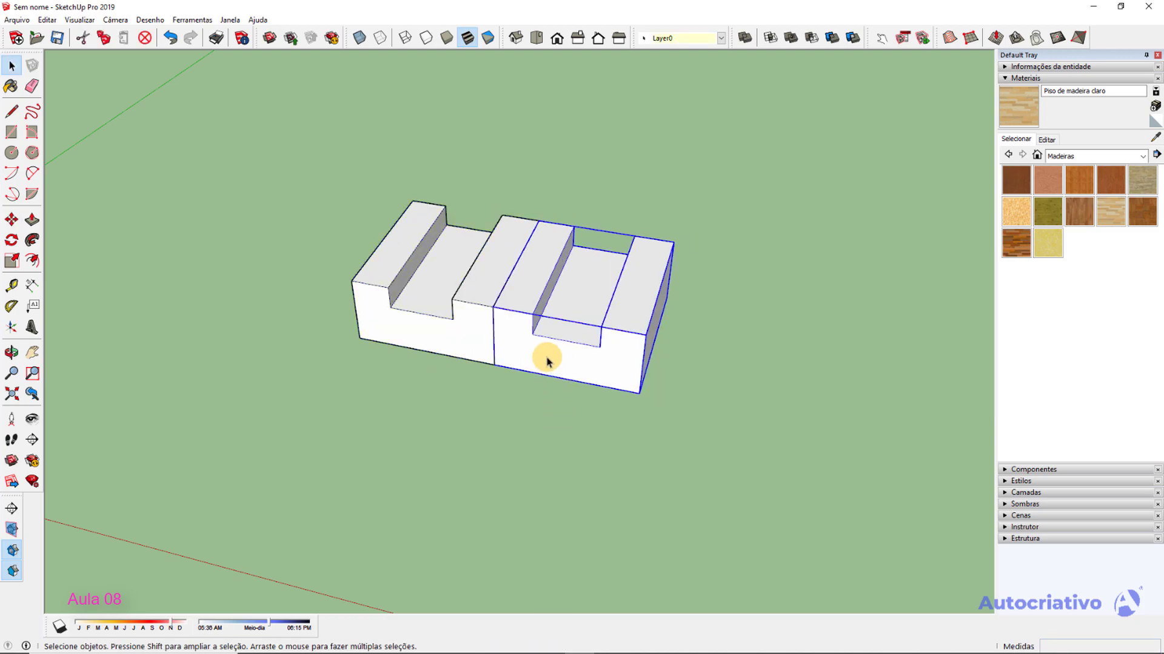
pyautogui.press('Delete')
pyautogui.moveTo(444, 394); pyautogui.dragTo(410, 371, button='middle')
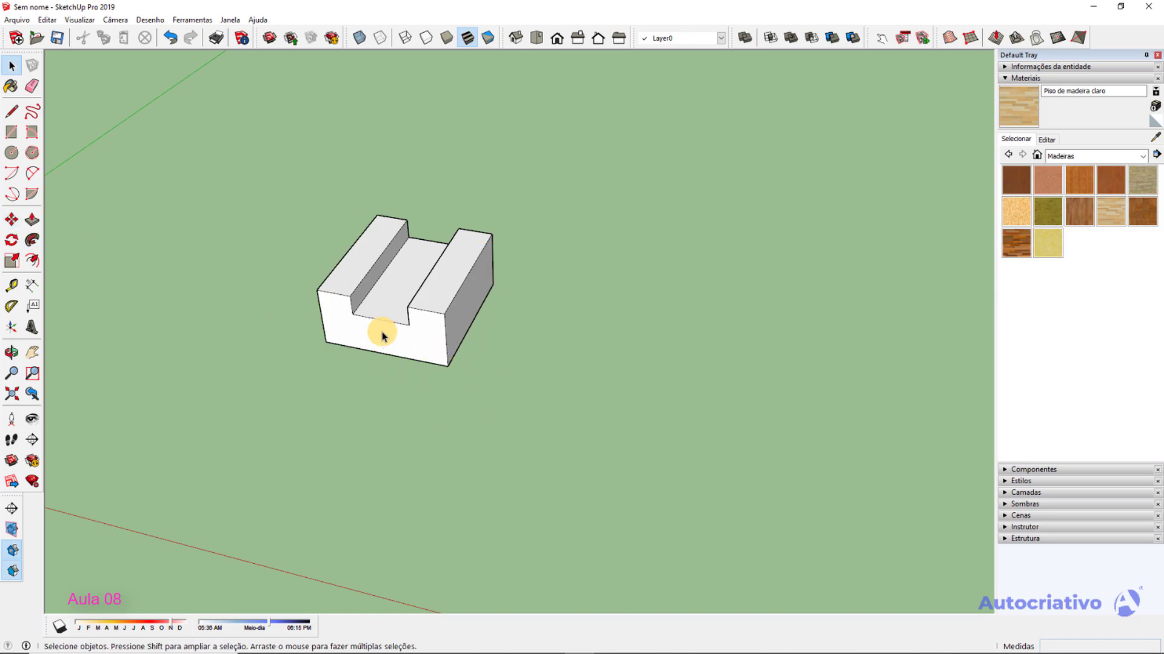
# Rotate the remaining block 90° about a point on the ground with the Rotate tool.
pyautogui.scroll(1, 435, 306)
pyautogui.tripleClick(436, 297)
pyautogui.click(12, 240)
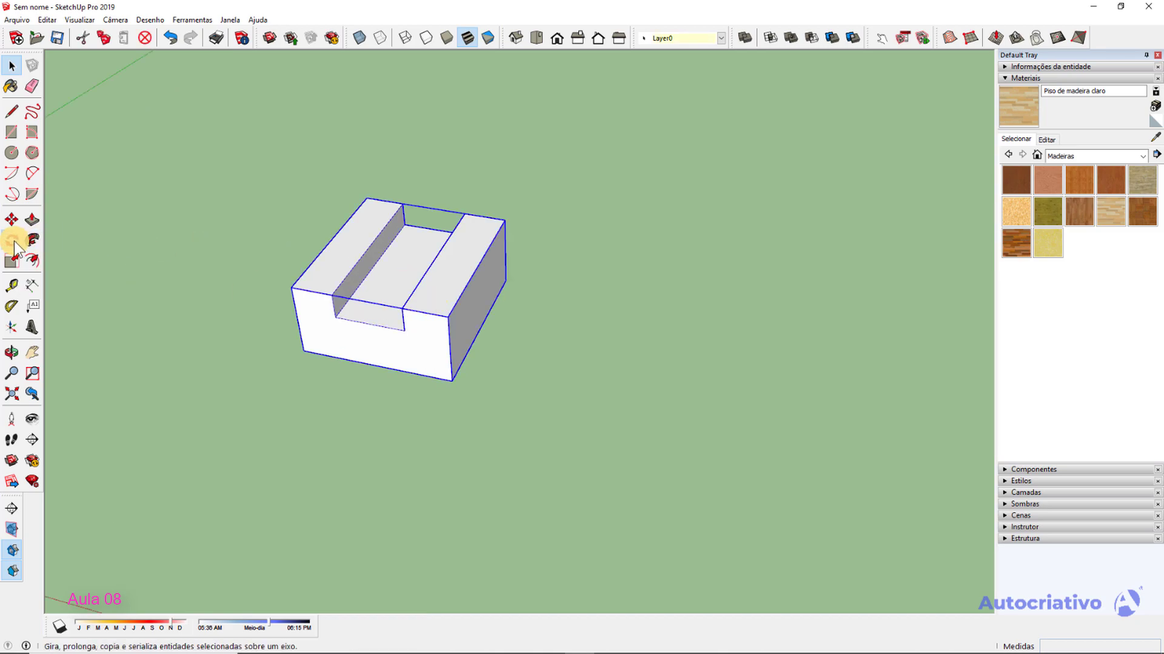
pyautogui.click(494, 437)
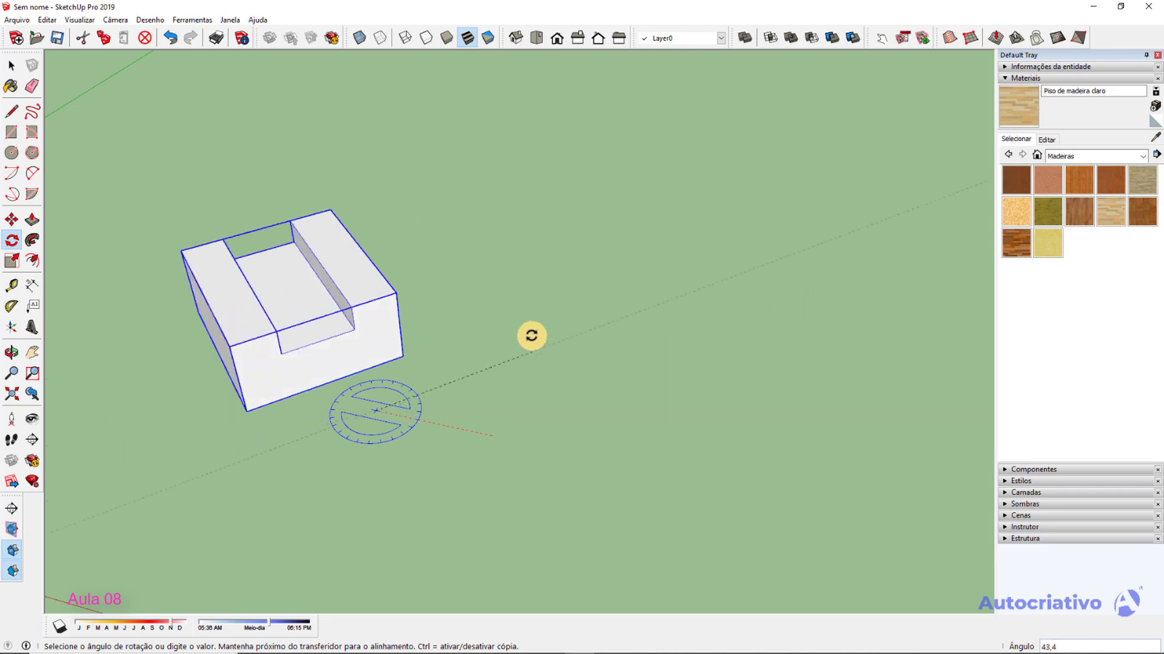
pyautogui.click(454, 280)
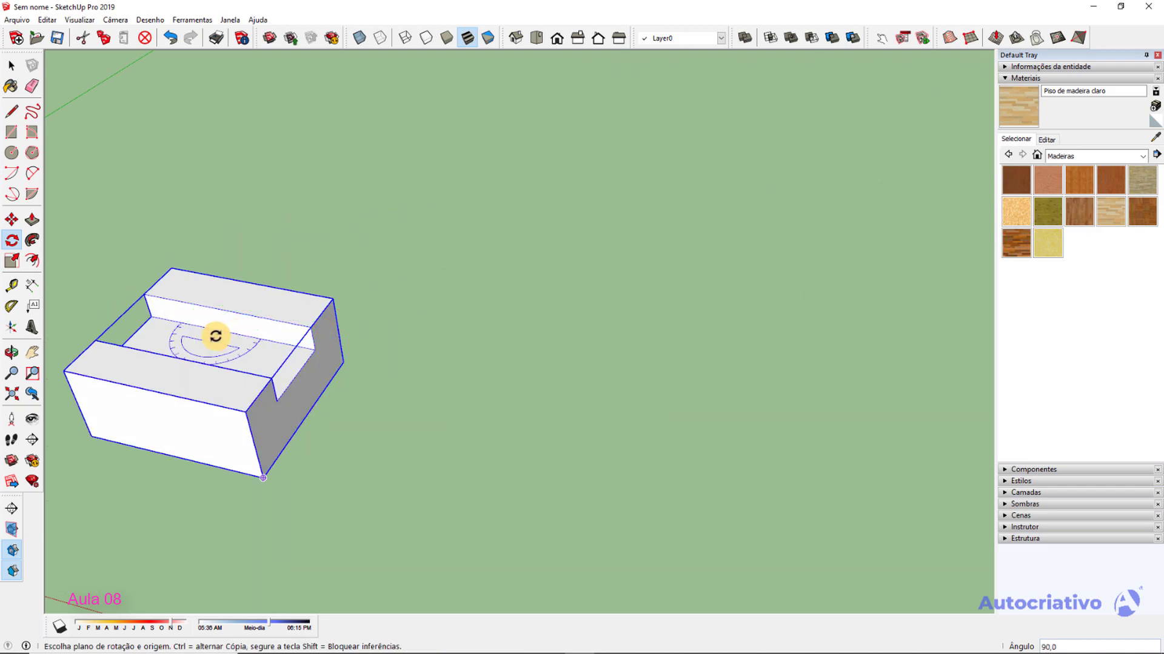
# Try rotating the block about a point on its groove floor, and undo the trial rotation.
pyautogui.keyDown('shift'); pyautogui.moveTo(210, 348); pyautogui.dragTo(345, 311, button='middle'); pyautogui.keyUp('shift')
pyautogui.scroll(3, 394, 322)
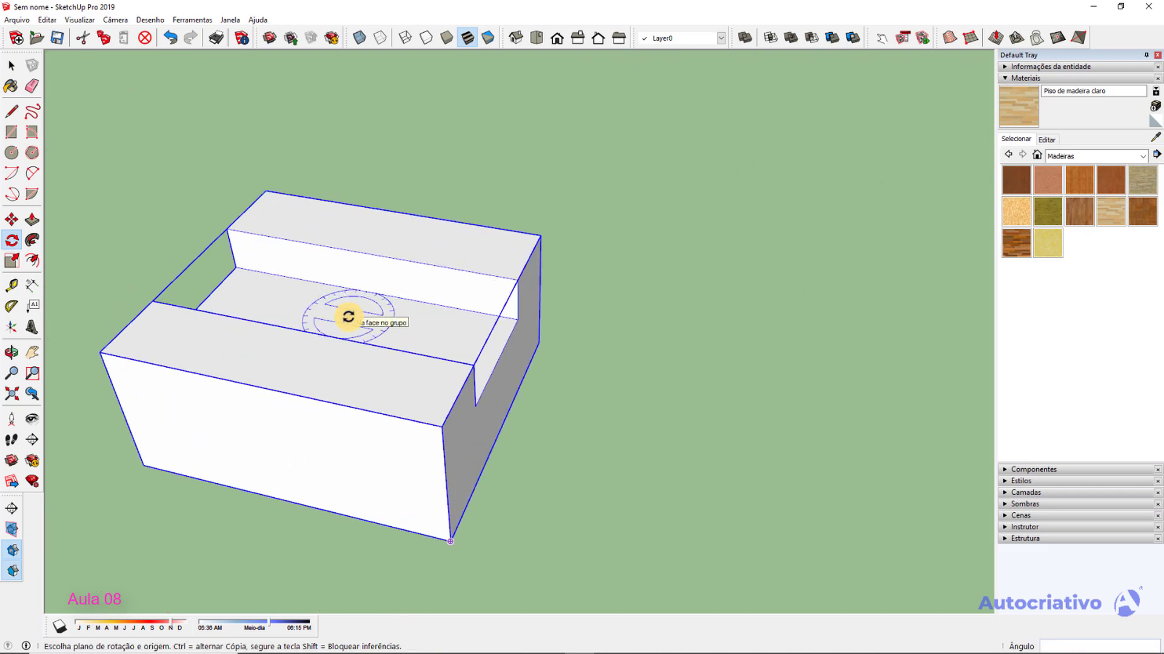
pyautogui.click(338, 315)
pyautogui.click(391, 348)
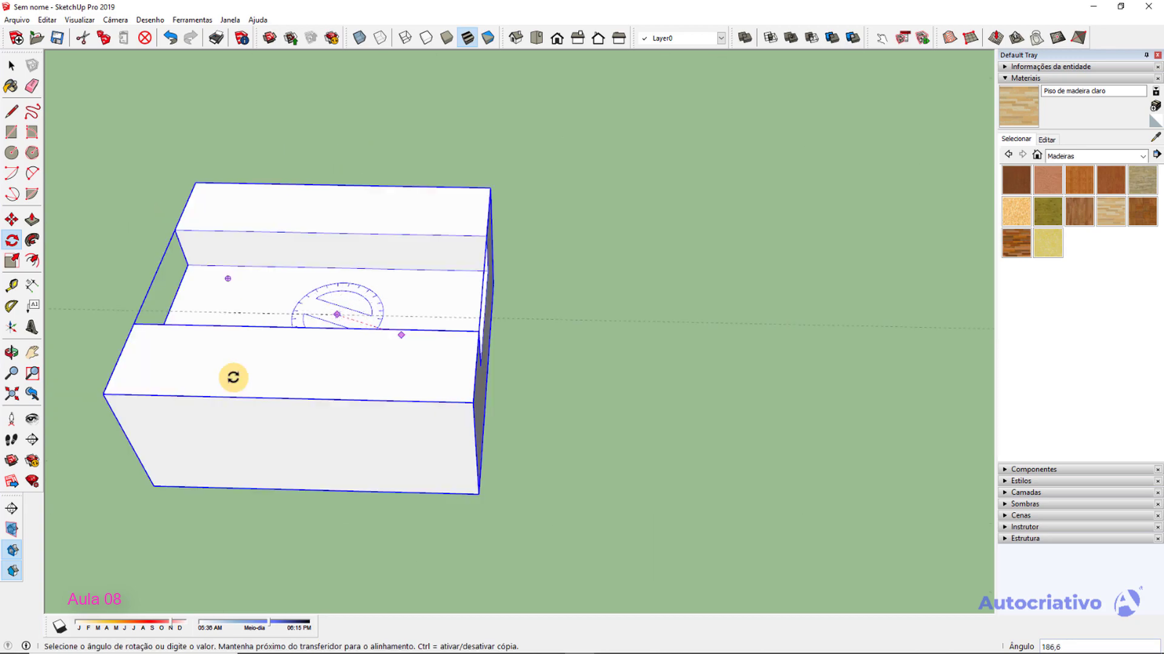
pyautogui.click(408, 314)
pyautogui.press('space')
pyautogui.scroll(-3, 602, 392)
pyautogui.hotkey('ctrl', 'z')
# Select the block and examine the rotation grips the Move tool shows on its different faces.
pyautogui.click(546, 397)
pyautogui.moveTo(545, 397); pyautogui.dragTo(436, 373, button='middle')
pyautogui.scroll(2, 518, 371)
pyautogui.tripleClick(295, 313)
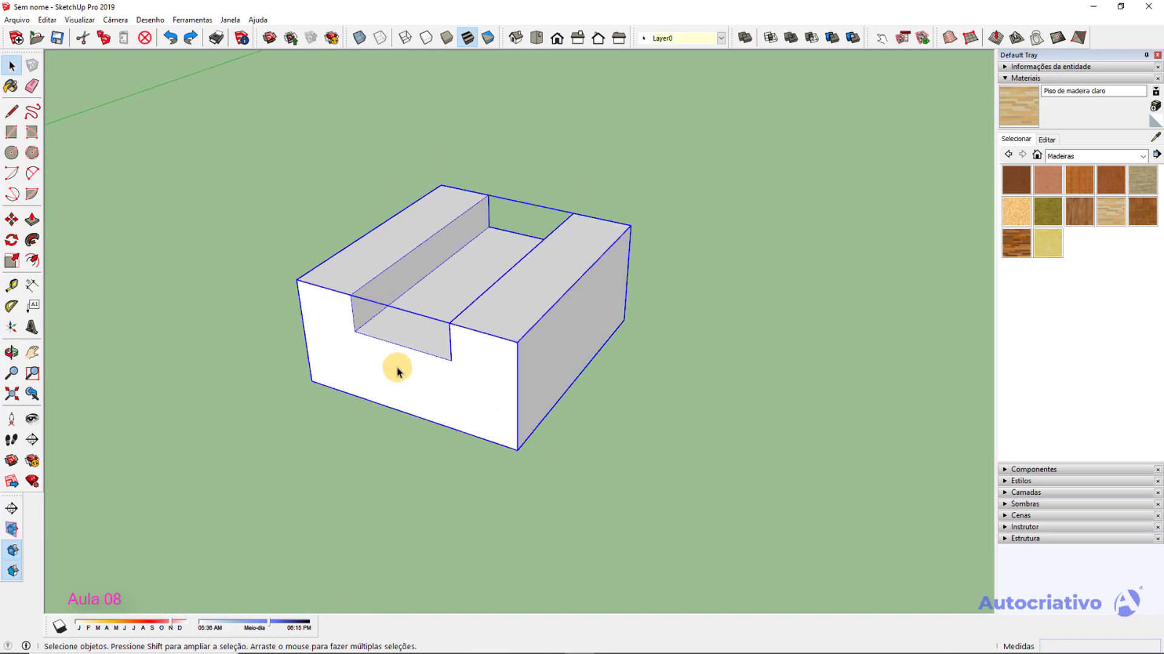
pyautogui.click(12, 219)
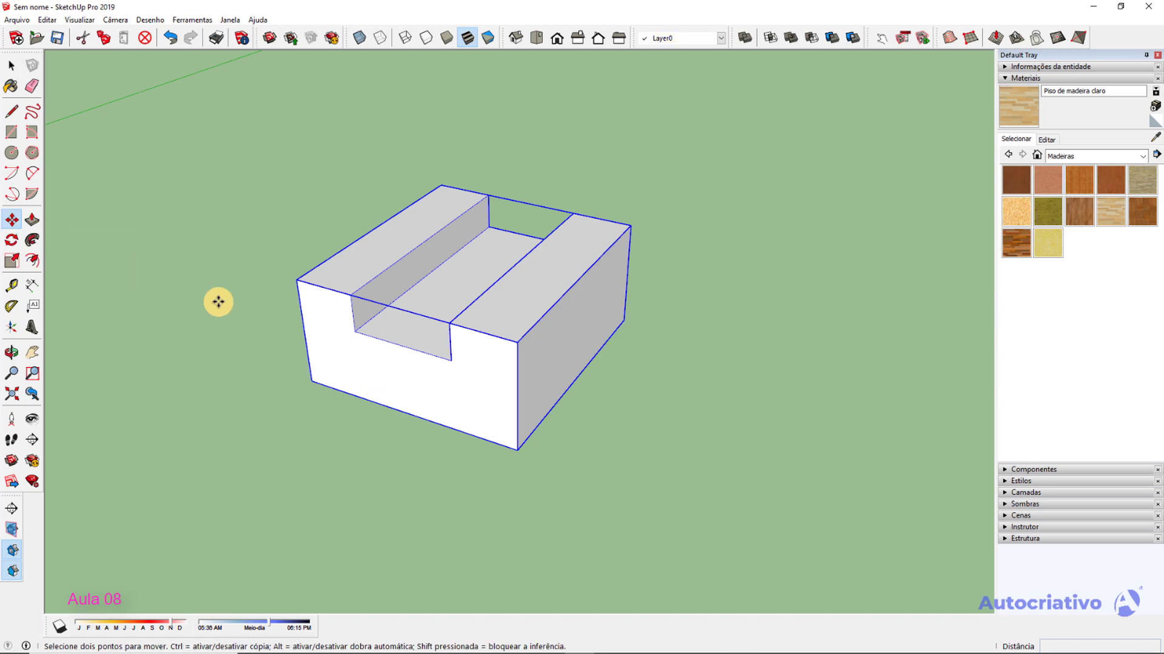
pyautogui.scroll(3, 311, 325)
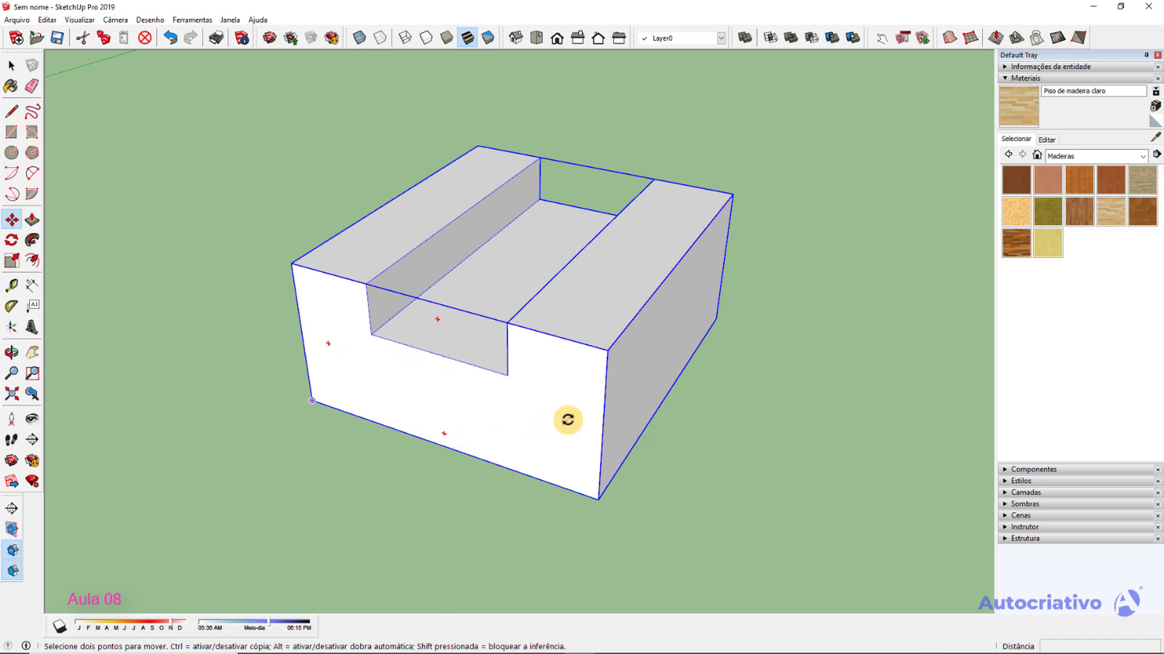
pyautogui.moveTo(737, 420); pyautogui.dragTo(527, 373, button='middle')
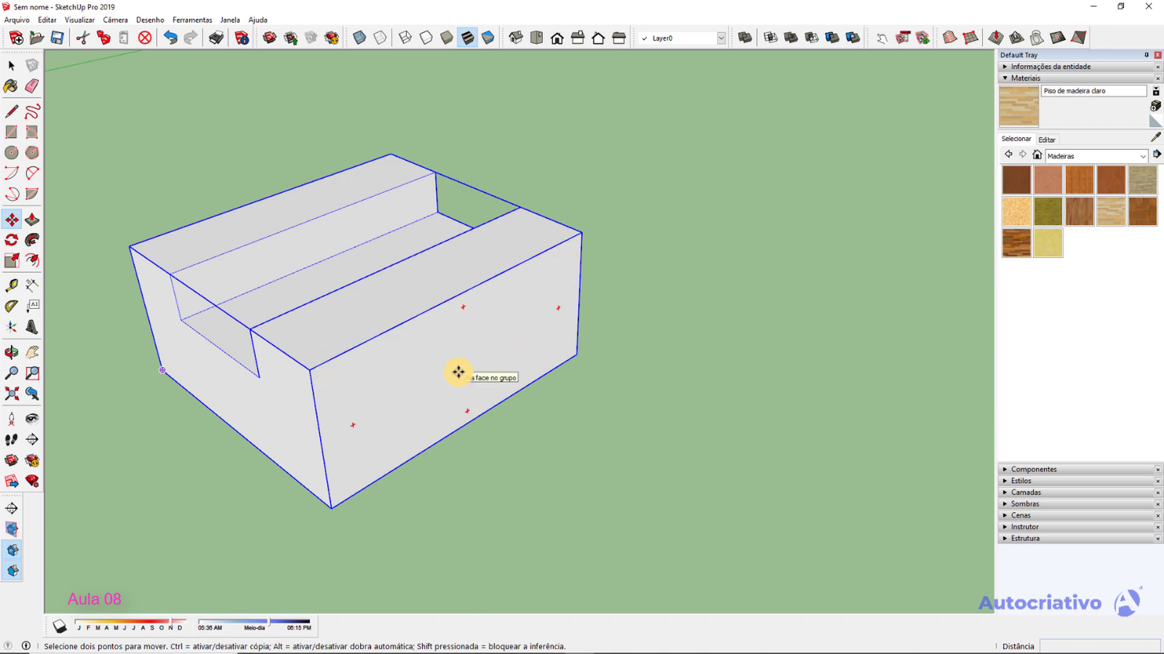
pyautogui.moveTo(453, 366); pyautogui.dragTo(520, 364, button='middle')
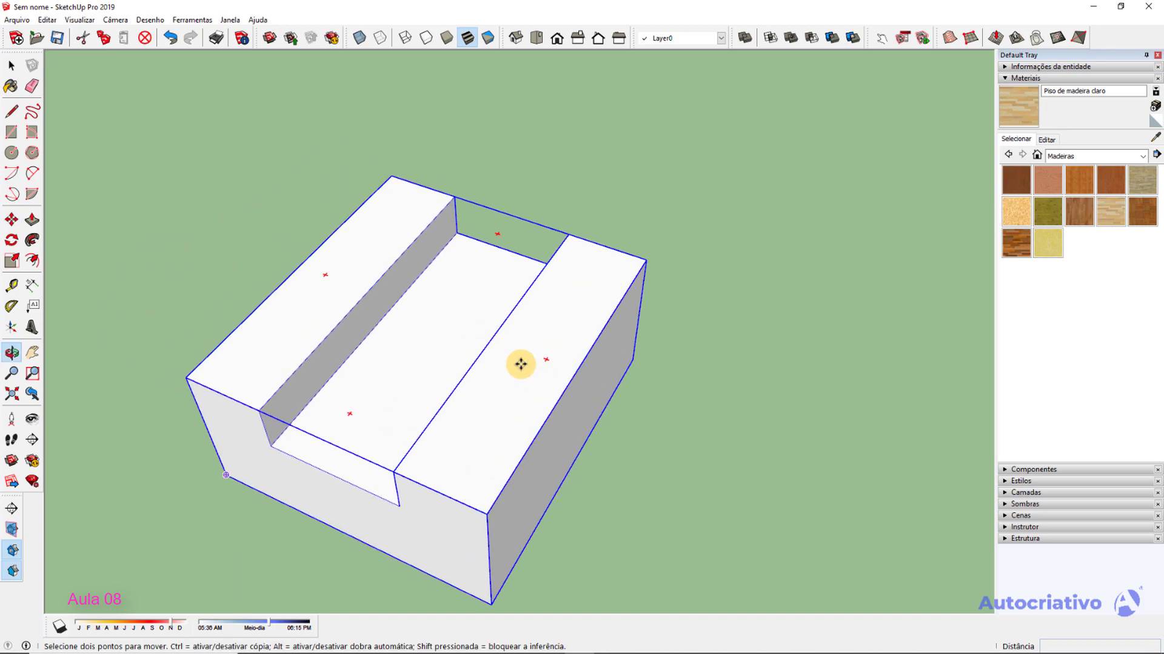
# Rotate the block horizontally by about 90° with the Move tool's rotation grip on its upper side.
pyautogui.press('q')
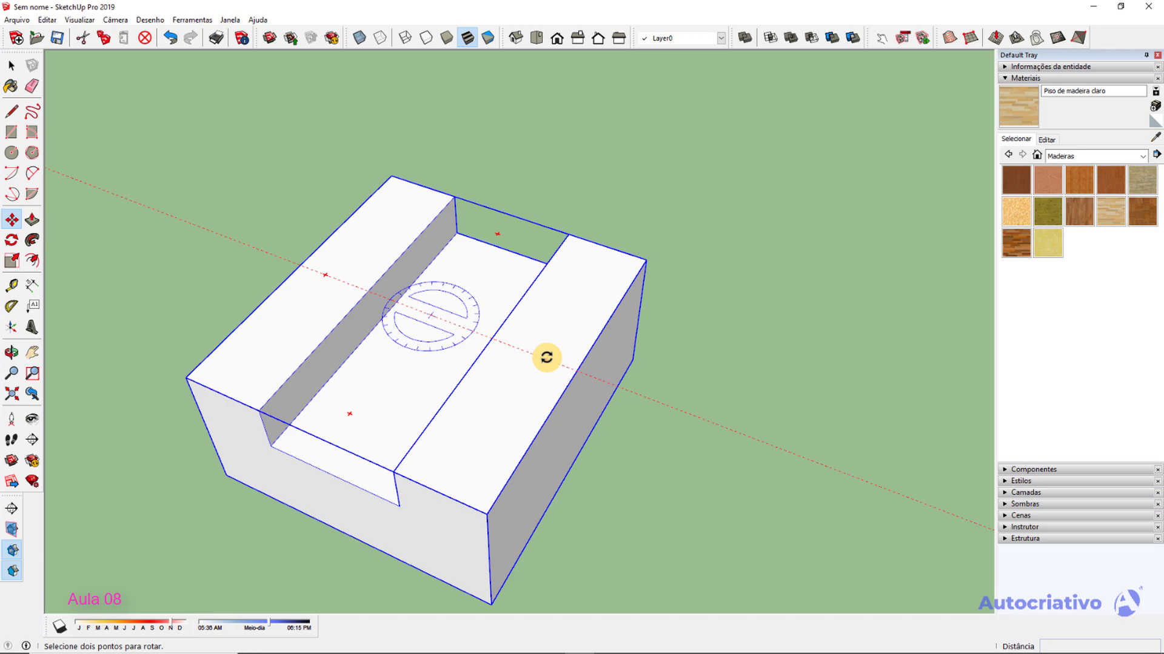
pyautogui.press('m')
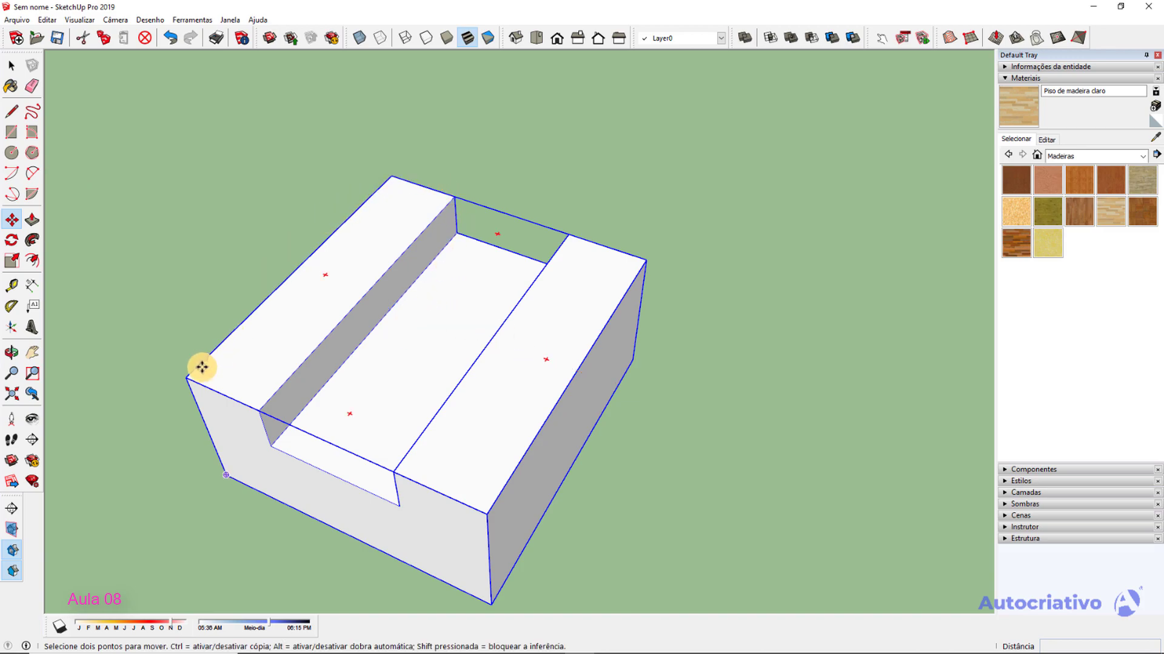
pyautogui.press('q')
pyautogui.click(546, 357)
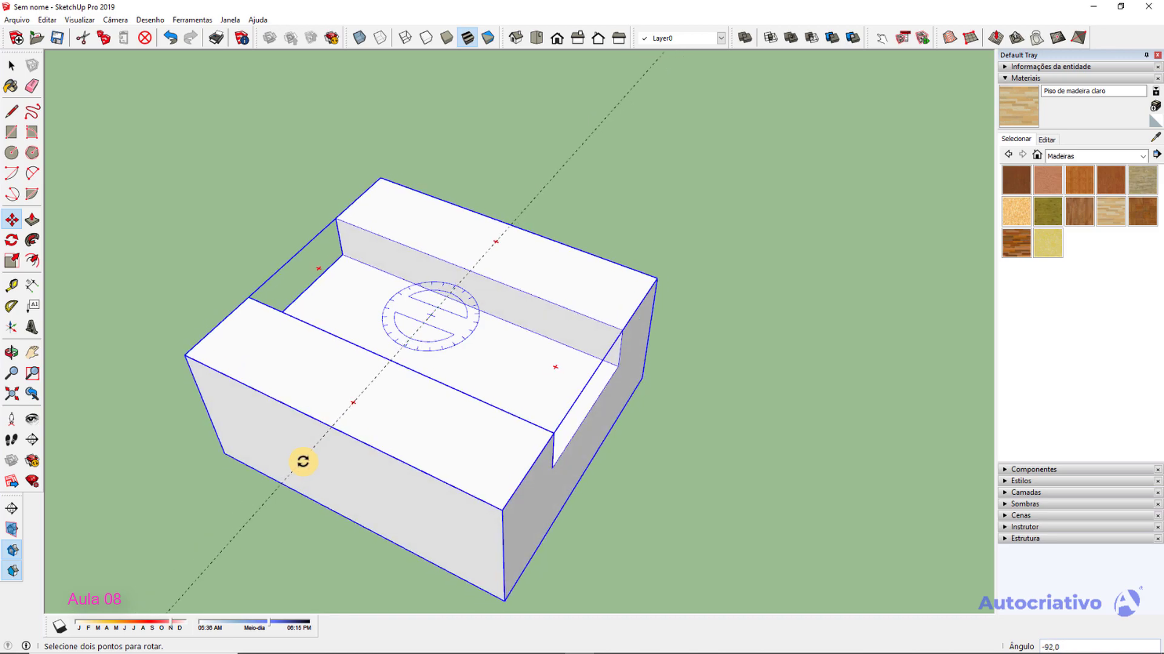
pyautogui.click(308, 465)
# Rotate the block in a vertical plane from the grip on its grooved end face, set it upright and deselect it.
pyautogui.press('m')
pyautogui.moveTo(709, 433); pyautogui.dragTo(501, 375, button='middle')
pyautogui.press('q')
pyautogui.click(489, 388)
pyautogui.click(490, 317)
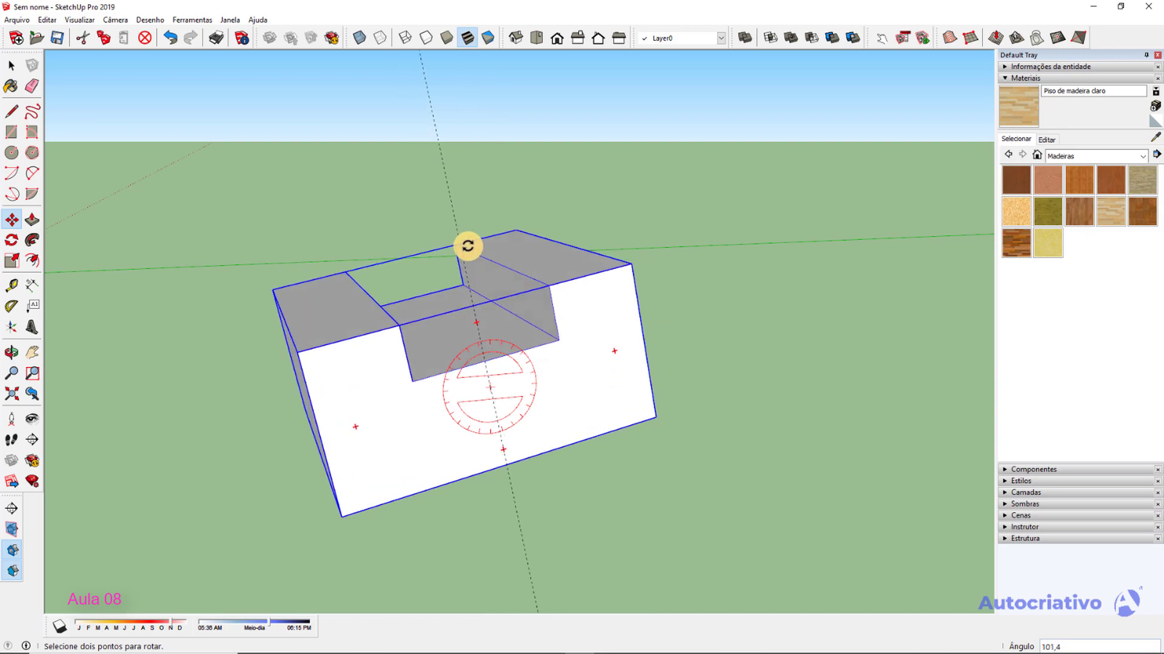
pyautogui.click(490, 243)
pyautogui.press('space')
pyautogui.click(657, 385)
pyautogui.moveTo(658, 384); pyautogui.dragTo(446, 433, button='middle')
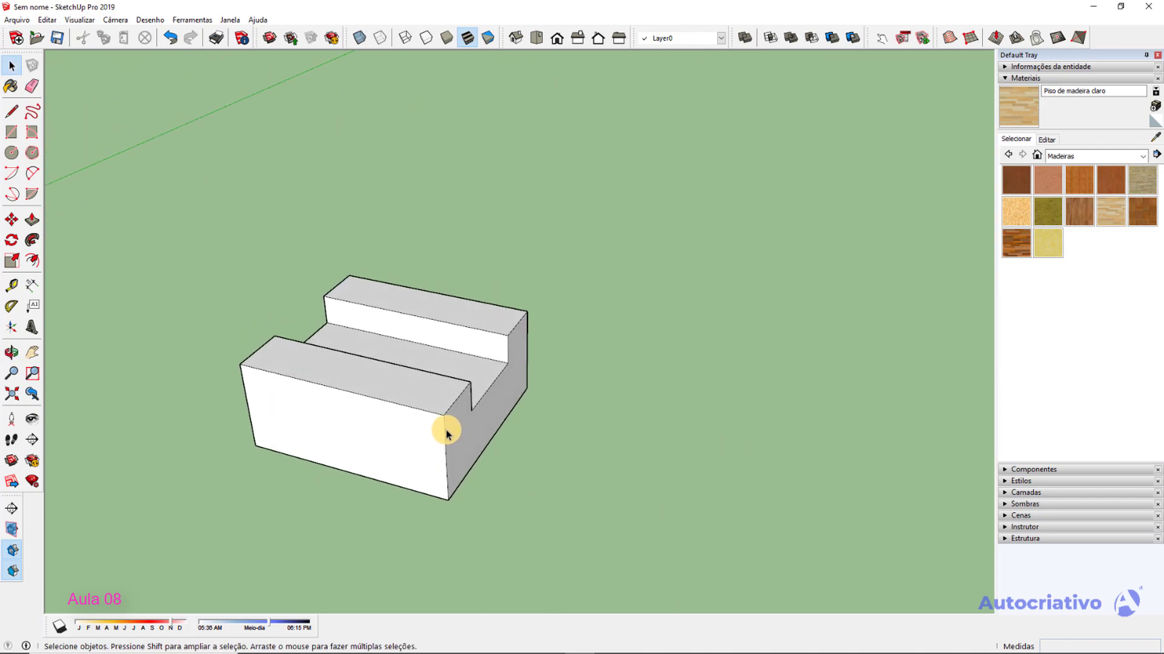
pyautogui.keyDown('shift'); pyautogui.moveTo(529, 441); pyautogui.dragTo(526, 398, button='middle'); pyautogui.keyUp('shift')
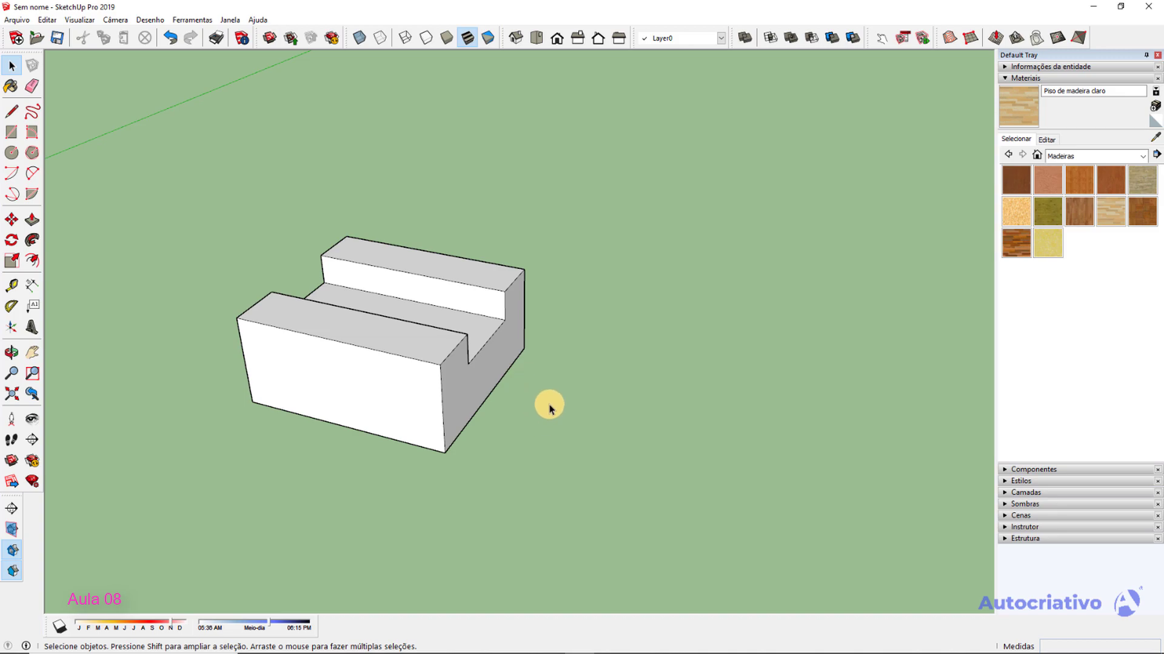
# Open 3D Warehouse and search it for "travesseiro".
pyautogui.click(231, 20)
pyautogui.click(271, 114)
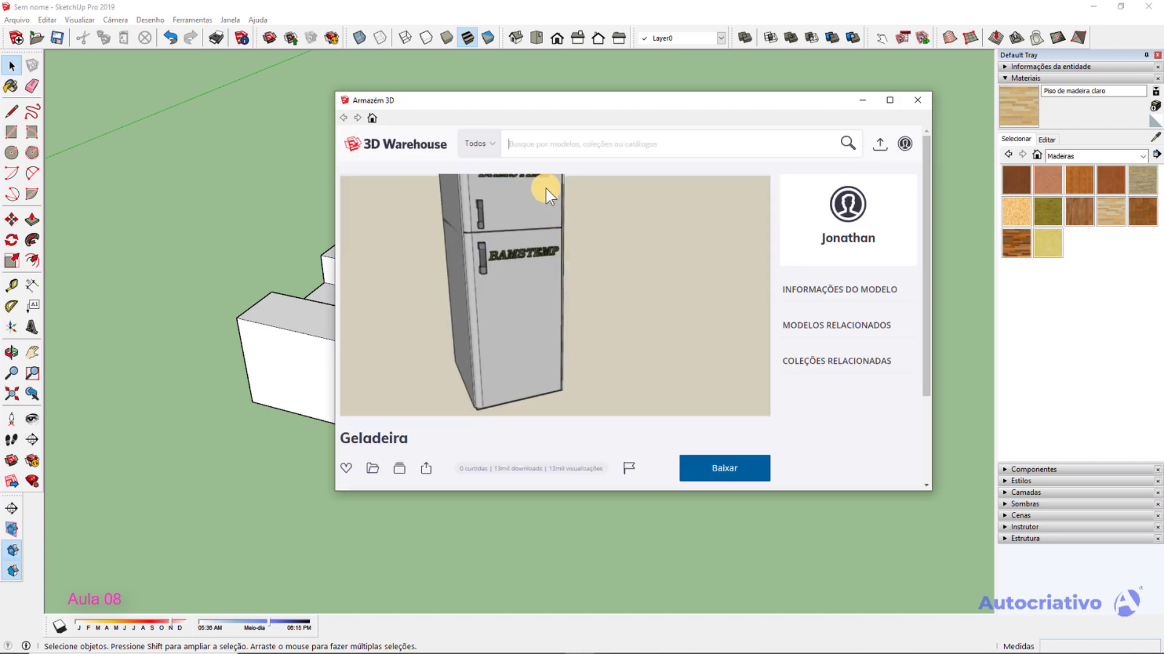
pyautogui.click(531, 208)
pyautogui.write('travesseiro')
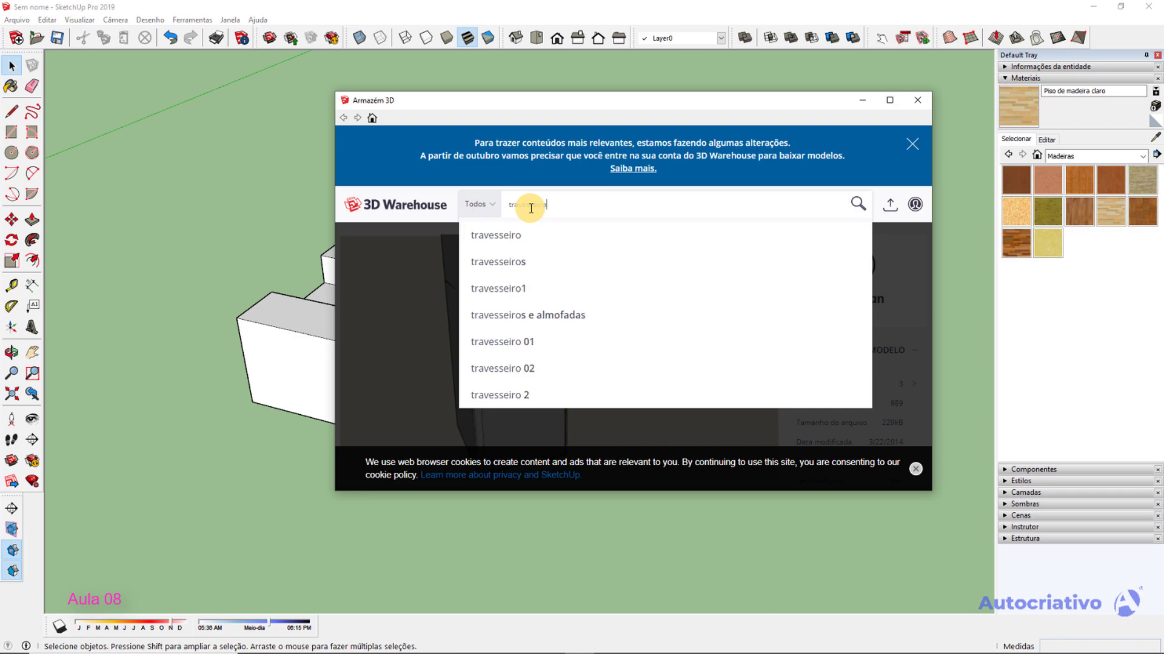
pyautogui.press('Return')
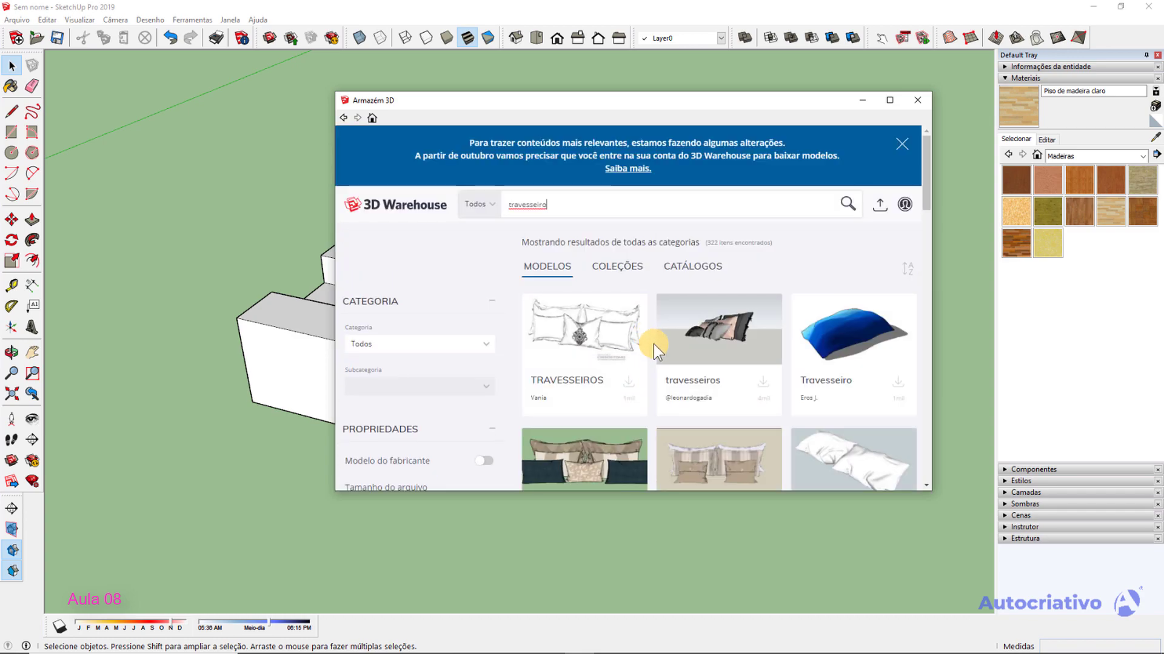
# Load the plain white "Travesseiro" model directly into the drawing and place it beside the block.
pyautogui.scroll(-3, 654, 344)
pyautogui.scroll(-3, 653, 344)
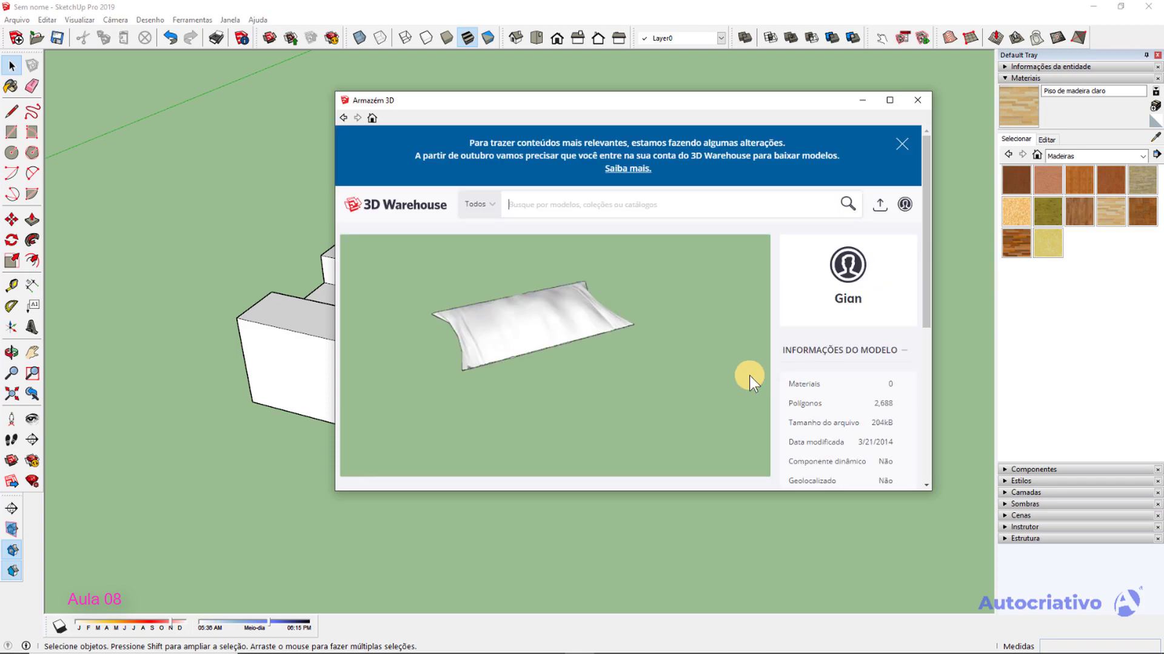
pyautogui.scroll(-3, 711, 384)
pyautogui.click(724, 360)
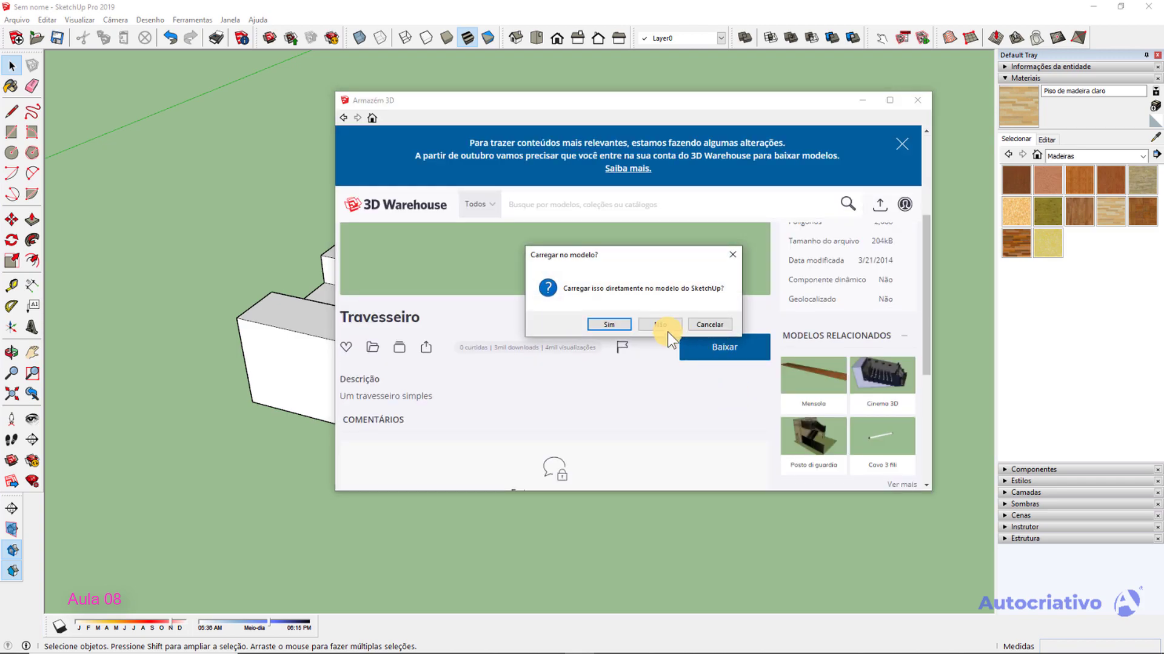
pyautogui.click(610, 325)
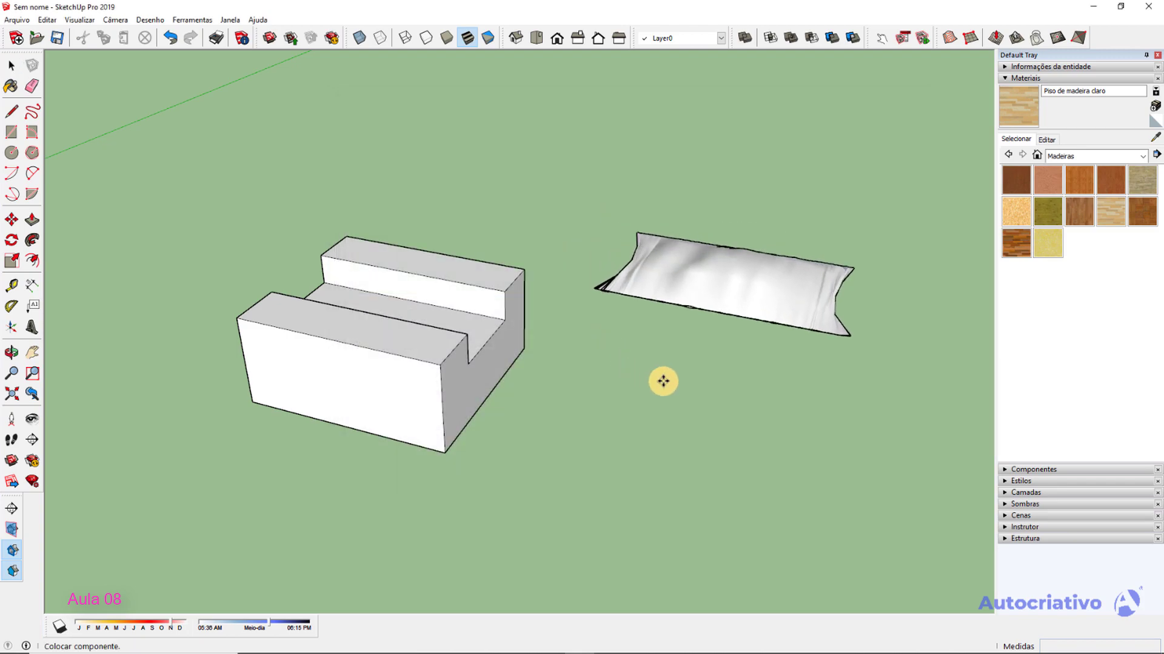
pyautogui.click(703, 399)
# Select the imported pillow to examine the extent of its bounding box, and clear the selection.
pyautogui.moveTo(746, 411); pyautogui.dragTo(570, 368, button='middle')
pyautogui.scroll(-3, 568, 358)
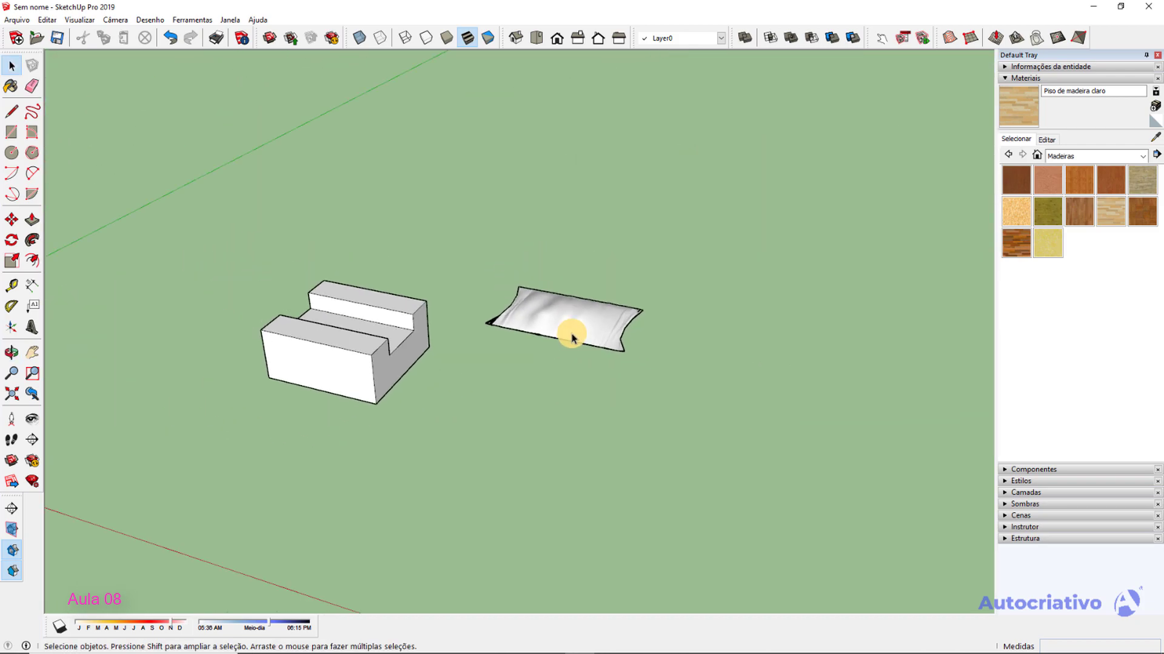
pyautogui.click(571, 325)
pyautogui.scroll(-4, 573, 325)
pyautogui.scroll(4, 577, 330)
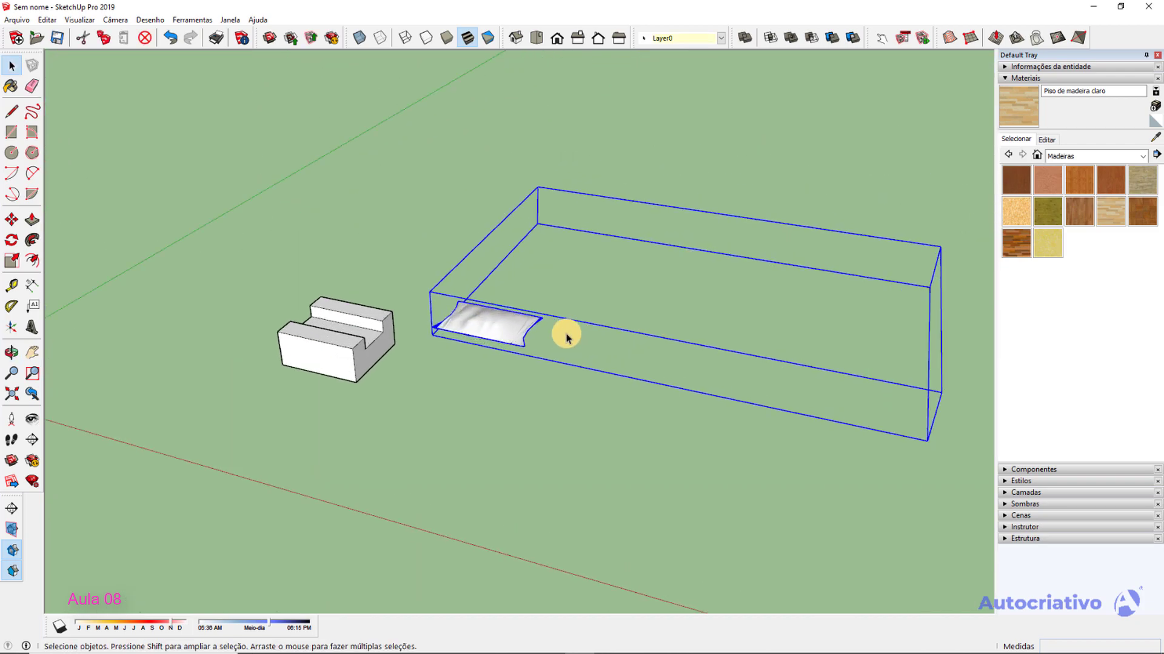
pyautogui.click(480, 379)
pyautogui.scroll(2, 476, 357)
pyautogui.moveTo(475, 356); pyautogui.dragTo(566, 324, button='middle')
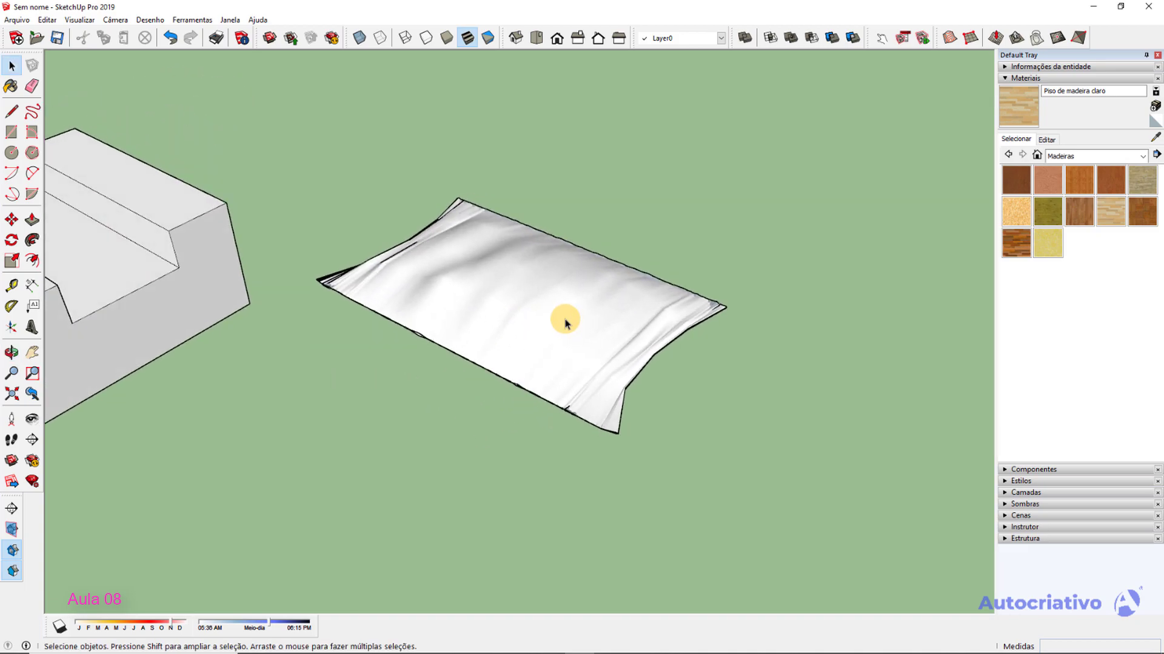
# Explode the pillow's outer component so its bounding box fits the pillow, and deselect it.
pyautogui.click(516, 296)
pyautogui.moveTo(517, 296)
pyautogui.mouseDown(button='middle')
pyautogui.moveTo(527, 310)
pyautogui.moveTo(528, 290)
pyautogui.mouseUp(button='middle')
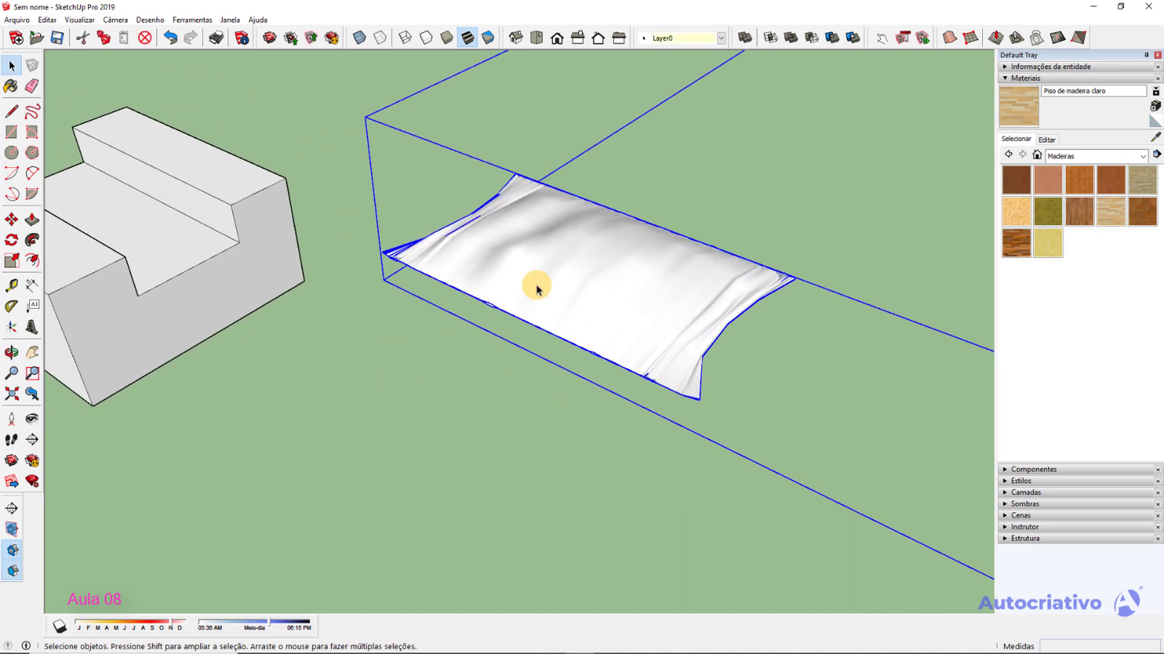
pyautogui.rightClick(552, 277)
pyautogui.click(613, 387)
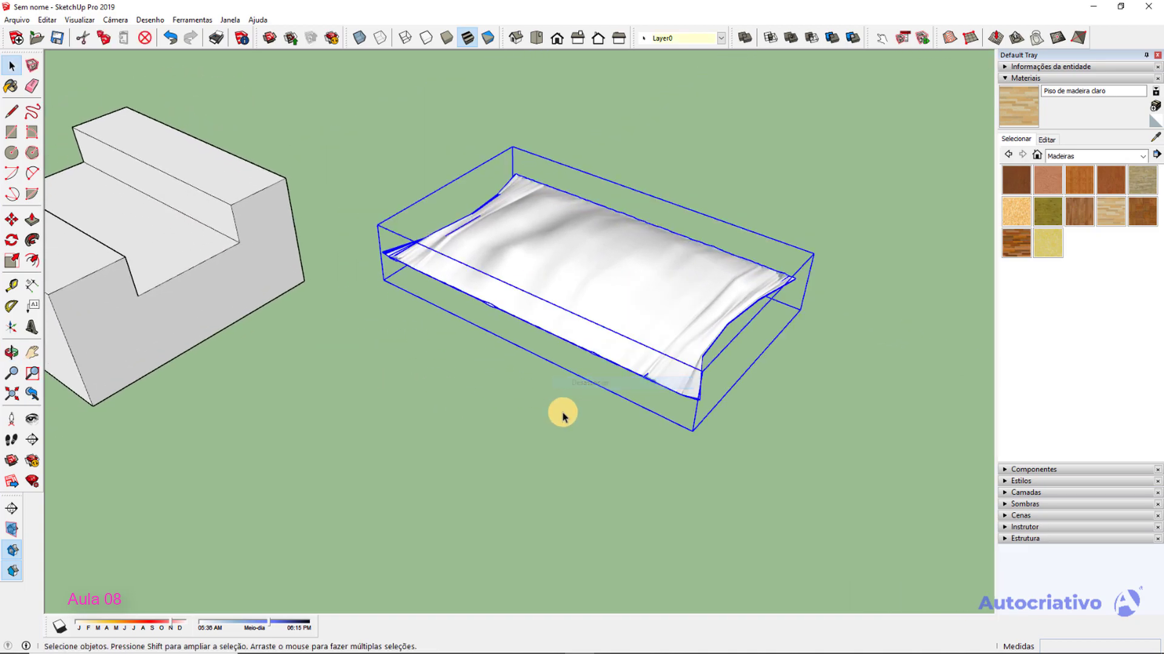
pyautogui.click(496, 424)
pyautogui.moveTo(495, 424); pyautogui.dragTo(691, 337, button='middle')
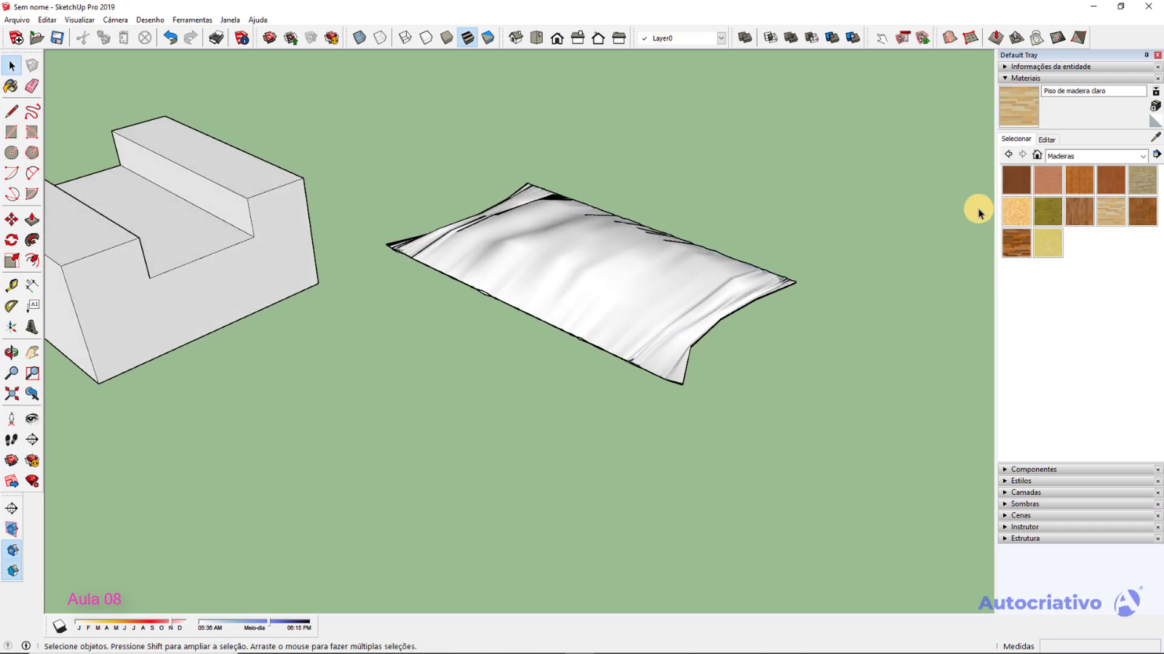
# Select the pillow and examine how the Rotate protractor aligns with its uneven surface from several viewpoints.
pyautogui.moveTo(710, 271); pyautogui.dragTo(531, 267, button='middle')
pyautogui.click(489, 260)
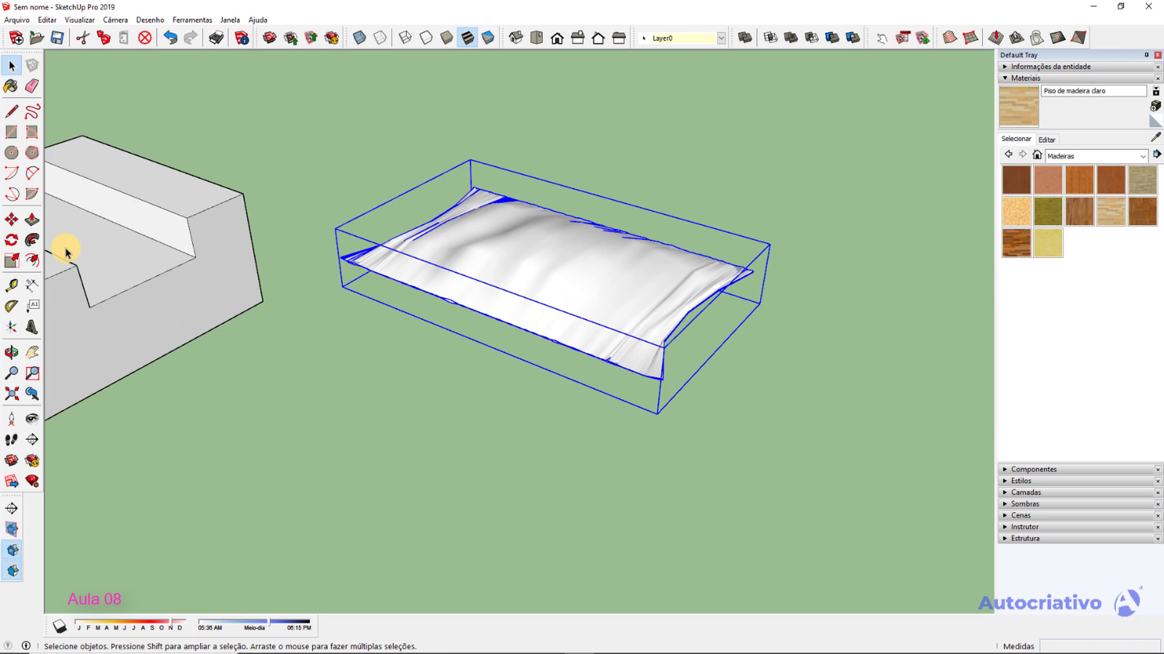
pyautogui.click(491, 397)
pyautogui.moveTo(491, 397); pyautogui.dragTo(223, 334, button='middle')
pyautogui.click(526, 289)
pyautogui.moveTo(526, 290); pyautogui.dragTo(18, 242, button='middle')
pyautogui.click(11, 240)
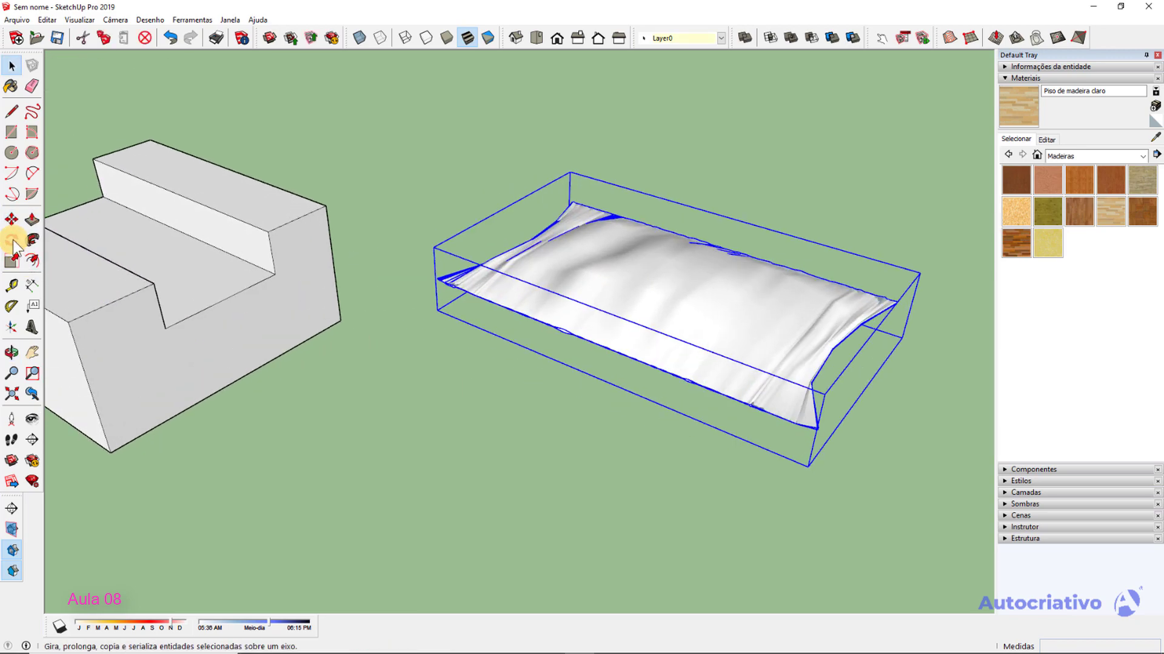
pyautogui.moveTo(637, 247); pyautogui.dragTo(593, 296, button='middle')
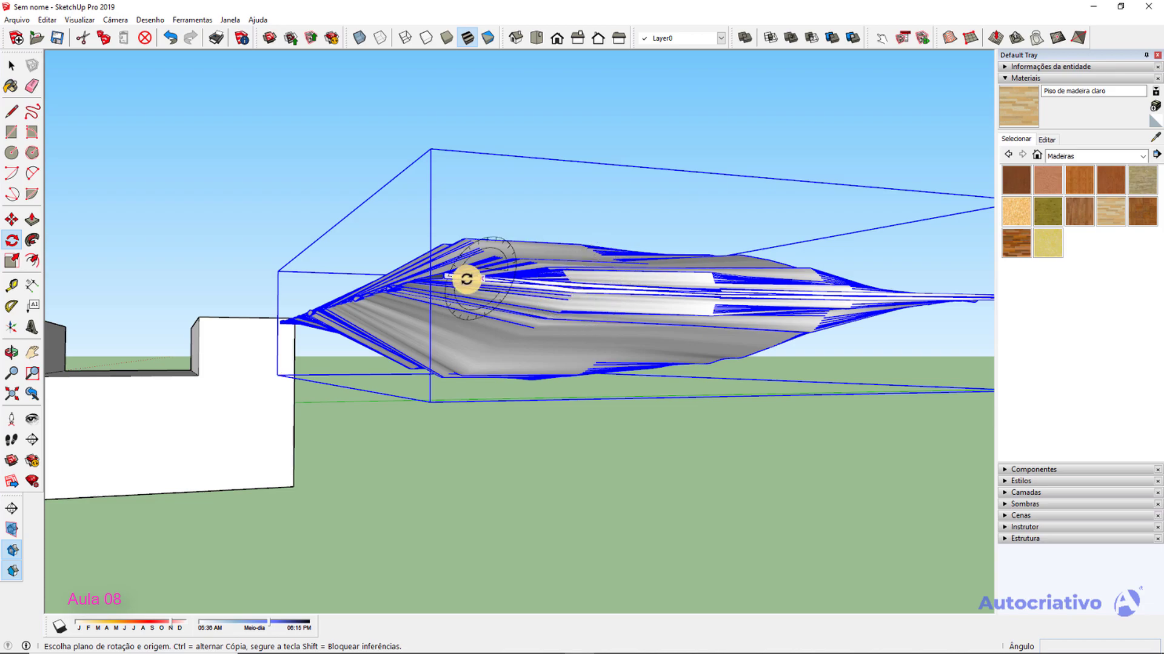
pyautogui.moveTo(445, 275); pyautogui.dragTo(547, 269, button='middle')
pyautogui.moveTo(450, 241); pyautogui.dragTo(537, 328, button='middle')
# Rotate the pillow horizontally by about 2° using the Move tool's rotation grip on its bounding box.
pyautogui.click(11, 220)
pyautogui.click(626, 262)
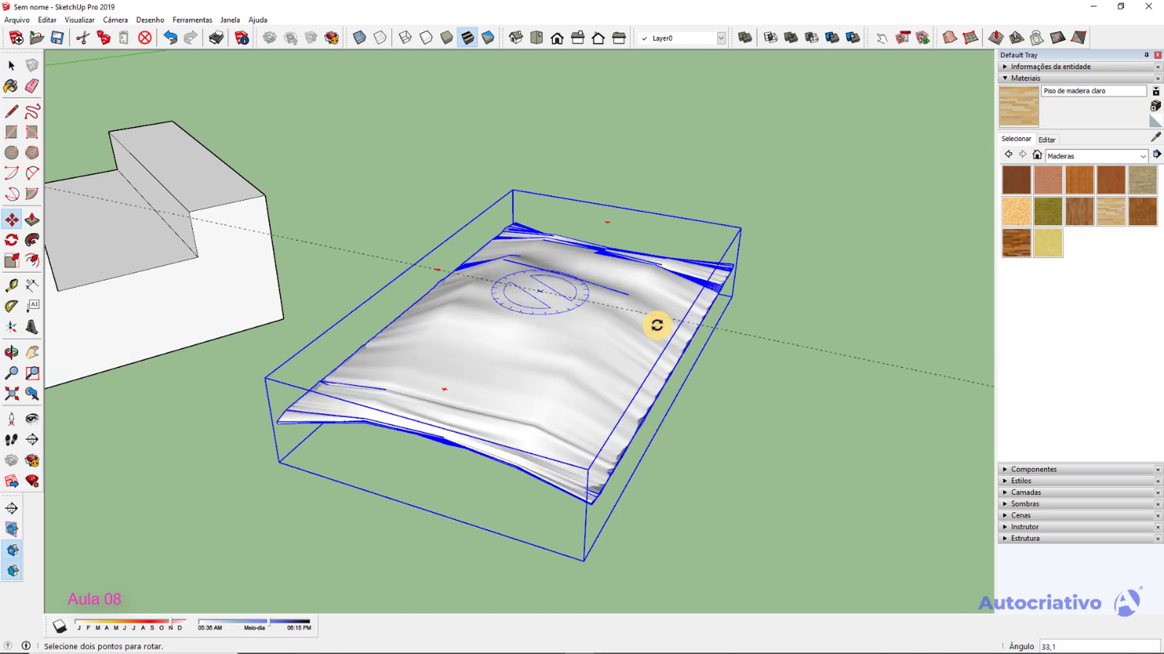
pyautogui.click(634, 347)
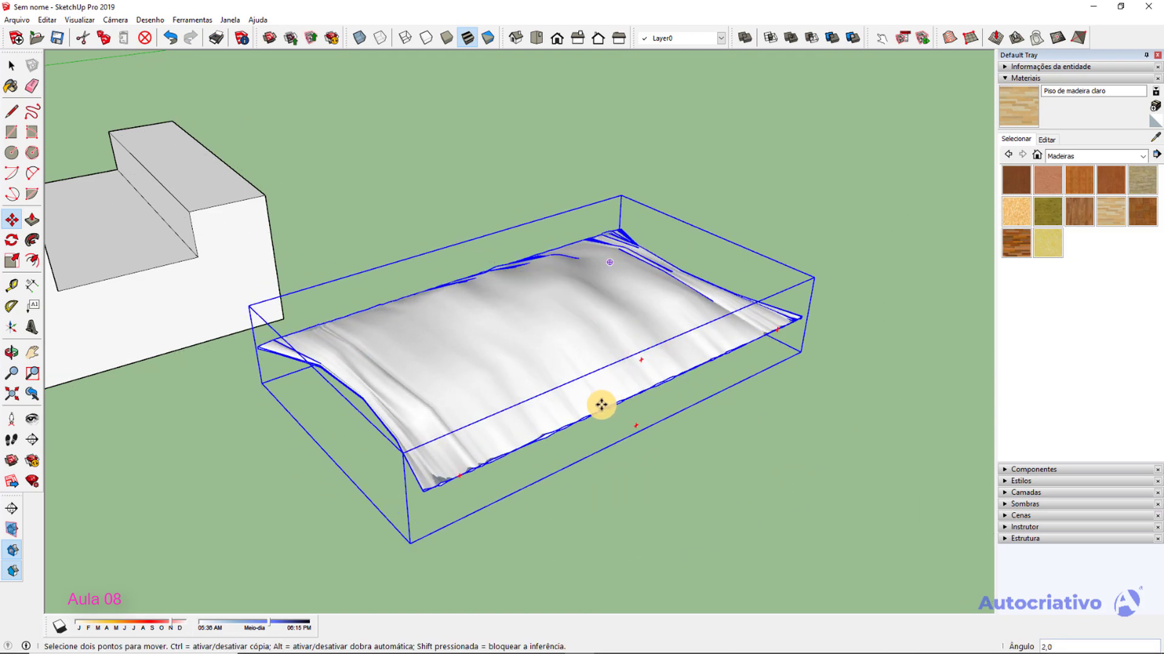
# Try tilting the pillow vertically about the rotation grip on the long side of its bounding box with the Move tool.
pyautogui.moveTo(600, 402); pyautogui.dragTo(605, 292, button='middle')
pyautogui.click(636, 280)
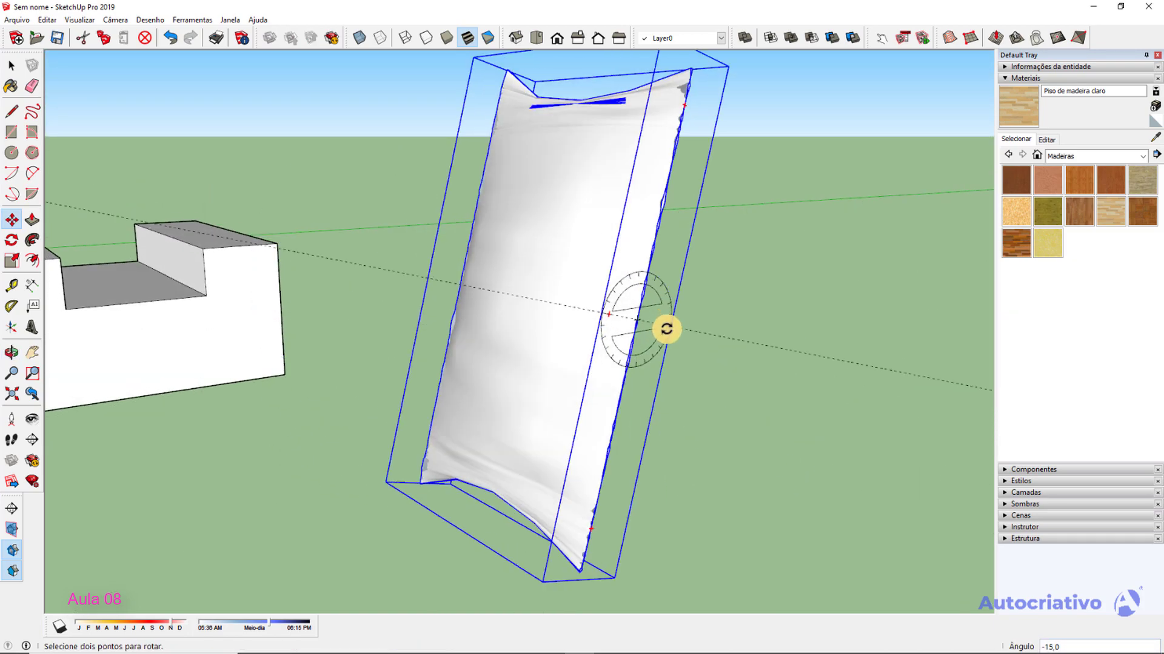
pyautogui.click(631, 239)
pyautogui.moveTo(603, 407); pyautogui.dragTo(594, 462, button='middle')
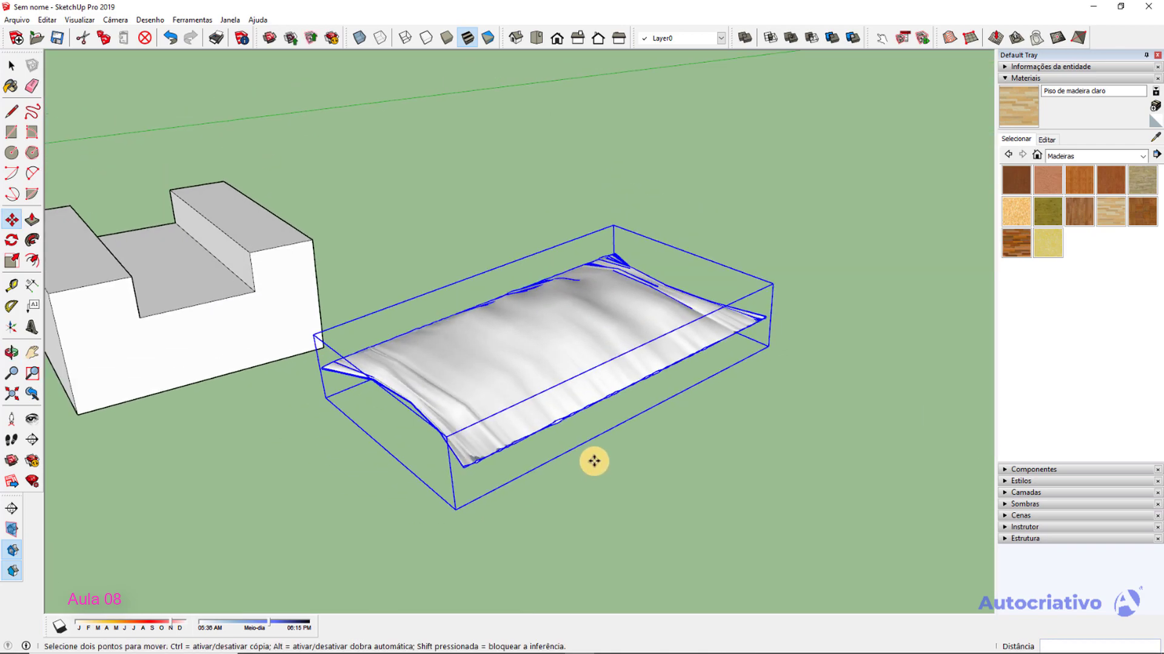
# Delete the pillow from the model.
pyautogui.press('space')
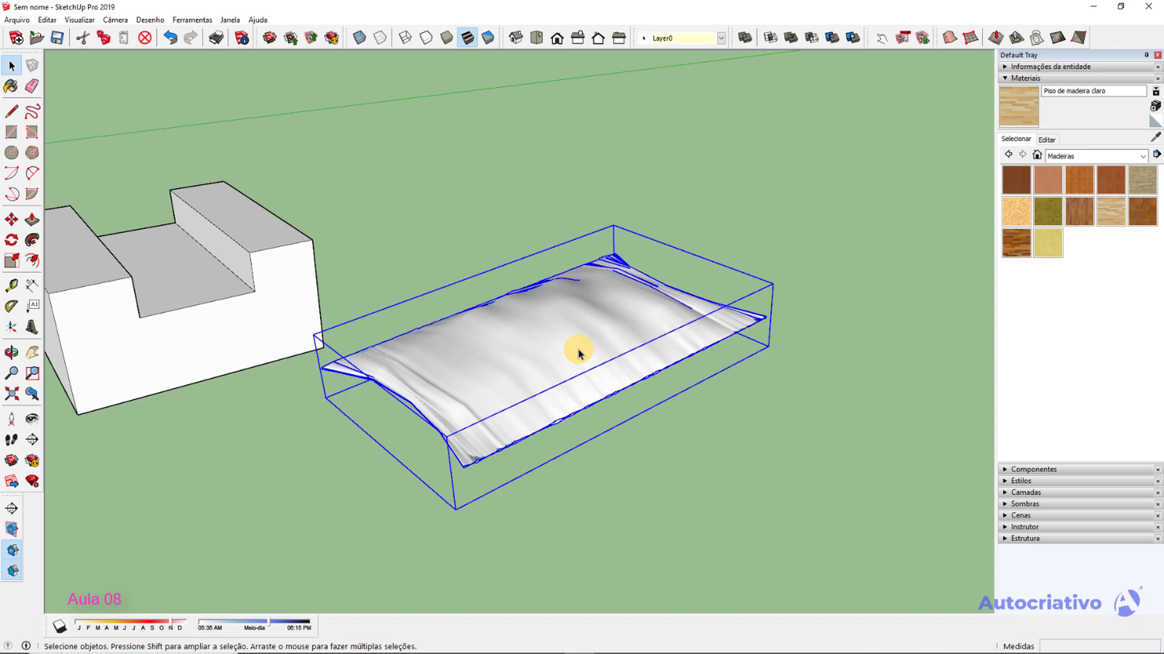
pyautogui.press('Delete')
pyautogui.moveTo(558, 351); pyautogui.dragTo(487, 360, button='middle')
pyautogui.scroll(-5, 721, 344)
pyautogui.scroll(8, 487, 362)
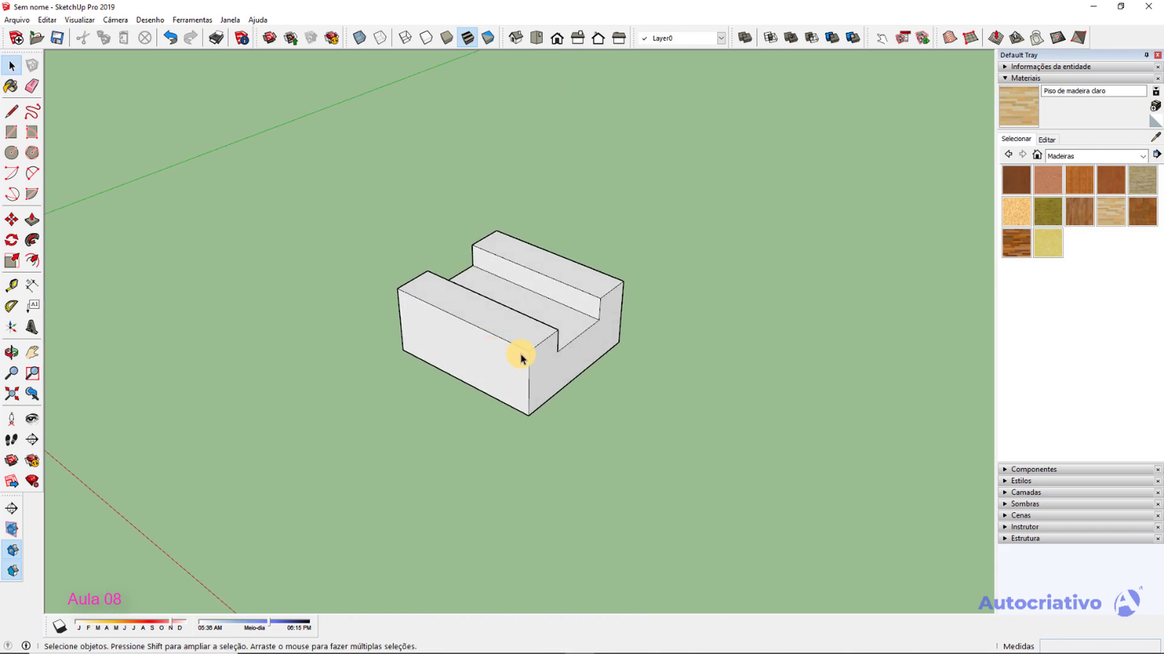
# Select and delete the remaining notched block to clear the modelling area.
pyautogui.scroll(-6, 522, 356)
pyautogui.moveTo(442, 403); pyautogui.dragTo(455, 417, button='middle')
pyautogui.scroll(-4, 454, 417)
pyautogui.click(444, 402)
pyautogui.click(392, 454)
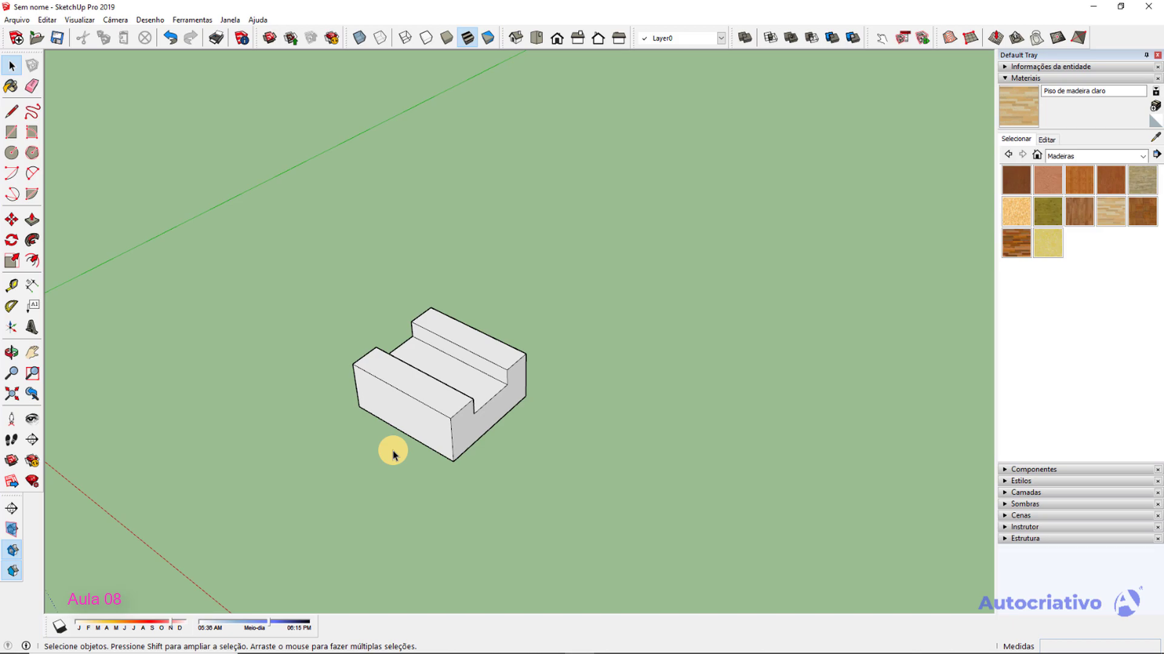
pyautogui.moveTo(434, 486); pyautogui.dragTo(434, 371, button='middle')
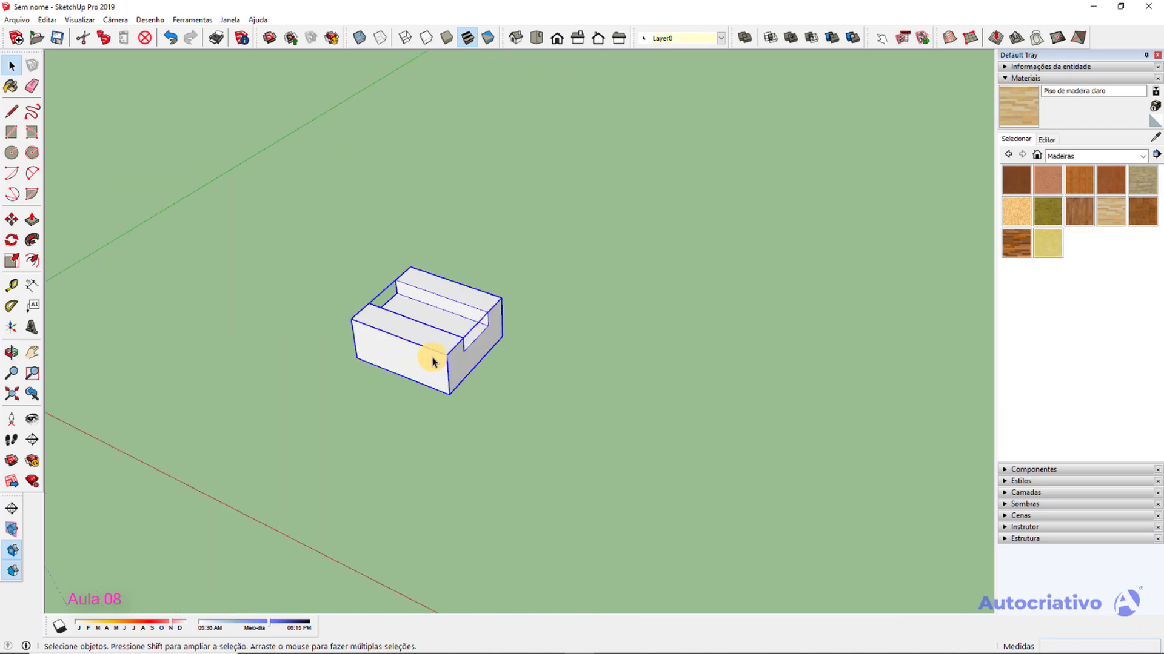
pyautogui.press('Delete')
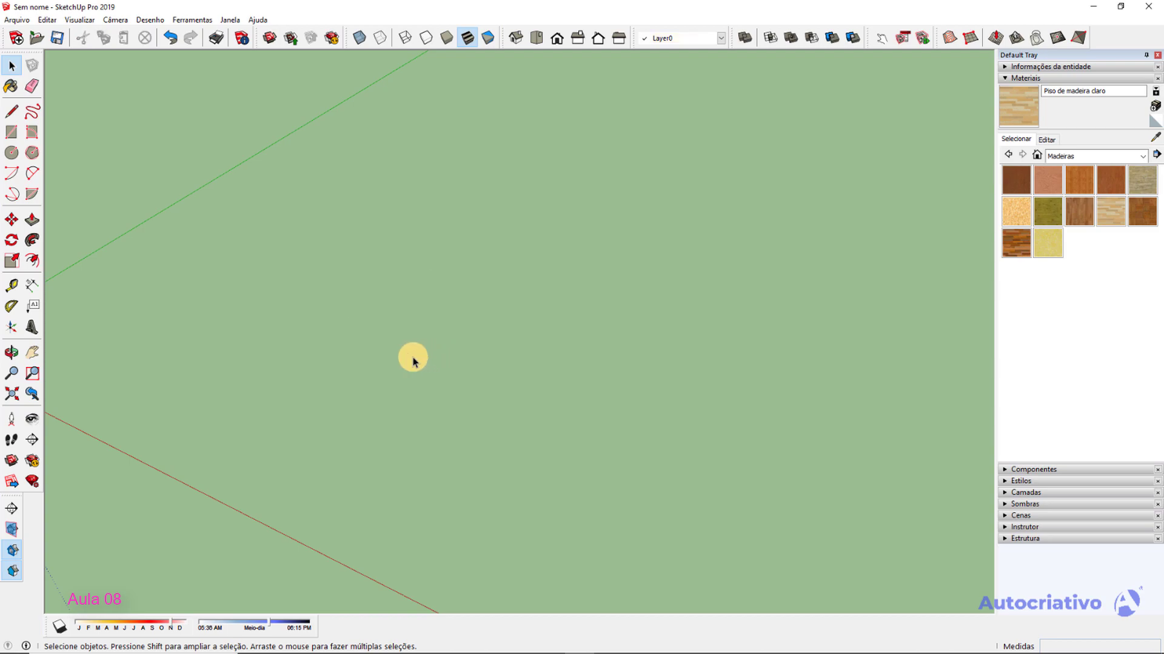
# Draw a small upright rectangle parallel to the red axis with the Rotated Rectangle tool and select its face.
pyautogui.click(32, 132)
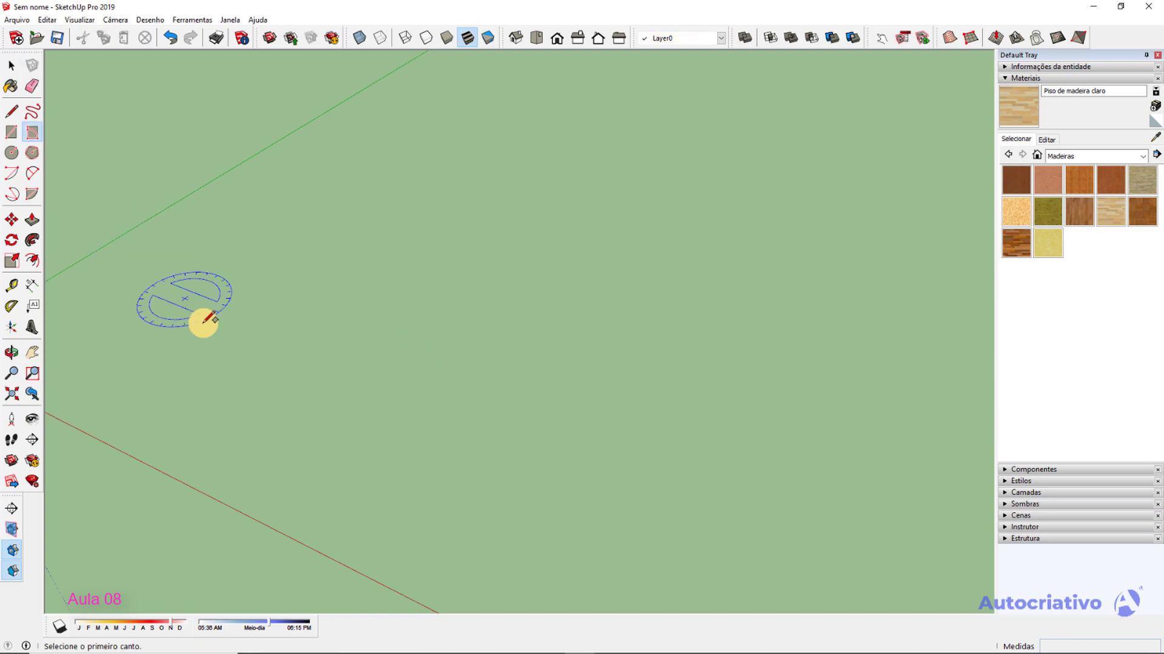
pyautogui.click(234, 379)
pyautogui.scroll(2, 265, 394)
pyautogui.scroll(-4, 285, 366)
pyautogui.scroll(3, 546, 373)
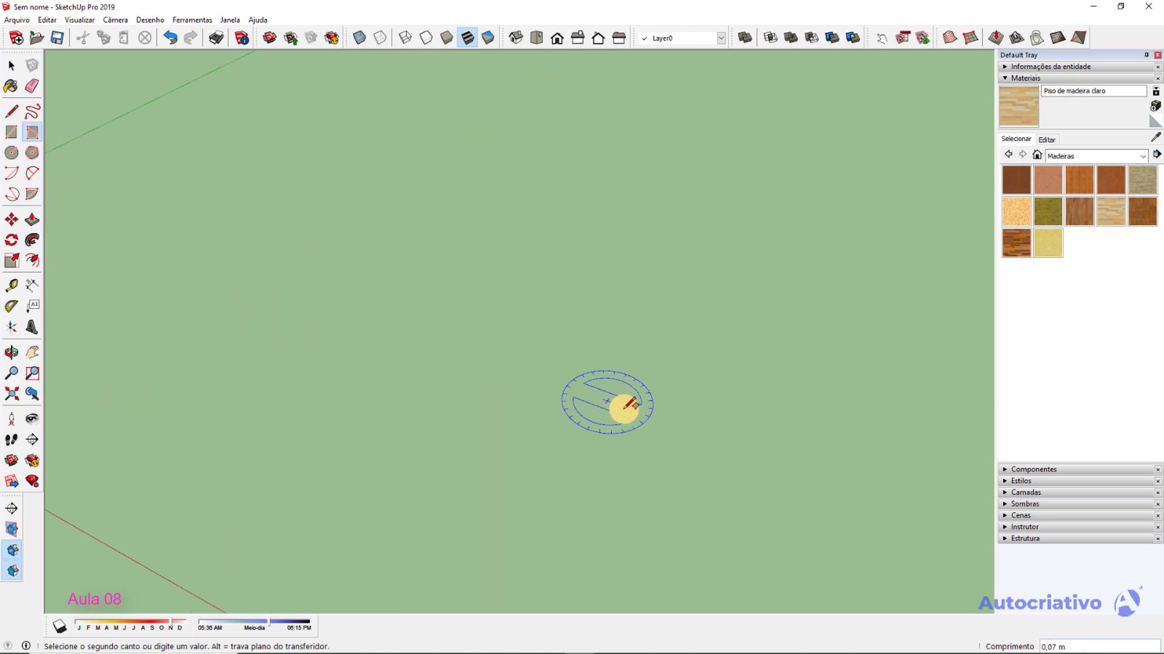
pyautogui.click(630, 410)
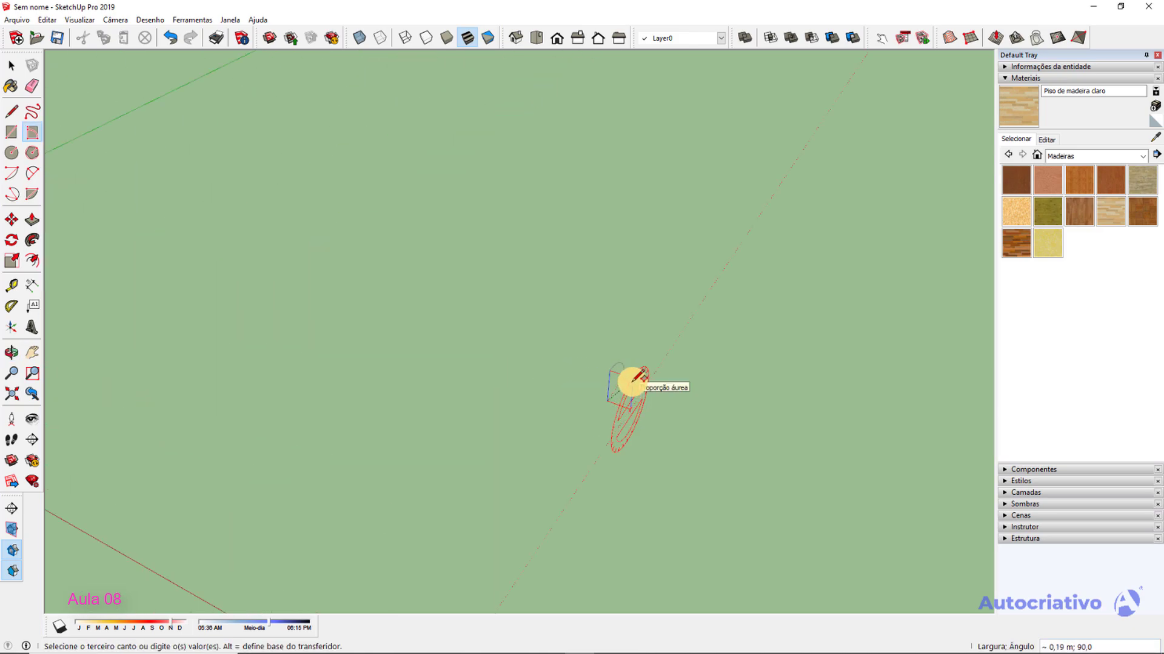
pyautogui.click(634, 390)
pyautogui.press('space')
pyautogui.click(618, 412)
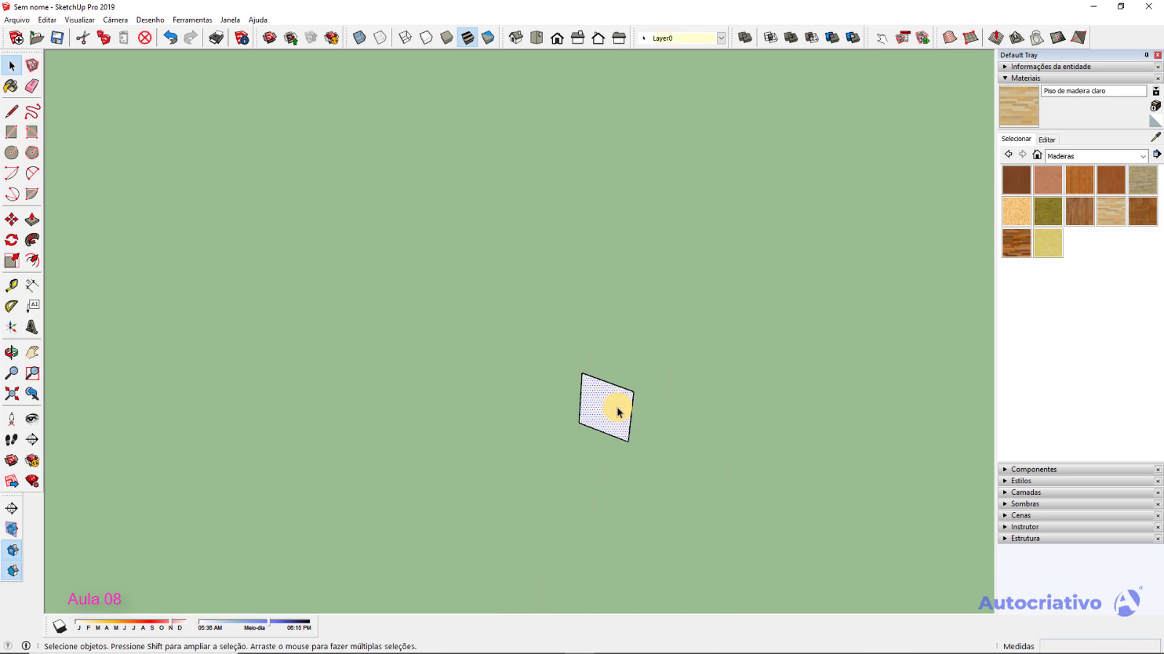
# Extrude the small upright rectangle with Push/Pull into a long, thin beam.
pyautogui.moveTo(618, 412); pyautogui.dragTo(564, 361, button='middle')
pyautogui.press('p')
pyautogui.click(563, 360)
pyautogui.click(643, 250)
pyautogui.moveTo(623, 335); pyautogui.dragTo(530, 384, button='middle')
# Select all of the beam's geometry and make it a group.
pyautogui.press('space')
pyautogui.scroll(2, 528, 382)
pyautogui.click(526, 380)
pyautogui.rightClick(526, 380)
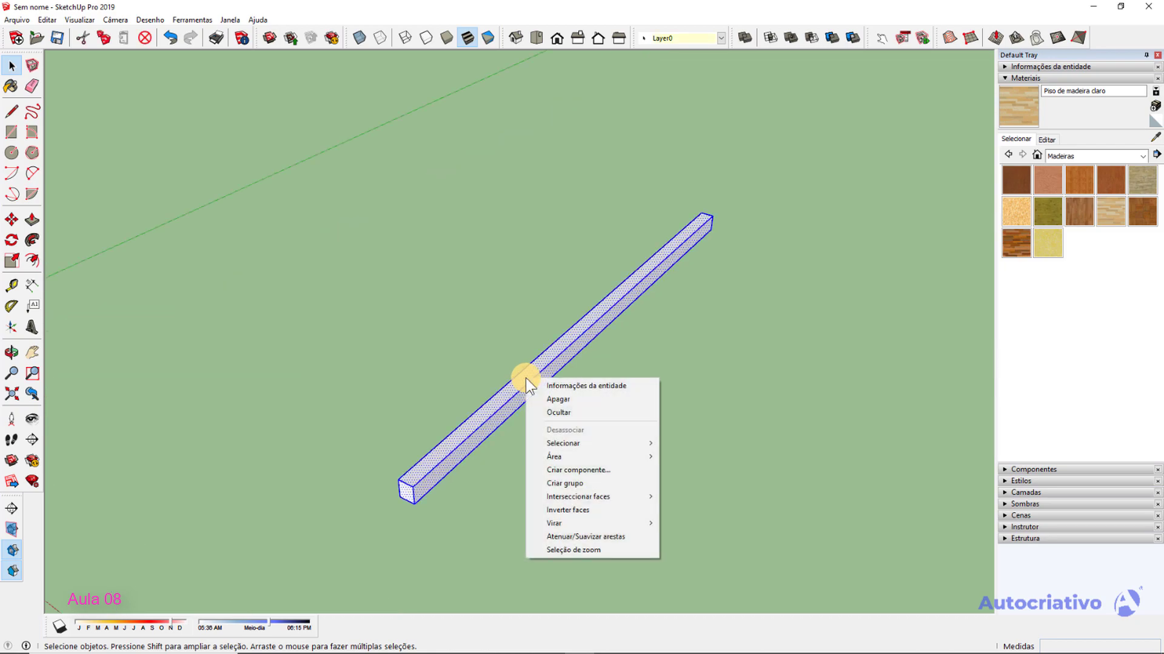
pyautogui.click(580, 483)
pyautogui.scroll(-1, 576, 458)
pyautogui.scroll(-3, 587, 469)
pyautogui.moveTo(589, 470); pyautogui.dragTo(398, 379, button='middle')
pyautogui.click(515, 384)
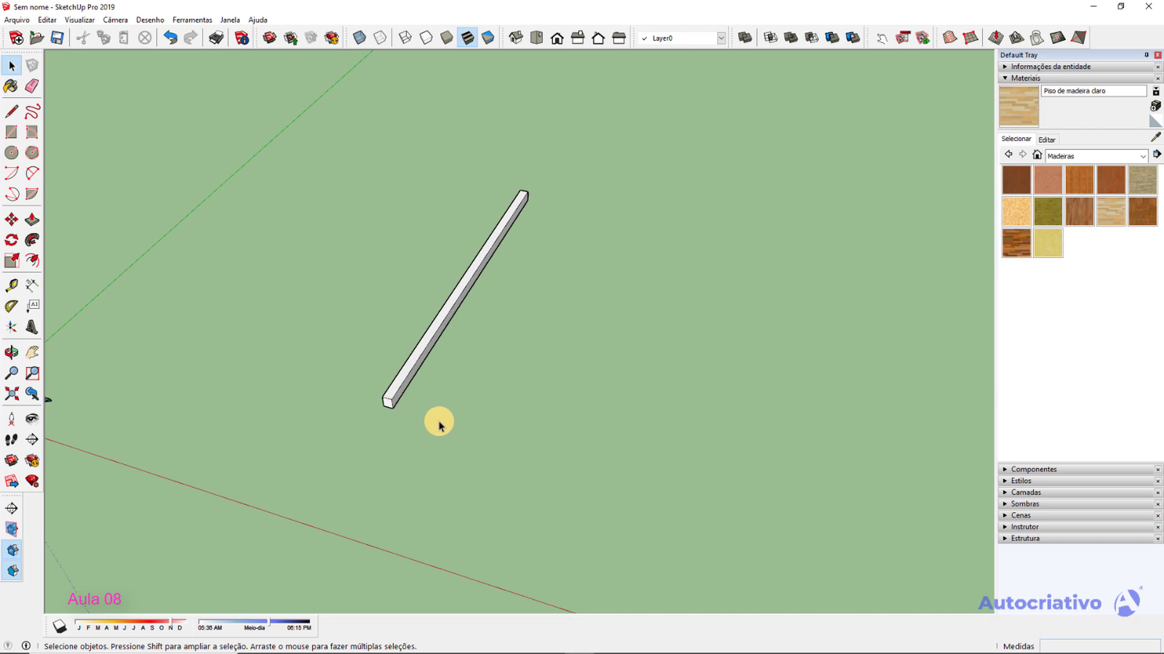
# Copy the grouped beam 0,5 m along the red axis with the Move tool, starting from its lower front corner.
pyautogui.moveTo(444, 420); pyautogui.dragTo(369, 382, button='middle')
pyautogui.click(372, 366)
pyautogui.scroll(2, 370, 367)
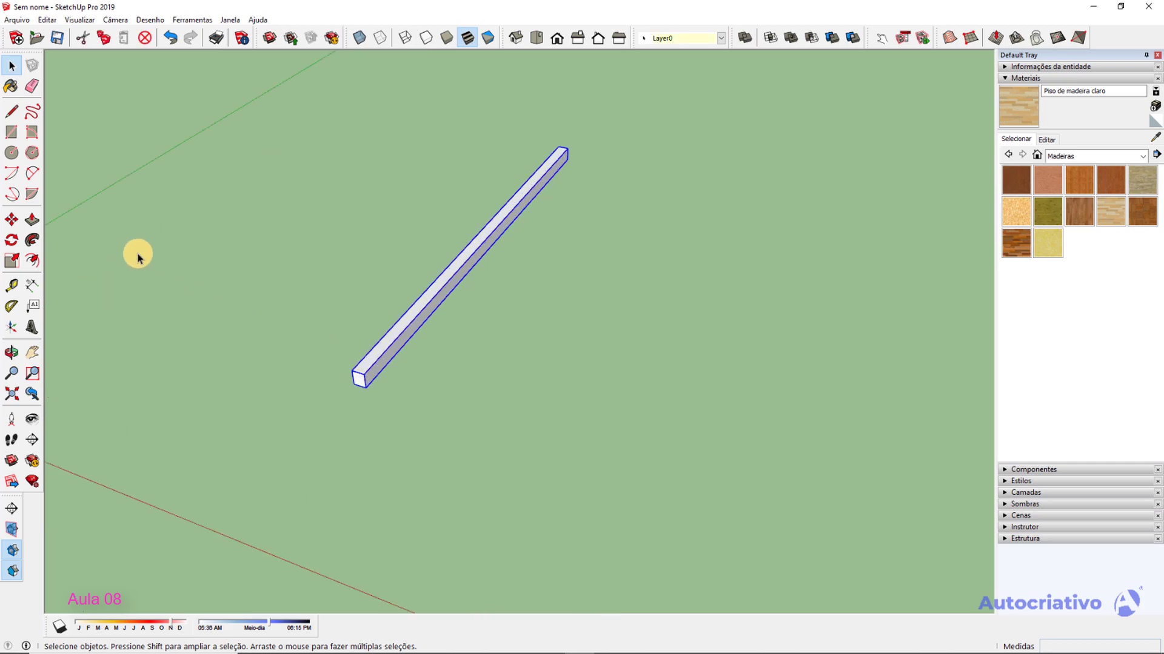
pyautogui.click(13, 220)
pyautogui.scroll(3, 286, 390)
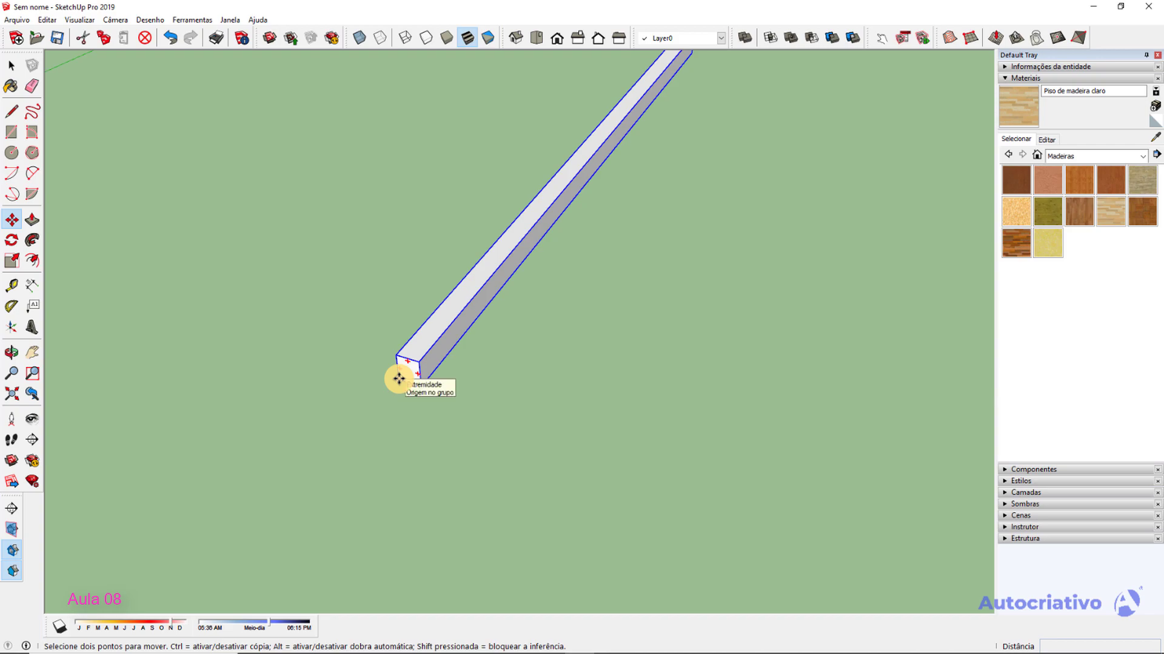
pyautogui.scroll(2, 399, 378)
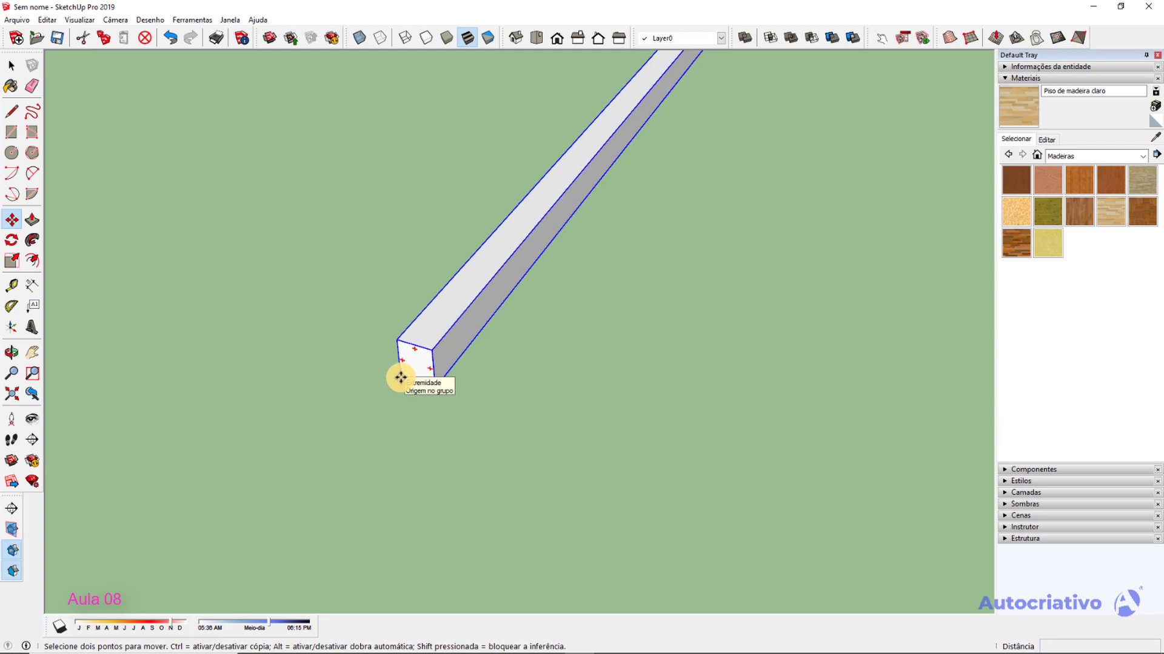
pyautogui.click(404, 380)
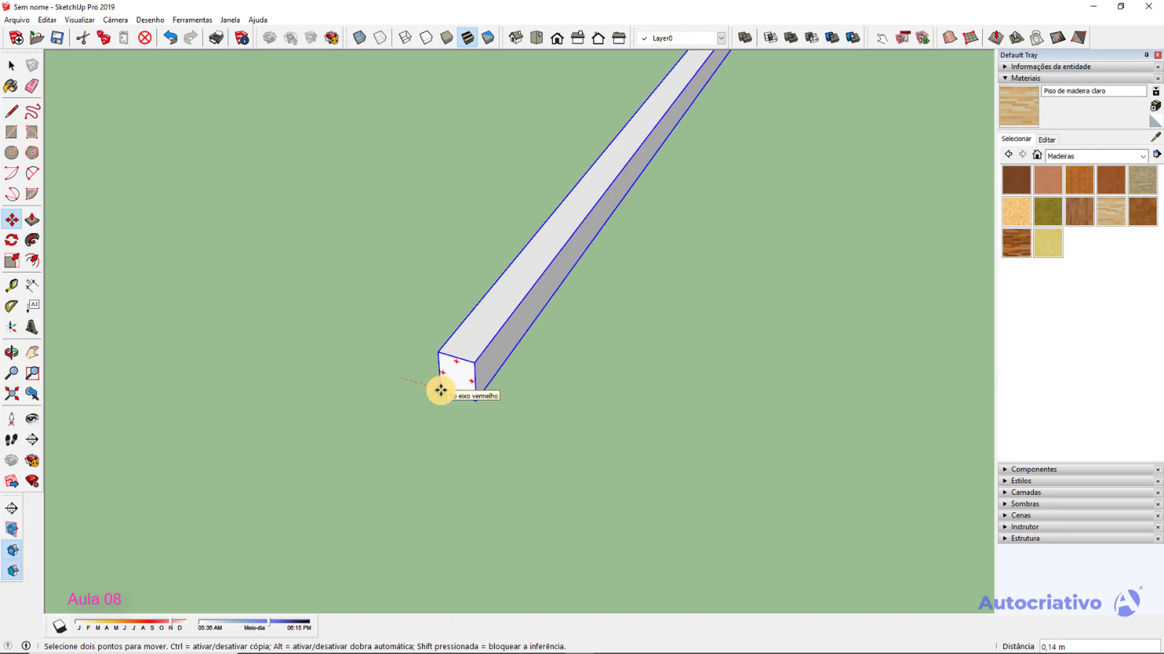
pyautogui.press('ctrl')
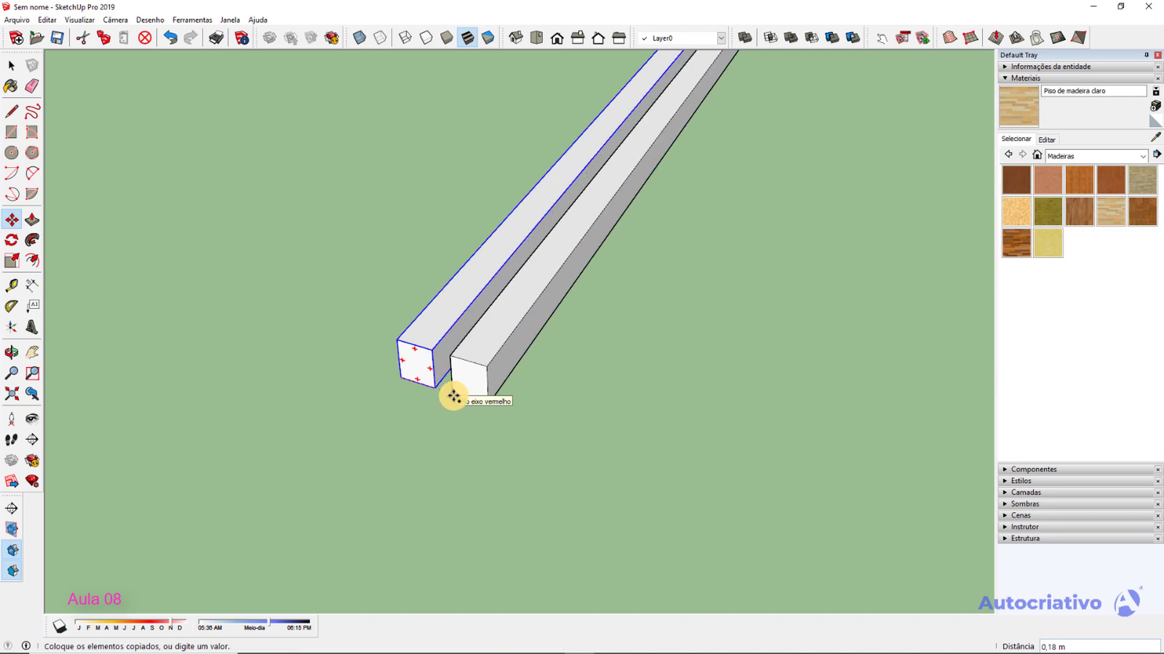
pyautogui.moveTo(470, 402); pyautogui.dragTo(364, 353, button='middle')
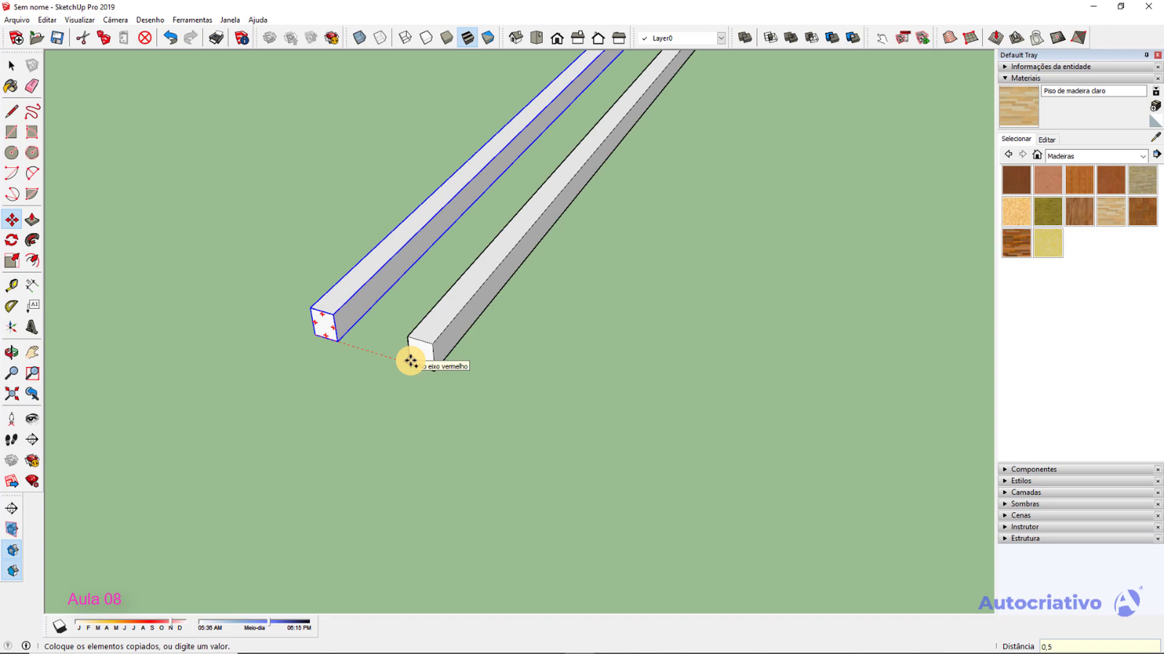
pyautogui.press('Return')
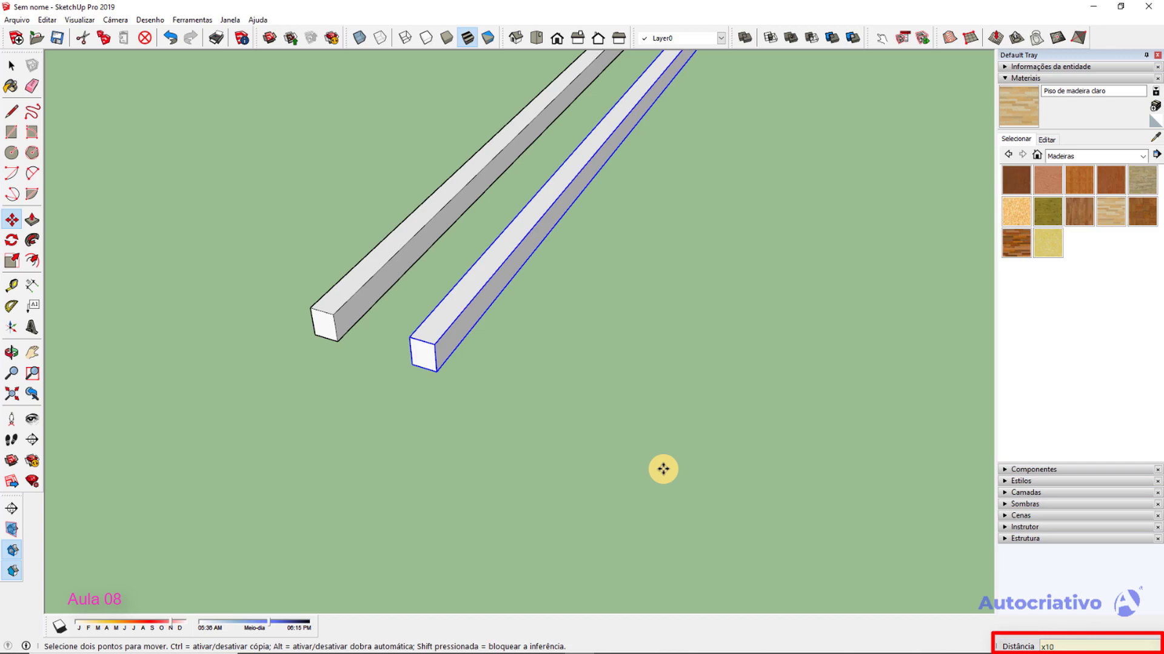
# Multiply the beam copy into a linear array using x10.
pyautogui.press('Return')
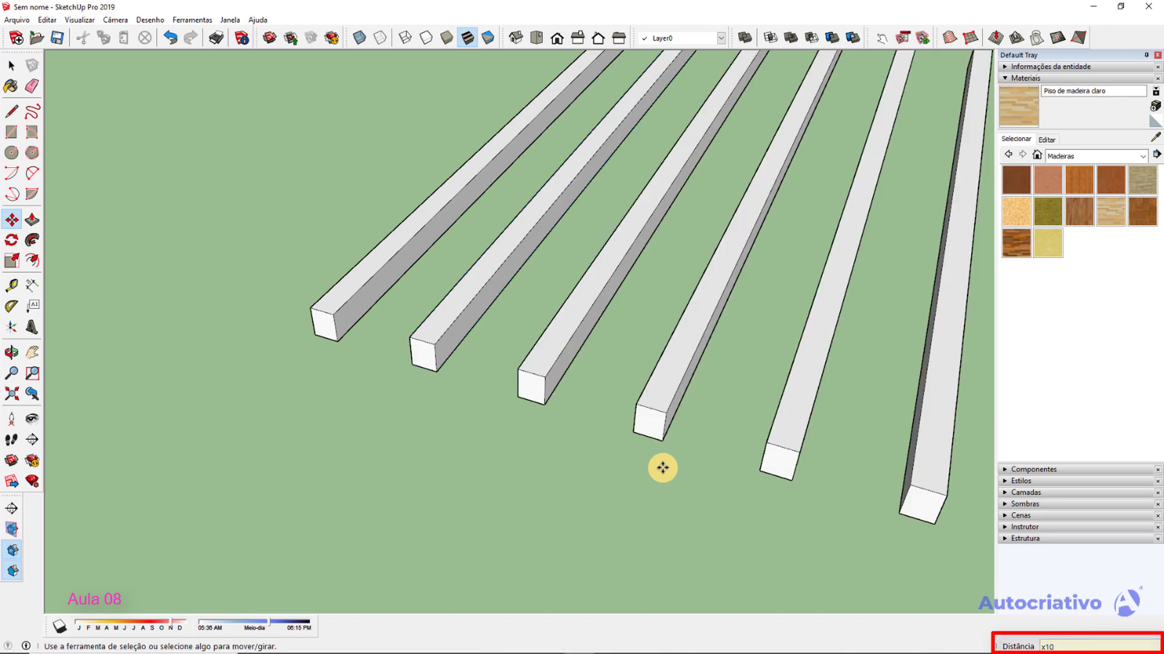
pyautogui.scroll(-5, 663, 469)
pyautogui.keyDown('shift'); pyautogui.moveTo(561, 401); pyautogui.dragTo(533, 387, button='middle'); pyautogui.keyUp('shift')
pyautogui.scroll(-4, 629, 467)
pyautogui.keyDown('shift'); pyautogui.moveTo(665, 492); pyautogui.dragTo(526, 396, button='middle'); pyautogui.keyUp('shift')
pyautogui.press('space')
pyautogui.scroll(3, 535, 391)
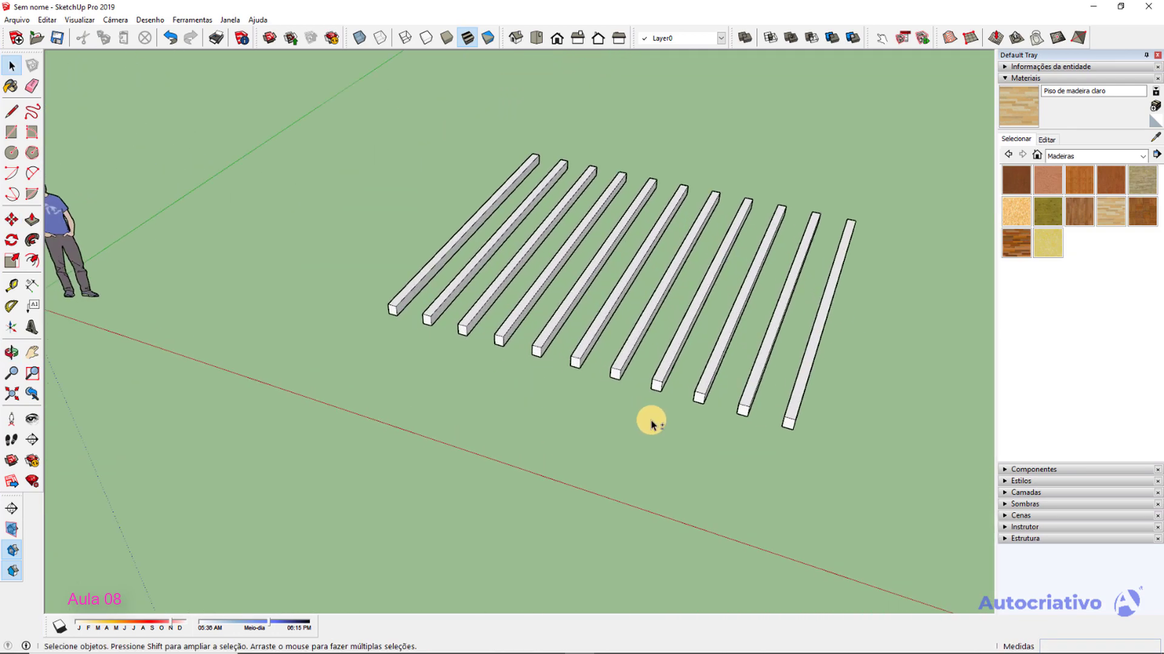
# Select the copied beams one after another to count the copies in the array.
pyautogui.keyDown('shift'); pyautogui.moveTo(652, 421); pyautogui.dragTo(446, 415, button='middle'); pyautogui.keyUp('shift')
pyautogui.moveTo(339, 367); pyautogui.dragTo(372, 383, button='middle')
pyautogui.scroll(4, 291, 354)
pyautogui.keyDown('shift'); pyautogui.moveTo(262, 334); pyautogui.dragTo(235, 389, button='middle'); pyautogui.keyUp('shift')
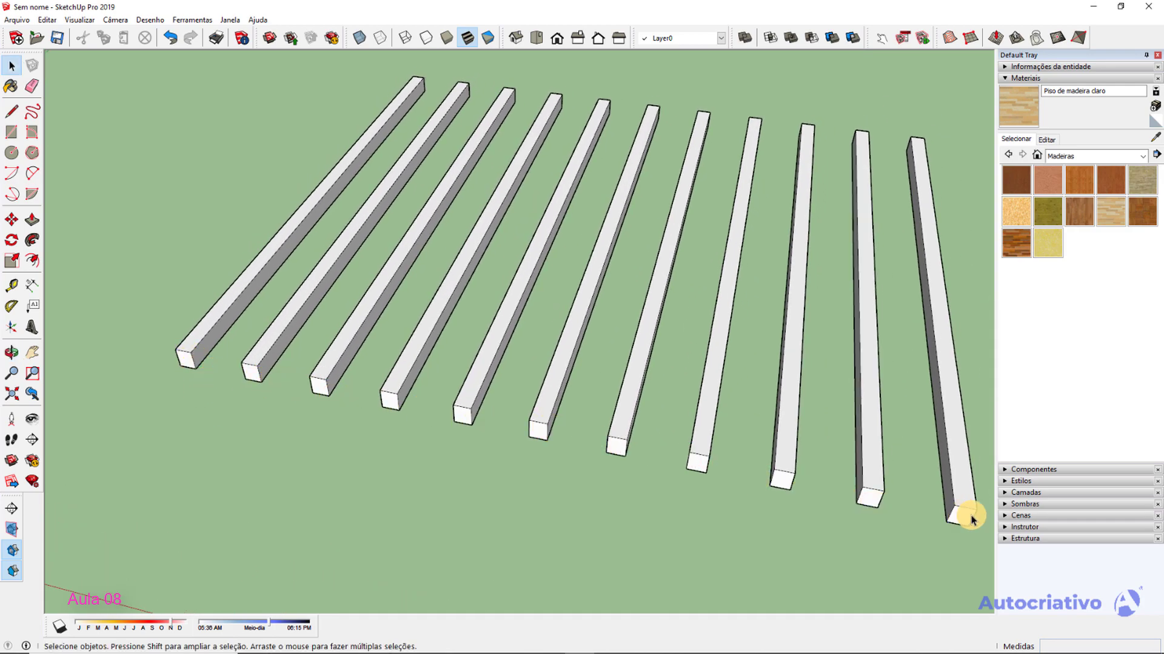
pyautogui.click(258, 362)
pyautogui.click(327, 373)
pyautogui.click(394, 388)
pyautogui.click(470, 388)
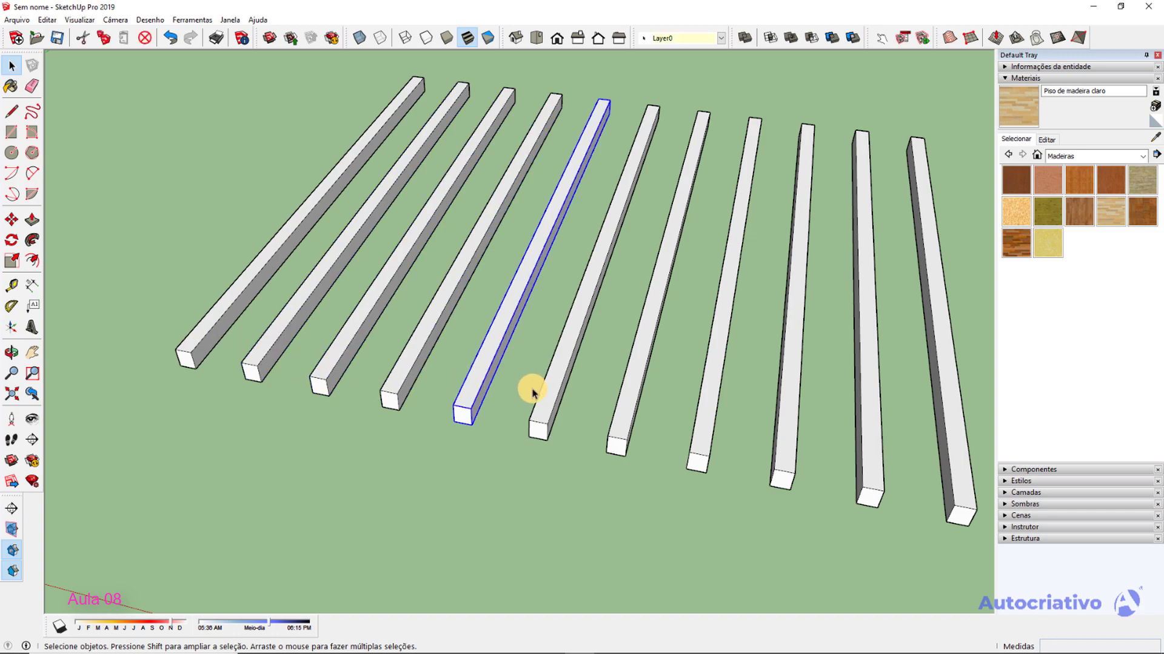
pyautogui.click(548, 397)
pyautogui.click(629, 407)
pyautogui.click(705, 424)
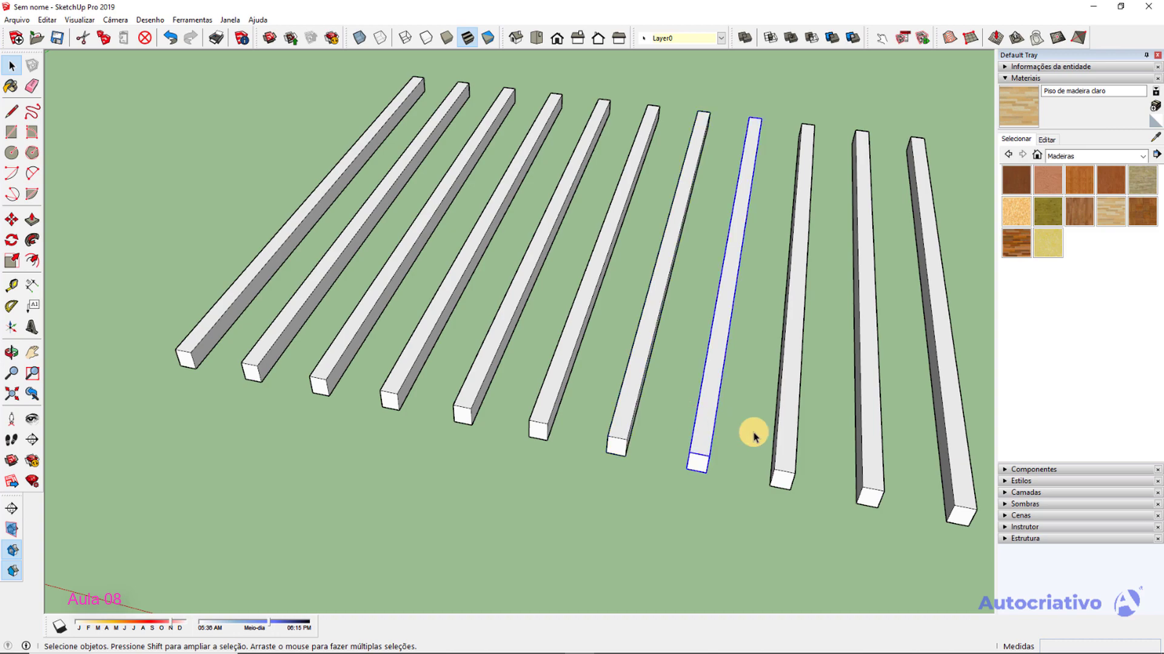
pyautogui.click(784, 457)
pyautogui.click(868, 467)
pyautogui.click(963, 483)
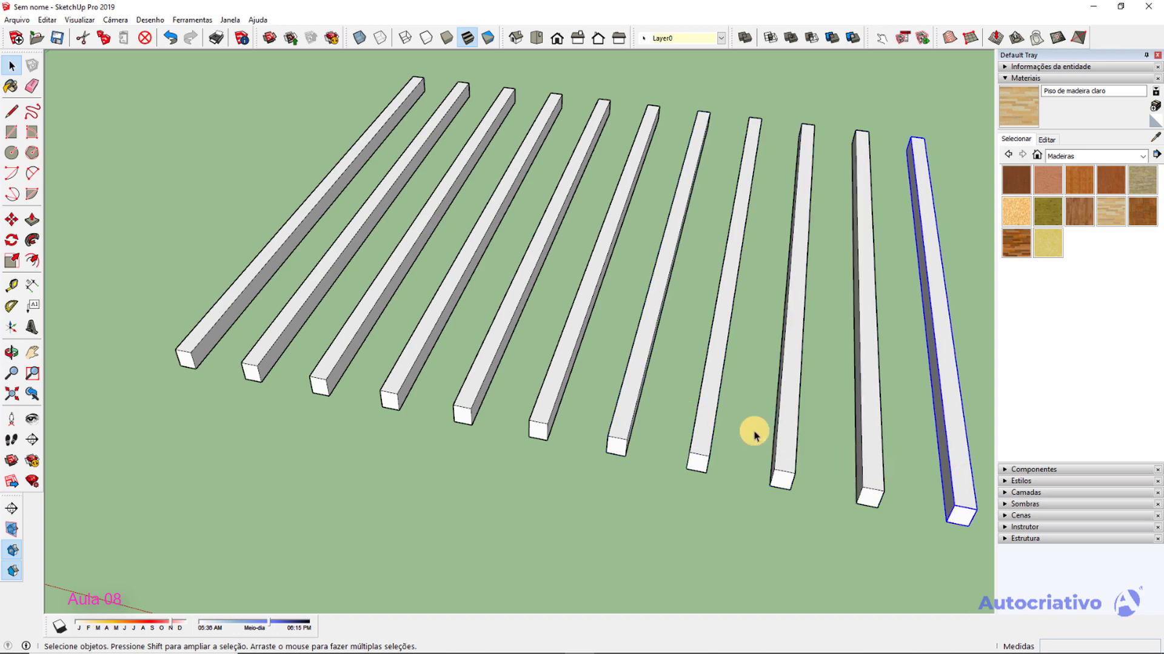
# Measure the spacing between corresponding corners of neighbouring beams at two places in the array.
pyautogui.click(11, 285)
pyautogui.scroll(5, 252, 384)
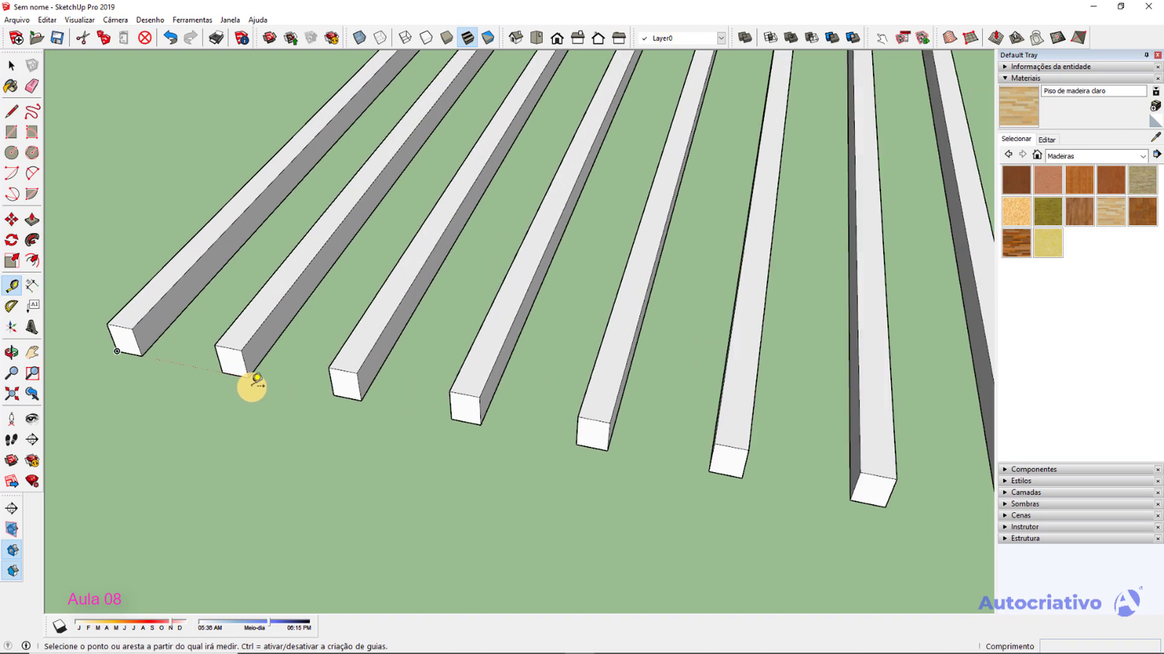
pyautogui.click(220, 359)
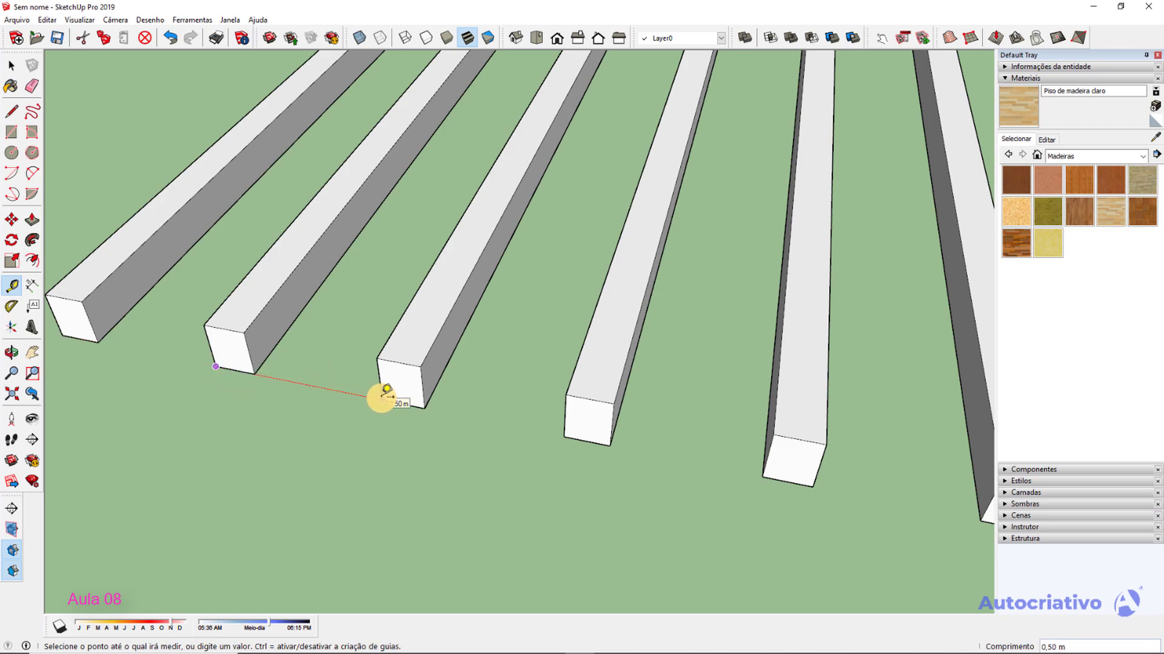
pyautogui.press('space')
pyautogui.scroll(-6, 382, 398)
pyautogui.moveTo(543, 496); pyautogui.dragTo(467, 403, button='middle')
pyautogui.scroll(5, 465, 400)
pyautogui.press('t')
pyautogui.scroll(2, 462, 398)
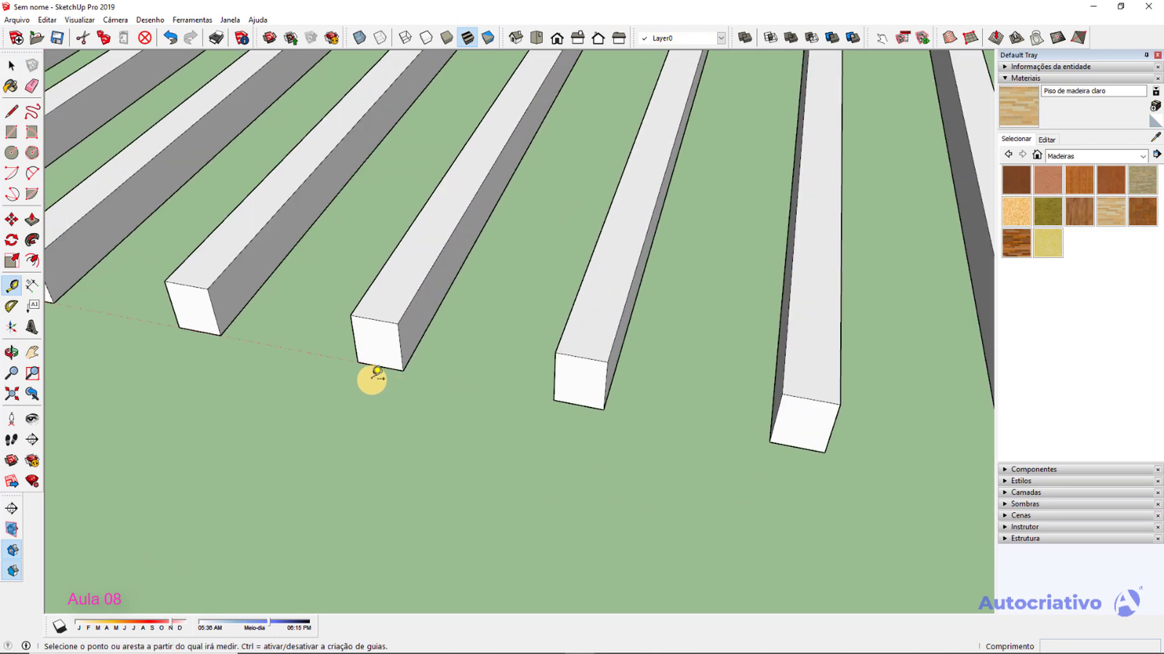
pyautogui.click(358, 362)
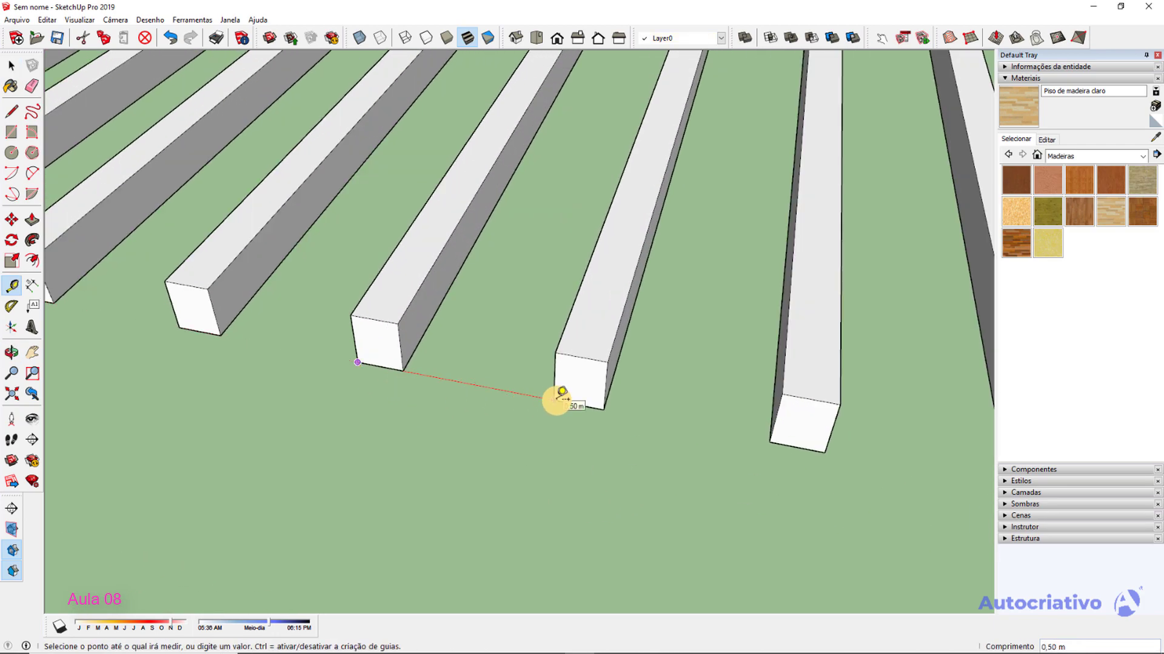
pyautogui.press('space')
pyautogui.scroll(-10, 551, 397)
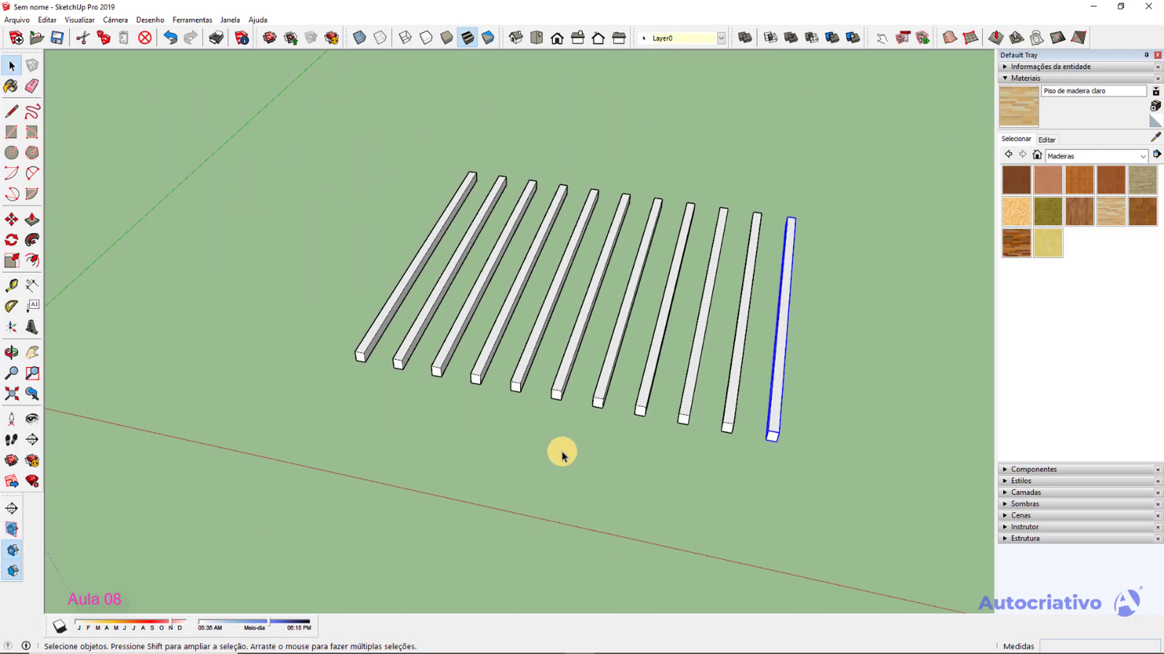
# Leave the last beam's group editing and undo the array and the first copy to keep only the original beam.
pyautogui.press('Return')
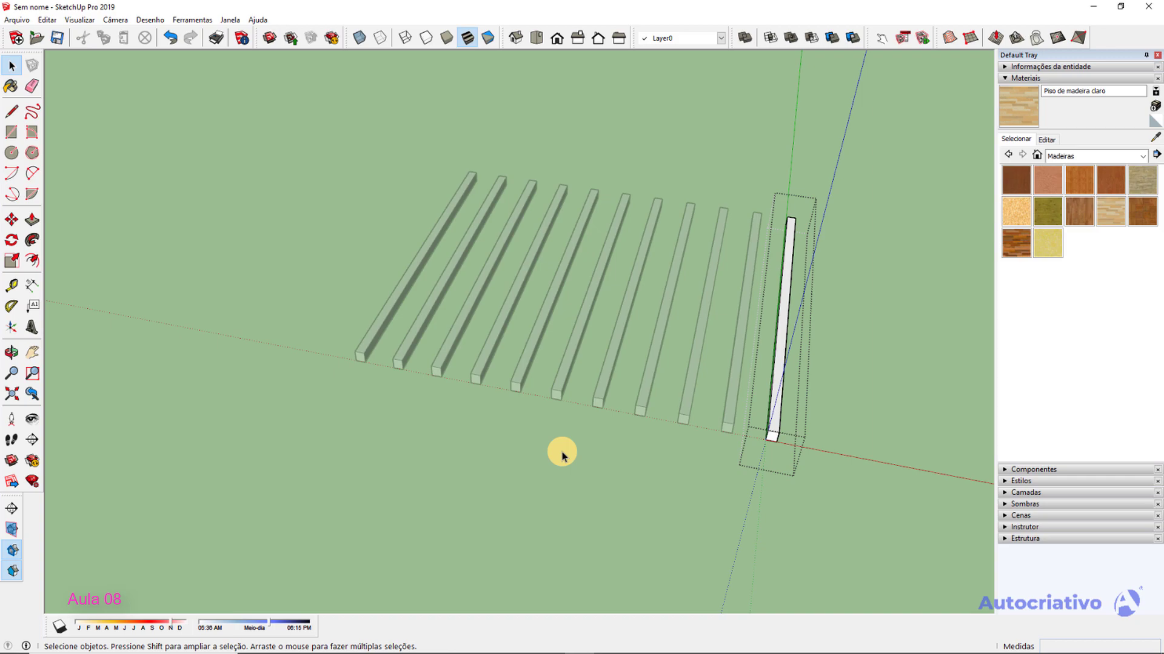
pyautogui.click(542, 452)
pyautogui.hotkey('ctrl', 'z')
pyautogui.hotkey('ctrl', 'z')
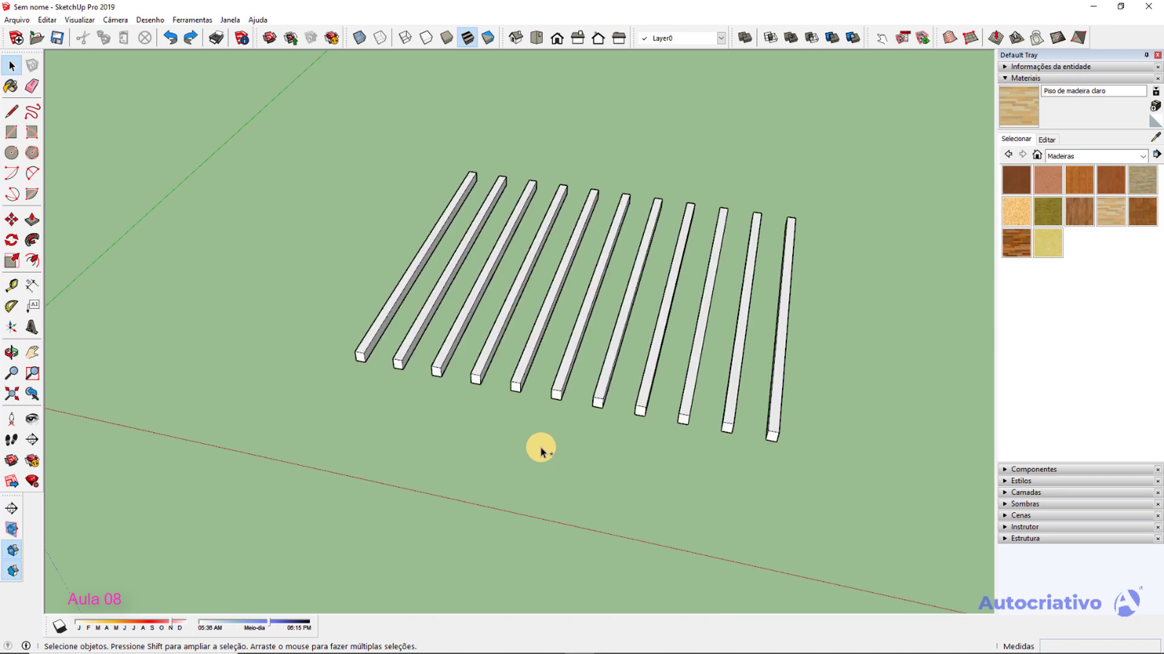
# Select the remaining original beam and work at its near end.
pyautogui.scroll(5, 359, 364)
pyautogui.click(360, 343)
pyautogui.scroll(6, 361, 346)
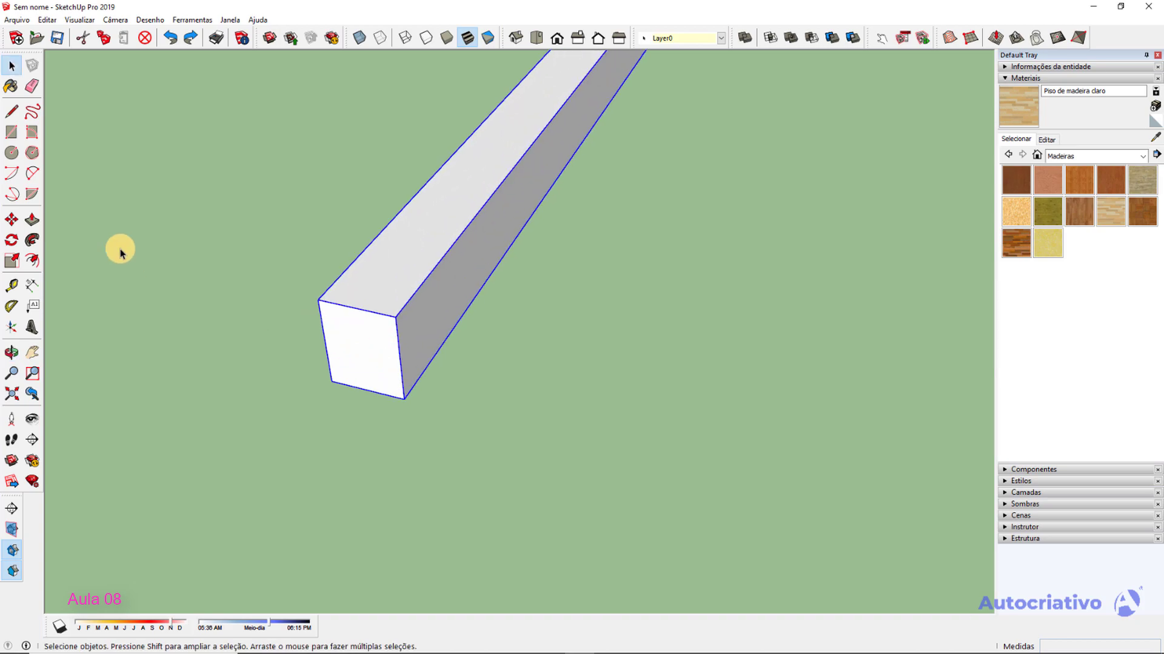
pyautogui.click(11, 219)
pyautogui.click(329, 381)
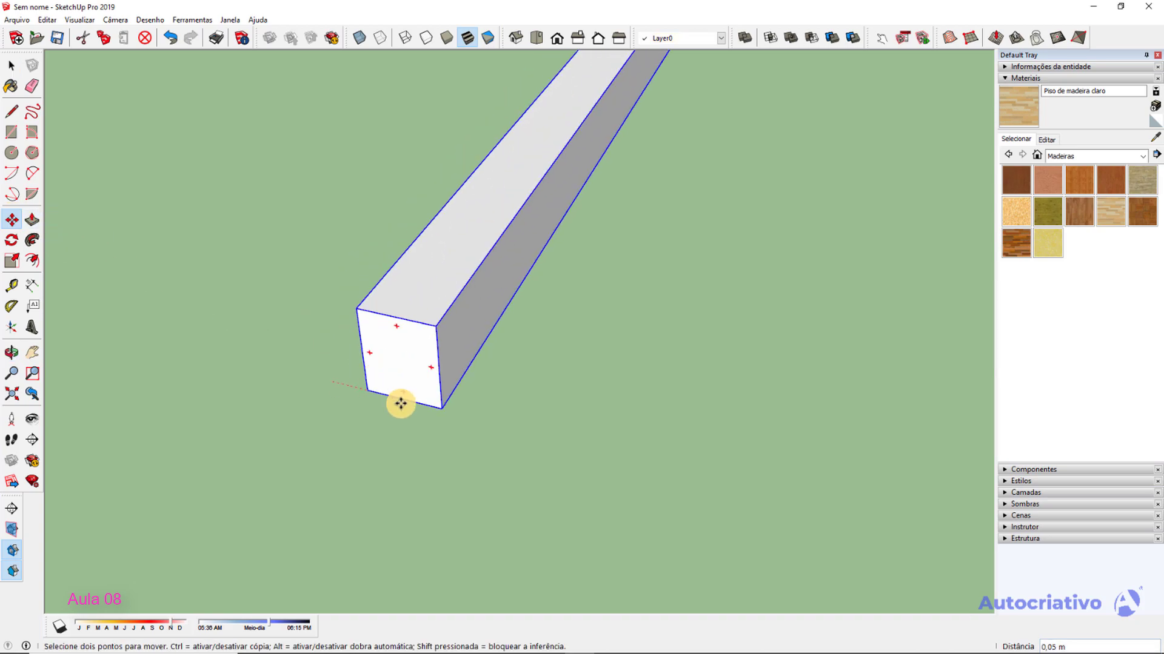
pyautogui.press('ctrl')
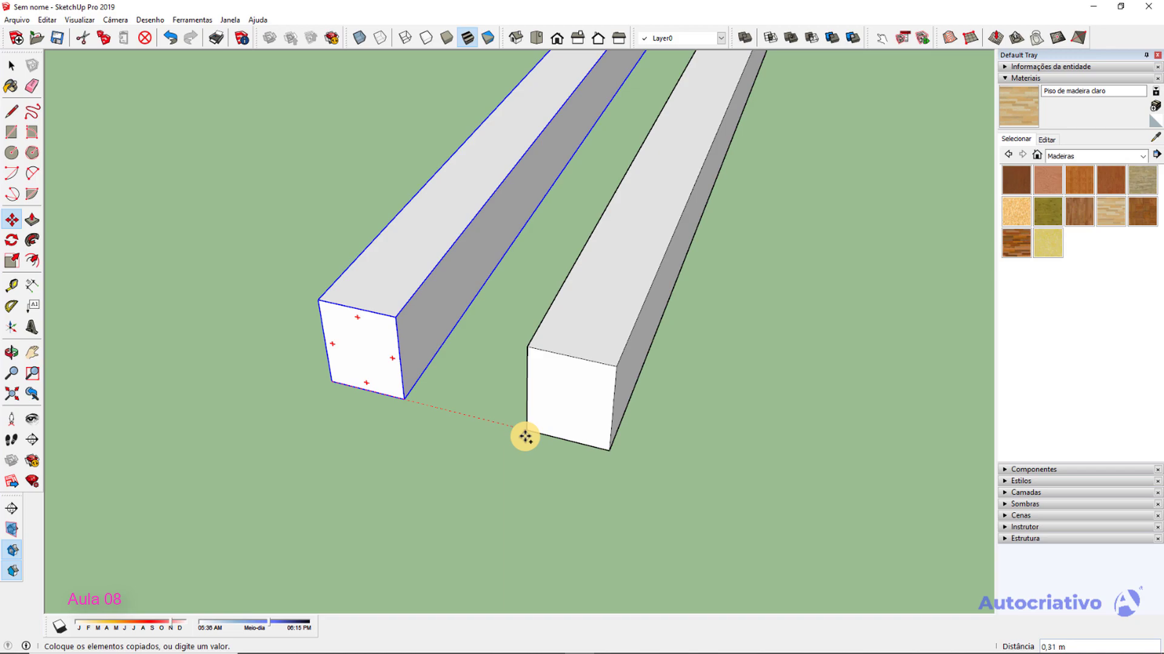
pyautogui.press('space')
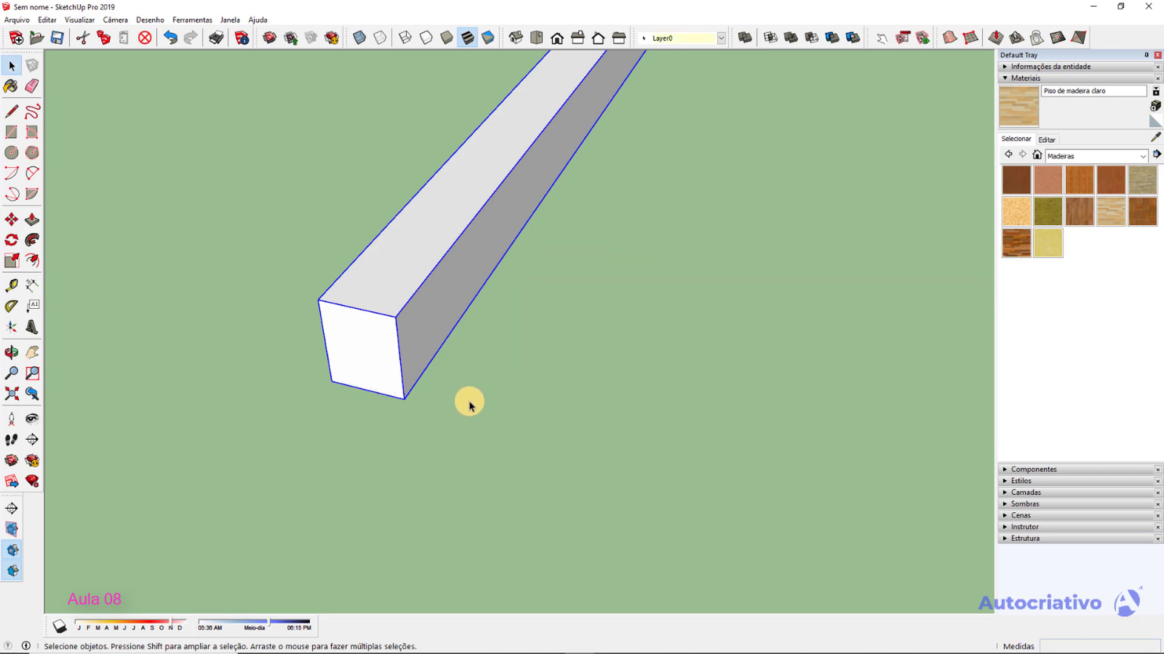
pyautogui.press('m')
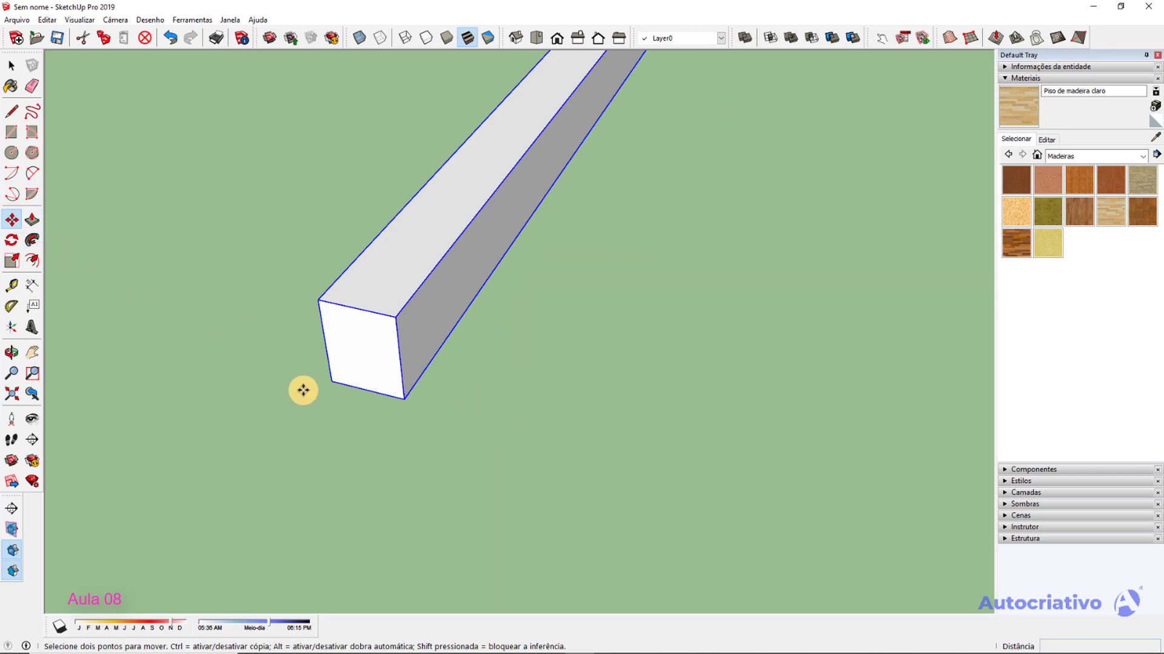
pyautogui.click(331, 381)
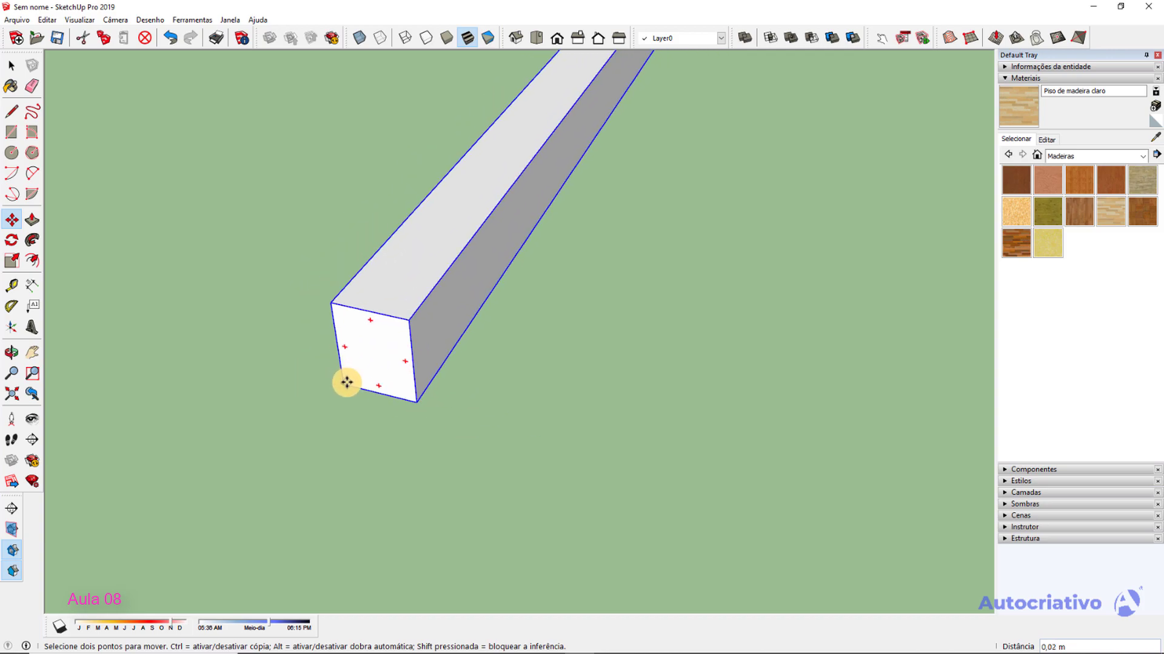
pyautogui.press('space')
# Copy the selected beam 0,5 m along the red axis, starting from the lower corner of its near end.
pyautogui.press('m')
pyautogui.press('ctrl')
pyautogui.click(332, 381)
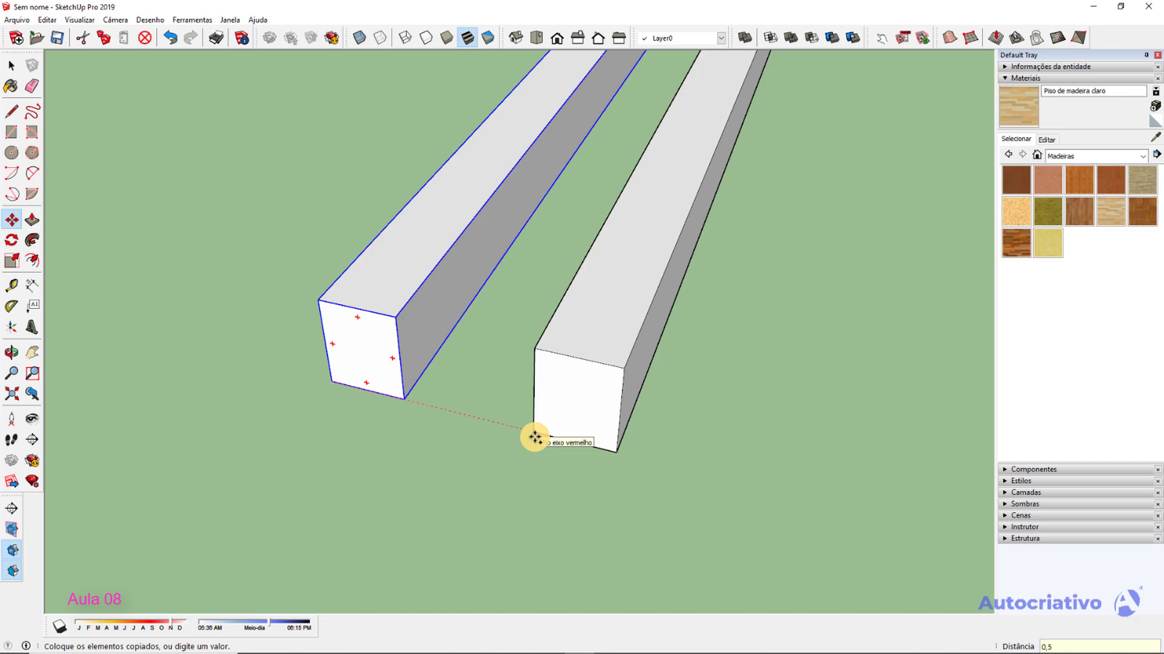
pyautogui.write('0,5')
pyautogui.press('Return')
# Multiply the 0,5 m beam copy into a linear array using x15.
pyautogui.scroll(-5, 582, 424)
pyautogui.moveTo(584, 432); pyautogui.dragTo(672, 434, button='middle')
pyautogui.keyDown('shift'); pyautogui.moveTo(673, 433); pyautogui.dragTo(534, 416, button='middle'); pyautogui.keyUp('shift')
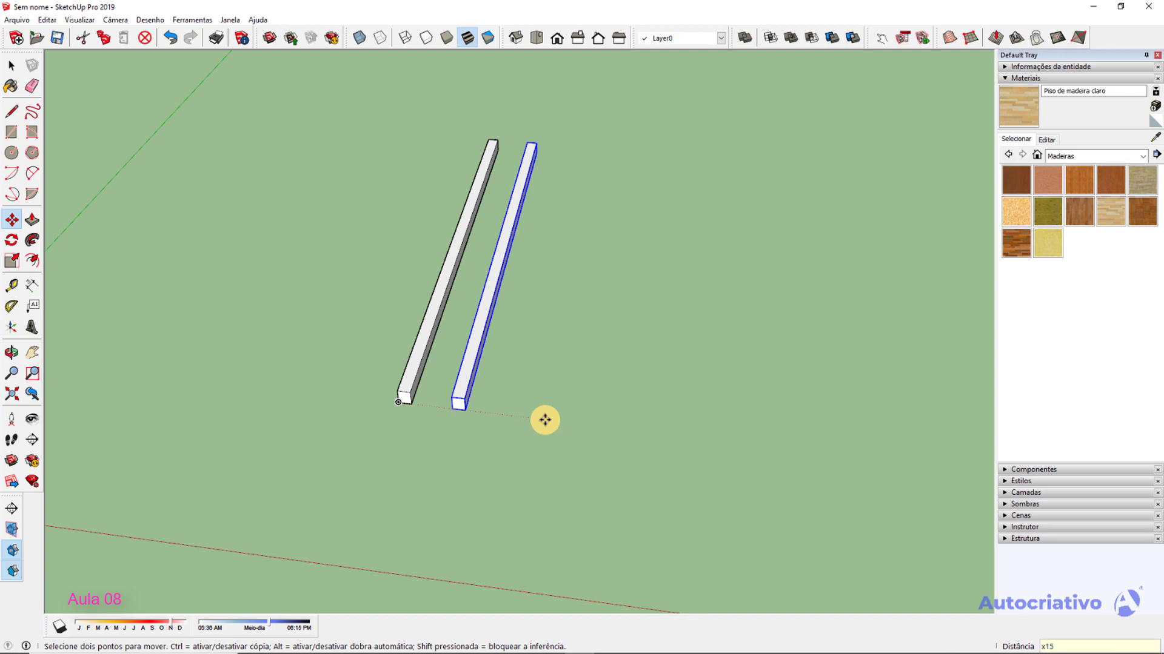
pyautogui.press('Return')
pyautogui.scroll(-4, 544, 420)
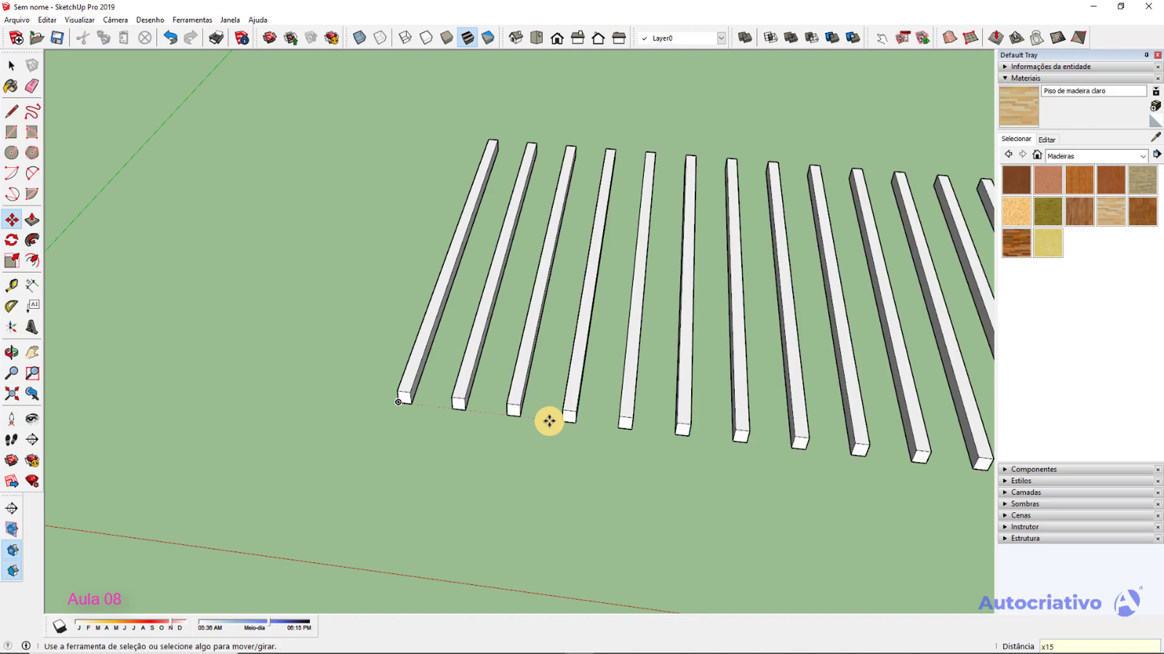
pyautogui.moveTo(696, 441); pyautogui.dragTo(462, 410, button='middle')
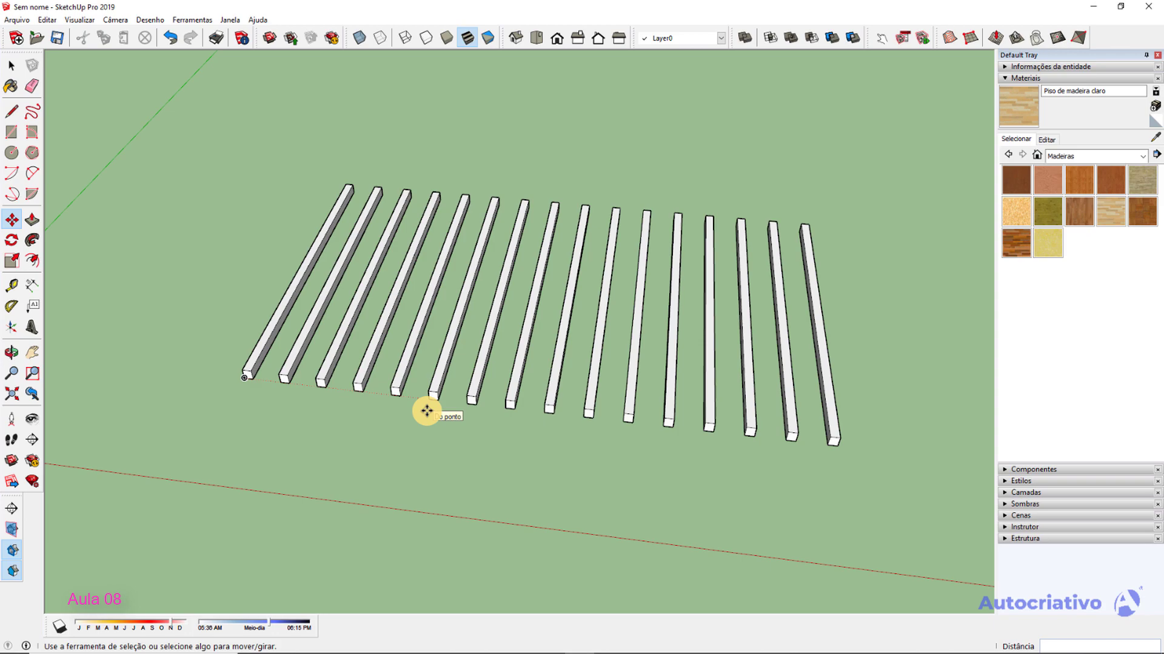
# Try different multipliers on the same beam array, entering x10, x5 and x20 in turn.
pyautogui.press('Return')
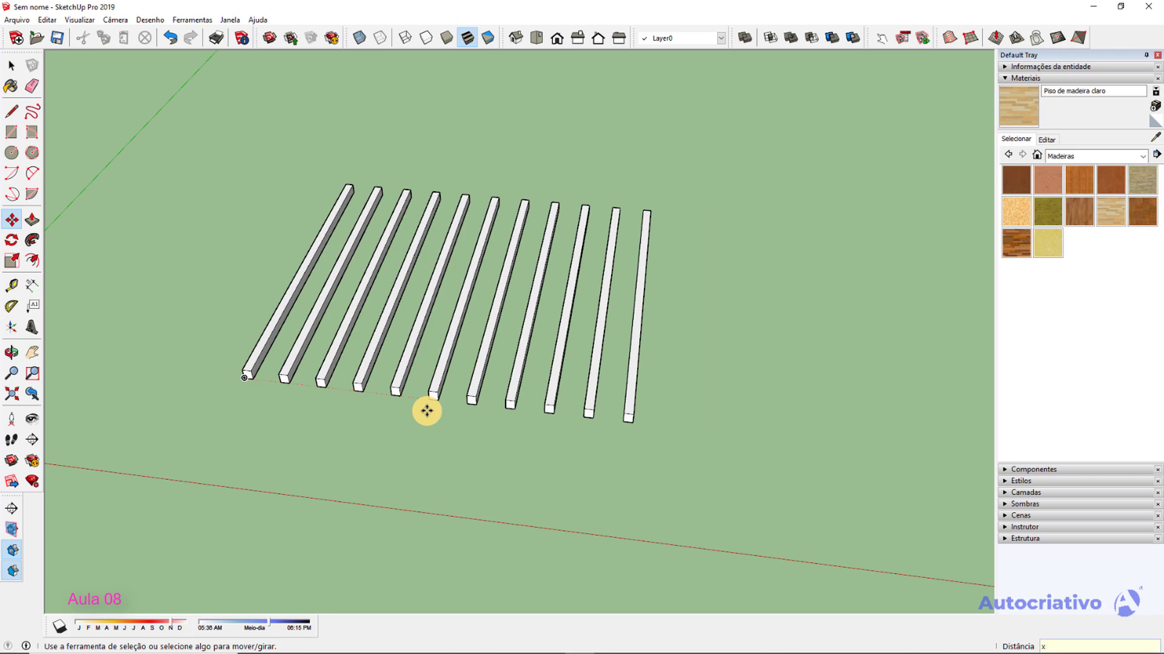
pyautogui.press('Return')
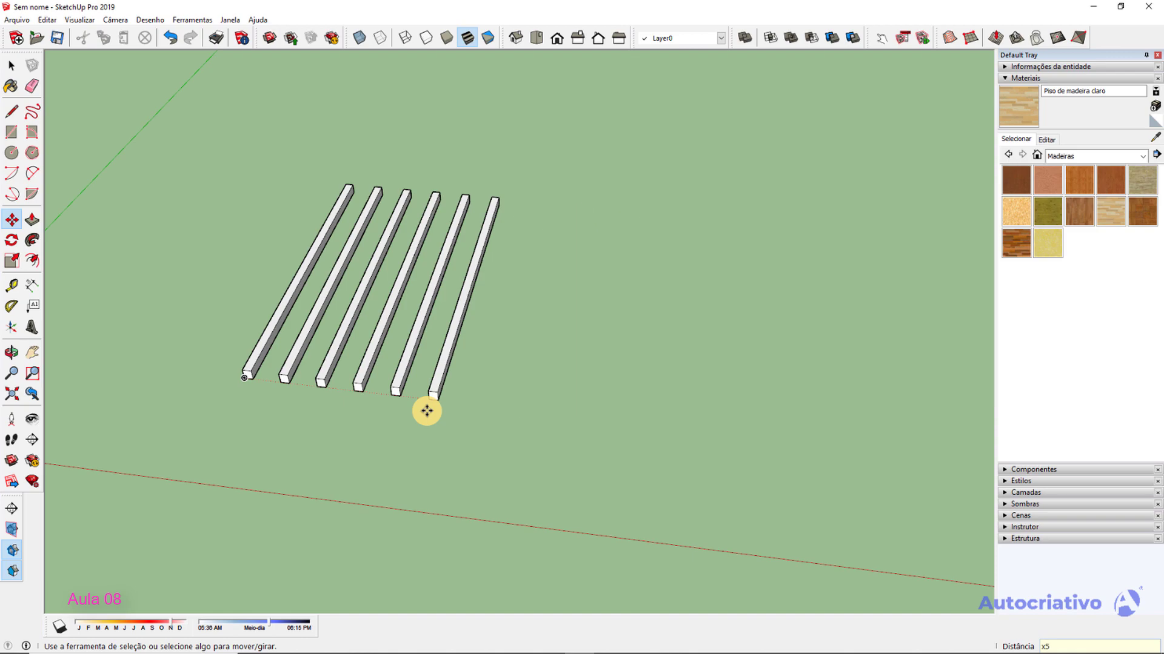
pyautogui.press('Return')
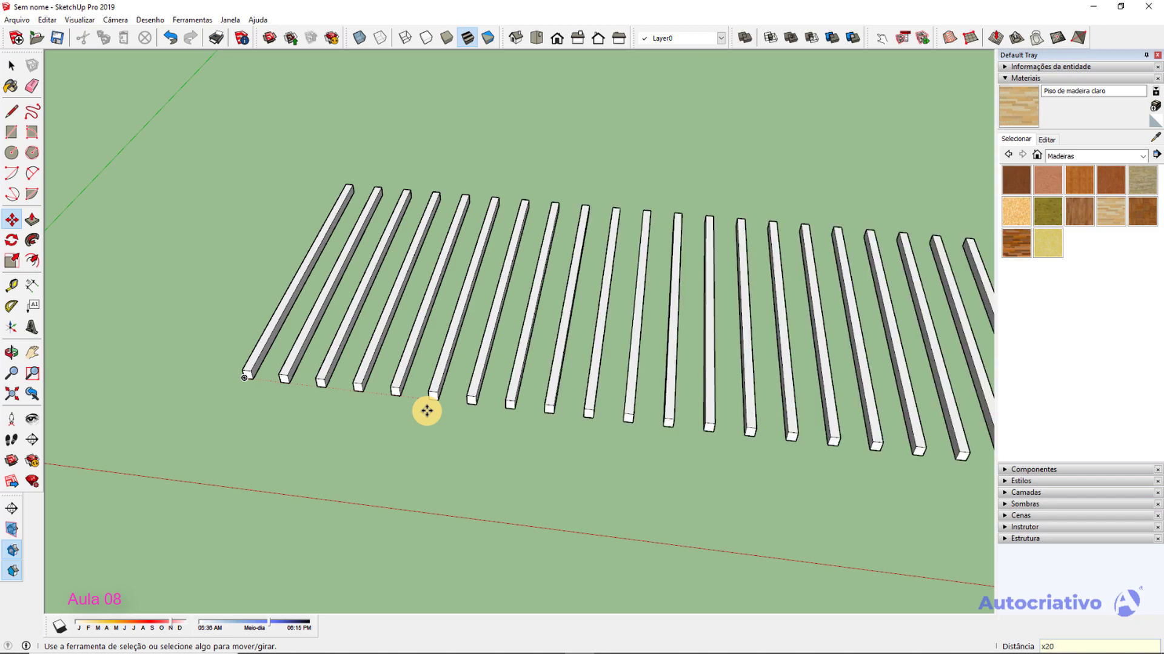
pyautogui.press('space')
# Delete the stray geometry beyond the array and all beam copies, keeping only the original beam.
pyautogui.scroll(-5, 504, 425)
pyautogui.keyDown('shift'); pyautogui.moveTo(526, 422); pyautogui.dragTo(419, 390, button='middle'); pyautogui.keyUp('shift')
pyautogui.scroll(2, 503, 363)
pyautogui.scroll(-2, 696, 354)
pyautogui.scroll(-1, 696, 354)
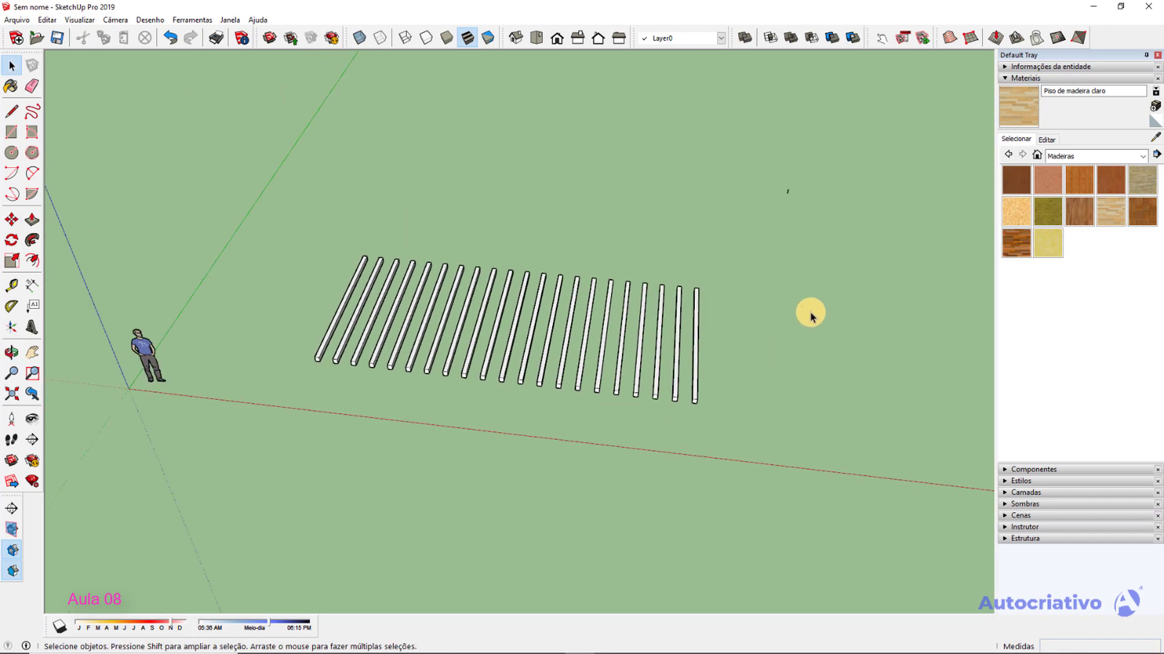
pyautogui.moveTo(846, 331); pyautogui.dragTo(764, 163)
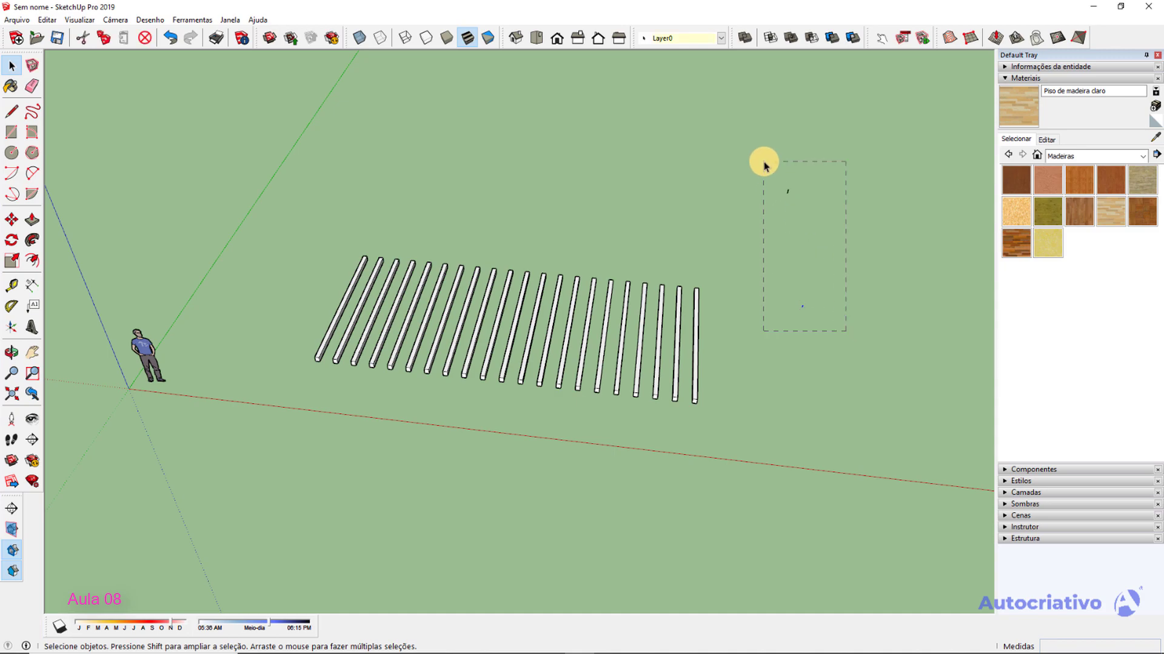
pyautogui.click(763, 162)
pyautogui.scroll(2, 697, 364)
pyautogui.moveTo(726, 380); pyautogui.dragTo(271, 265)
pyautogui.press('Delete')
# Draw a 10 m line along the red axis from the lower corner of the beam's near end.
pyautogui.moveTo(270, 265); pyautogui.dragTo(424, 364, button='middle')
pyautogui.press('l')
pyautogui.scroll(2, 366, 412)
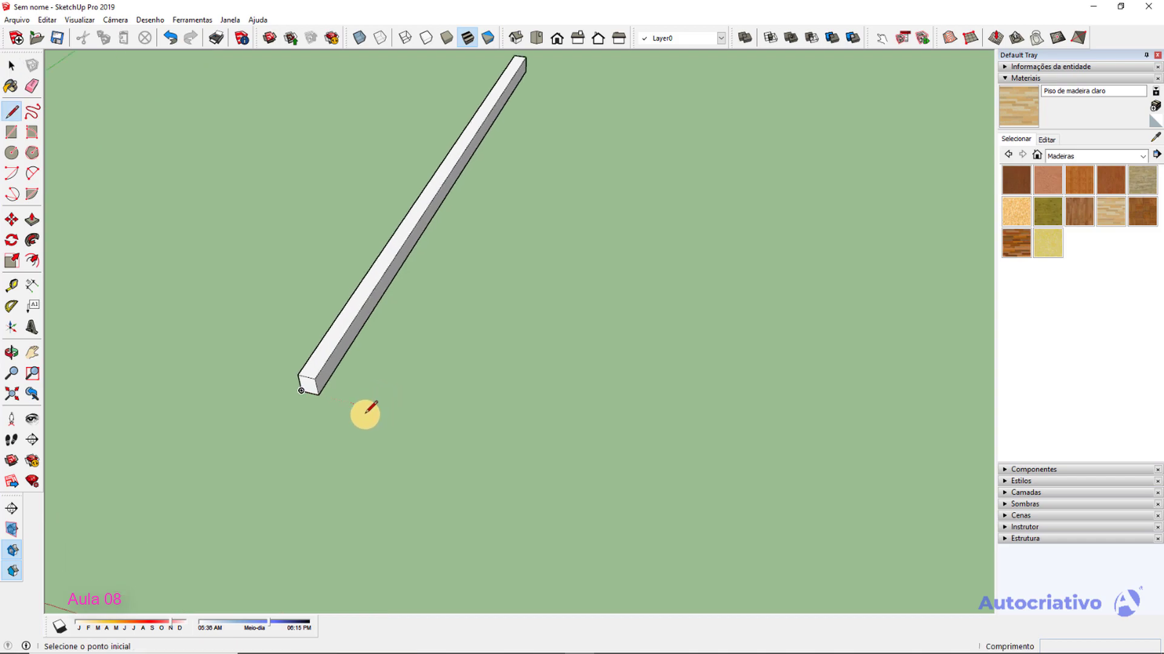
pyautogui.scroll(1, 368, 410)
pyautogui.click(279, 383)
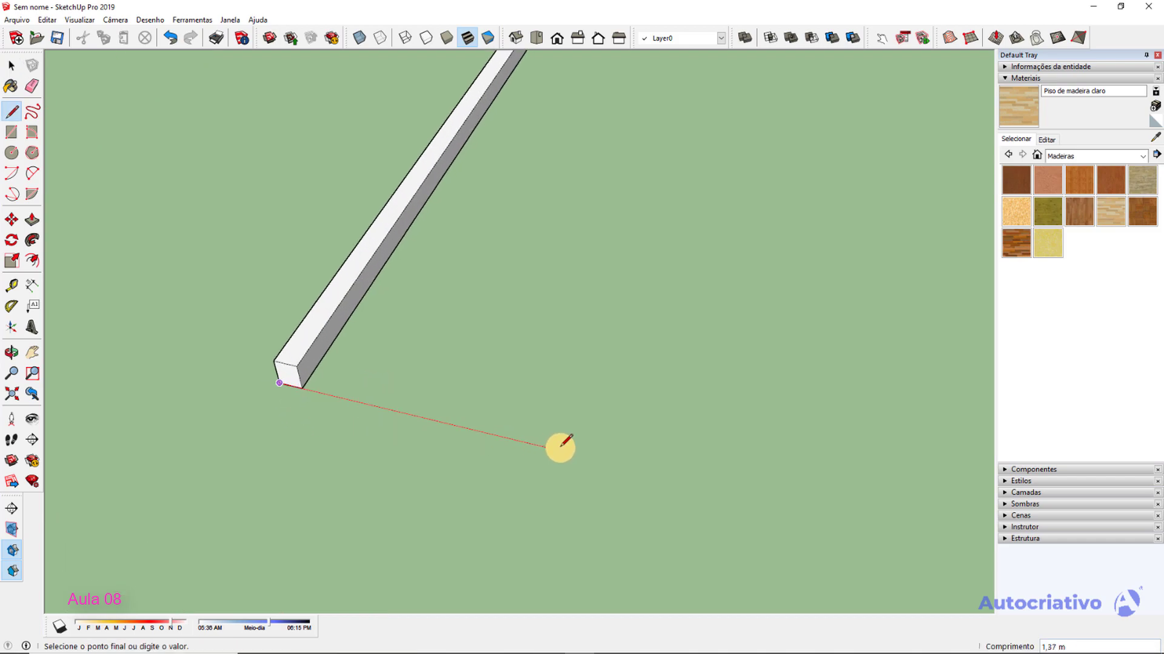
pyautogui.write('10')
pyautogui.press('Return')
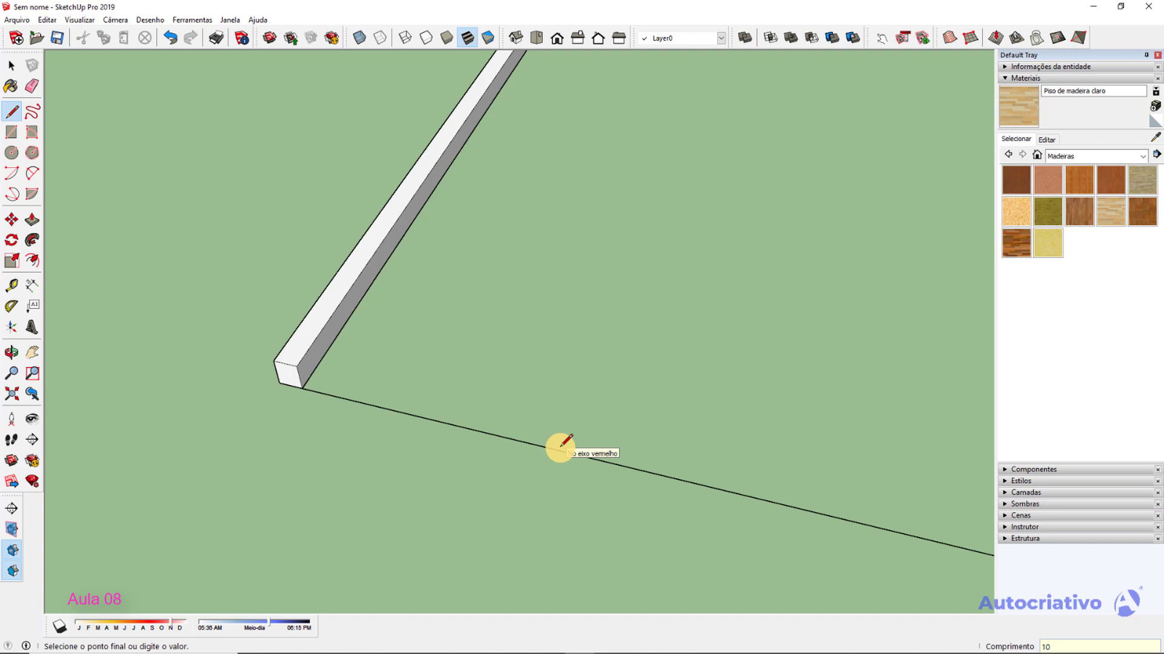
pyautogui.press('space')
# Copy the beam by its lower near-end corner to the far endpoint of the 10 m line.
pyautogui.scroll(-6, 605, 337)
pyautogui.scroll(3, 380, 293)
pyautogui.moveTo(381, 293); pyautogui.dragTo(363, 272, button='middle')
pyautogui.click(363, 280)
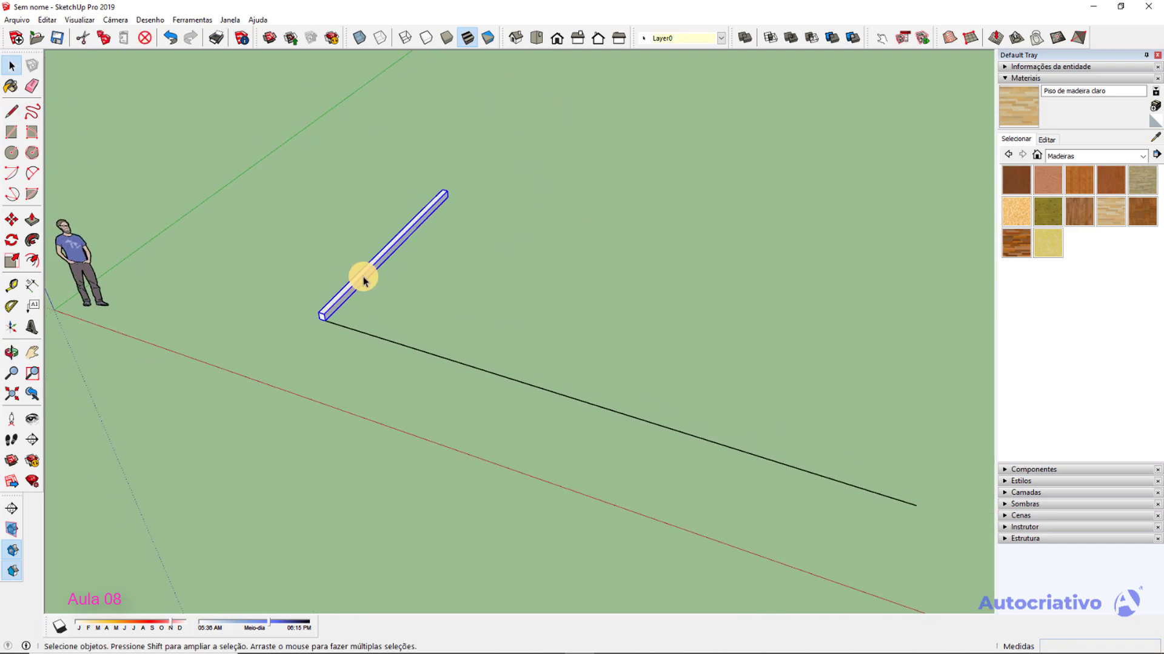
pyautogui.press('m')
pyautogui.scroll(5, 325, 327)
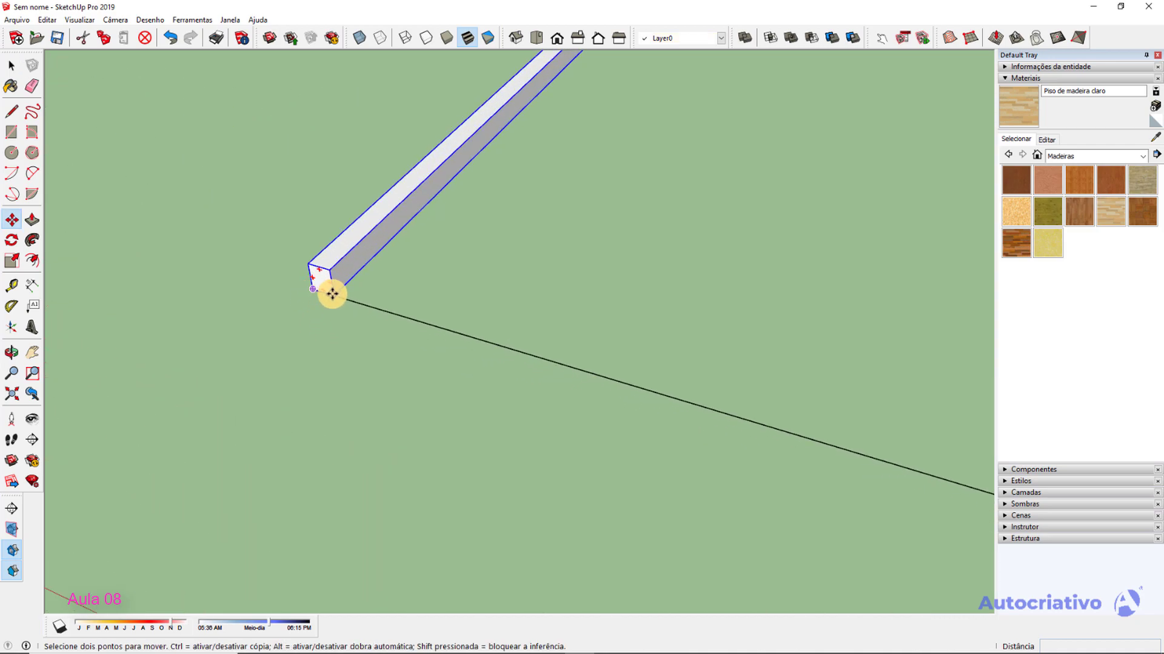
pyautogui.click(333, 293)
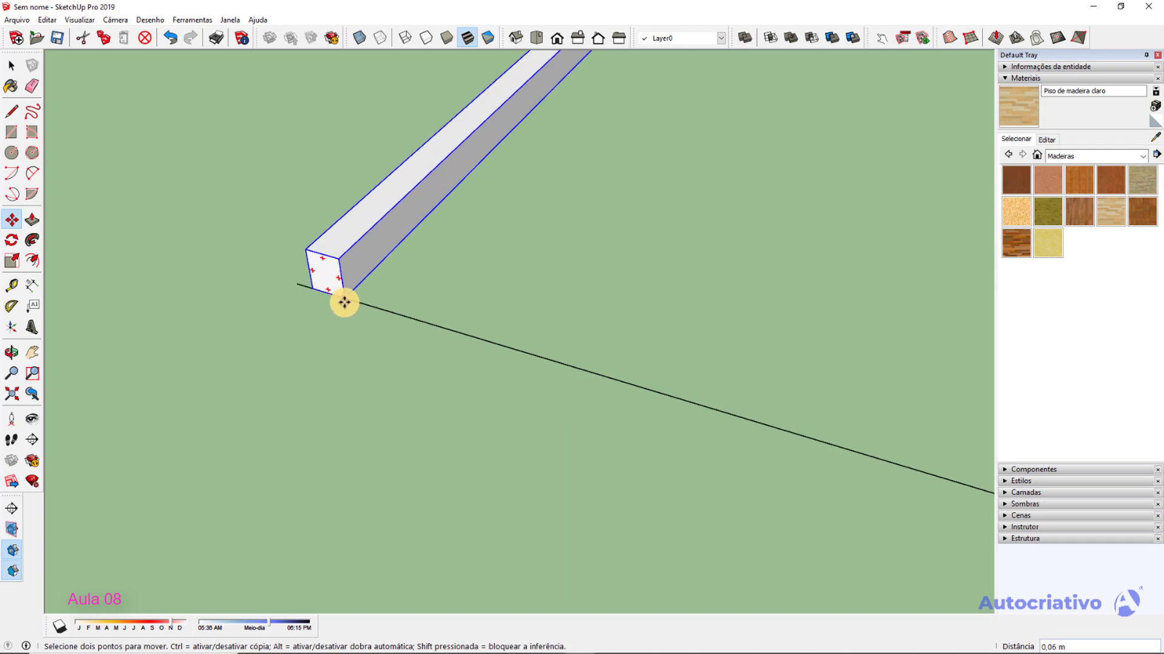
pyautogui.scroll(-6, 364, 312)
pyautogui.moveTo(559, 372); pyautogui.dragTo(249, 304, button='middle')
pyautogui.scroll(-1, 187, 283)
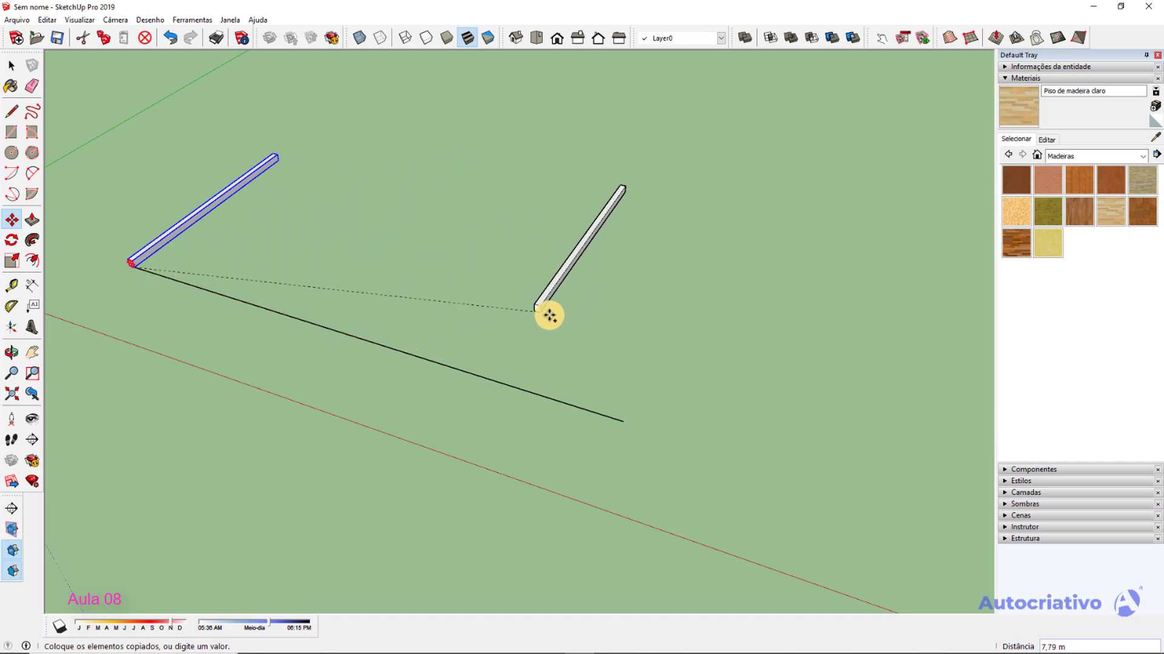
pyautogui.click(624, 422)
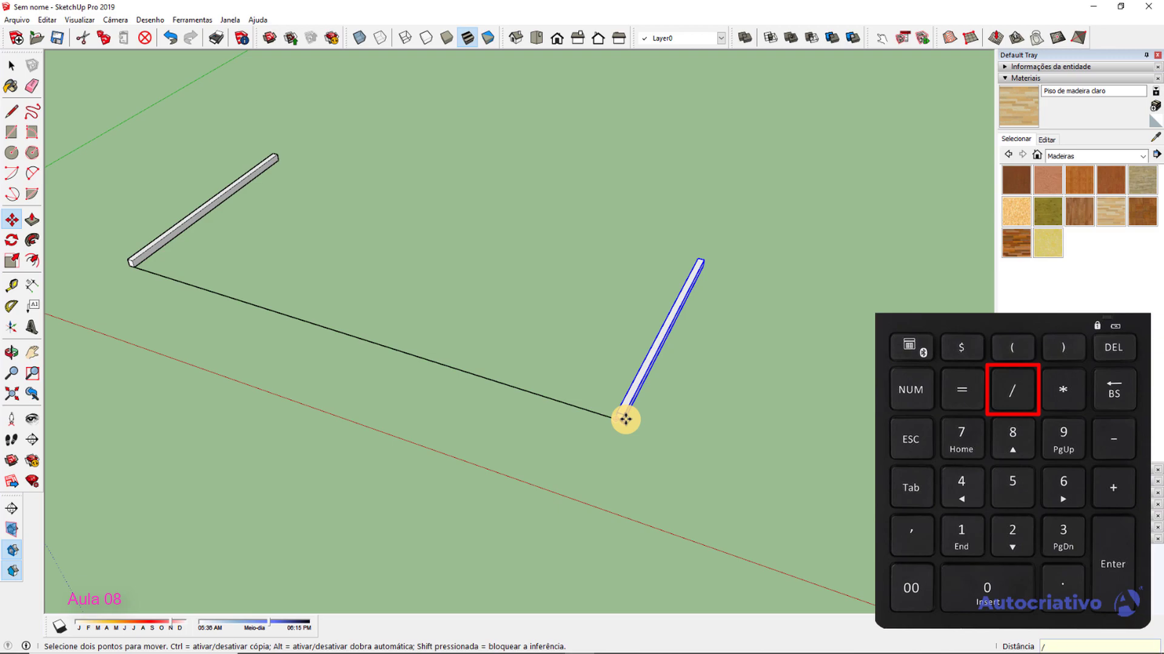
# Divide the distance between the original beam and its copy into an evenly spaced array using /5.
pyautogui.click(624, 417)
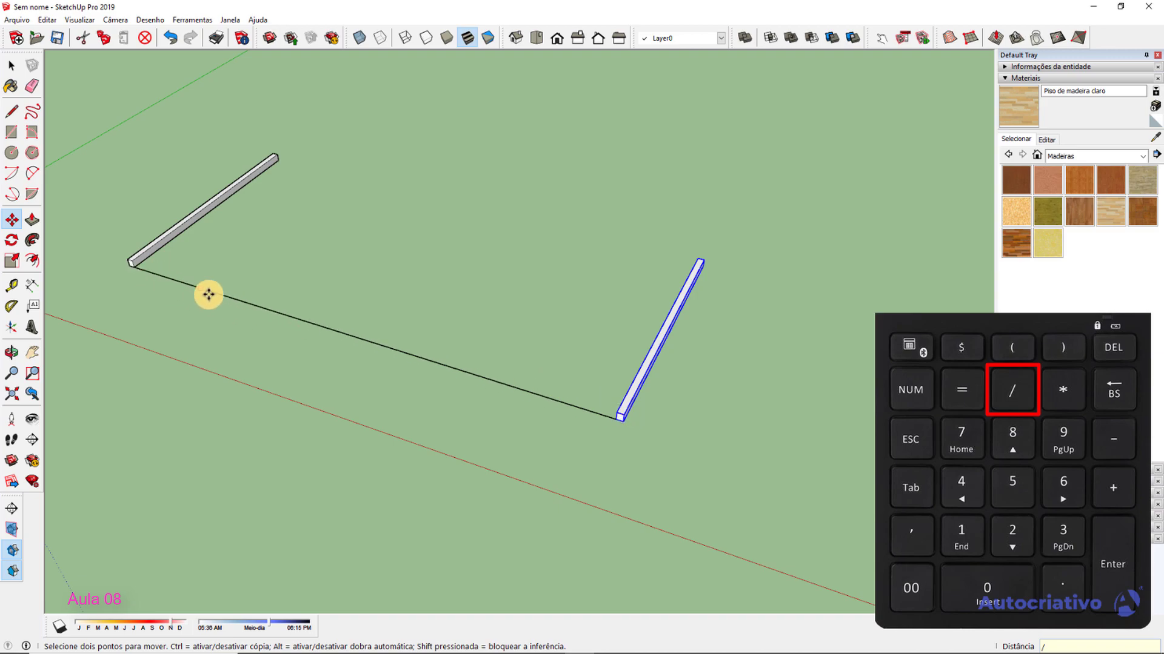
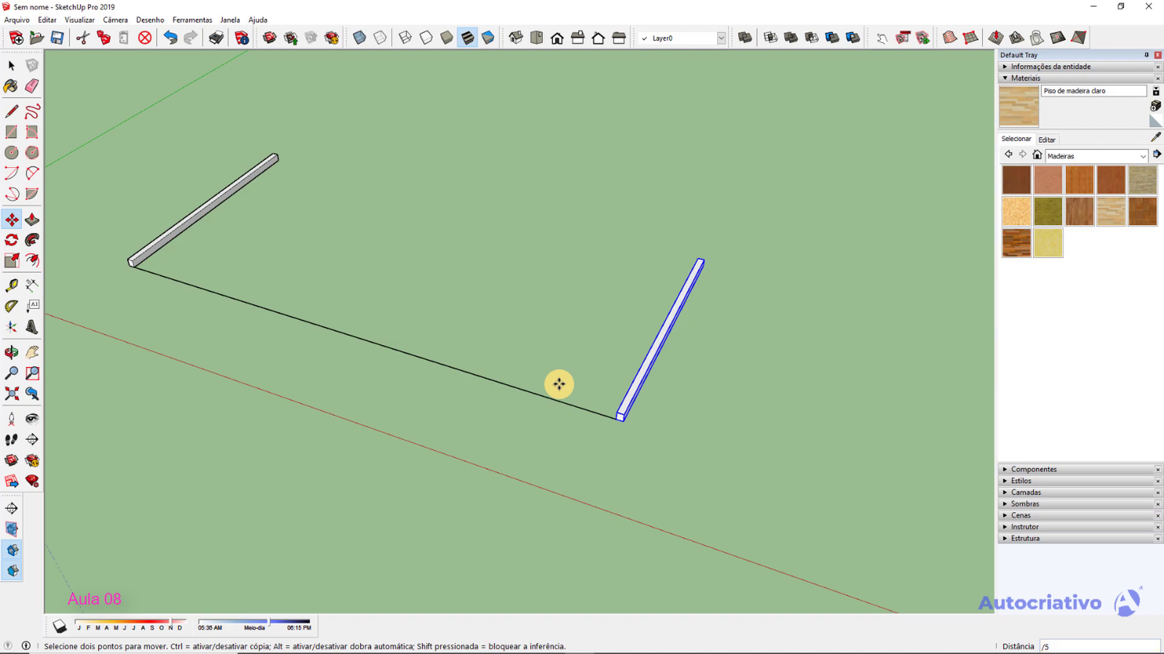
pyautogui.press('Return')
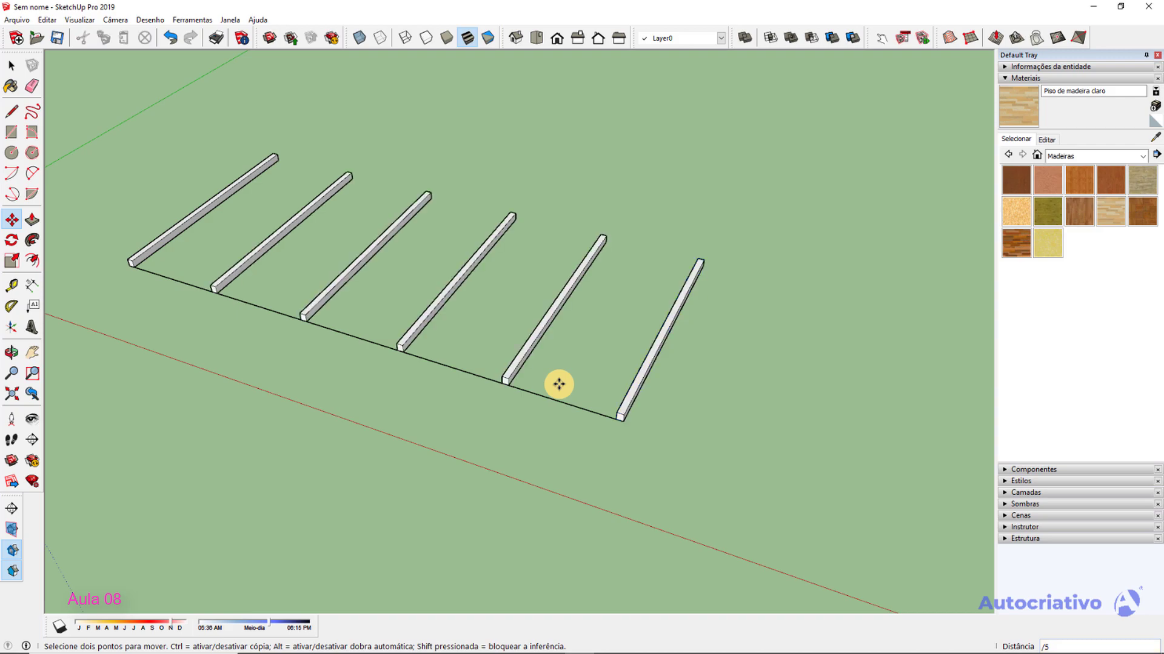
pyautogui.press('space')
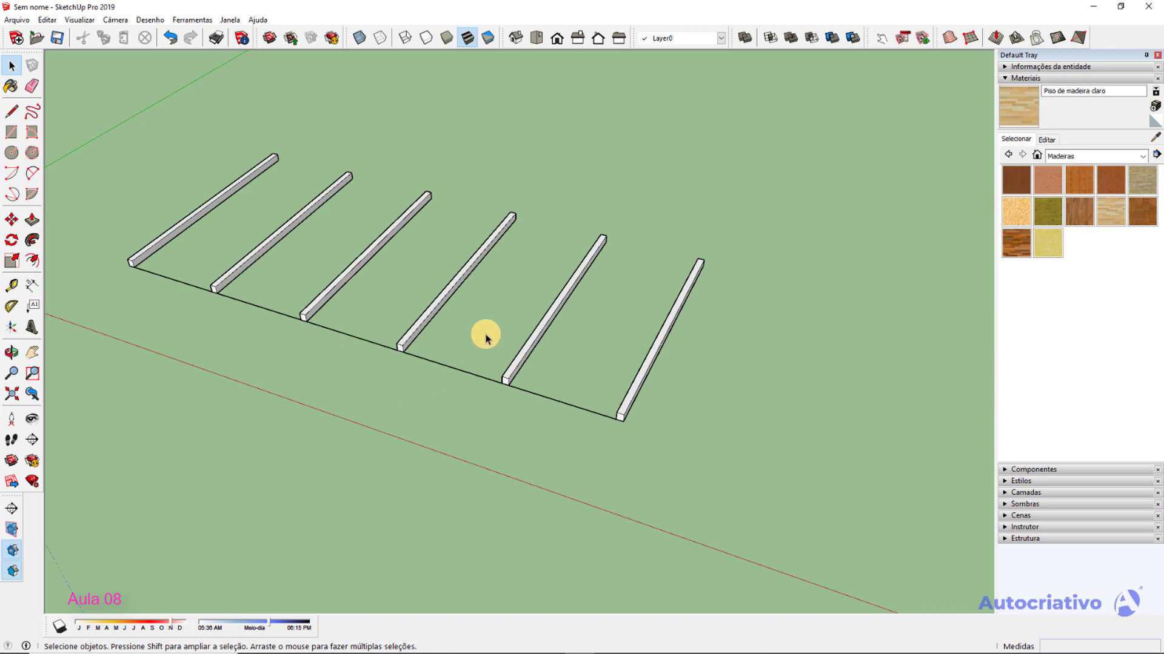
# Select the array's beams one after another to count the copies, and clear the selection.
pyautogui.scroll(1, 558, 408)
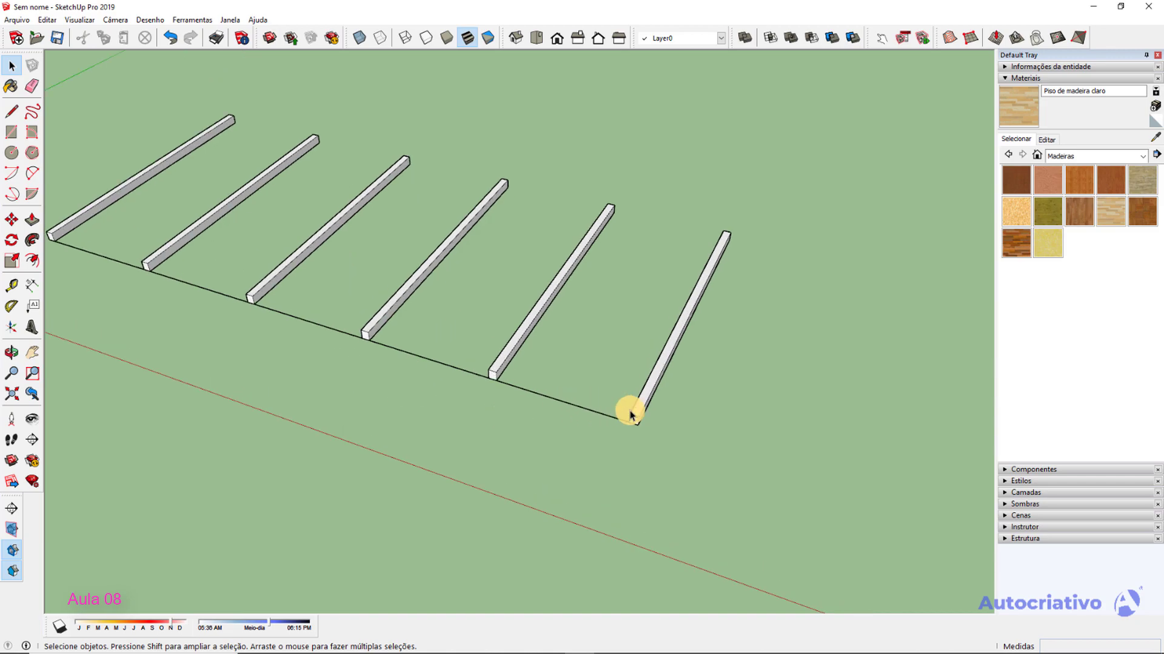
pyautogui.click(636, 416)
pyautogui.click(500, 364)
pyautogui.click(367, 327)
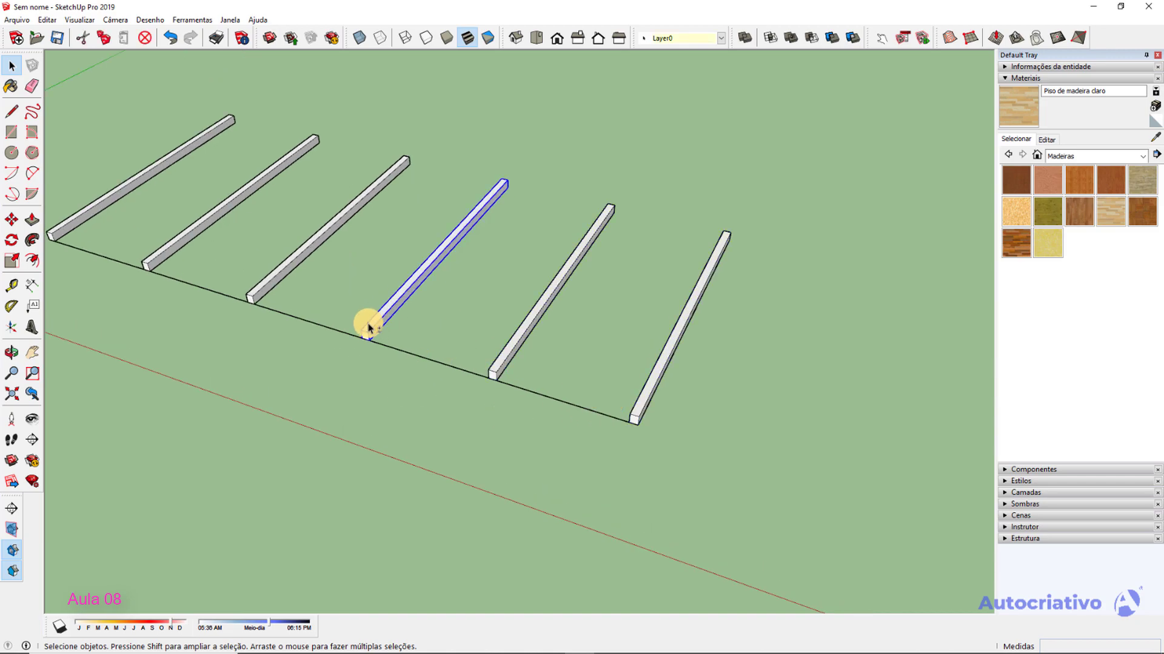
pyautogui.keyDown('shift'); pyautogui.moveTo(367, 328); pyautogui.dragTo(554, 325, button='middle'); pyautogui.keyUp('shift')
pyautogui.click(492, 308)
pyautogui.click(390, 264)
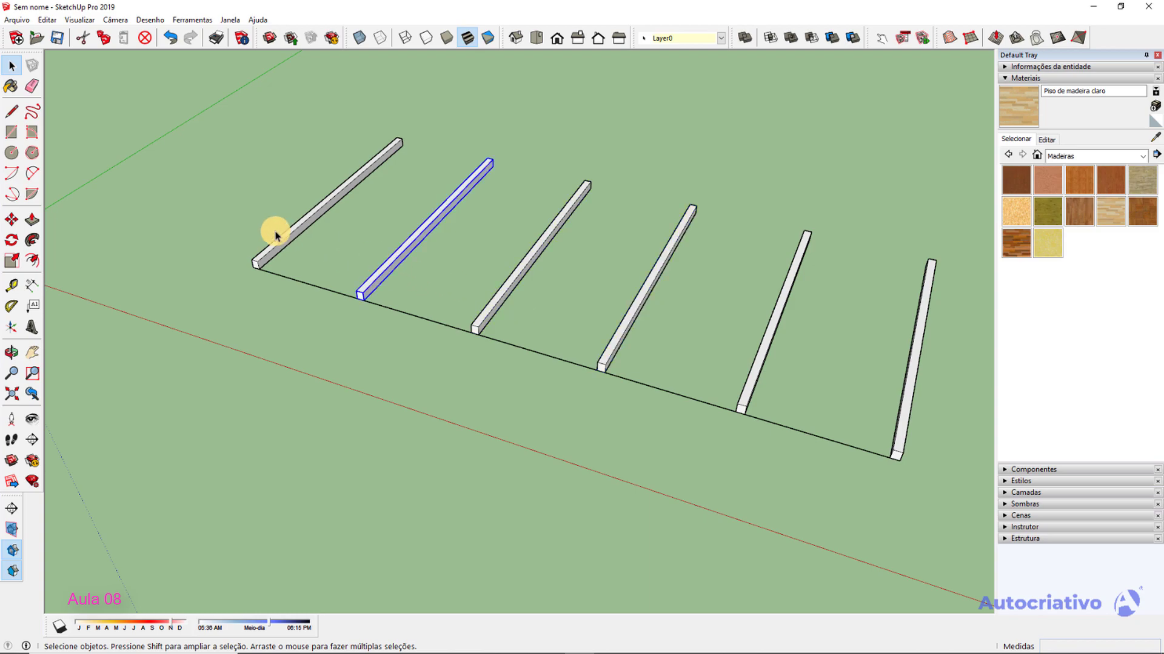
pyautogui.click(350, 364)
# Measure the spacing between the corresponding lower corners of two neighbouring beams in the divided array.
pyautogui.moveTo(478, 375); pyautogui.dragTo(496, 381, button='middle')
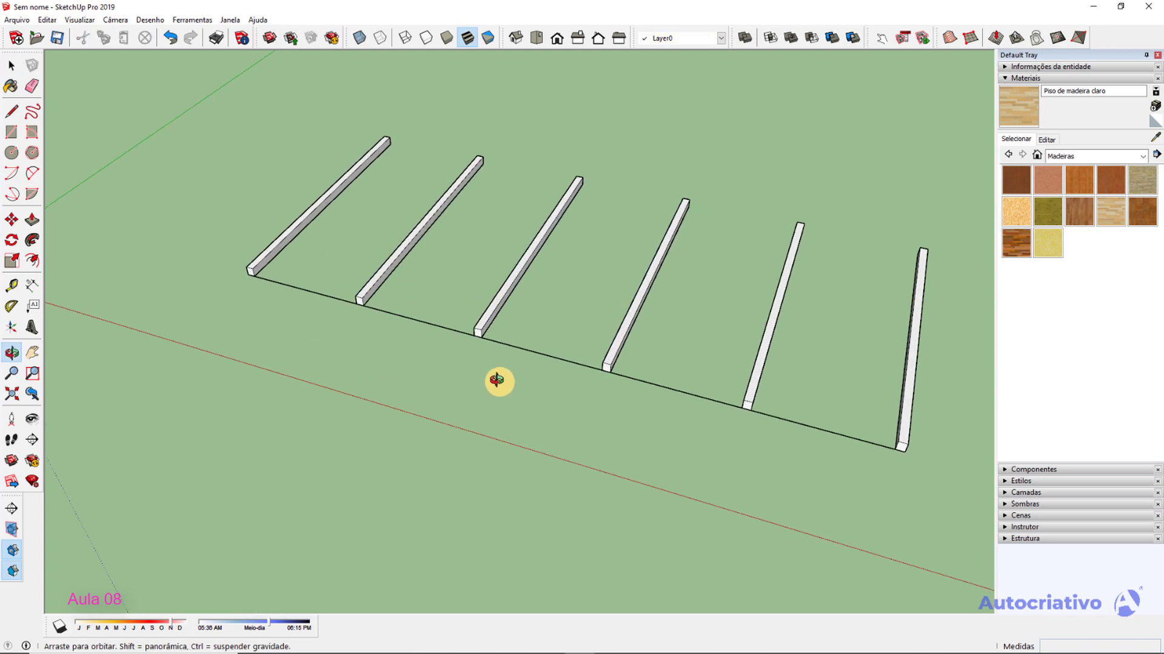
pyautogui.scroll(10, 285, 303)
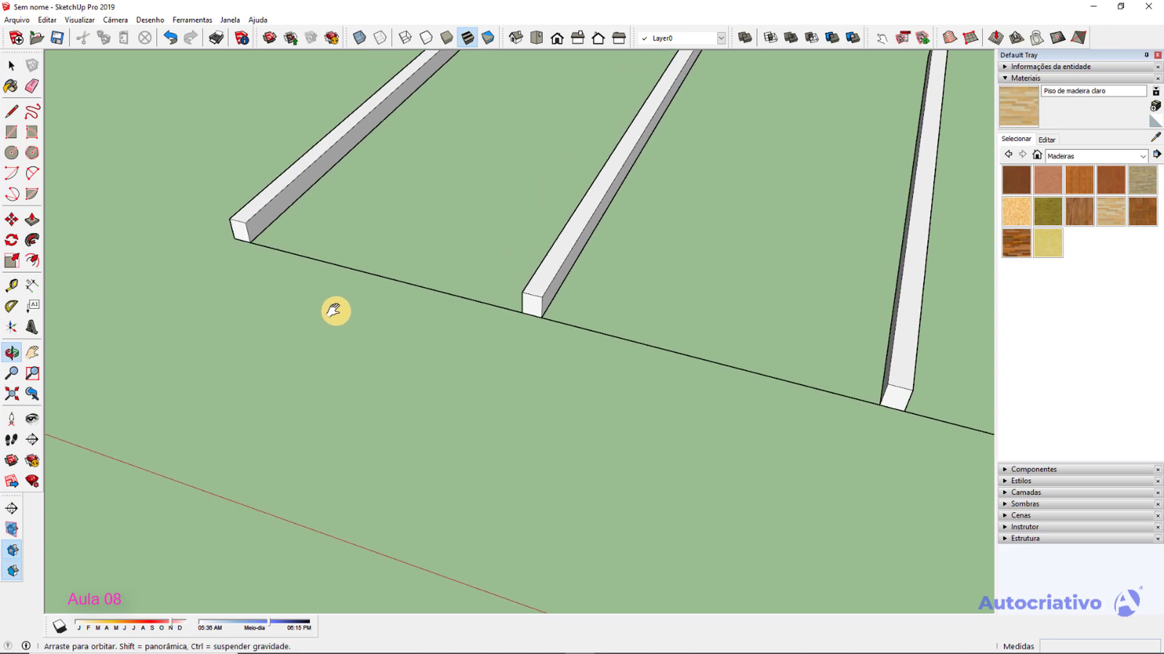
pyautogui.press('t')
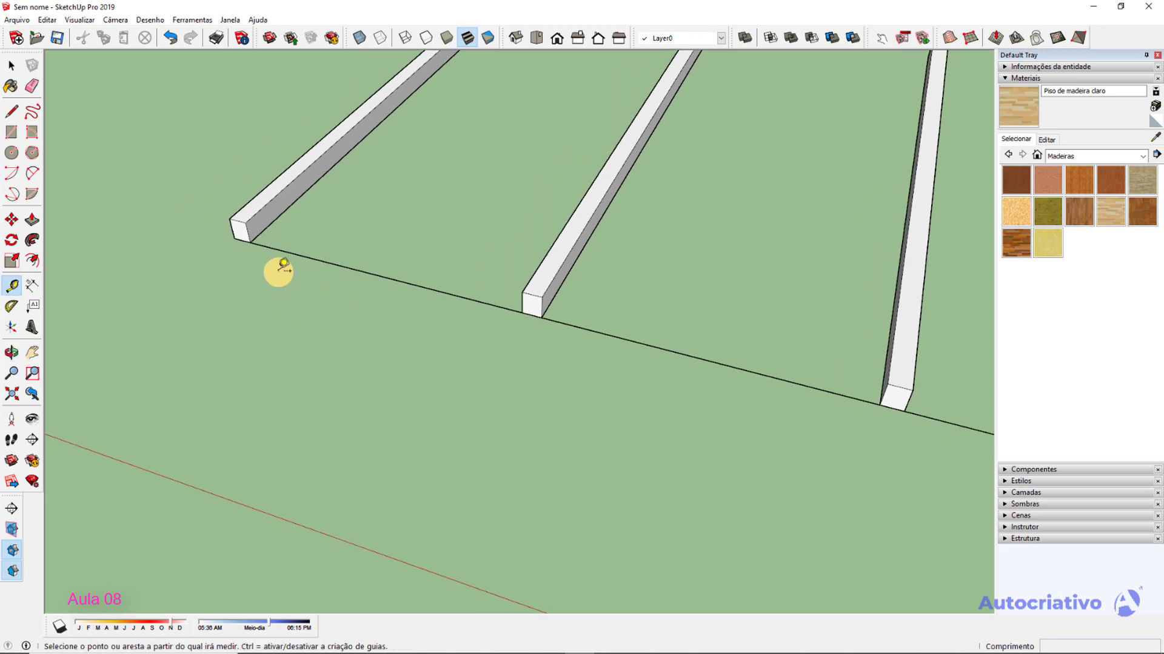
pyautogui.click(250, 242)
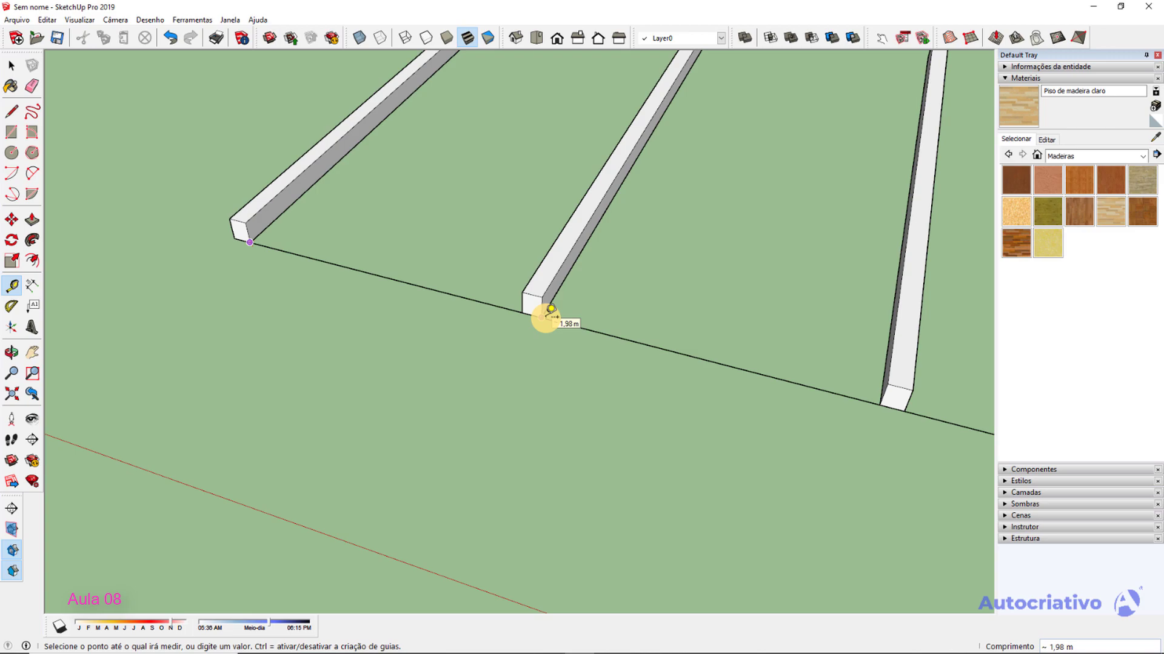
pyautogui.scroll(-6, 582, 340)
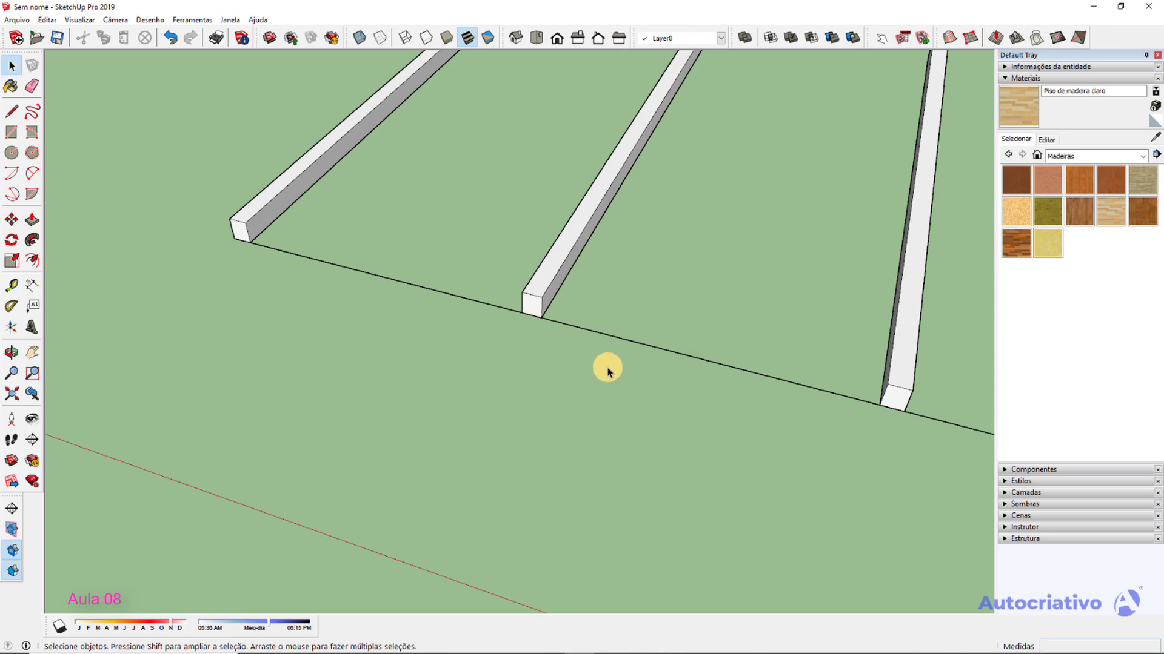
# Measure from the fifth beam's lower near-end corner to the last beam's near end along the line.
pyautogui.moveTo(618, 376)
pyautogui.mouseDown(button='middle')
pyautogui.moveTo(914, 448)
pyautogui.moveTo(608, 376)
pyautogui.mouseUp(button='middle')
pyautogui.scroll(5, 552, 379)
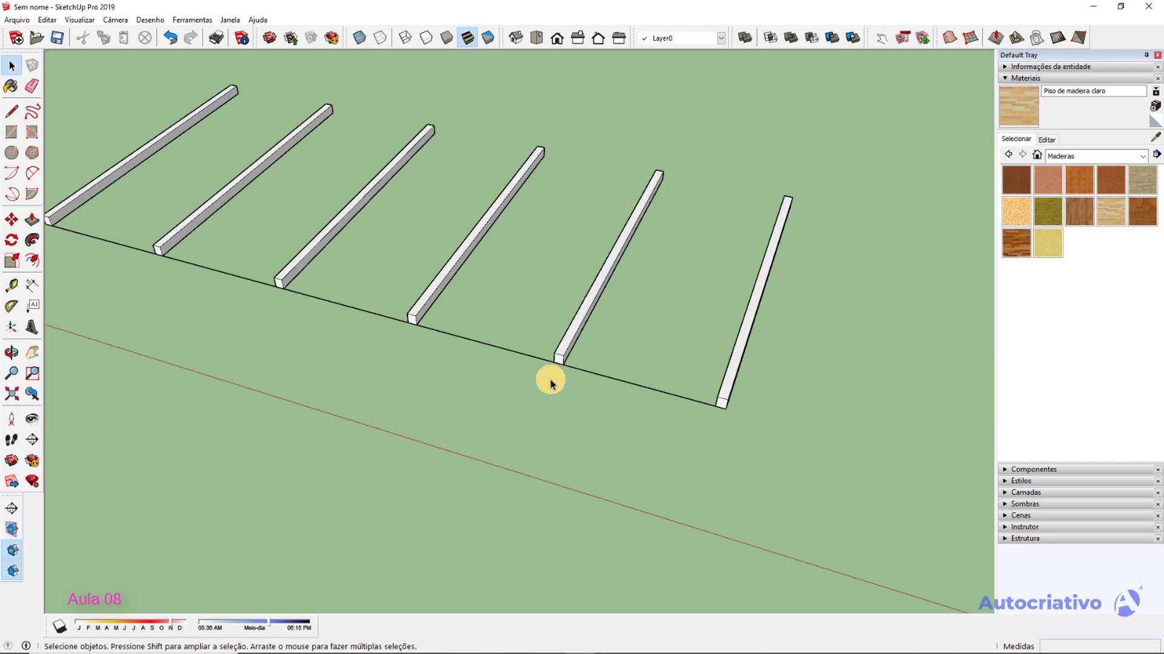
pyautogui.press('t')
pyautogui.click(556, 347)
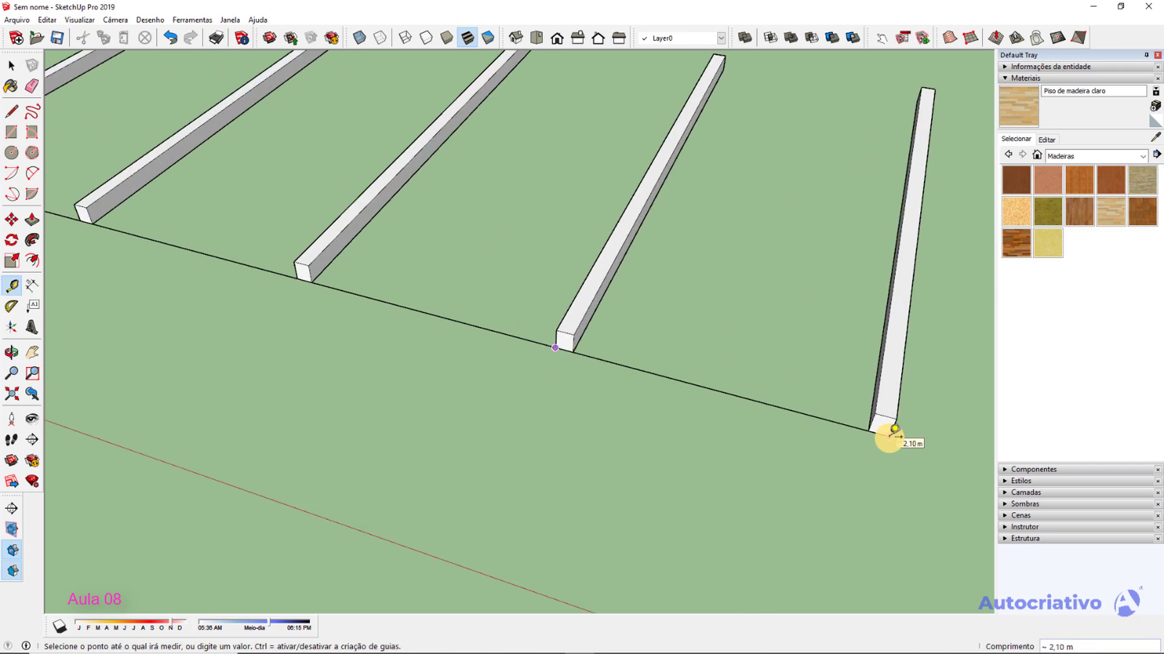
pyautogui.press('space')
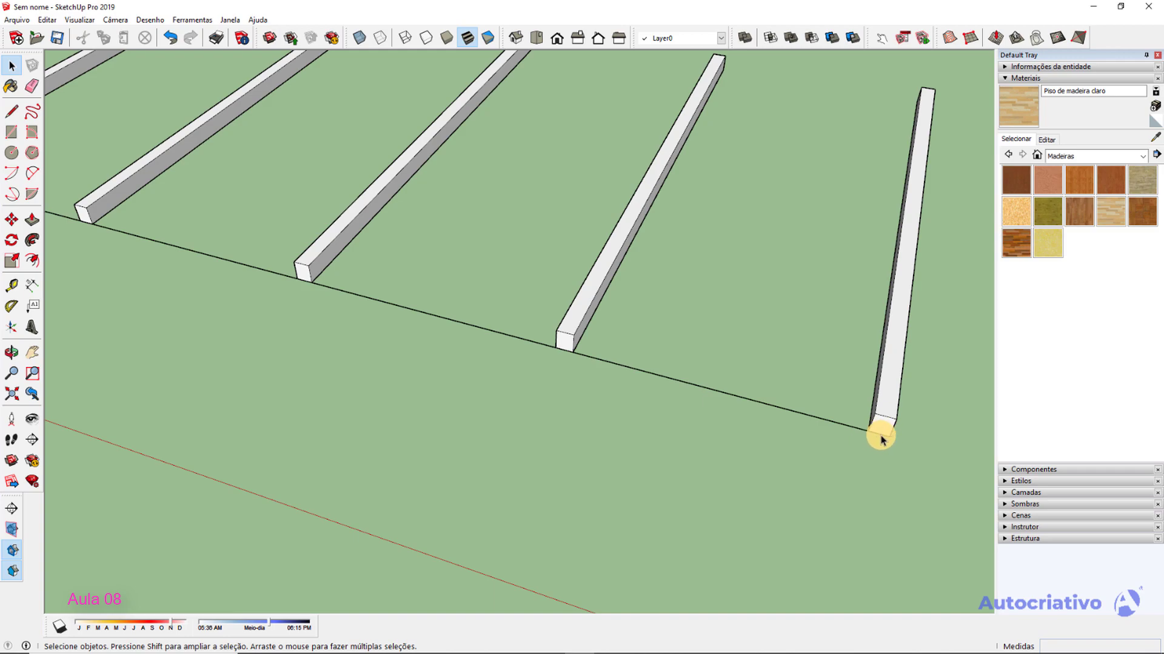
pyautogui.scroll(-2, 769, 454)
pyautogui.scroll(-2, 737, 457)
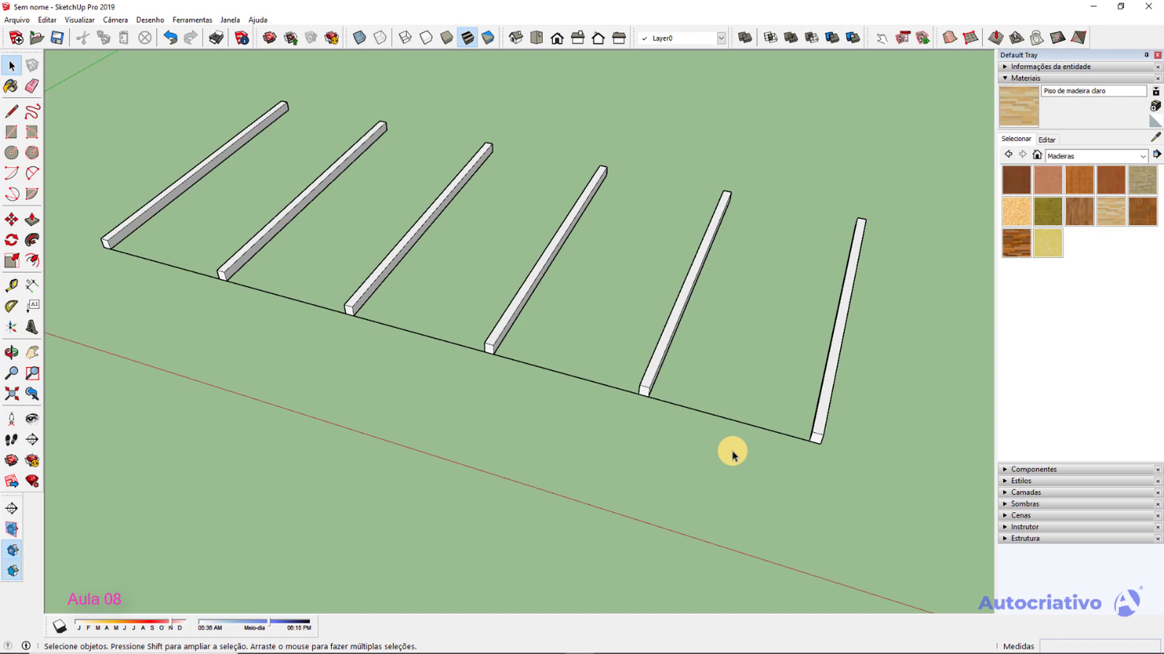
# Undo the divided beam array together with its end copy, back to the original beam on the line.
pyautogui.hotkey('ctrl', 'z')
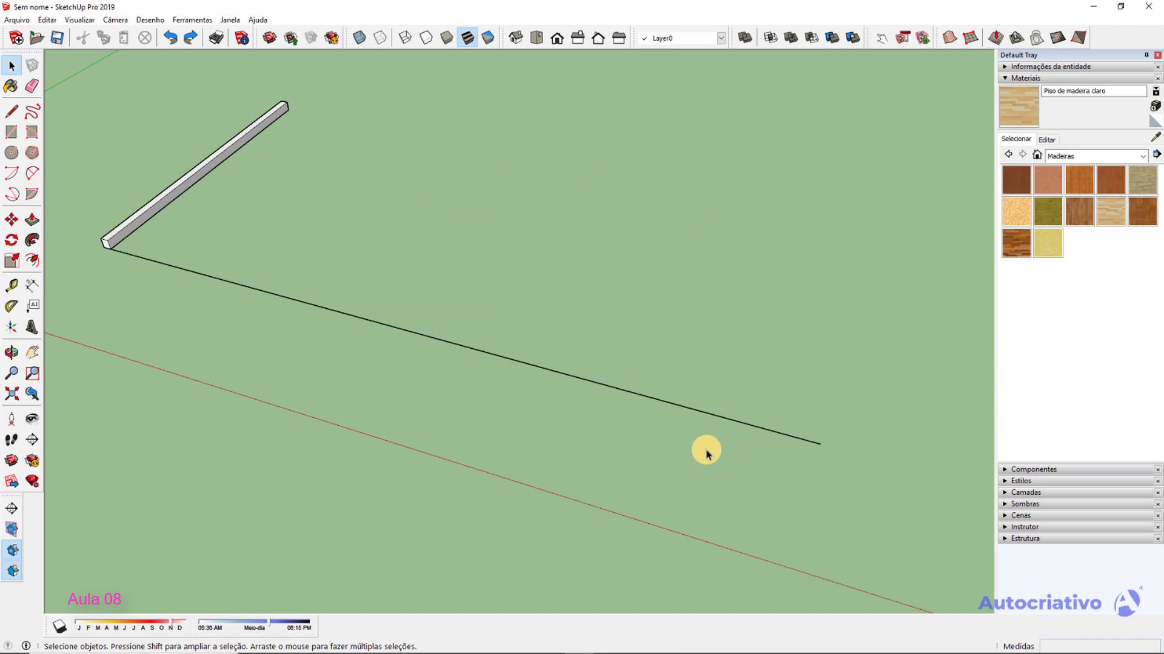
pyautogui.keyDown('shift'); pyautogui.moveTo(231, 271); pyautogui.dragTo(554, 338, button='middle'); pyautogui.keyUp('shift')
pyautogui.scroll(3, 434, 319)
pyautogui.scroll(1, 424, 317)
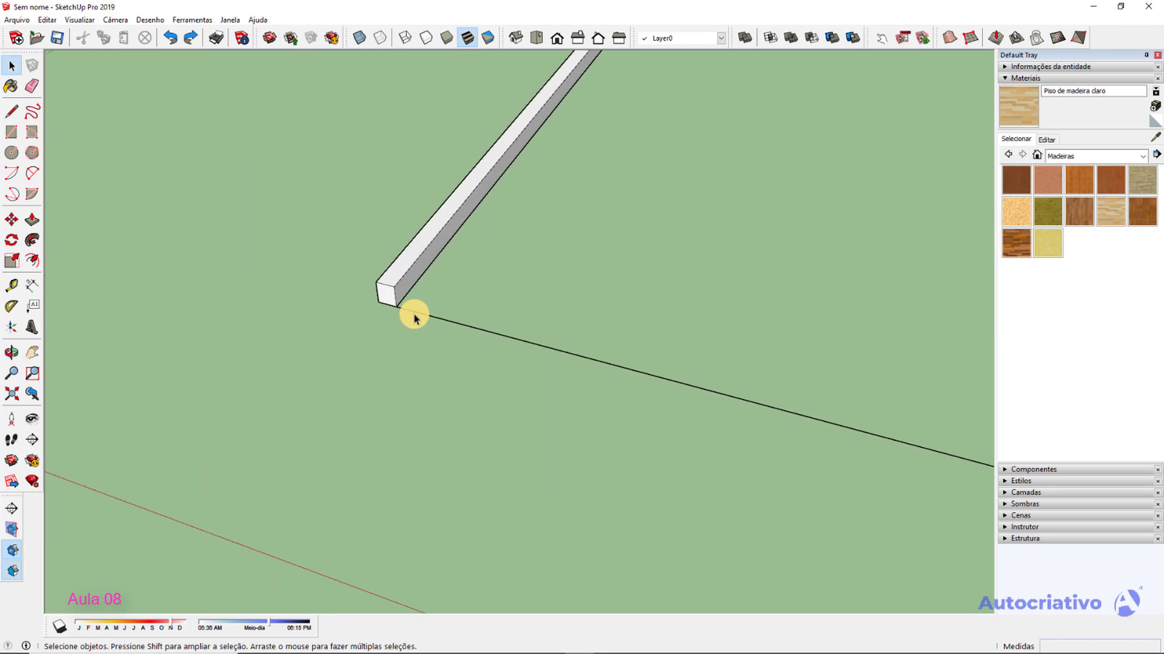
pyautogui.scroll(1, 414, 317)
pyautogui.scroll(1, 361, 299)
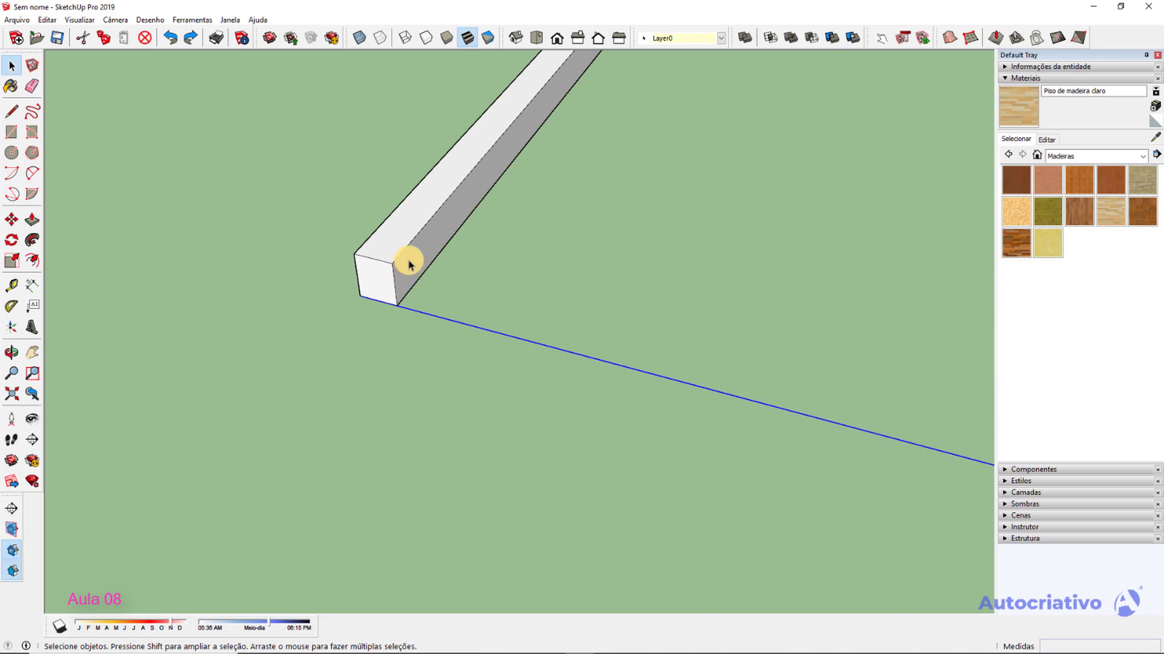
# Copy the beam by its lower corner at the line's start to the far endpoint of the 10 m line.
pyautogui.click(410, 247)
pyautogui.press('m')
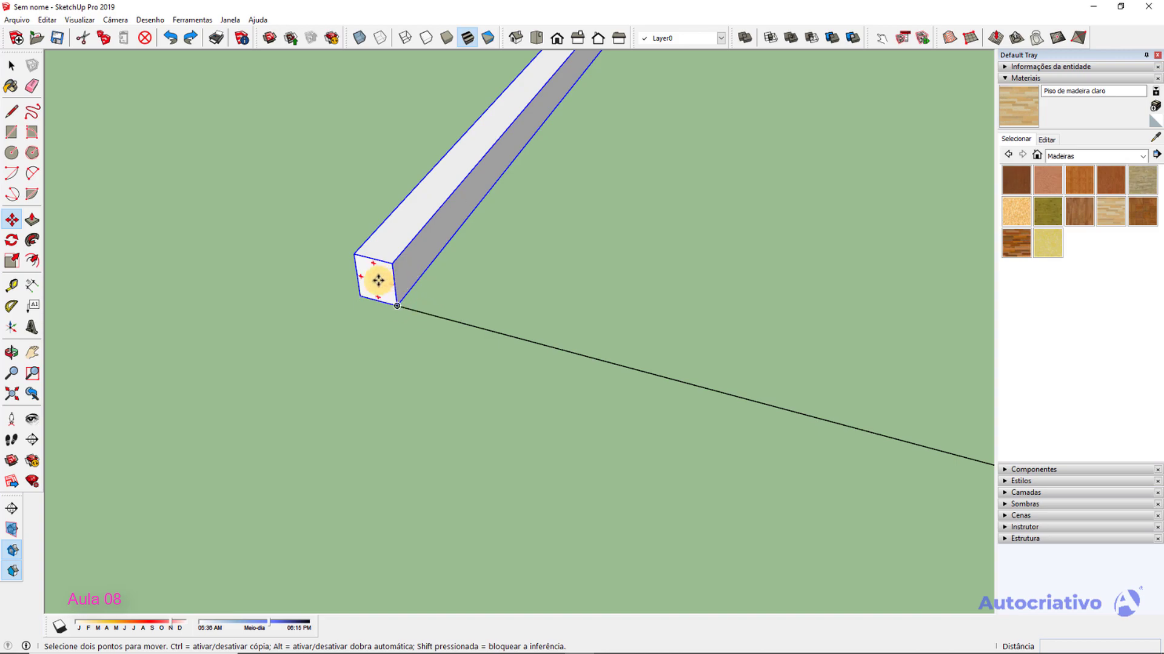
pyautogui.press('ctrl')
pyautogui.click(362, 296)
pyautogui.scroll(-2, 442, 320)
pyautogui.scroll(3, 438, 321)
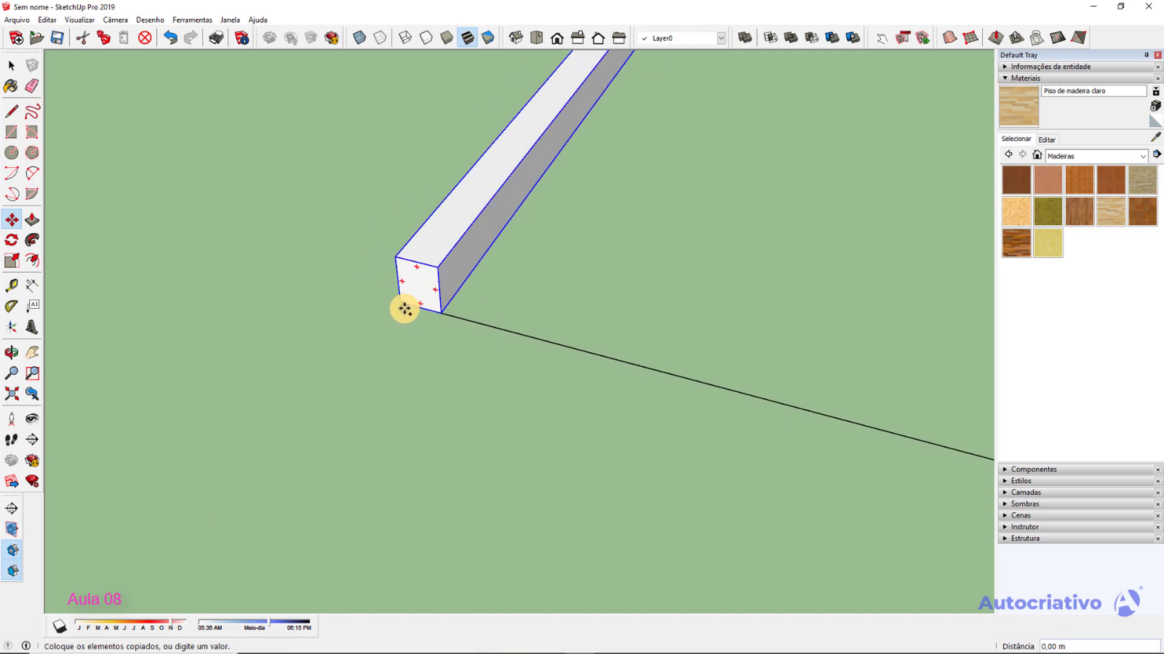
pyautogui.scroll(-6, 415, 316)
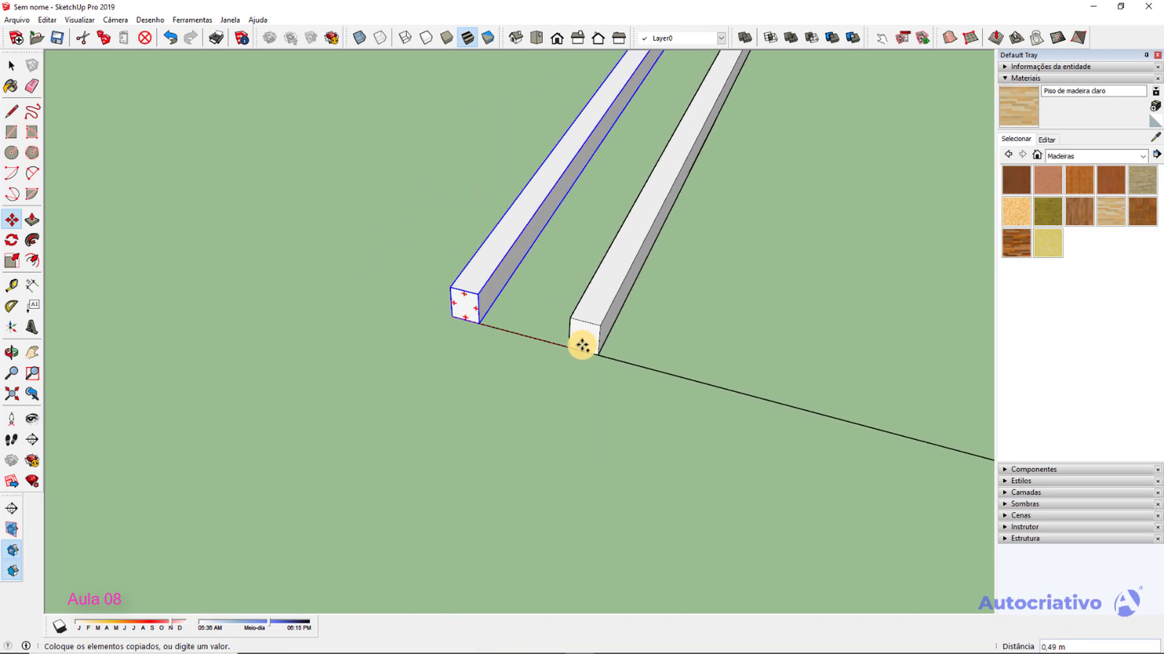
pyautogui.moveTo(755, 392); pyautogui.dragTo(555, 345, button='middle')
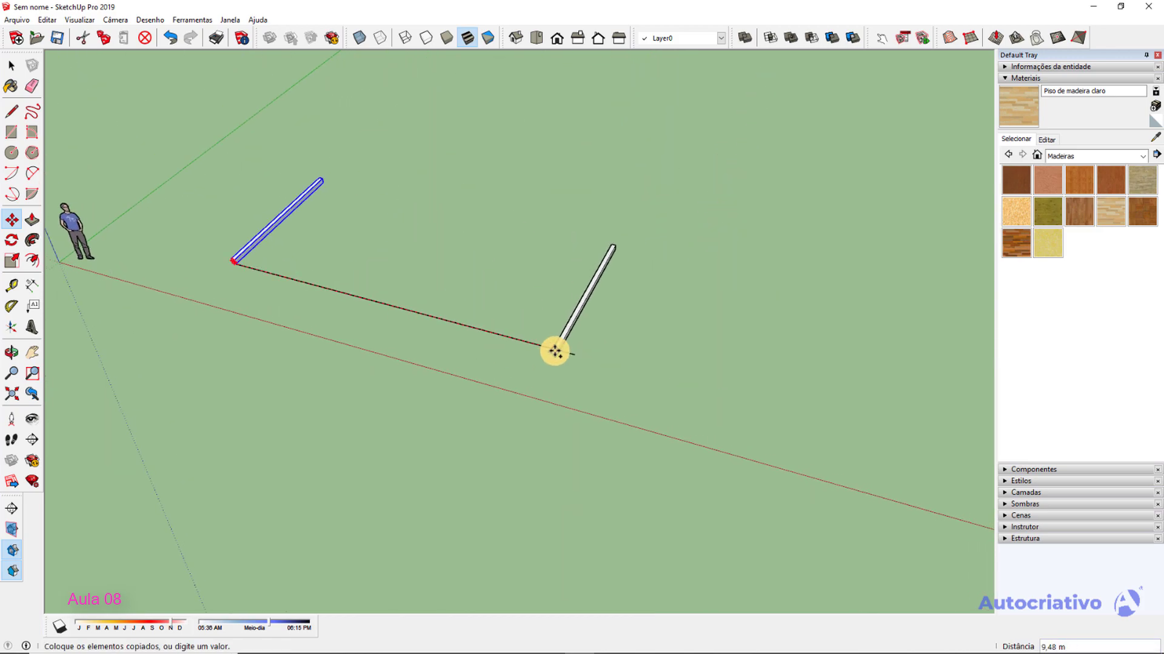
pyautogui.scroll(5, 585, 345)
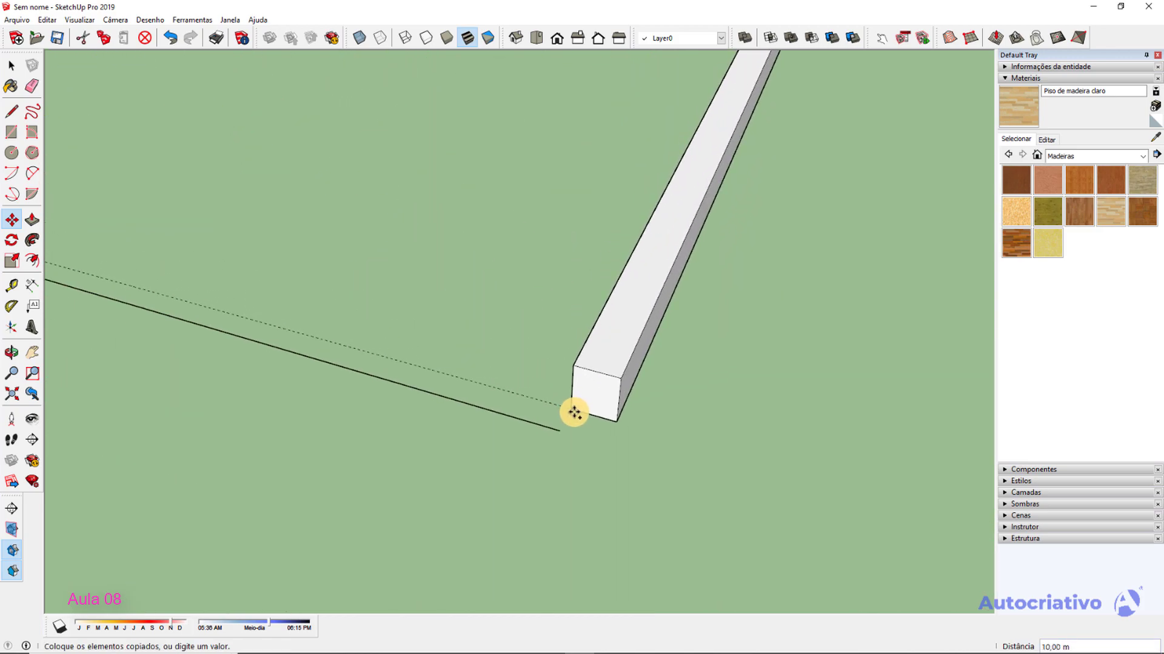
pyautogui.click(560, 430)
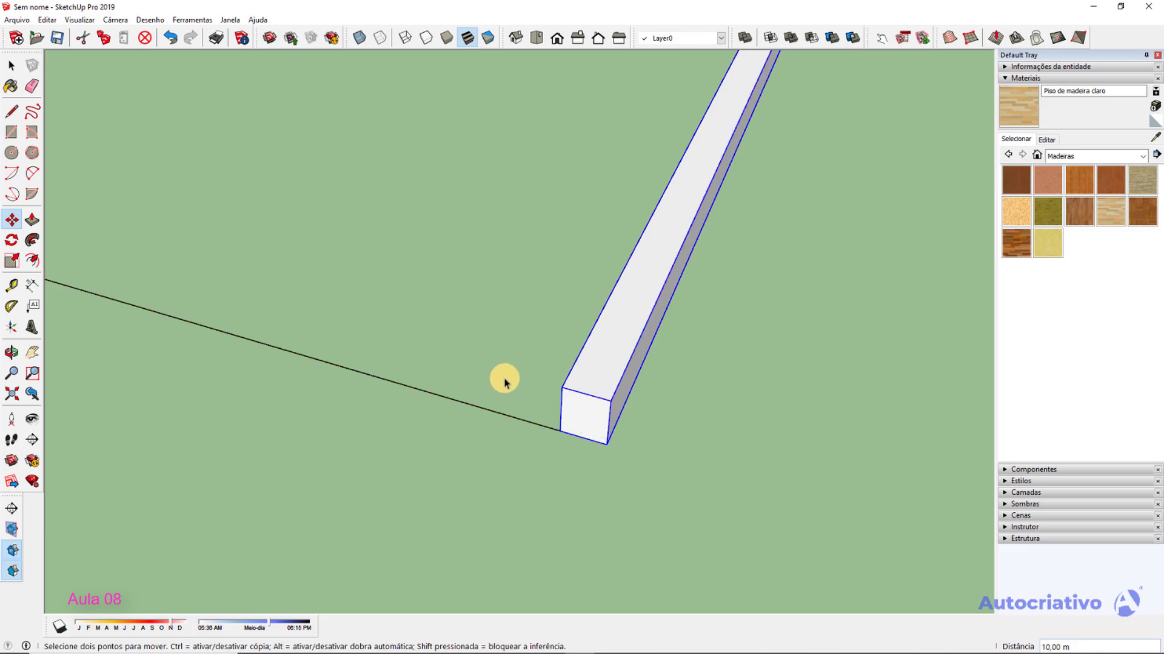
# Examine how the copied beam and the original beam meet the two ends of the 10 m line.
pyautogui.press('space')
pyautogui.scroll(-3, 500, 373)
pyautogui.moveTo(494, 369); pyautogui.dragTo(722, 408, button='middle')
pyautogui.scroll(2, 718, 406)
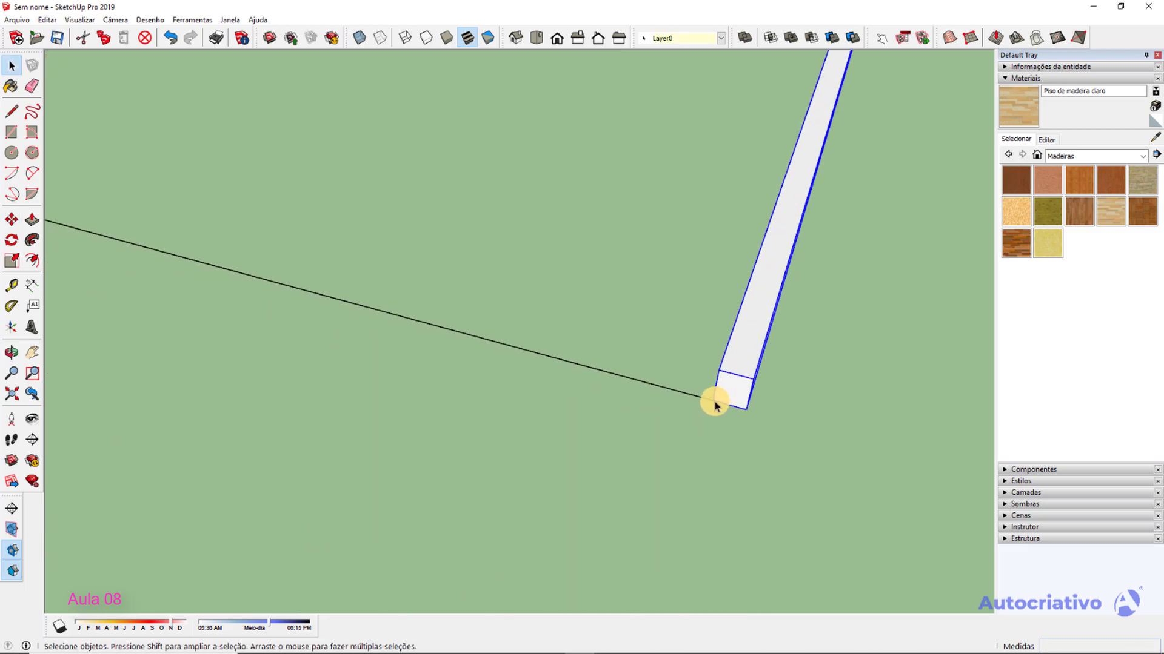
pyautogui.scroll(-5, 714, 401)
pyautogui.keyDown('shift'); pyautogui.moveTo(366, 338); pyautogui.dragTo(748, 390, button='middle'); pyautogui.keyUp('shift')
pyautogui.scroll(2, 457, 295)
pyautogui.scroll(2, 448, 288)
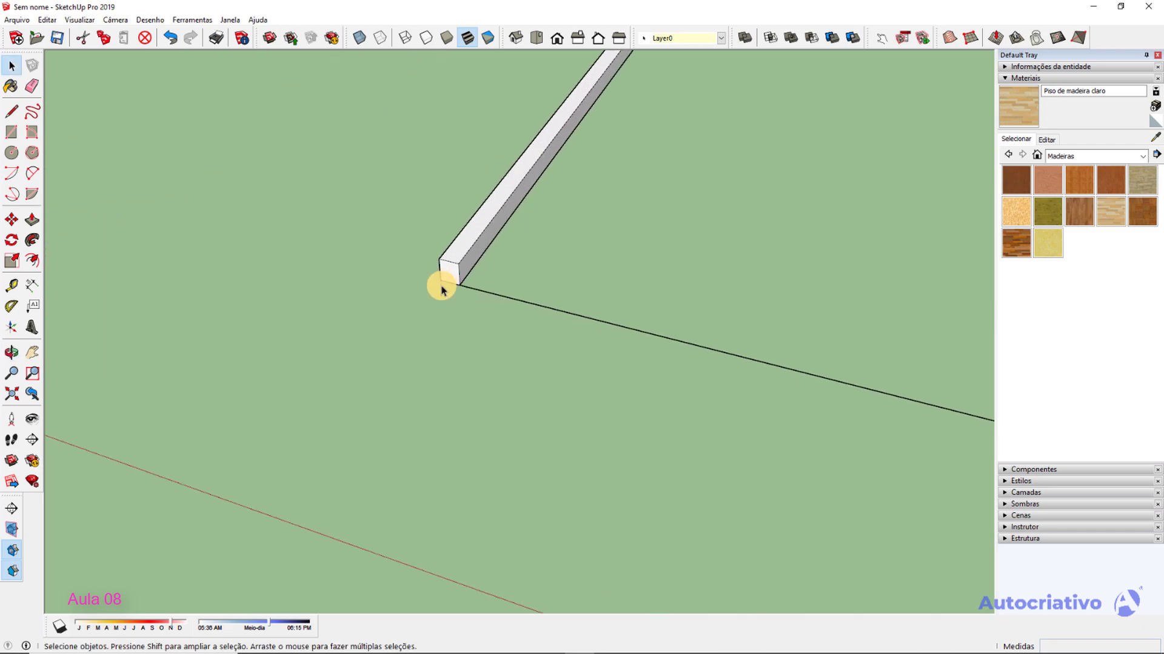
pyautogui.scroll(1, 441, 290)
pyautogui.scroll(-8, 443, 285)
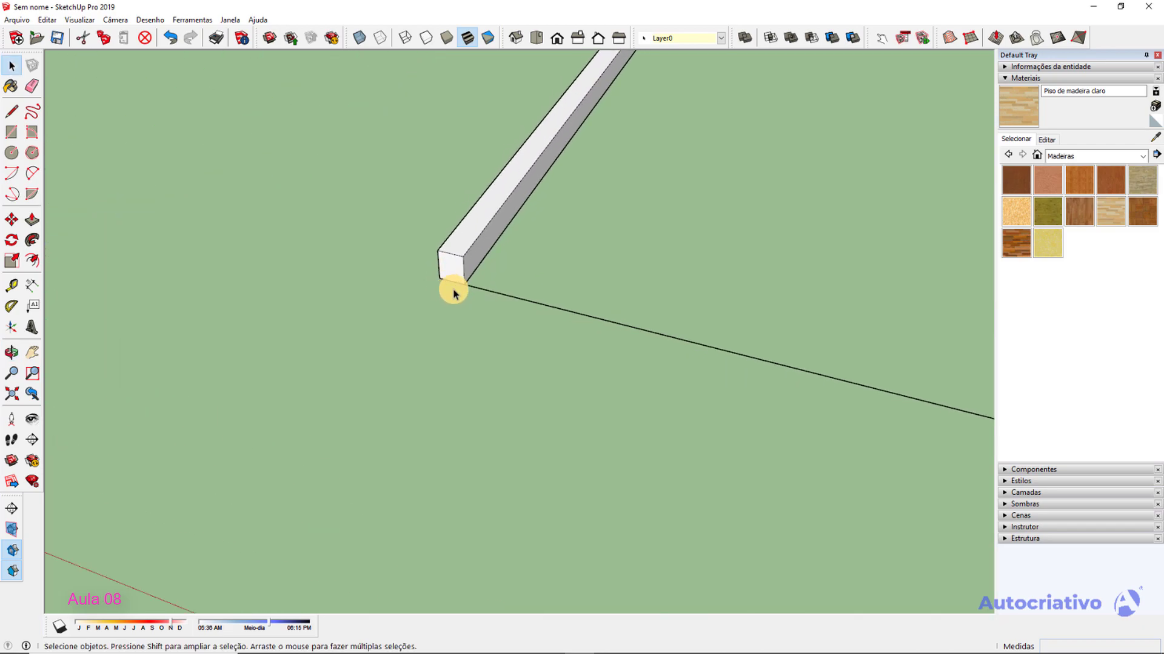
pyautogui.keyDown('shift'); pyautogui.moveTo(771, 430); pyautogui.dragTo(492, 395, button='middle'); pyautogui.keyUp('shift')
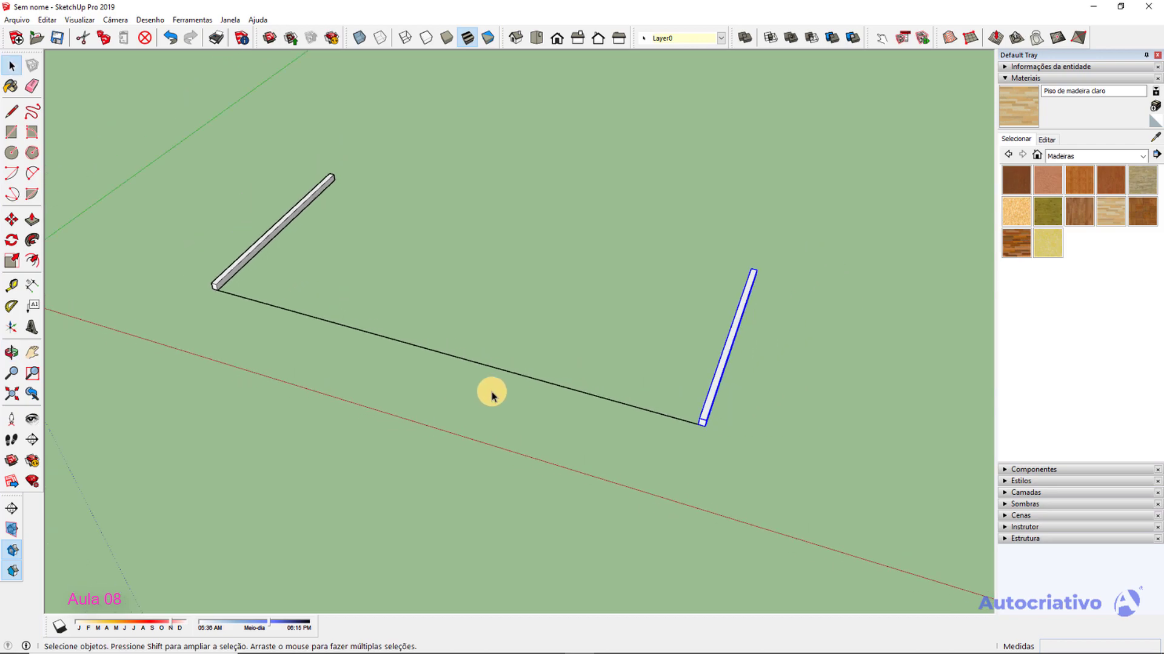
# Leave the copied beam's group and undo the beam copy.
pyautogui.press('Return')
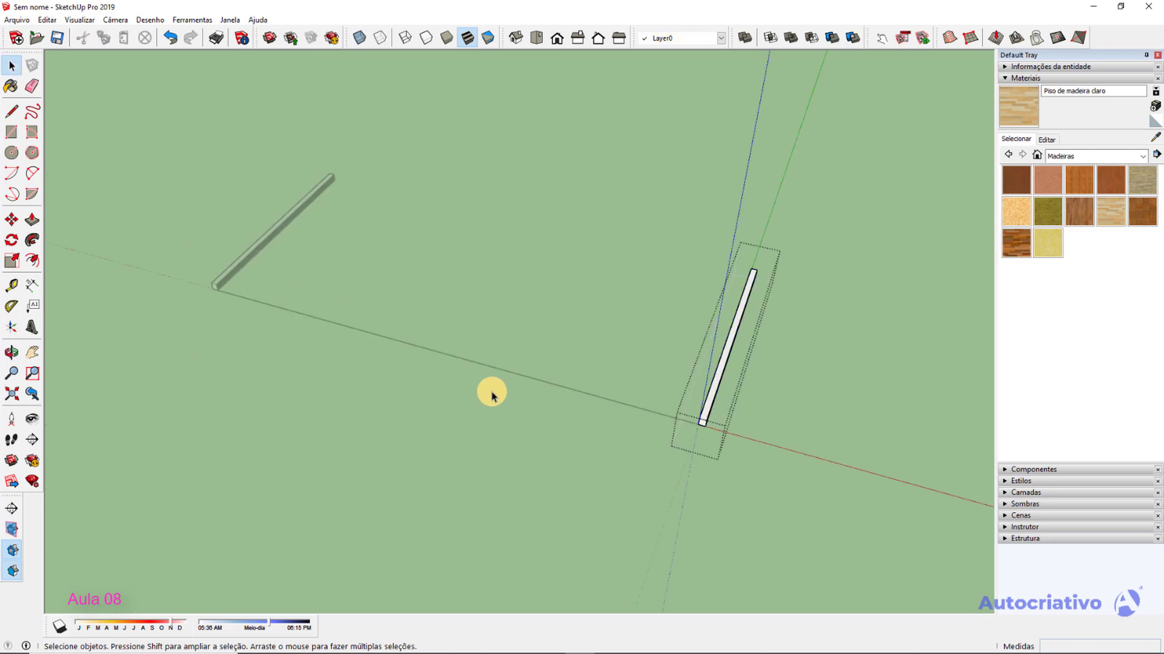
pyautogui.press('Escape')
pyautogui.hotkey('ctrl', 'z')
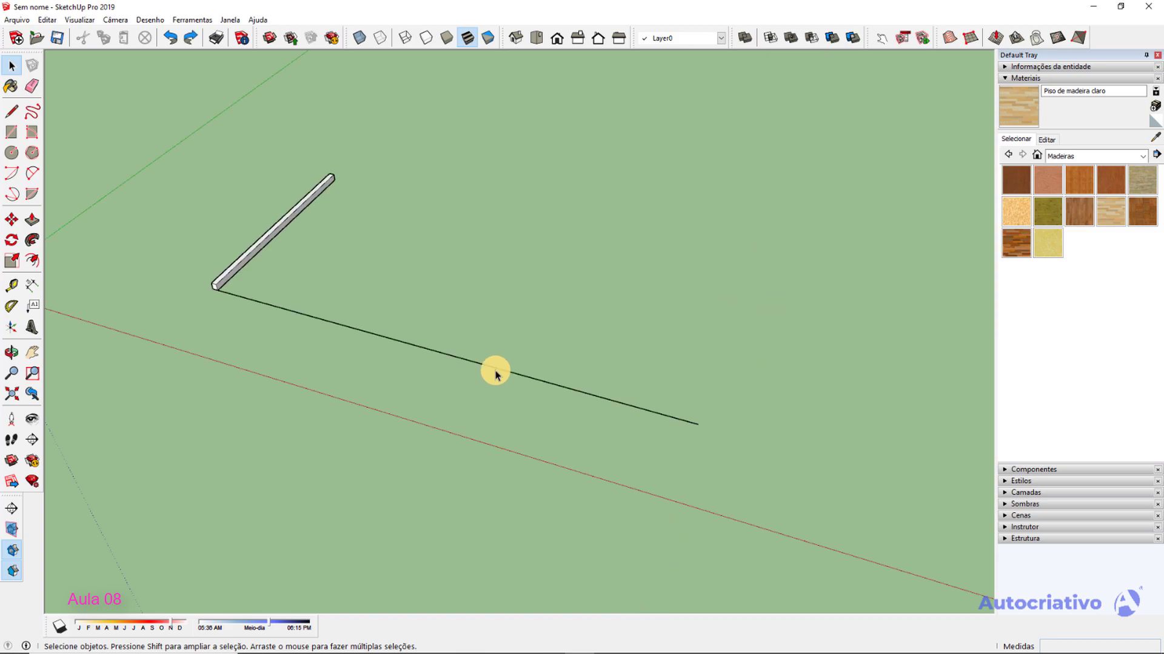
# Copy the original beam 10 m, from its lower corner at the line's start to the line's far endpoint.
pyautogui.scroll(2, 292, 227)
pyautogui.click(262, 244)
pyautogui.moveTo(266, 243); pyautogui.dragTo(441, 205, button='middle')
pyautogui.press('m')
pyautogui.scroll(4, 293, 307)
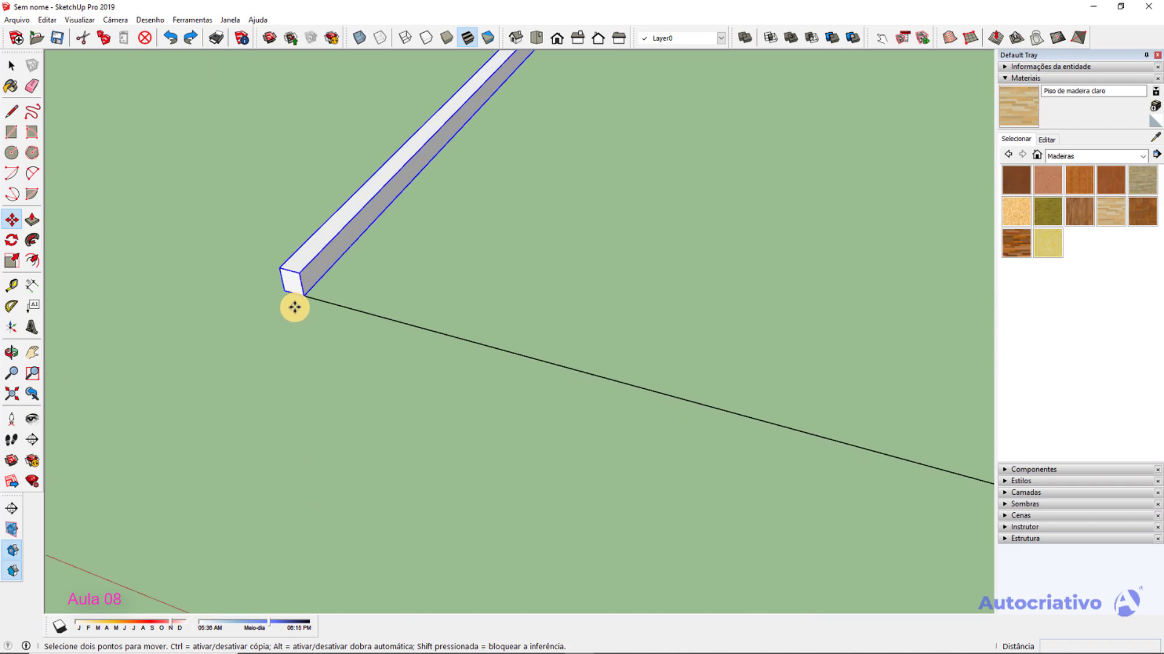
pyautogui.click(307, 289)
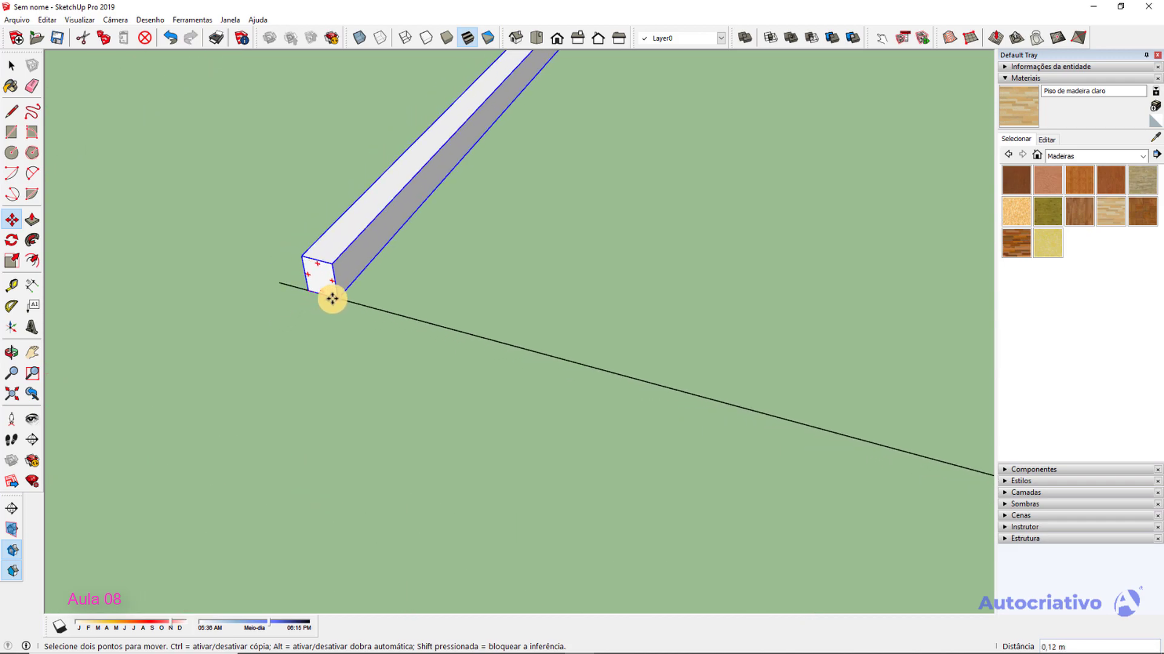
pyautogui.press('space')
pyautogui.press('m')
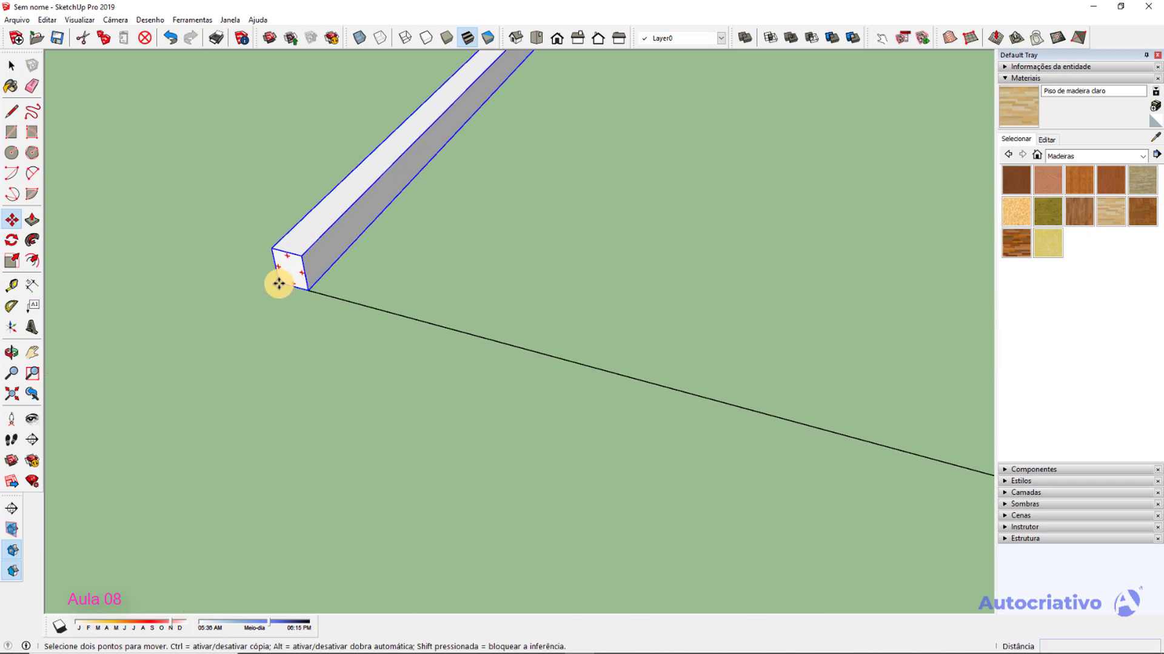
pyautogui.click(283, 285)
pyautogui.press('ctrl')
pyautogui.scroll(-7, 391, 302)
pyautogui.keyDown('shift'); pyautogui.moveTo(778, 375); pyautogui.dragTo(415, 278, button='middle'); pyautogui.keyUp('shift')
pyautogui.scroll(4, 594, 353)
pyautogui.click(571, 329)
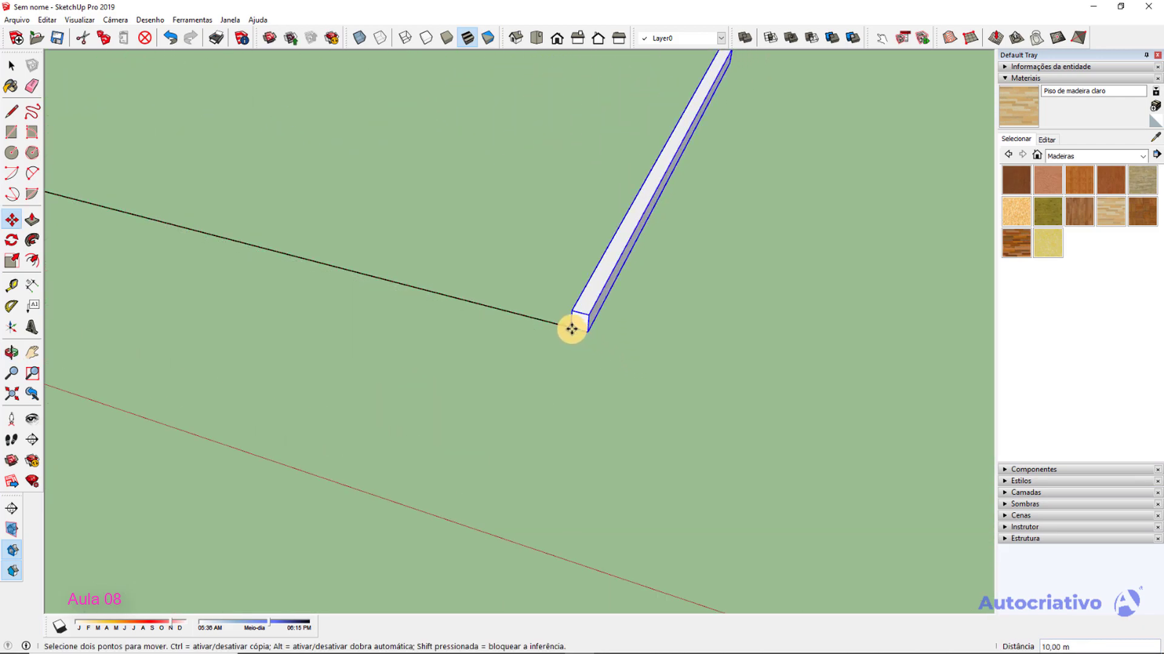
# Divide the distance between the original beam and its copy into an evenly spaced array using /5.
pyautogui.press('Return')
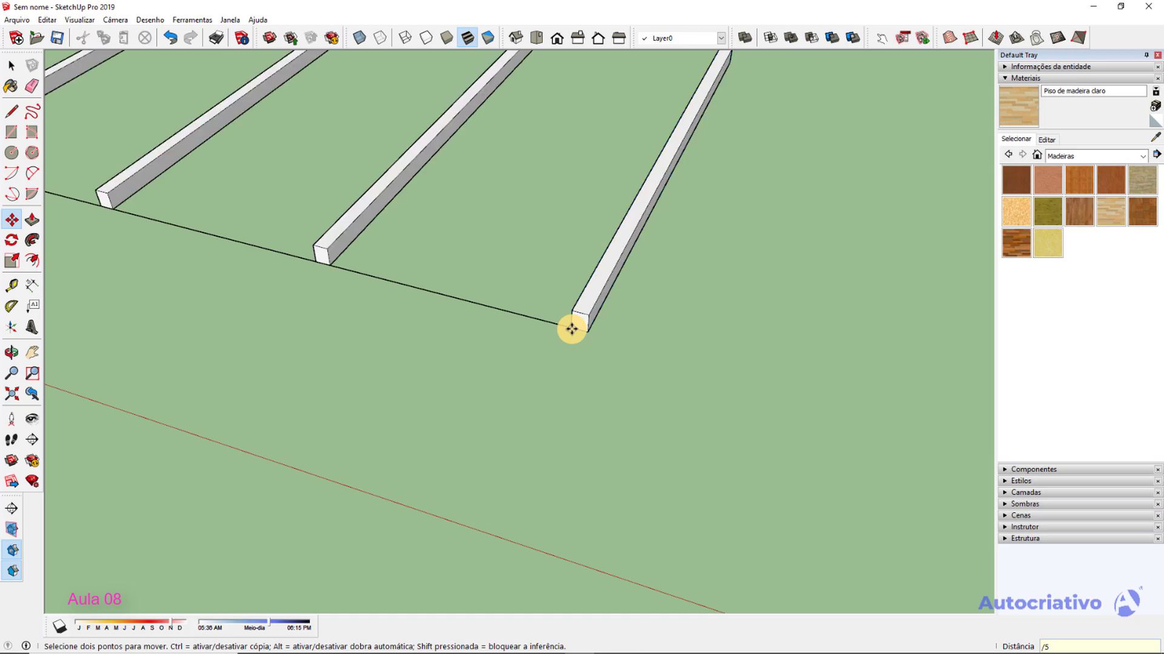
pyautogui.scroll(-5, 572, 329)
pyautogui.press('space')
# Measure the clear gap between the facing lower near-end corners of the first and second beams.
pyautogui.moveTo(394, 324); pyautogui.dragTo(771, 388, button='middle')
pyautogui.scroll(3, 477, 297)
pyautogui.scroll(4, 477, 297)
pyautogui.press('t')
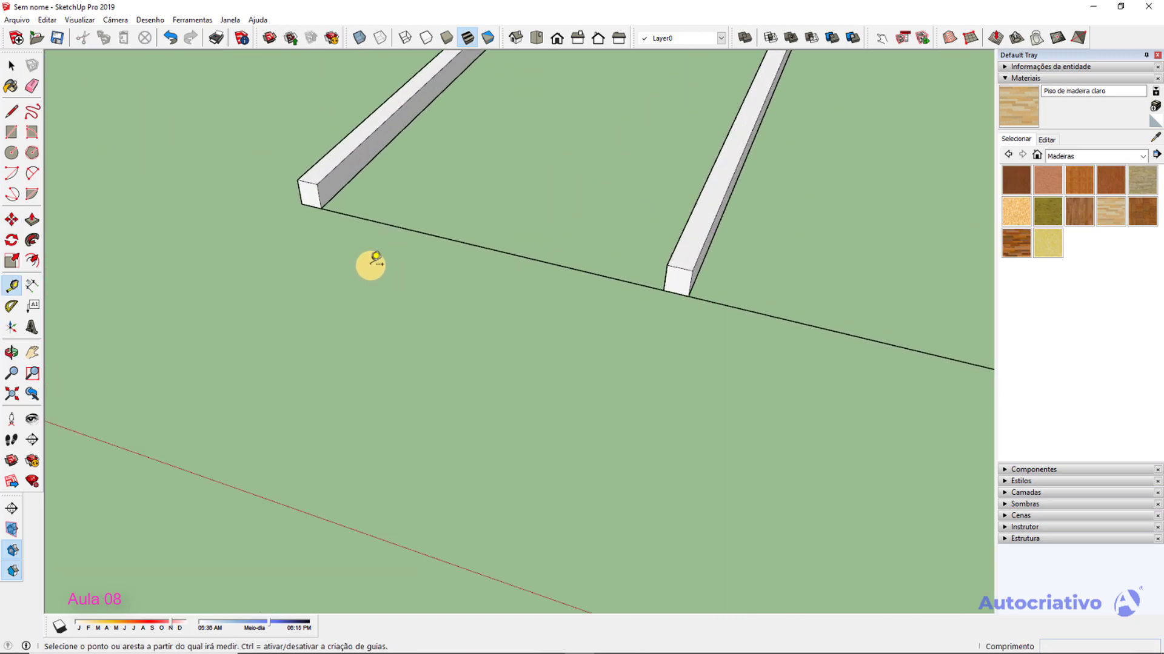
pyautogui.click(320, 209)
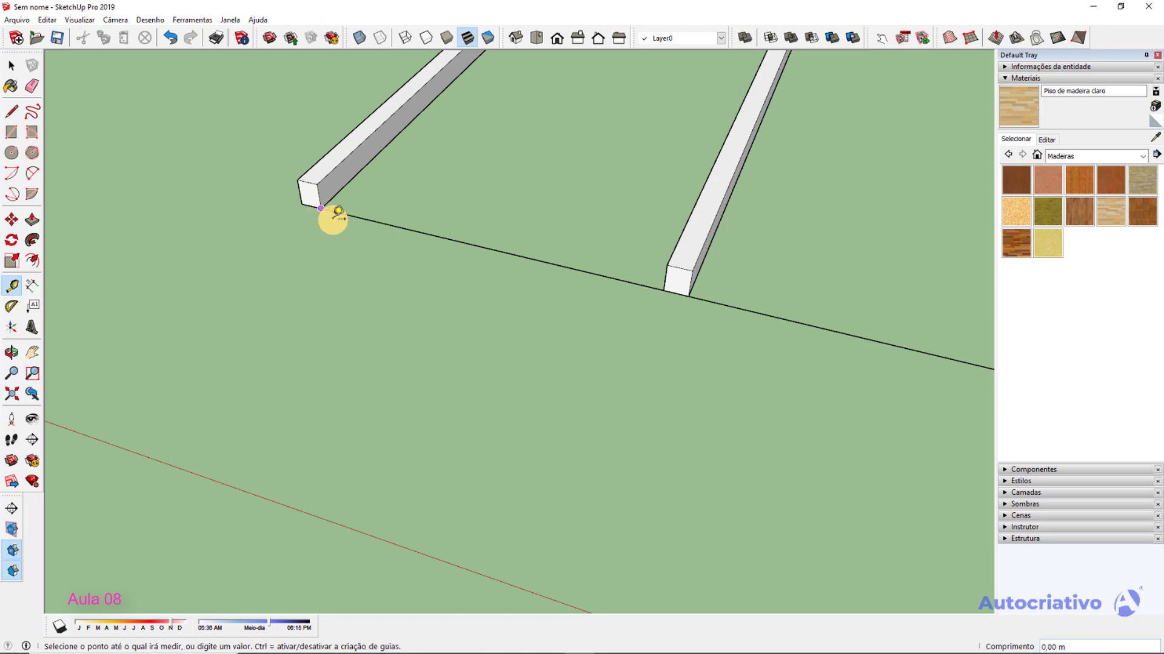
pyautogui.click(667, 283)
pyautogui.scroll(-3, 729, 359)
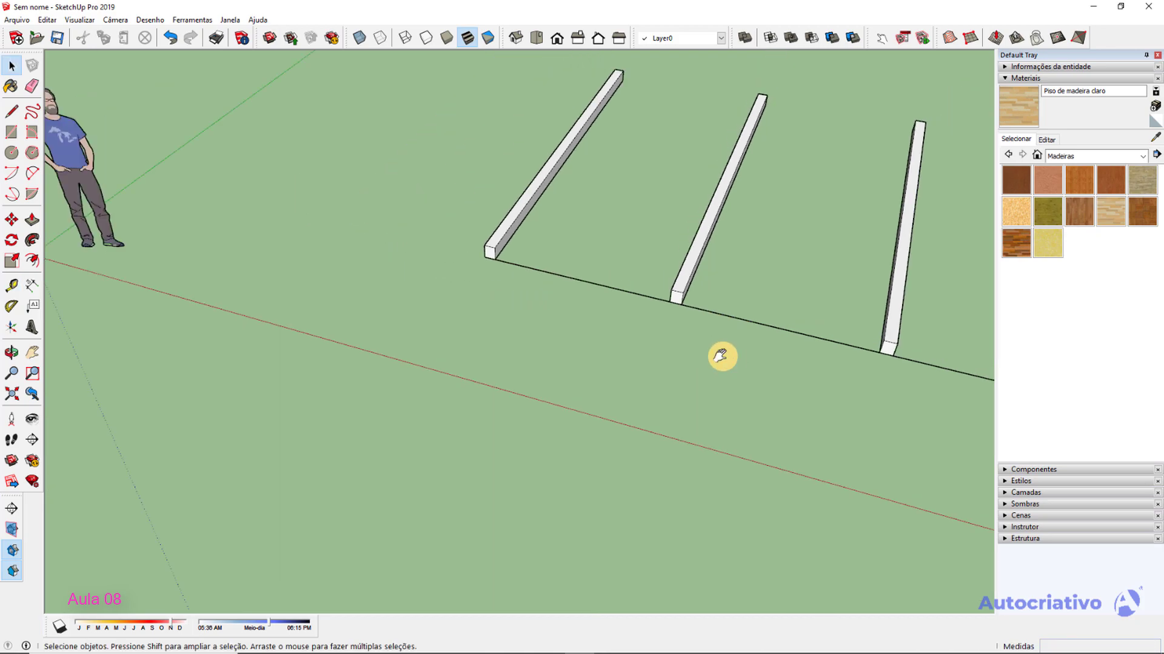
# Measure the clear gap along the line between the second and third beams.
pyautogui.scroll(3, 476, 325)
pyautogui.scroll(2, 488, 324)
pyautogui.click(413, 248)
pyautogui.click(414, 249)
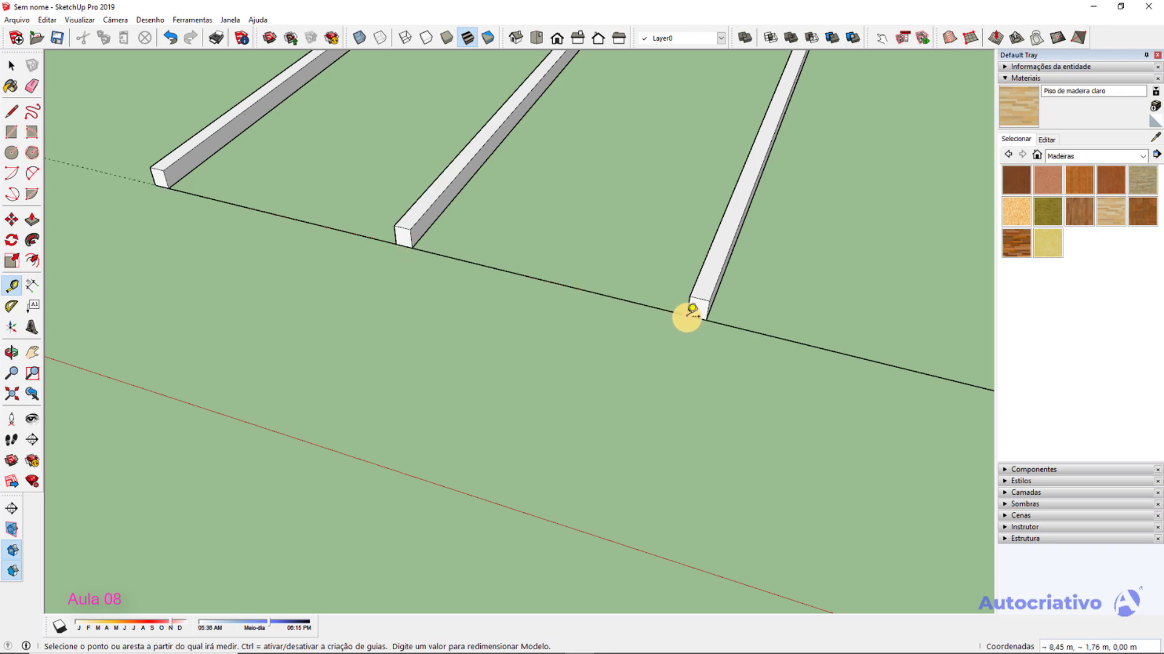
pyautogui.scroll(-2, 570, 320)
pyautogui.press('space')
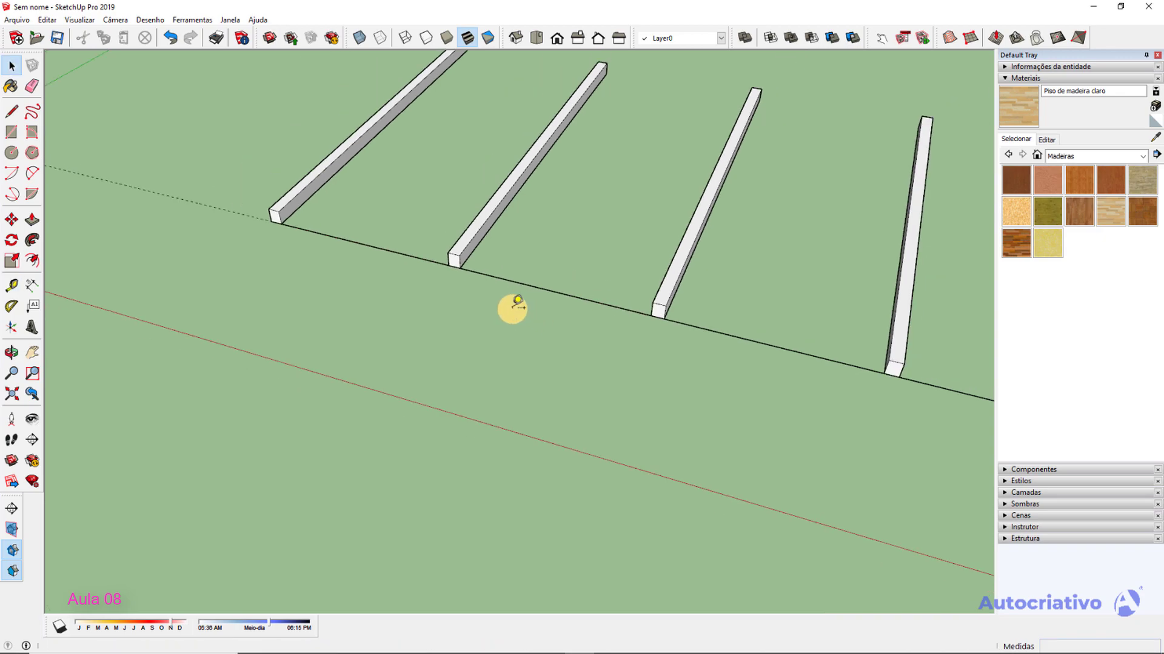
# Measure the clear gaps between two more pairs of neighbouring beams, using their facing lower corners on the line.
pyautogui.press('t')
pyautogui.scroll(4, 476, 280)
pyautogui.click(446, 256)
pyautogui.scroll(-2, 694, 333)
pyautogui.keyDown('shift'); pyautogui.moveTo(695, 333); pyautogui.dragTo(525, 302, button='middle'); pyautogui.keyUp('shift')
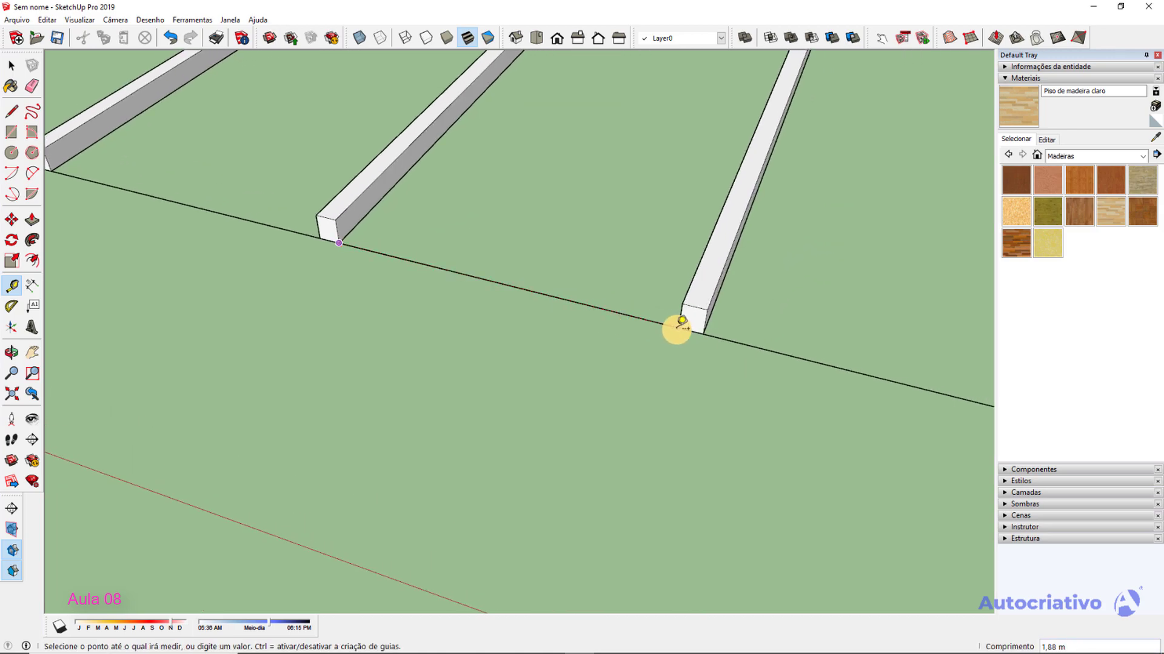
pyautogui.scroll(-2, 682, 324)
pyautogui.press('space')
pyautogui.press('t')
pyautogui.scroll(2, 531, 337)
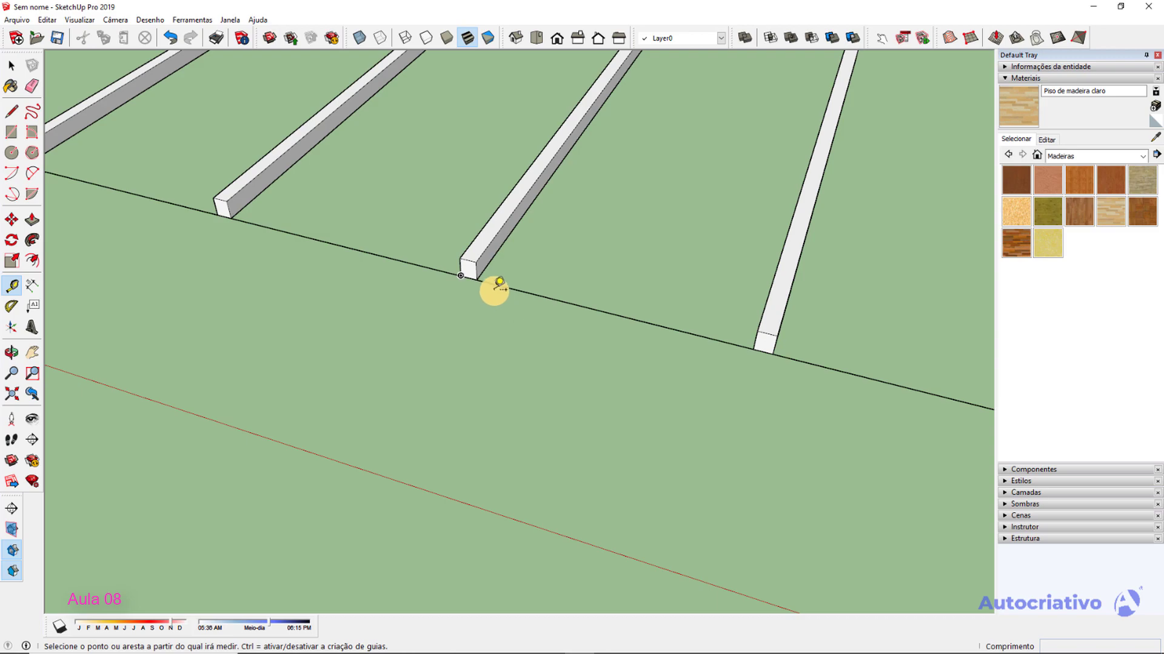
pyautogui.click(477, 279)
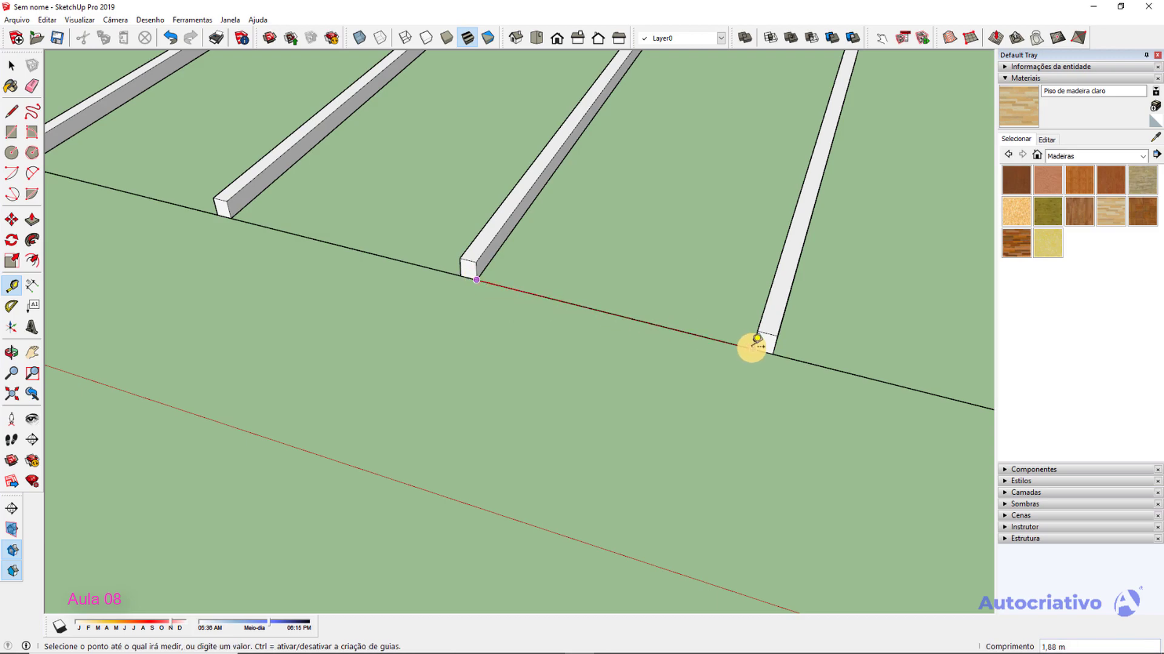
pyautogui.scroll(-3, 753, 349)
pyautogui.keyDown('shift'); pyautogui.moveTo(745, 360); pyautogui.dragTo(400, 297, button='middle'); pyautogui.keyUp('shift')
pyautogui.press('space')
pyautogui.scroll(2, 450, 292)
pyautogui.scroll(2, 450, 292)
pyautogui.press('t')
pyautogui.click(402, 256)
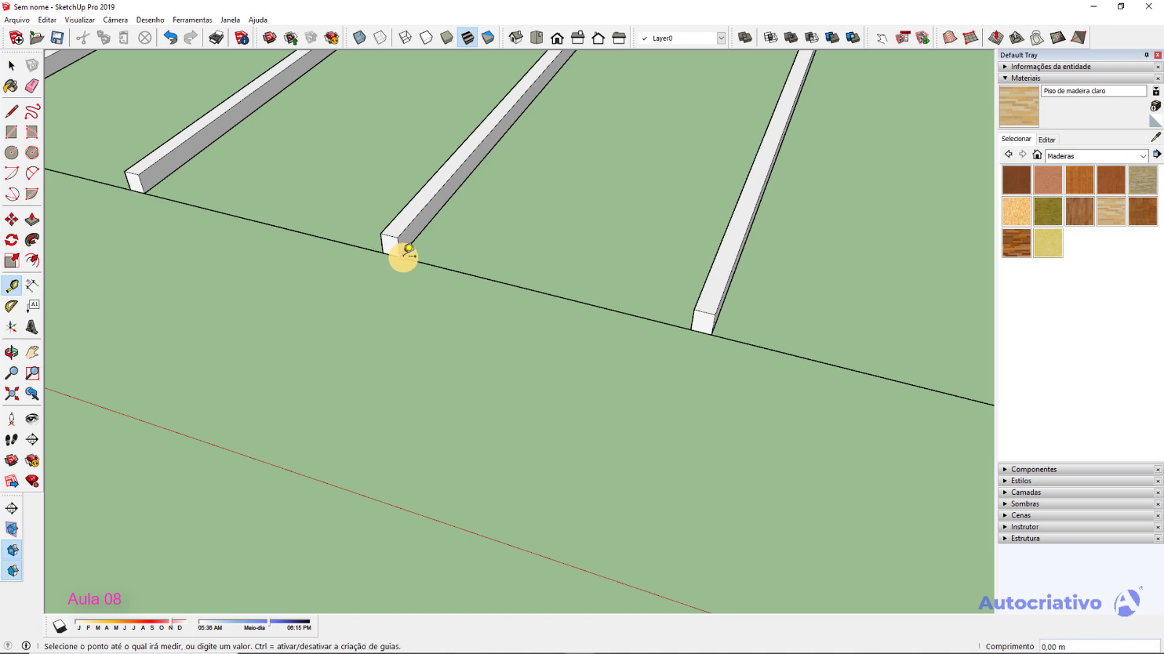
pyautogui.scroll(3, 405, 261)
pyautogui.press('space')
# Measure the clear gap between the two neighbouring beams just before the last beam, from lower corner to facing lower corner along the line.
pyautogui.press('t')
pyautogui.scroll(1, 395, 260)
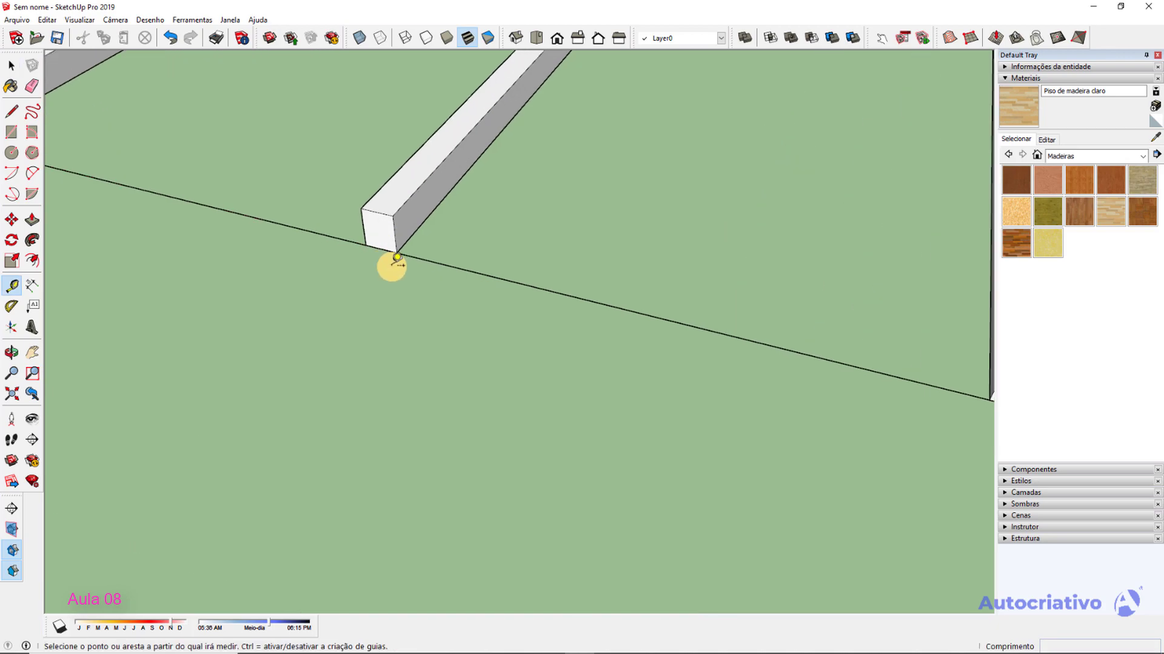
pyautogui.click(402, 245)
pyautogui.scroll(-3, 402, 245)
pyautogui.moveTo(518, 301); pyautogui.dragTo(512, 289, button='middle')
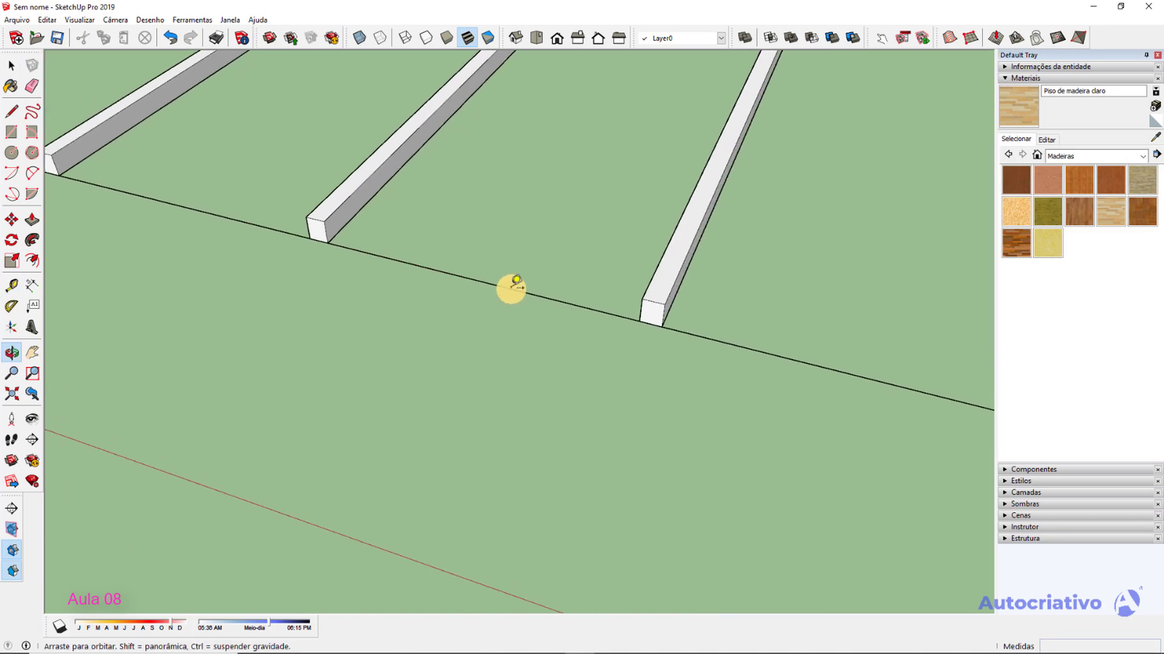
pyautogui.scroll(3, 566, 307)
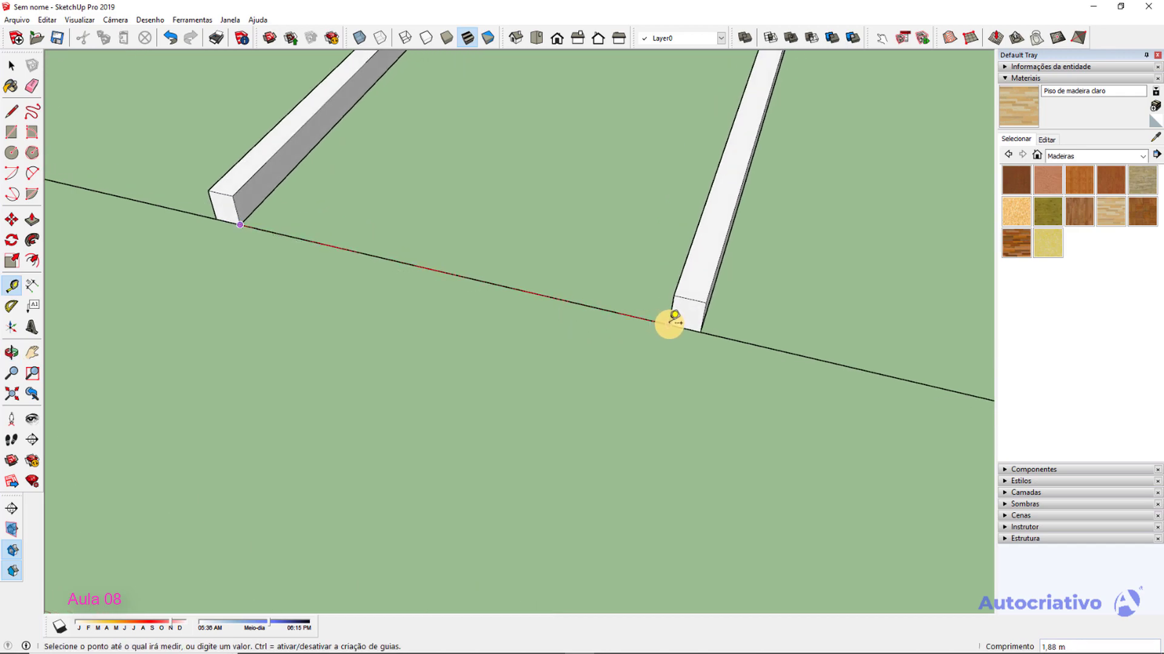
pyautogui.press('space')
# Measure the clear gap between the last two beams of the array, using their facing lower corners on the line.
pyautogui.scroll(-3, 669, 326)
pyautogui.keyDown('shift'); pyautogui.moveTo(761, 366); pyautogui.dragTo(605, 383, button='middle'); pyautogui.keyUp('shift')
pyautogui.press('t')
pyautogui.scroll(3, 569, 354)
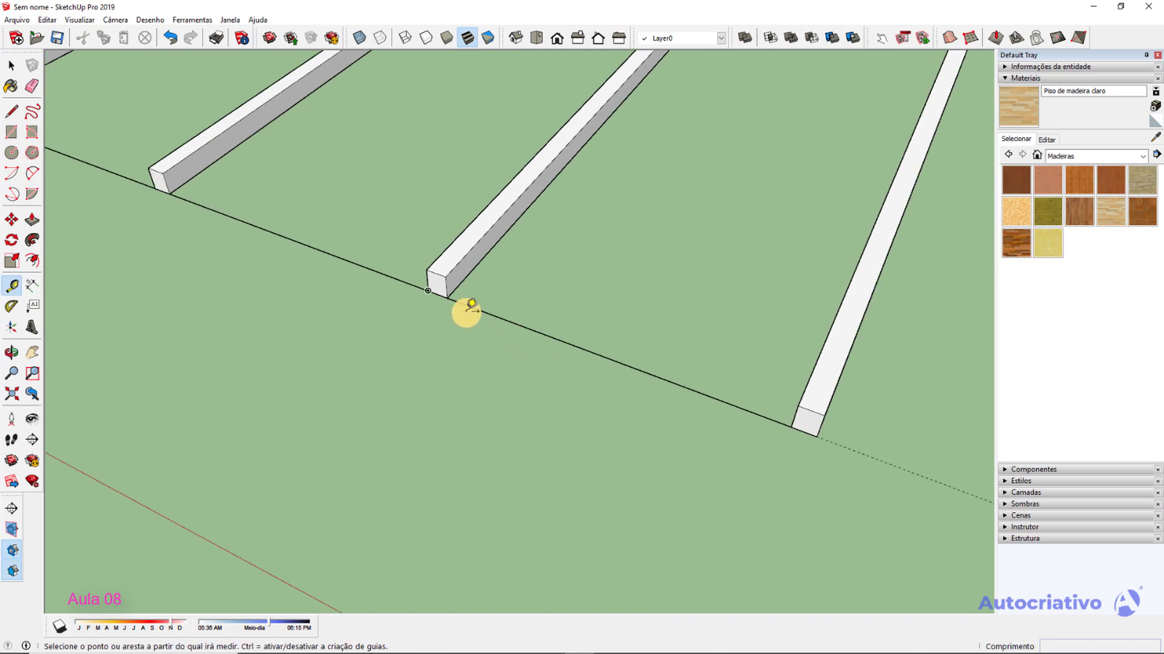
pyautogui.click(452, 293)
pyautogui.moveTo(701, 418); pyautogui.dragTo(800, 384, button='middle')
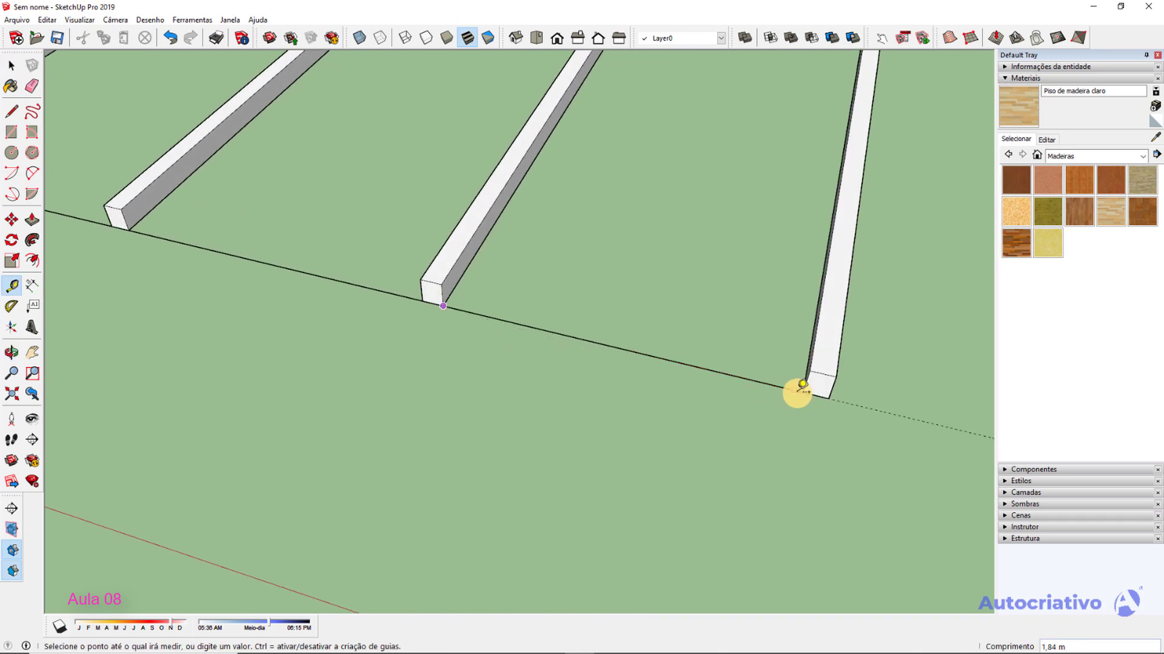
pyautogui.press('space')
pyautogui.scroll(-6, 788, 382)
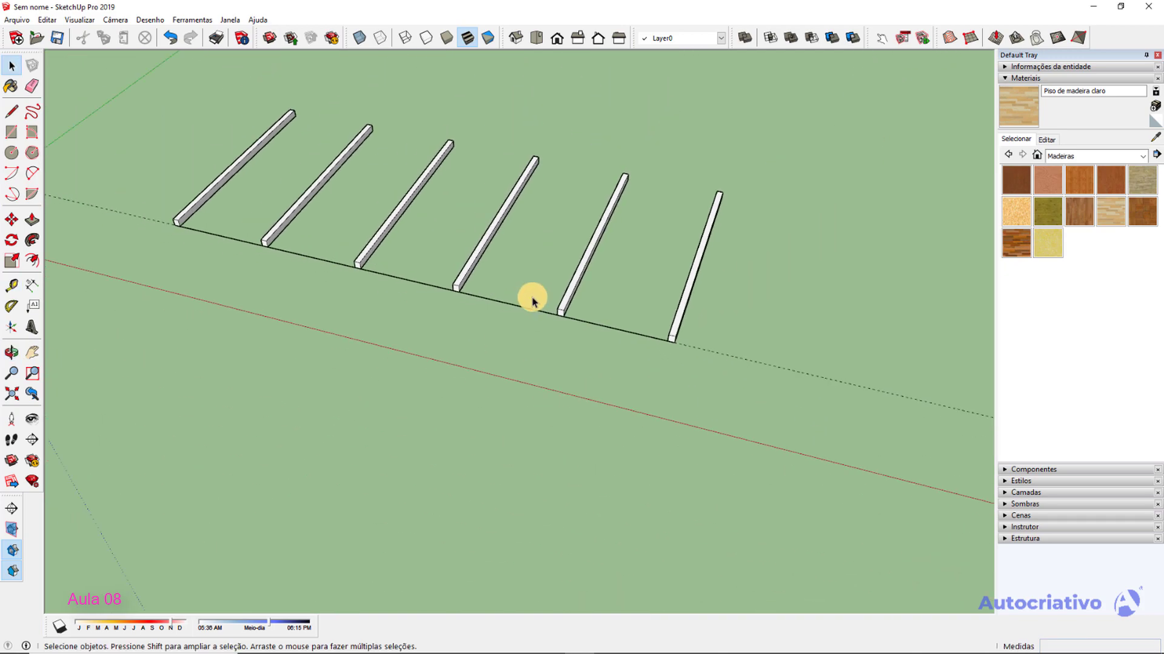
pyautogui.scroll(5, 485, 324)
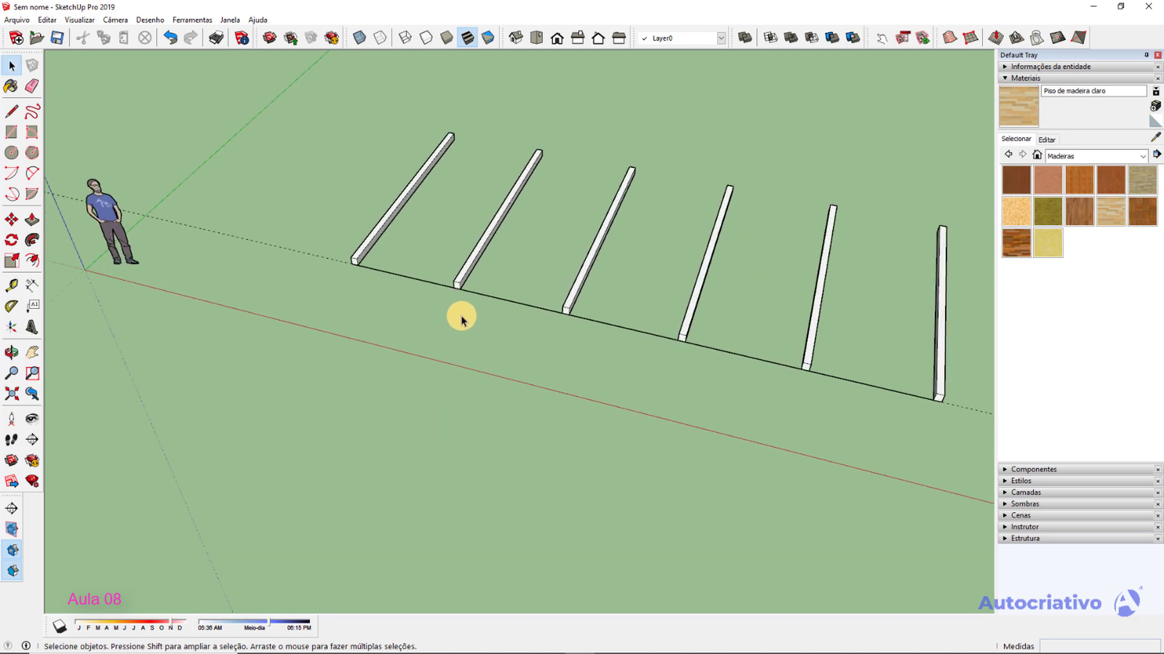
pyautogui.scroll(2, 330, 246)
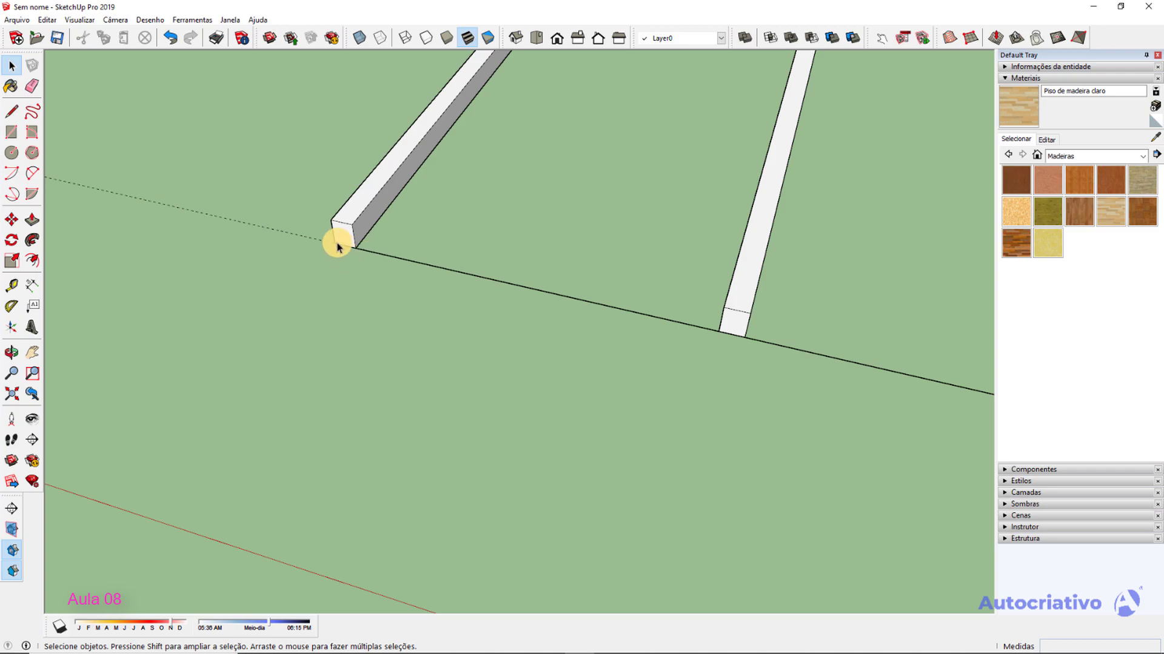
pyautogui.scroll(-6, 502, 340)
pyautogui.scroll(3, 338, 320)
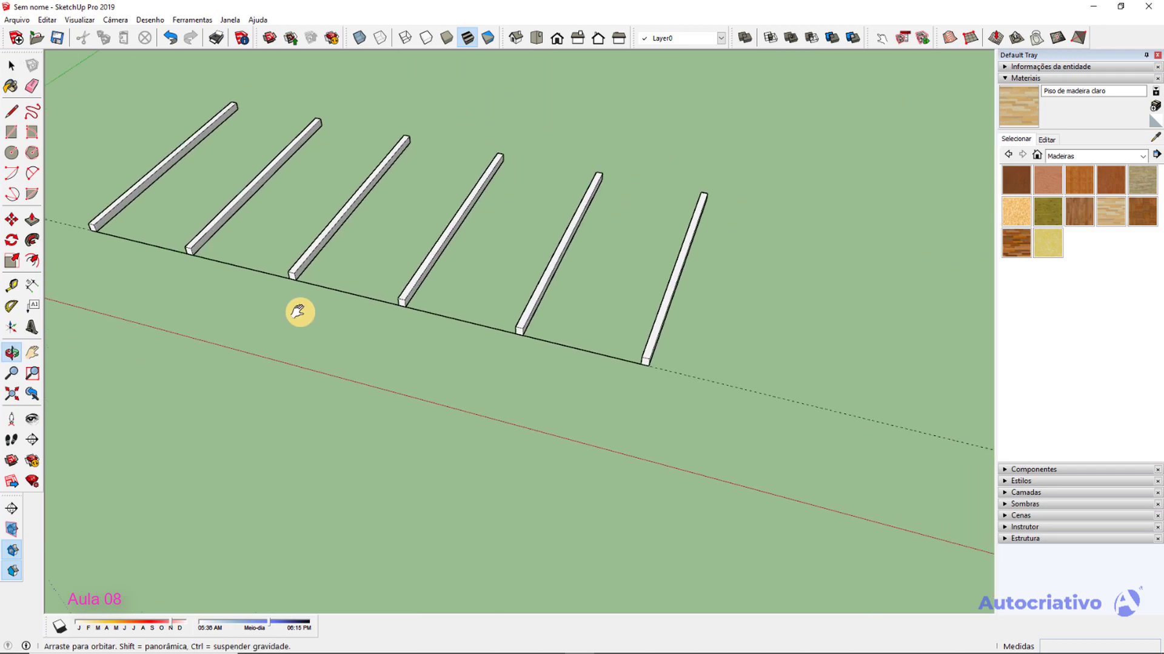
pyautogui.scroll(2, 532, 342)
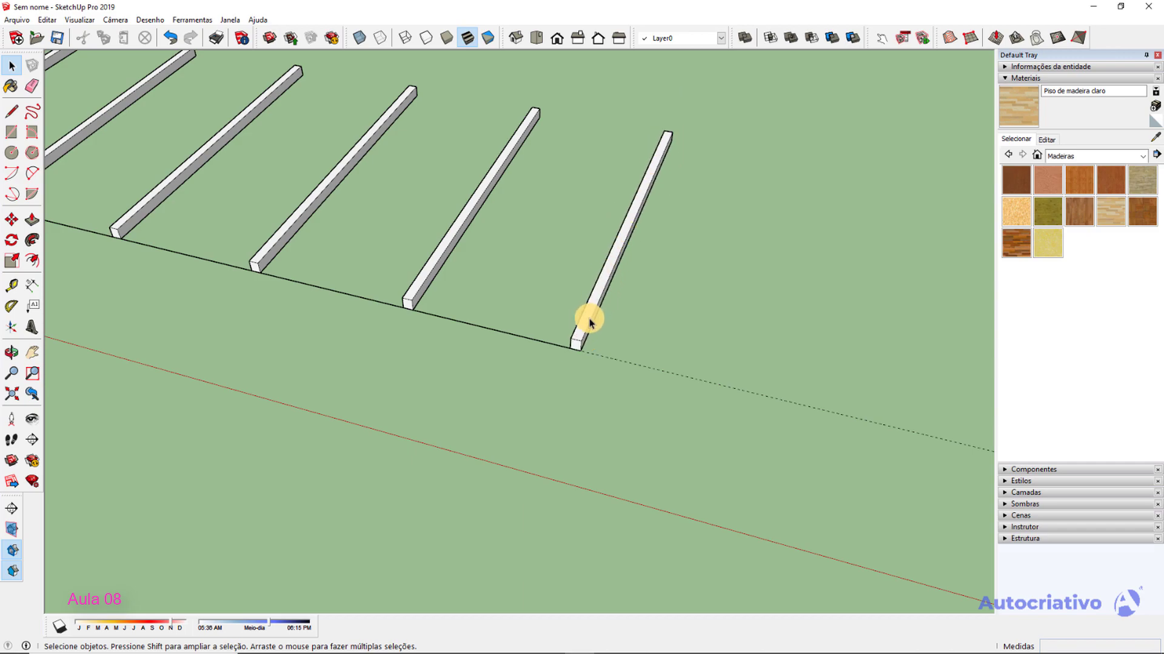
# Undo the existing array of bar copies along the guide line, keeping only the first bar.
pyautogui.keyDown('shift'); pyautogui.moveTo(441, 298); pyautogui.dragTo(710, 340, button='middle'); pyautogui.keyUp('shift')
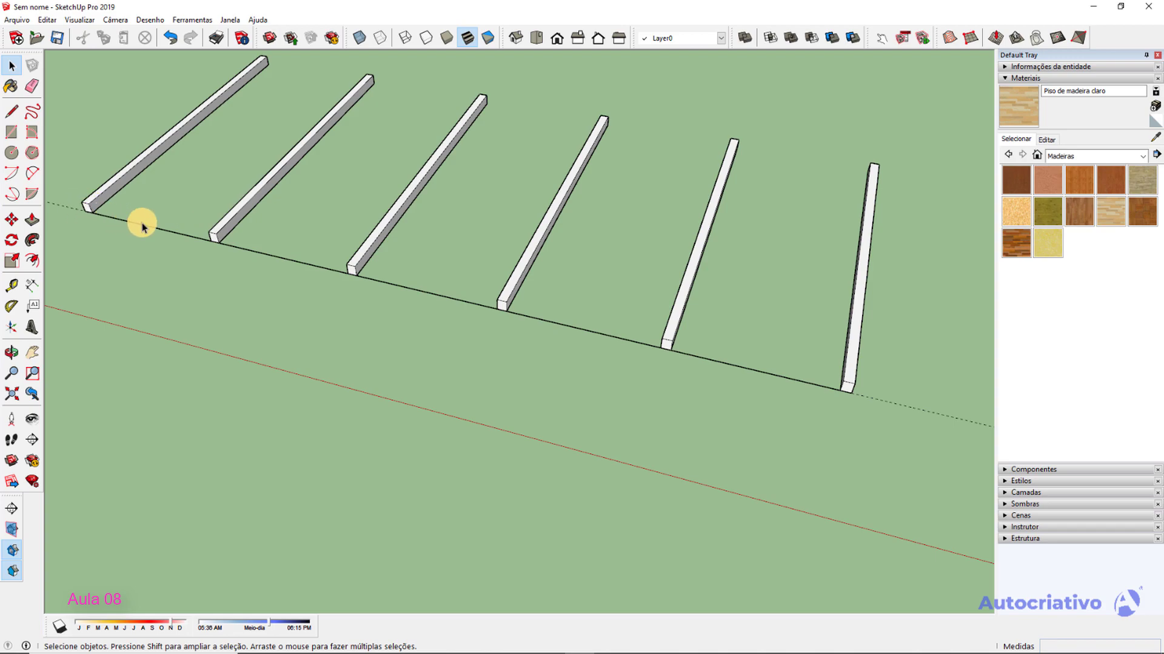
pyautogui.scroll(-2, 593, 282)
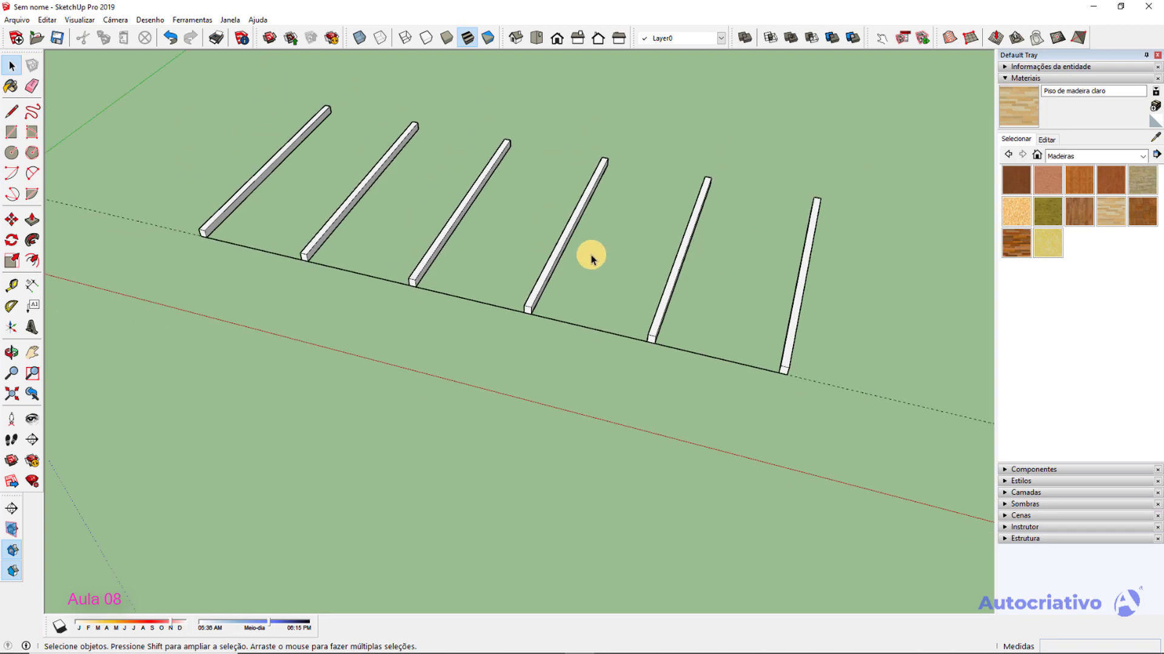
pyautogui.moveTo(743, 236); pyautogui.dragTo(742, 330, button='middle')
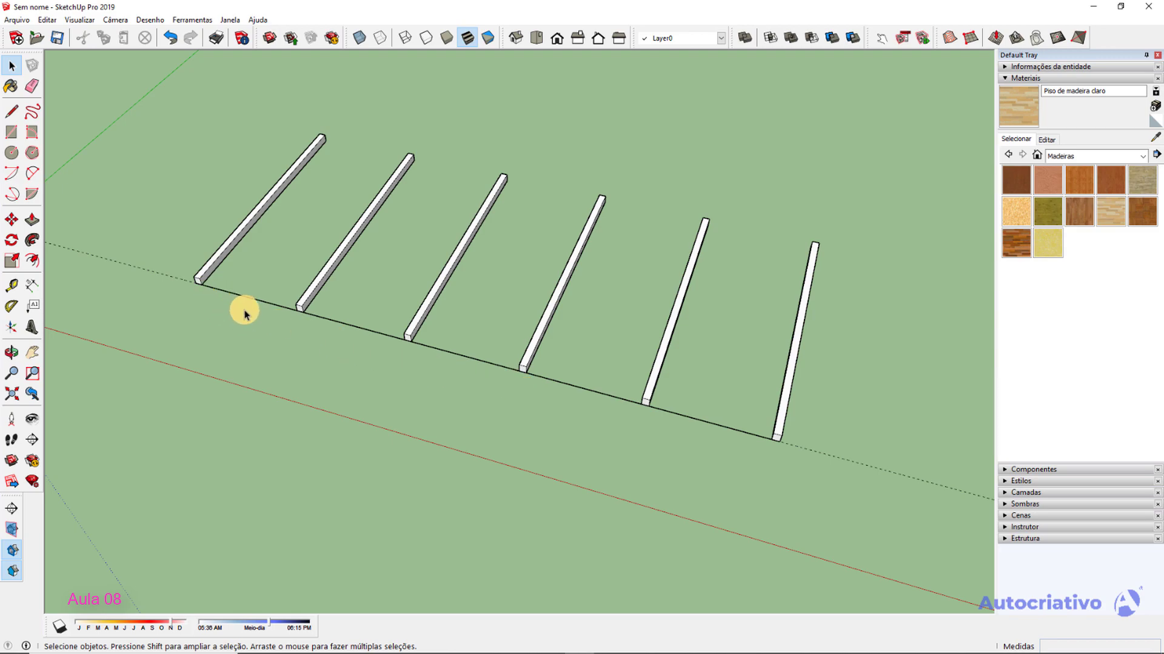
pyautogui.hotkey('ctrl', 'z')
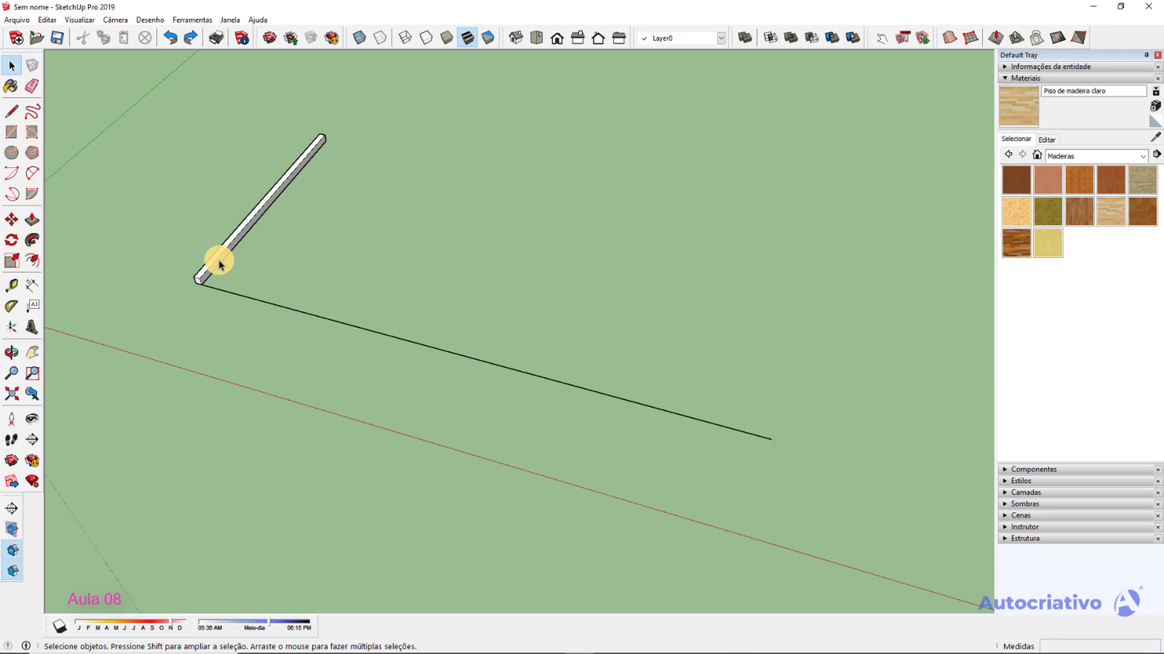
# Copy the bar 10 m to the far end of the line and divide the distance into 10 equal spaces with /10.
pyautogui.click(221, 264)
pyautogui.scroll(2, 221, 264)
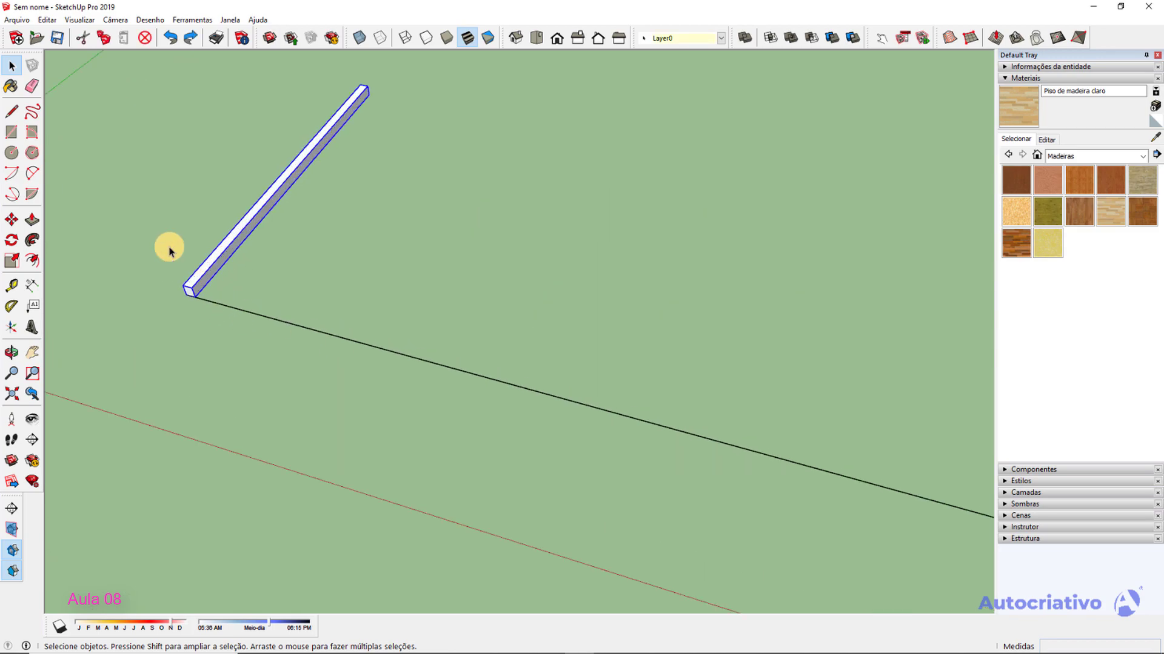
pyautogui.click(12, 221)
pyautogui.scroll(3, 172, 275)
pyautogui.click(226, 316)
pyautogui.press('ctrl')
pyautogui.scroll(-5, 289, 333)
pyautogui.scroll(5, 546, 375)
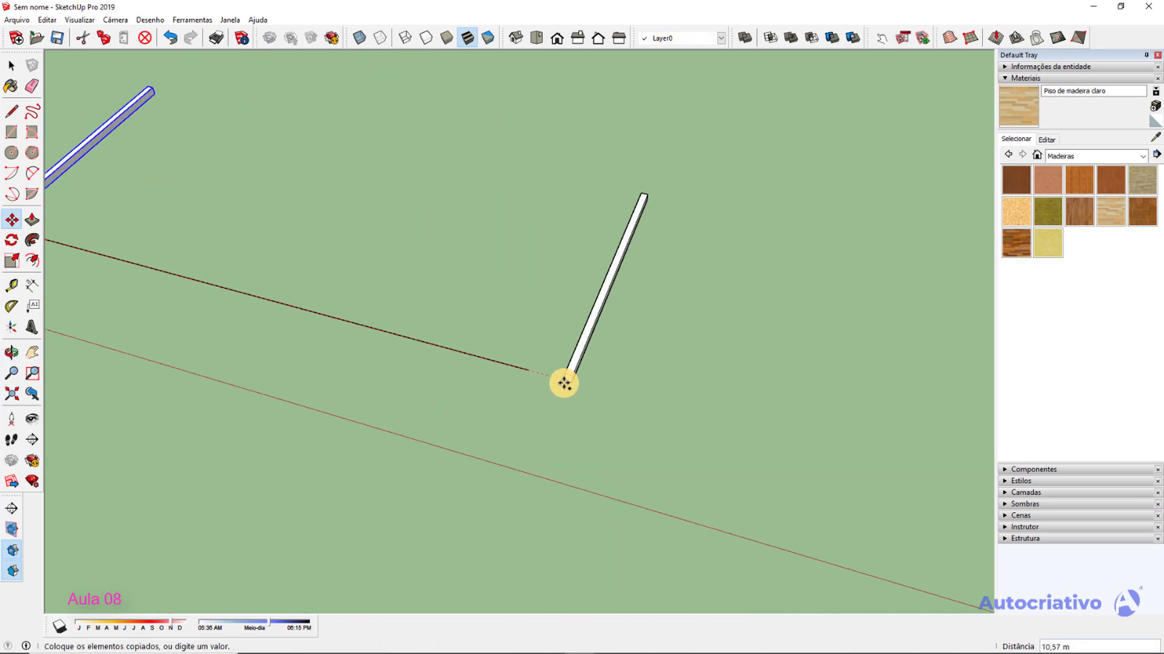
pyautogui.click(512, 366)
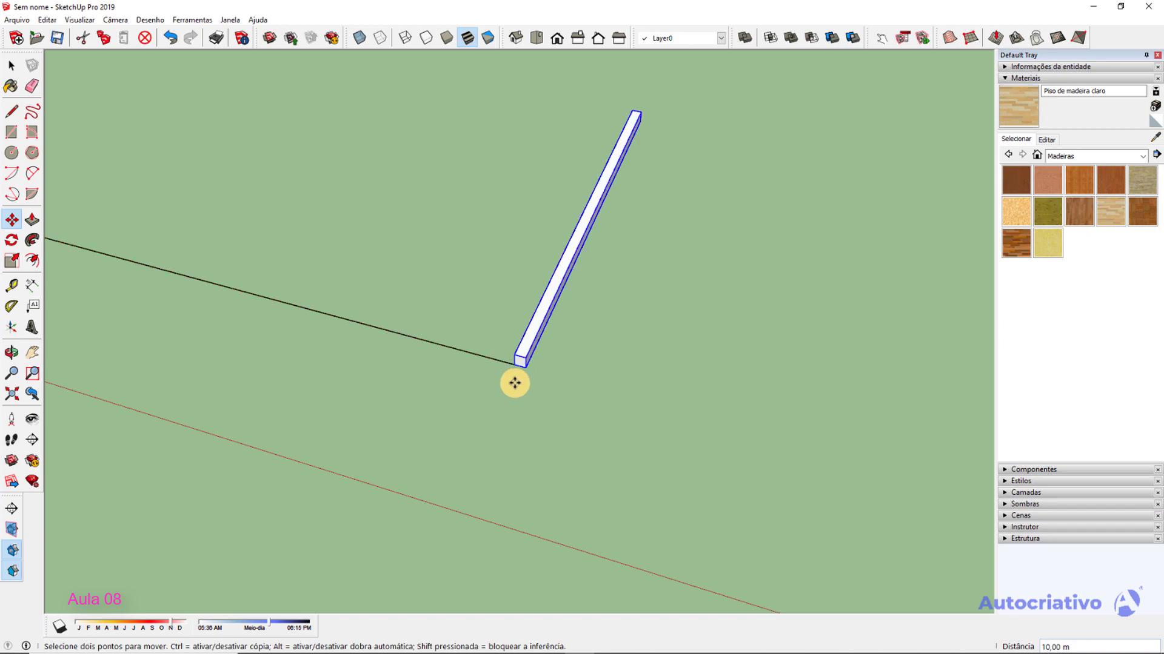
pyautogui.write('/10')
pyautogui.press('Return')
pyautogui.scroll(-3, 515, 383)
pyautogui.press('space')
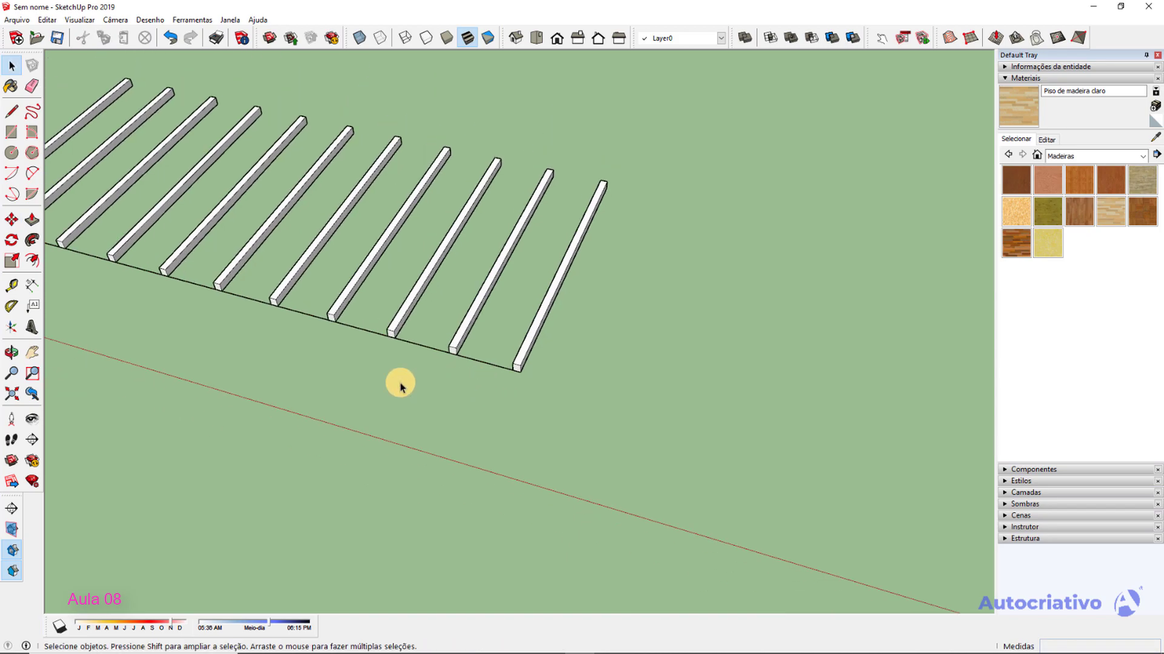
# Measure the clear gap between two neighbouring bars along the line.
pyautogui.moveTo(400, 387); pyautogui.dragTo(665, 379, button='middle')
pyautogui.scroll(5, 677, 402)
pyautogui.scroll(3, 665, 379)
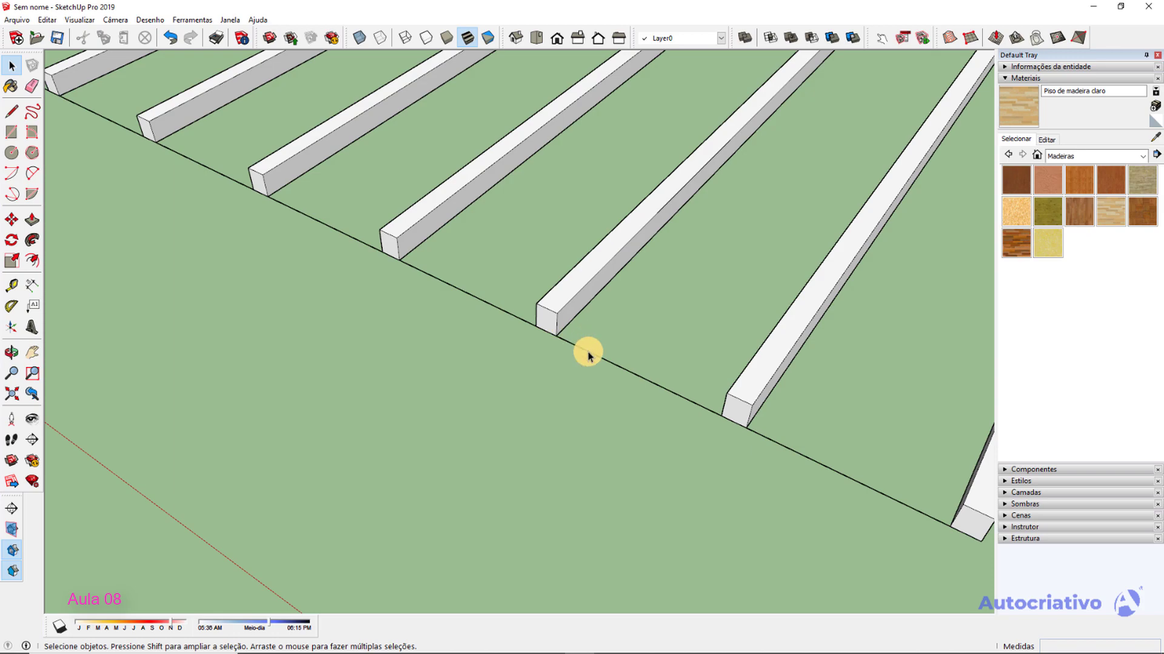
pyautogui.press('t')
pyautogui.click(557, 334)
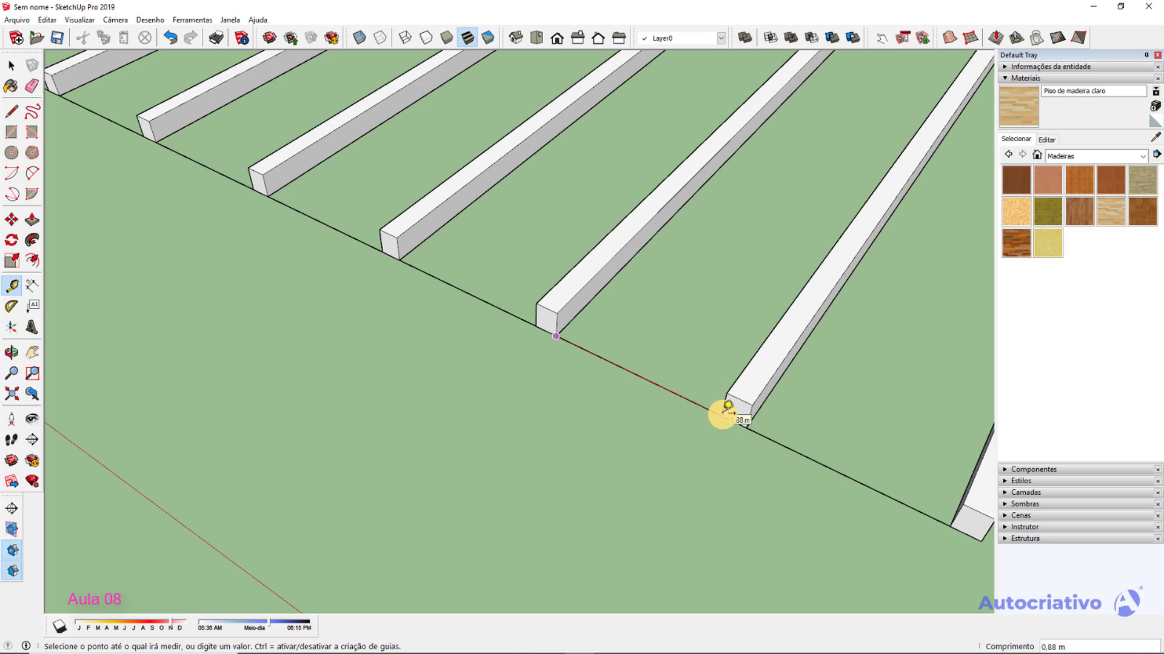
pyautogui.press('space')
# Delete all the copied bars and the line beneath them, keeping only the first bar.
pyautogui.scroll(-8, 709, 397)
pyautogui.middleClick(581, 392)
pyautogui.moveTo(580, 392); pyautogui.dragTo(630, 417, button='middle')
pyautogui.scroll(-2, 678, 394)
pyautogui.press('space')
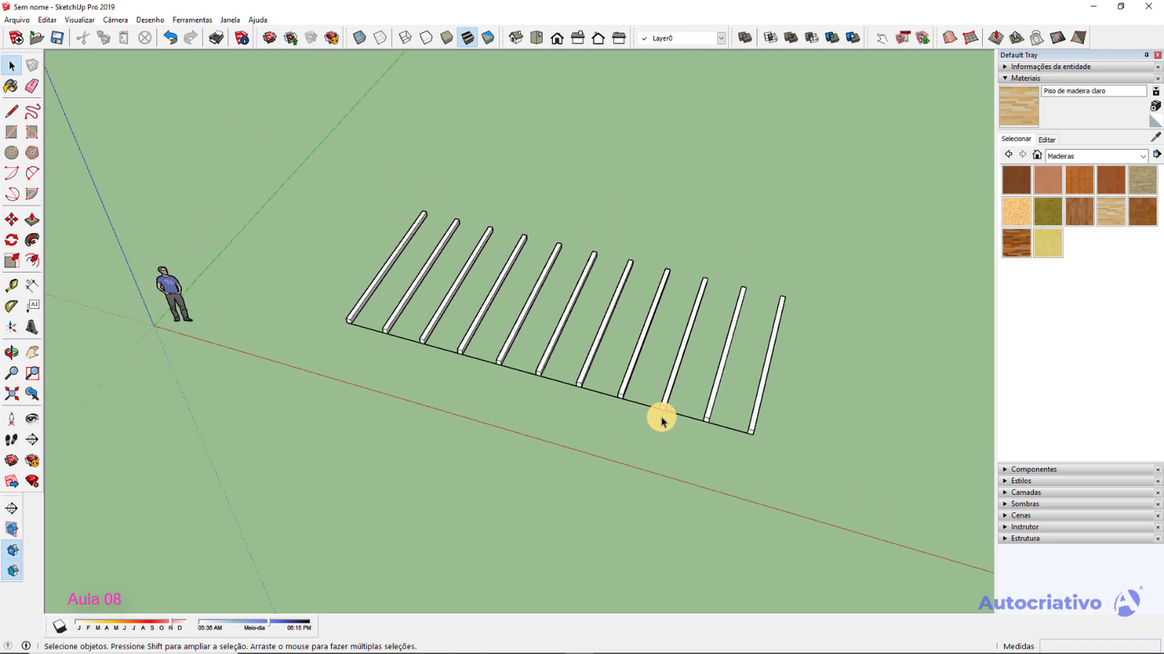
pyautogui.moveTo(826, 459); pyautogui.dragTo(413, 271)
pyautogui.press('Delete')
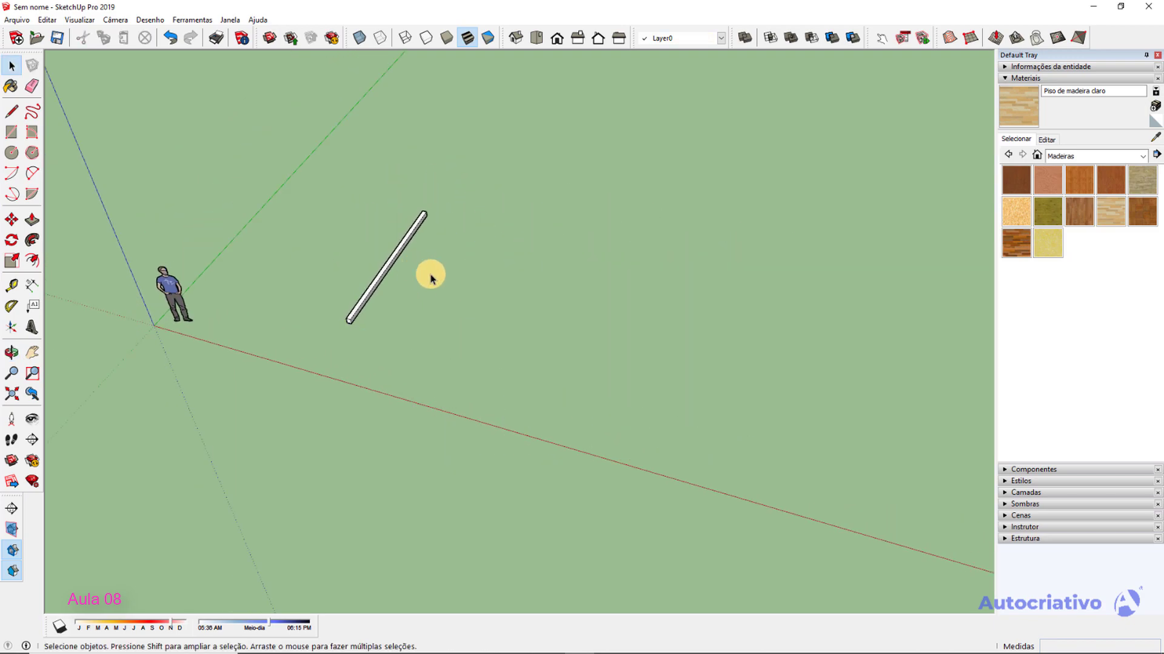
# Try to copy the bar straight up a short distance and divide that distance with /15.
pyautogui.scroll(3, 362, 273)
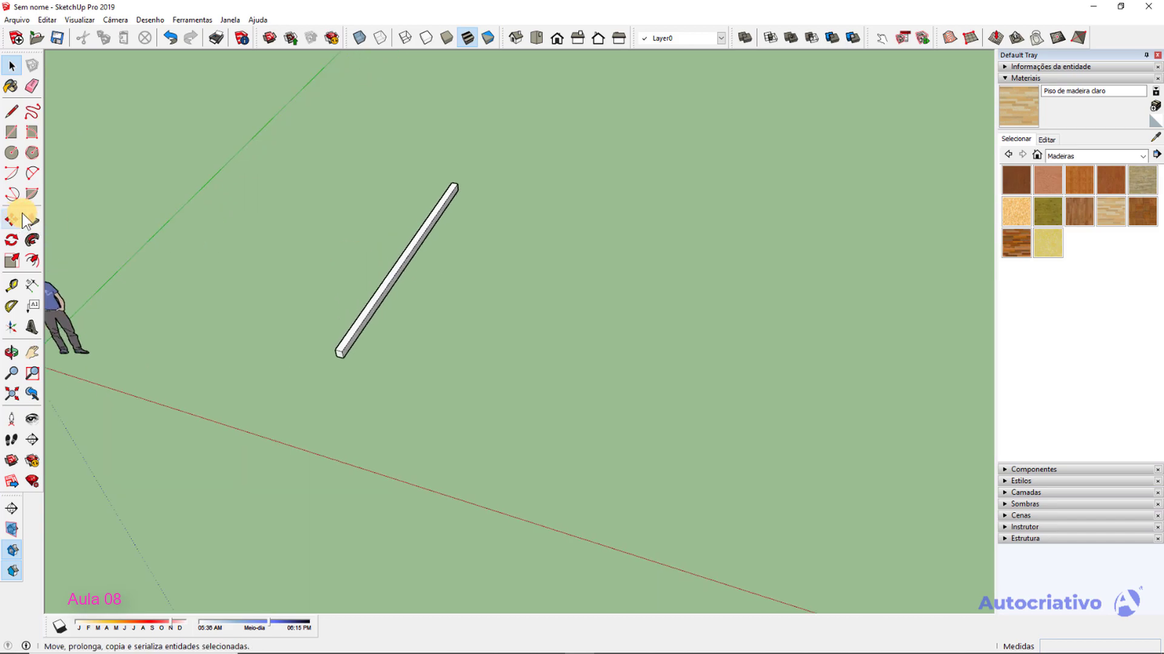
pyautogui.moveTo(431, 300); pyautogui.dragTo(479, 249, button='middle')
pyautogui.moveTo(383, 345); pyautogui.dragTo(363, 361, button='middle')
pyautogui.scroll(3, 360, 362)
pyautogui.press('m')
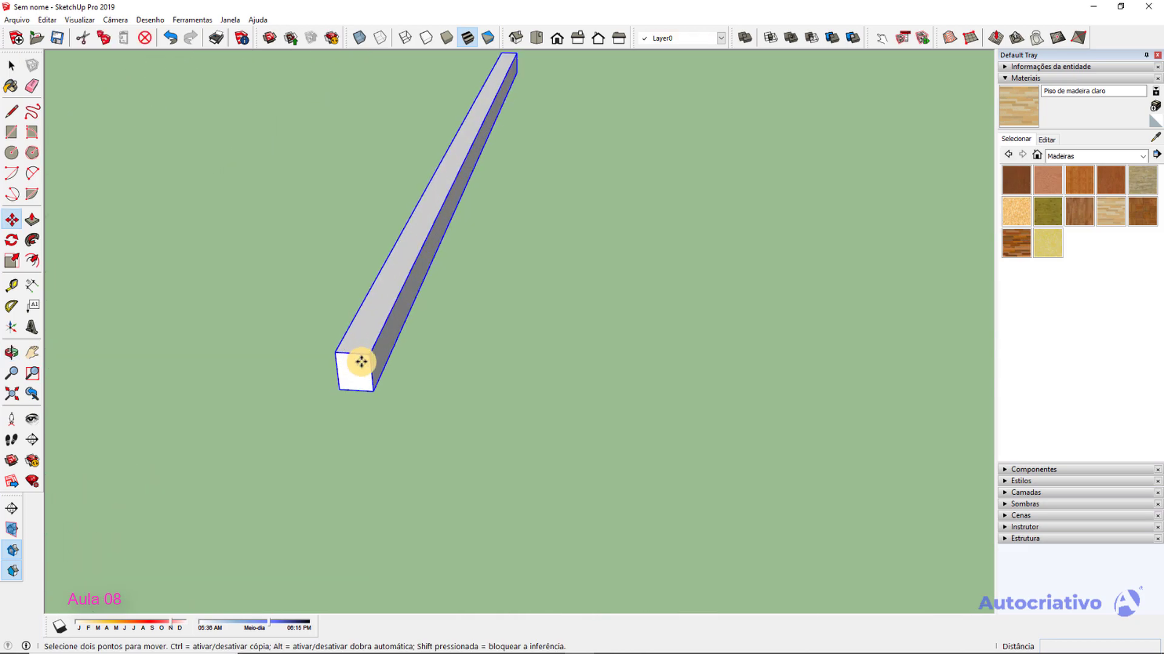
pyautogui.press('ctrl')
pyautogui.click(376, 392)
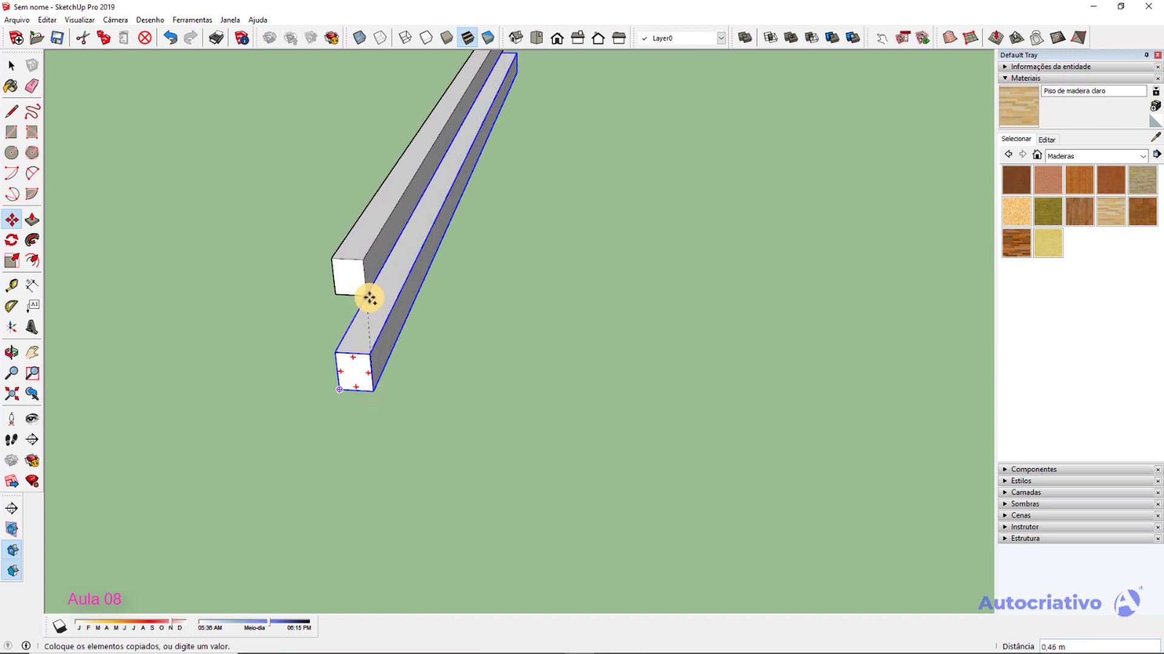
pyautogui.moveTo(371, 282); pyautogui.dragTo(358, 182, button='middle')
pyautogui.click(357, 167)
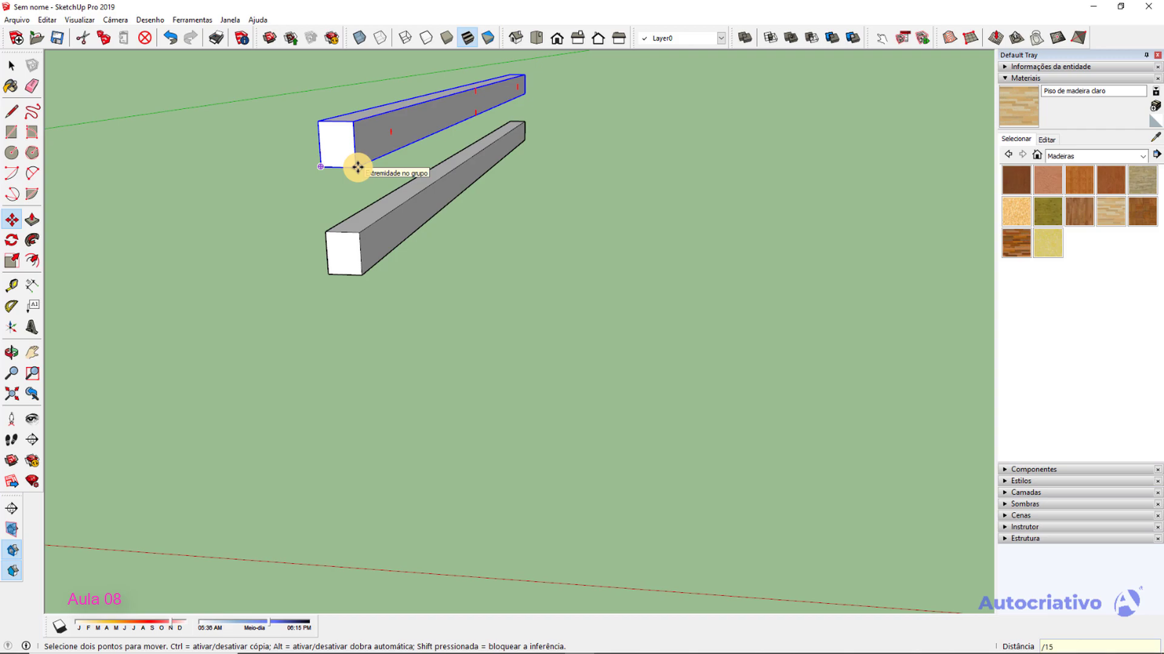
pyautogui.press('Return')
pyautogui.moveTo(418, 182); pyautogui.dragTo(419, 261, button='middle')
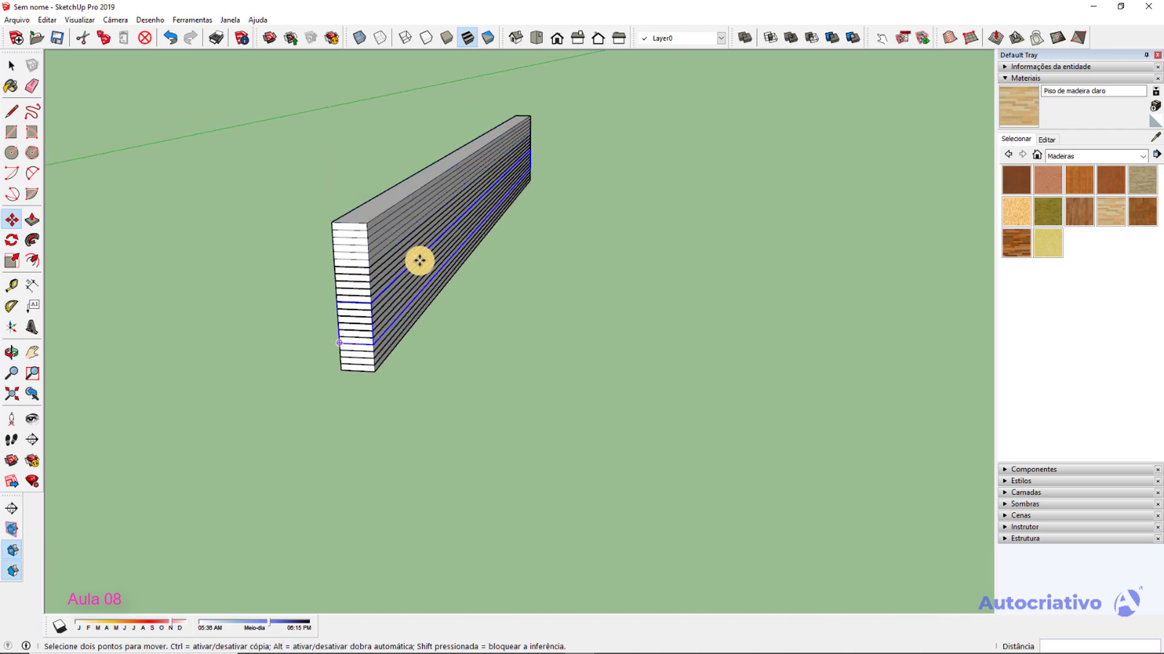
pyautogui.hotkey('ctrl', 'z')
# Copy the bar about 0.26 m straight up and multiply it into 15 copies, undoing the stack after viewing it.
pyautogui.scroll(2, 385, 372)
pyautogui.moveTo(367, 375); pyautogui.dragTo(371, 363)
pyautogui.press('ctrl')
pyautogui.click(371, 362)
pyautogui.moveTo(358, 268)
pyautogui.mouseDown(button='middle')
pyautogui.moveTo(361, 197)
pyautogui.moveTo(358, 273)
pyautogui.moveTo(355, 261)
pyautogui.mouseUp(button='middle')
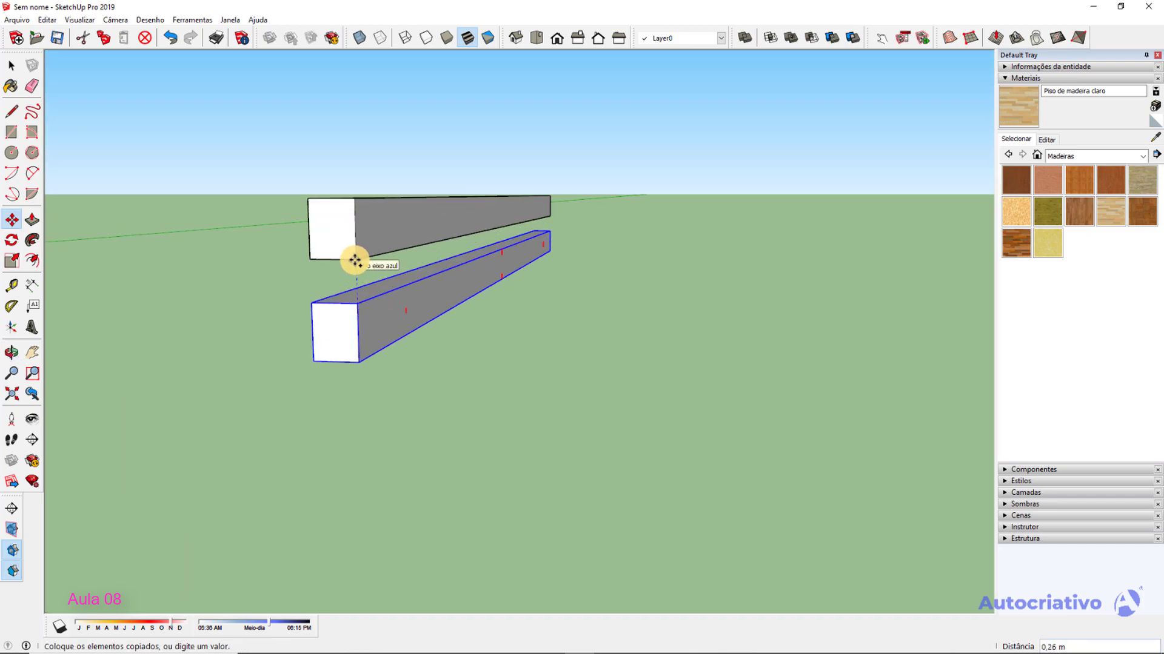
pyautogui.click(354, 261)
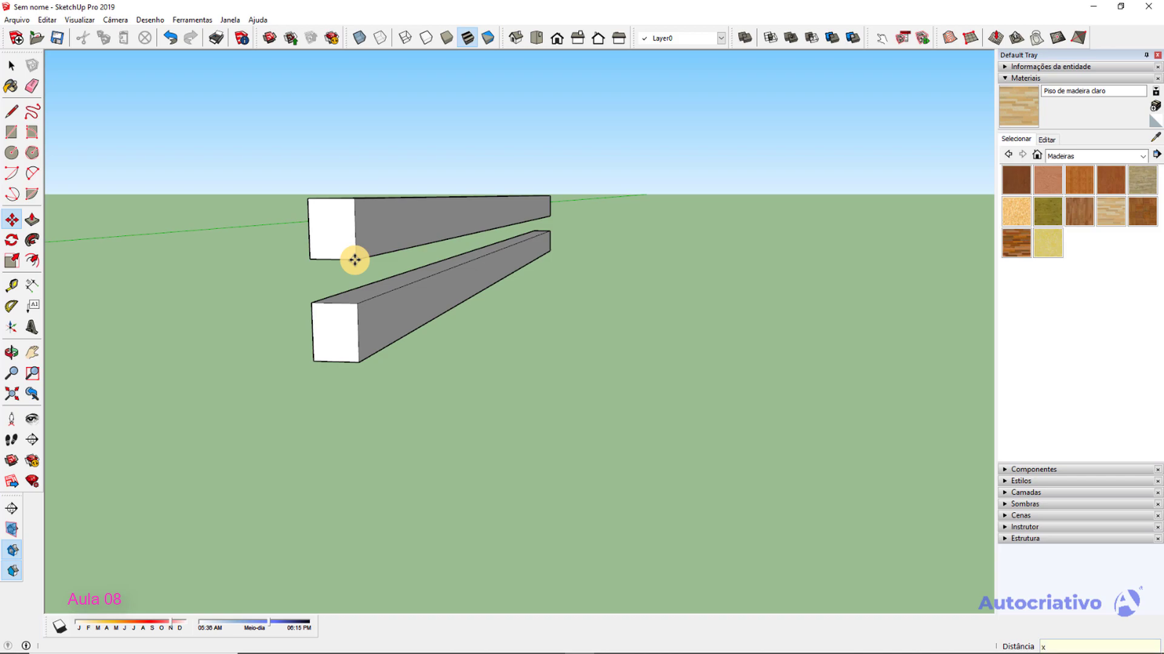
pyautogui.press('Return')
pyautogui.press('space')
pyautogui.scroll(-8, 403, 285)
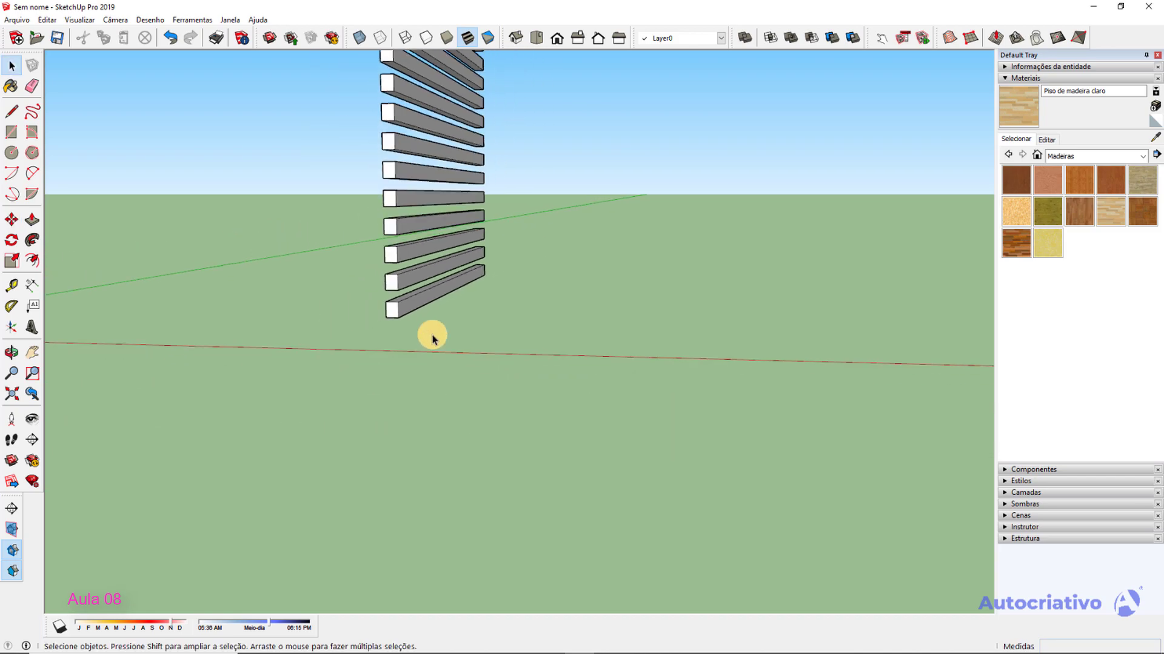
pyautogui.moveTo(474, 286); pyautogui.dragTo(418, 451, button='middle')
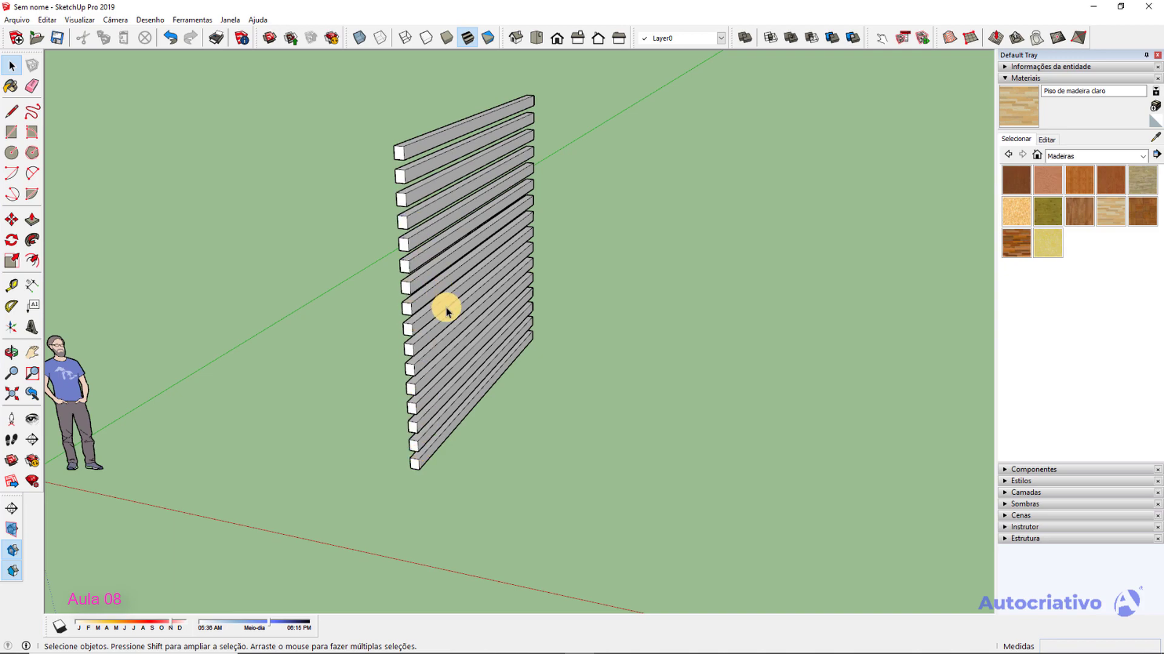
pyautogui.hotkey('ctrl', 'z')
# Copy the bar straight up to the intended overall height and divide the distance into equal spaces with /15.
pyautogui.press('m')
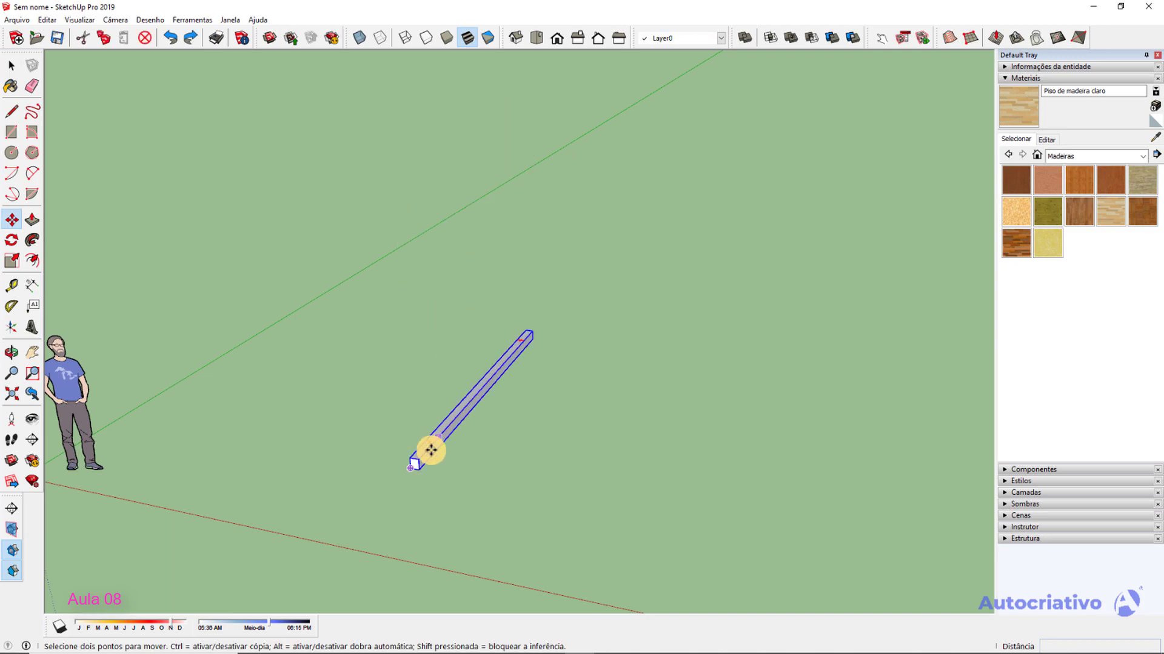
pyautogui.click(420, 470)
pyautogui.press('ctrl')
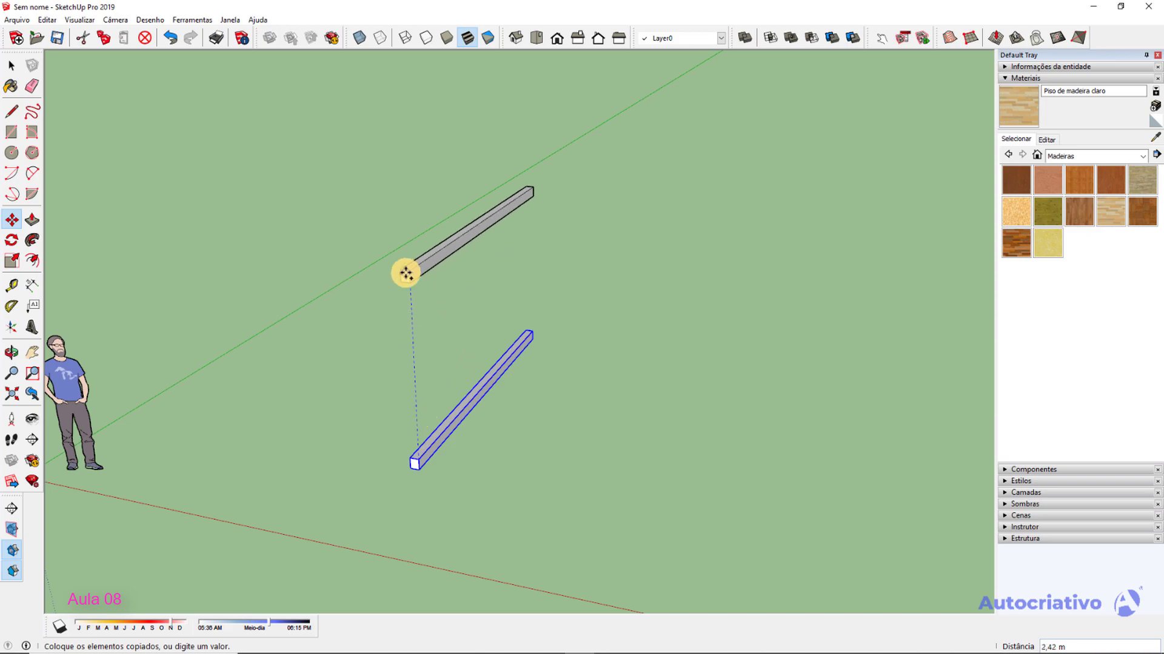
pyautogui.click(406, 174)
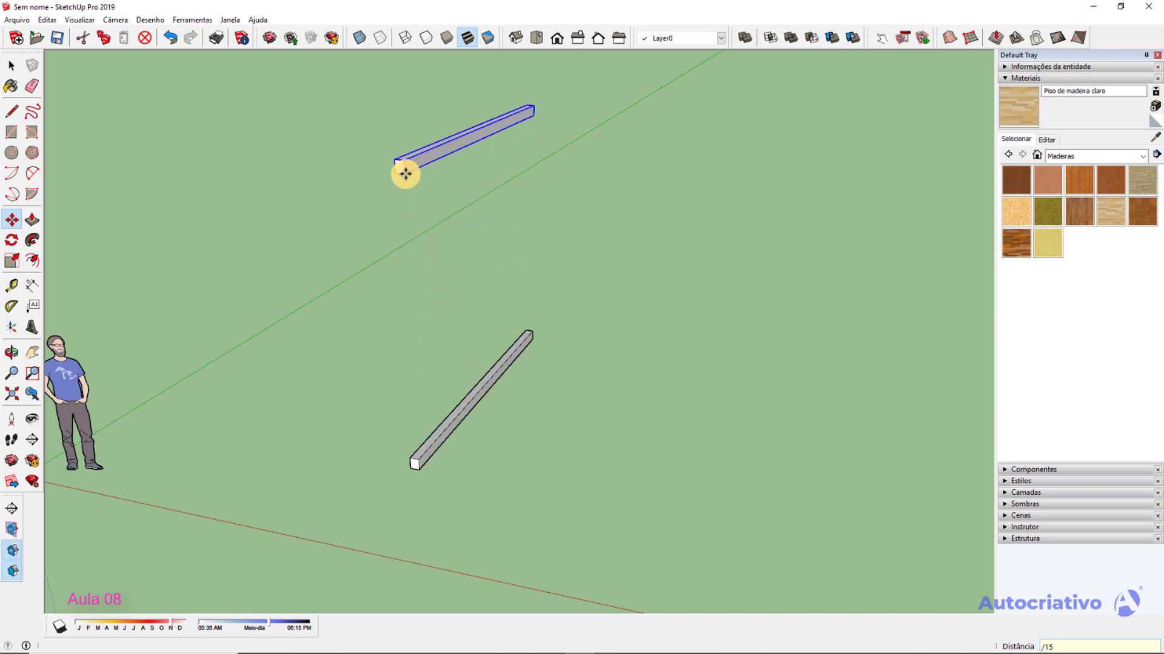
pyautogui.press('Return')
# Delete the entire stack of horizontal bars, including the original bar.
pyautogui.moveTo(662, 387); pyautogui.dragTo(527, 424, button='middle')
pyautogui.moveTo(502, 168); pyautogui.dragTo(503, 168)
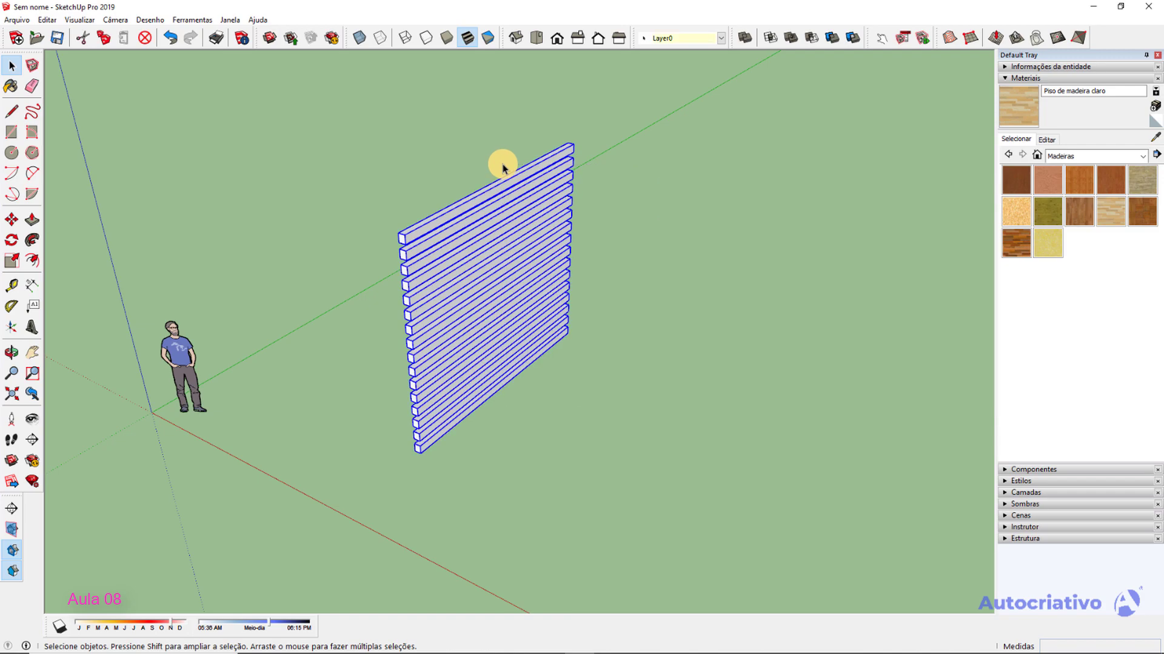
pyautogui.press('Delete')
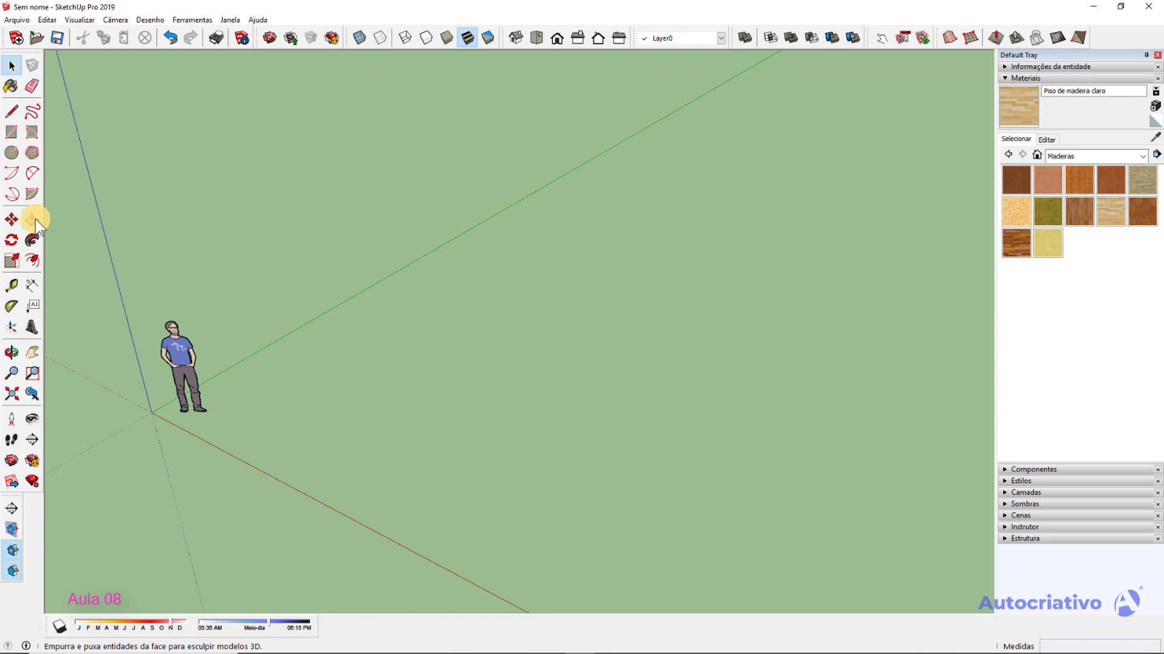
# Draw a rectangle on the ground near the person figure, along the red and green axes.
pyautogui.moveTo(502, 386); pyautogui.dragTo(418, 474, button='middle')
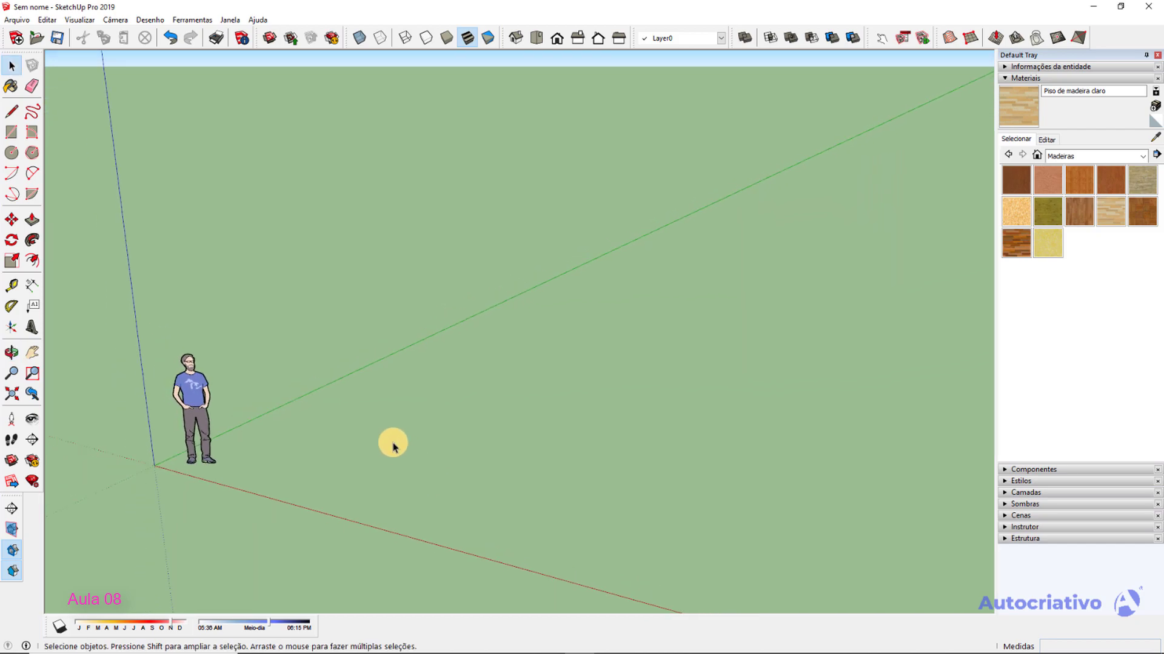
pyautogui.press('e')
pyautogui.press('t')
pyautogui.press('r')
pyautogui.click(360, 452)
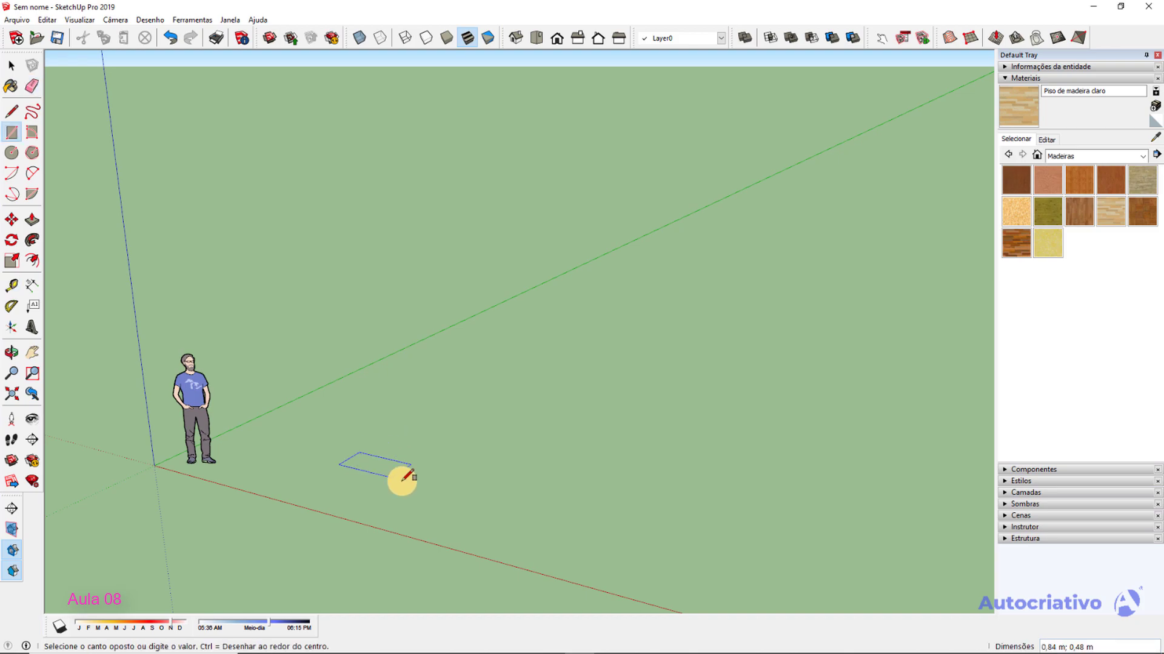
pyautogui.click(594, 407)
pyautogui.press('space')
# Extrude the rectangle upward with Push/Pull into a solid box.
pyautogui.moveTo(525, 420); pyautogui.dragTo(479, 433, button='middle')
pyautogui.scroll(2, 477, 434)
pyautogui.click(491, 411)
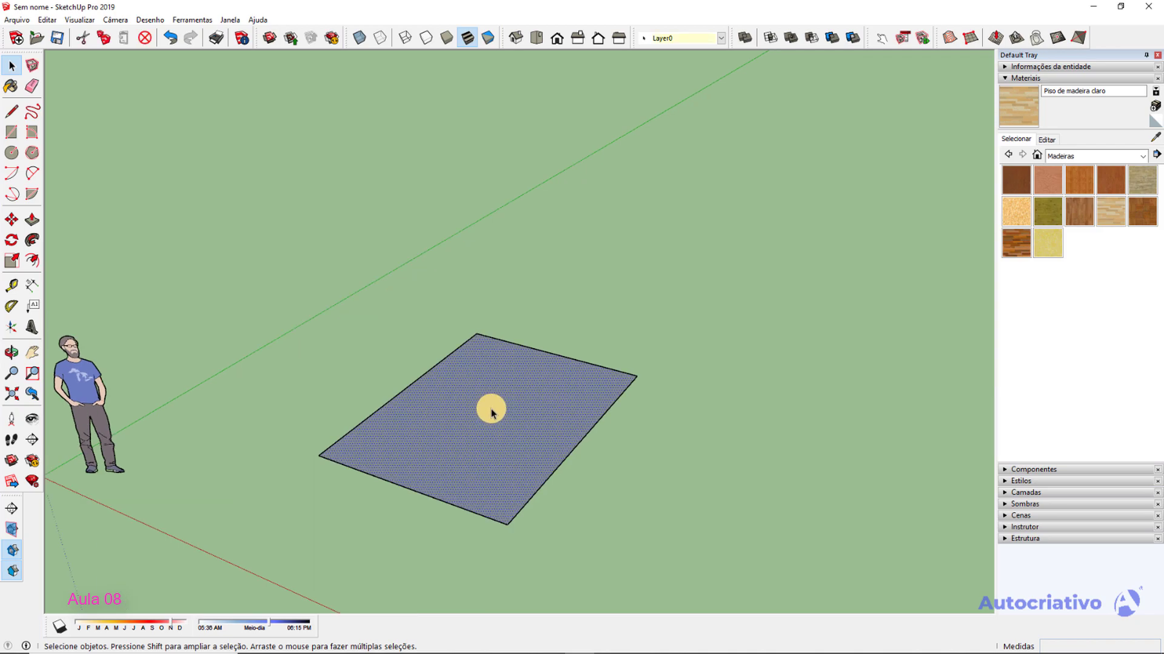
pyautogui.press('p')
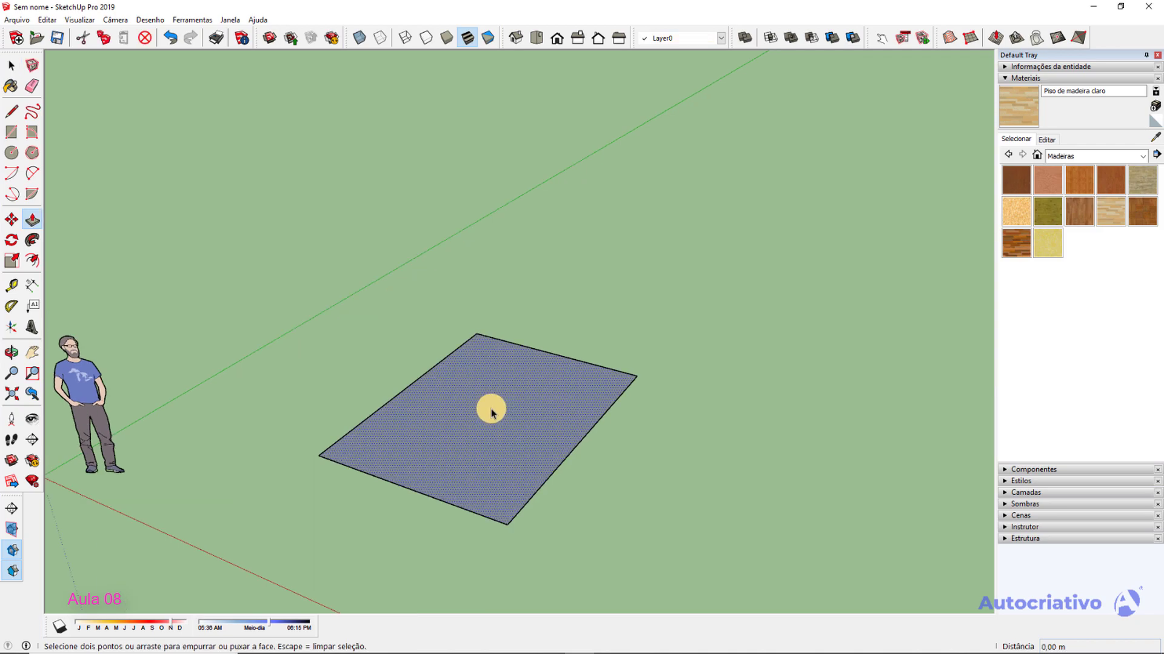
pyautogui.click(491, 411)
pyautogui.click(483, 273)
pyautogui.press('space')
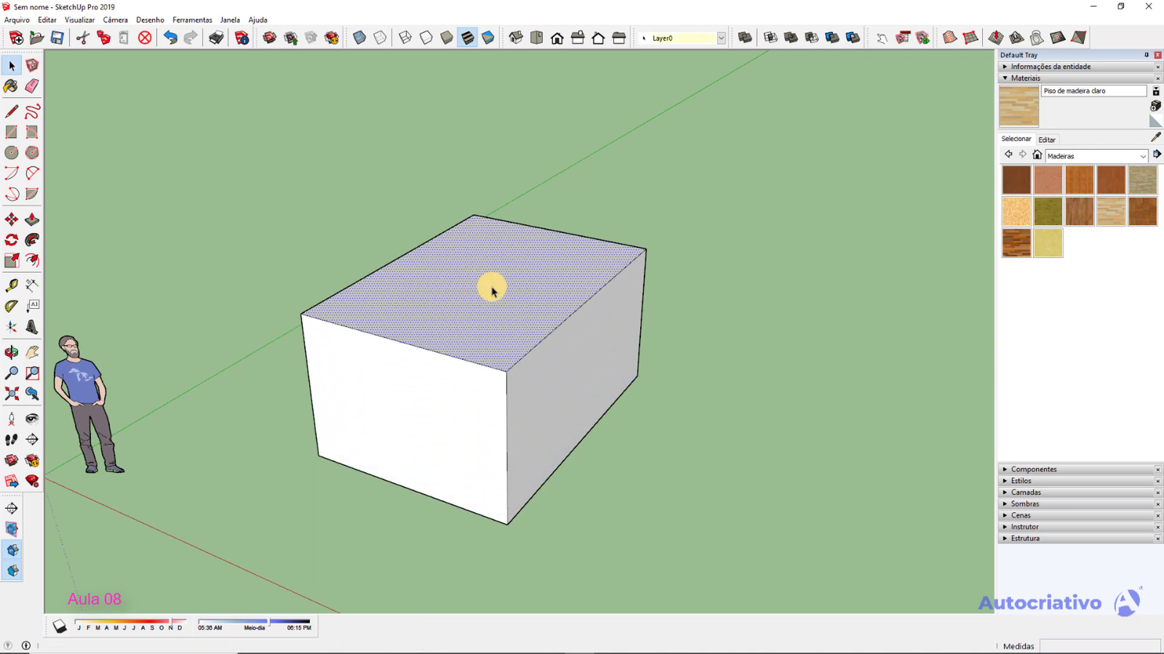
# Push the box's long side face slightly inward with Push/Pull.
pyautogui.keyDown('shift'); pyautogui.moveTo(748, 452); pyautogui.dragTo(631, 385, button='middle'); pyautogui.keyUp('shift')
pyautogui.click(491, 298)
pyautogui.keyDown('shift'); pyautogui.moveTo(483, 299); pyautogui.dragTo(507, 327, button='middle'); pyautogui.keyUp('shift')
pyautogui.scroll(2, 507, 328)
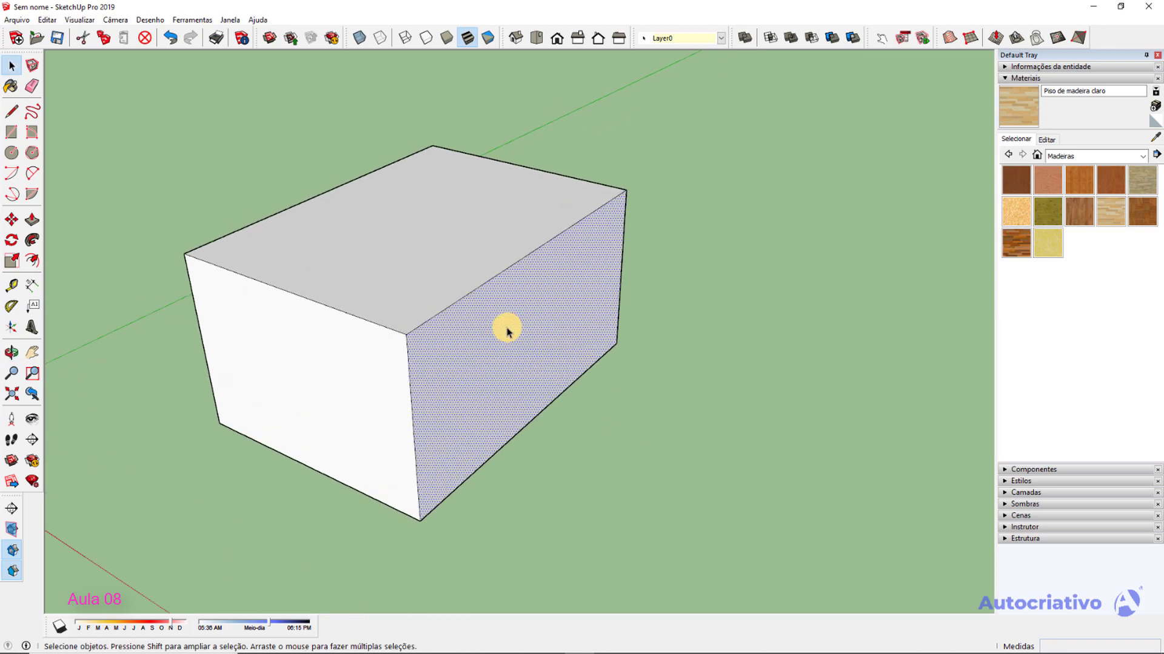
pyautogui.press('p')
pyautogui.click(501, 327)
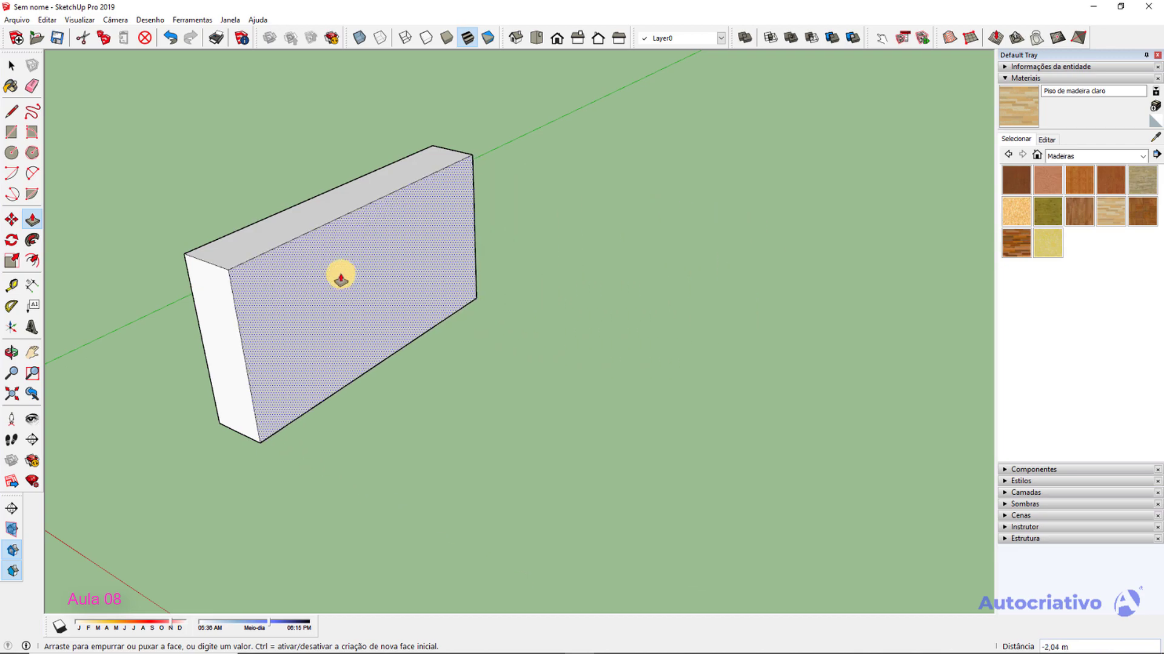
pyautogui.click(478, 339)
pyautogui.press('space')
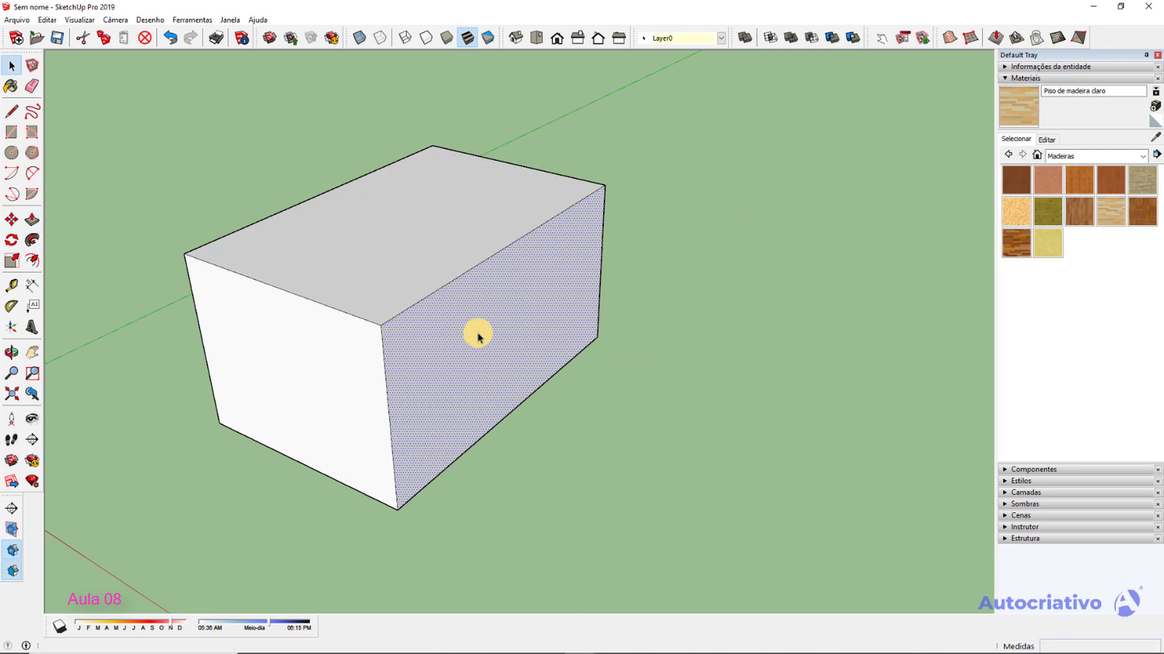
# Split the box's long side face with a vertical line about 1.92 m long, from its top edge to its bottom edge.
pyautogui.press('l')
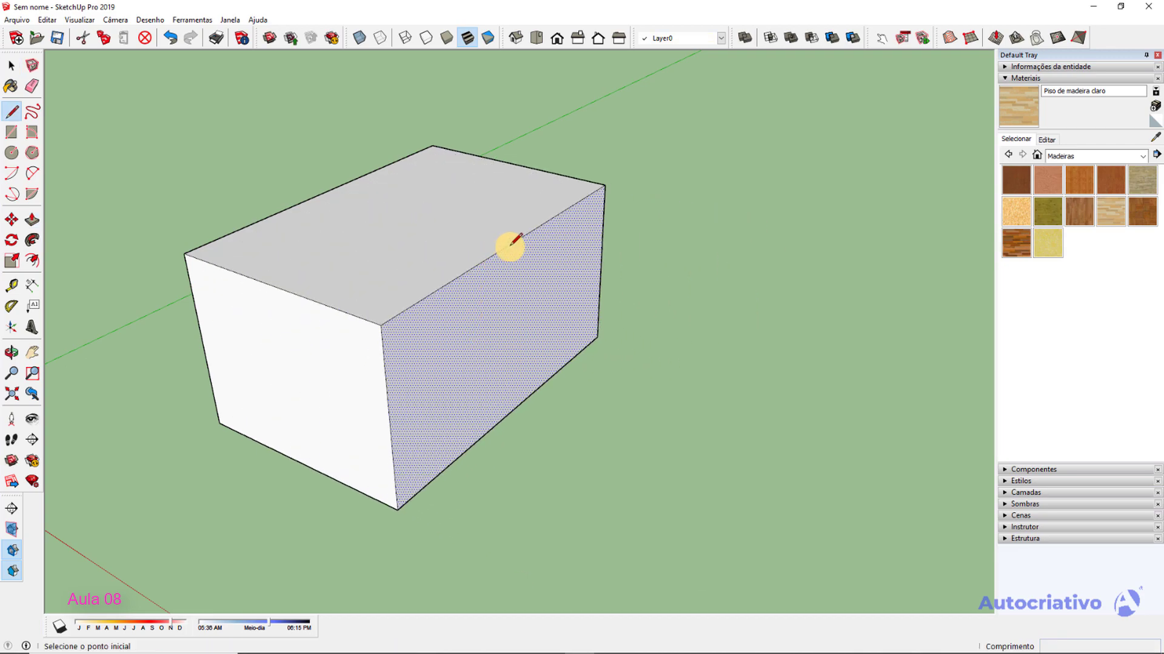
pyautogui.click(510, 244)
pyautogui.click(512, 410)
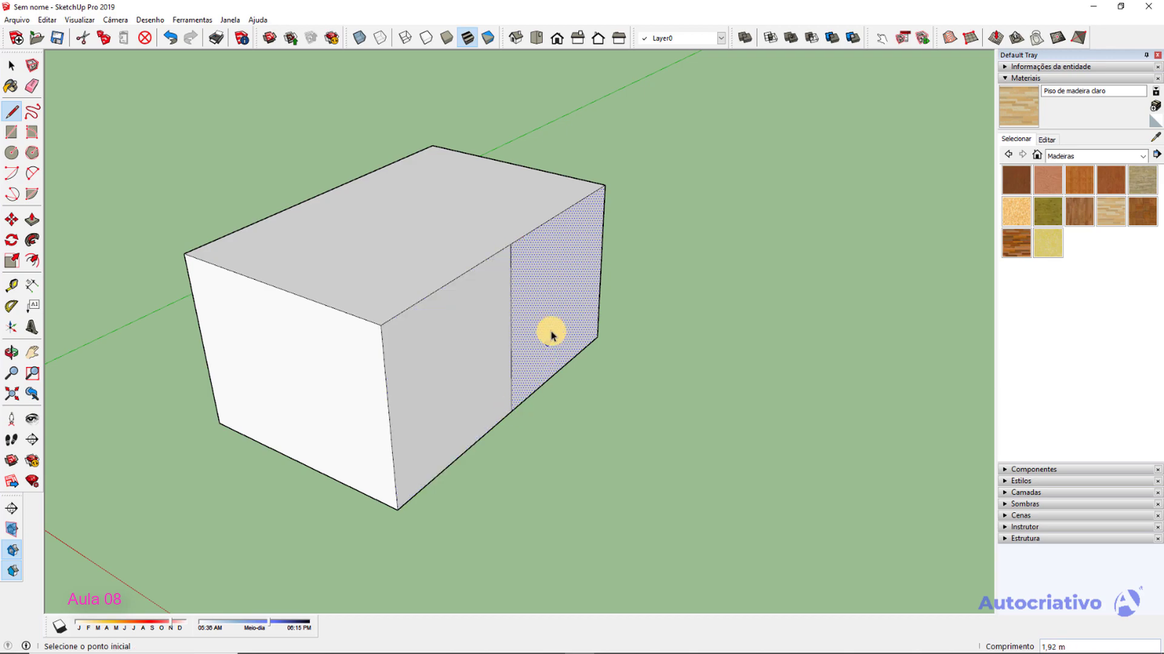
# Pull the far half of the split side face outward about 1.39 m with Push/Pull.
pyautogui.press('space')
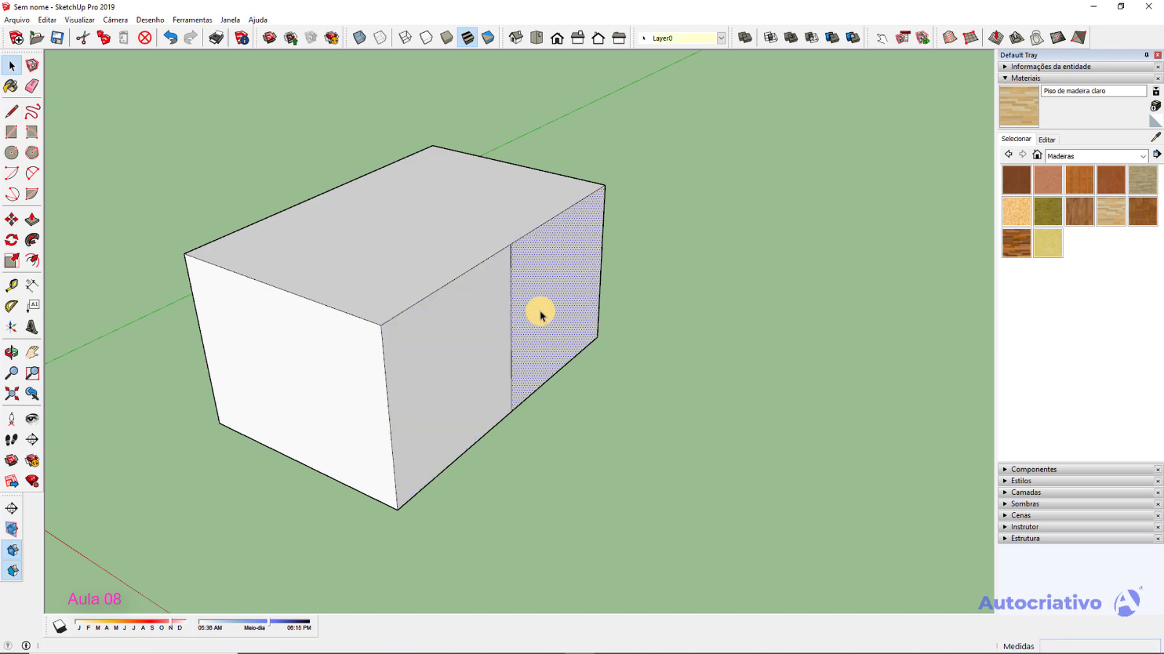
pyautogui.press('p')
pyautogui.moveTo(541, 314); pyautogui.dragTo(667, 359)
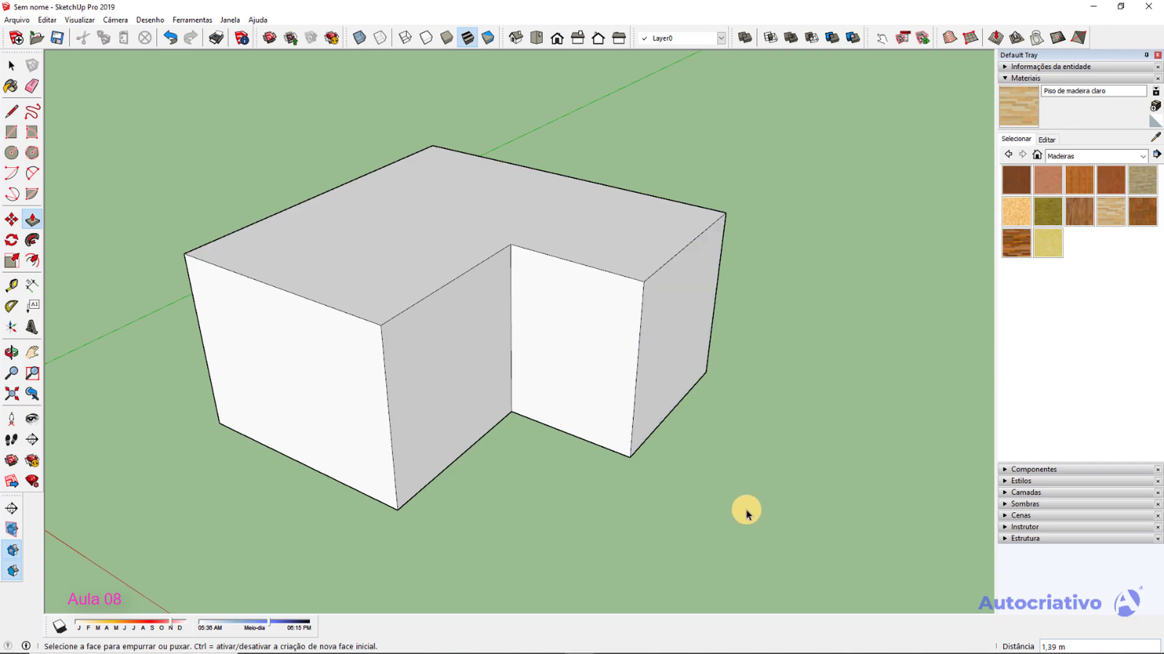
pyautogui.press('space')
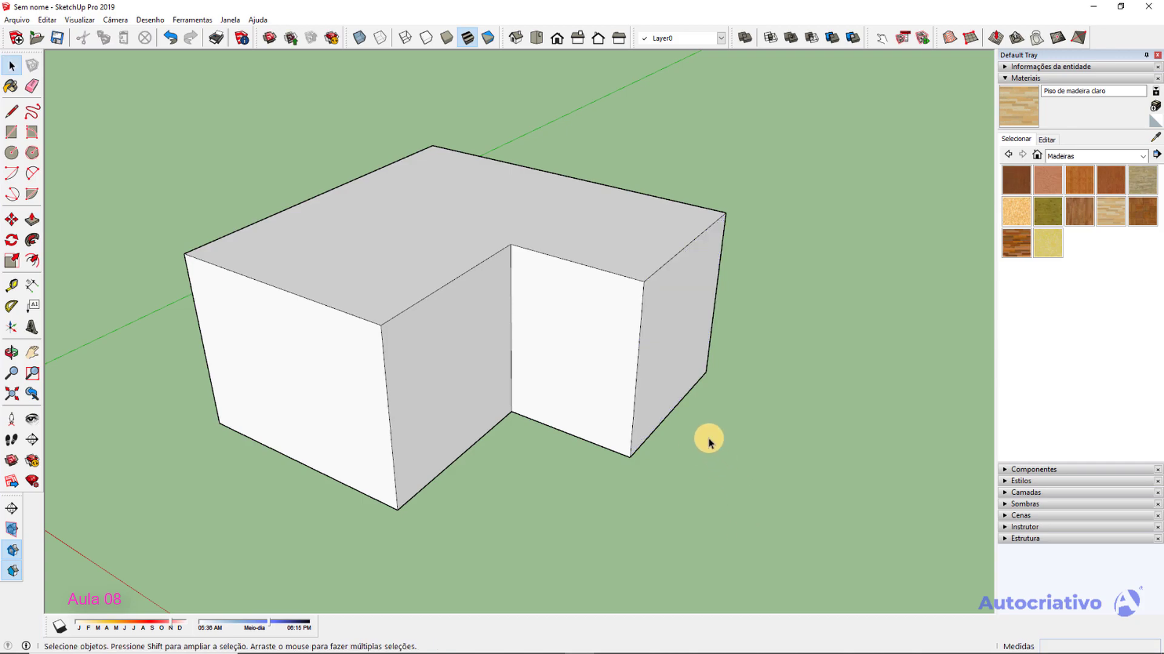
# Draw a diagonal line across the projection's inner side face, from its outer top corner to its inner bottom corner.
pyautogui.press('l')
pyautogui.click(644, 283)
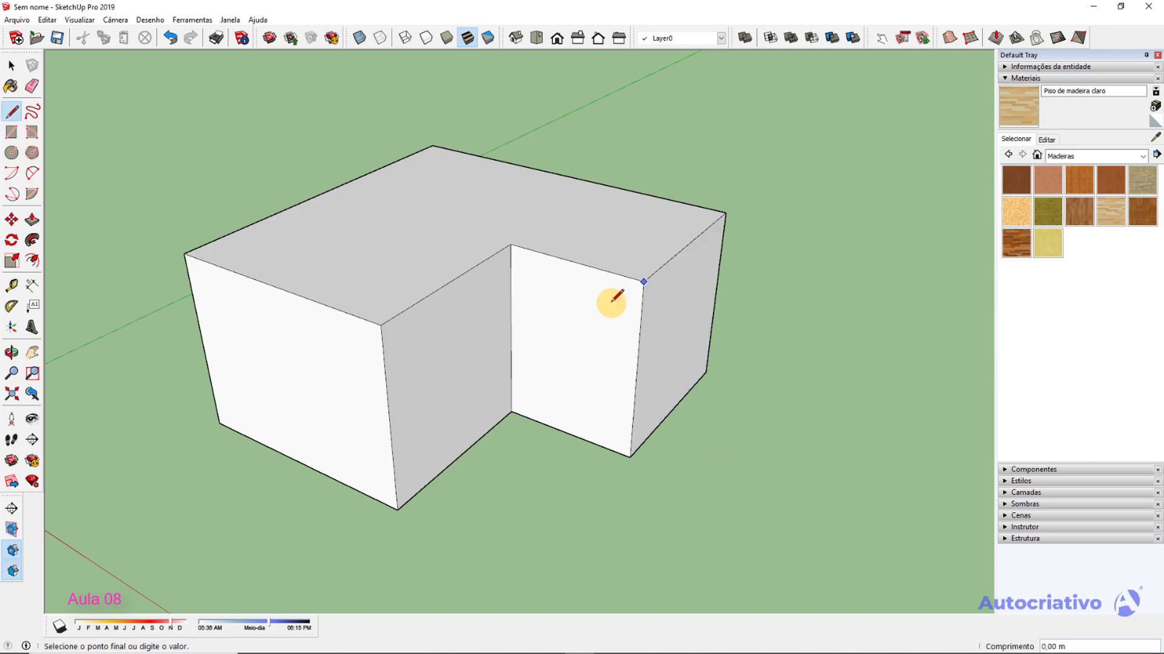
pyautogui.click(514, 411)
pyautogui.press('space')
# Pull the lower triangular half of that side face outward with Push/Pull to form a wedge.
pyautogui.click(585, 390)
pyautogui.moveTo(584, 389); pyautogui.dragTo(544, 417, button='middle')
pyautogui.press('p')
pyautogui.moveTo(559, 402); pyautogui.dragTo(506, 456)
pyautogui.moveTo(506, 456); pyautogui.dragTo(761, 481, button='middle')
pyautogui.press('space')
pyautogui.click(761, 481)
# Try to push the recessed upper triangular face inward about 0.18 m with Push/Pull.
pyautogui.moveTo(624, 403); pyautogui.dragTo(481, 341, button='middle')
pyautogui.click(480, 340)
pyautogui.click(496, 459)
pyautogui.moveTo(496, 459); pyautogui.dragTo(581, 474, button='middle')
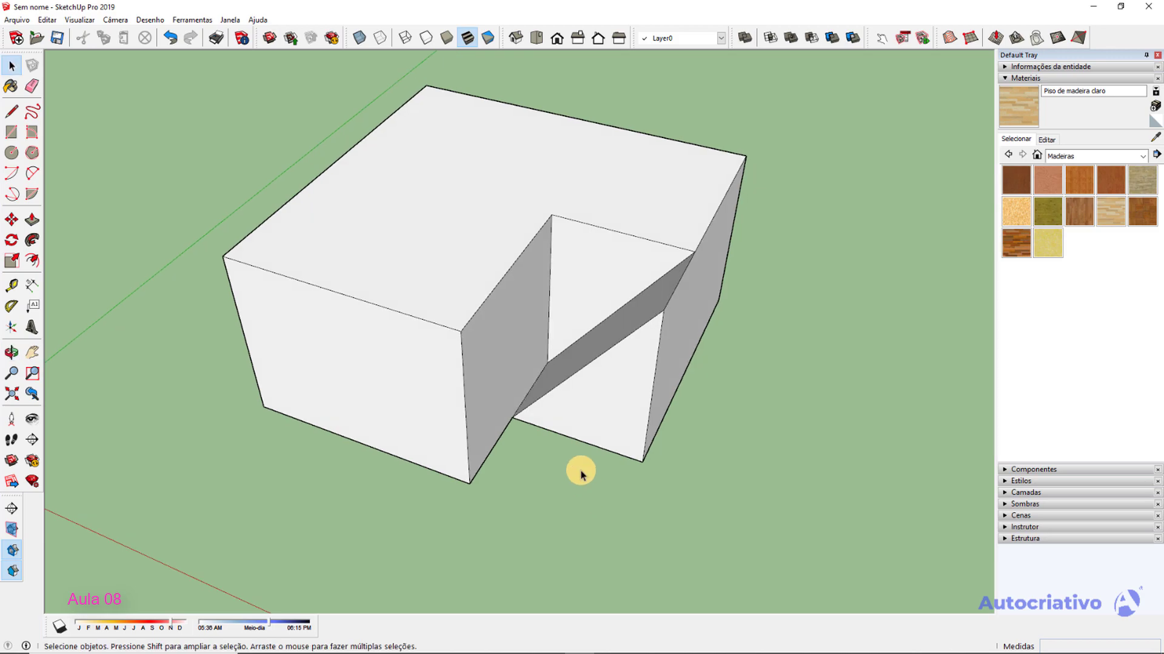
pyautogui.click(600, 284)
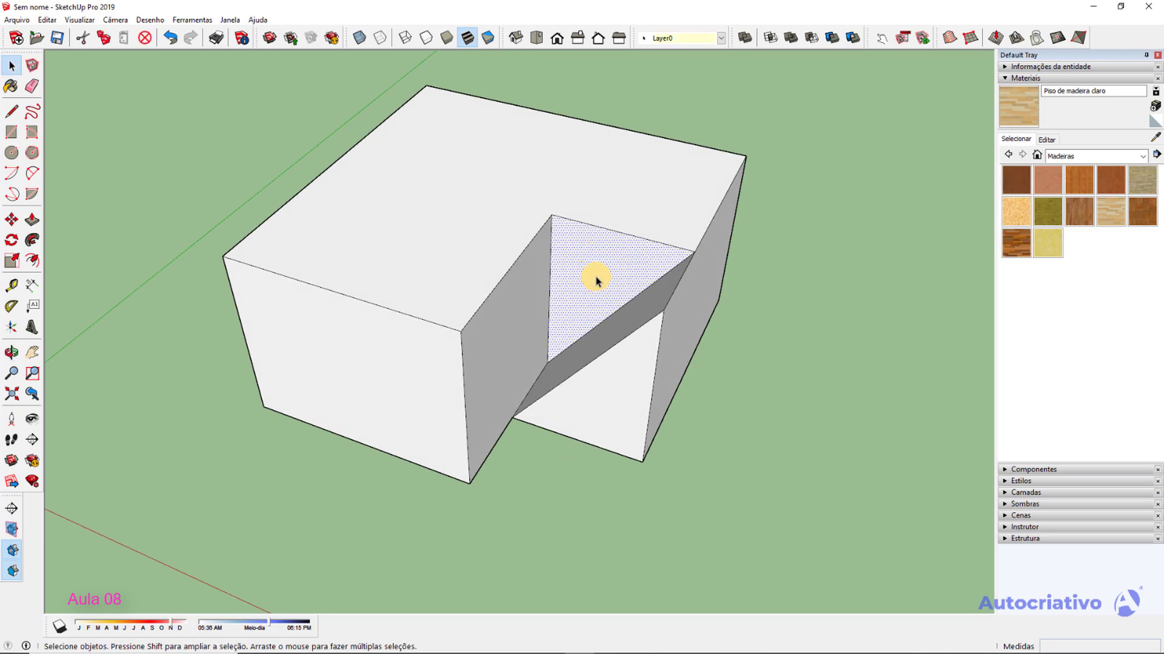
pyautogui.press('p')
pyautogui.moveTo(595, 278)
pyautogui.mouseDown()
pyautogui.moveTo(572, 309)
pyautogui.moveTo(636, 194)
pyautogui.moveTo(606, 272)
pyautogui.mouseUp()
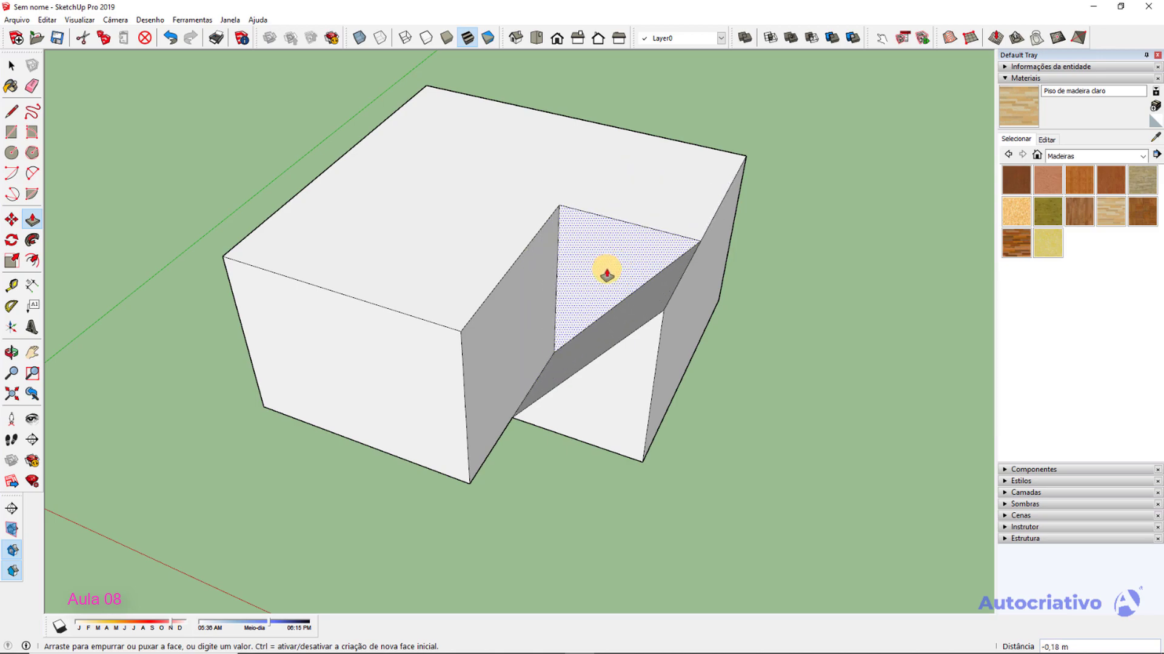
pyautogui.press('space')
pyautogui.click(743, 377)
# Try to extrude the wedge's sloped face with Push/Pull.
pyautogui.moveTo(712, 371); pyautogui.dragTo(603, 321, button='middle')
pyautogui.scroll(2, 603, 321)
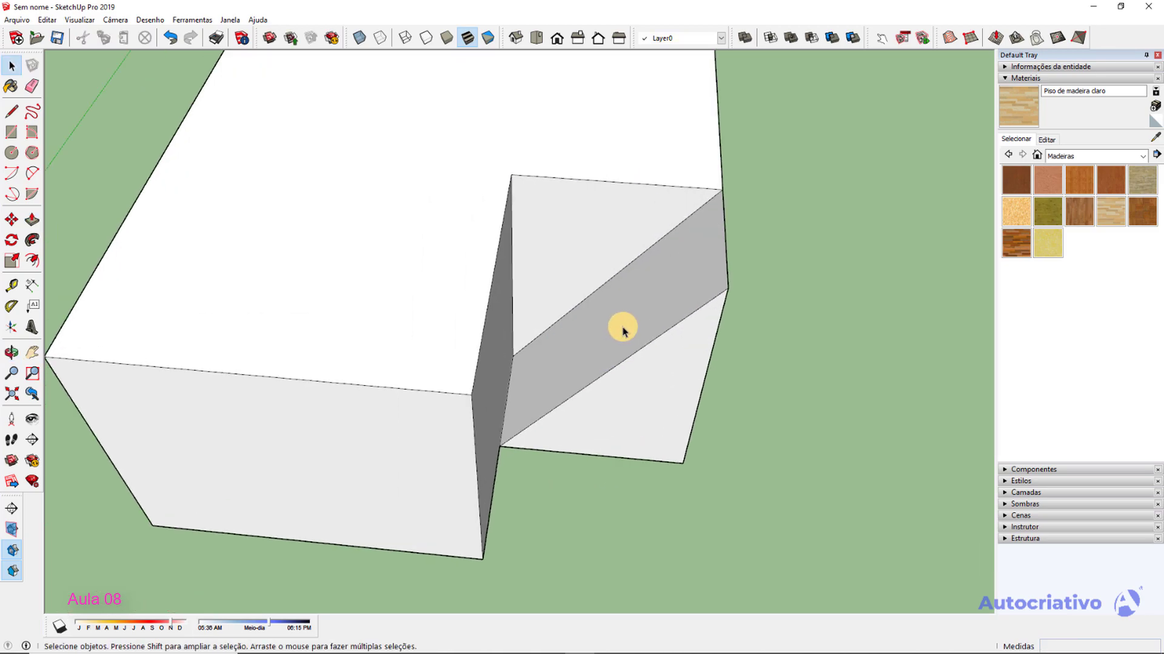
pyautogui.click(622, 330)
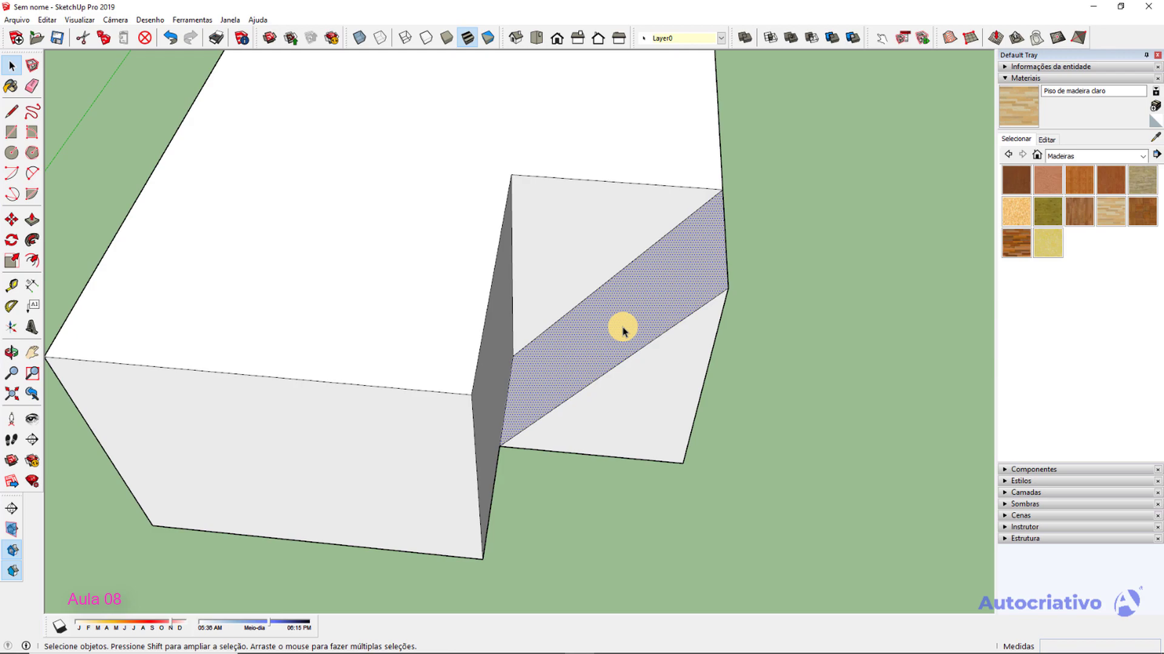
pyautogui.press('p')
pyautogui.click(618, 327)
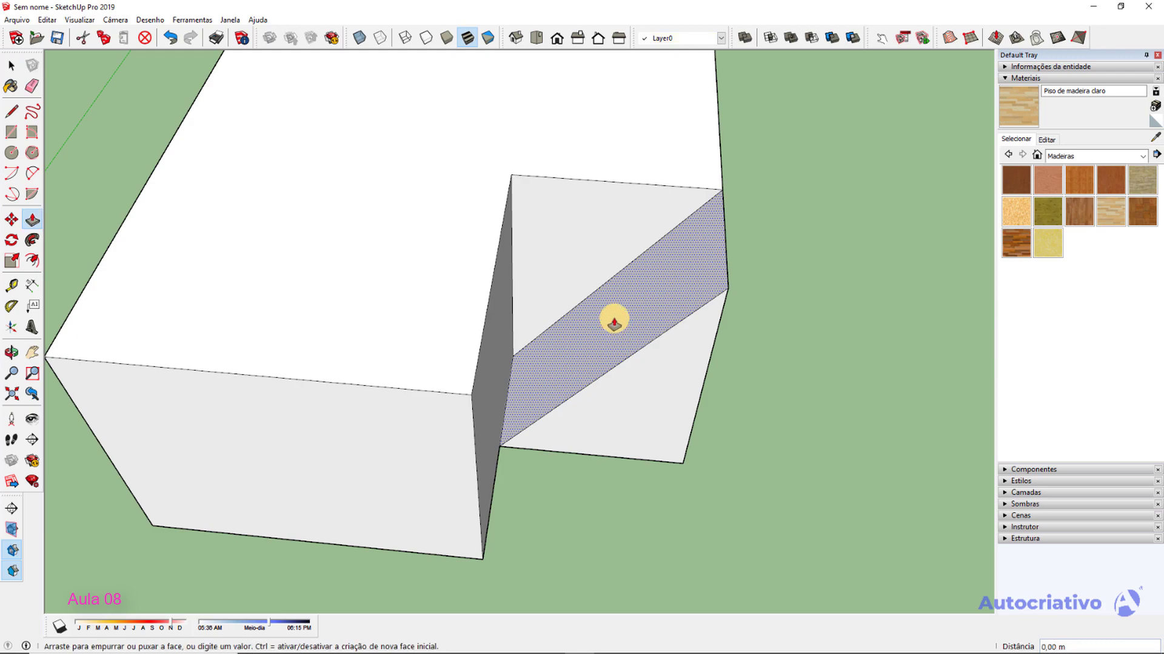
pyautogui.click(622, 333)
pyautogui.click(598, 307)
pyautogui.click(597, 316)
pyautogui.click(608, 327)
pyautogui.click(625, 333)
pyautogui.click(620, 331)
pyautogui.click(621, 332)
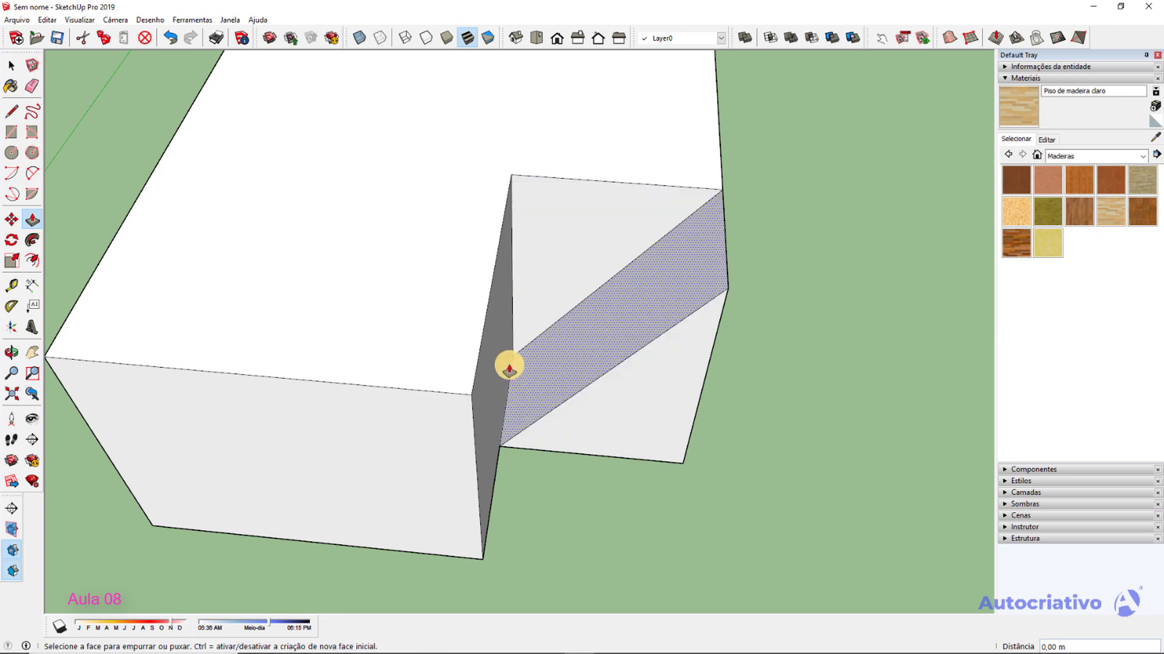
# Try to Push/Pull the box's side face that borders the wedge.
pyautogui.scroll(3, 514, 372)
pyautogui.scroll(-3, 623, 340)
pyautogui.moveTo(624, 340); pyautogui.dragTo(527, 335, button='middle')
pyautogui.press('space')
pyautogui.click(526, 327)
pyautogui.press('p')
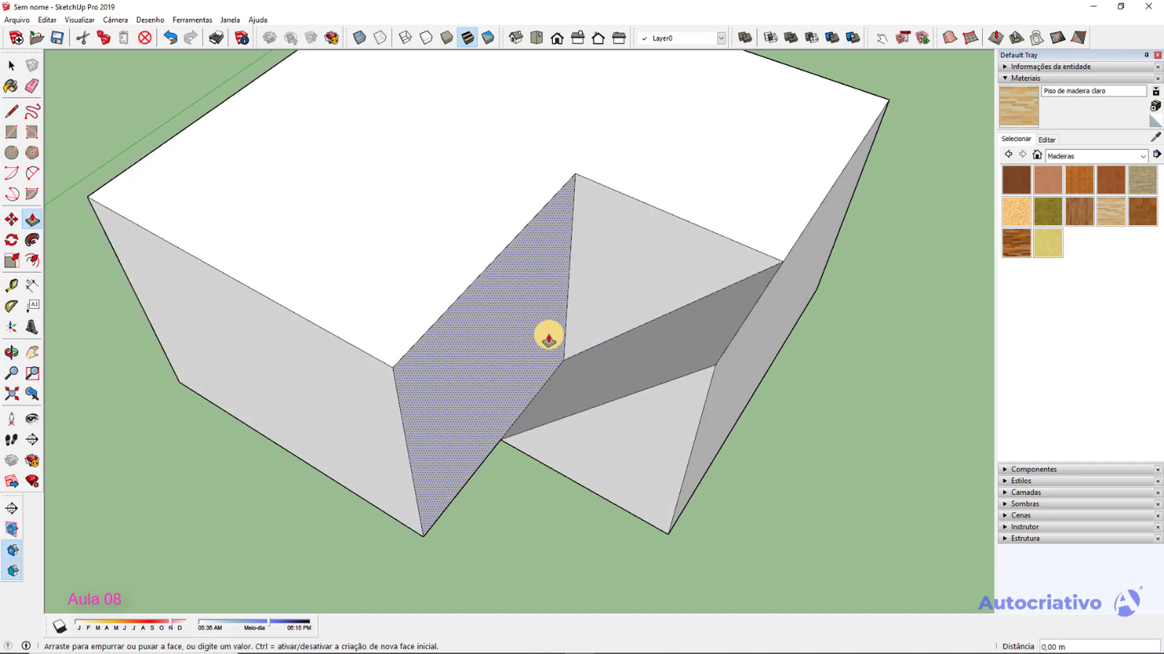
pyautogui.click(531, 333)
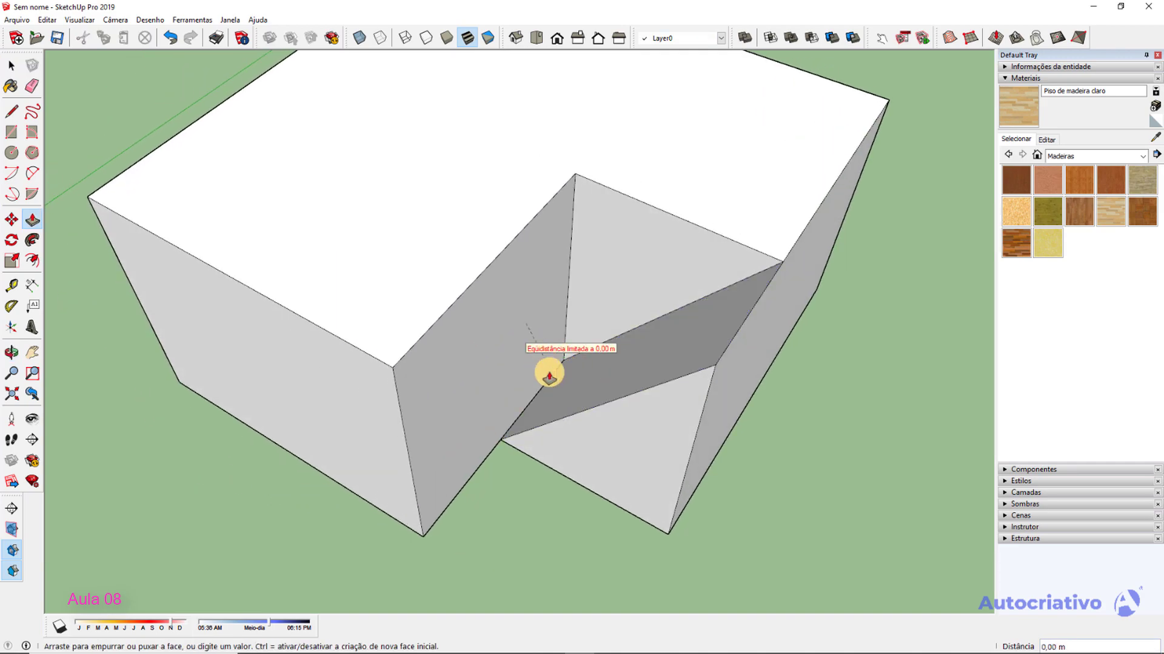
pyautogui.scroll(2, 552, 372)
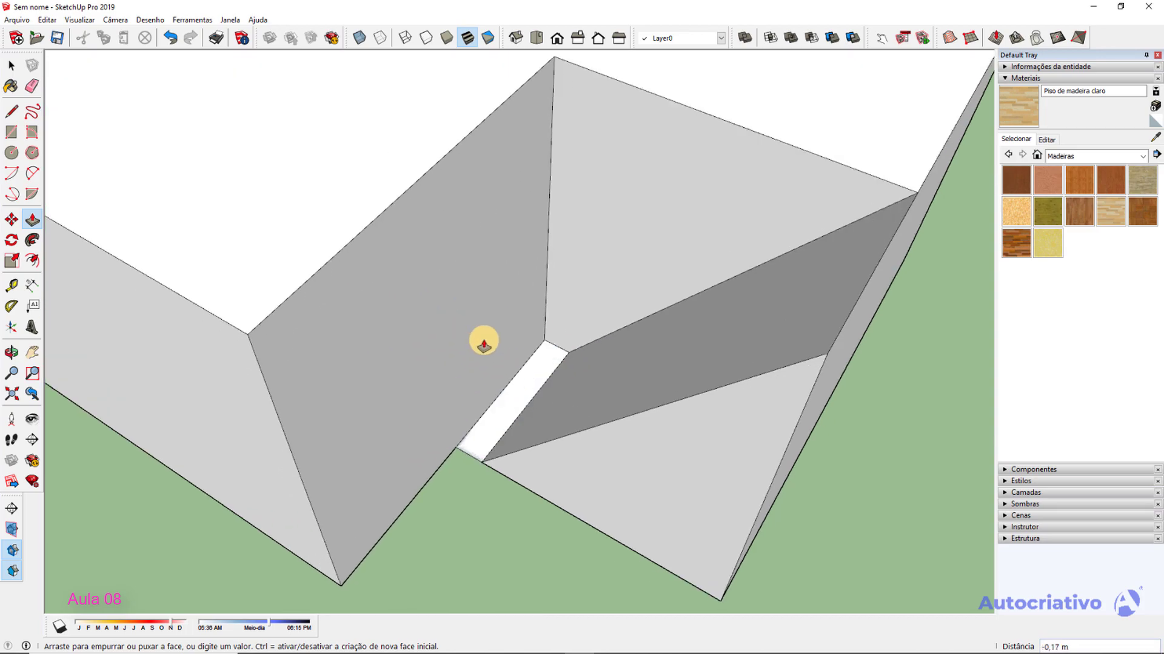
pyautogui.press('space')
# Draw a small rectangle on the ground beside the notched box.
pyautogui.scroll(-5, 579, 361)
pyautogui.keyDown('shift'); pyautogui.moveTo(792, 386); pyautogui.dragTo(613, 397, button='middle'); pyautogui.keyUp('shift')
pyautogui.moveTo(613, 397); pyautogui.dragTo(710, 317, button='middle')
pyautogui.scroll(1, 618, 333)
pyautogui.keyDown('shift'); pyautogui.moveTo(611, 339); pyautogui.dragTo(533, 341, button='middle'); pyautogui.keyUp('shift')
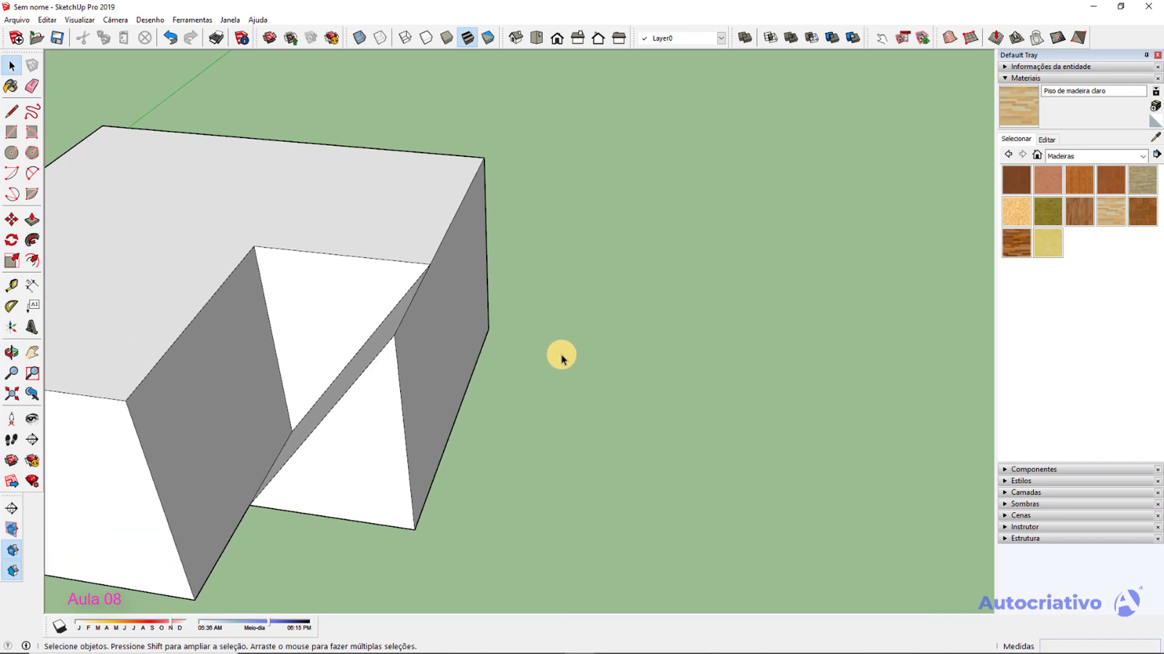
pyautogui.press('r')
pyautogui.click(537, 422)
pyautogui.click(627, 376)
# Extrude the small rectangle upward with Push/Pull into an upright block.
pyautogui.press('space')
pyautogui.press('p')
pyautogui.click(576, 397)
pyautogui.click(592, 275)
pyautogui.moveTo(592, 275); pyautogui.dragTo(535, 320, button='middle')
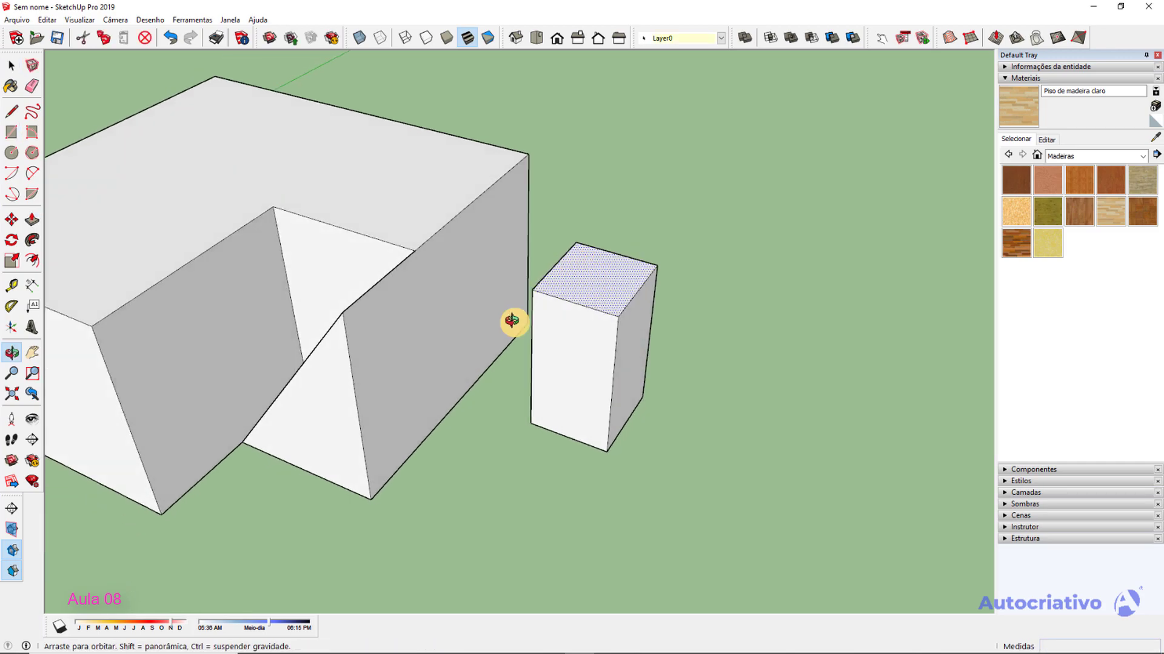
# Slope the small block's top face by moving one of its top edges down along the blue axis.
pyautogui.scroll(4, 610, 312)
pyautogui.moveTo(681, 346); pyautogui.dragTo(636, 374, button='middle')
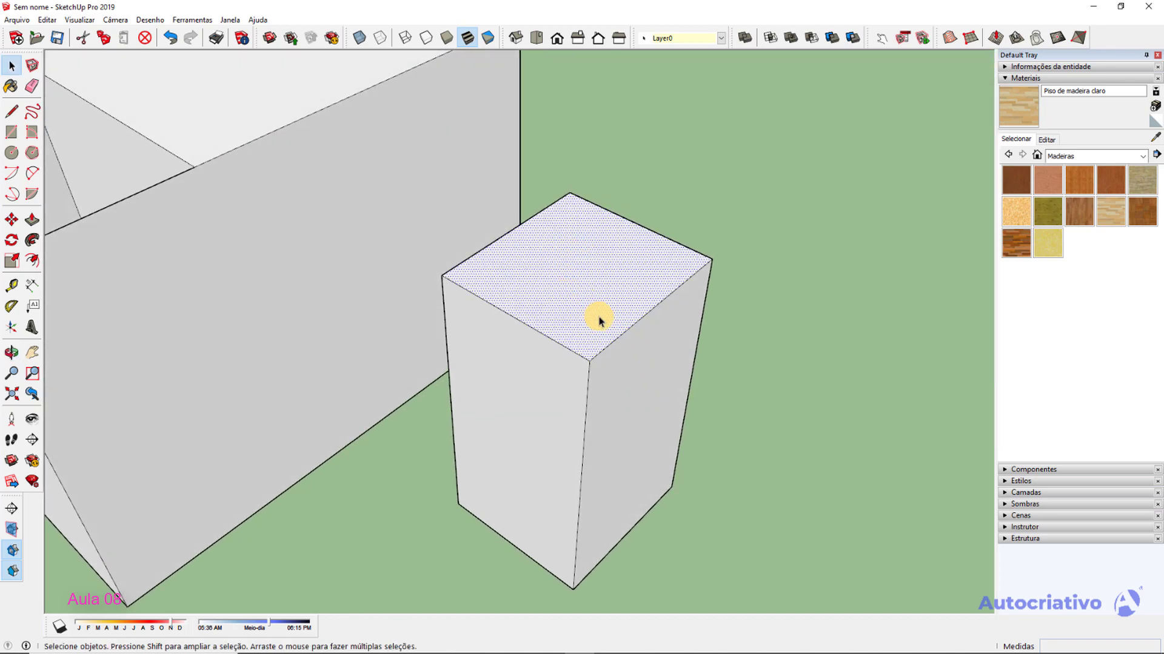
pyautogui.scroll(1, 638, 339)
pyautogui.click(638, 323)
pyautogui.press('m')
pyautogui.moveTo(610, 385); pyautogui.dragTo(665, 294, button='middle')
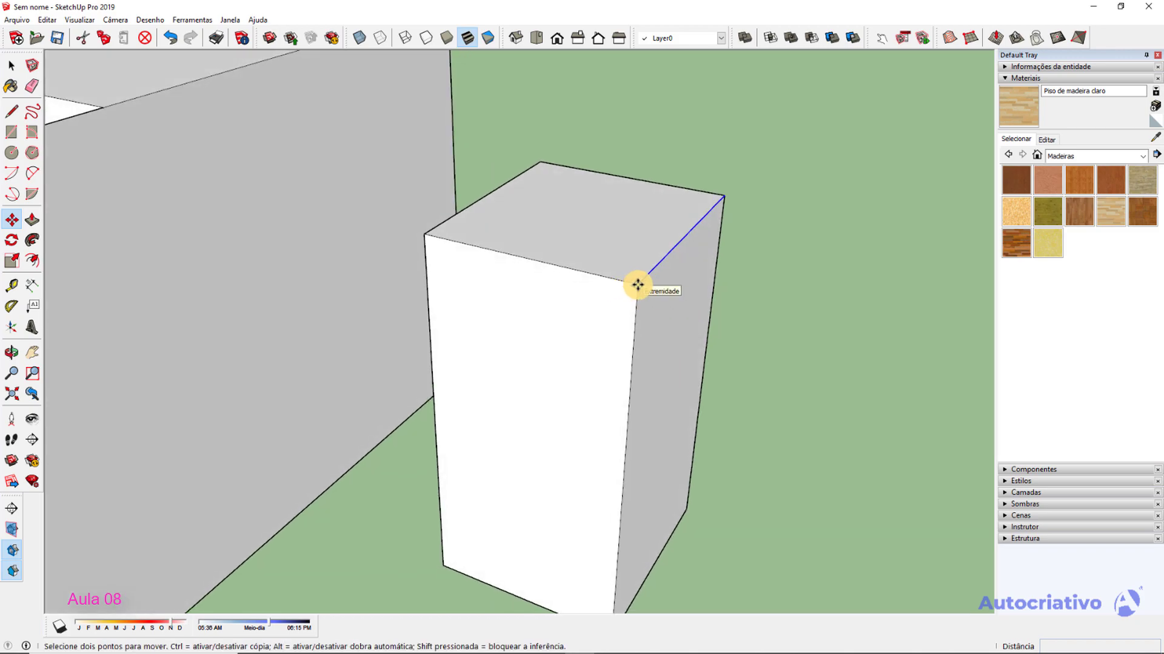
pyautogui.click(639, 286)
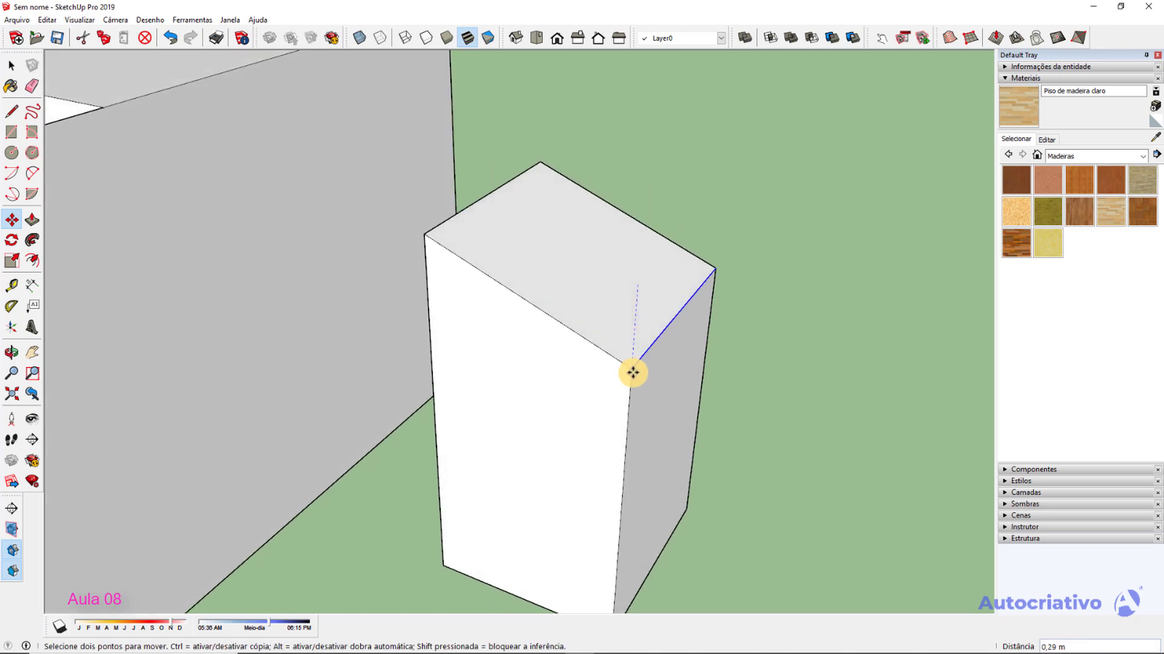
pyautogui.click(625, 427)
pyautogui.press('space')
pyautogui.click(793, 398)
# Pull the small block's sloped top face out about 1.11 m with Push/Pull to form a leaning arm.
pyautogui.scroll(-3, 791, 400)
pyautogui.moveTo(784, 396); pyautogui.dragTo(608, 332, button='middle')
pyautogui.click(608, 333)
pyautogui.moveTo(709, 312); pyautogui.dragTo(649, 382, button='middle')
pyautogui.scroll(1, 667, 312)
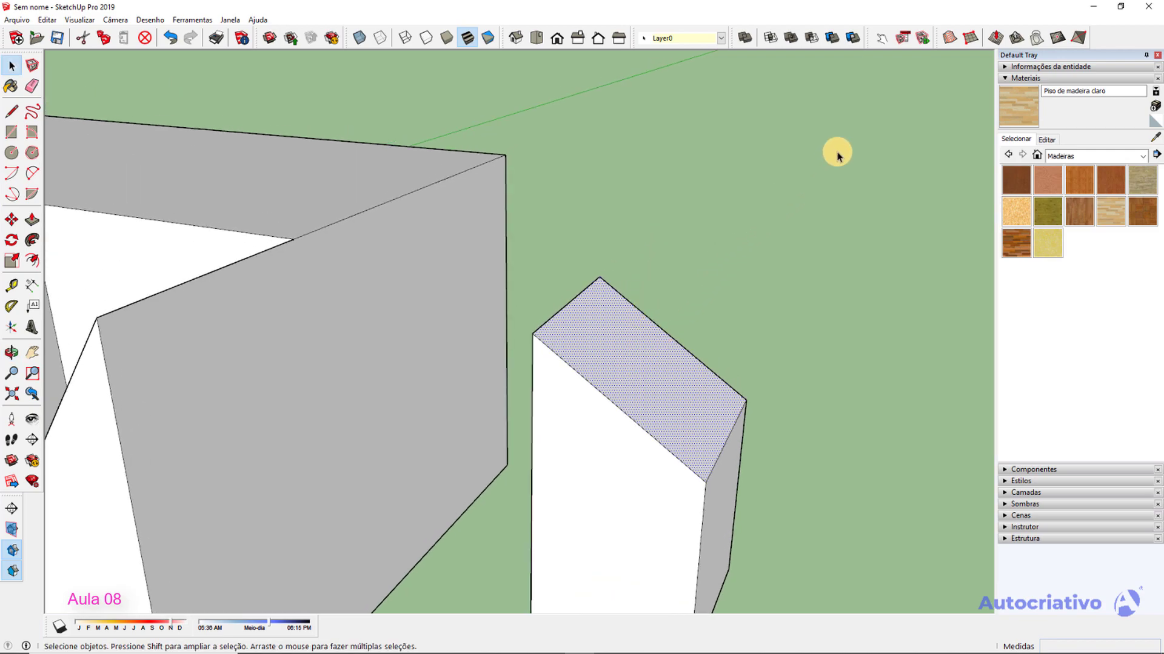
pyautogui.press('p')
pyautogui.moveTo(634, 366); pyautogui.dragTo(753, 254)
pyautogui.scroll(-3, 753, 253)
pyautogui.click(806, 229)
# Pull the slanted upper side face of the block's leaning arm outward with Push/Pull.
pyautogui.moveTo(805, 228); pyautogui.dragTo(703, 361, button='middle')
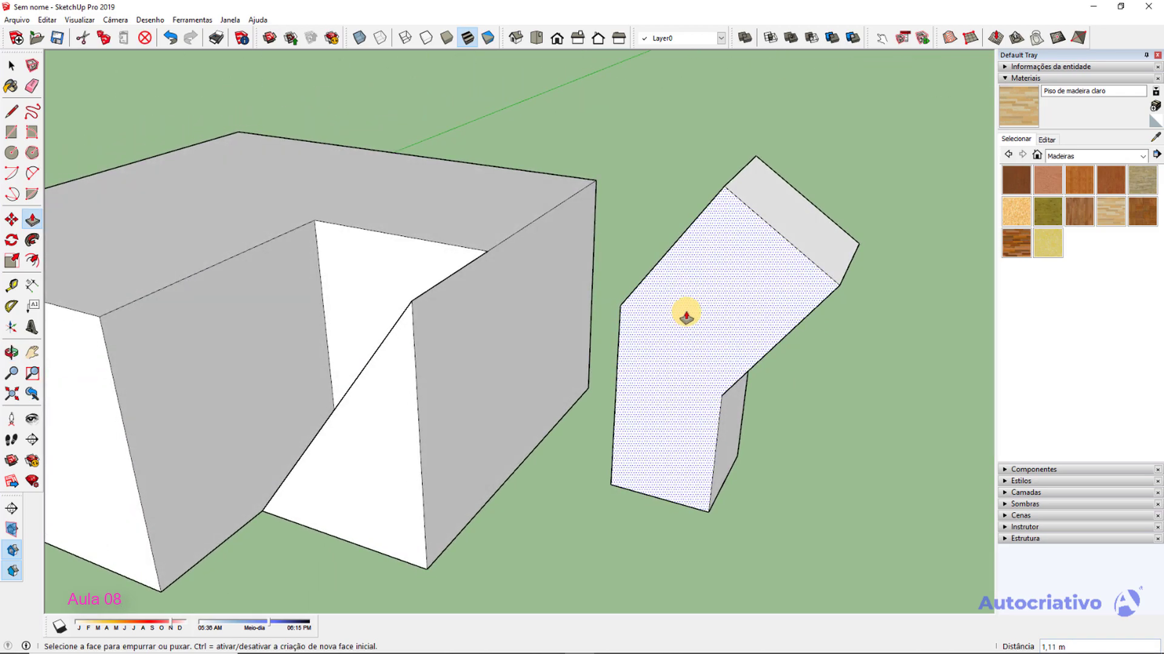
pyautogui.moveTo(734, 315); pyautogui.dragTo(693, 442, button='middle')
pyautogui.moveTo(746, 343); pyautogui.dragTo(907, 314, button='middle')
pyautogui.press('space')
pyautogui.moveTo(683, 394); pyautogui.dragTo(587, 303, button='middle')
pyautogui.click(589, 297)
pyautogui.press('p')
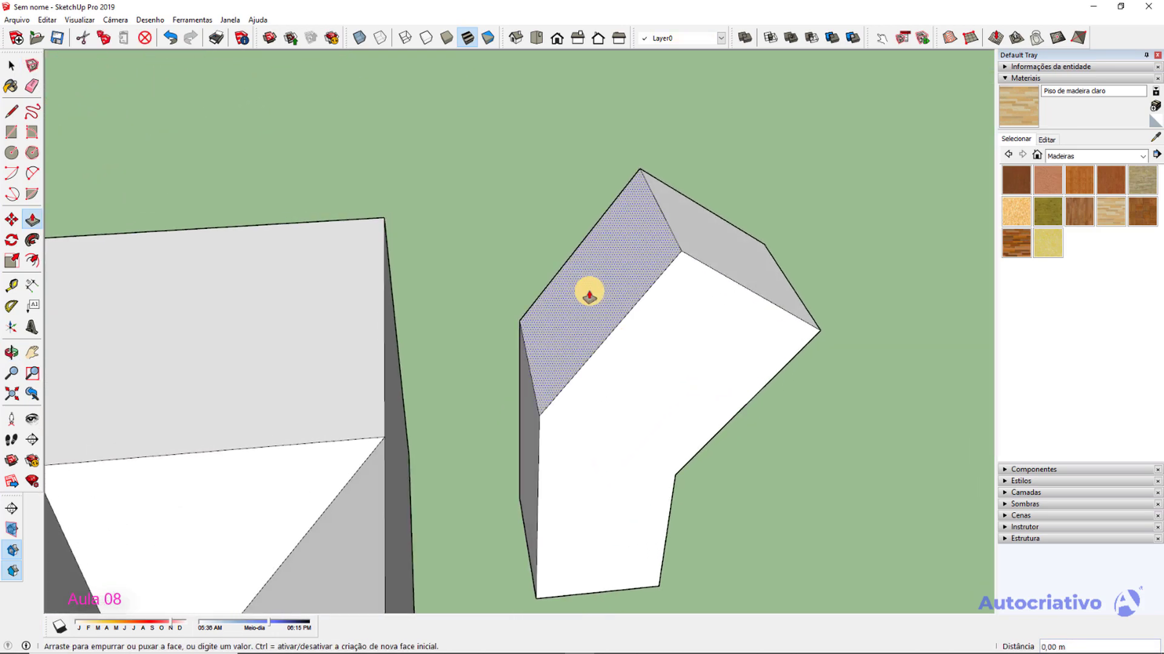
pyautogui.click(589, 291)
pyautogui.click(481, 214)
pyautogui.press('space')
pyautogui.click(803, 416)
# Pull the block's large bent side face outward about 1.08 m with Push/Pull.
pyautogui.moveTo(803, 416); pyautogui.dragTo(576, 322, button='middle')
pyautogui.click(576, 321)
pyautogui.press('p')
pyautogui.click(578, 327)
pyautogui.moveTo(618, 363); pyautogui.dragTo(330, 402, button='middle')
pyautogui.click(743, 402)
pyautogui.press('space')
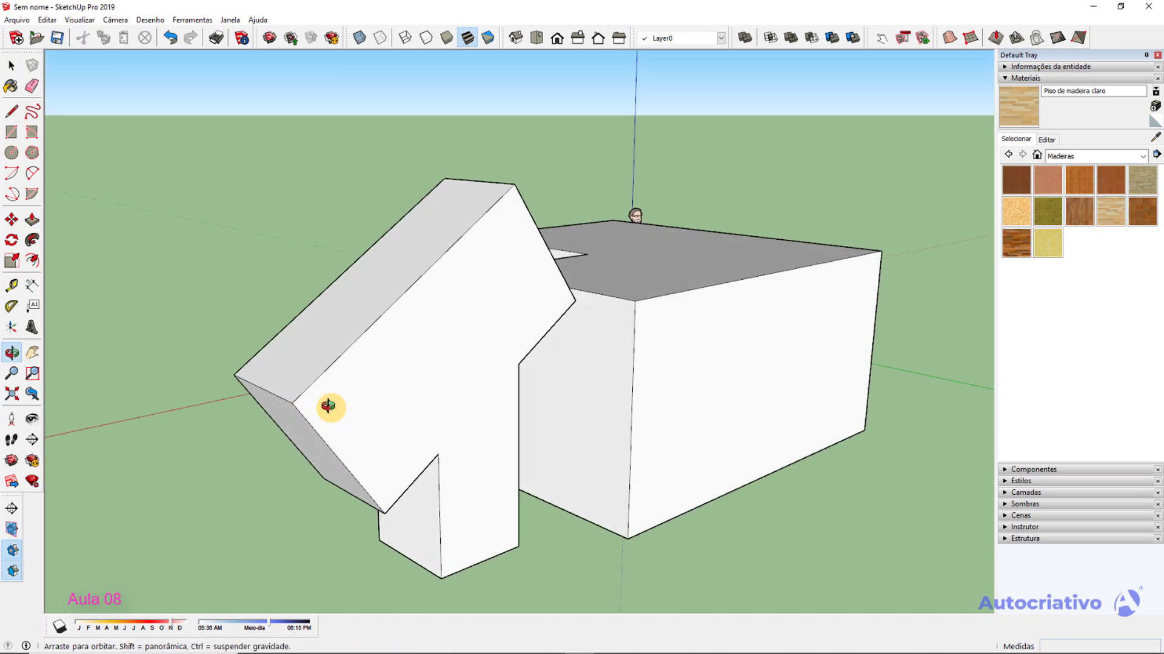
pyautogui.click(447, 377)
pyautogui.press('p')
pyautogui.click(447, 376)
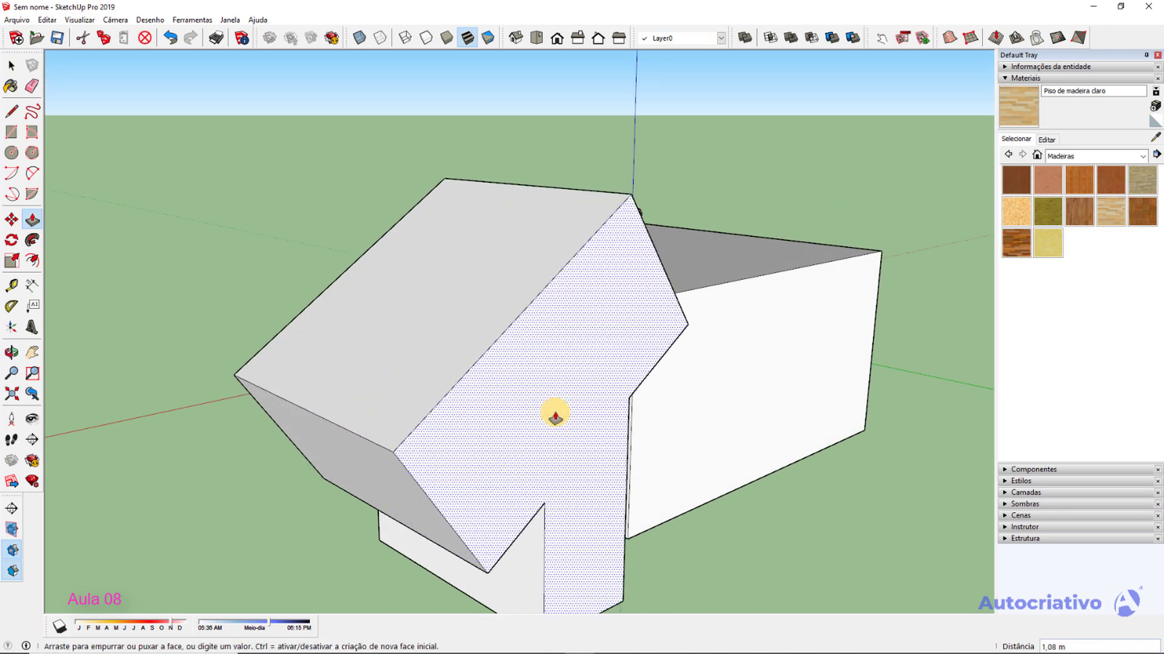
pyautogui.press('space')
# Delete the leaning block and the notched box completely.
pyautogui.scroll(-2, 460, 364)
pyautogui.moveTo(460, 366); pyautogui.dragTo(564, 403, button='middle')
pyautogui.click(623, 352)
pyautogui.press('Delete')
pyautogui.click(499, 333)
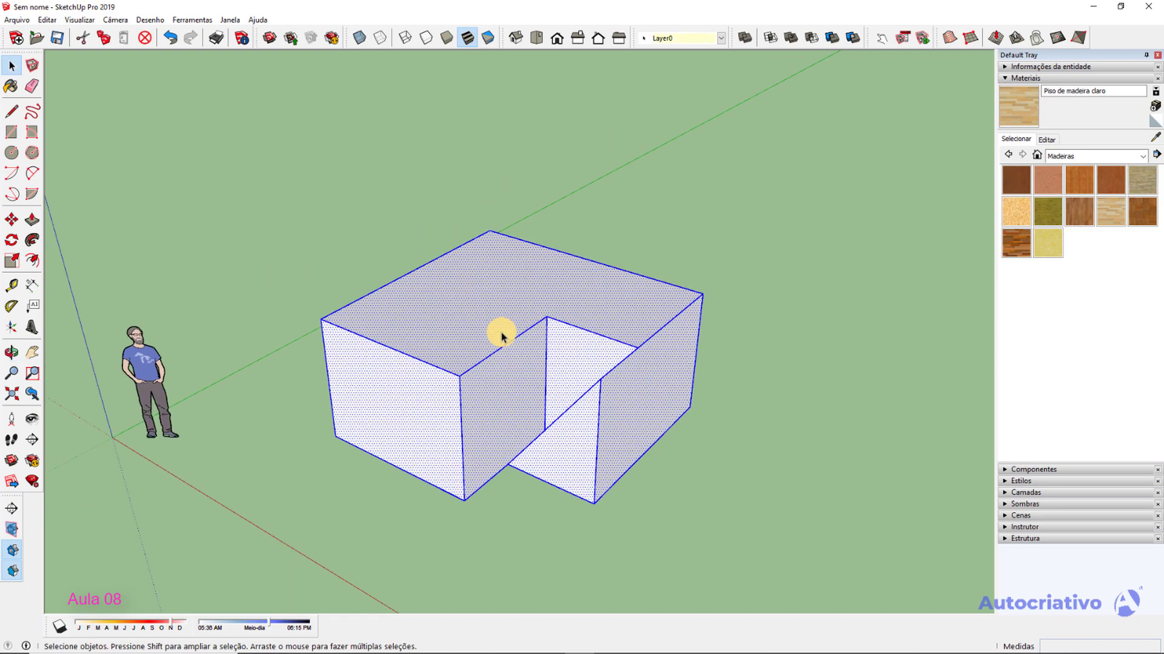
pyautogui.press('Delete')
# Draw a circle with a radius of about 1.30 m on the ground between the red and green axes.
pyautogui.scroll(1, 554, 397)
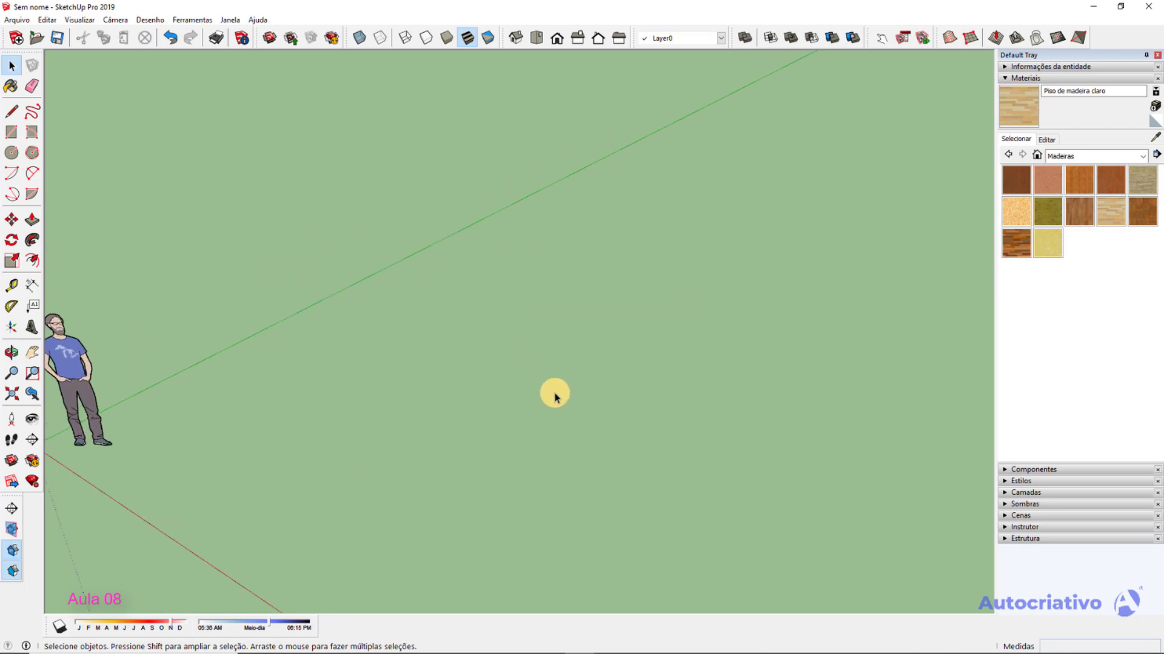
pyautogui.press('c')
pyautogui.click(501, 423)
pyautogui.click(603, 405)
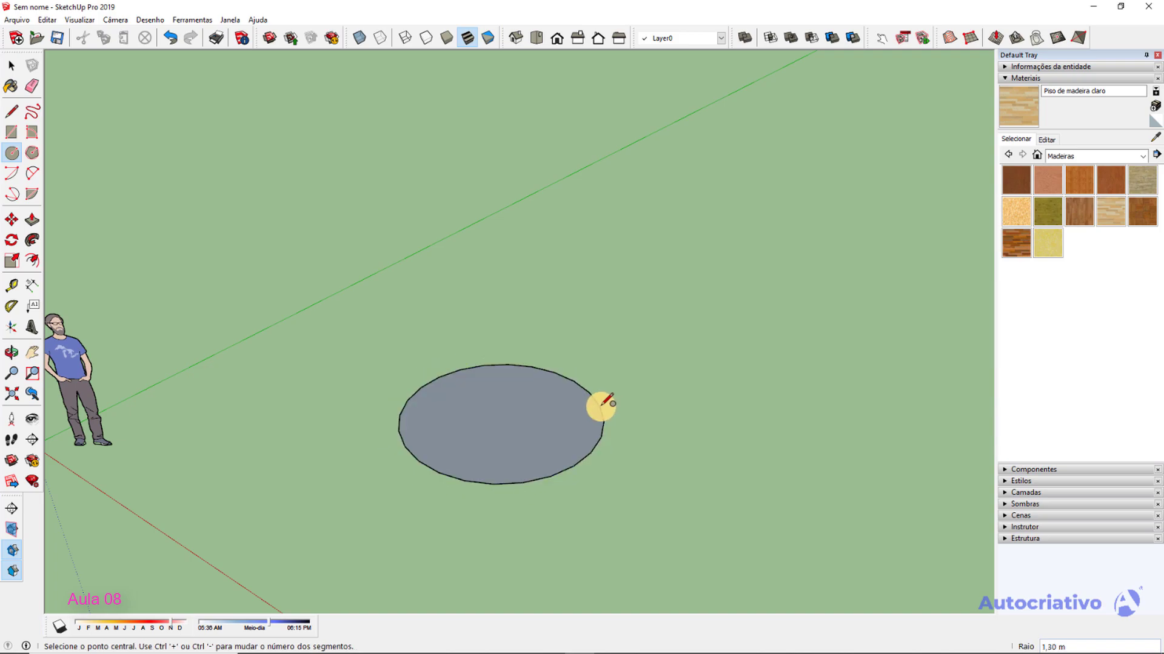
pyautogui.press('space')
# Extrude the circle 2 m upward into a cylinder with Push/Pull and raise its top face another 3 m.
pyautogui.click(539, 415)
pyautogui.press('p')
pyautogui.click(540, 415)
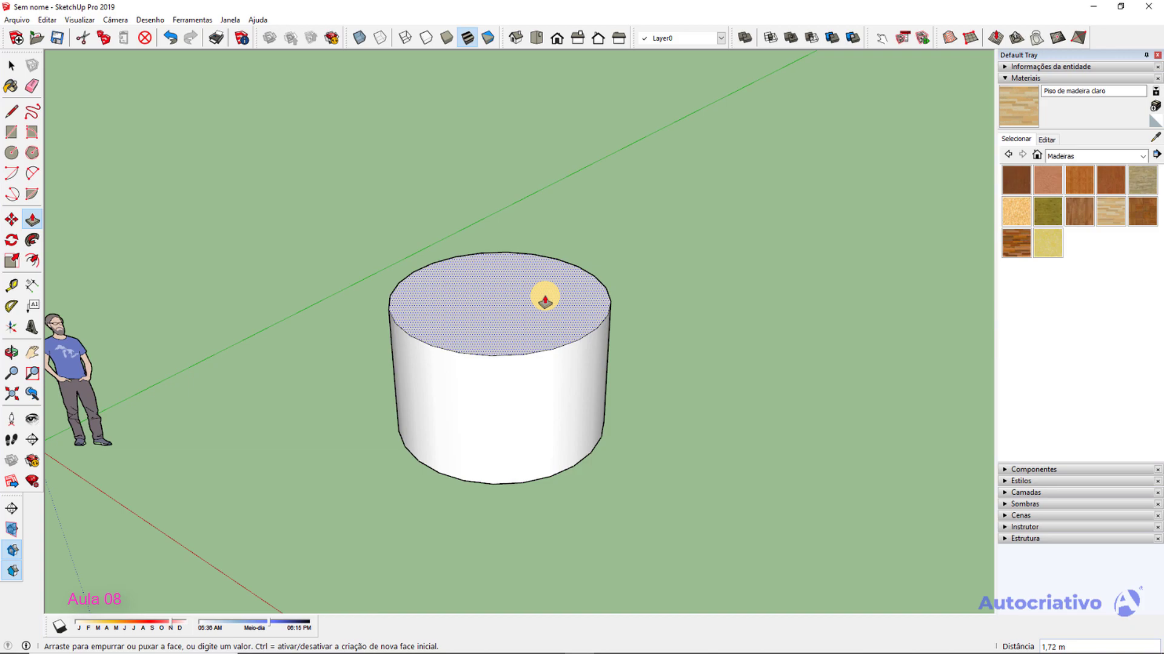
pyautogui.press('Return')
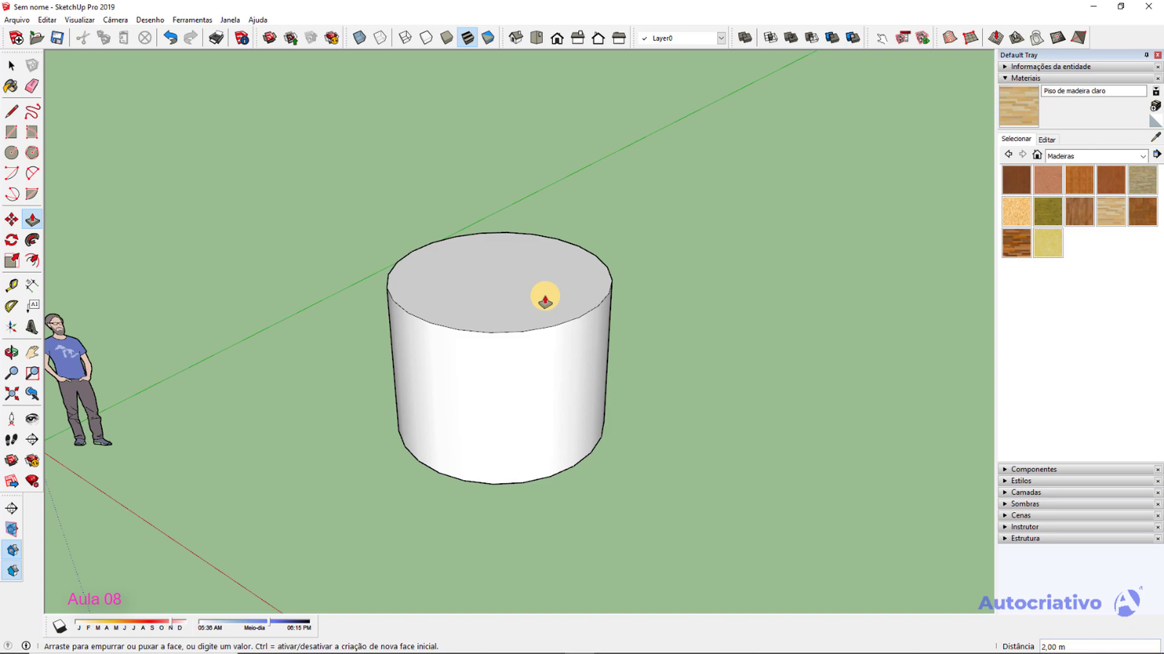
pyautogui.click(544, 300)
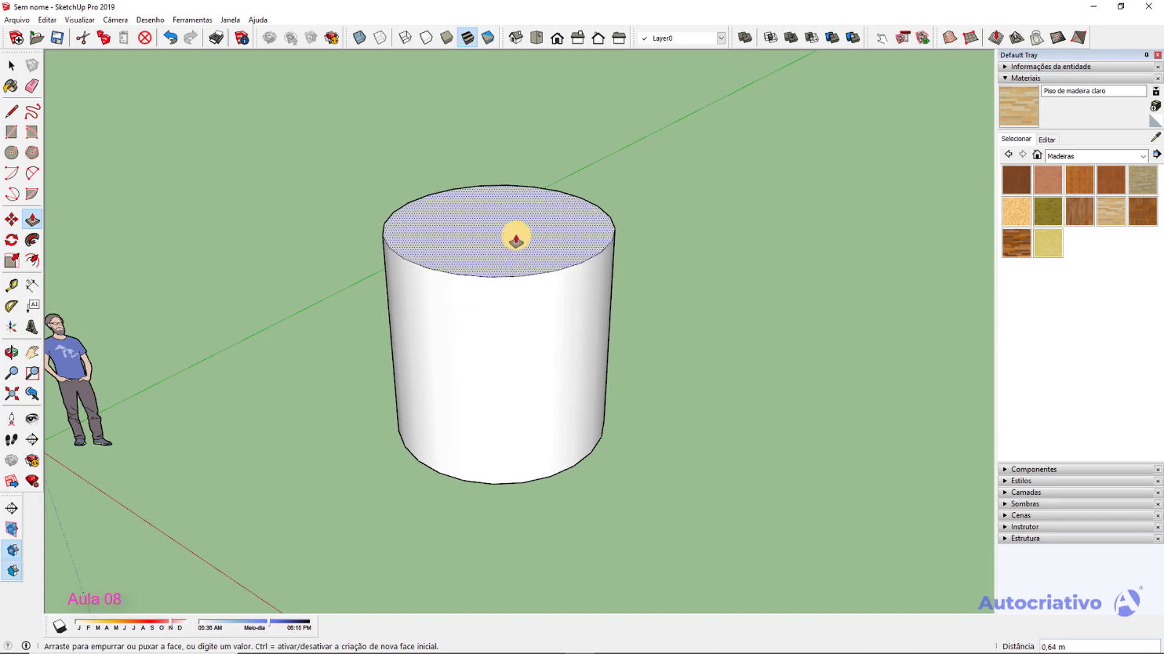
pyautogui.press('Return')
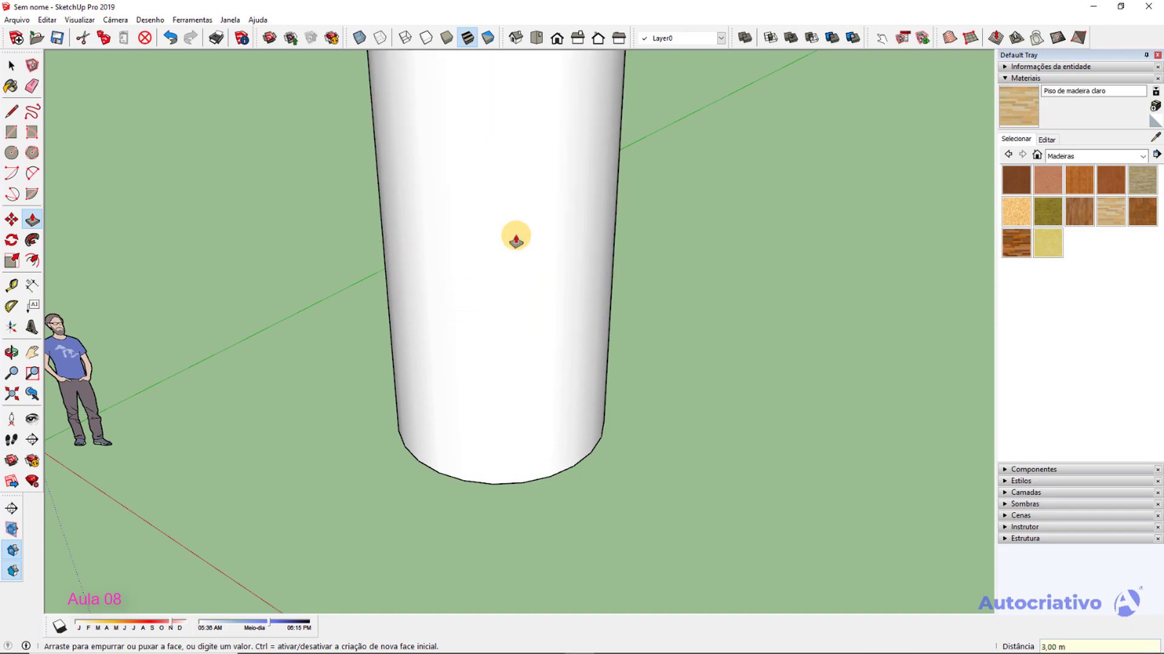
# Undo both cylinder extrusions, going back to the flat circle.
pyautogui.scroll(-5, 516, 241)
pyautogui.moveTo(514, 234); pyautogui.dragTo(532, 340, button='middle')
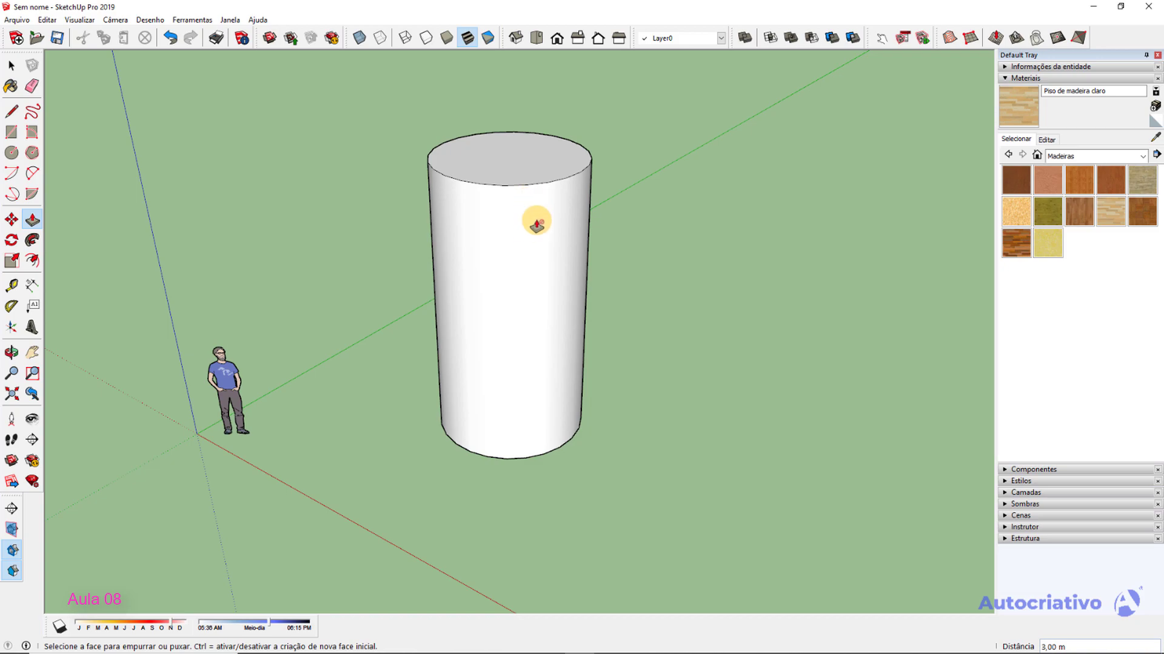
pyautogui.hotkey('ctrl', 'z')
pyautogui.hotkey('ctrl', 'z')
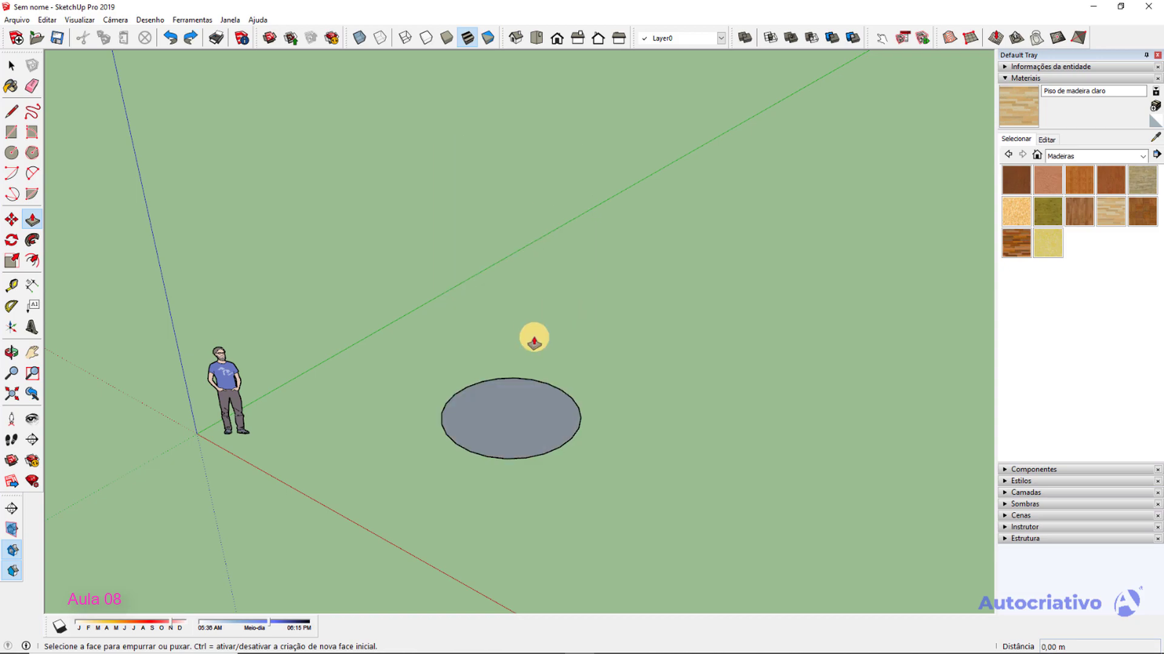
# Extrude the flat circle 3 m upward into a cylinder and measure its height from top rim to base.
pyautogui.scroll(2, 510, 420)
pyautogui.moveTo(522, 418); pyautogui.dragTo(525, 347)
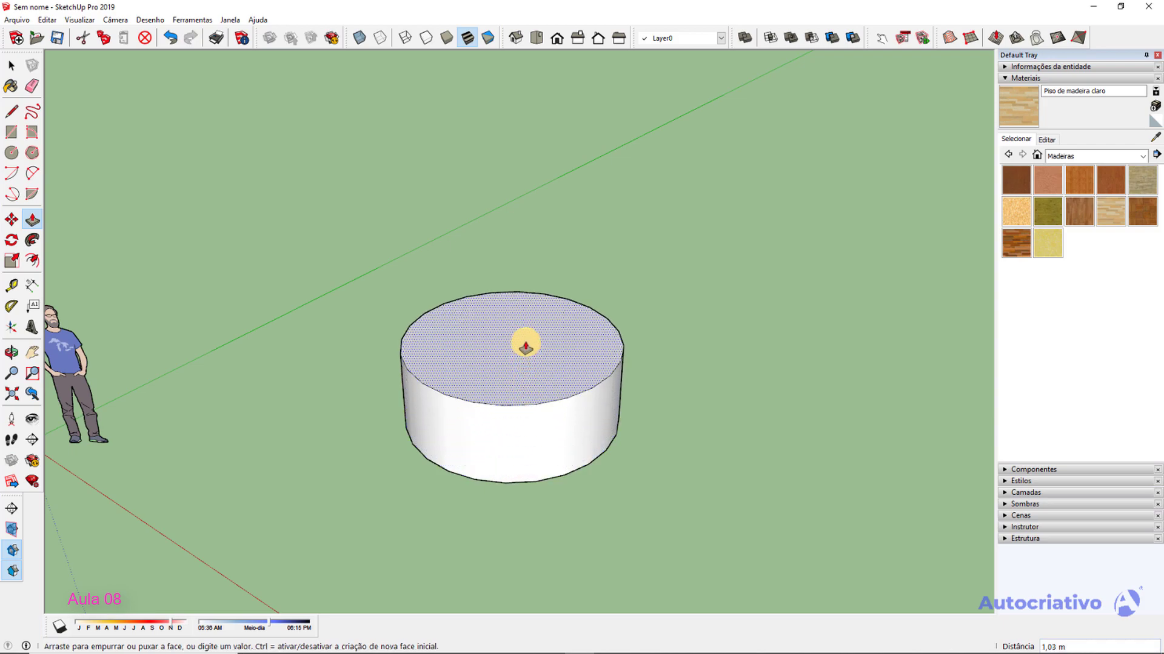
pyautogui.press('Return')
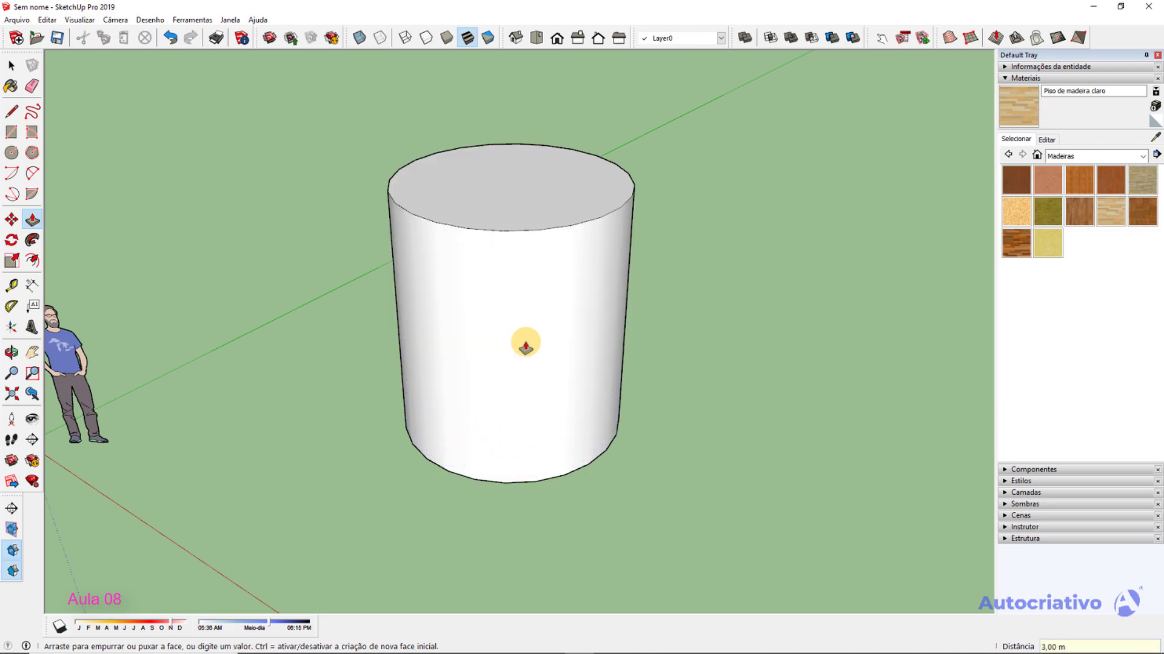
pyautogui.press('space')
pyautogui.press('t')
pyautogui.click(528, 231)
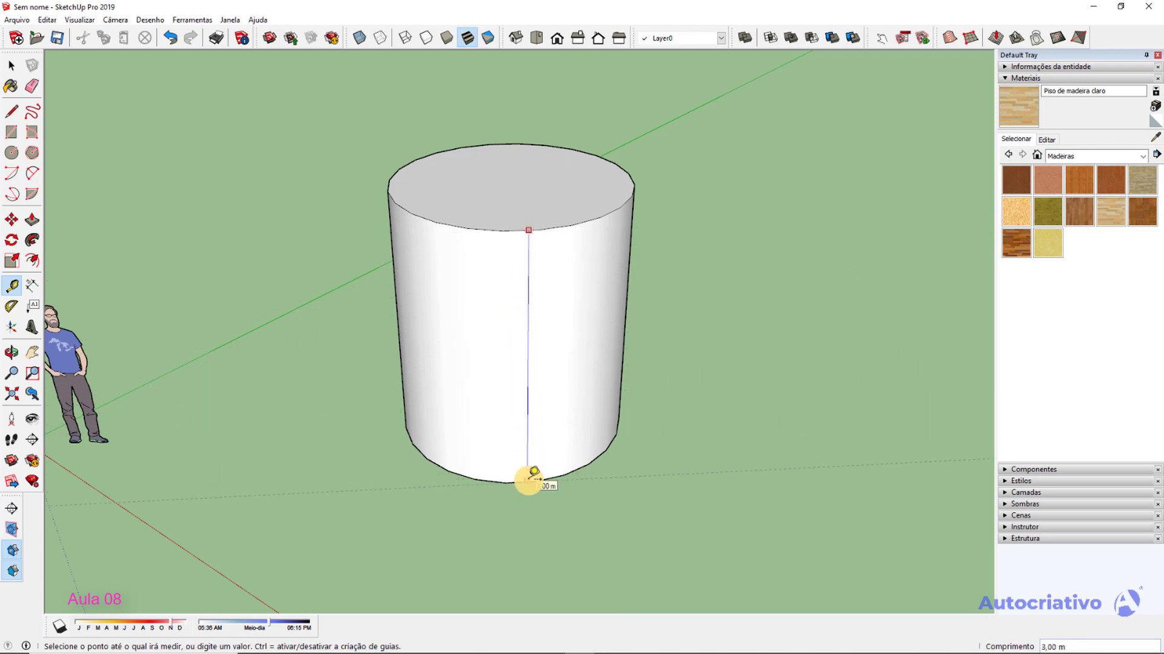
pyautogui.press('space')
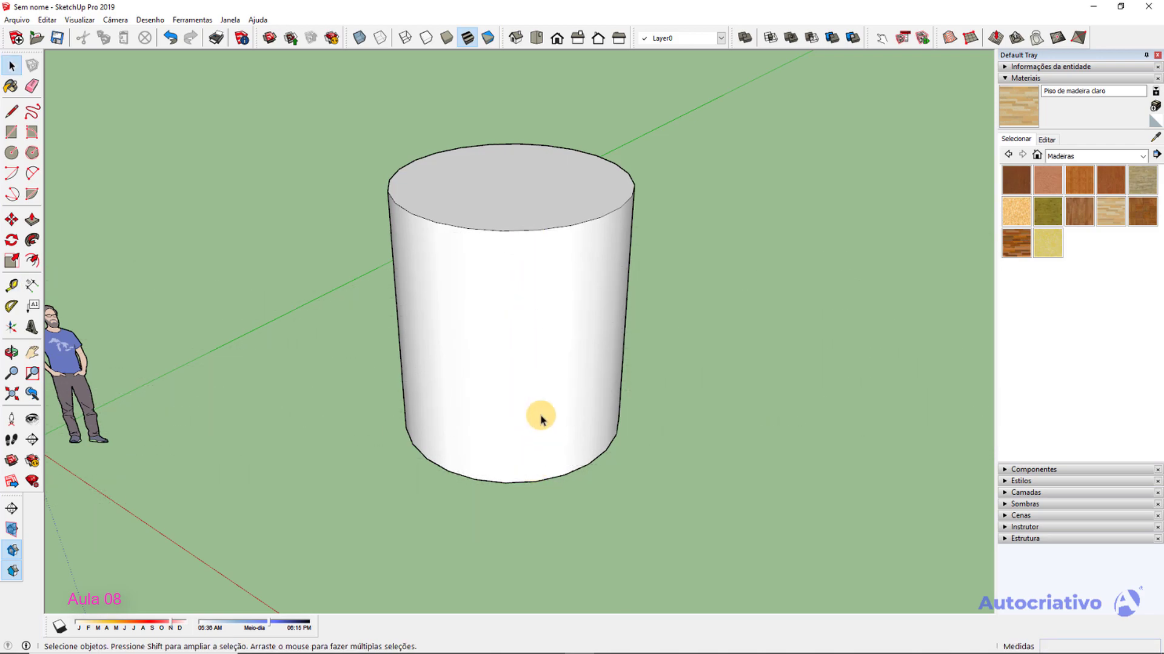
# Undo the 3 m extrusion and extrude the circle 2 m upward instead.
pyautogui.hotkey('ctrl', 'z')
pyautogui.click(540, 416)
pyautogui.press('p')
pyautogui.click(540, 416)
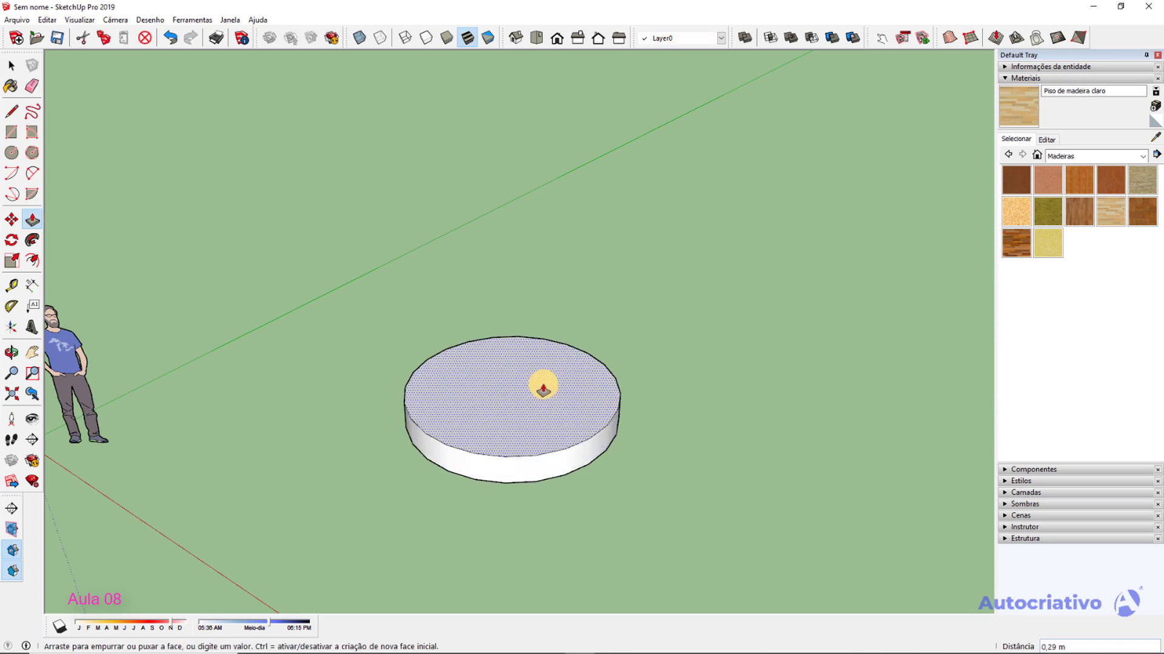
pyautogui.write('2')
pyautogui.press('Return')
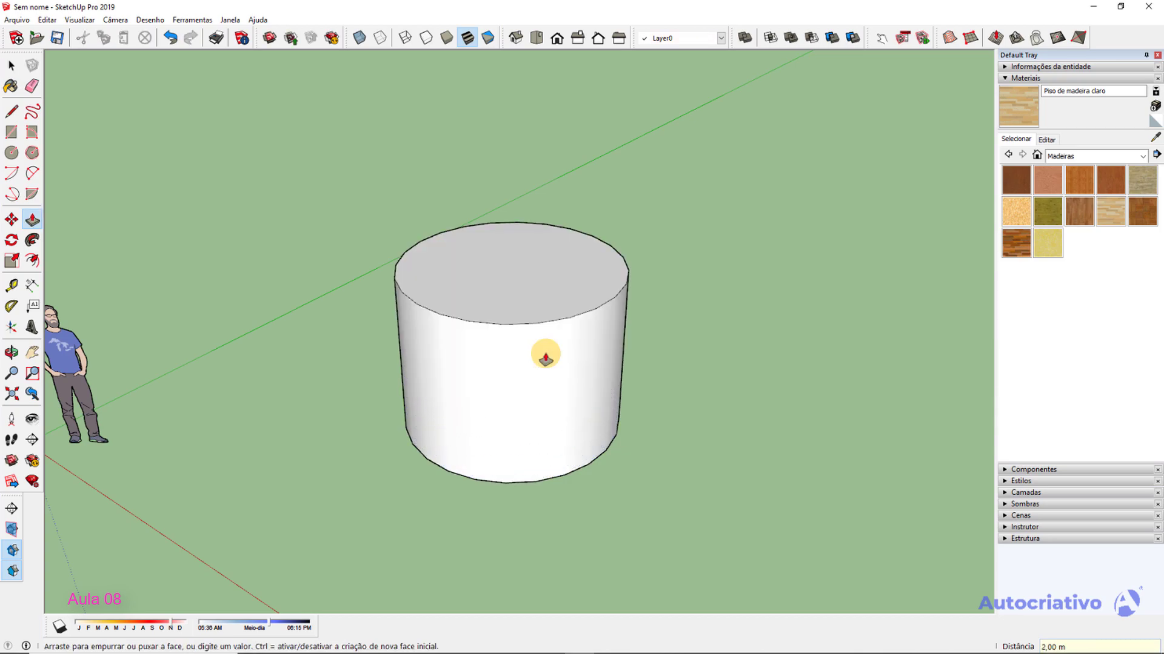
# Raise the cylinder's top face another 3 m and measure the full height from the top rim to the base.
pyautogui.click(545, 294)
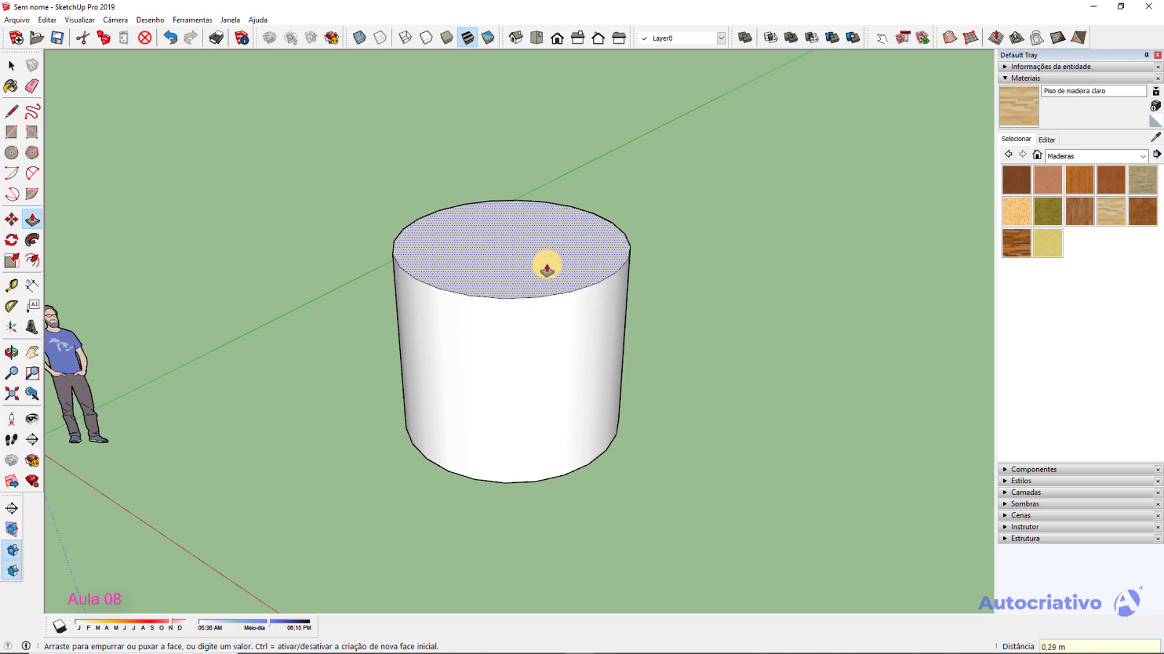
pyautogui.press('Return')
pyautogui.scroll(-5, 547, 267)
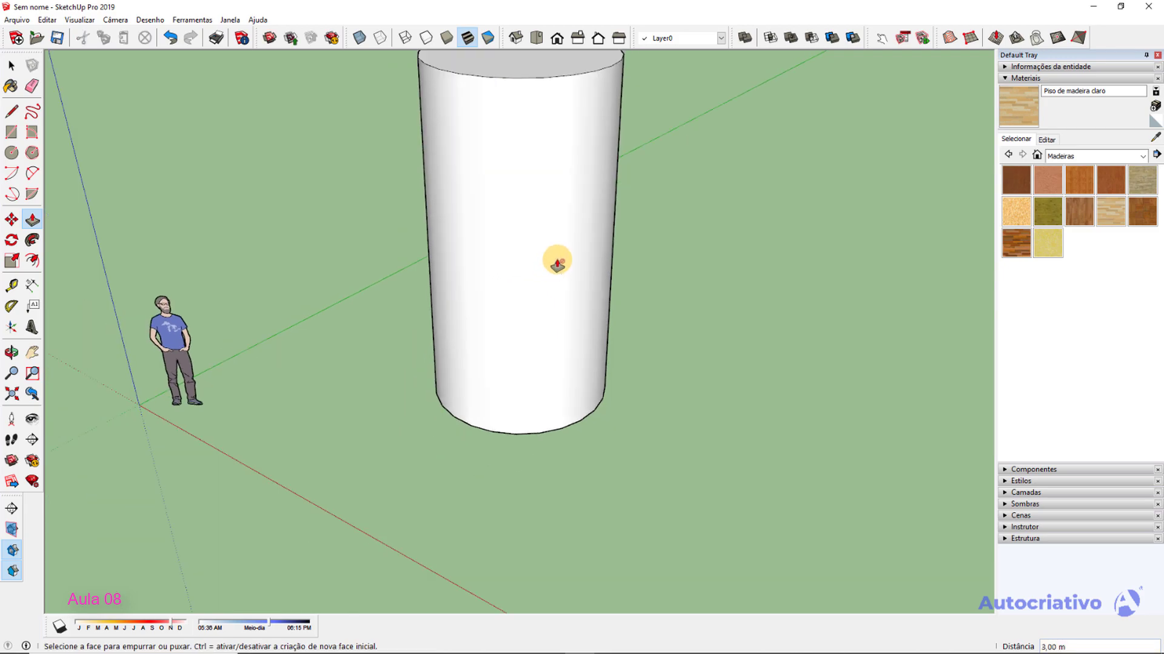
pyautogui.press('t')
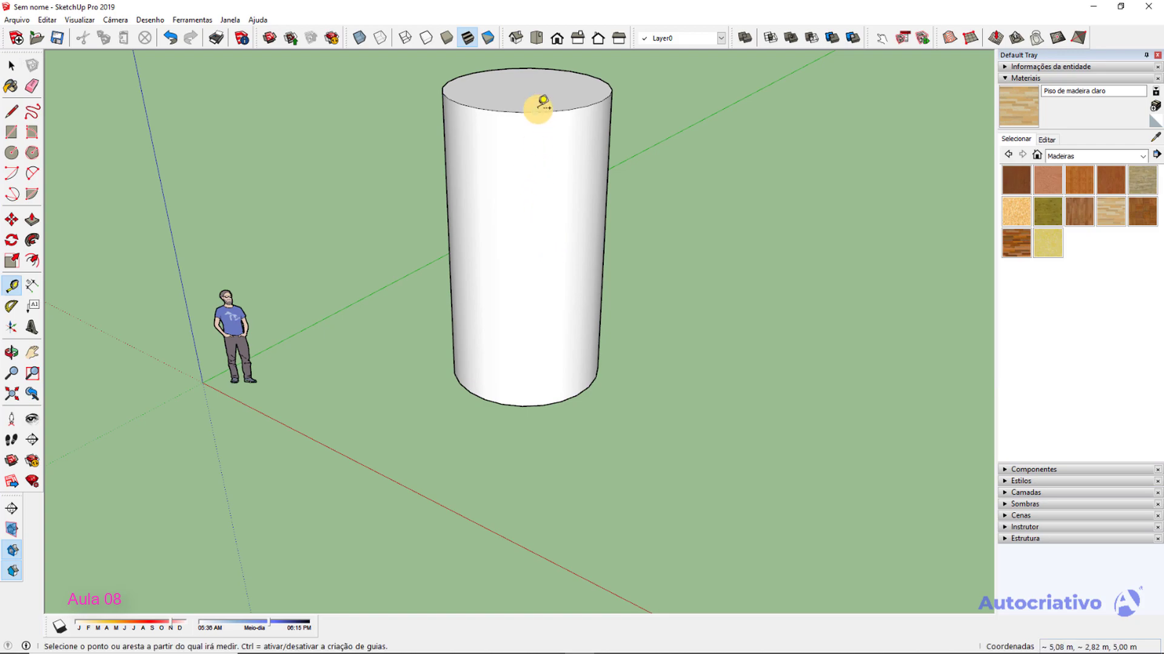
pyautogui.click(534, 112)
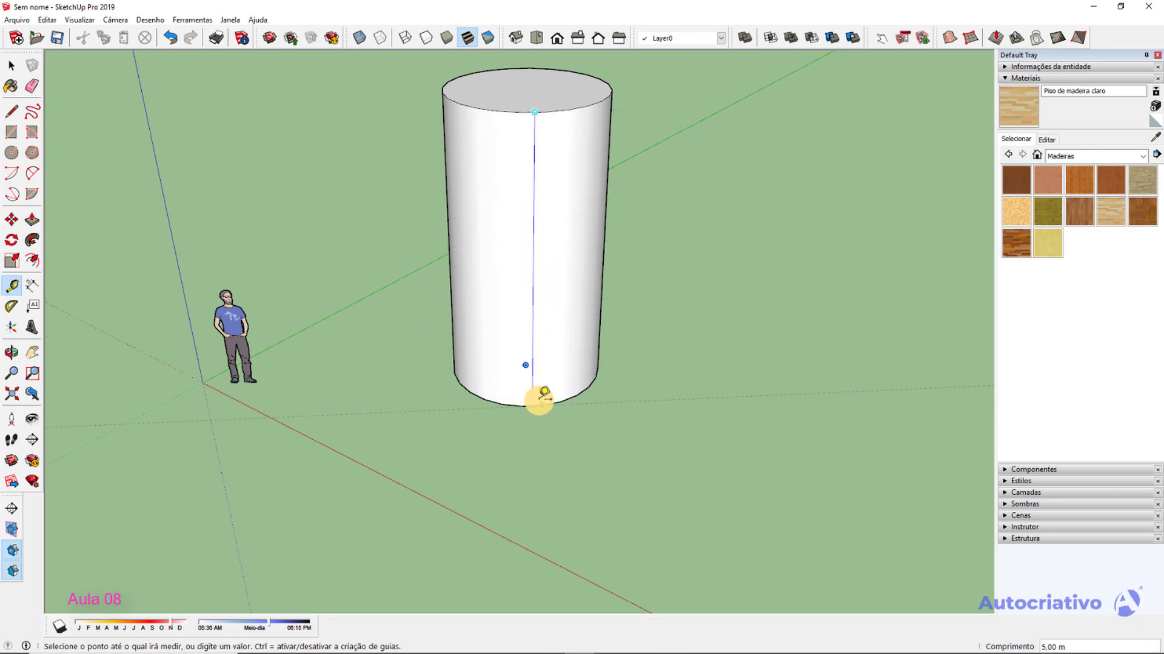
pyautogui.press('space')
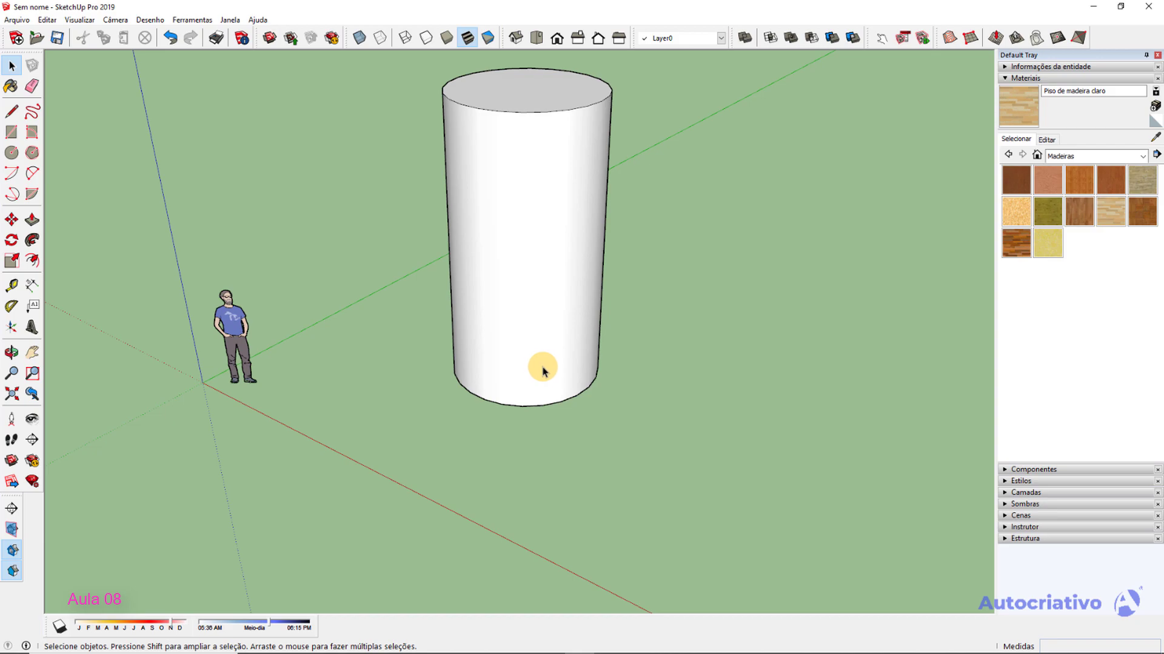
# Undo the 3 m raise, pull the top face up 1 m instead and measure the cylinder's full height.
pyautogui.hotkey('ctrl', 'z')
pyautogui.scroll(2, 533, 290)
pyautogui.click(537, 267)
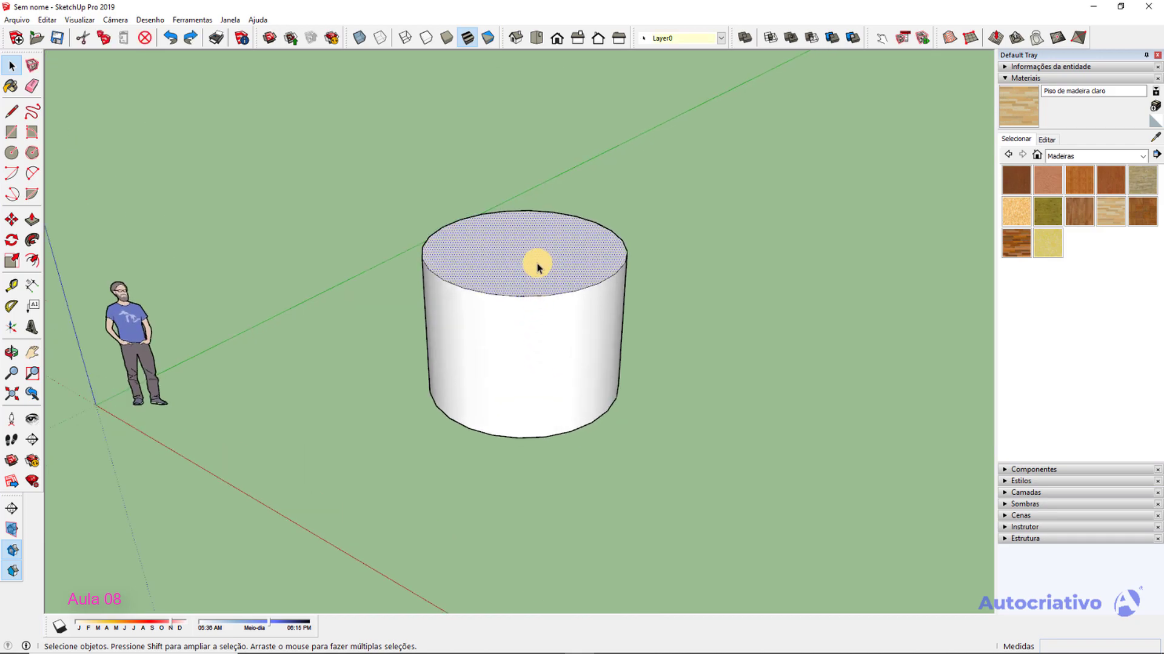
pyautogui.press('p')
pyautogui.click(537, 264)
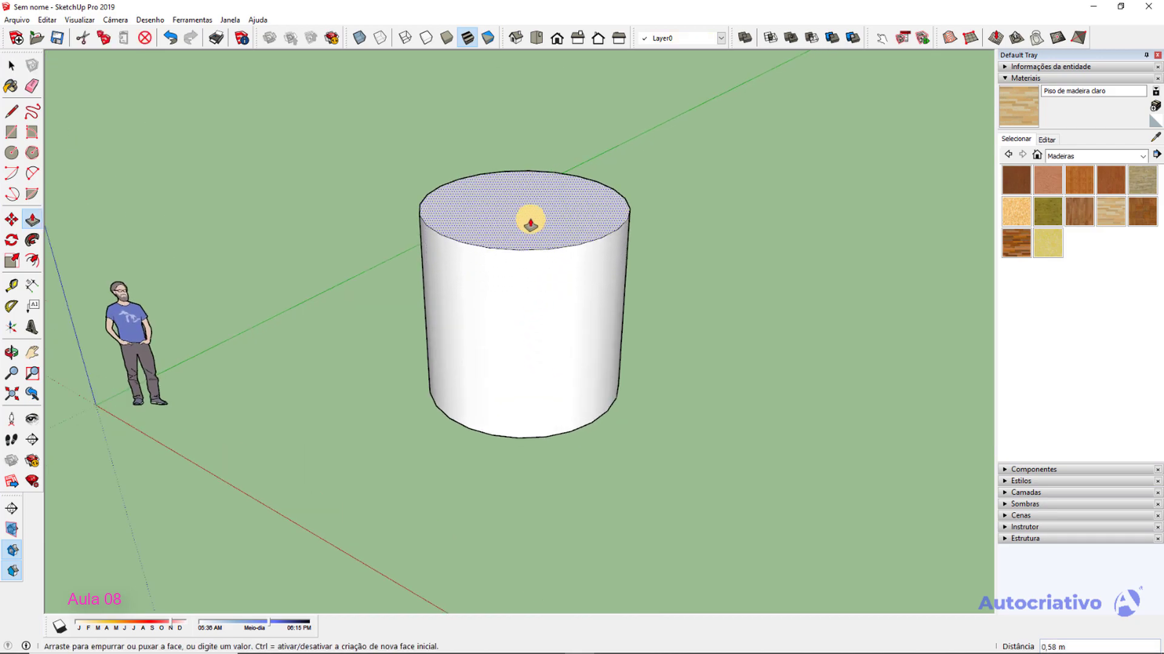
pyautogui.press('Return')
pyautogui.press('t')
pyautogui.click(534, 215)
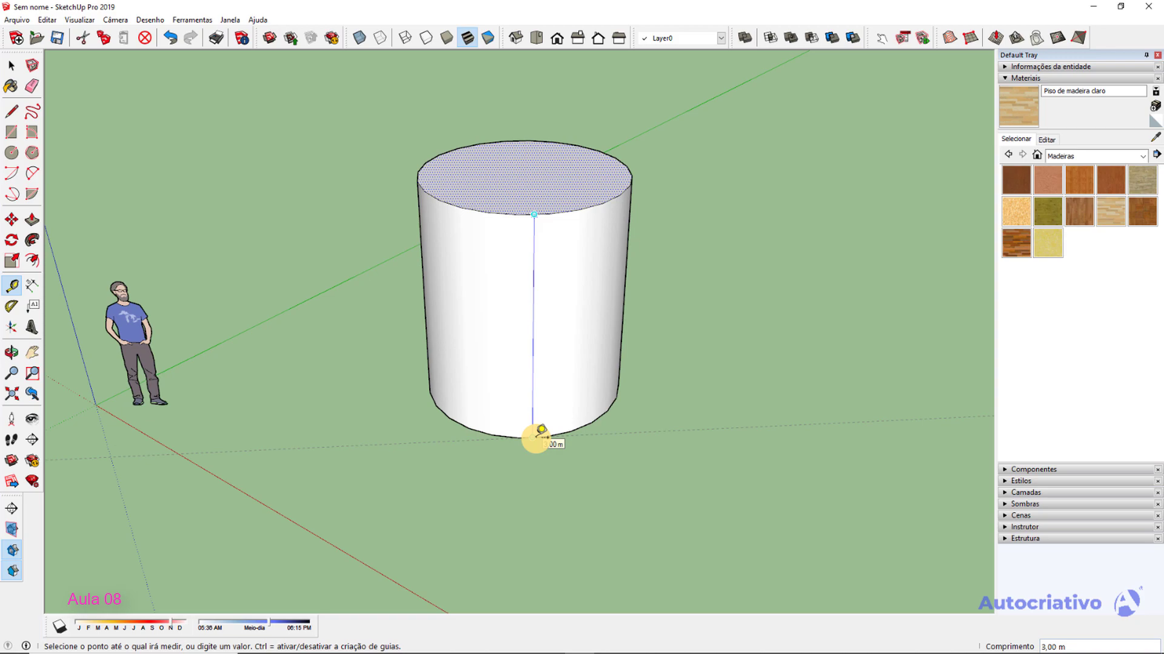
pyautogui.press('space')
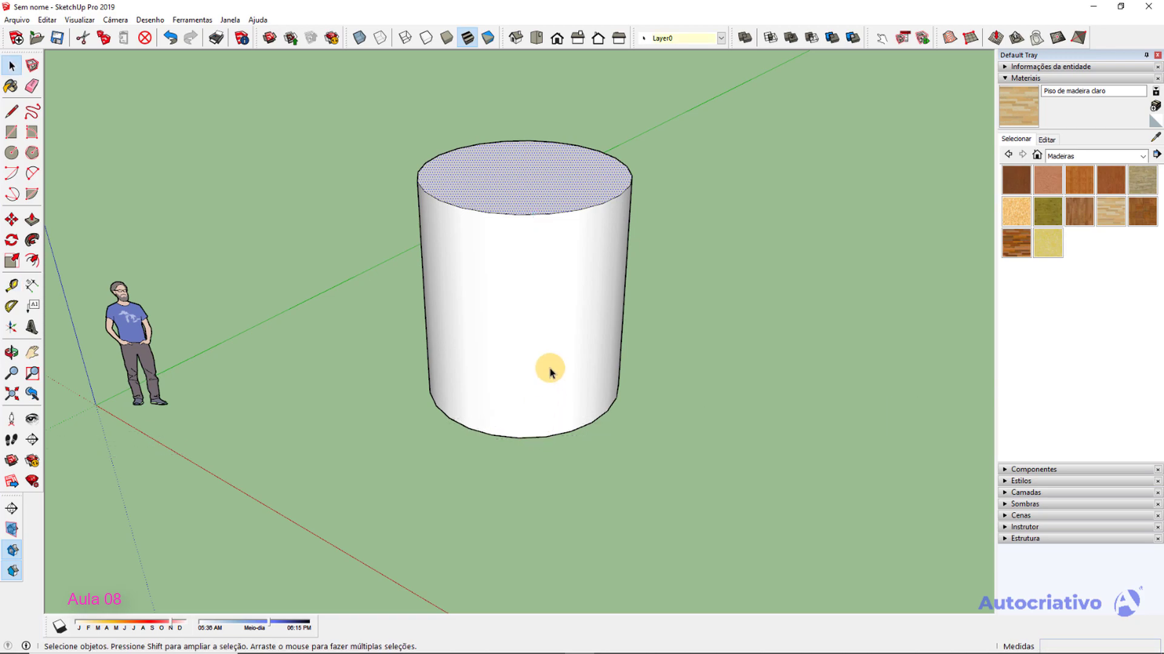
# Undo the 1 m raise and the 2 m extrusion, going back to the flat circle.
pyautogui.hotkey('ctrl', 'z')
pyautogui.scroll(1, 637, 315)
pyautogui.moveTo(631, 334); pyautogui.dragTo(671, 380, button='middle')
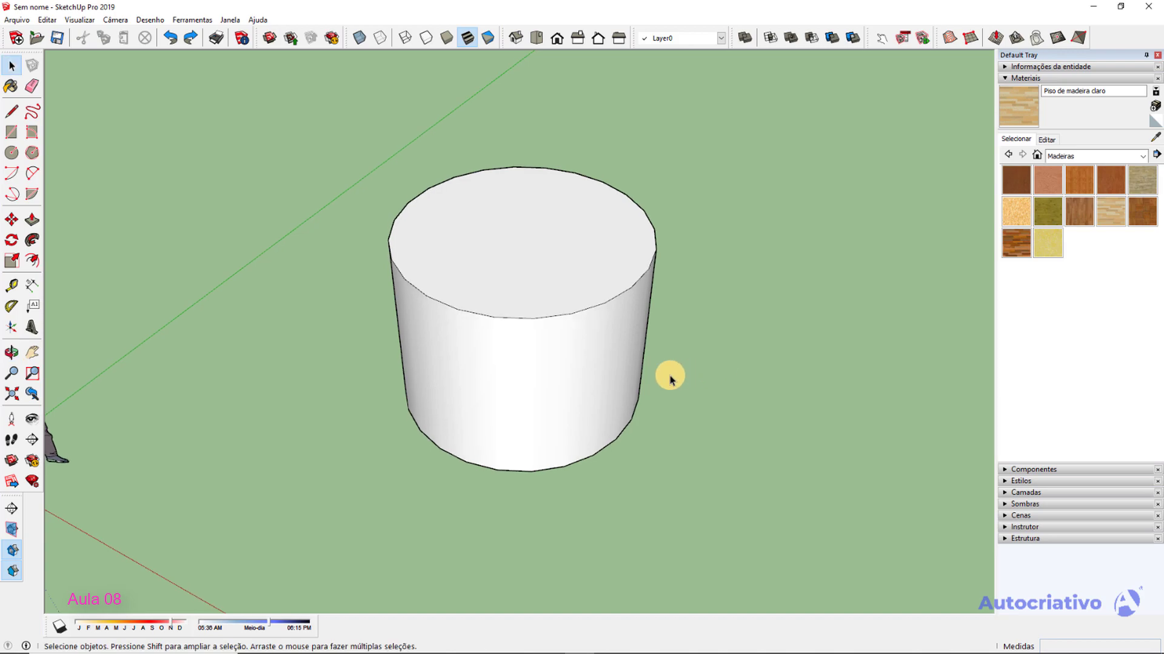
pyautogui.hotkey('ctrl', 'z')
# Extrude the circle 2 m upward into a cylinder with Push/Pull.
pyautogui.press('p')
pyautogui.moveTo(534, 407); pyautogui.dragTo(533, 312)
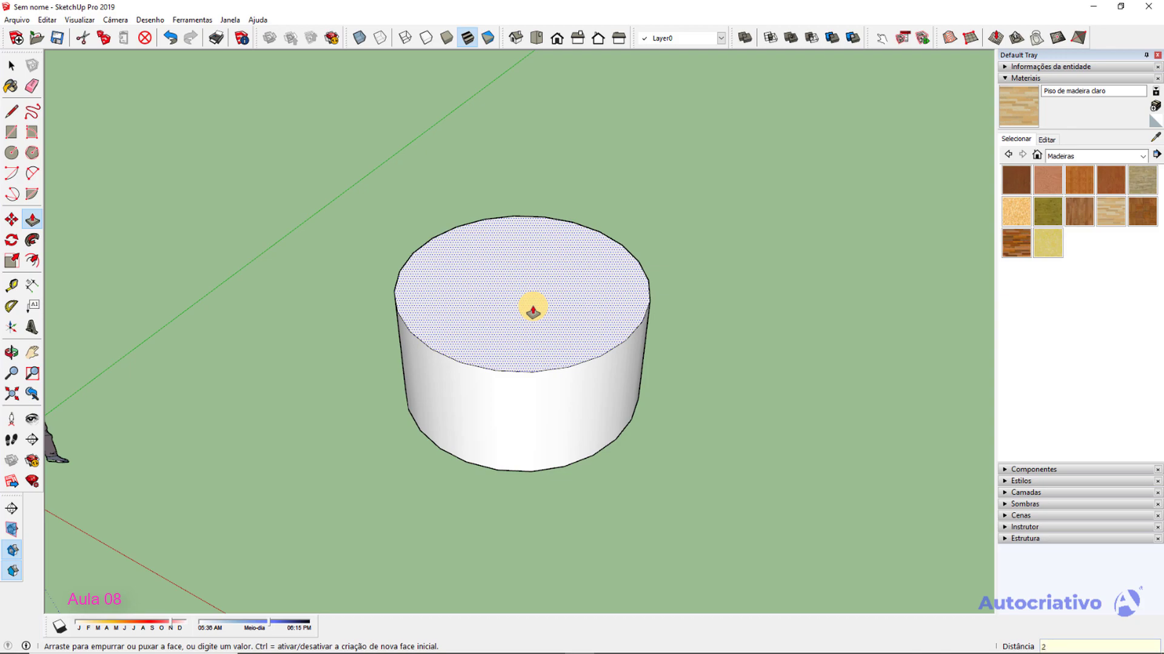
pyautogui.press('Return')
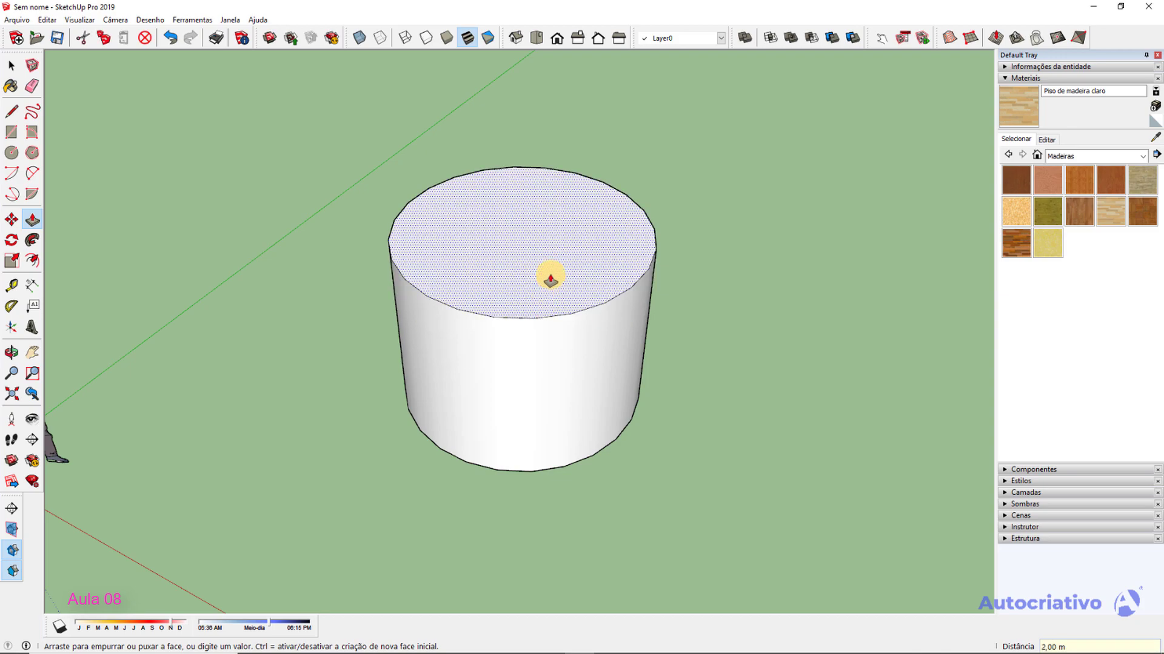
# Push/Pull the top face 1 m upward in new-face mode, stacking a separate section on the cylinder.
pyautogui.moveTo(550, 267)
pyautogui.mouseDown(button='middle')
pyautogui.moveTo(524, 252)
pyautogui.moveTo(542, 249)
pyautogui.mouseUp(button='middle')
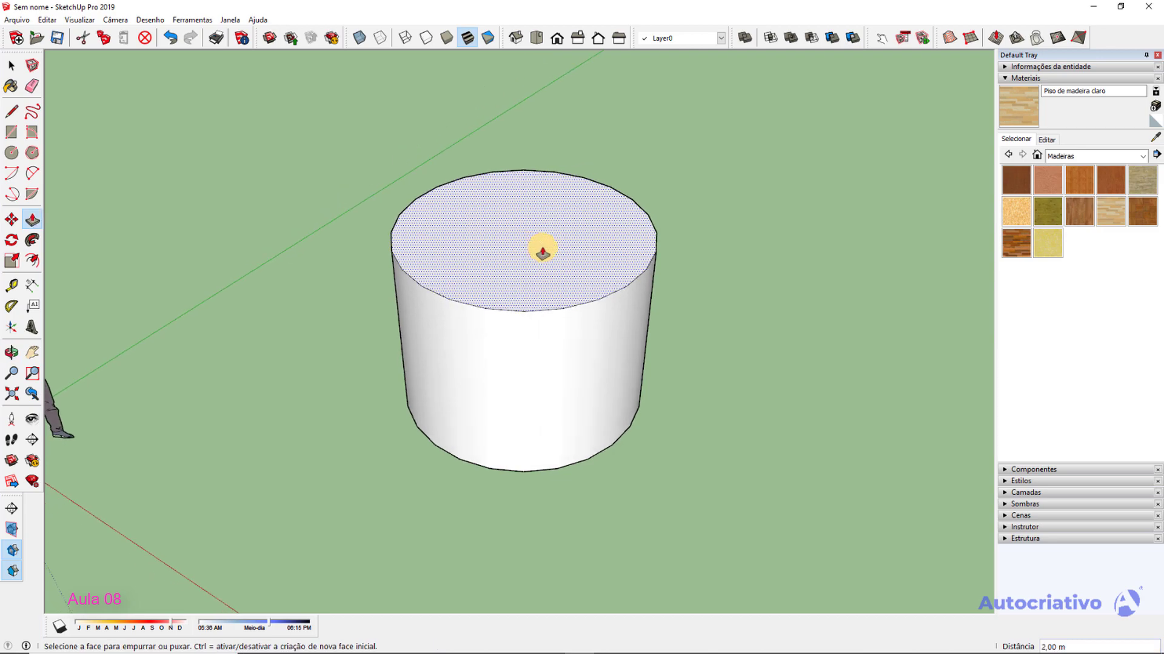
pyautogui.click(542, 249)
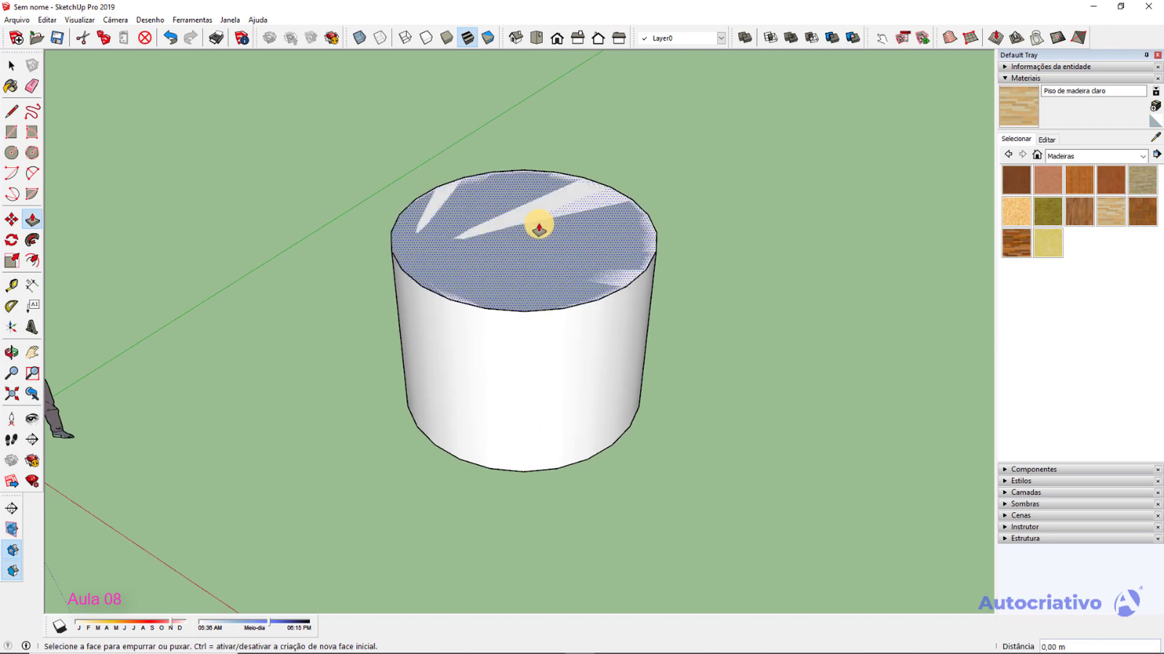
pyautogui.click(538, 202)
pyautogui.scroll(-2, 544, 200)
pyautogui.moveTo(542, 200); pyautogui.dragTo(459, 207, button='middle')
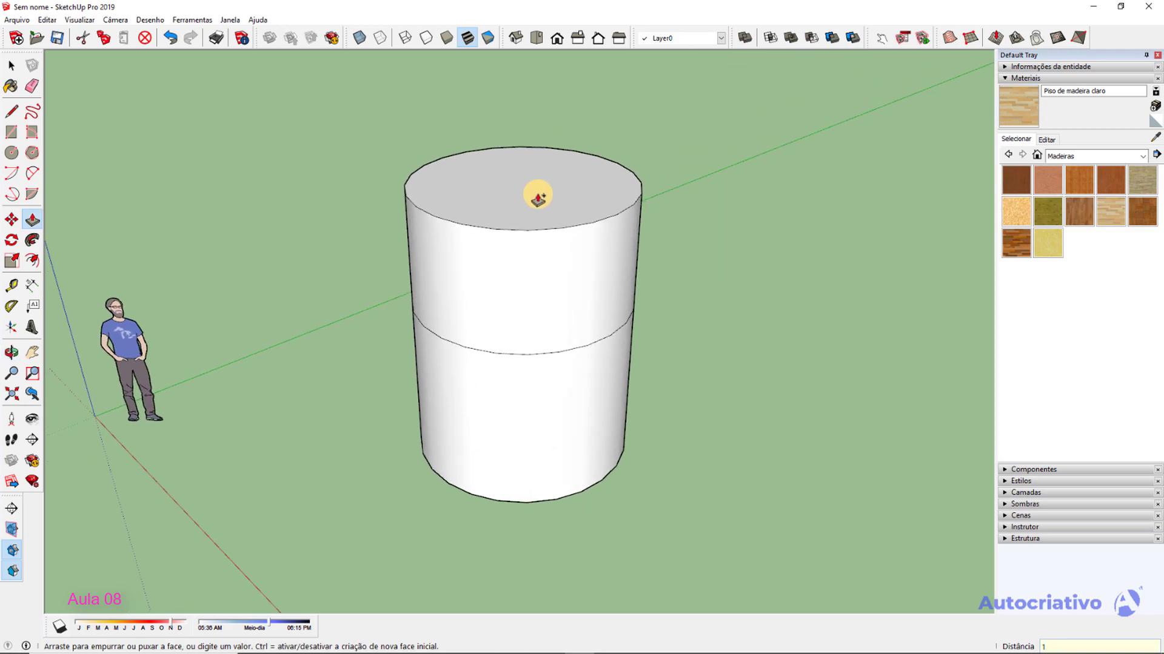
pyautogui.press('Return')
pyautogui.press('space')
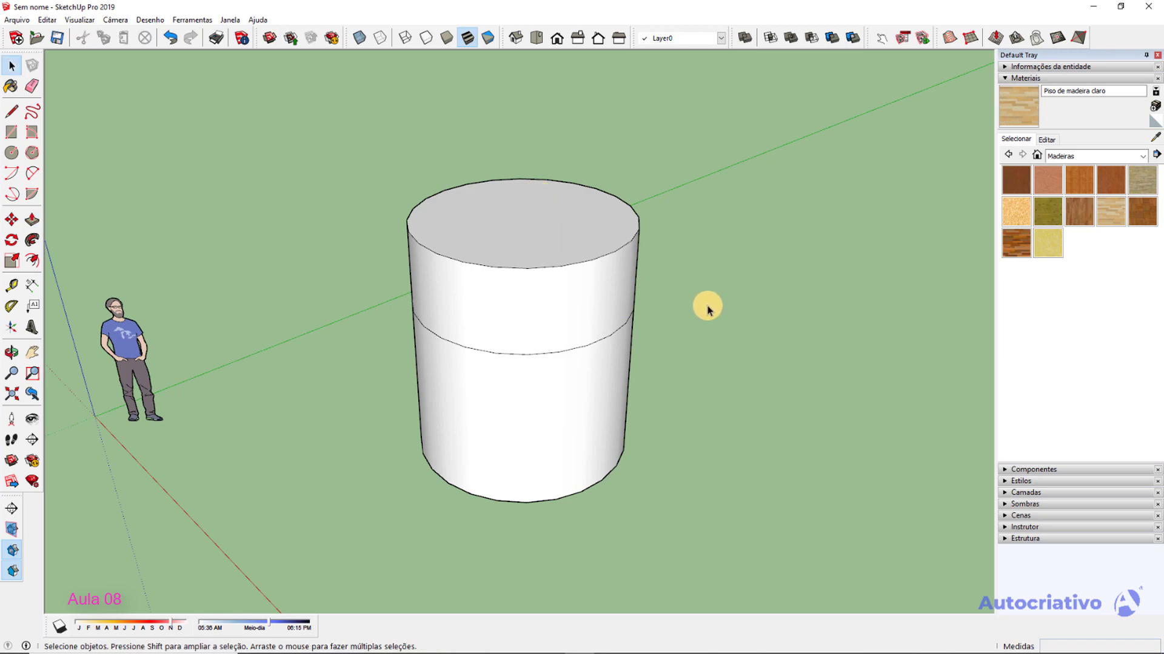
# Select the dividing edge around the cylinder between its two sections and delete it.
pyautogui.moveTo(707, 307); pyautogui.dragTo(662, 337, button='middle')
pyautogui.scroll(5, 577, 356)
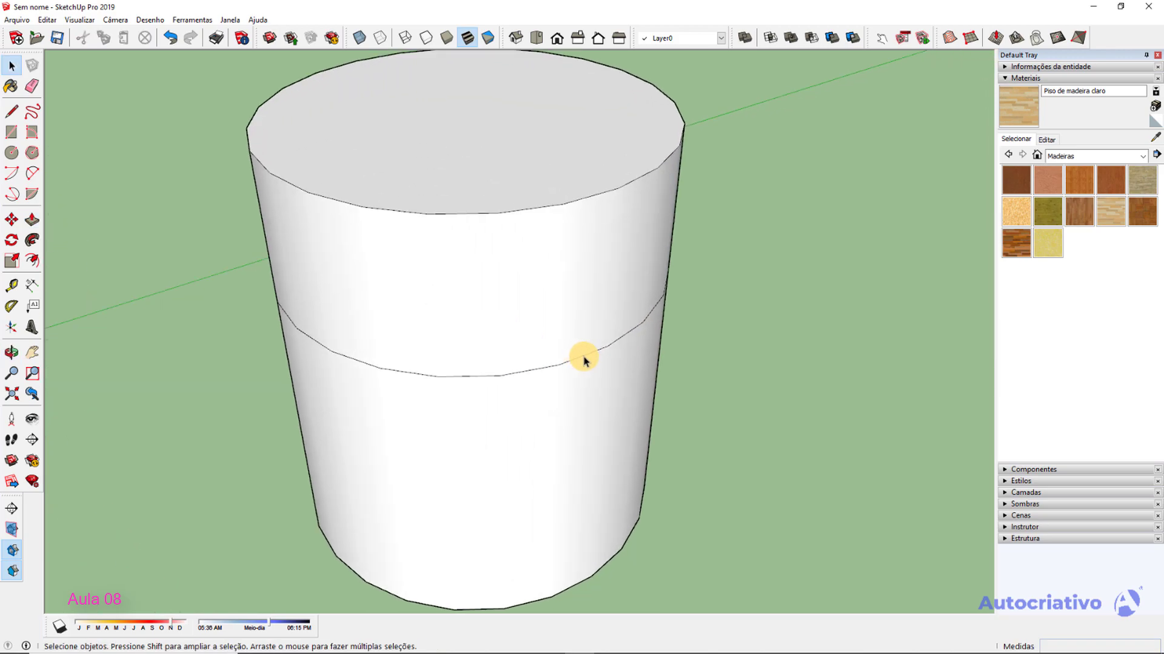
pyautogui.click(584, 361)
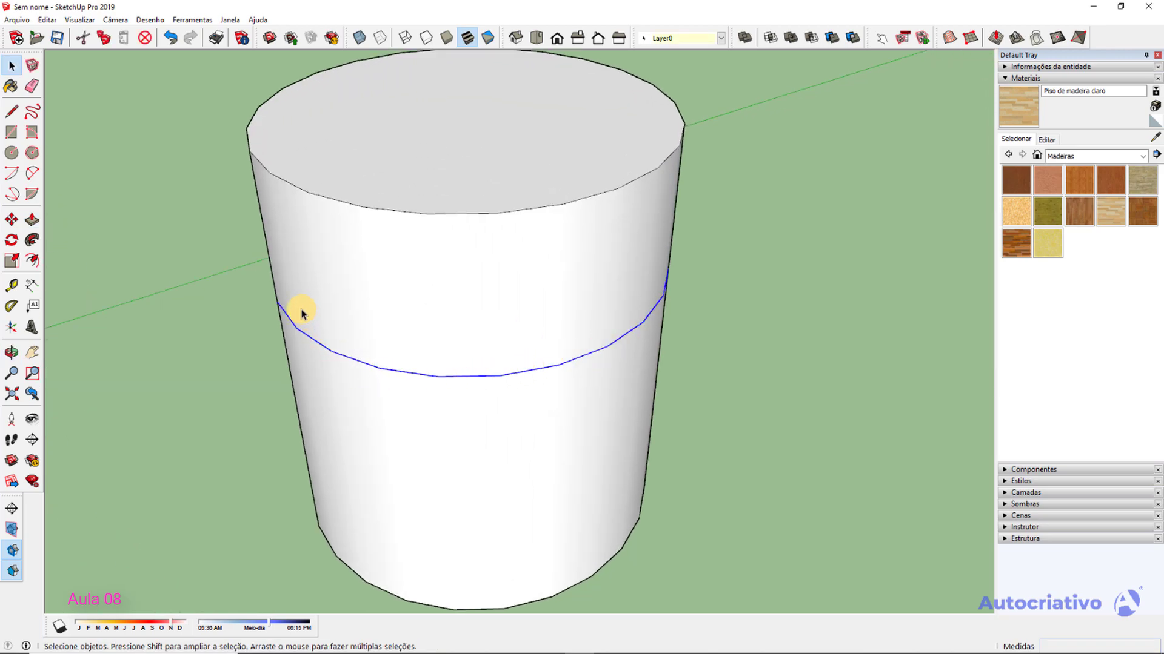
pyautogui.moveTo(433, 379)
pyautogui.mouseDown(button='middle')
pyautogui.moveTo(675, 358)
pyautogui.moveTo(480, 203)
pyautogui.moveTo(514, 174)
pyautogui.moveTo(597, 432)
pyautogui.moveTo(624, 436)
pyautogui.moveTo(546, 219)
pyautogui.moveTo(512, 212)
pyautogui.moveTo(452, 327)
pyautogui.moveTo(540, 379)
pyautogui.moveTo(511, 260)
pyautogui.moveTo(397, 148)
pyautogui.moveTo(479, 239)
pyautogui.moveTo(510, 228)
pyautogui.mouseUp(button='middle')
pyautogui.click(541, 208)
pyautogui.press('Delete')
pyautogui.click(511, 261)
# Undo the edge deletion and the stacked 1 m extrusion, going back to the 2 m cylinder.
pyautogui.hotkey('ctrl', 'z')
pyautogui.hotkey('ctrl', 'z')
pyautogui.click(759, 332)
pyautogui.scroll(1, 537, 281)
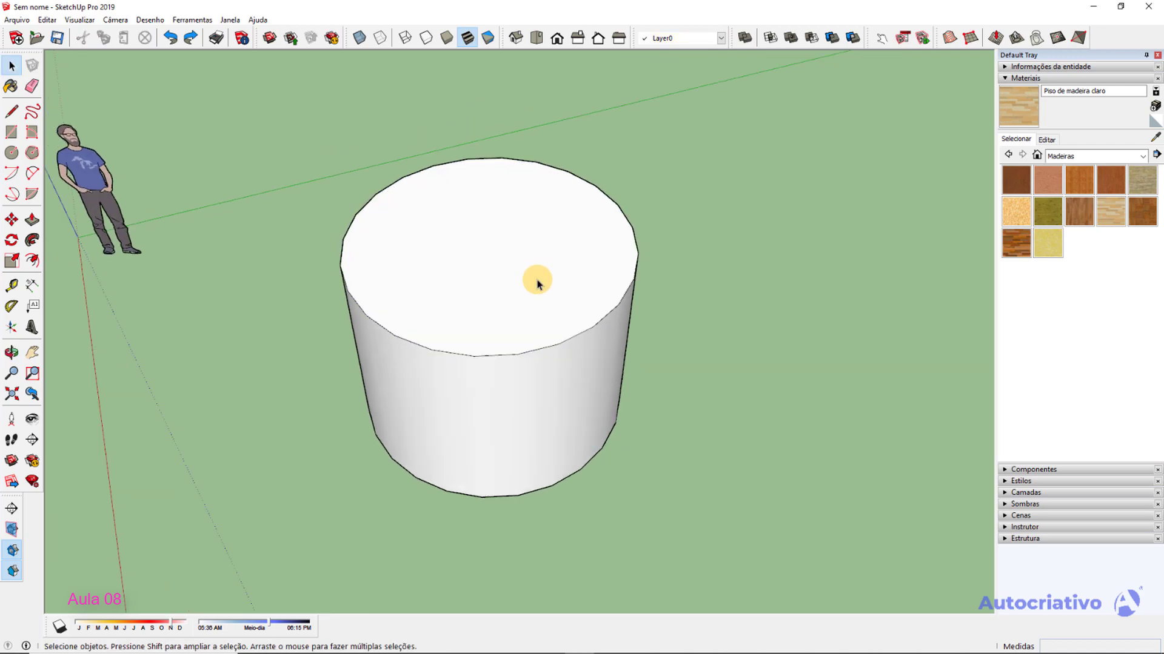
# Push/Pull the cylinder's top face upward in new-face mode to add a second section with a dividing edge.
pyautogui.scroll(1, 538, 281)
pyautogui.click(520, 267)
pyautogui.press('p')
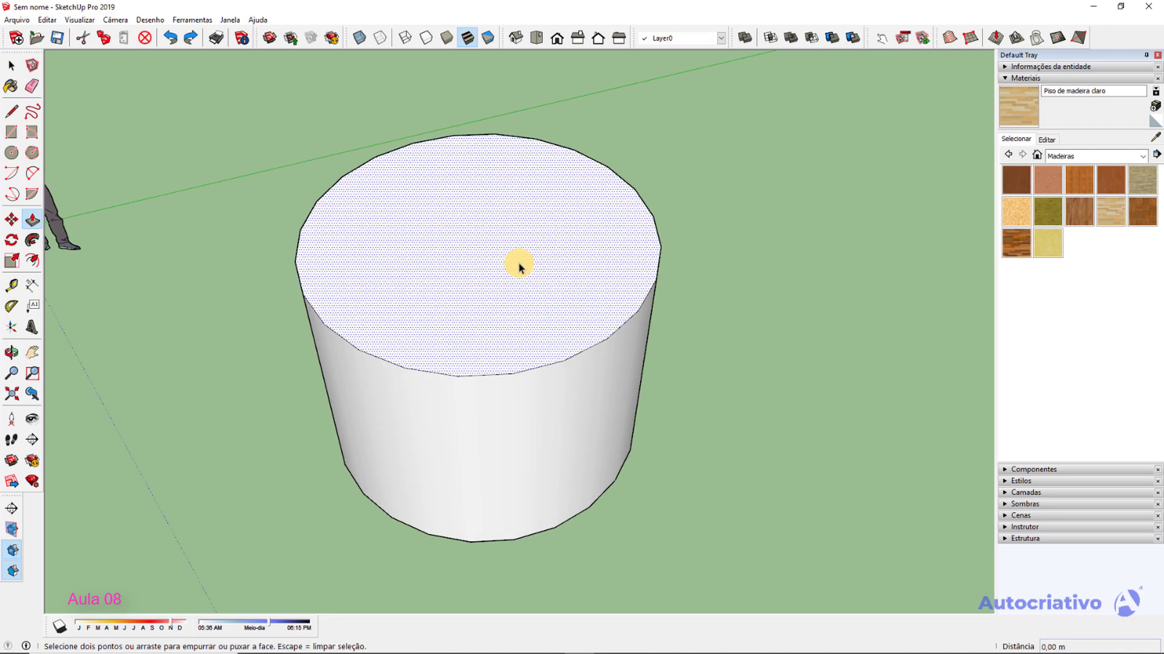
pyautogui.click(519, 265)
pyautogui.press('ctrl')
pyautogui.scroll(-3, 520, 227)
pyautogui.keyDown('shift'); pyautogui.moveTo(519, 227); pyautogui.dragTo(538, 268, button='middle'); pyautogui.keyUp('shift')
pyautogui.press('ctrl')
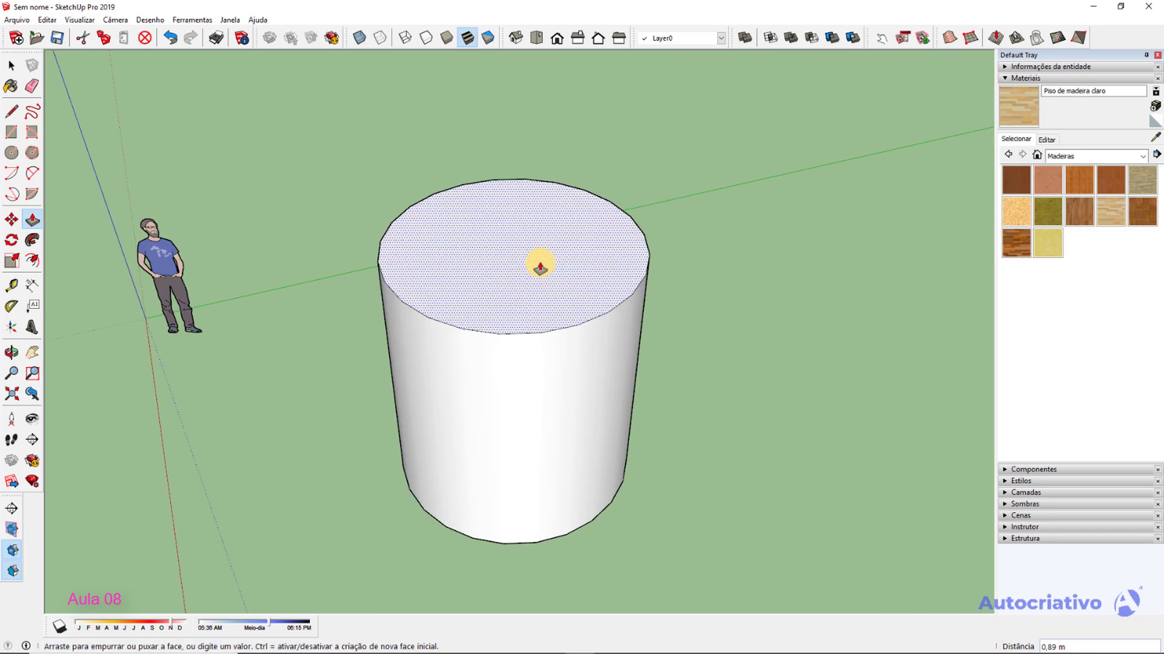
pyautogui.press('ctrl')
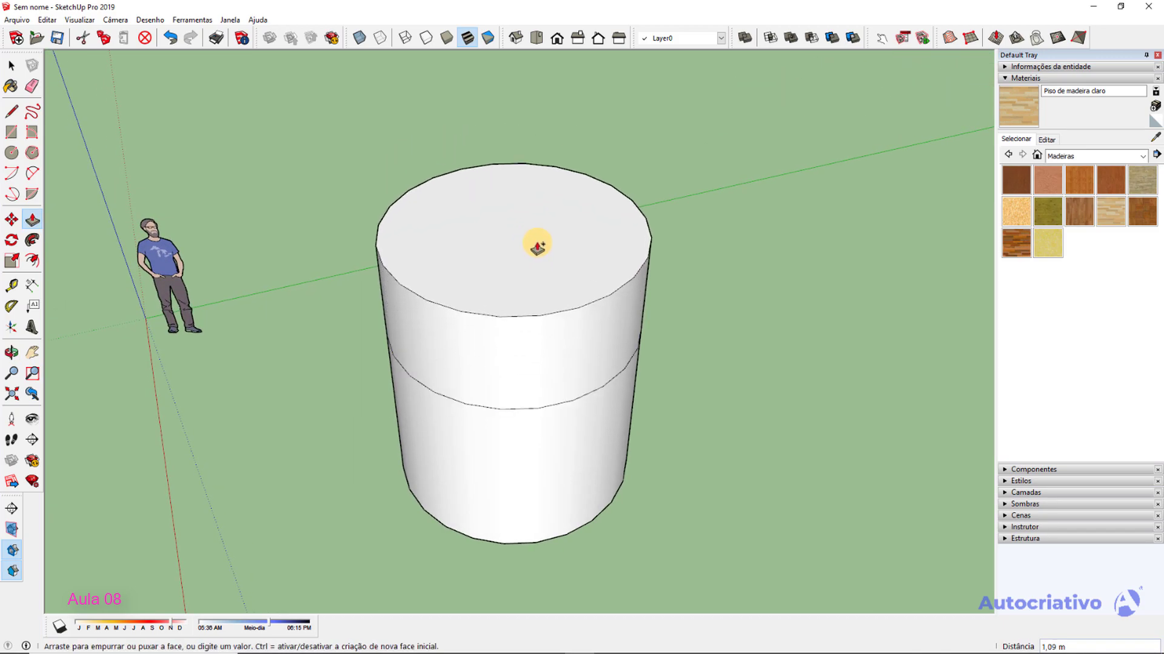
pyautogui.click(538, 235)
pyautogui.click(537, 249)
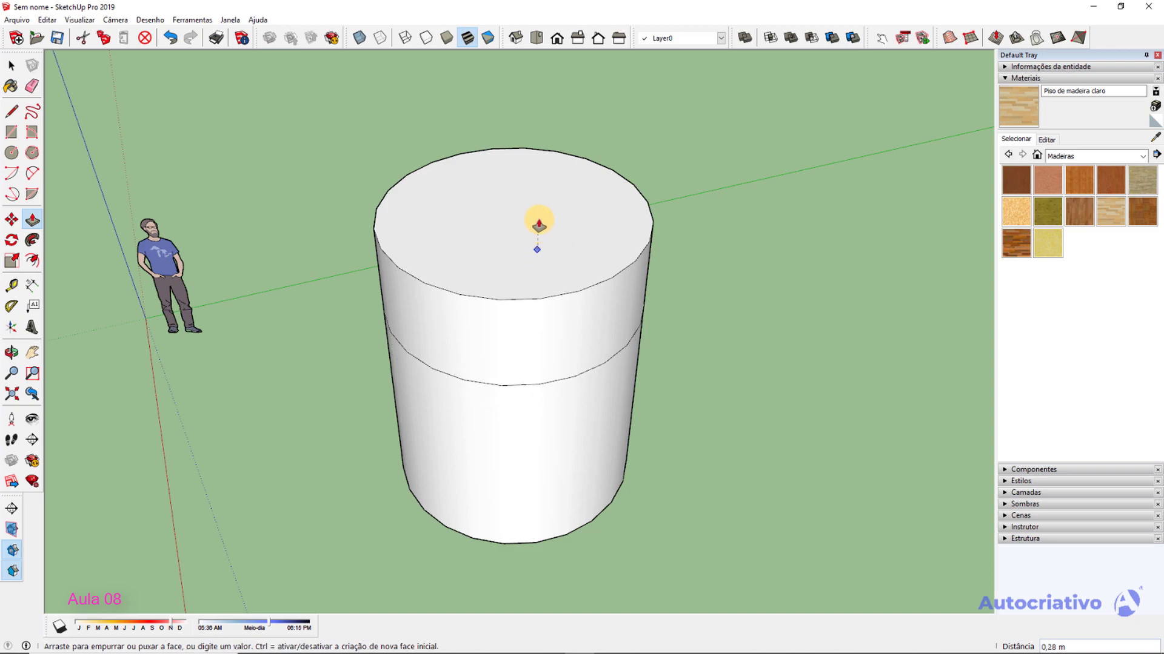
pyautogui.press('space')
# Add a third section about 1.23 m high by pulling the top face upward in new-face mode.
pyautogui.click(543, 249)
pyautogui.press('p')
pyautogui.click(542, 243)
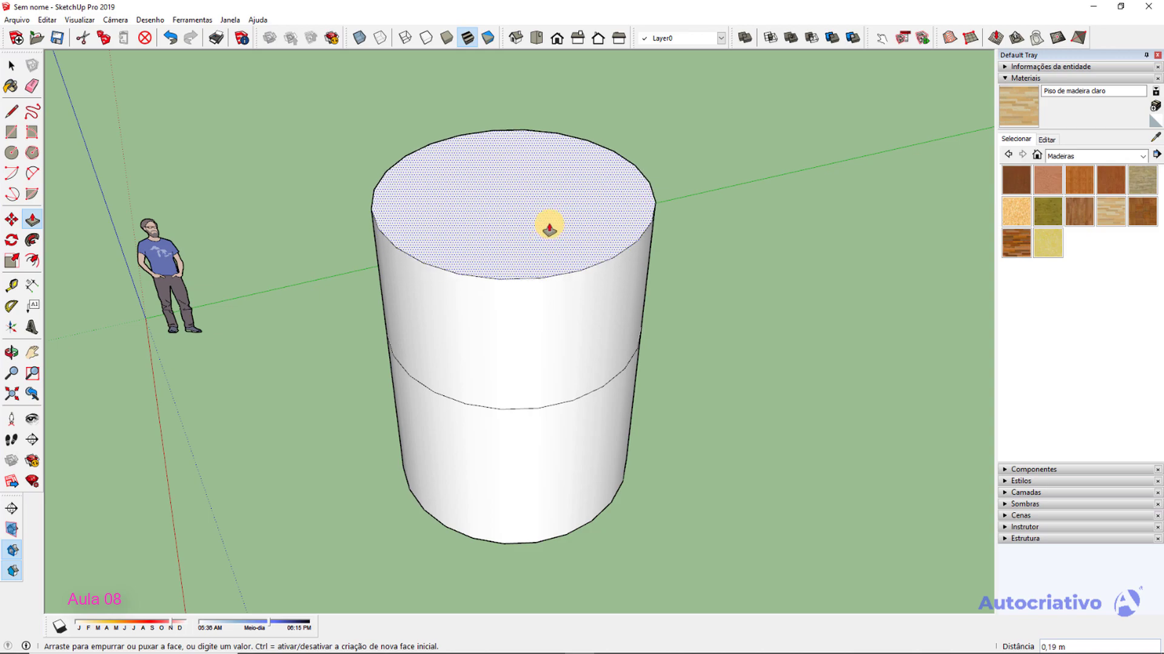
pyautogui.click(533, 117)
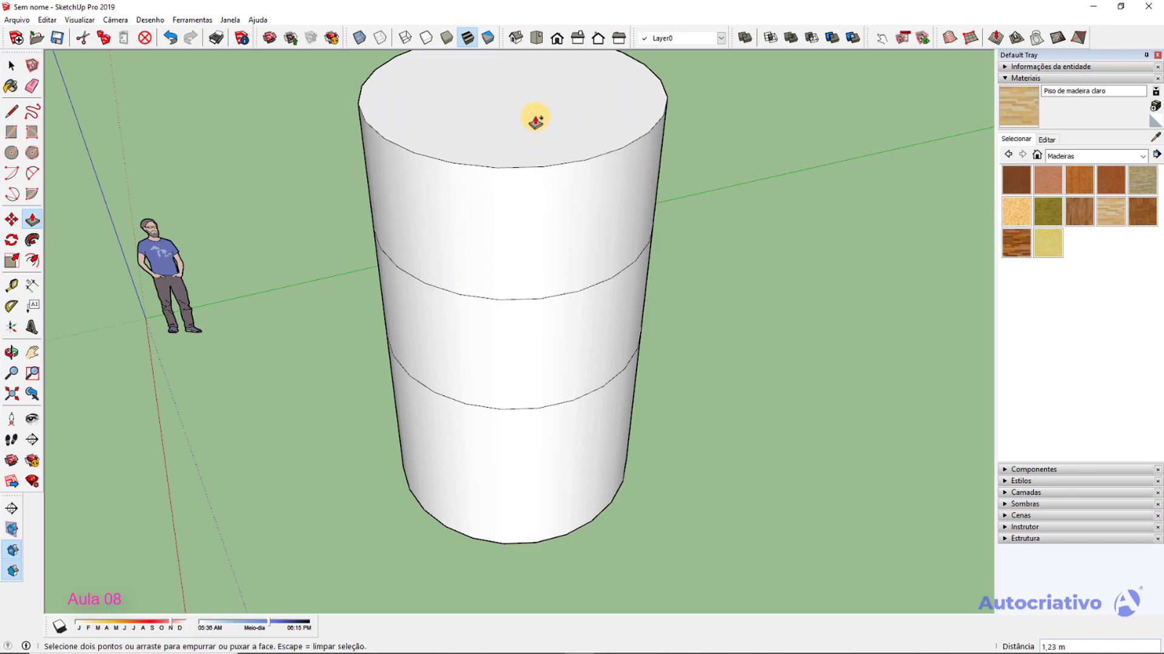
pyautogui.press('space')
# Examine the dividing edges between the cylinder's three stacked sections from several sides.
pyautogui.moveTo(753, 348); pyautogui.dragTo(570, 246, button='middle')
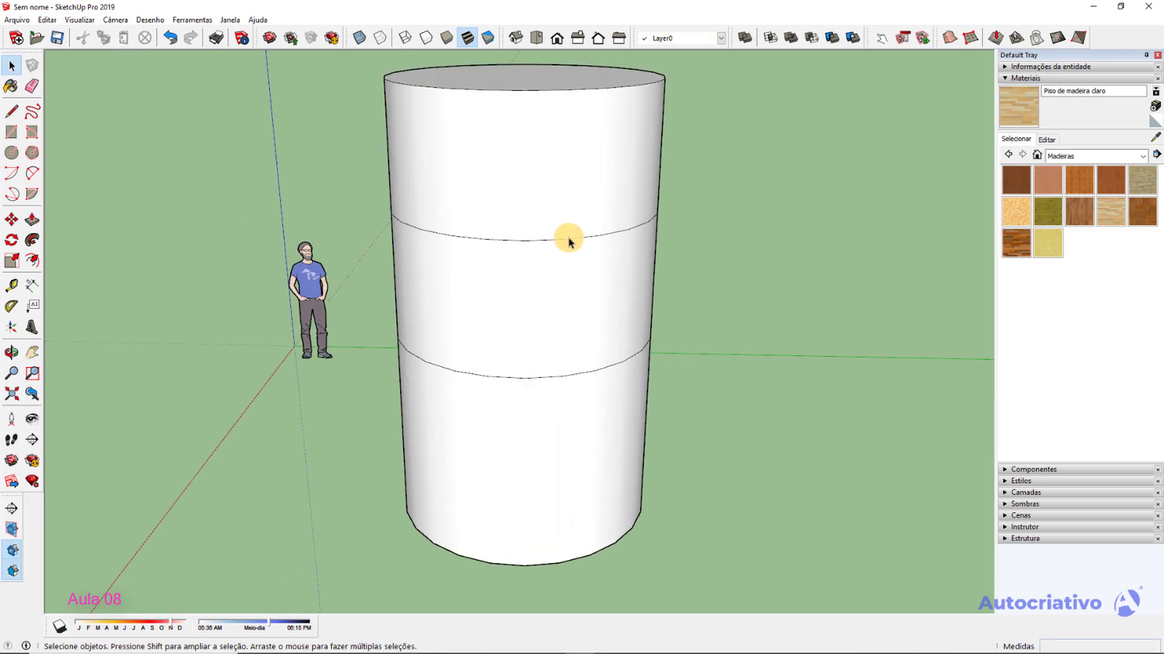
pyautogui.click(570, 240)
pyautogui.click(583, 377)
pyautogui.moveTo(446, 394); pyautogui.dragTo(720, 411, button='middle')
pyautogui.click(687, 367)
pyautogui.moveTo(687, 366); pyautogui.dragTo(432, 289, button='middle')
pyautogui.moveTo(515, 353); pyautogui.dragTo(716, 457, button='middle')
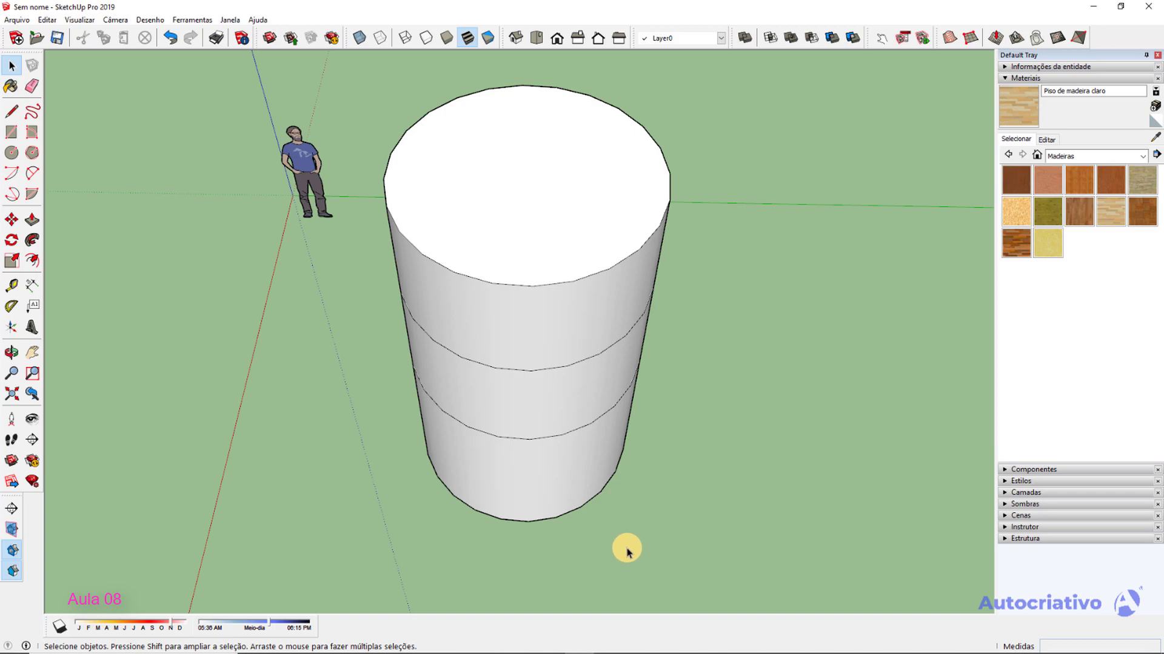
pyautogui.moveTo(582, 512); pyautogui.dragTo(754, 351, button='middle')
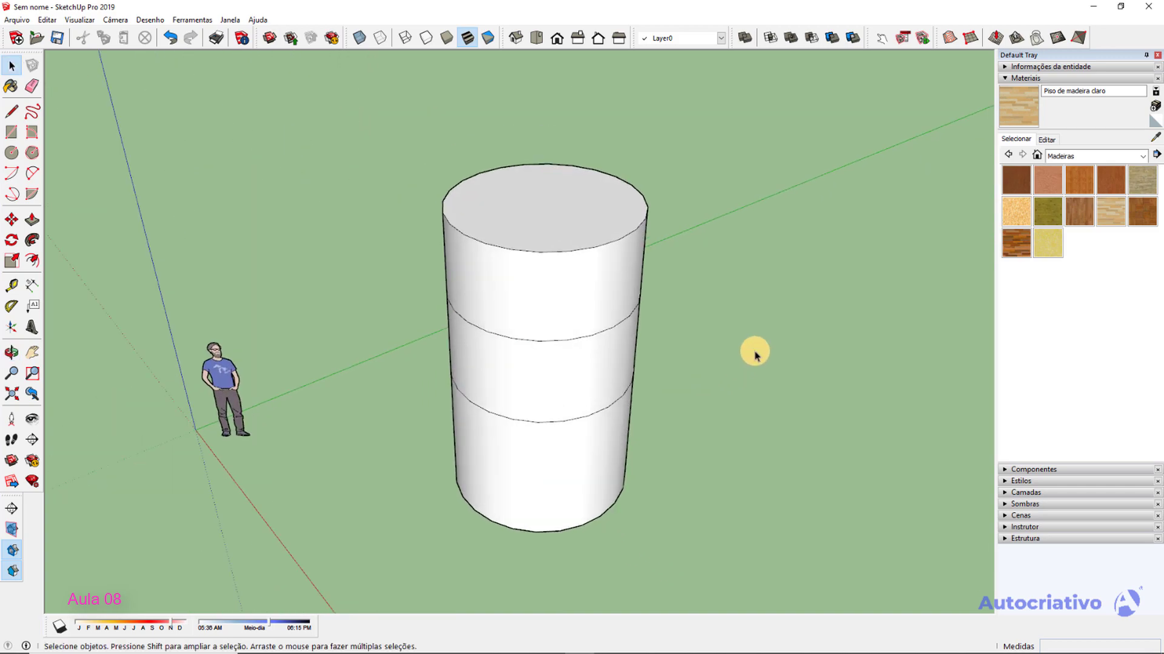
# Delete the entire three-section stacked cylinder.
pyautogui.moveTo(631, 366); pyautogui.dragTo(614, 317, button='middle')
pyautogui.tripleClick(568, 234)
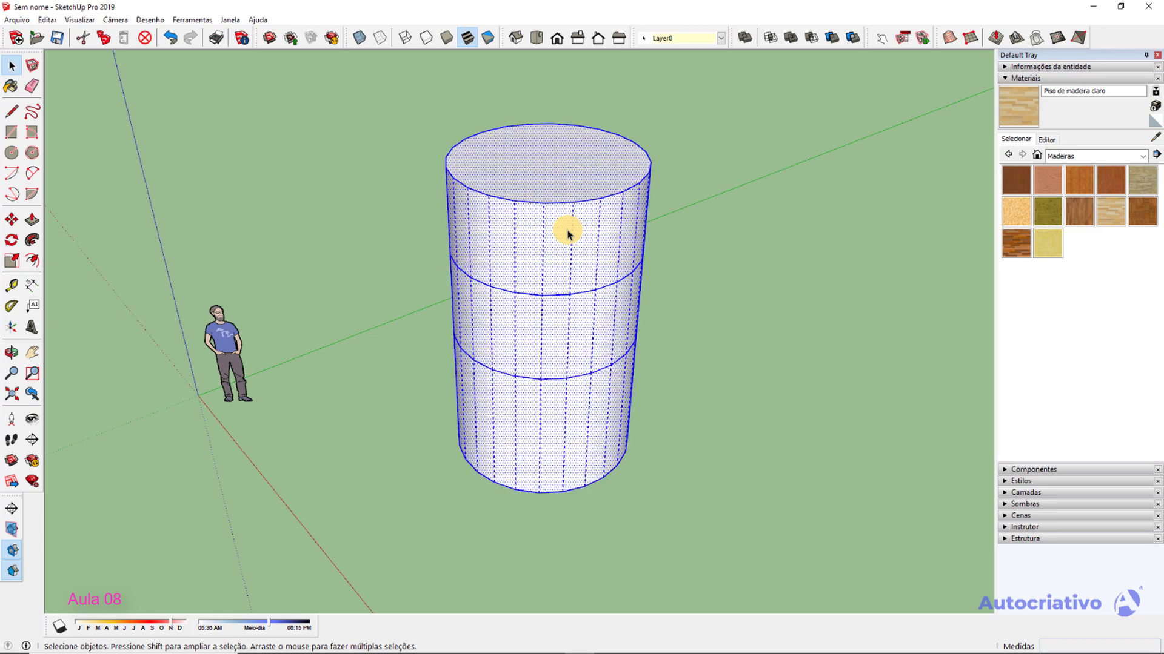
pyautogui.press('Delete')
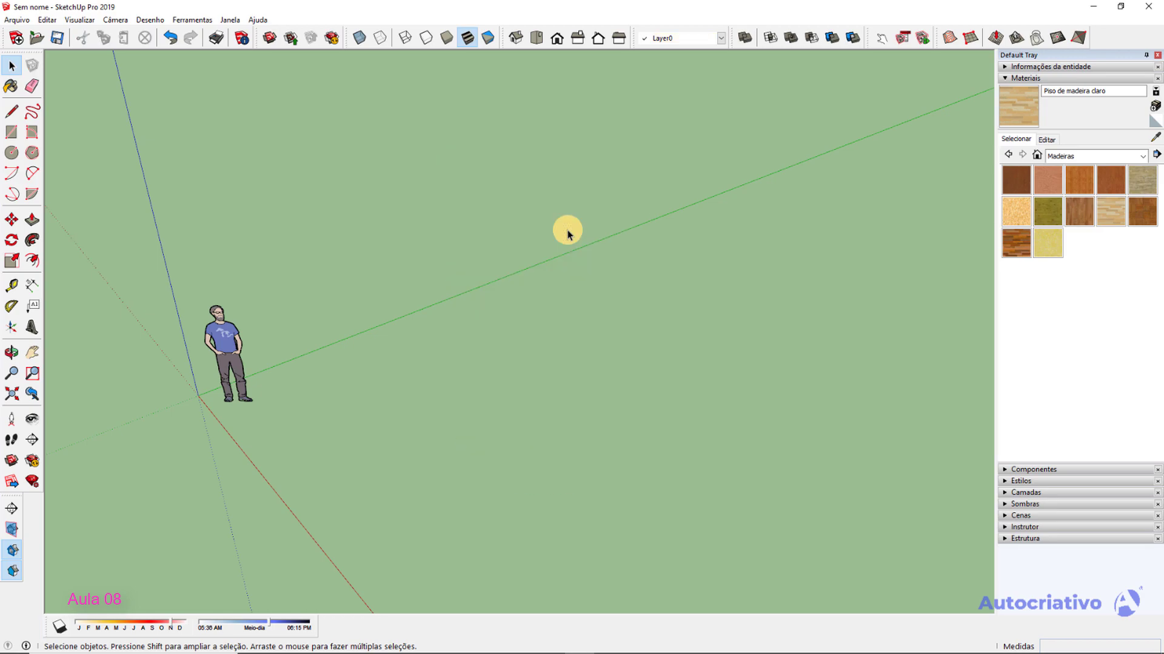
# Draw three separate circles in a row on the ground, with radii of about 0.43 m, 0.36 m and 0.44 m.
pyautogui.press('c')
pyautogui.click(395, 385)
pyautogui.click(428, 380)
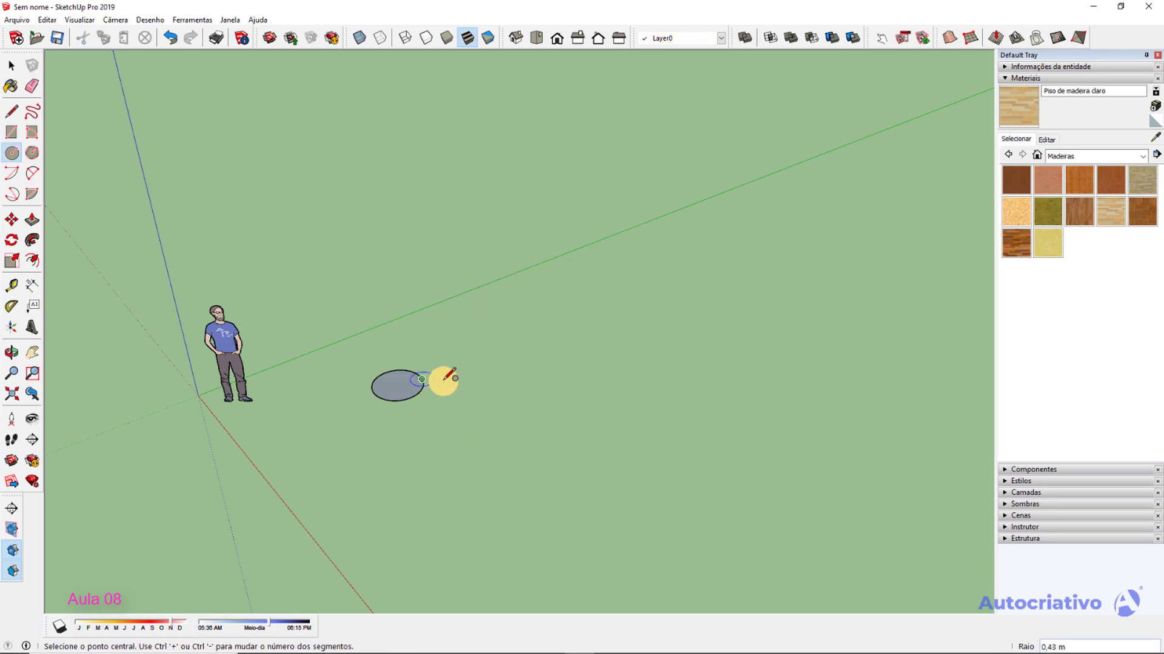
pyautogui.scroll(2, 441, 420)
pyautogui.moveTo(442, 421); pyautogui.dragTo(471, 344, button='middle')
pyautogui.click(477, 342)
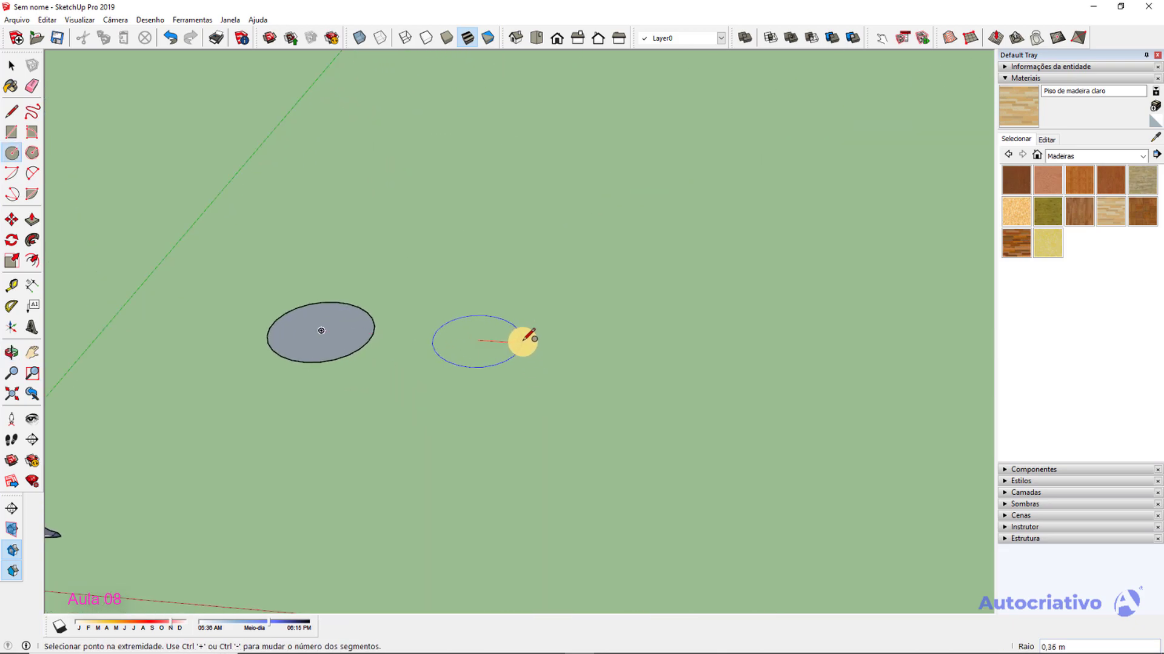
pyautogui.click(525, 340)
pyautogui.click(634, 350)
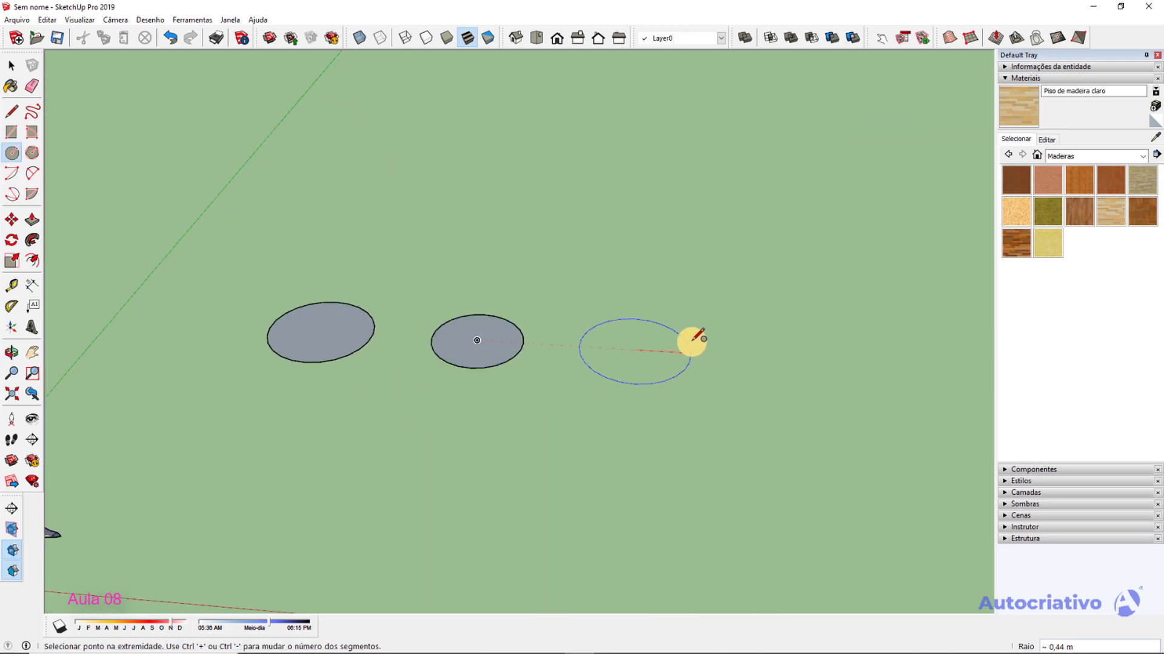
pyautogui.click(685, 338)
pyautogui.press('space')
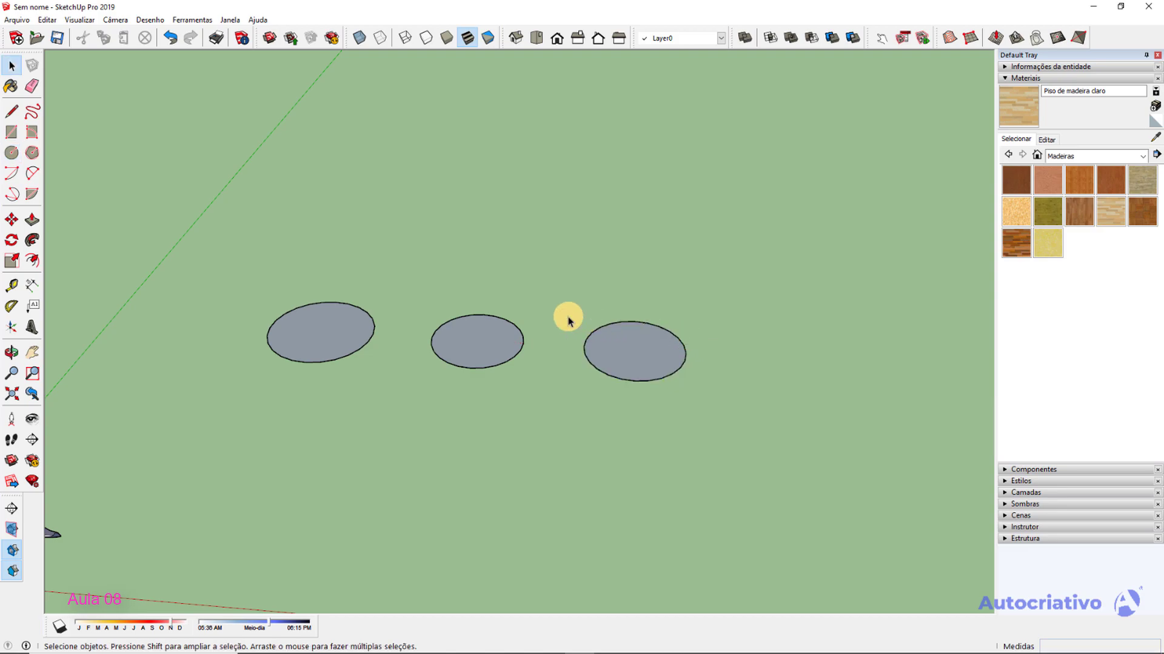
# Reverse the face of the middle circle so its white front side points up.
pyautogui.scroll(3, 566, 317)
pyautogui.moveTo(566, 317); pyautogui.dragTo(627, 424, button='middle')
pyautogui.moveTo(533, 436); pyautogui.dragTo(581, 353, button='middle')
pyautogui.click(582, 353)
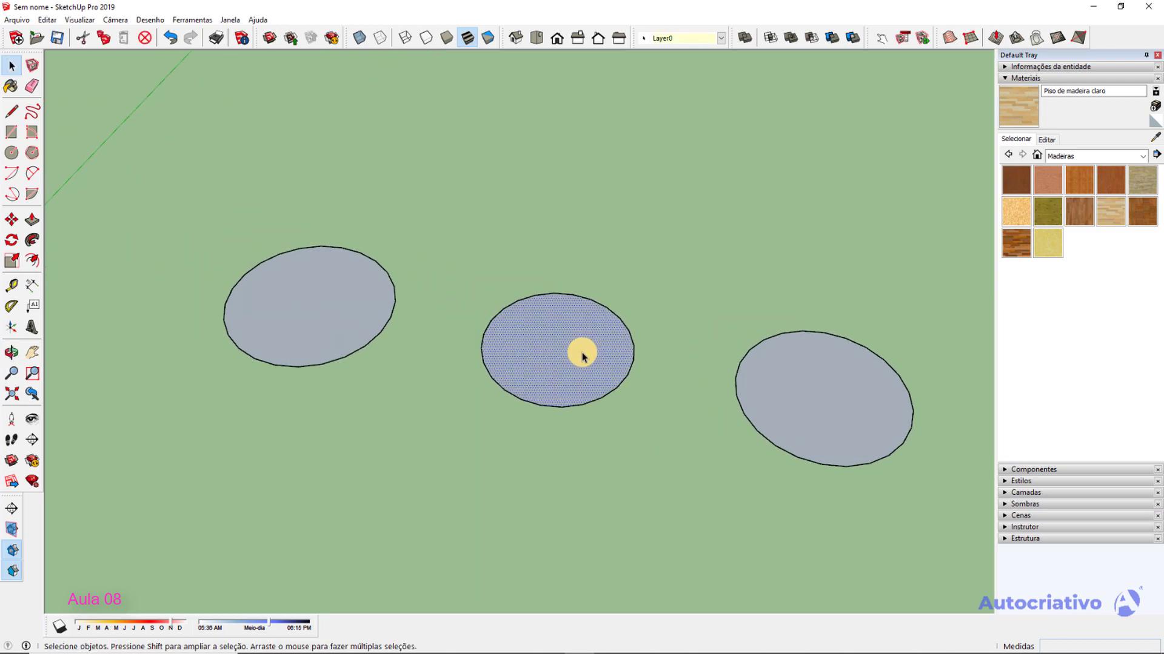
pyautogui.rightClick(582, 352)
pyautogui.click(613, 471)
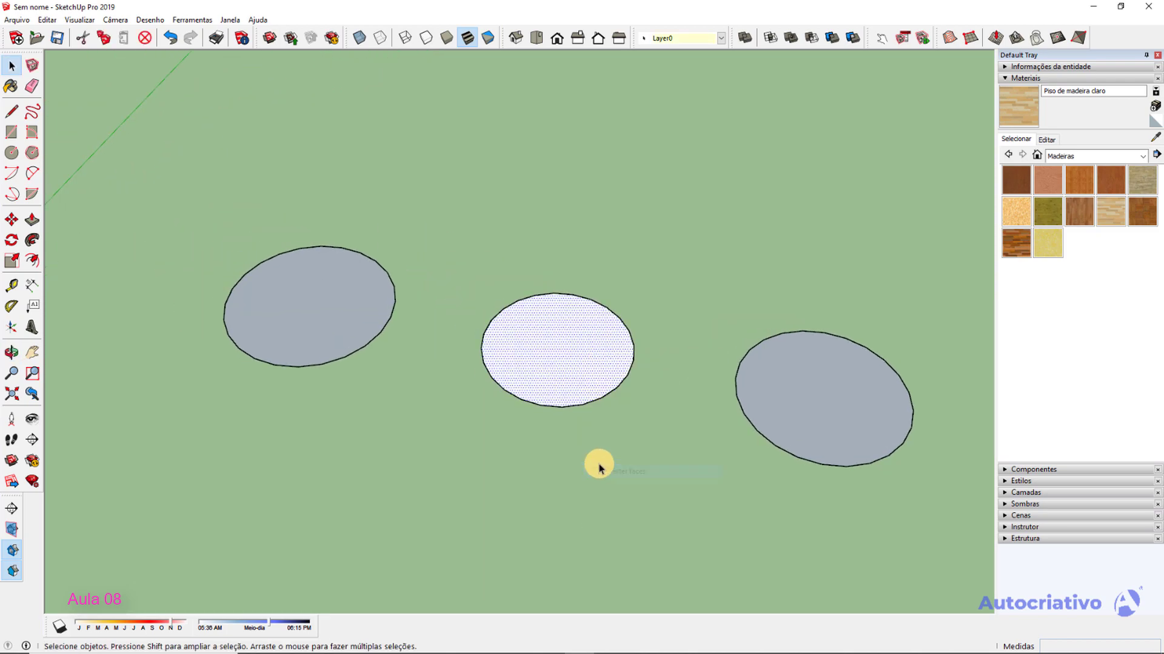
pyautogui.click(600, 465)
# Push/Pull the circle nearest the person up 0.5 m and repeat the same extrusion on the farthest circle in the row.
pyautogui.moveTo(686, 478); pyautogui.dragTo(506, 386, button='middle')
pyautogui.click(506, 386)
pyautogui.press('p')
pyautogui.moveTo(506, 381); pyautogui.dragTo(506, 317)
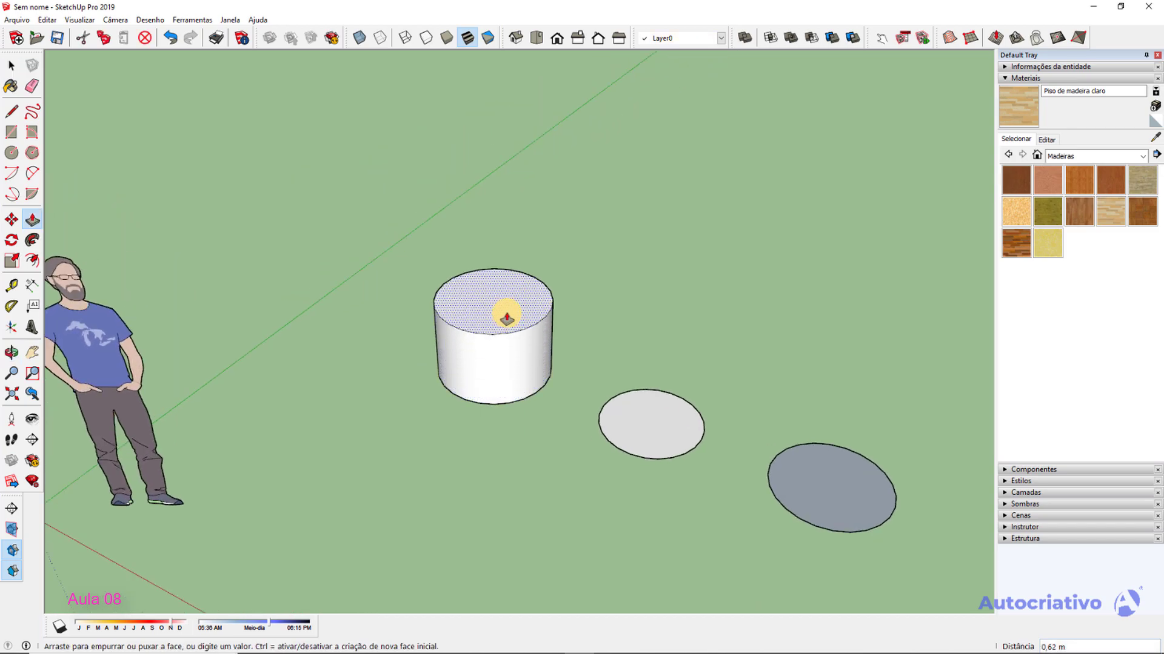
pyautogui.press('Return')
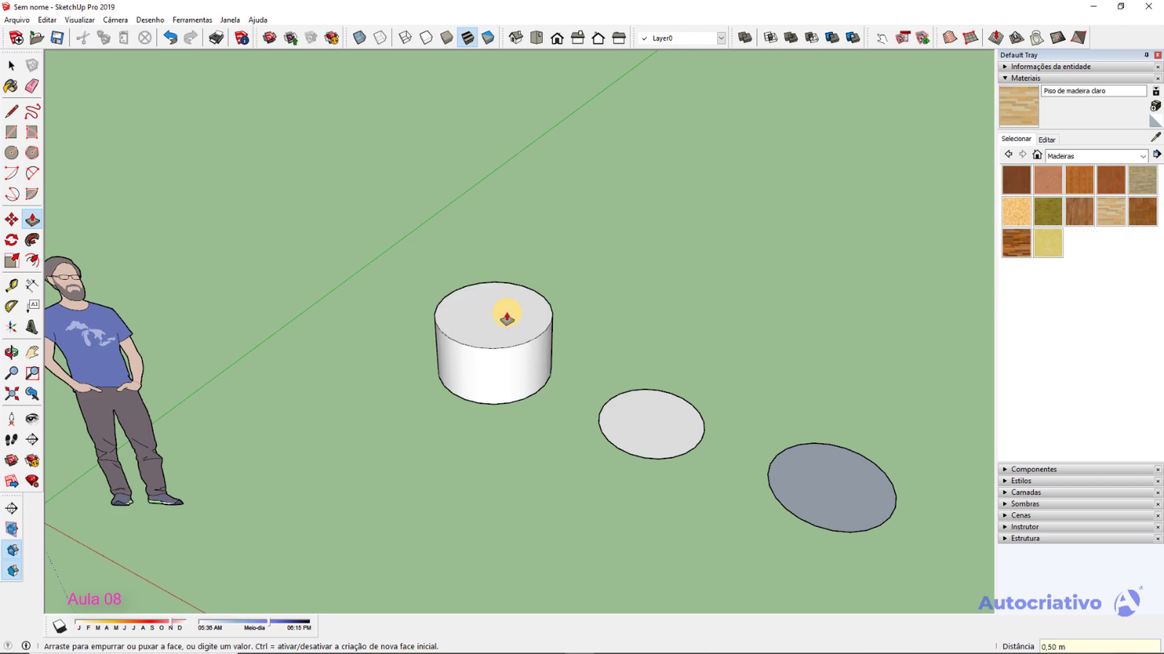
pyautogui.keyDown('shift'); pyautogui.moveTo(681, 317); pyautogui.dragTo(567, 252, button='middle'); pyautogui.keyUp('shift')
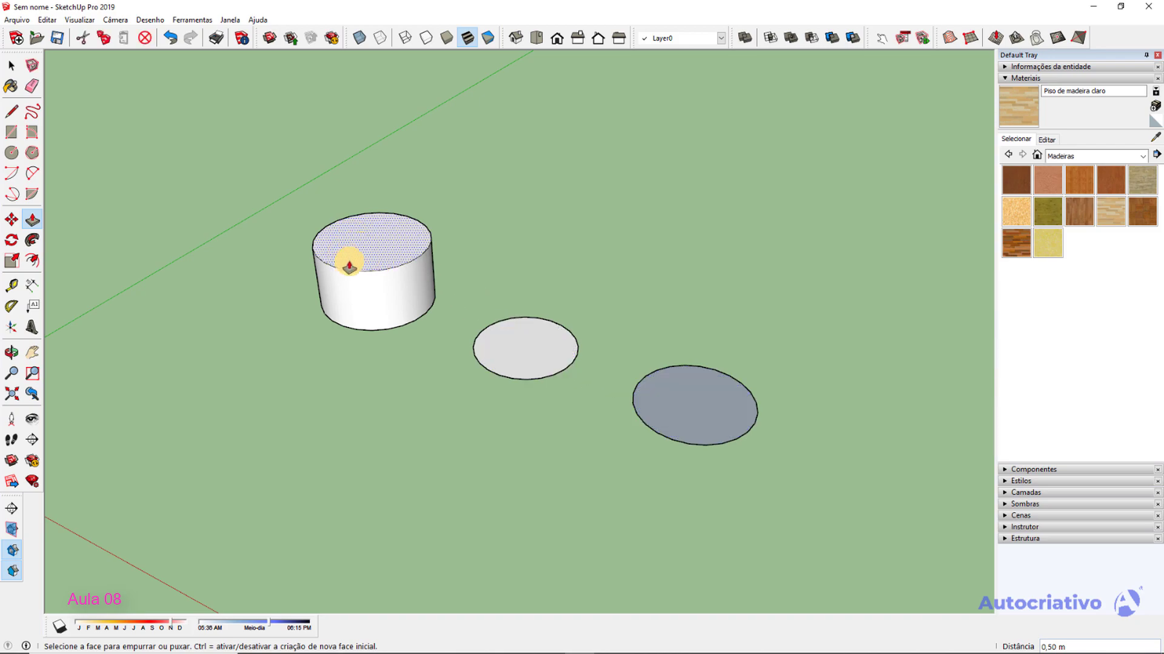
pyautogui.doubleClick(702, 412)
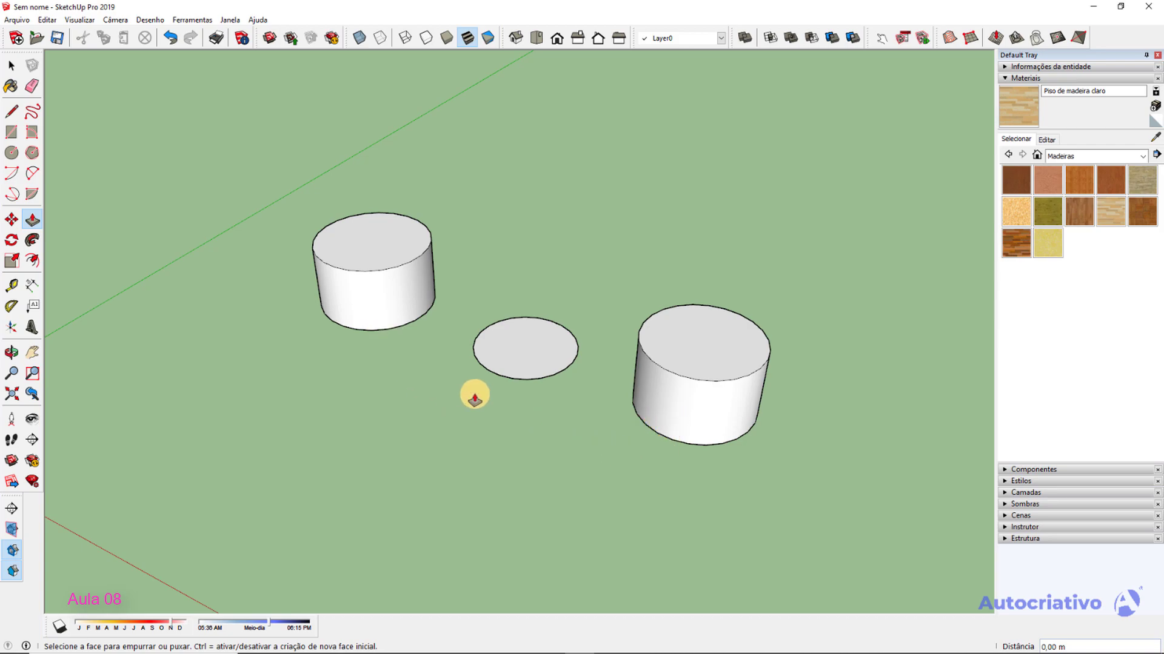
# Compare the heights of the two extruded cylinders from a low viewing angle.
pyautogui.moveTo(573, 442)
pyautogui.mouseDown(button='middle')
pyautogui.moveTo(592, 429)
pyautogui.moveTo(623, 345)
pyautogui.moveTo(533, 200)
pyautogui.mouseUp(button='middle')
pyautogui.press('space')
pyautogui.scroll(1, 612, 344)
pyautogui.press('l')
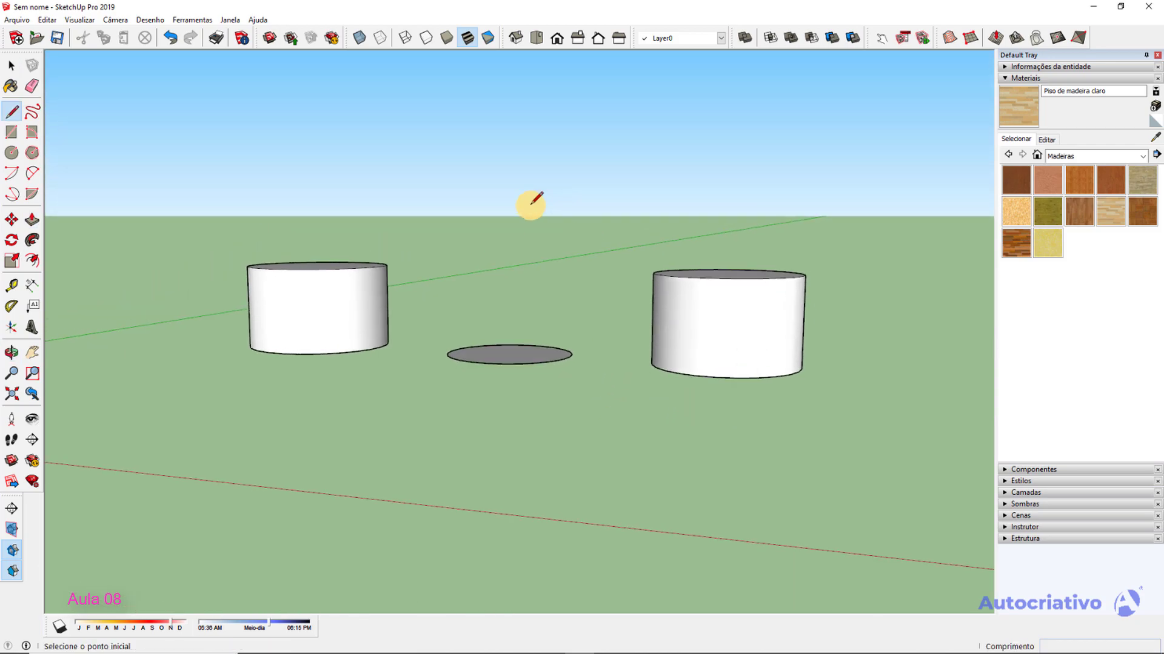
pyautogui.click(384, 266)
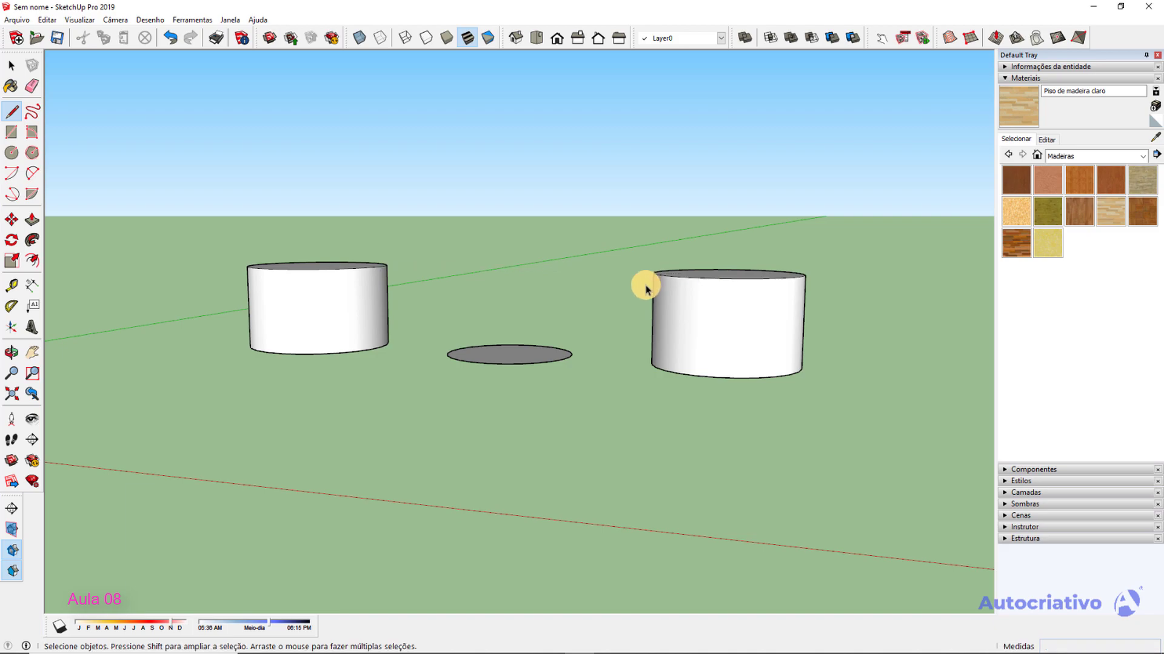
pyautogui.press('space')
pyautogui.scroll(-3, 637, 288)
pyautogui.moveTo(636, 288); pyautogui.dragTo(578, 479, button='middle')
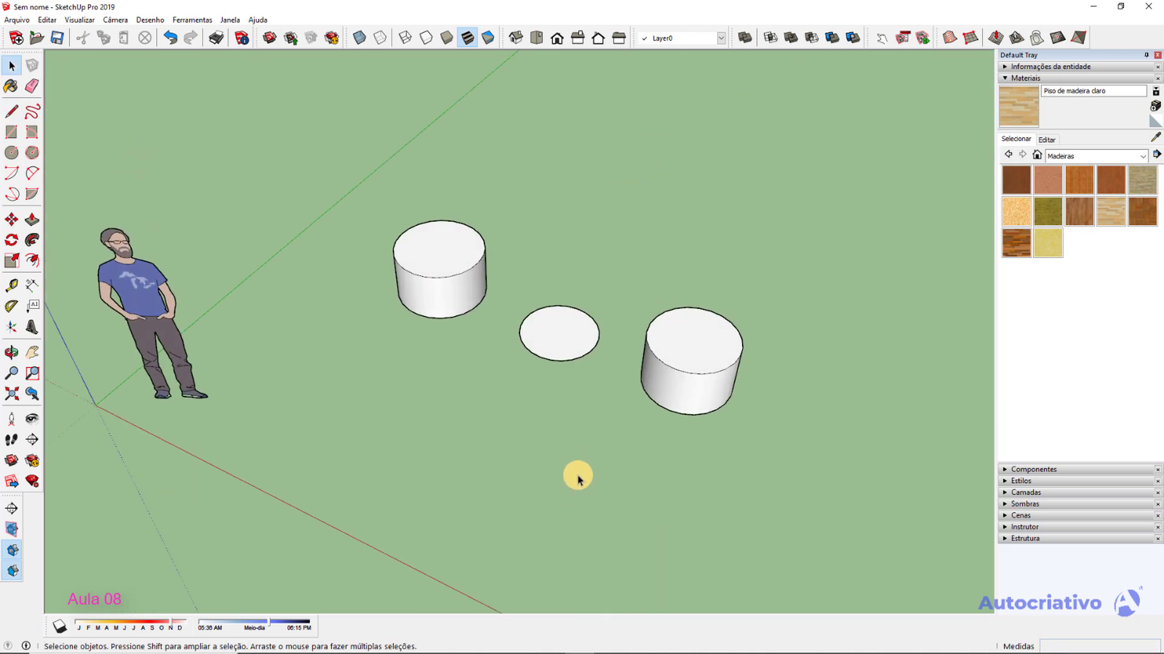
# Draw two more circles on the ground behind the row, a small one and a larger one of about 0.58 m radius.
pyautogui.press('c')
pyautogui.keyDown('shift'); pyautogui.moveTo(670, 415); pyautogui.dragTo(579, 452, button='middle'); pyautogui.keyUp('shift')
pyautogui.click(582, 311)
pyautogui.click(614, 303)
pyautogui.click(697, 277)
pyautogui.click(751, 271)
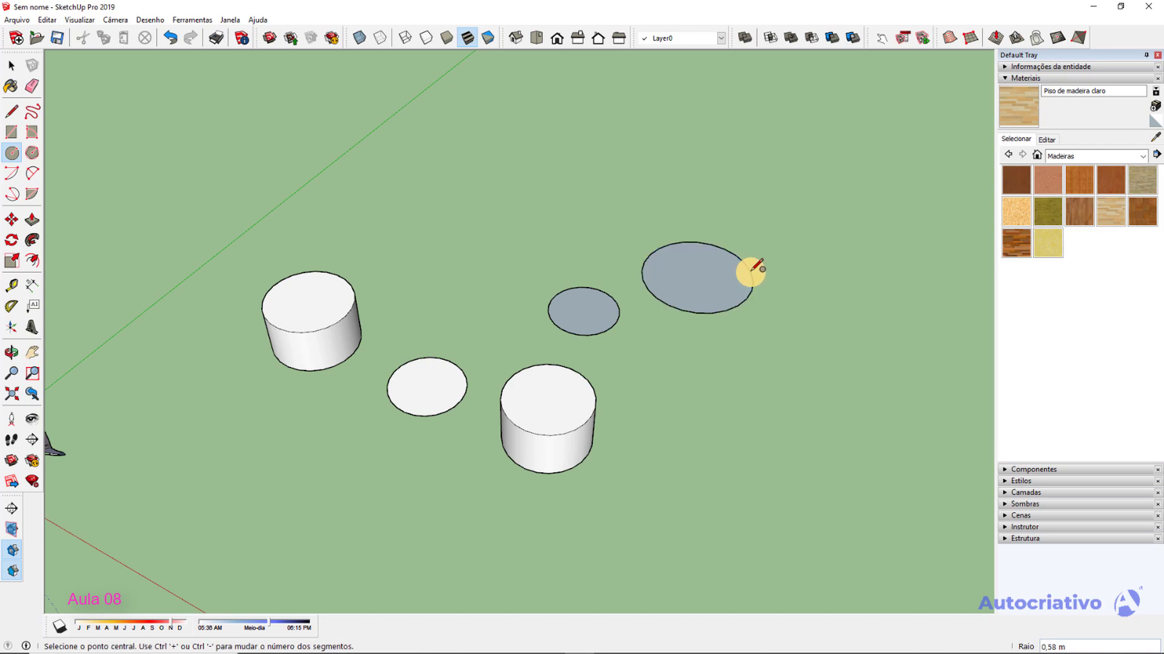
pyautogui.press('space')
# Repeat the last Push/Pull distance on both new circles behind the row.
pyautogui.scroll(2, 622, 322)
pyautogui.press('p')
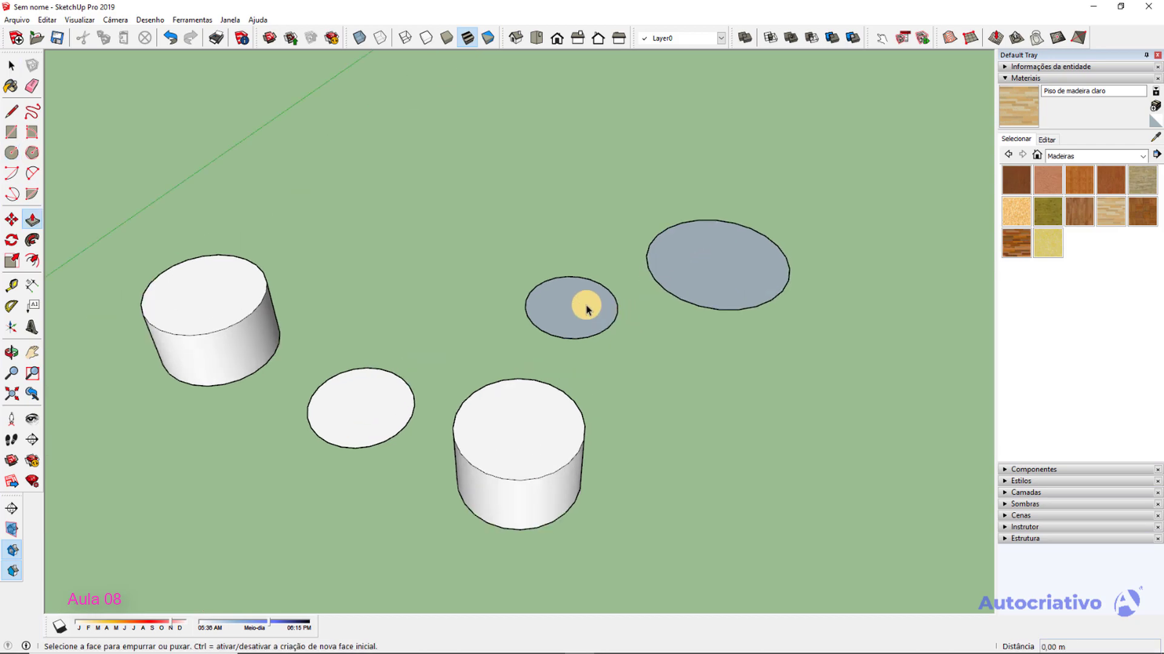
pyautogui.doubleClick(586, 306)
pyautogui.doubleClick(714, 278)
pyautogui.moveTo(714, 278); pyautogui.dragTo(723, 236, button='middle')
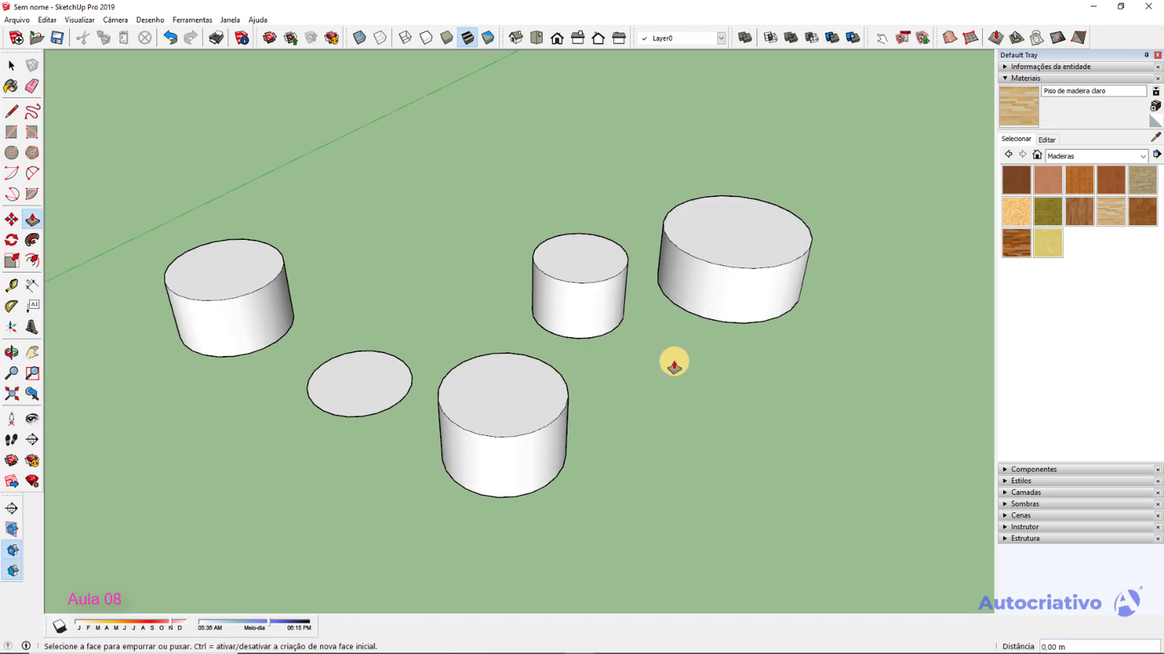
# Push the smaller rear cylinder's top face down to its base to remove the solid.
pyautogui.click(598, 260)
pyautogui.click(586, 283)
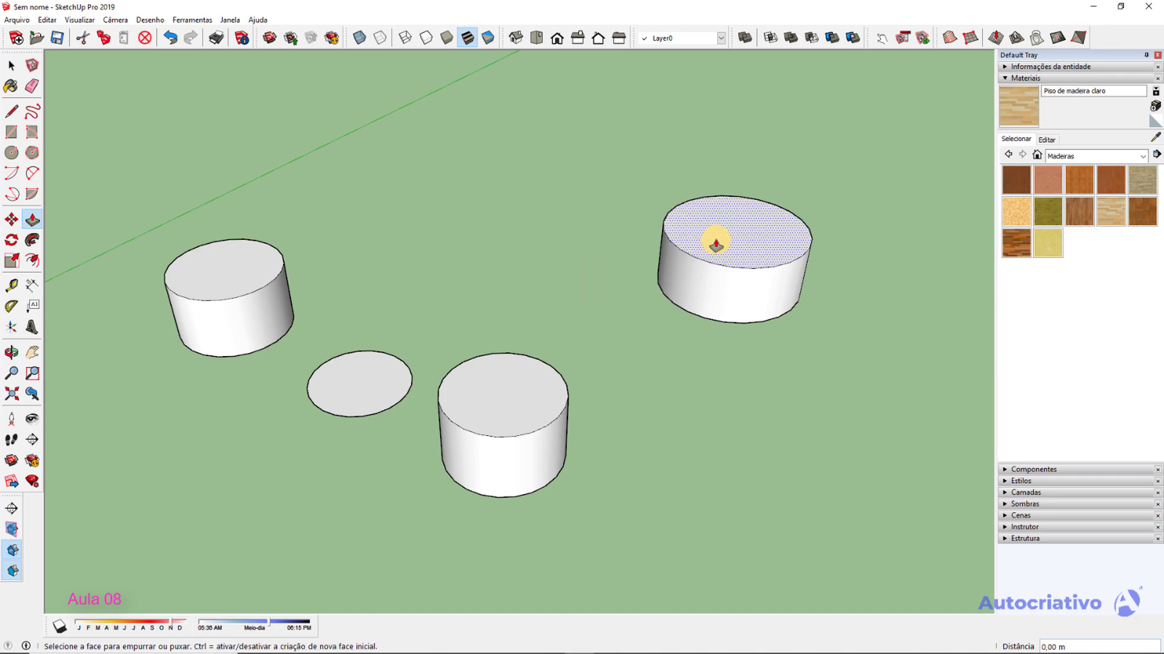
pyautogui.scroll(-2, 620, 351)
pyautogui.press('space')
pyautogui.moveTo(612, 371); pyautogui.dragTo(714, 362, button='middle')
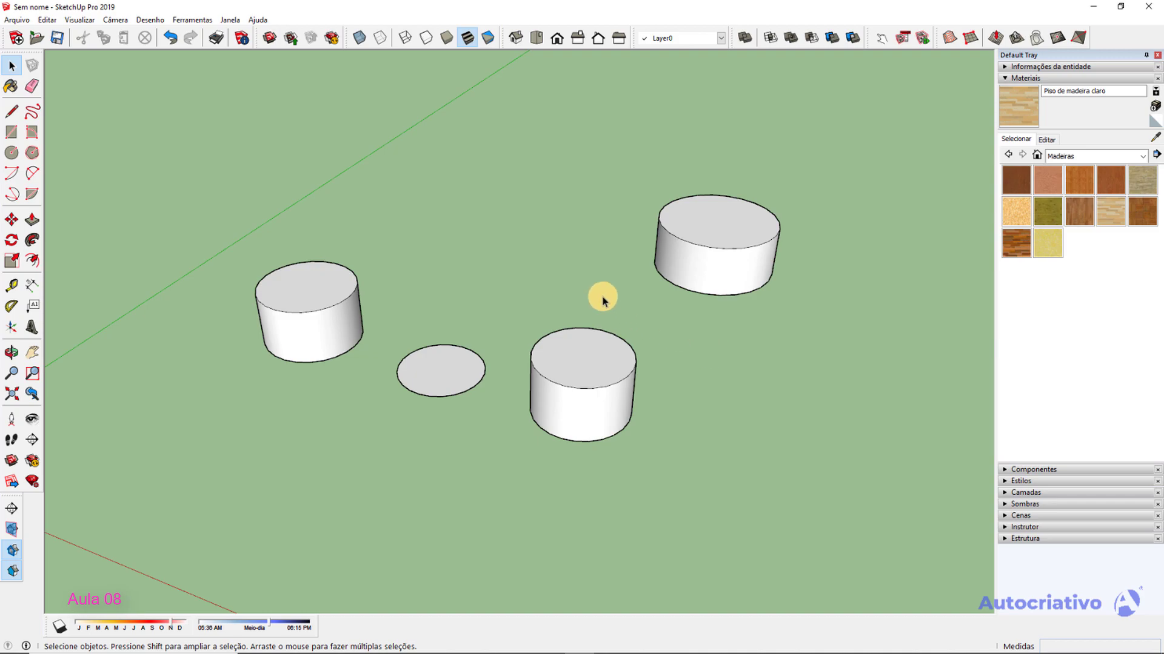
# Undo the two rear circles with their extrusions and the 0.5 m extrusions in the row.
pyautogui.hotkey('ctrl', 'z')
pyautogui.hotkey('ctrl', 'z')
pyautogui.hotkey('ctrl', 'z')
pyautogui.hotkey('ctrl', 'z')
pyautogui.hotkey('ctrl', 'z')
pyautogui.hotkey('ctrl', 'z')
pyautogui.hotkey('ctrl', 'z')
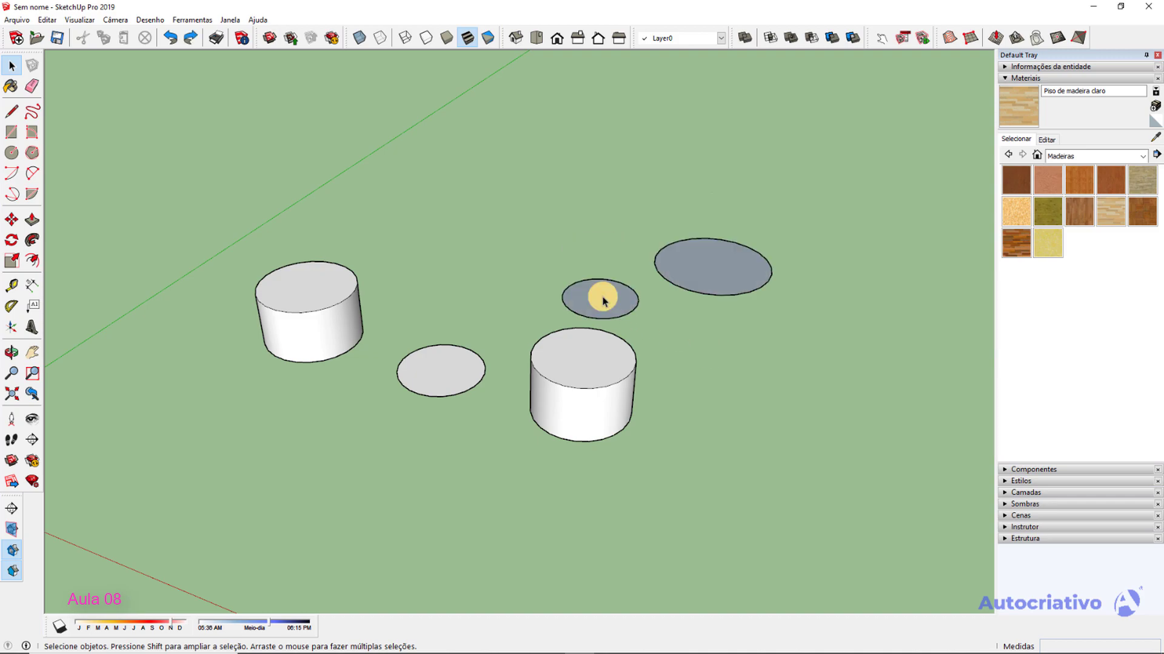
# Push/Pull the circle nearest the person upward freehand into a cylinder.
pyautogui.moveTo(558, 306); pyautogui.dragTo(414, 333, button='middle')
pyautogui.scroll(3, 414, 333)
pyautogui.press('p')
pyautogui.click(397, 330)
pyautogui.click(390, 249)
pyautogui.press('space')
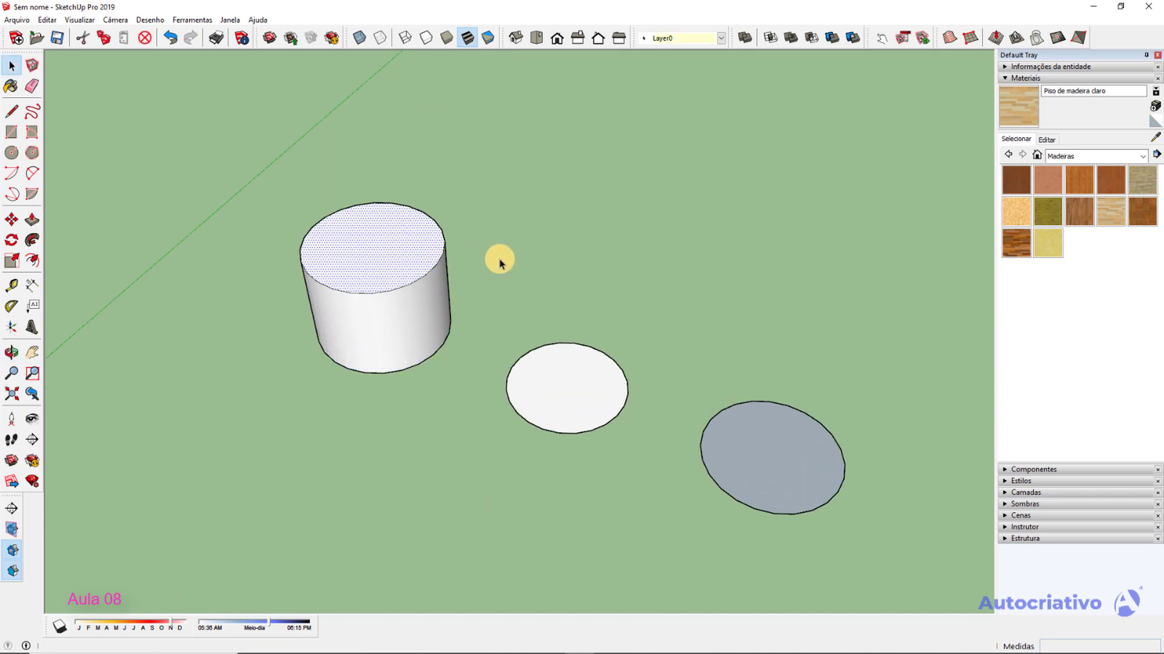
# Repeat the same extrusion distance on the farthest circle in the row.
pyautogui.click(773, 438)
pyautogui.press('p')
pyautogui.doubleClick(774, 438)
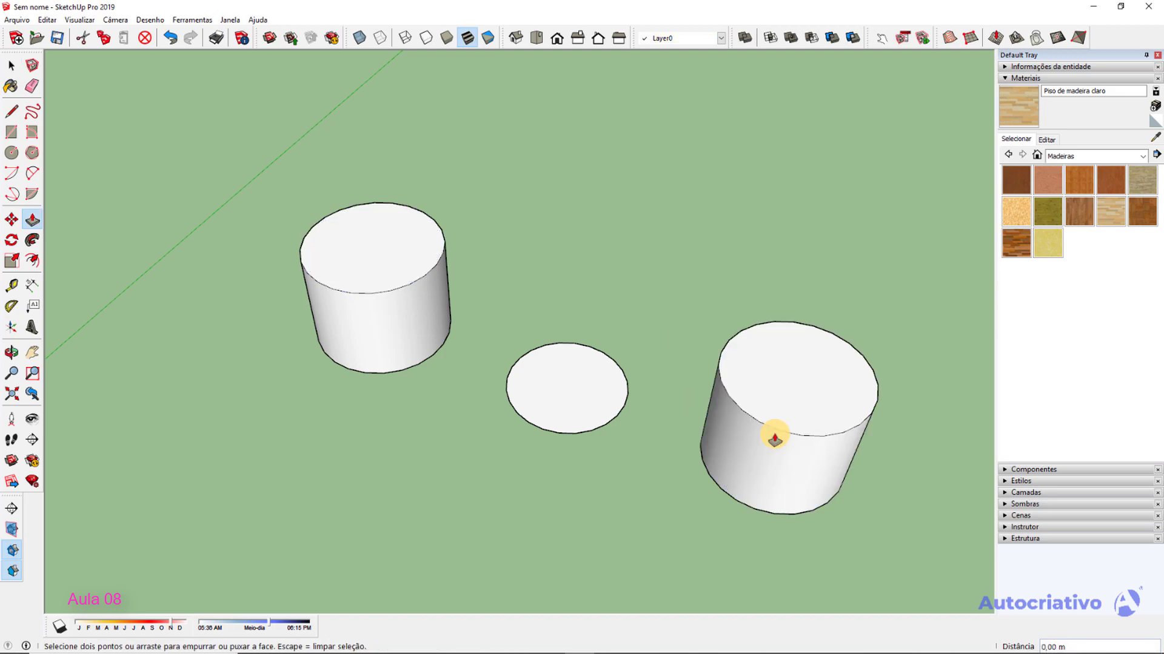
pyautogui.press('space')
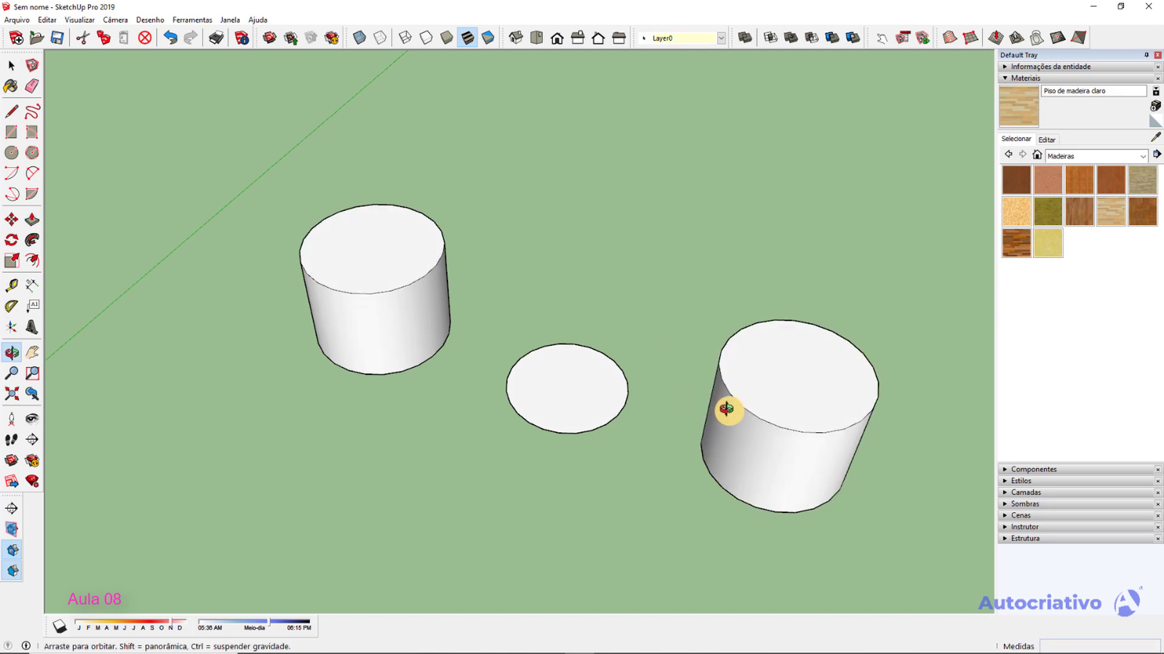
# Repeat the same extrusion distance on the middle circle with the reversed face.
pyautogui.moveTo(730, 429); pyautogui.dragTo(668, 312, button='middle')
pyautogui.moveTo(602, 414); pyautogui.dragTo(553, 343, button='middle')
pyautogui.click(563, 364)
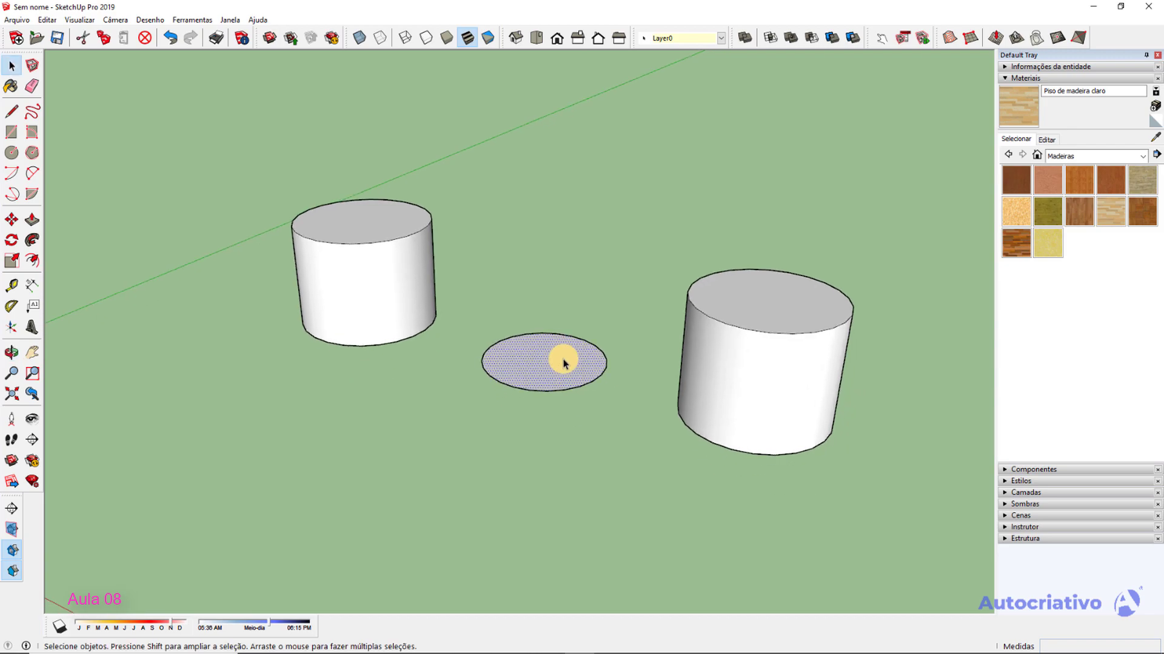
pyautogui.press('p')
pyautogui.doubleClick(563, 364)
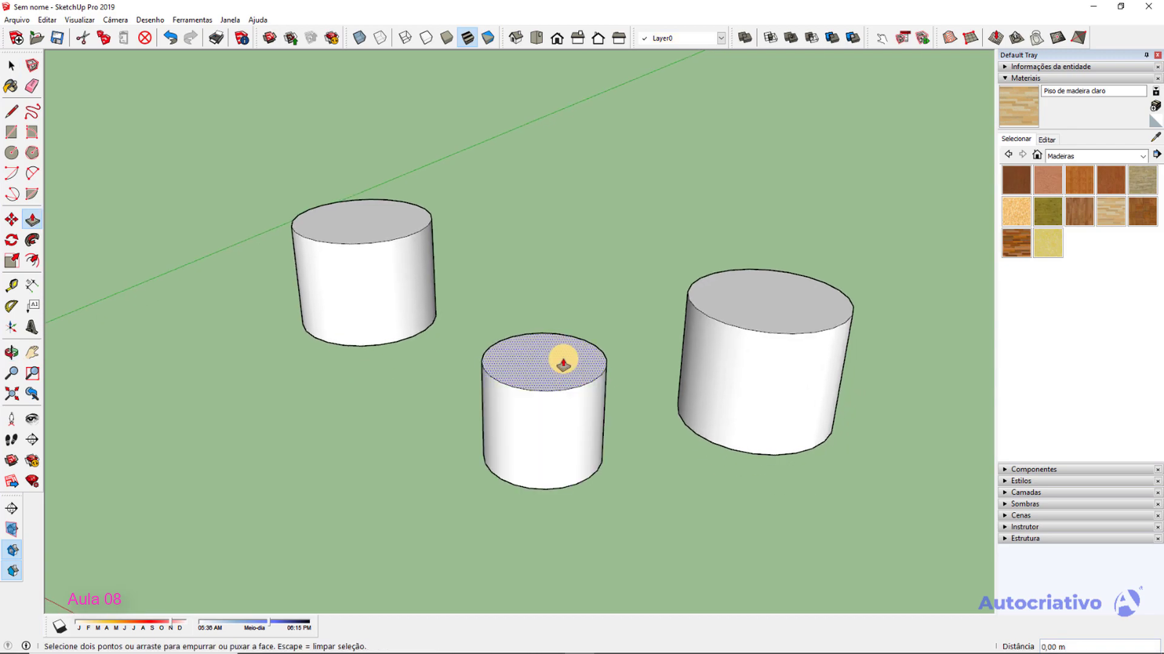
pyautogui.press('space')
pyautogui.click(707, 540)
pyautogui.moveTo(707, 540); pyautogui.dragTo(602, 384, button='middle')
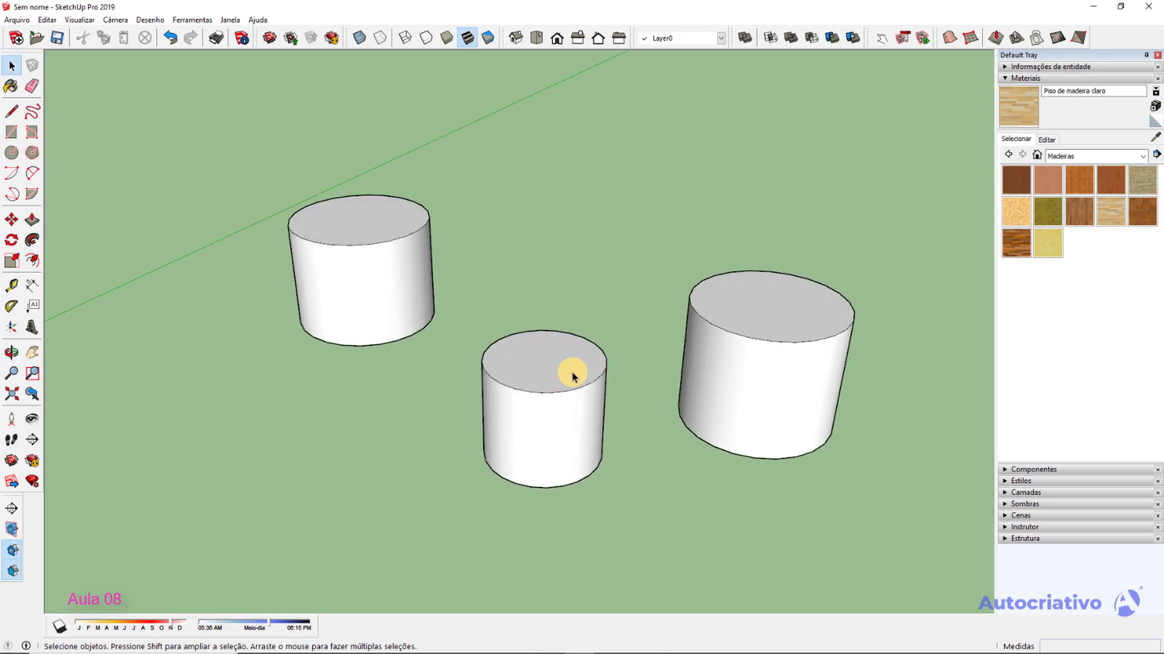
# Undo the freehand extrusion and its repeats on all three circles.
pyautogui.hotkey('ctrl', 'z')
pyautogui.hotkey('ctrl', 'z')
pyautogui.hotkey('ctrl', 'z')
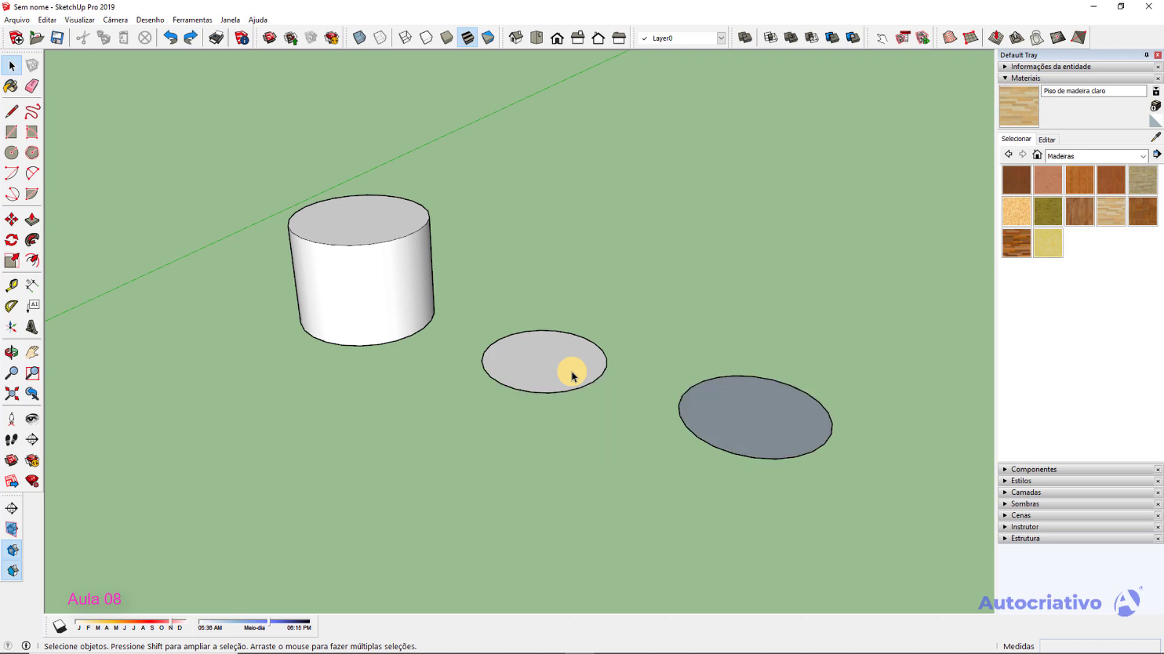
pyautogui.moveTo(572, 376)
pyautogui.mouseDown(button='middle')
pyautogui.moveTo(550, 486)
pyautogui.moveTo(511, 379)
pyautogui.mouseUp(button='middle')
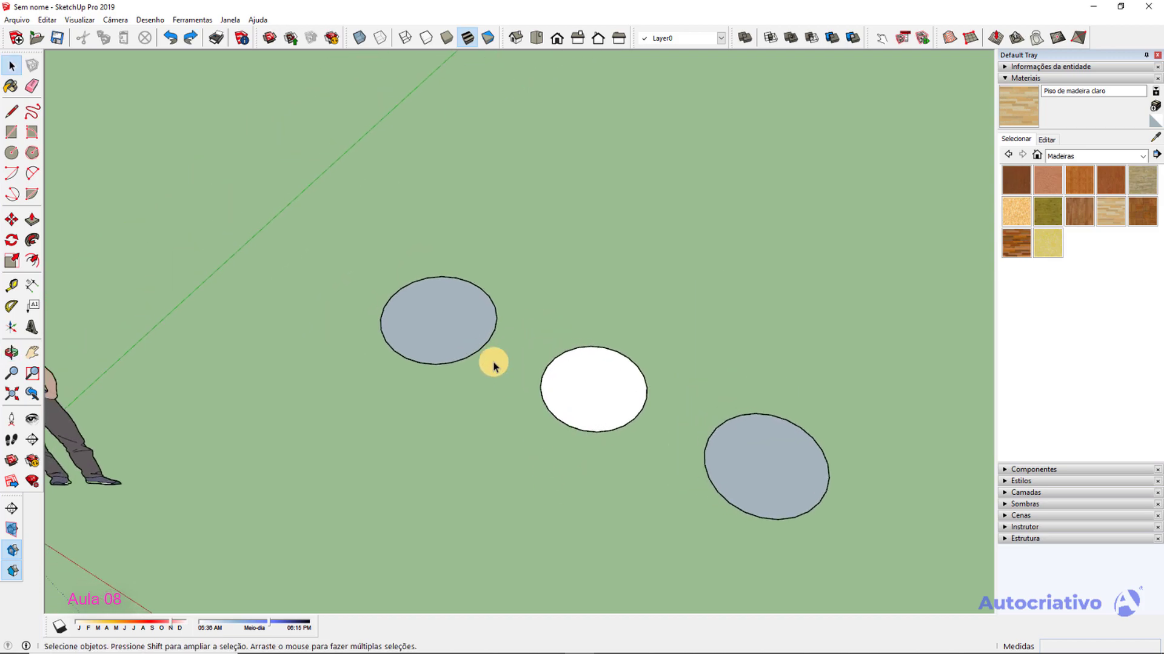
# Reverse the faces of the two outer circles so their white front sides point up.
pyautogui.click(467, 331)
pyautogui.rightClick(467, 331)
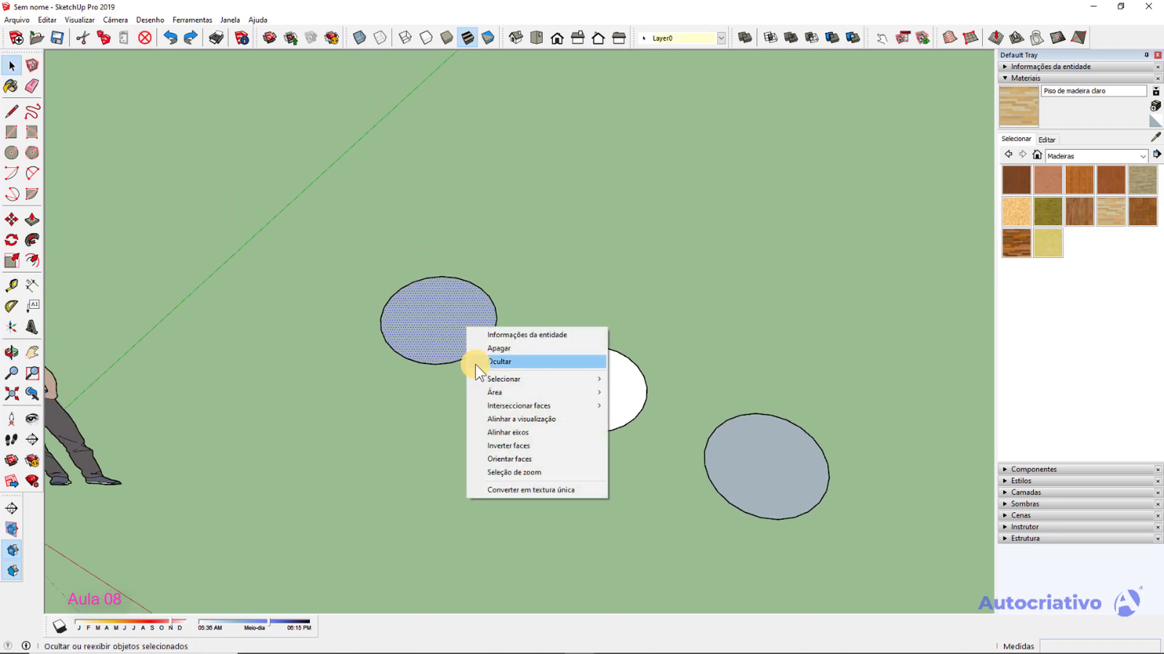
pyautogui.click(532, 446)
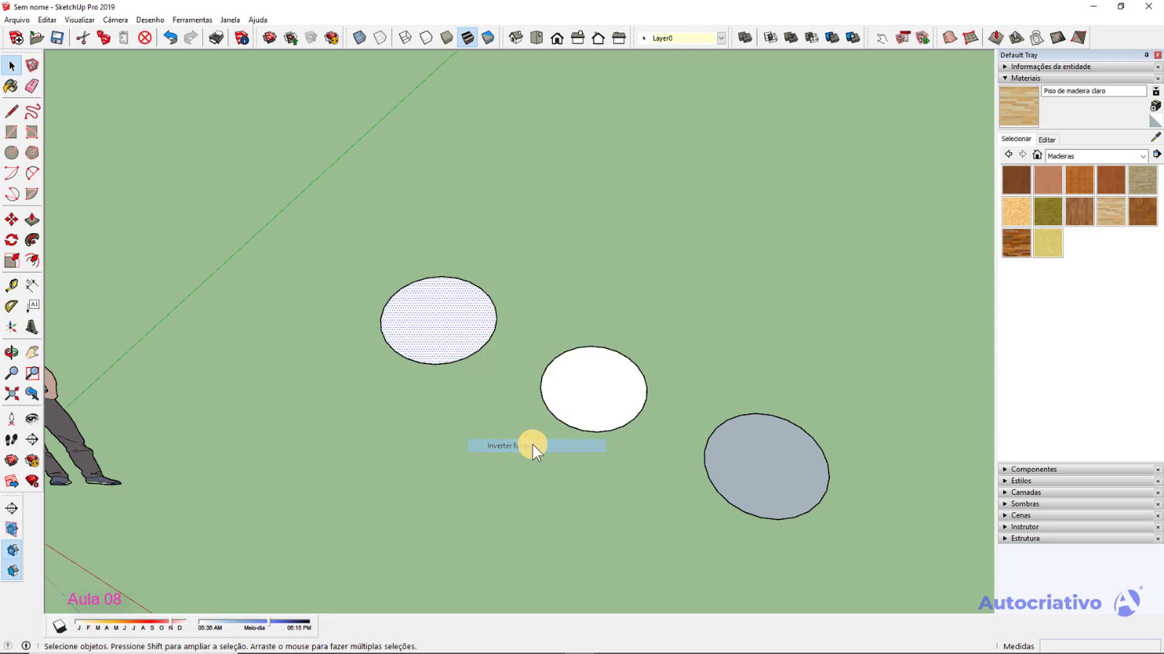
pyautogui.click(744, 466)
pyautogui.rightClick(745, 466)
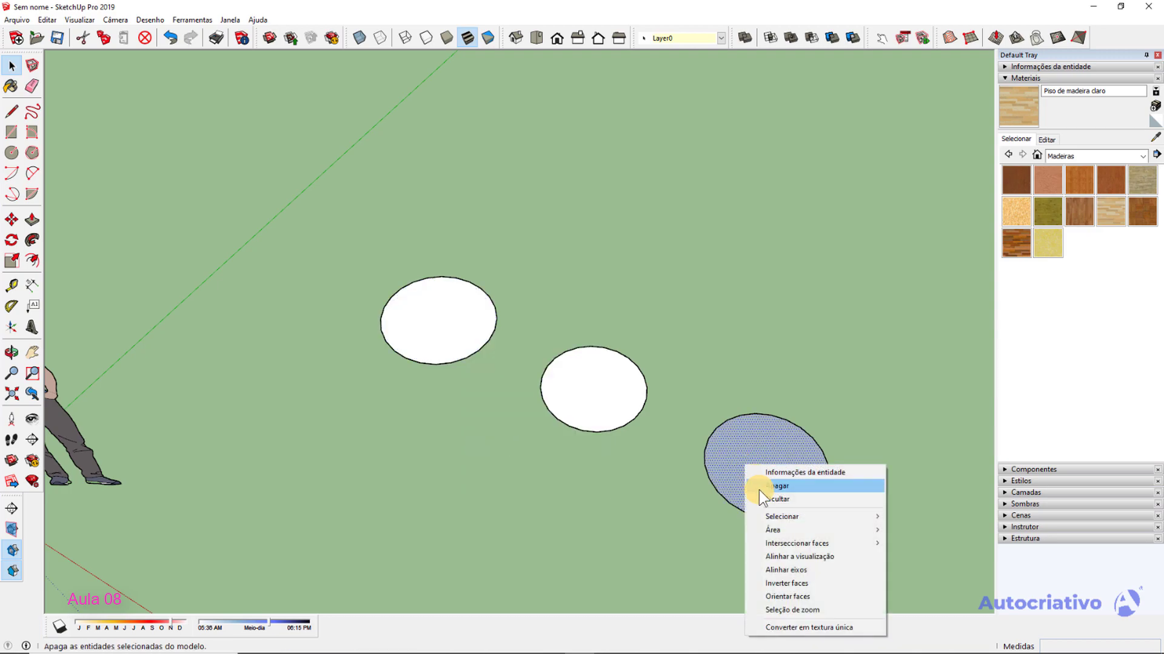
pyautogui.click(806, 583)
pyautogui.click(655, 528)
pyautogui.moveTo(655, 528); pyautogui.dragTo(626, 392, button='middle')
# Push/Pull the circle nearest the person upward into a tall cylinder and repeat the same distance on the middle circle.
pyautogui.click(456, 341)
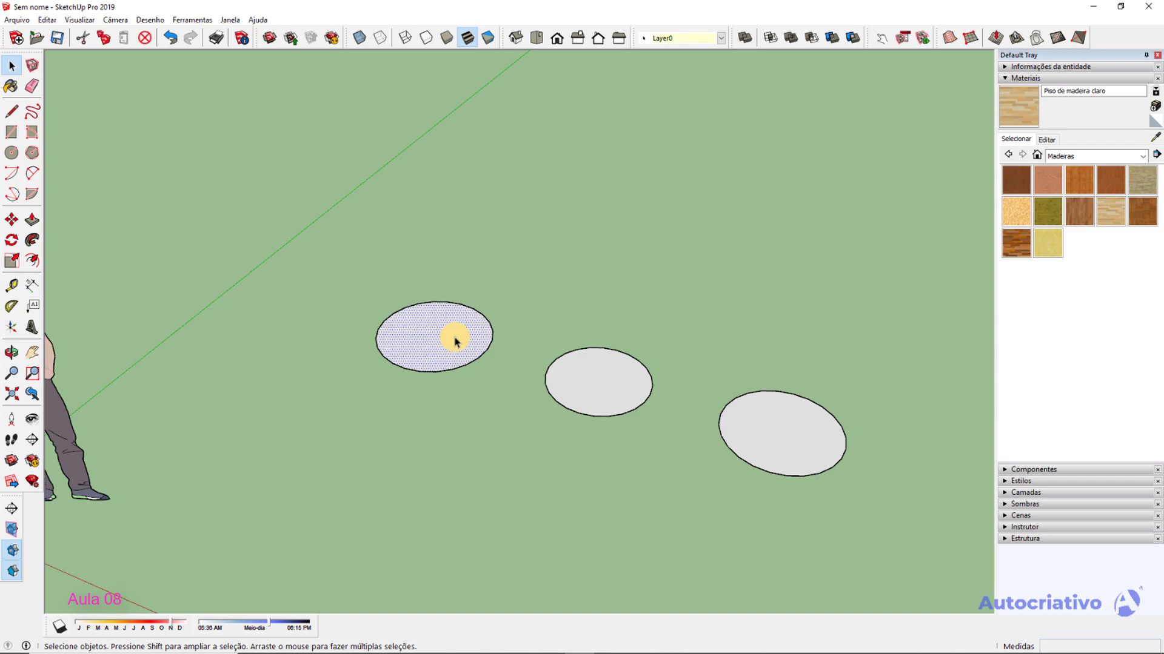
pyautogui.press('p')
pyautogui.click(452, 338)
pyautogui.click(450, 167)
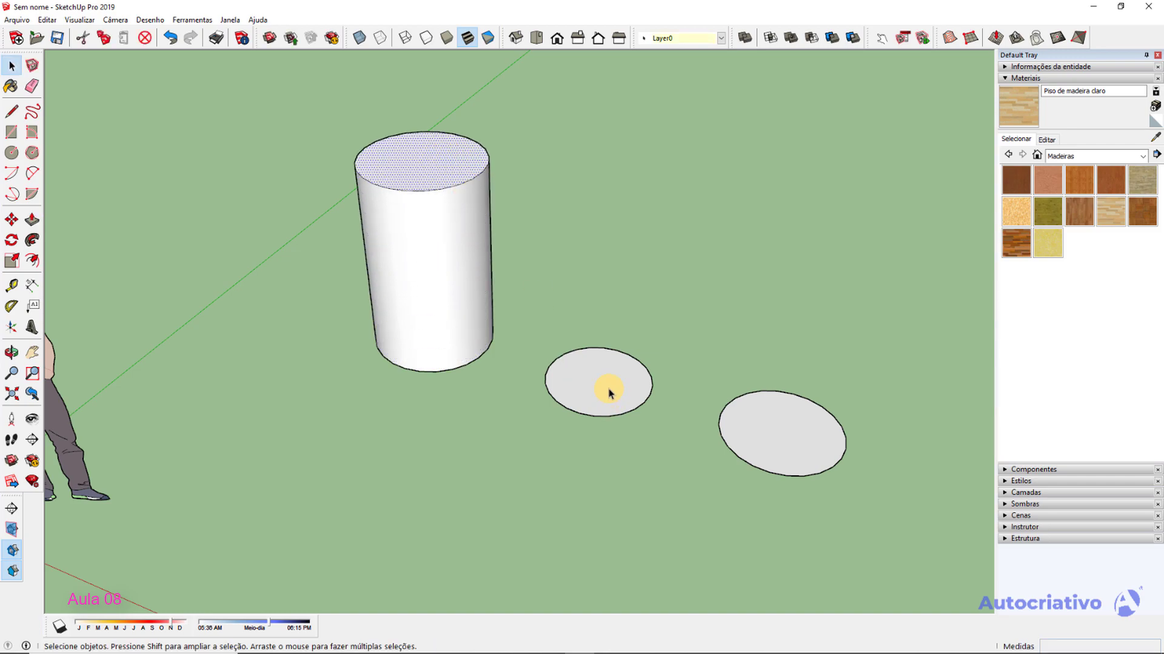
pyautogui.doubleClick(606, 391)
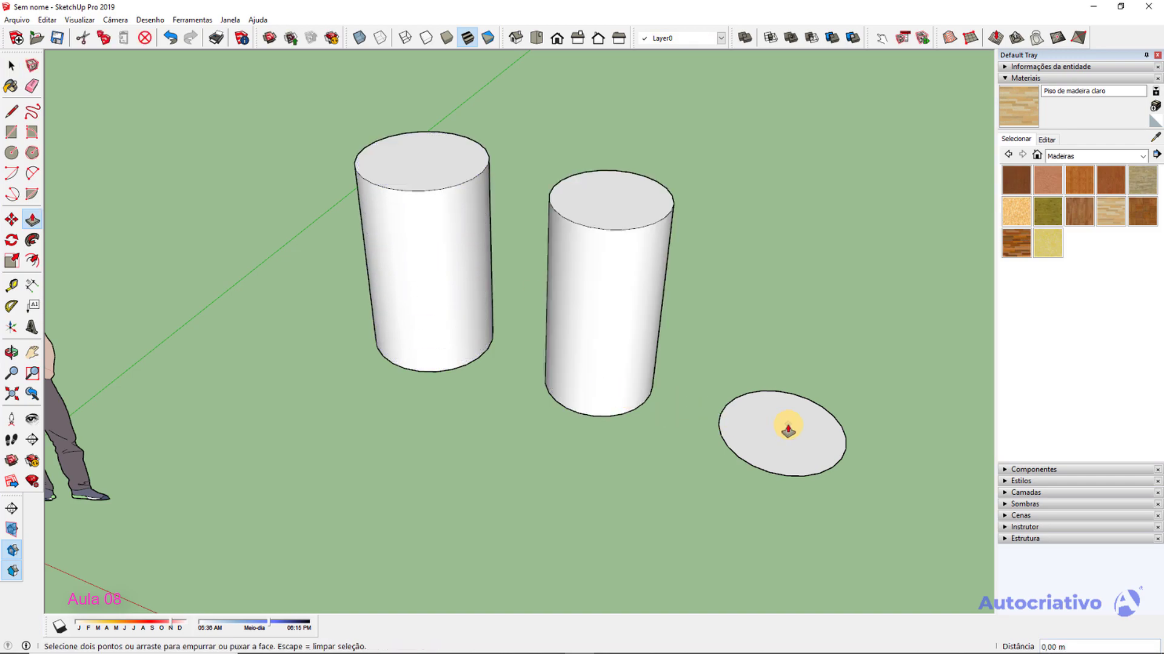
# Repeat the last Push/Pull distance on the remaining flat circle, undoing the stray extension of the middle cylinder.
pyautogui.doubleClick(788, 426)
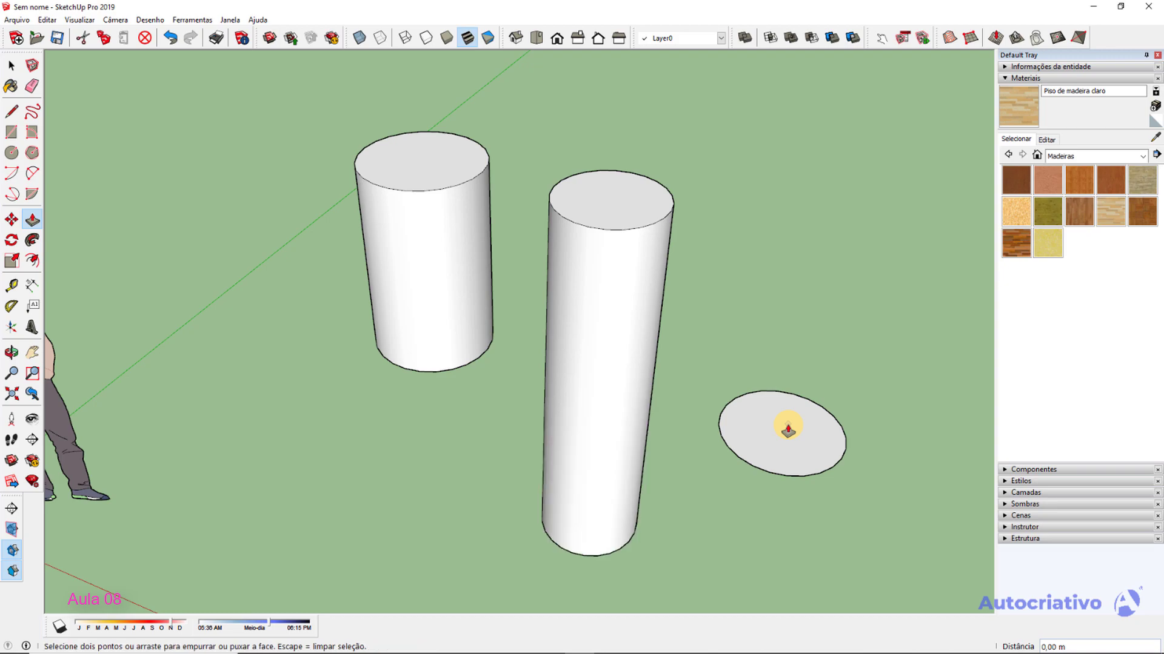
pyautogui.hotkey('ctrl', 'z')
pyautogui.press('space')
pyautogui.click(768, 423)
pyautogui.press('p')
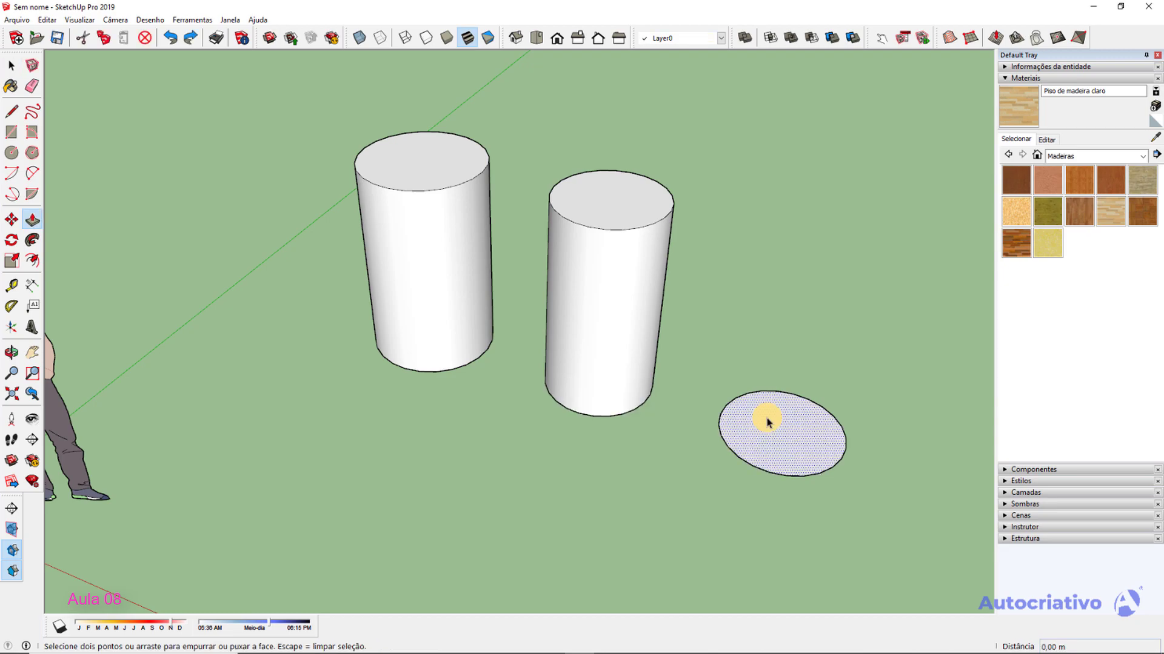
pyautogui.doubleClick(765, 419)
# Select all three cylinders and delete them to clear the model.
pyautogui.press('space')
pyautogui.scroll(-3, 685, 449)
pyautogui.moveTo(712, 490); pyautogui.dragTo(594, 464, button='middle')
pyautogui.moveTo(824, 478); pyautogui.dragTo(397, 239)
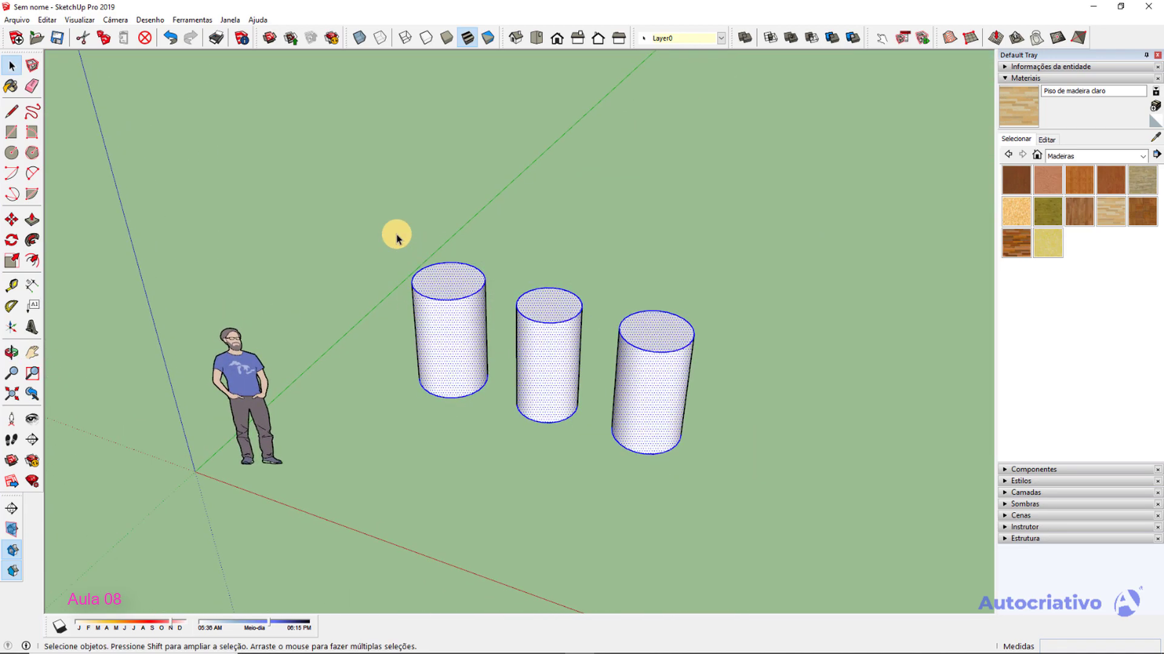
pyautogui.press('Delete')
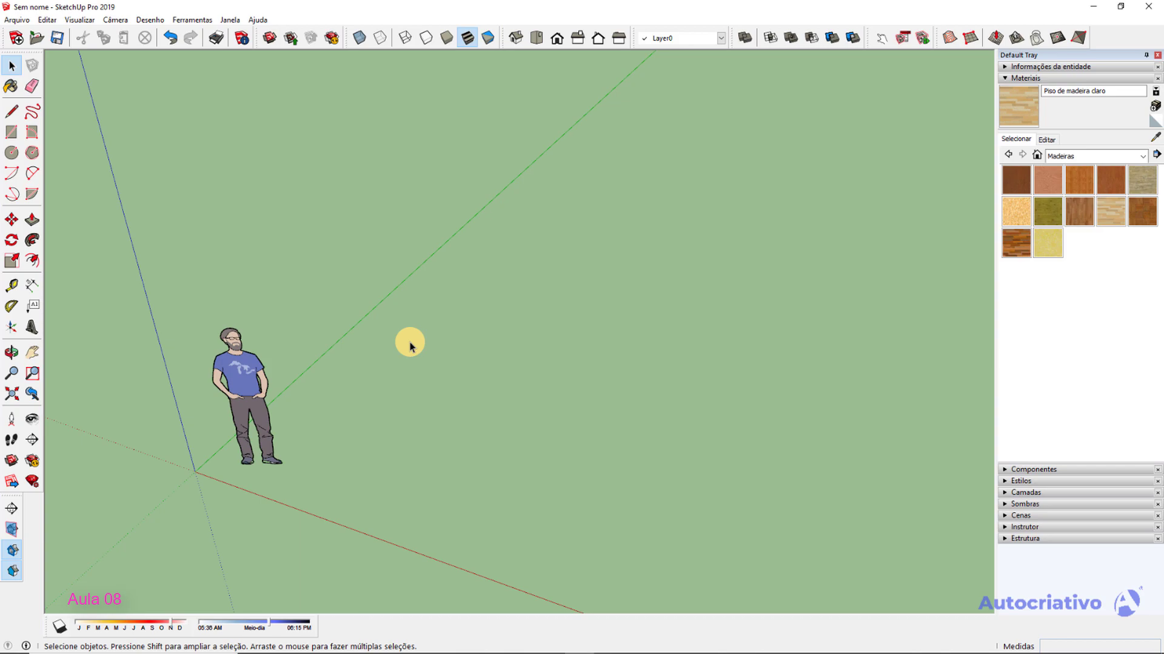
# Import the JPEG file Bow-chair-design-889x628 from the Tema da Aula 08 folder, using it as an image.
pyautogui.click(16, 22)
pyautogui.click(20, 18)
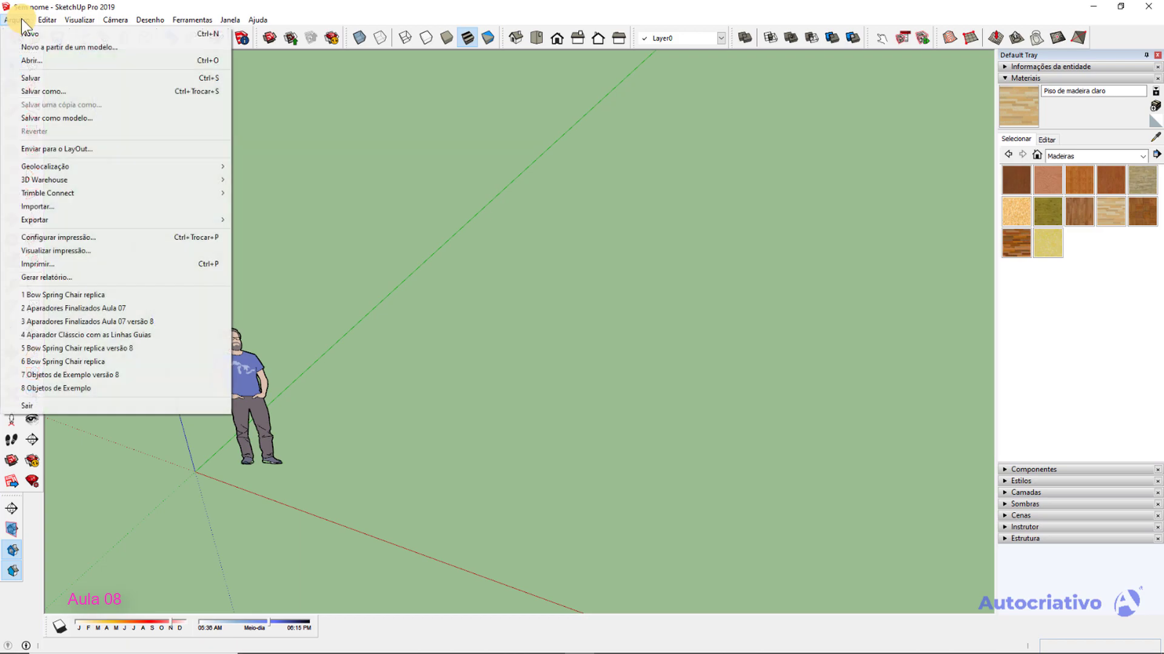
pyautogui.click(44, 207)
pyautogui.moveTo(576, 180); pyautogui.dragTo(539, 153)
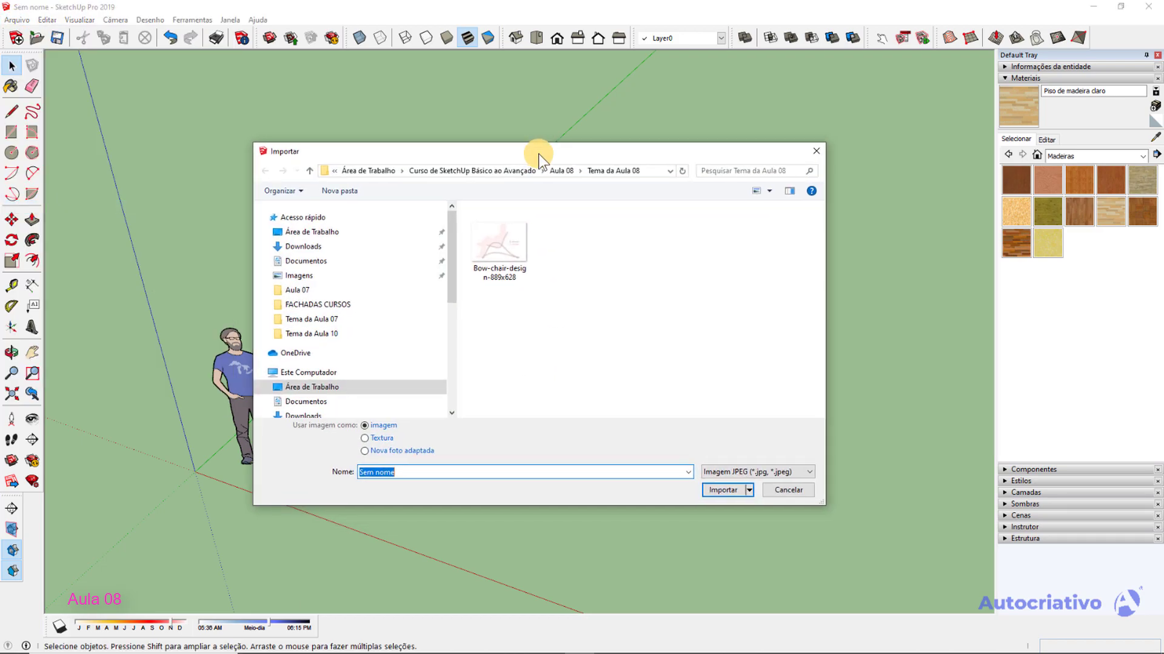
pyautogui.click(505, 247)
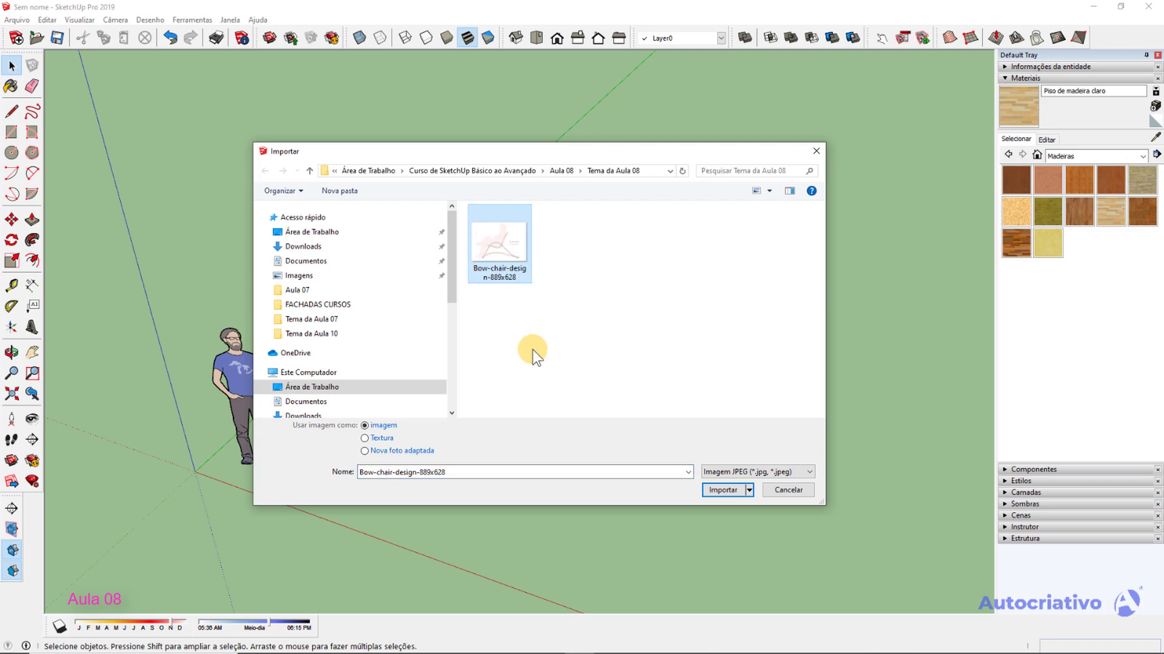
pyautogui.click(739, 471)
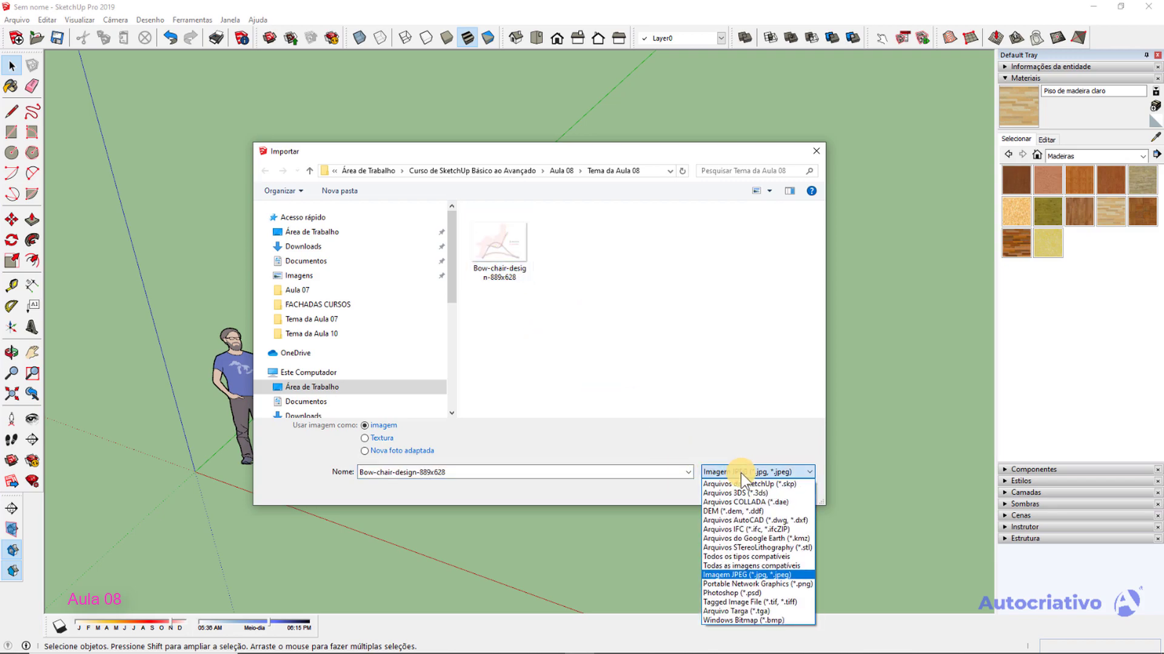
pyautogui.click(743, 575)
pyautogui.click(528, 252)
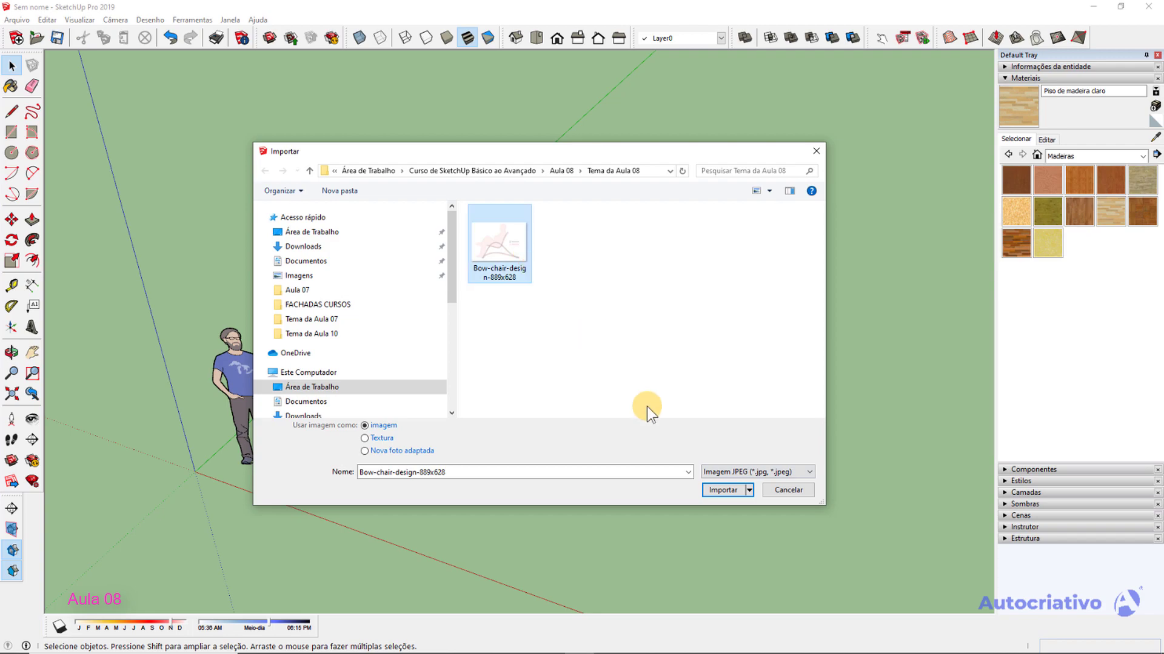
pyautogui.click(725, 491)
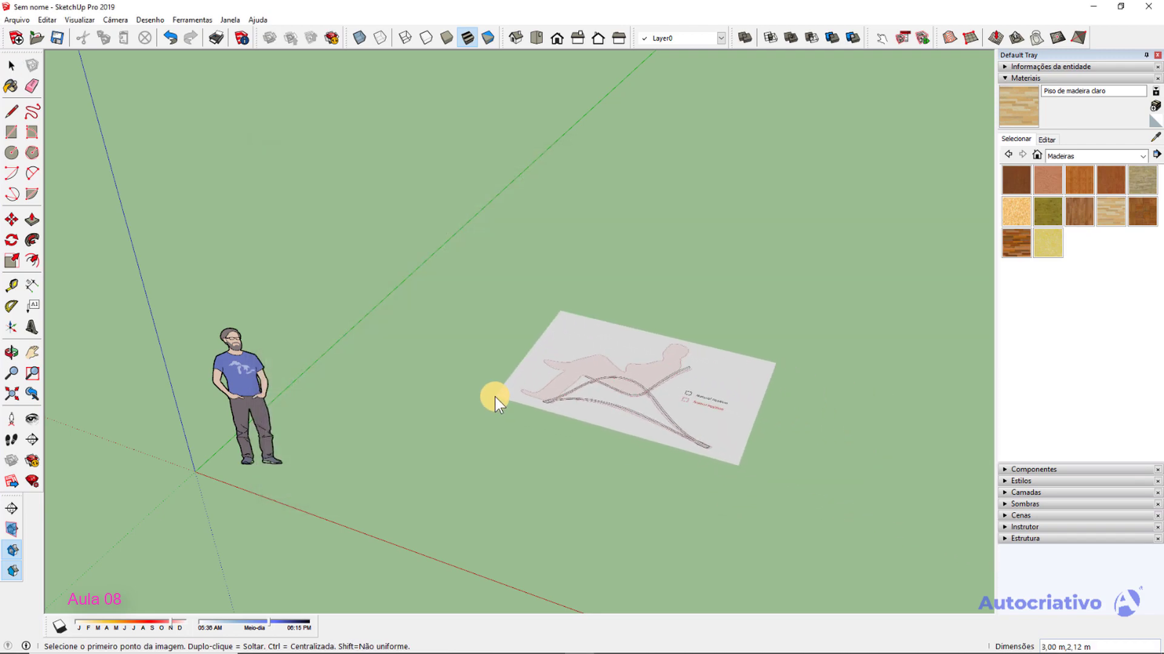
# Place the imported chair drawing flat on the ground beside the person figure, sized freehand from corner to corner.
pyautogui.click(494, 397)
pyautogui.click(712, 339)
pyautogui.moveTo(713, 341); pyautogui.dragTo(520, 333, button='middle')
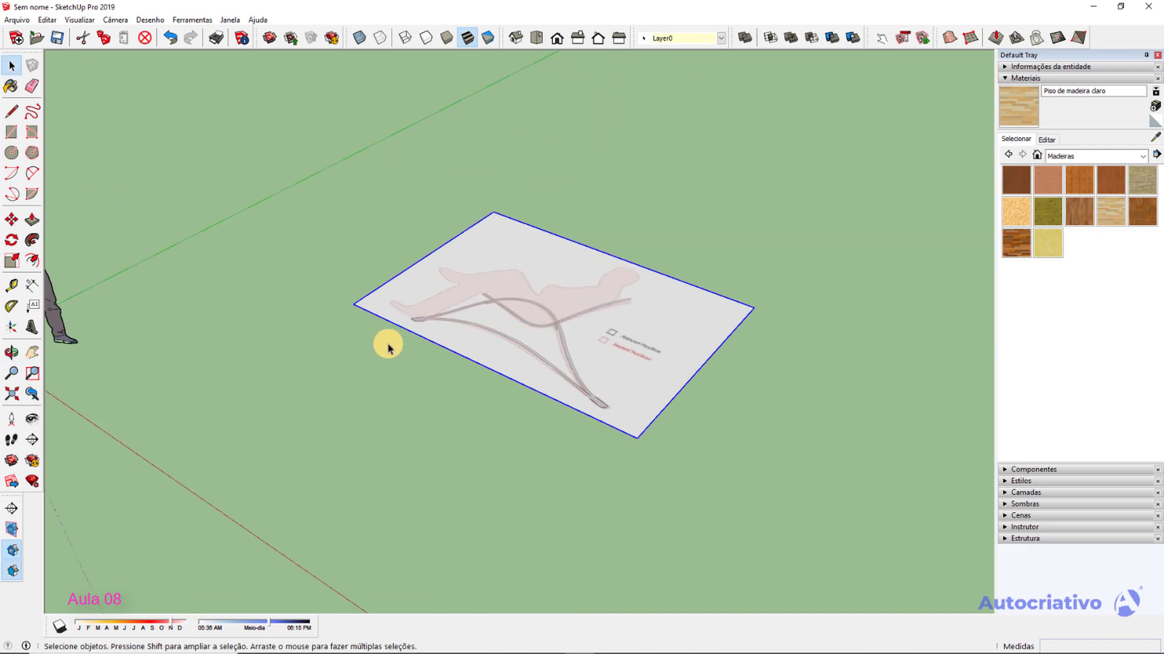
# Rotate the chair image about its lower long edge until it stands vertically, and deselect it.
pyautogui.click(12, 240)
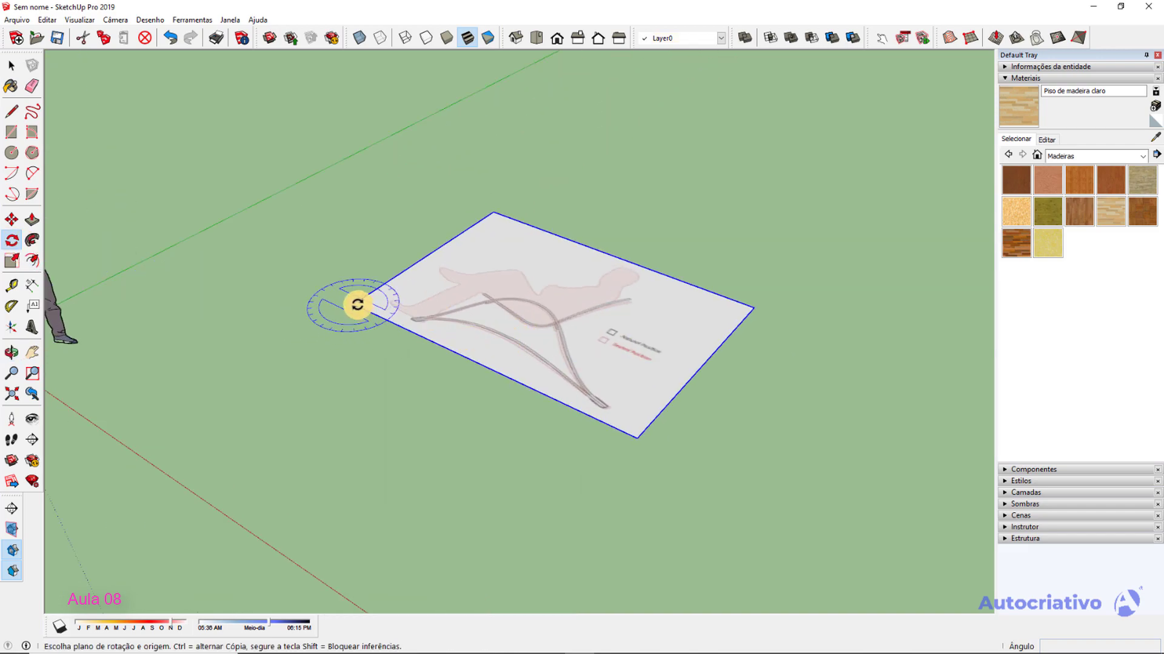
pyautogui.moveTo(356, 304); pyautogui.dragTo(637, 438)
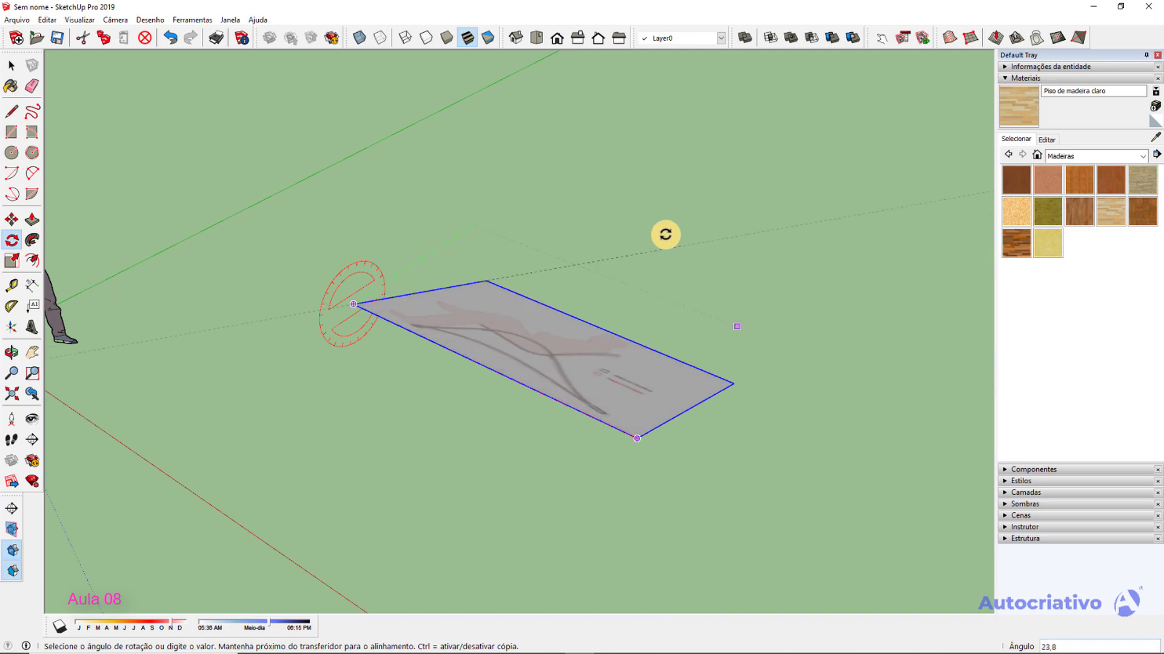
pyautogui.scroll(-1, 339, 103)
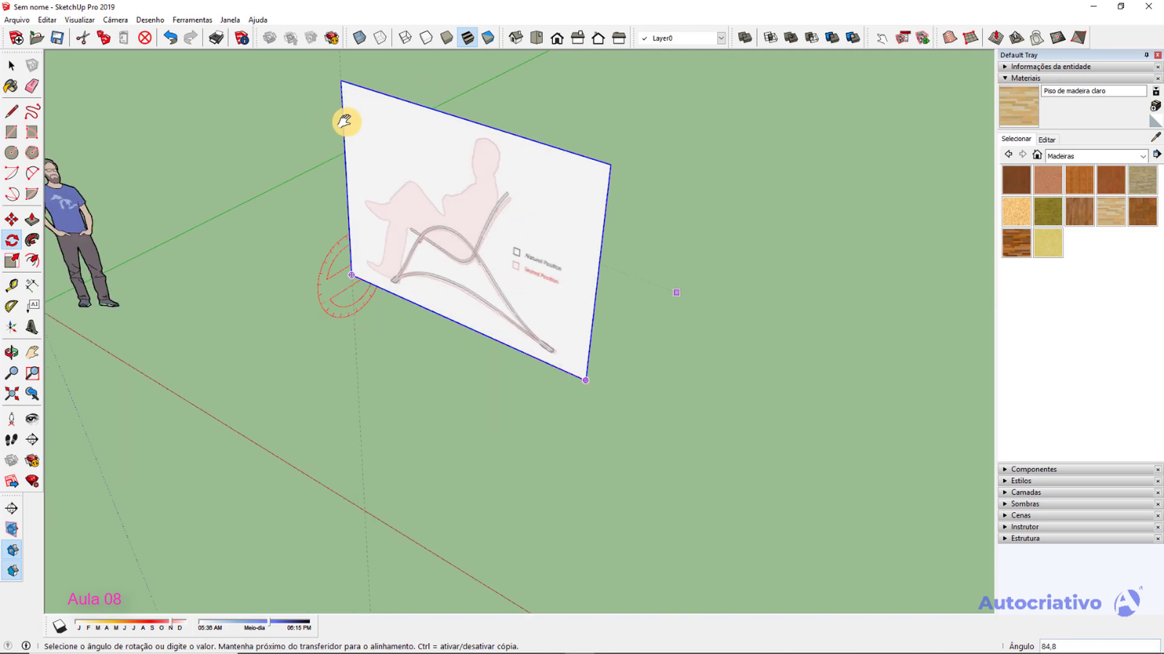
pyautogui.keyDown('shift'); pyautogui.moveTo(342, 108); pyautogui.dragTo(384, 239, button='middle'); pyautogui.keyUp('shift')
pyautogui.click(383, 224)
pyautogui.press('space')
pyautogui.click(553, 273)
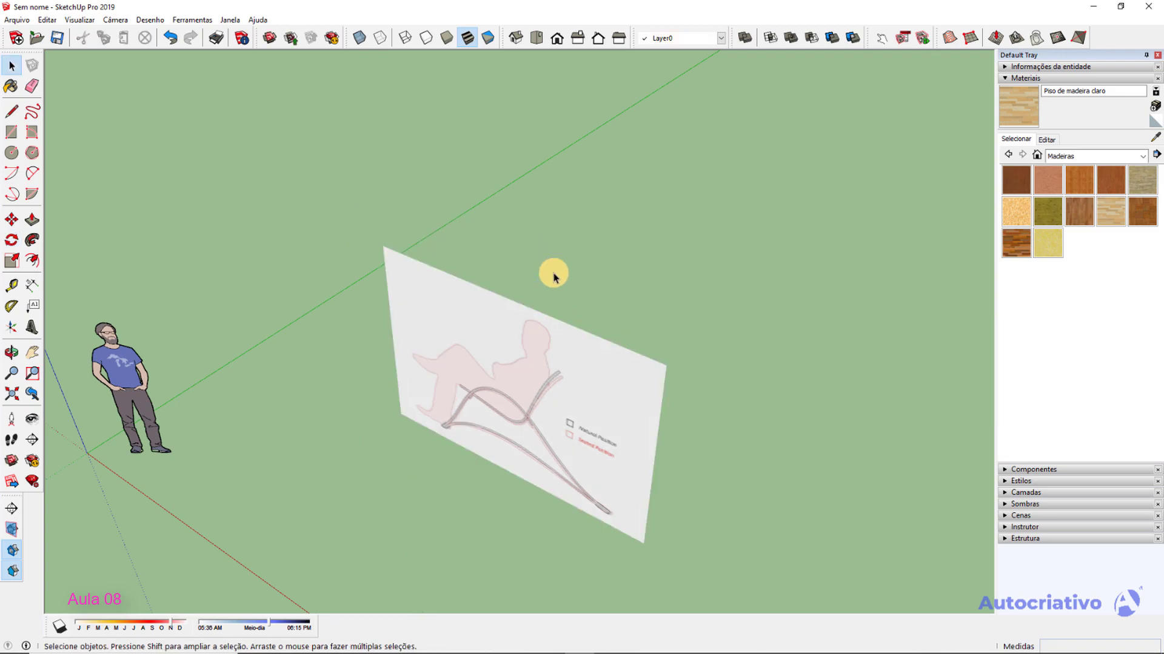
# Examine the chair drawing, switch to Photos to compare it with the bow spring chair picture, and return to SketchUp.
pyautogui.moveTo(592, 358); pyautogui.dragTo(642, 321, button='middle')
pyautogui.scroll(5, 486, 395)
pyautogui.moveTo(486, 396); pyautogui.dragTo(434, 405, button='middle')
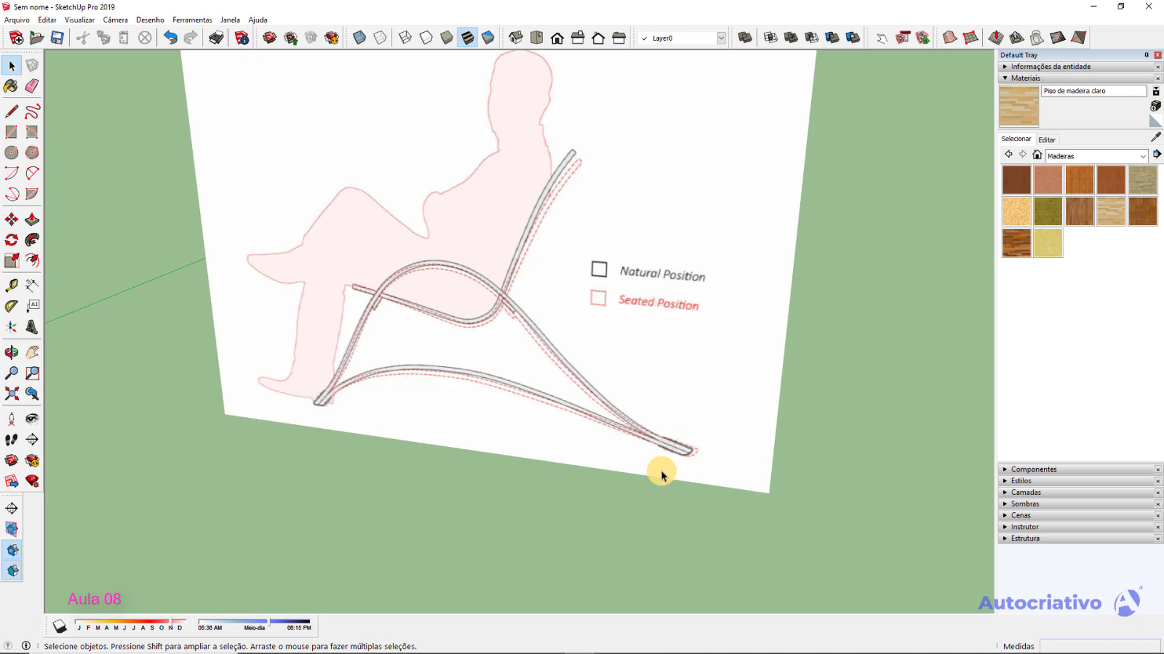
pyautogui.moveTo(558, 653)
pyautogui.click(642, 644)
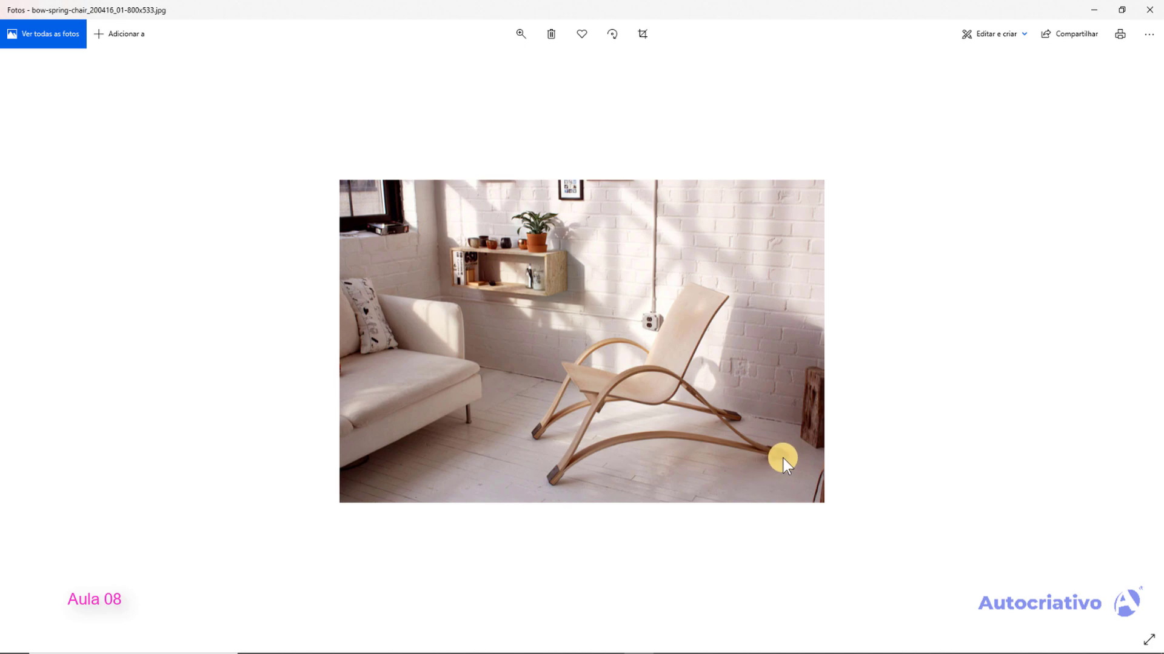
pyautogui.moveTo(639, 643)
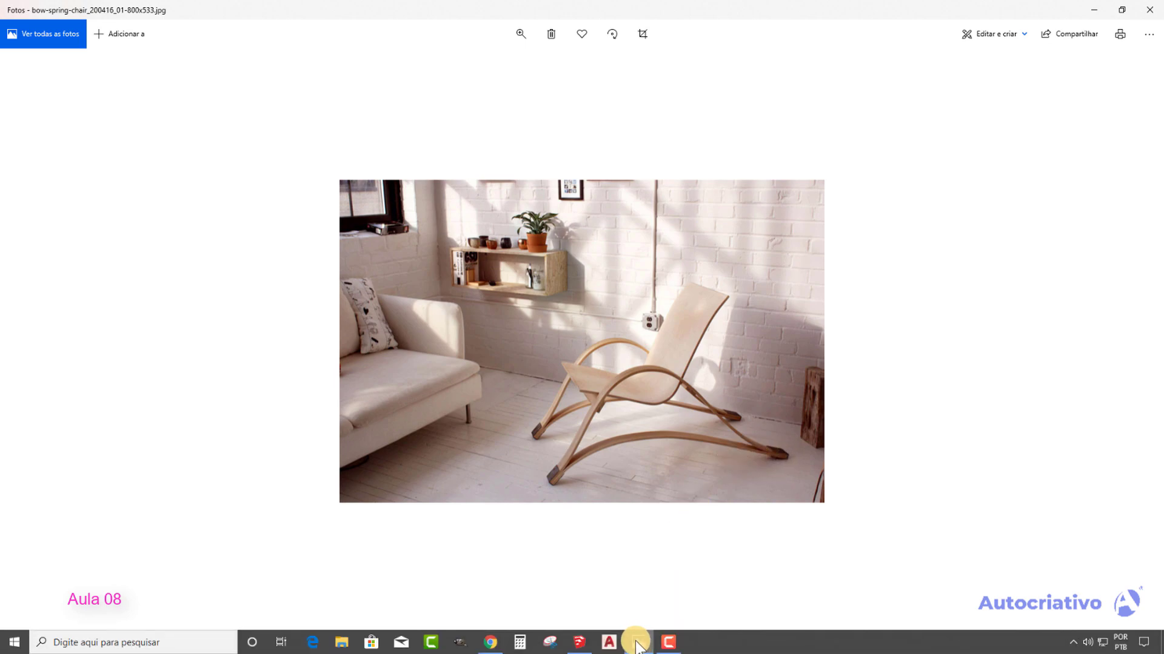
pyautogui.click(579, 642)
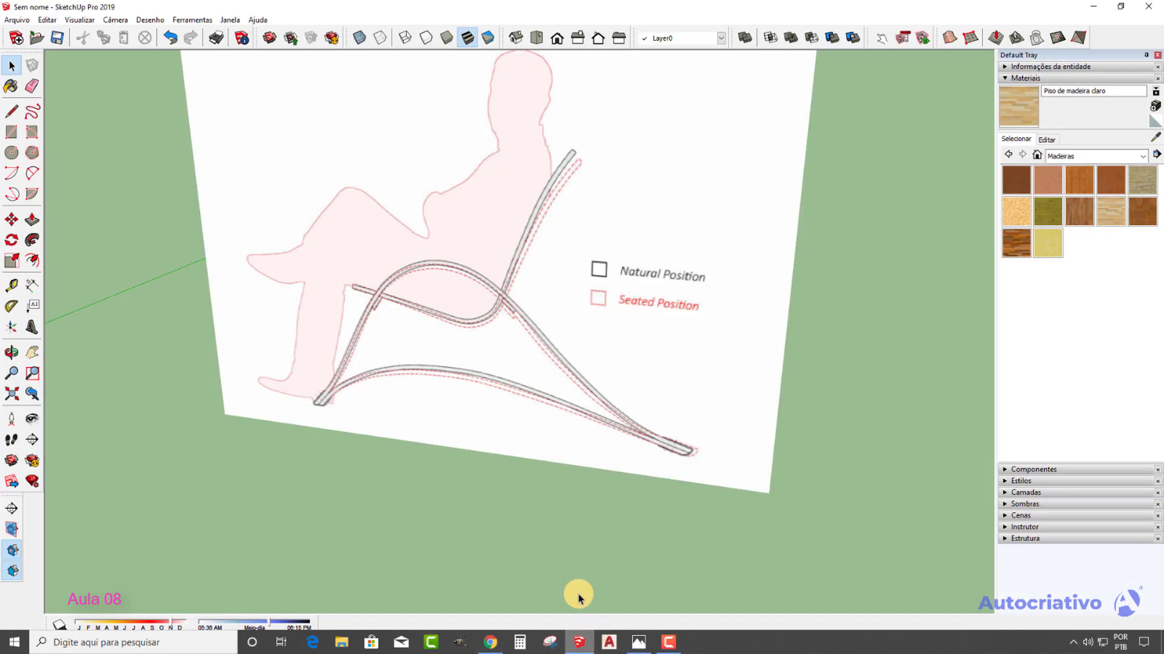
# Draw a 1,35 m reference line parallel to the red axis on the image, just below the chair's legs.
pyautogui.scroll(3, 312, 409)
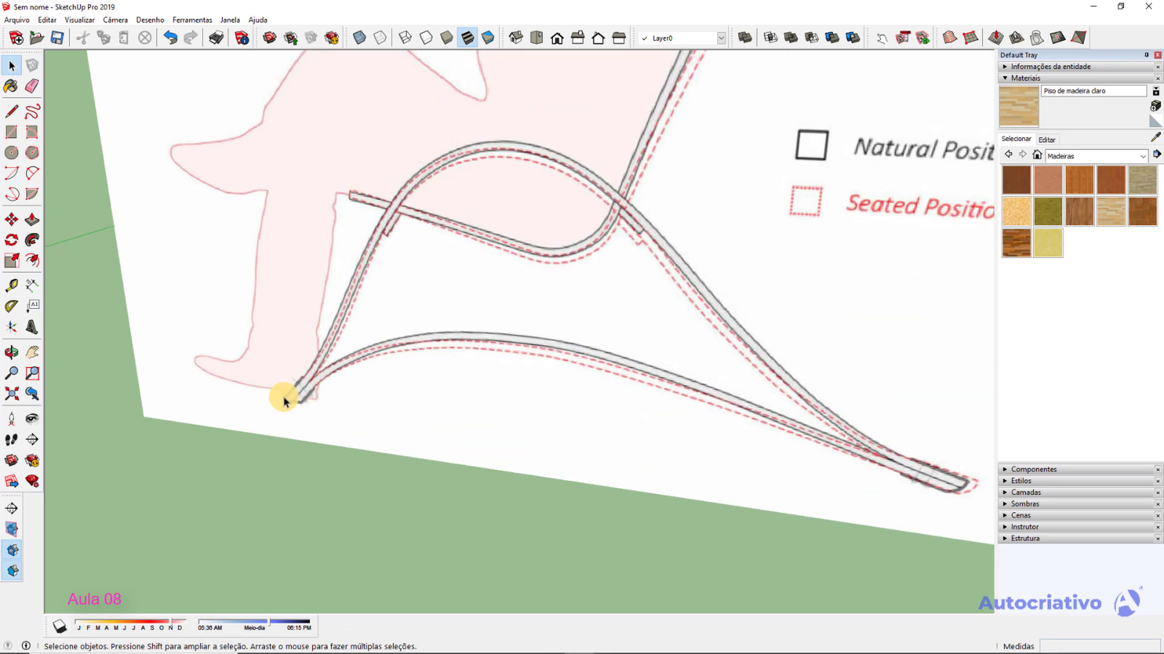
pyautogui.scroll(-4, 958, 484)
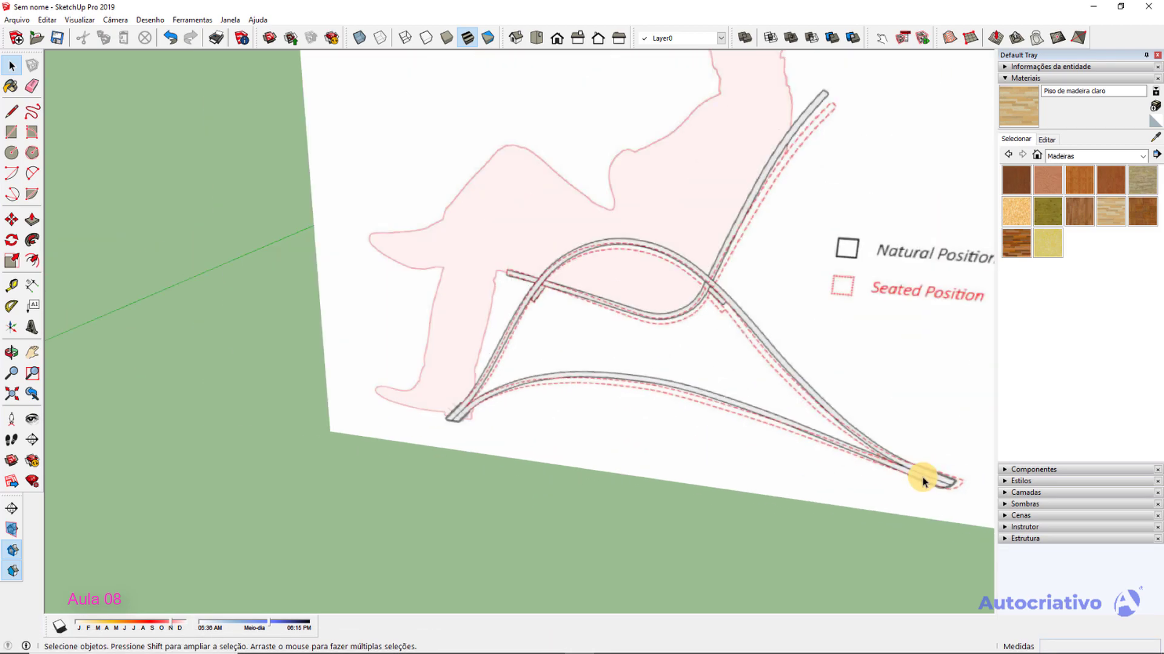
pyautogui.scroll(-2, 879, 467)
pyautogui.keyDown('shift'); pyautogui.moveTo(788, 465); pyautogui.dragTo(448, 406, button='middle'); pyautogui.keyUp('shift')
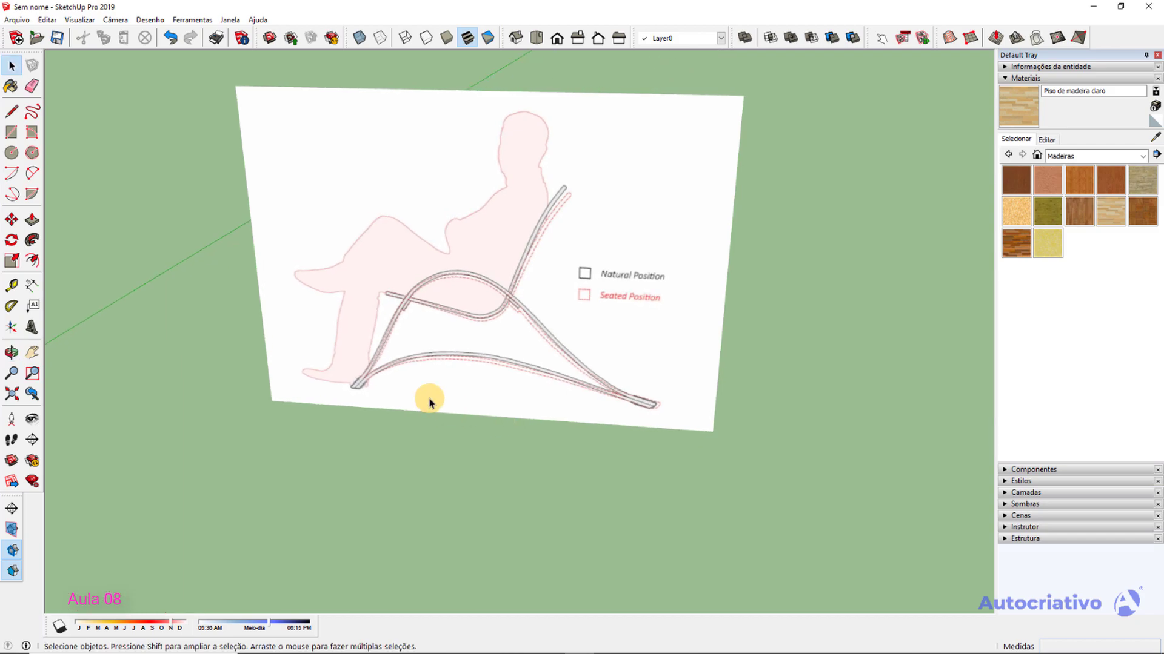
pyautogui.press('l')
pyautogui.scroll(5, 417, 394)
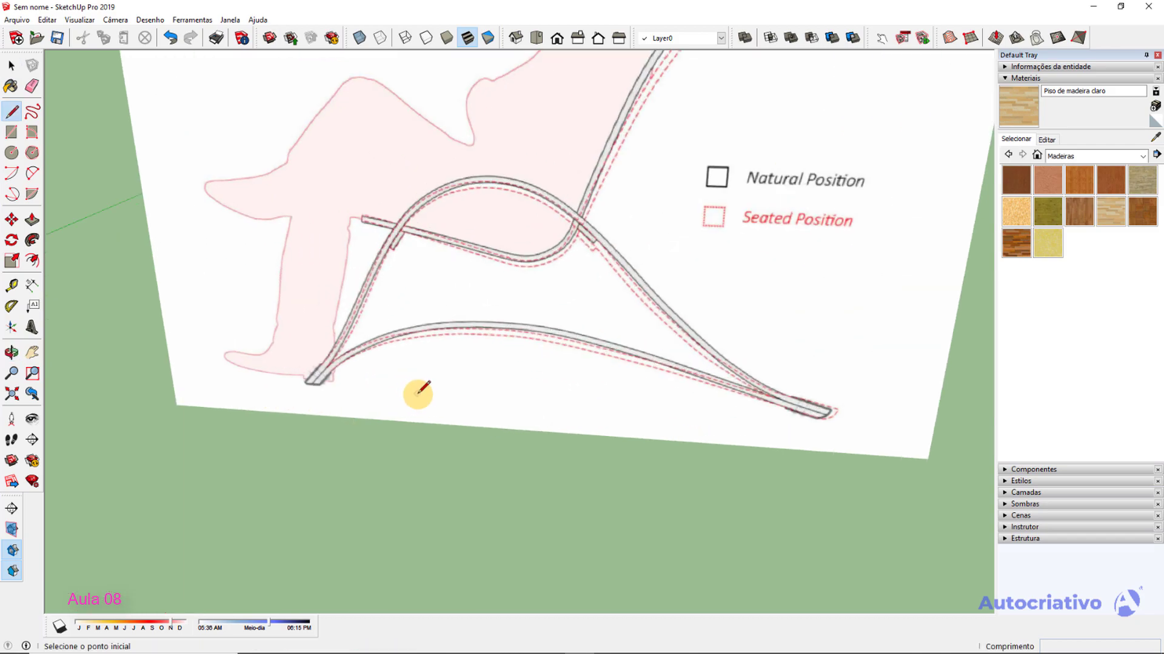
pyautogui.scroll(1, 357, 393)
pyautogui.click(252, 388)
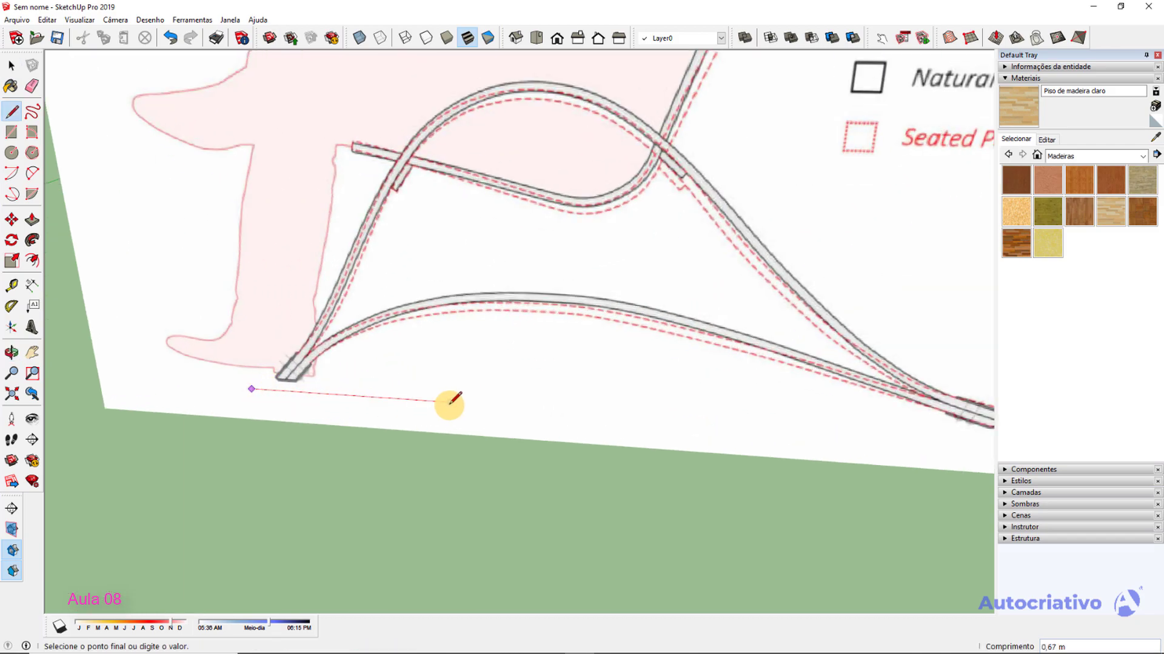
pyautogui.write('1,35')
pyautogui.press('Return')
pyautogui.press('space')
pyautogui.scroll(-3, 473, 424)
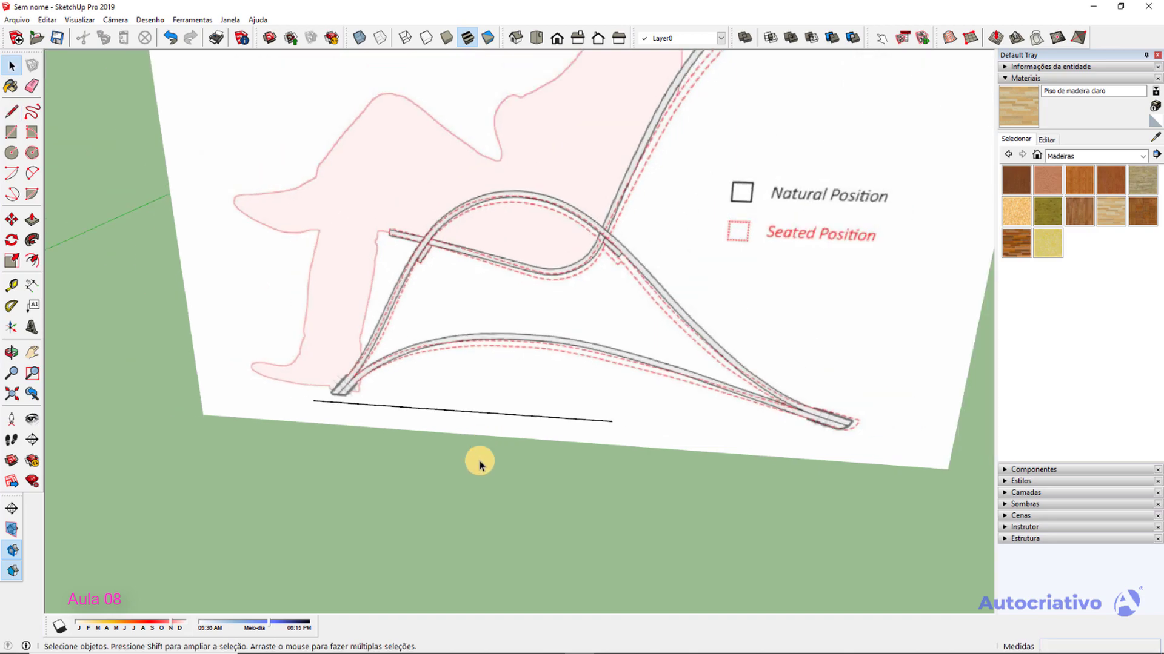
# Scale the chair image down uniformly from its upper corner to about 0,65, guided by the reference line.
pyautogui.scroll(-5, 488, 484)
pyautogui.click(672, 324)
pyautogui.click(11, 260)
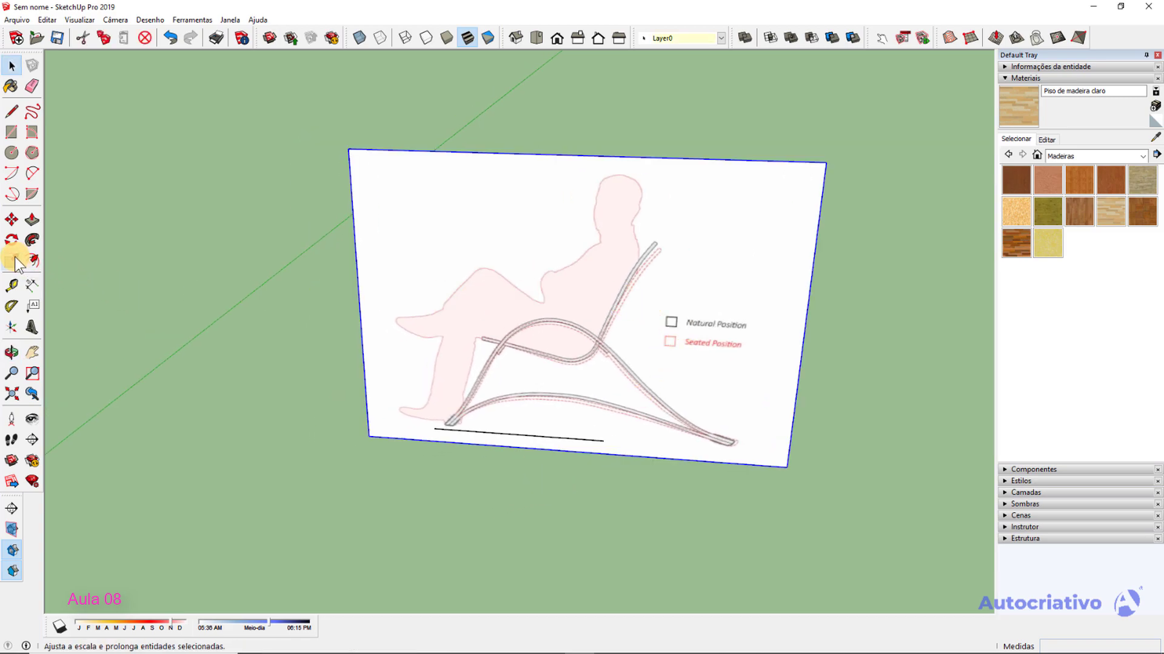
pyautogui.moveTo(826, 161); pyautogui.dragTo(797, 179)
pyautogui.moveTo(778, 192); pyautogui.dragTo(644, 255)
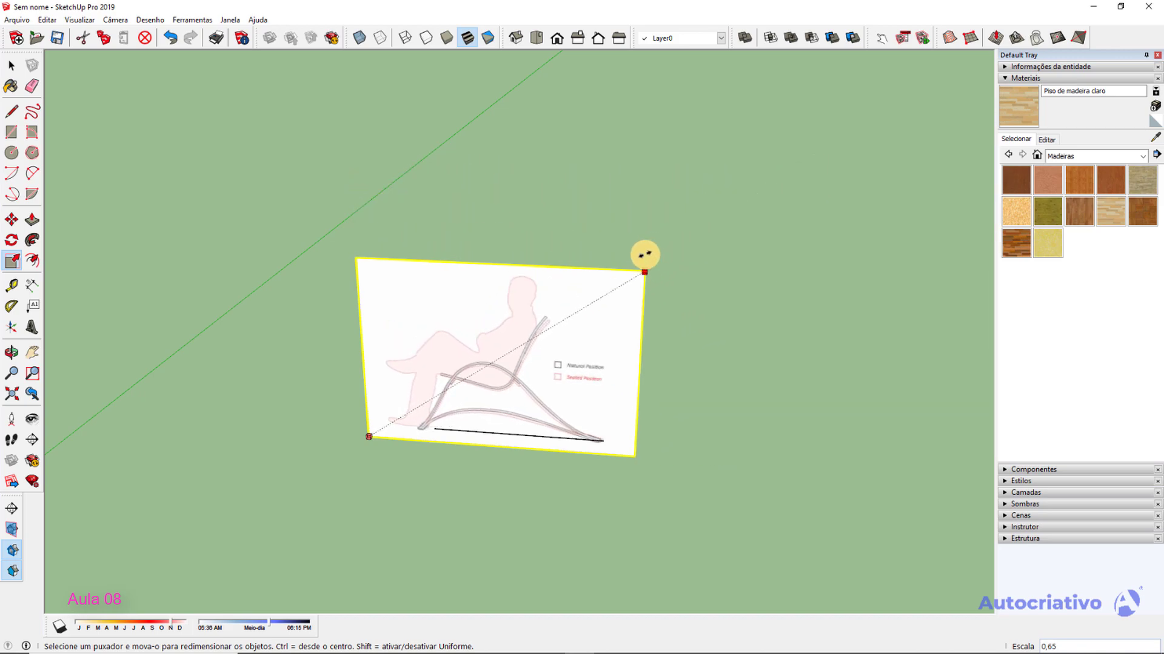
# Fine-tune the image's uniform scale from opposite corners until the chair's base span matches the reference line, and deselect it.
pyautogui.scroll(6, 635, 304)
pyautogui.keyDown('shift'); pyautogui.moveTo(582, 358); pyautogui.dragTo(714, 208, button='middle'); pyautogui.keyUp('shift')
pyautogui.press('s')
pyautogui.moveTo(763, 98); pyautogui.dragTo(774, 93)
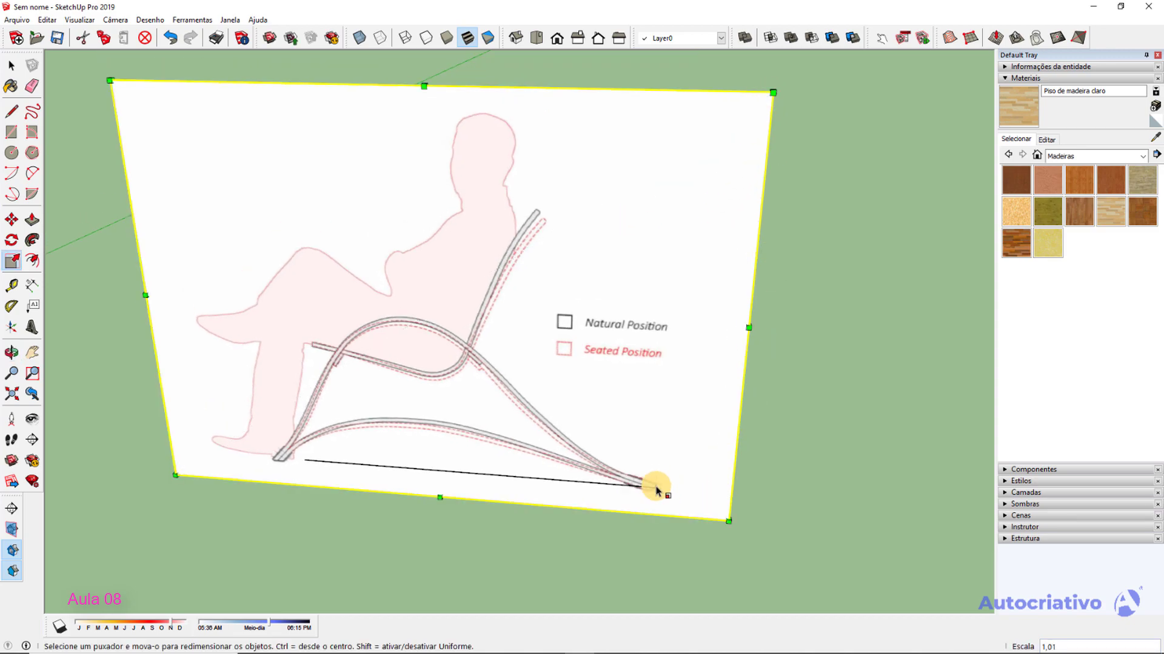
pyautogui.moveTo(175, 475); pyautogui.dragTo(206, 459)
pyautogui.moveTo(770, 91); pyautogui.dragTo(766, 95)
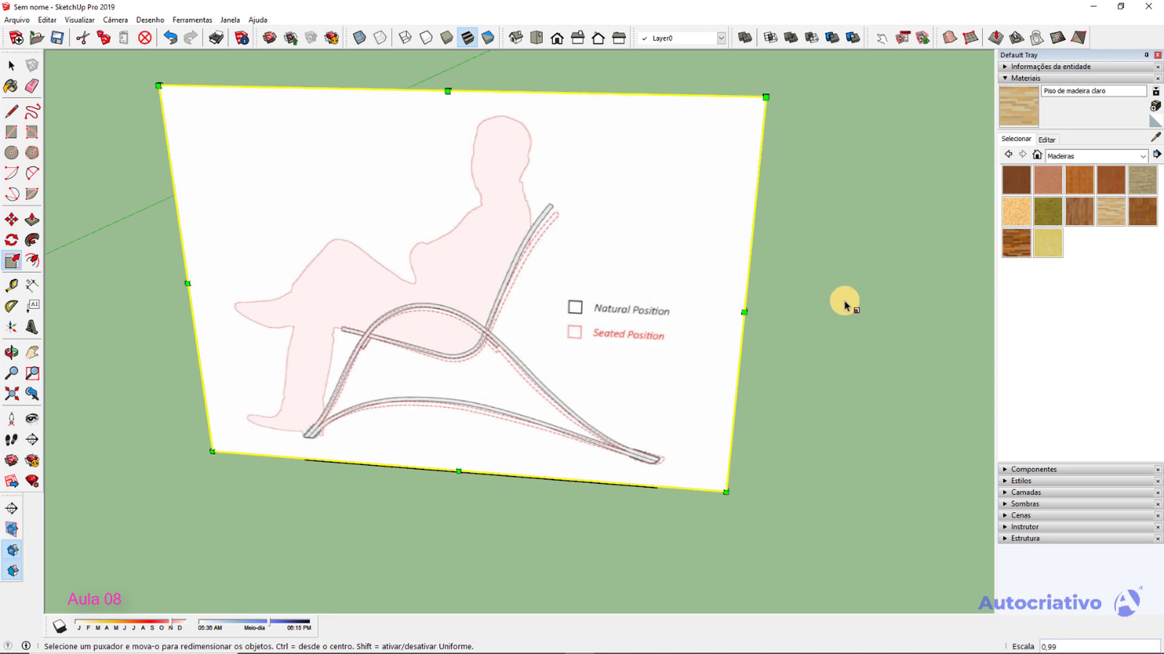
pyautogui.press('space')
pyautogui.click(810, 333)
# Measure the chair's base on the image from the front foot to the rear foot with the Tape Measure.
pyautogui.scroll(2, 666, 506)
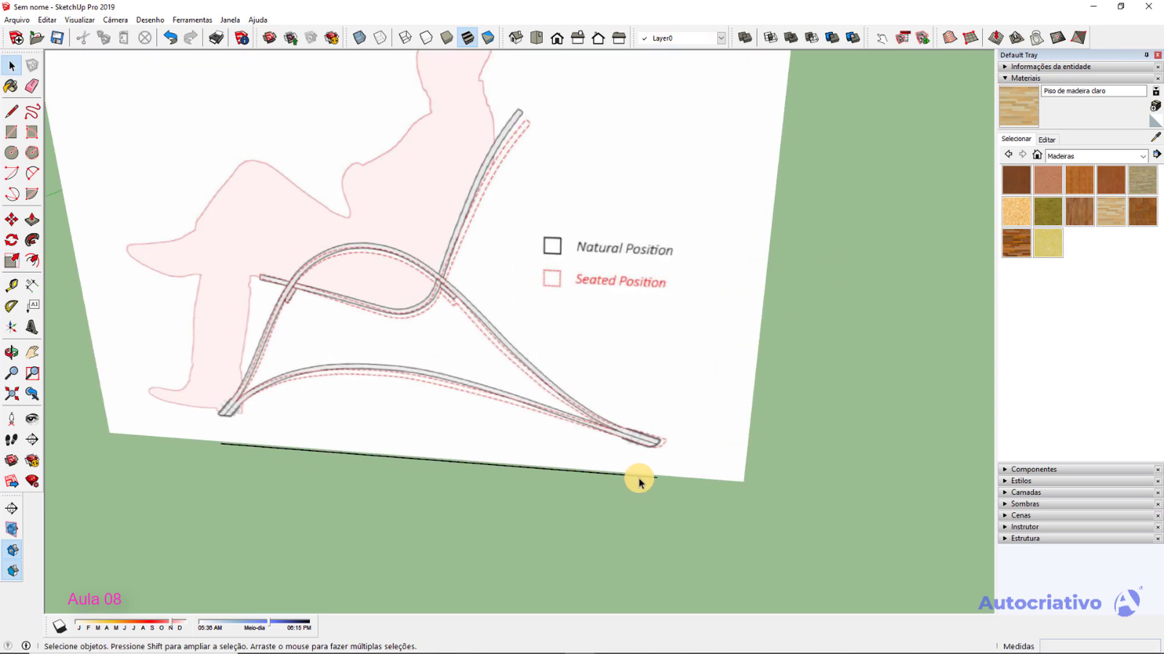
pyautogui.press('t')
pyautogui.scroll(2, 218, 428)
pyautogui.scroll(2, 220, 394)
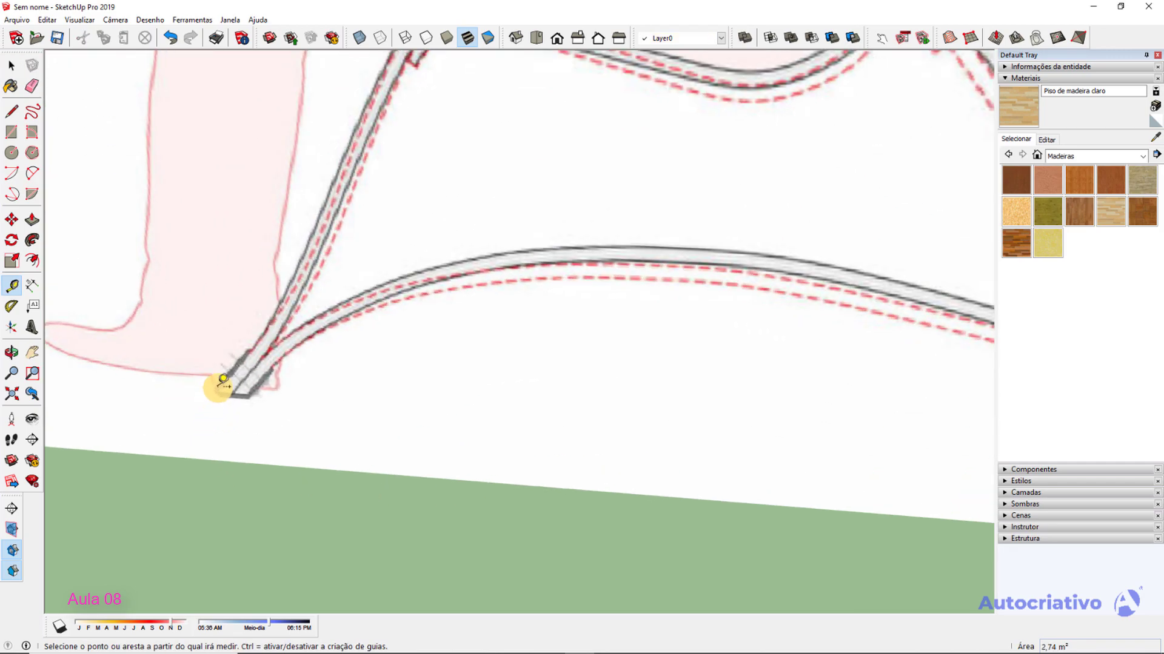
pyautogui.click(221, 383)
pyautogui.scroll(-4, 376, 416)
pyautogui.scroll(3, 685, 427)
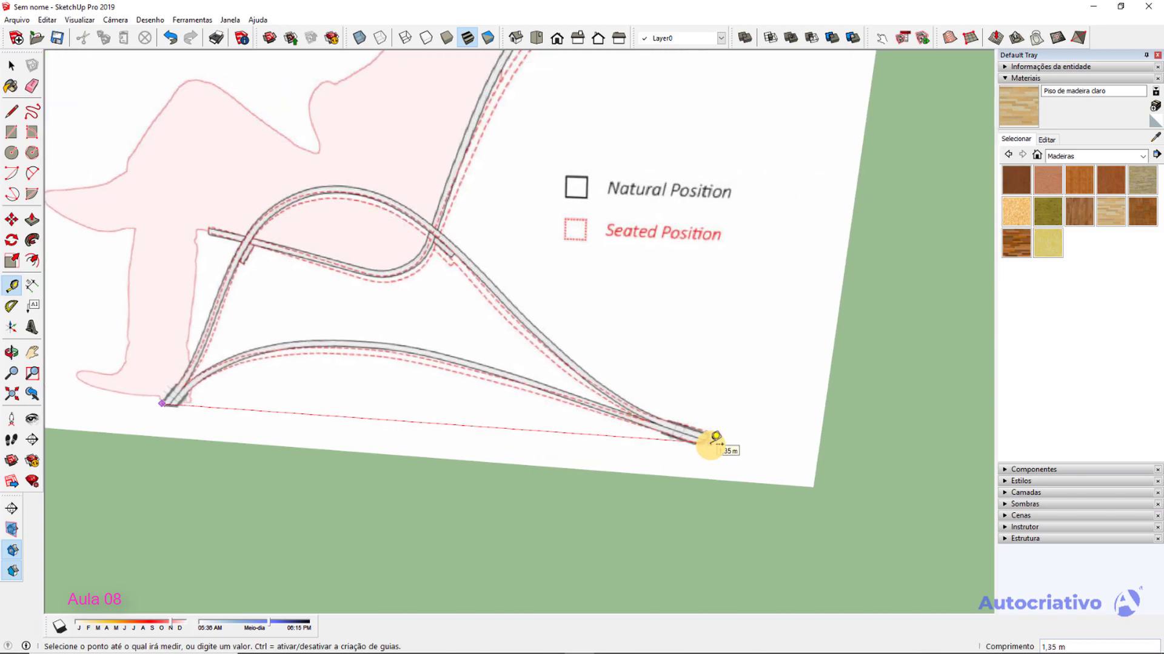
pyautogui.press('space')
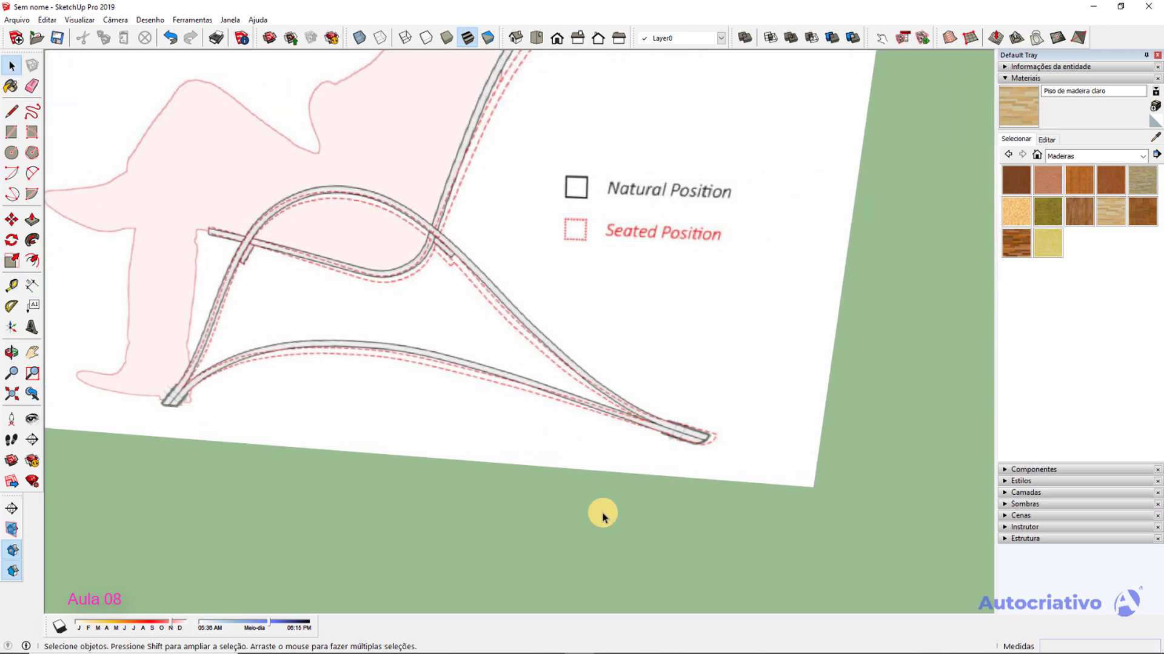
pyautogui.scroll(-3, 579, 501)
pyautogui.scroll(-3, 473, 450)
pyautogui.moveTo(449, 443); pyautogui.dragTo(582, 431, button='middle')
pyautogui.scroll(1, 420, 472)
pyautogui.scroll(3, 536, 394)
pyautogui.scroll(3, 537, 394)
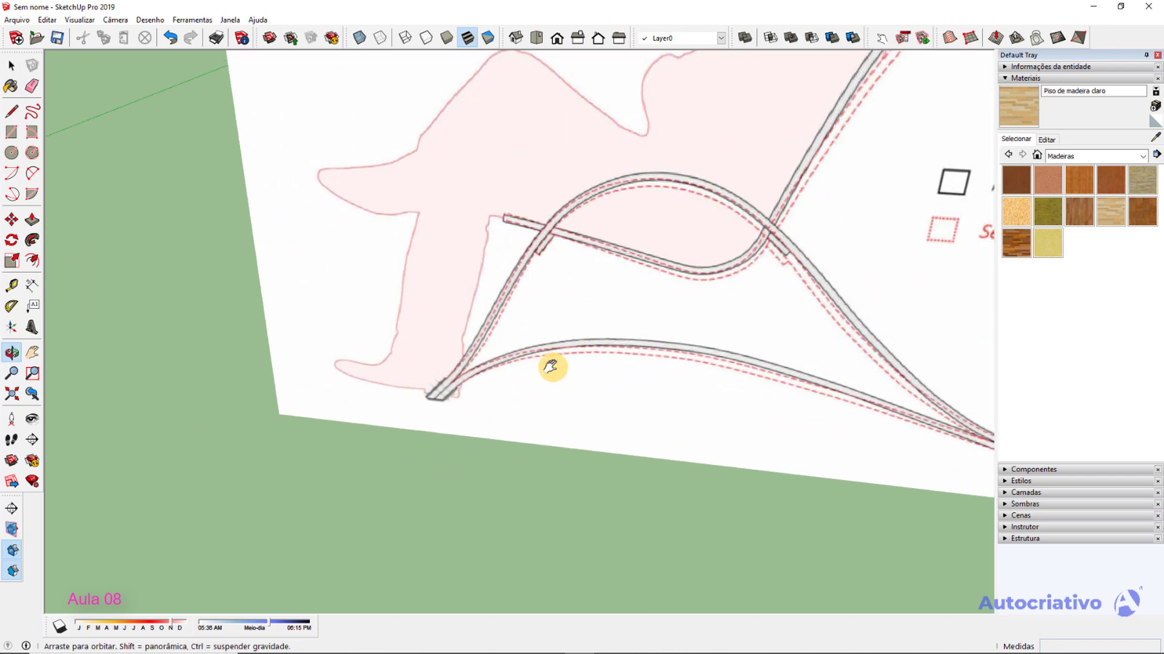
pyautogui.keyDown('shift'); pyautogui.moveTo(564, 355); pyautogui.dragTo(457, 454, button='middle'); pyautogui.keyUp('shift')
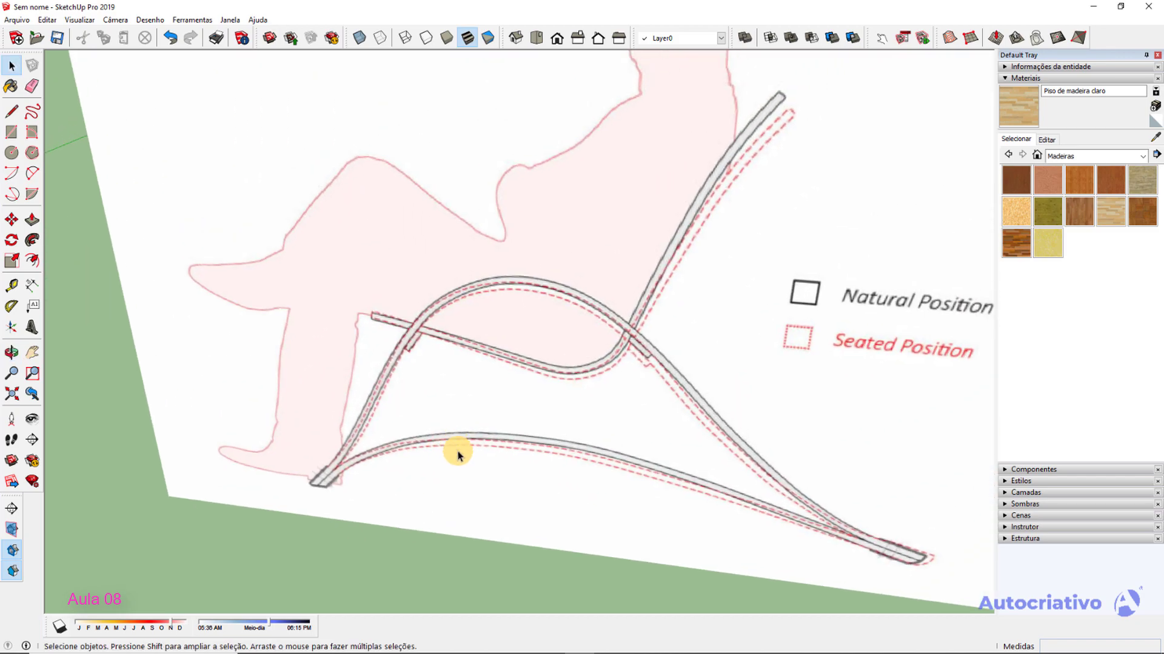
# Add a layer named Arco Superior and make it the active drawing layer.
pyautogui.click(1004, 78)
pyautogui.click(1002, 113)
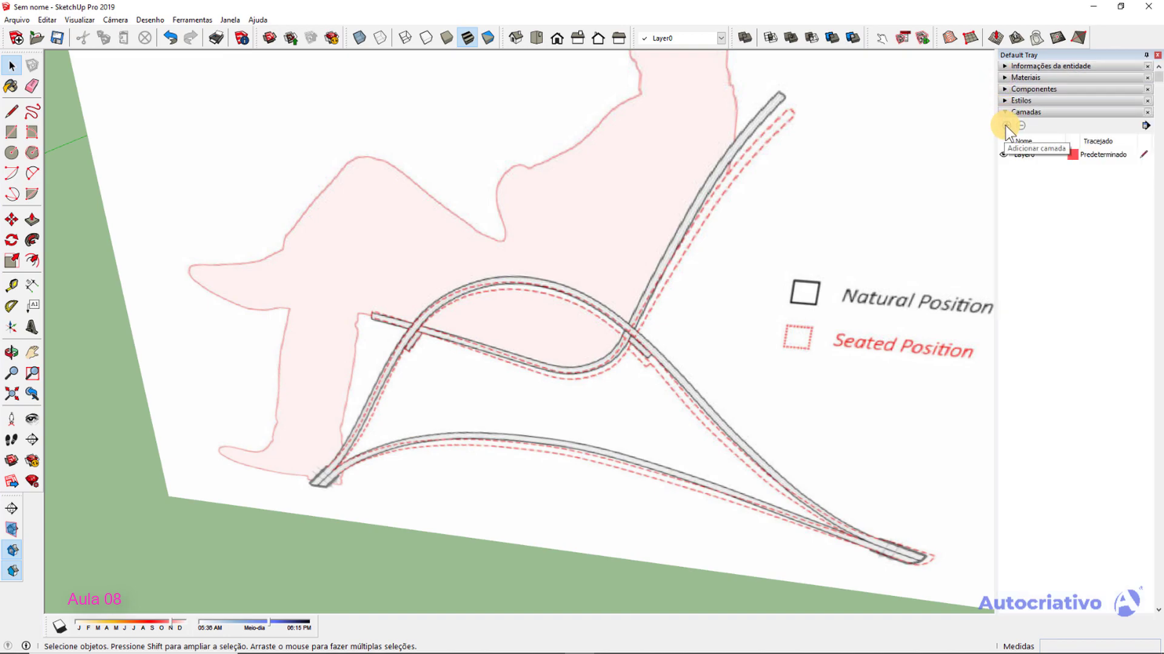
pyautogui.click(1005, 125)
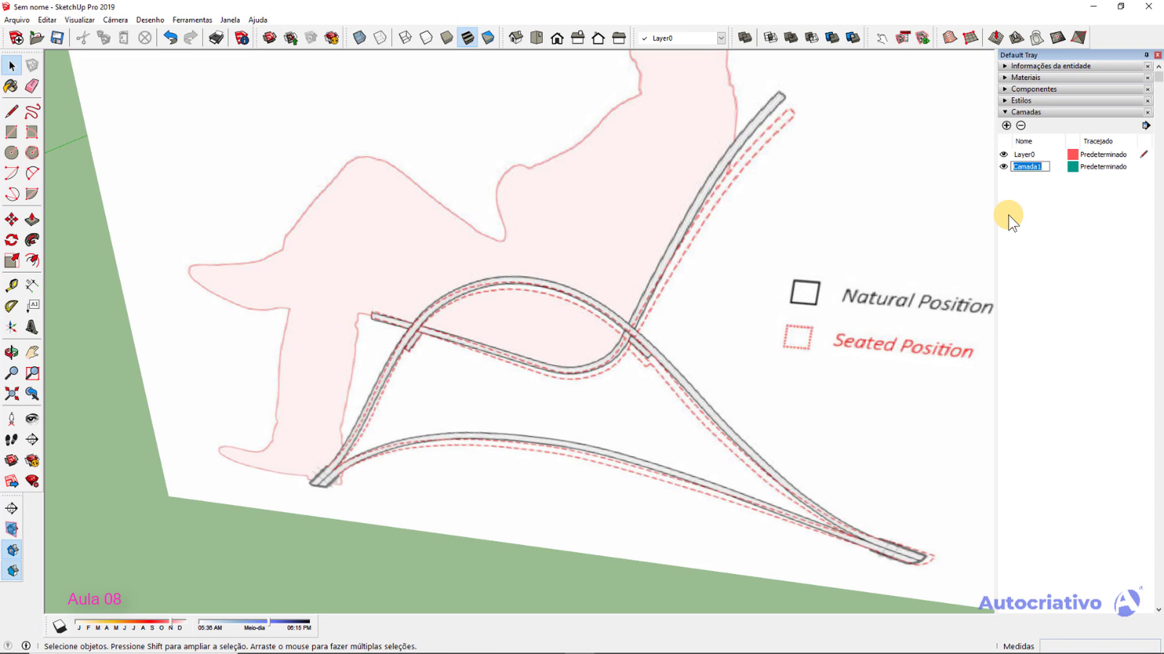
pyautogui.write('Arco Superior')
pyautogui.press('Return')
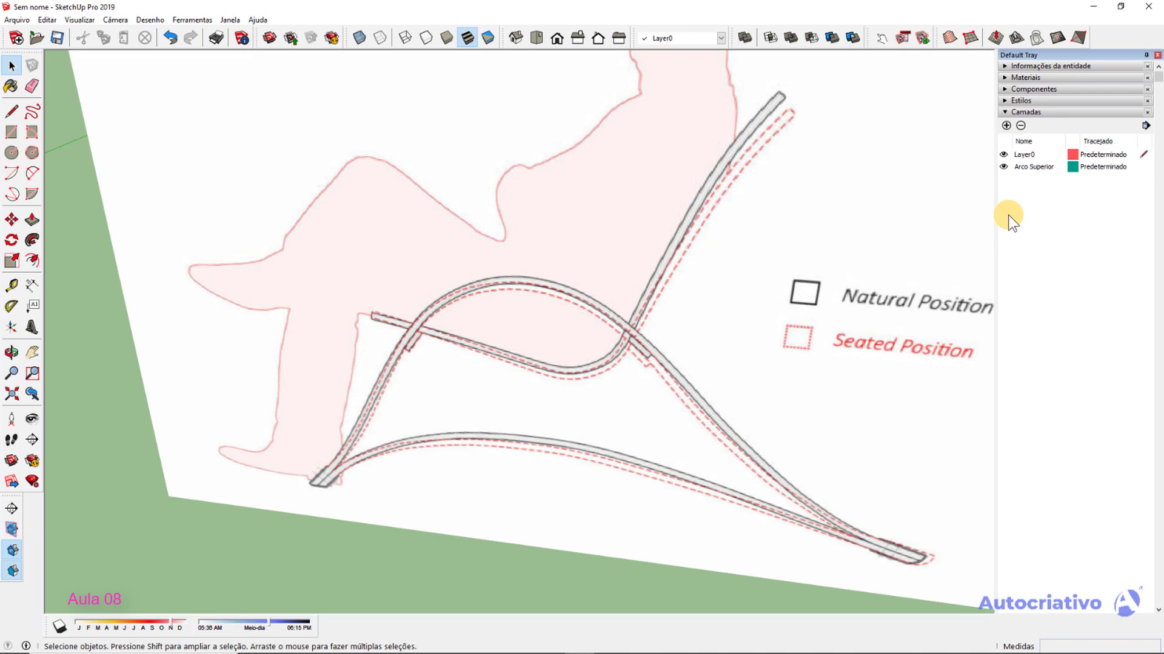
pyautogui.click(1146, 168)
# Examine the chair's upper bow on the reference image, from its crest down to the tip of the front foot.
pyautogui.keyDown('shift'); pyautogui.moveTo(484, 441); pyautogui.dragTo(449, 369, button='middle'); pyautogui.keyUp('shift')
pyautogui.scroll(4, 309, 400)
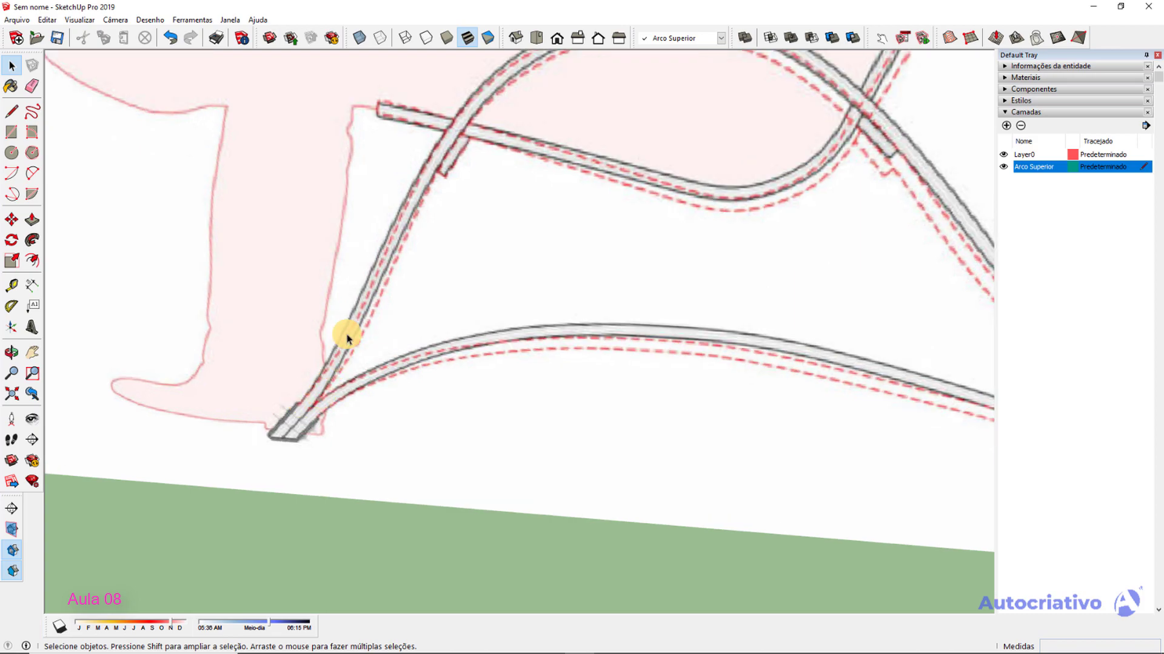
pyautogui.keyDown('shift'); pyautogui.moveTo(473, 125); pyautogui.dragTo(364, 246, button='middle'); pyautogui.keyUp('shift')
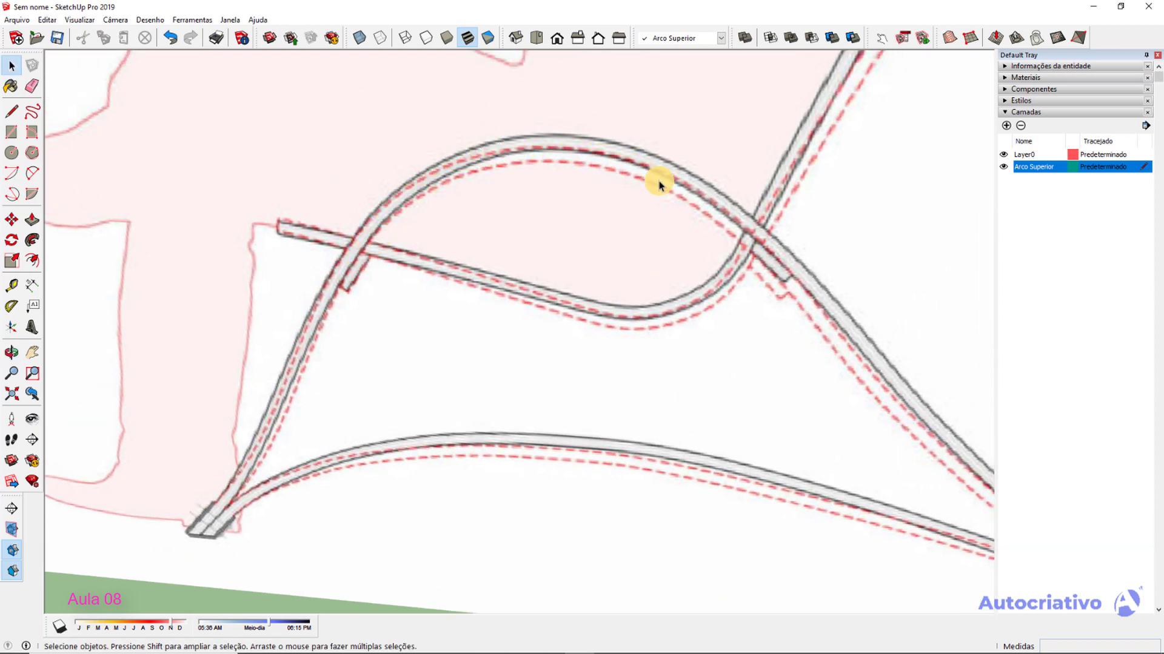
pyautogui.scroll(-2, 430, 408)
pyautogui.moveTo(398, 414)
pyautogui.mouseDown(button='middle')
pyautogui.moveTo(517, 402)
pyautogui.moveTo(546, 455)
pyautogui.mouseUp(button='middle')
pyautogui.scroll(3, 546, 456)
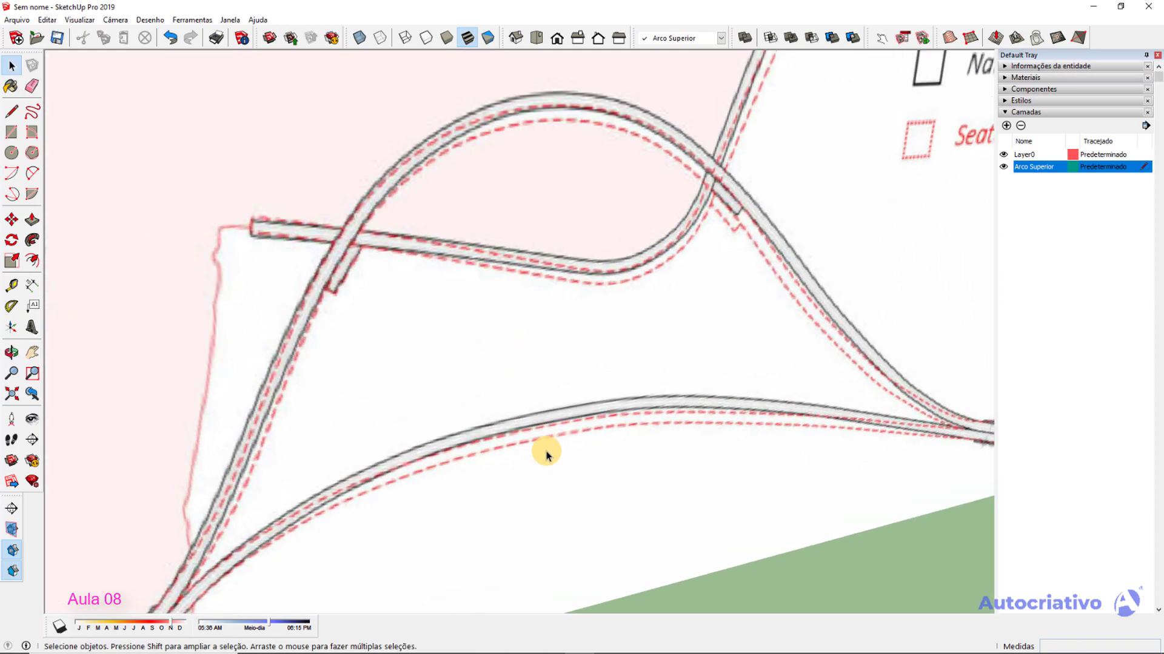
pyautogui.scroll(2, 594, 432)
pyautogui.scroll(1, 176, 444)
pyautogui.moveTo(176, 445)
pyautogui.keyDown('shift'); pyautogui.mouseDown(button='middle')
pyautogui.moveTo(512, 296)
pyautogui.moveTo(538, 239)
pyautogui.mouseUp(button='middle'); pyautogui.keyUp('shift')
pyautogui.scroll(-2, 538, 237)
pyautogui.scroll(1, 345, 470)
pyautogui.scroll(1, 278, 541)
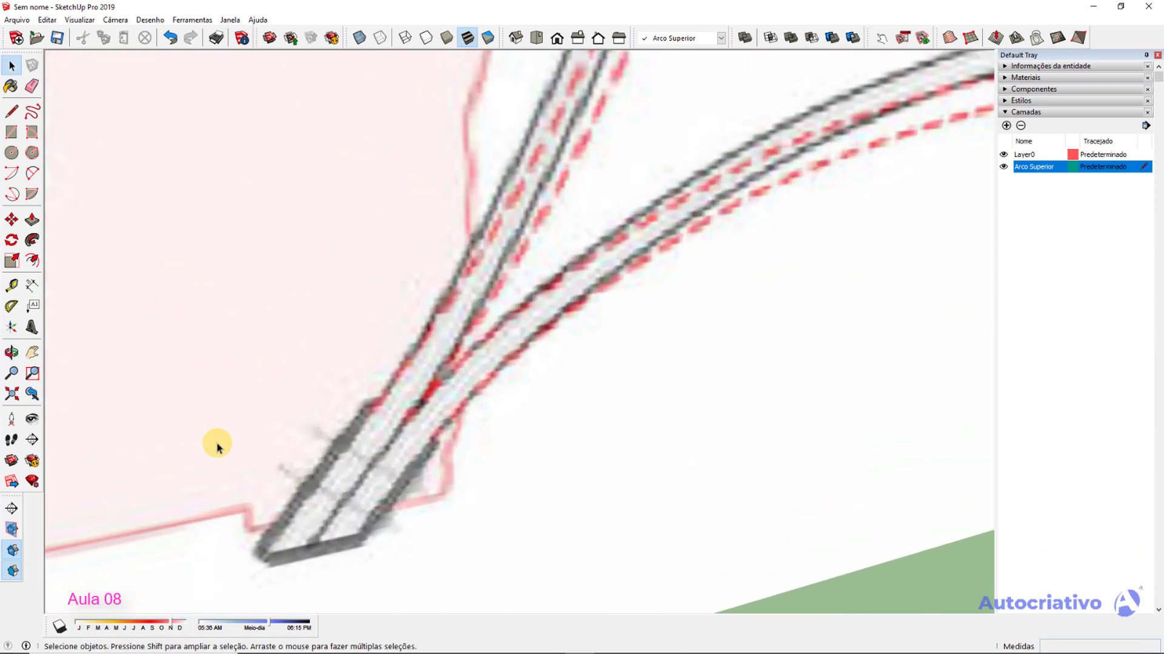
# Draw a 3-point arc of about 16,2° along the upper bow's outer edge, from the front foot's tip up the front leg.
pyautogui.click(13, 194)
pyautogui.scroll(2, 267, 551)
pyautogui.scroll(-2, 325, 517)
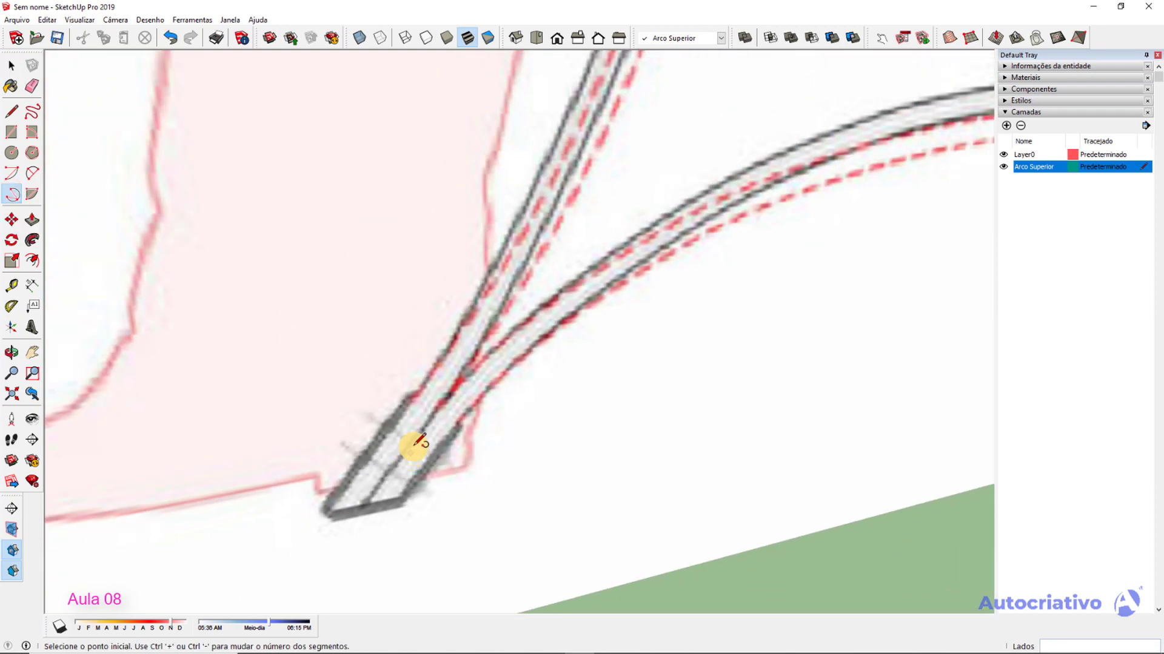
pyautogui.scroll(-5, 410, 452)
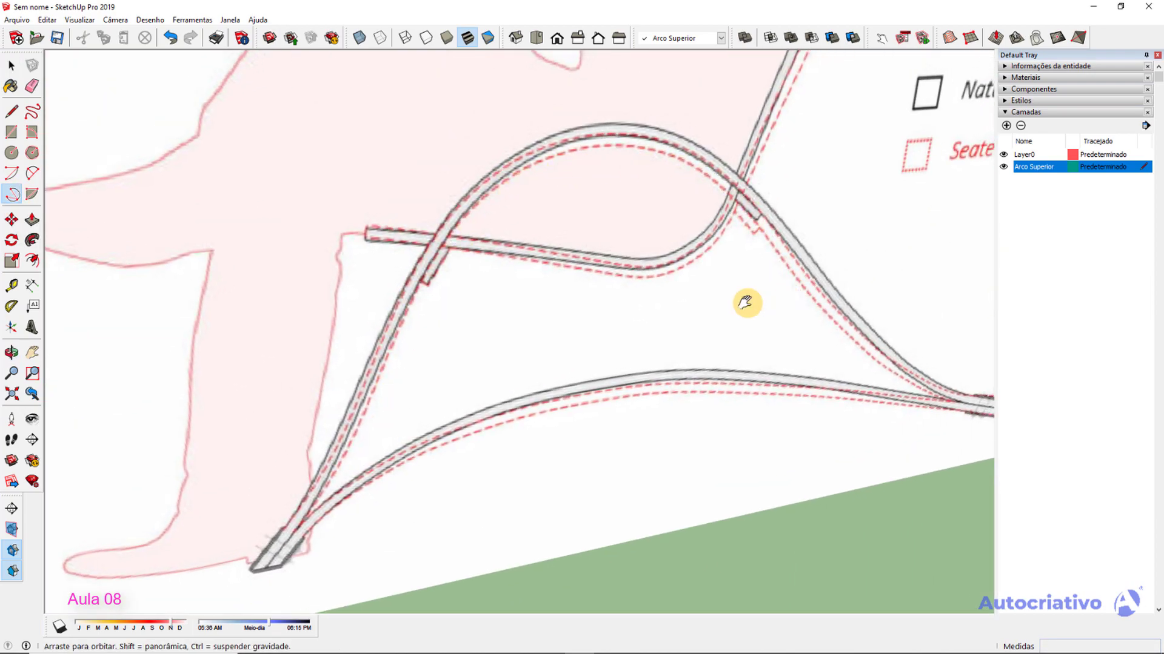
pyautogui.keyDown('shift'); pyautogui.moveTo(788, 298); pyautogui.dragTo(579, 312, button='middle'); pyautogui.keyUp('shift')
pyautogui.scroll(1, 612, 324)
pyautogui.scroll(-2, 497, 397)
pyautogui.scroll(1, 339, 412)
pyautogui.keyDown('shift'); pyautogui.moveTo(316, 417); pyautogui.dragTo(660, 320, button='middle'); pyautogui.keyUp('shift')
pyautogui.scroll(5, 418, 466)
pyautogui.scroll(5, 375, 464)
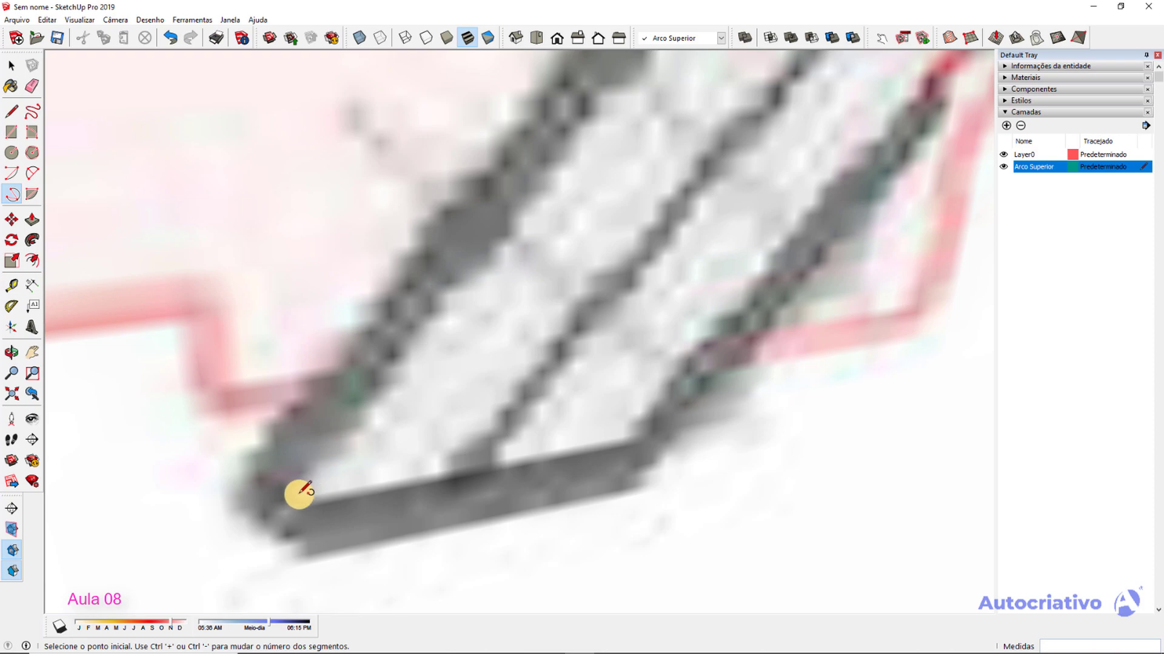
pyautogui.scroll(-2, 297, 494)
pyautogui.moveTo(312, 478)
pyautogui.mouseDown(button='middle')
pyautogui.moveTo(462, 286)
pyautogui.moveTo(391, 471)
pyautogui.moveTo(442, 423)
pyautogui.moveTo(761, 397)
pyautogui.moveTo(524, 470)
pyautogui.moveTo(641, 485)
pyautogui.moveTo(597, 445)
pyautogui.mouseUp(button='middle')
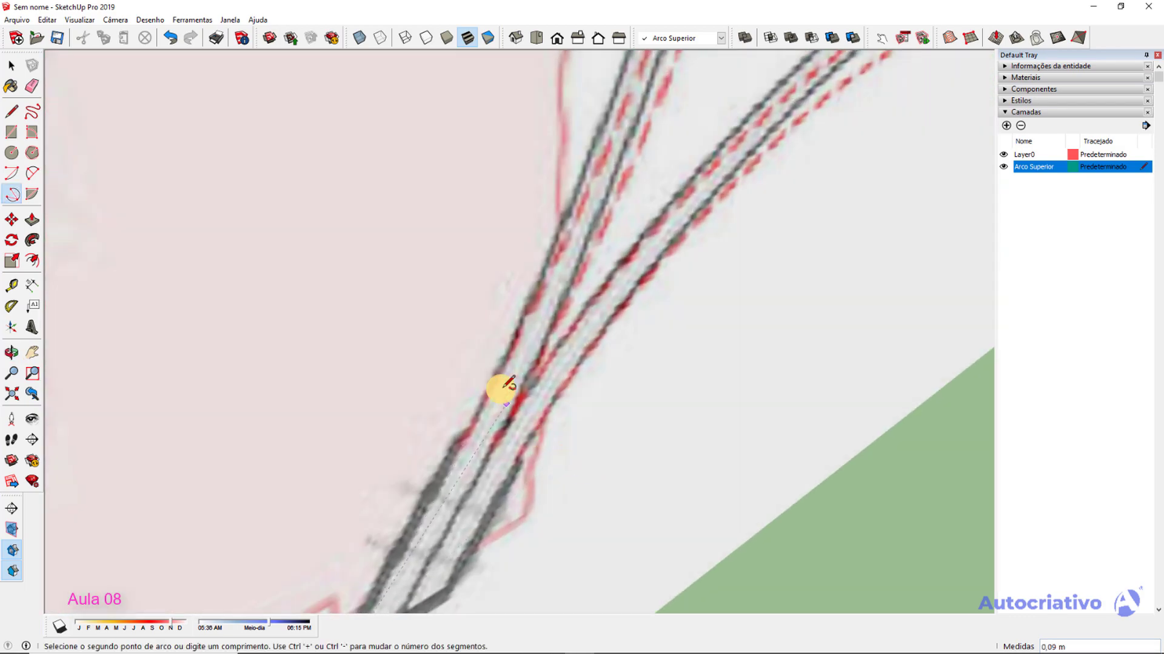
pyautogui.scroll(2, 503, 391)
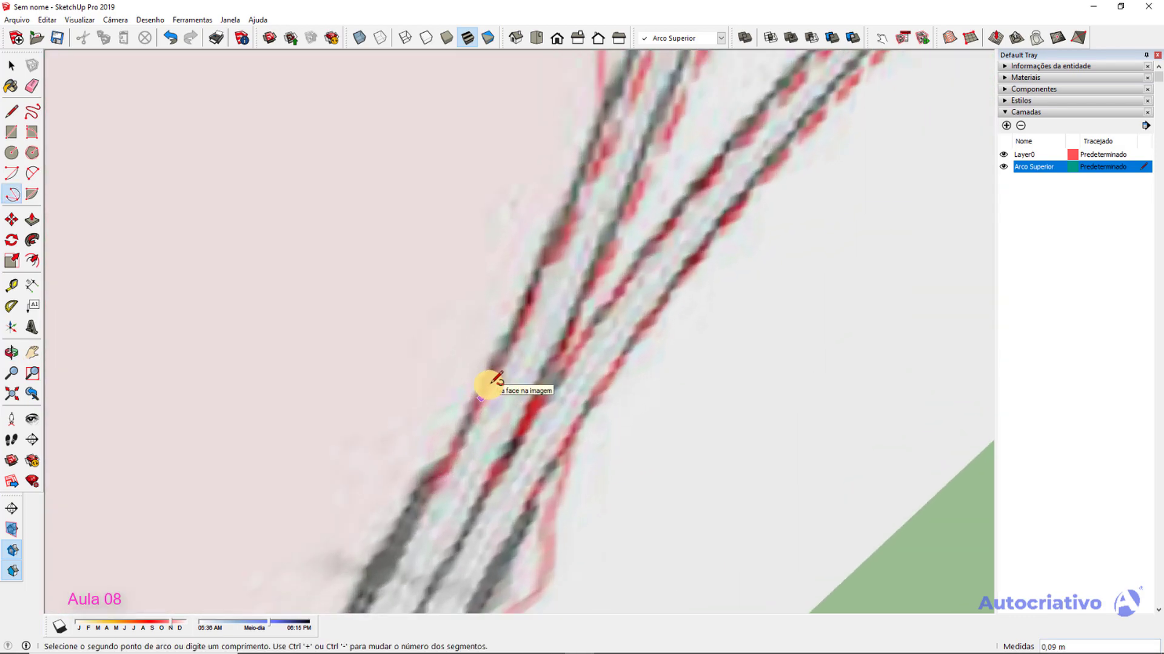
pyautogui.click(491, 384)
pyautogui.scroll(-3, 532, 306)
pyautogui.keyDown('shift'); pyautogui.moveTo(544, 285); pyautogui.dragTo(325, 372, button='middle'); pyautogui.keyUp('shift')
pyautogui.scroll(2, 419, 450)
pyautogui.scroll(2, 384, 421)
pyautogui.keyDown('shift'); pyautogui.moveTo(384, 421); pyautogui.dragTo(423, 255, button='middle'); pyautogui.keyUp('shift')
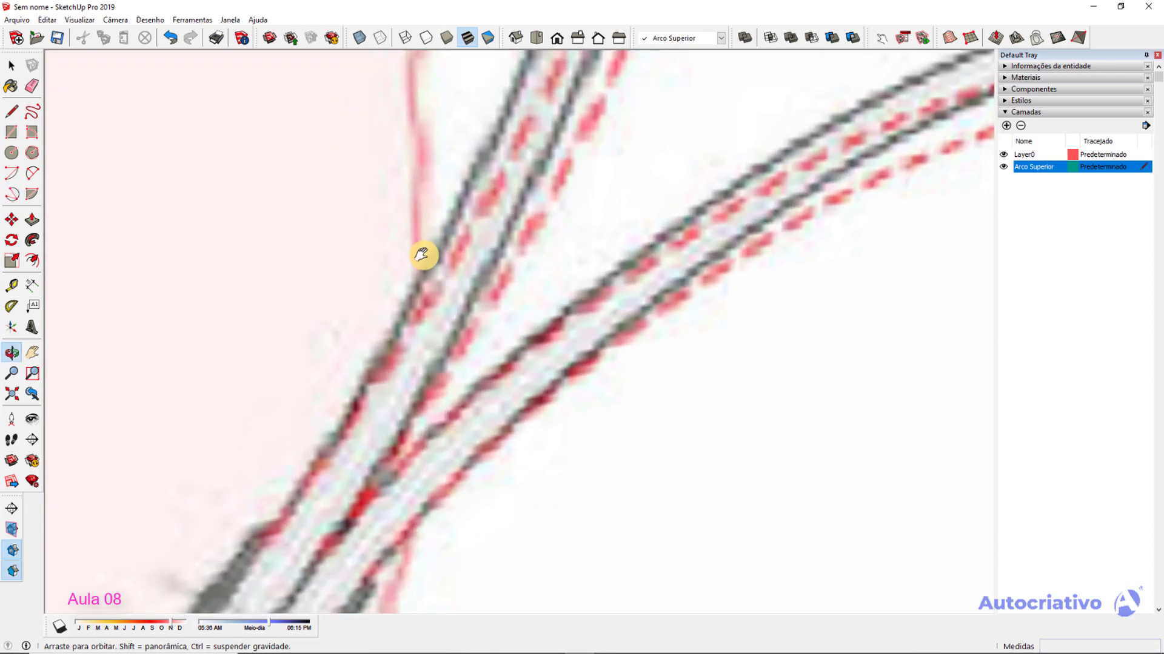
pyautogui.scroll(1, 431, 248)
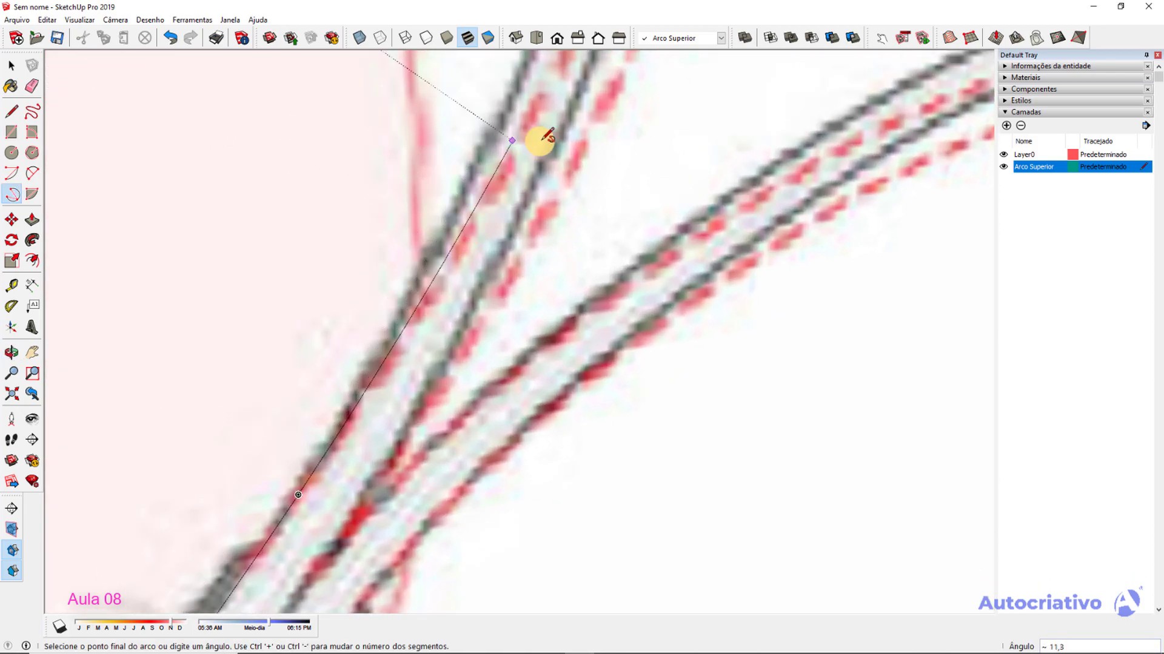
pyautogui.keyDown('shift'); pyautogui.moveTo(533, 148); pyautogui.dragTo(548, 228, button='middle'); pyautogui.keyUp('shift')
pyautogui.scroll(-4, 548, 228)
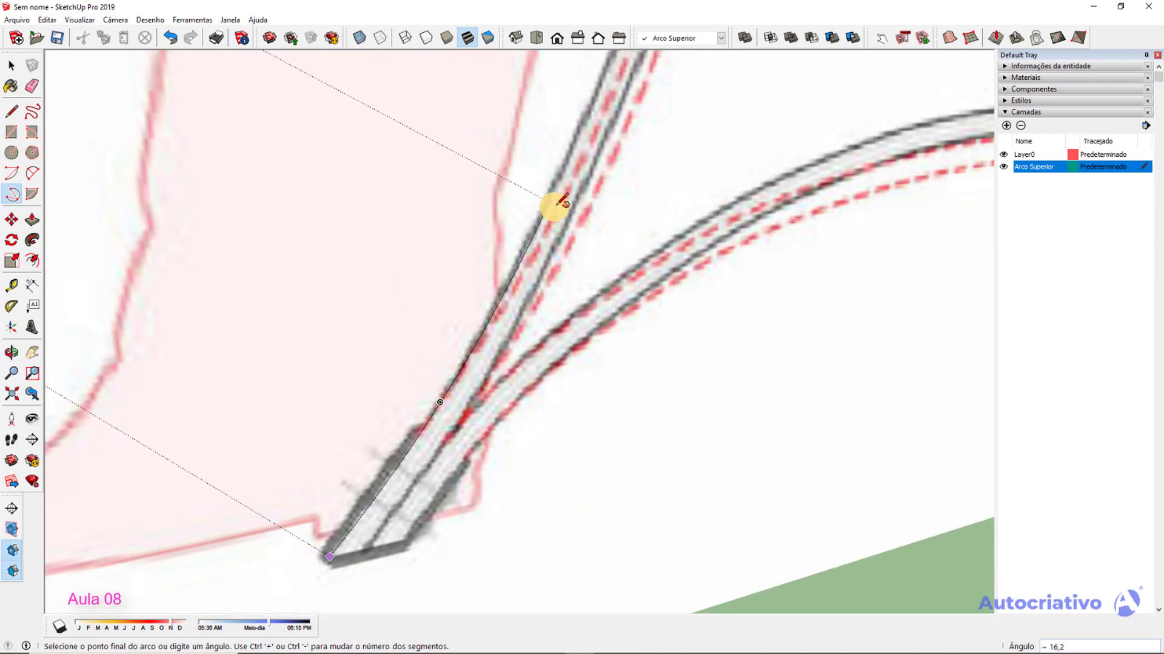
pyautogui.click(553, 206)
# Try to continue the outline with a tangent 3-point arc from the first arc's end up to just below the seat joint.
pyautogui.keyDown('shift'); pyautogui.moveTo(552, 206); pyautogui.dragTo(515, 372, button='middle'); pyautogui.keyUp('shift')
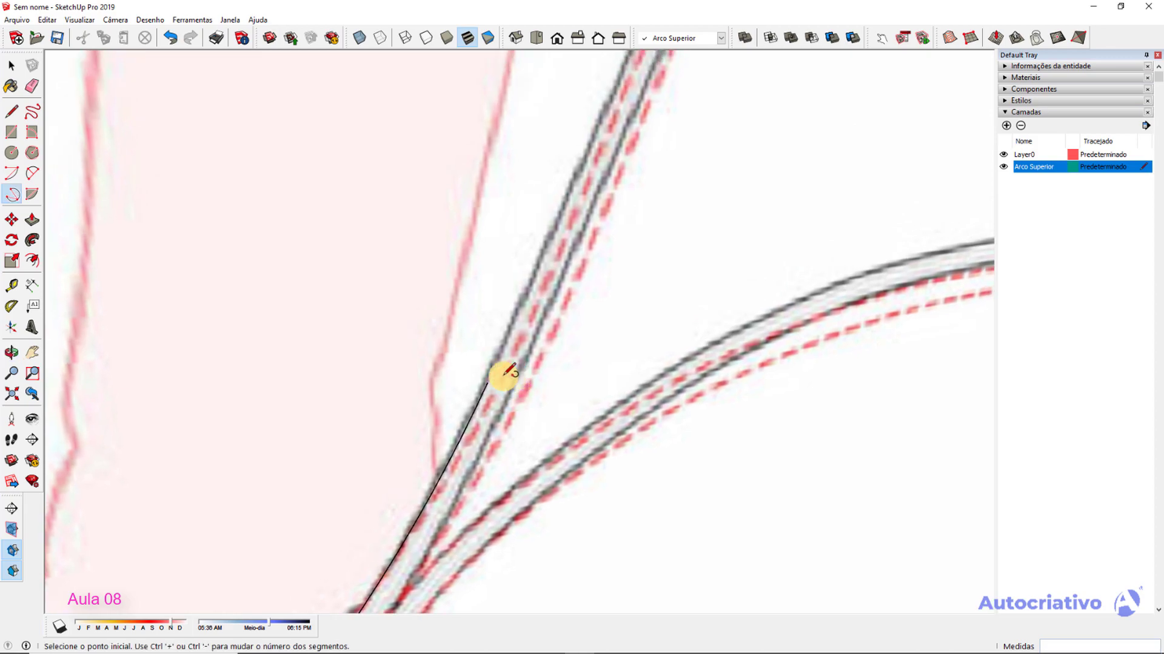
pyautogui.click(488, 381)
pyautogui.scroll(2, 548, 249)
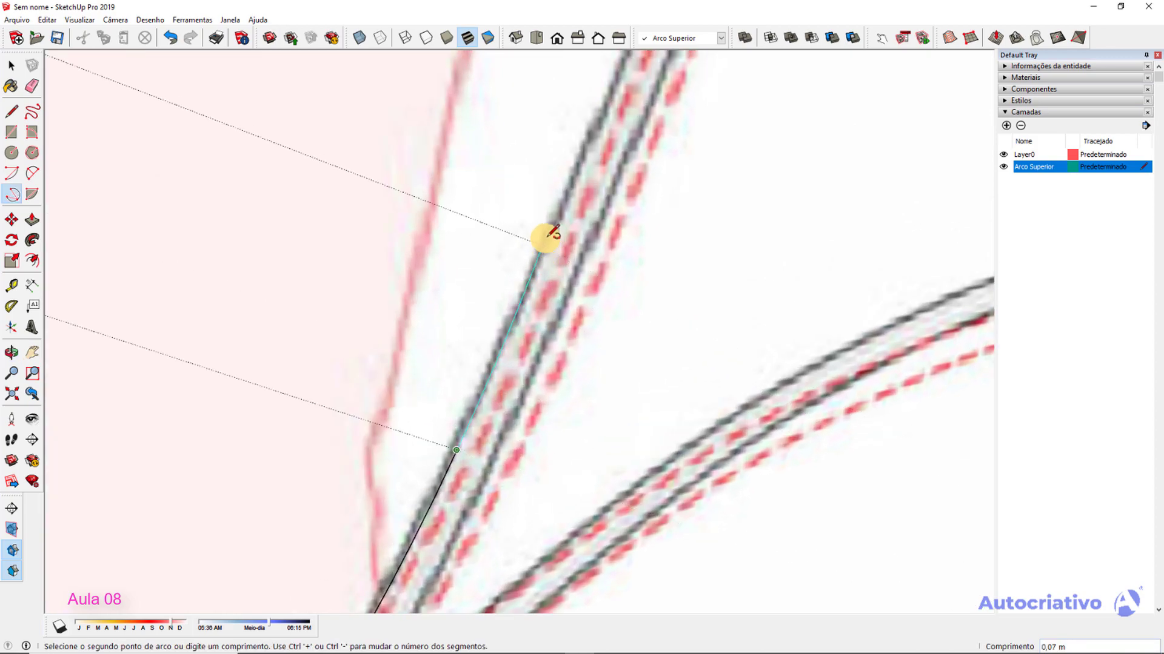
pyautogui.scroll(2, 552, 233)
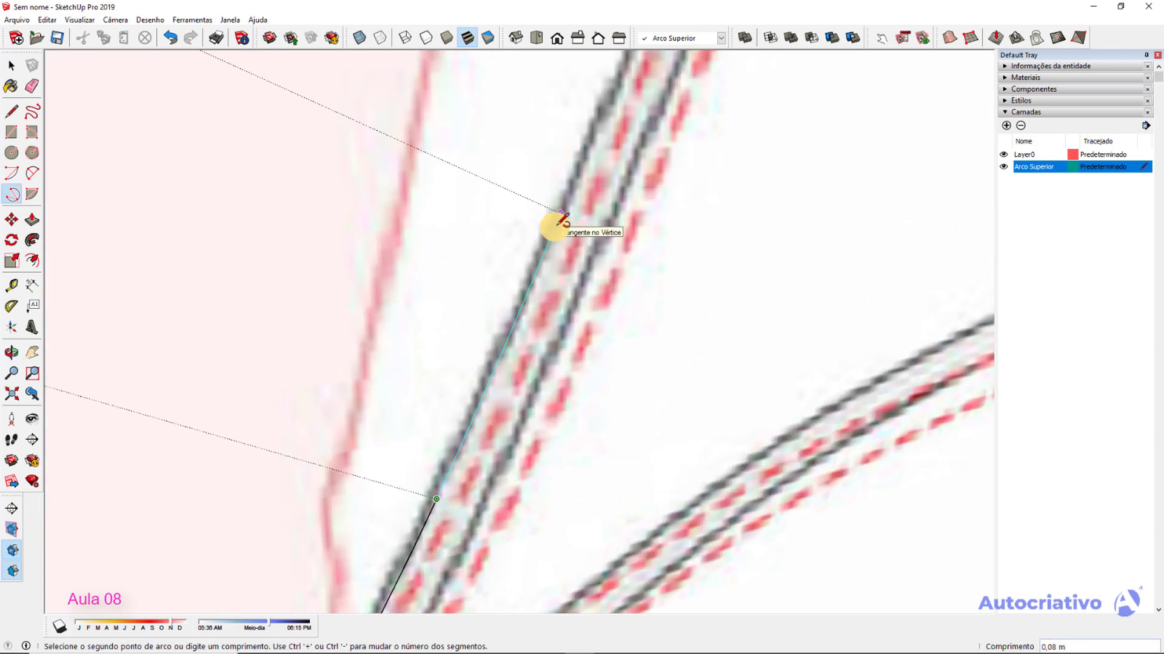
pyautogui.click(558, 218)
pyautogui.scroll(-2, 564, 208)
pyautogui.keyDown('shift'); pyautogui.moveTo(595, 177); pyautogui.dragTo(509, 395, button='middle'); pyautogui.keyUp('shift')
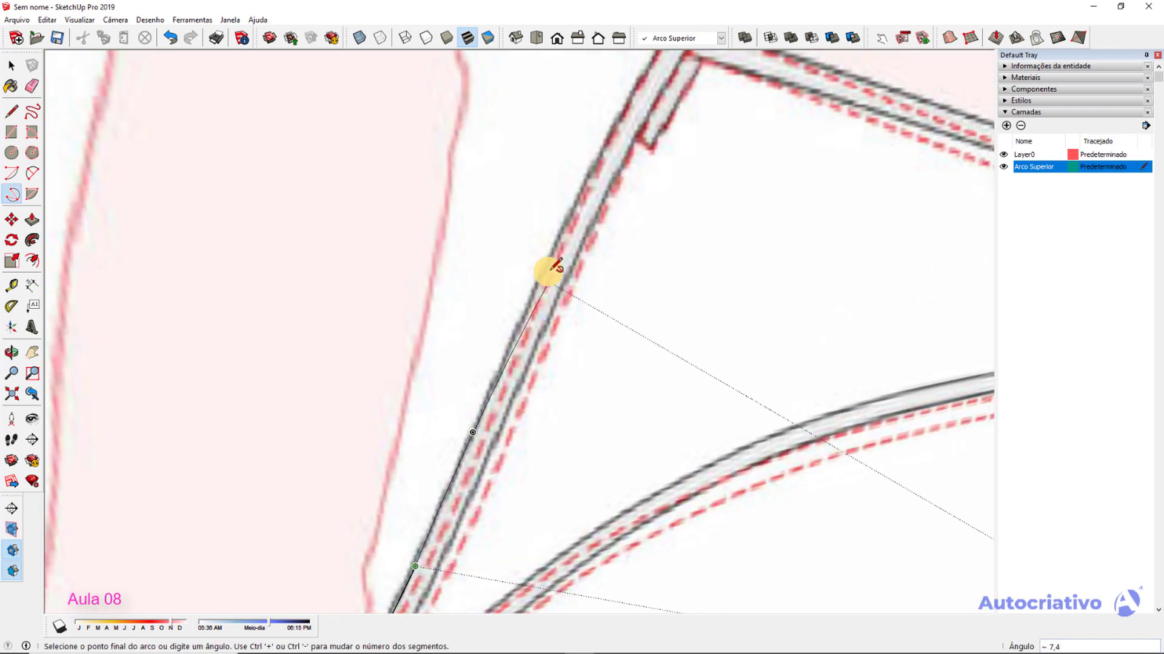
pyautogui.click(560, 231)
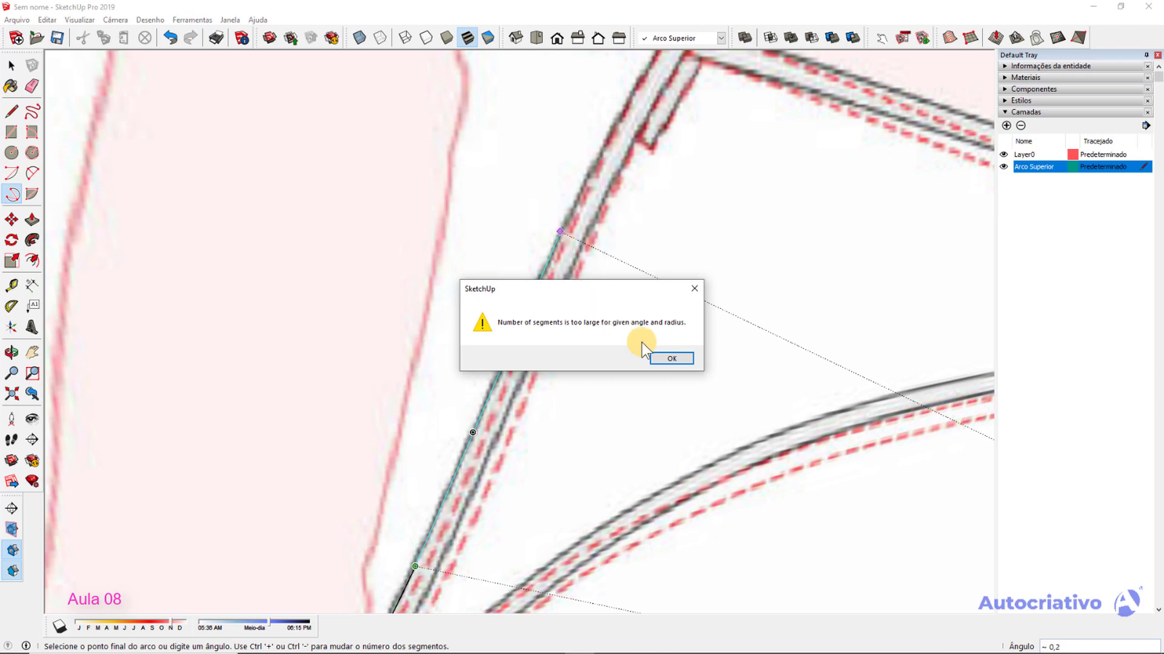
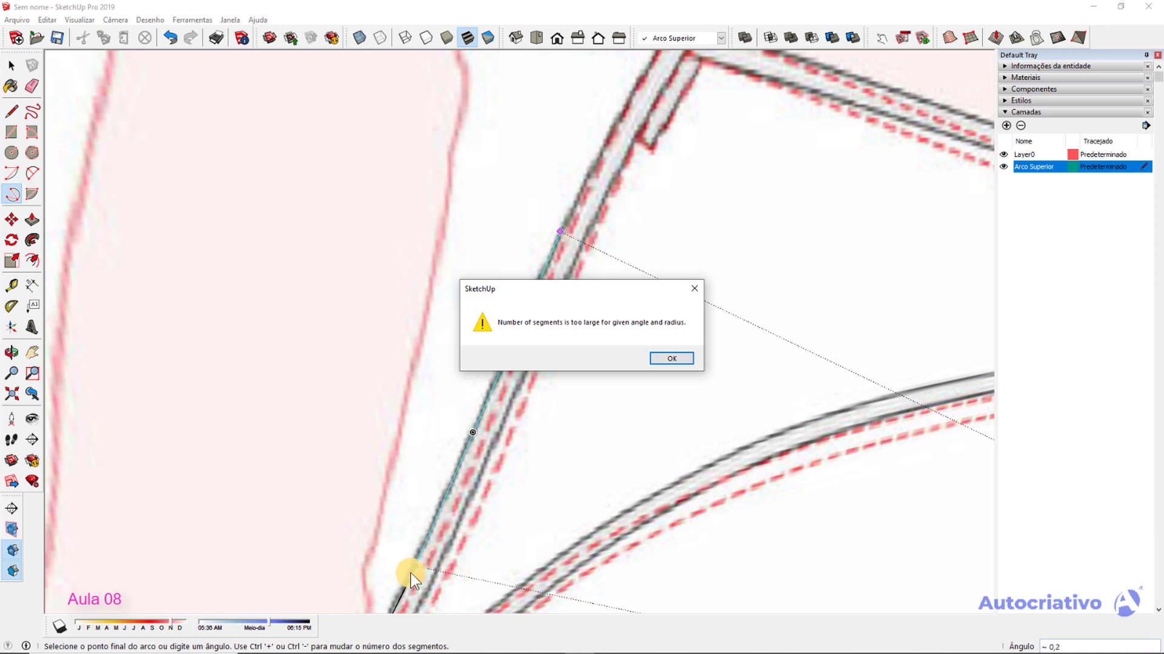
pyautogui.click(660, 356)
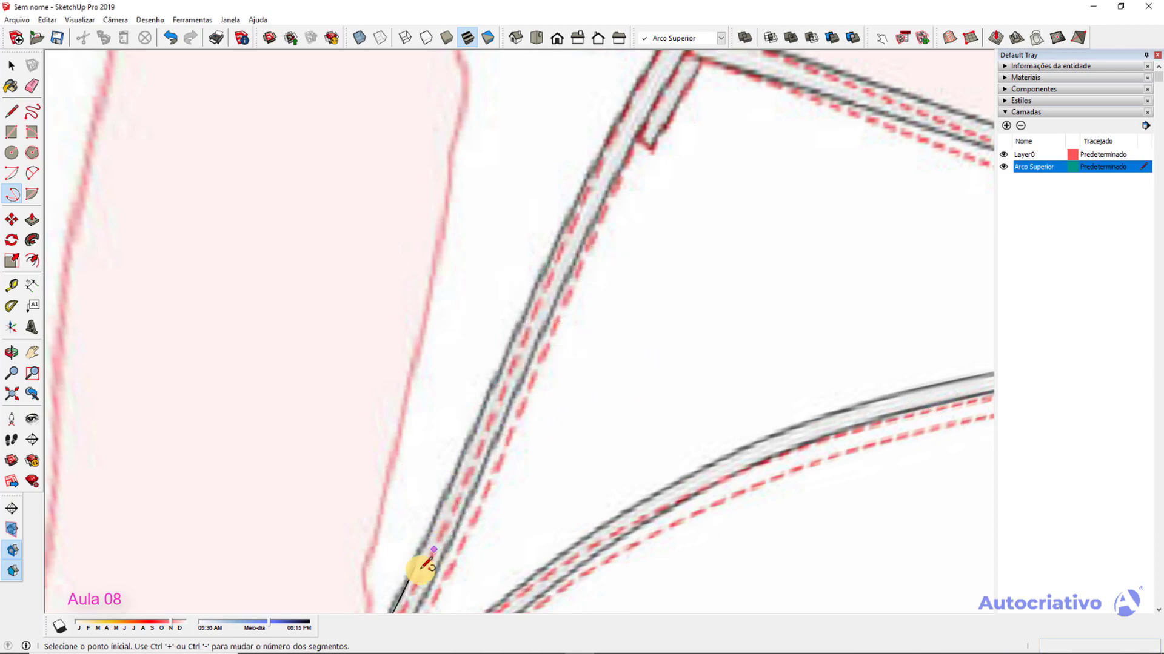
# Draw a shorter second 3-point arc of about 2,6° from the first arc's end, following the bow's outer edge.
pyautogui.scroll(3, 452, 478)
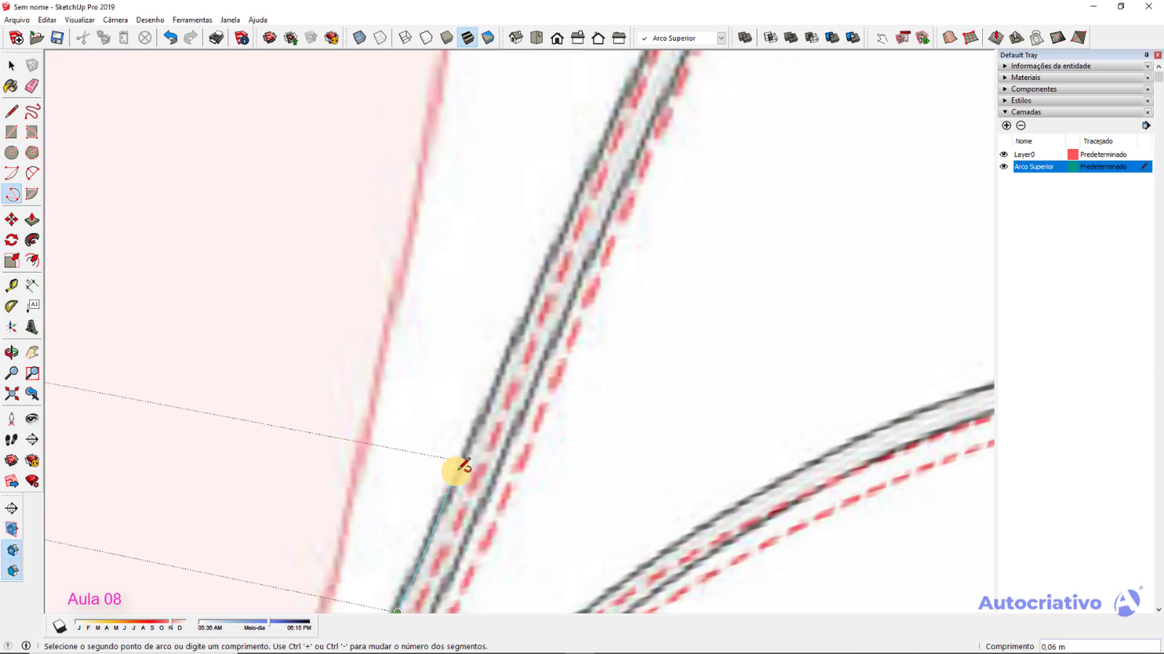
pyautogui.scroll(2, 472, 457)
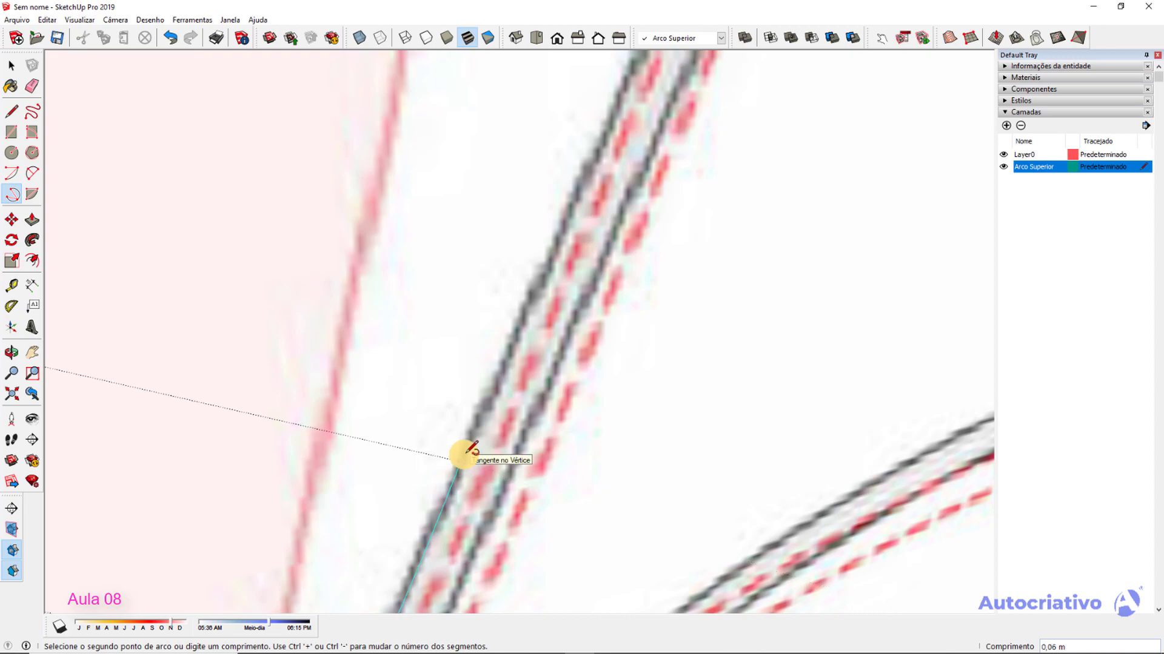
pyautogui.click(465, 453)
pyautogui.scroll(-3, 592, 202)
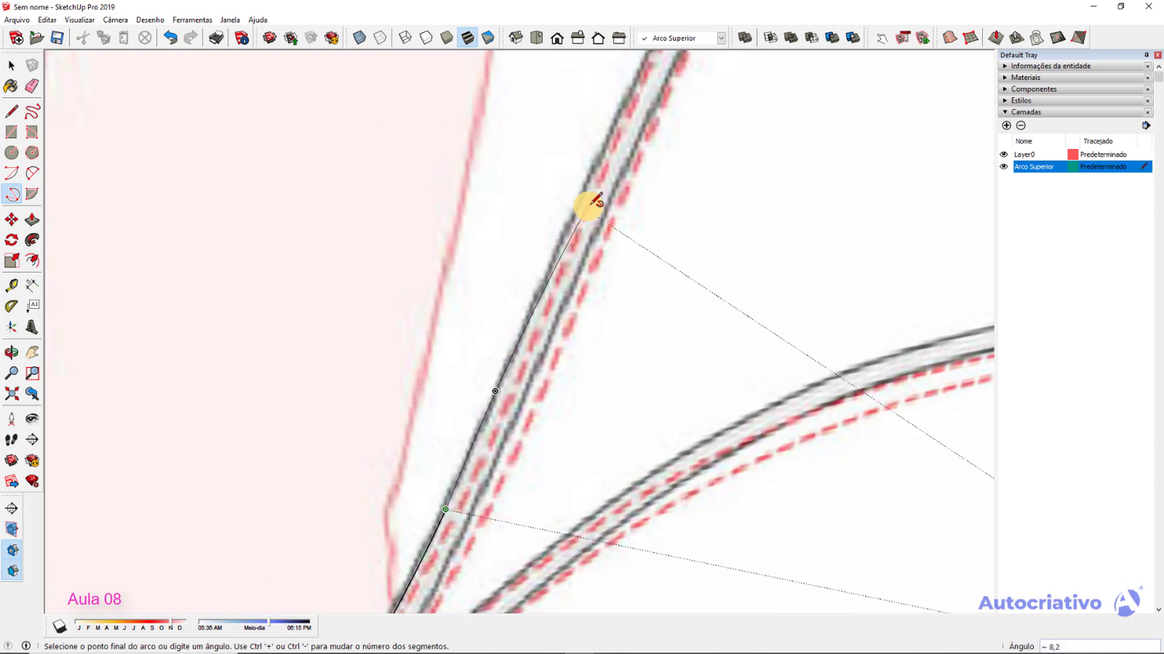
pyautogui.click(600, 167)
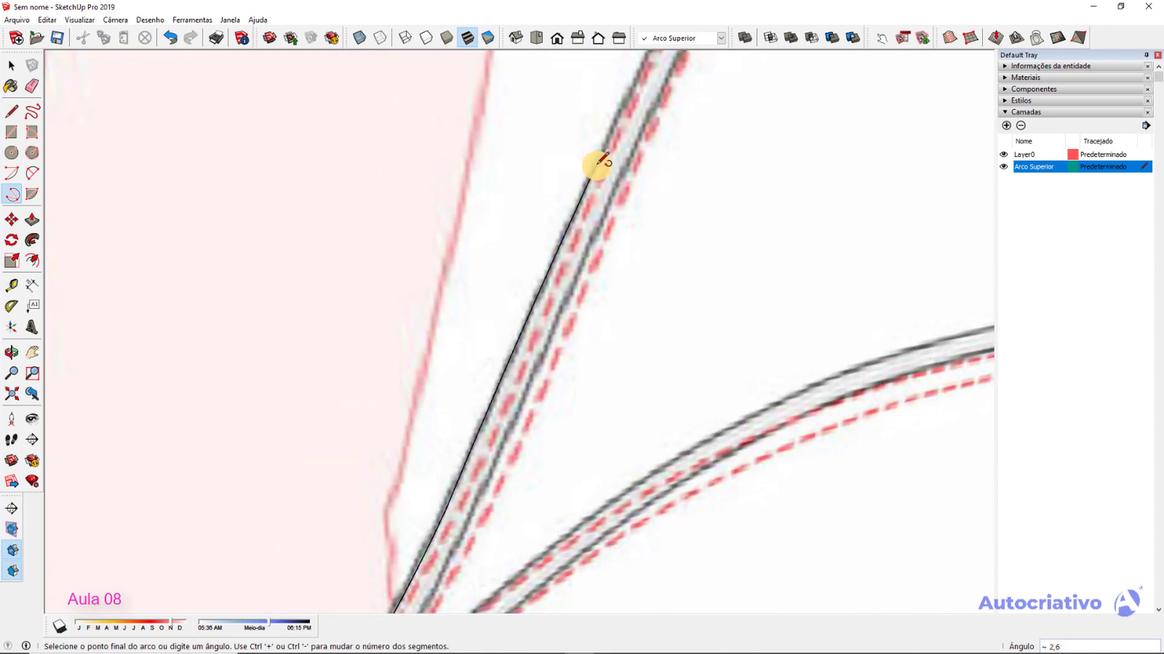
# Draw a third 3-point arc of about 17,0° from the second arc's end, along the bow's outer edge past the seat crossing.
pyautogui.scroll(-2, 602, 168)
pyautogui.scroll(-3, 612, 179)
pyautogui.scroll(4, 499, 333)
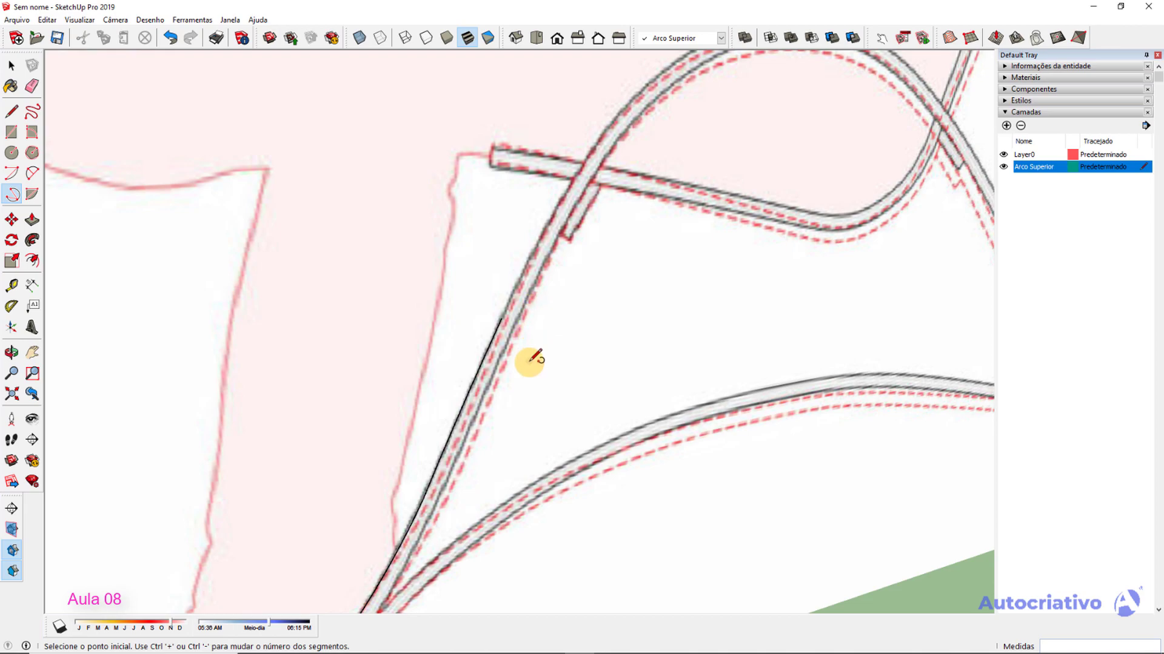
pyautogui.scroll(-3, 509, 314)
pyautogui.scroll(-2, 461, 333)
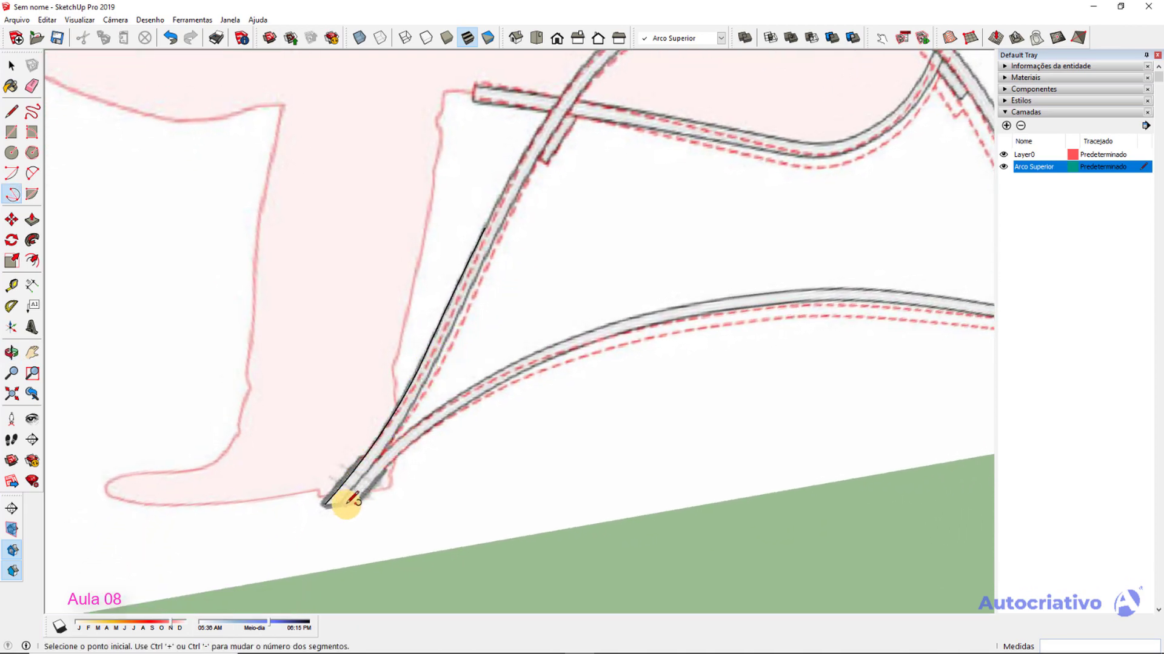
pyautogui.scroll(2, 382, 462)
pyautogui.keyDown('shift'); pyautogui.moveTo(520, 199); pyautogui.dragTo(468, 374, button='middle'); pyautogui.keyUp('shift')
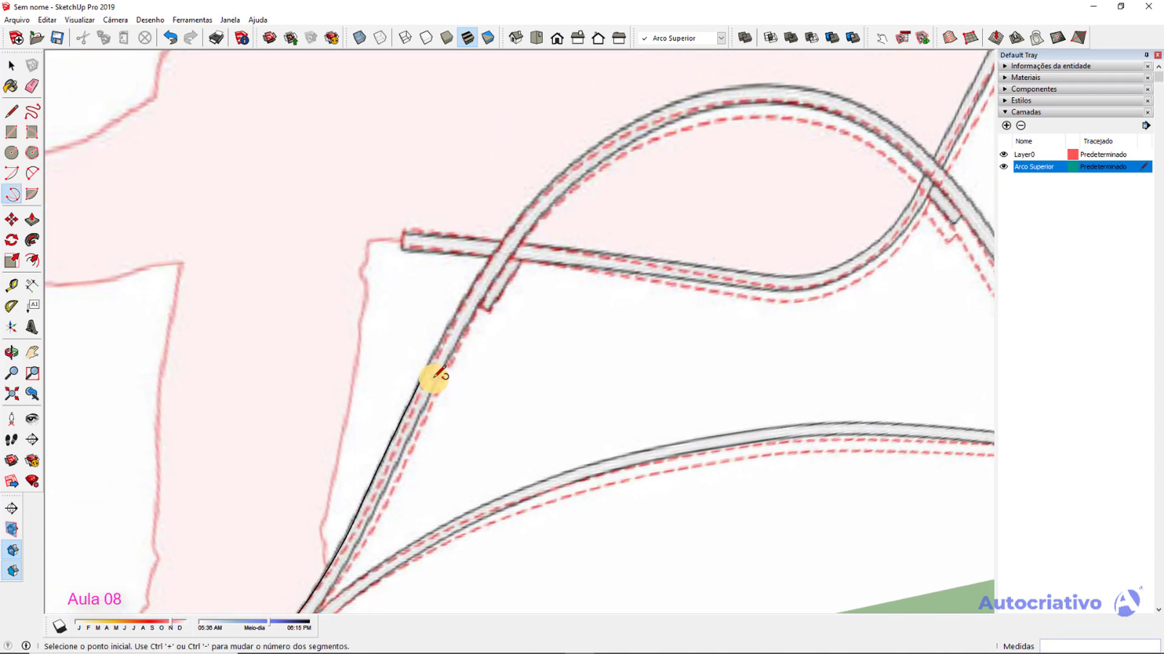
pyautogui.scroll(3, 431, 381)
pyautogui.click(416, 380)
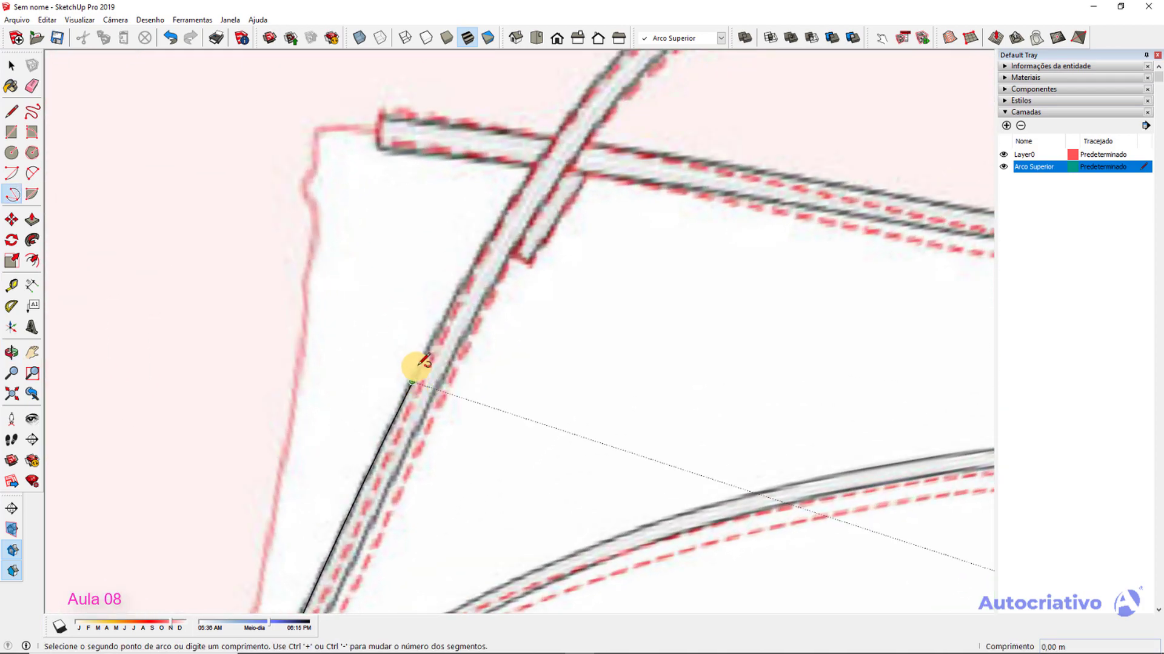
pyautogui.scroll(2, 460, 288)
pyautogui.scroll(-2, 512, 200)
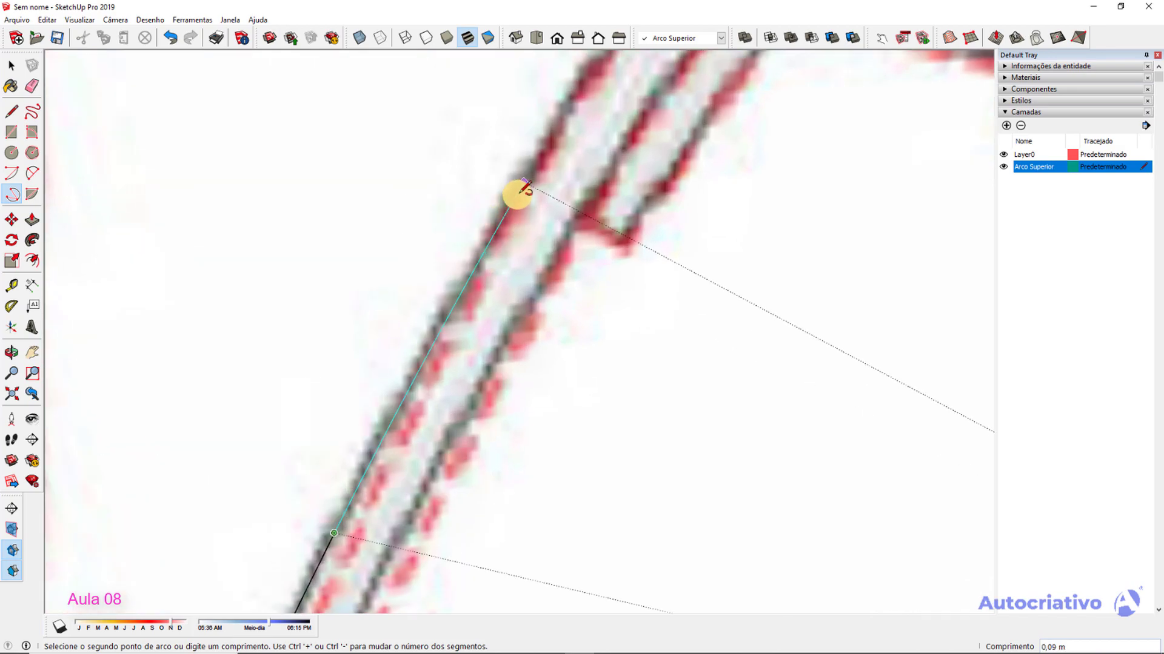
pyautogui.click(521, 186)
pyautogui.scroll(-3, 553, 152)
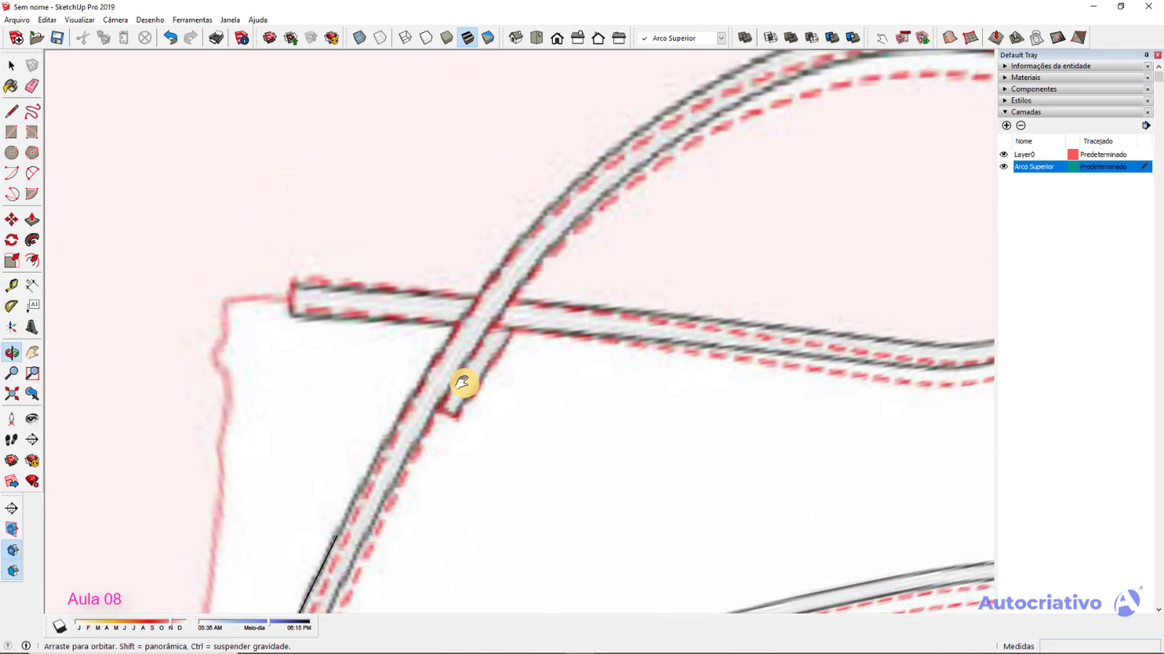
pyautogui.scroll(1, 478, 345)
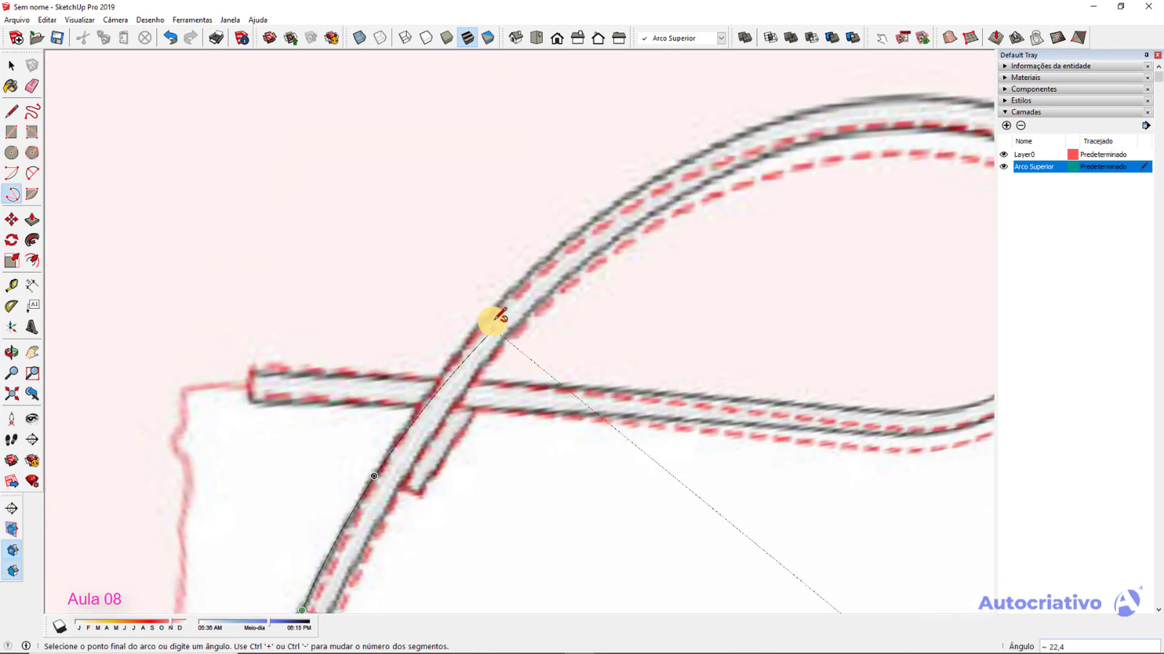
pyautogui.click(519, 281)
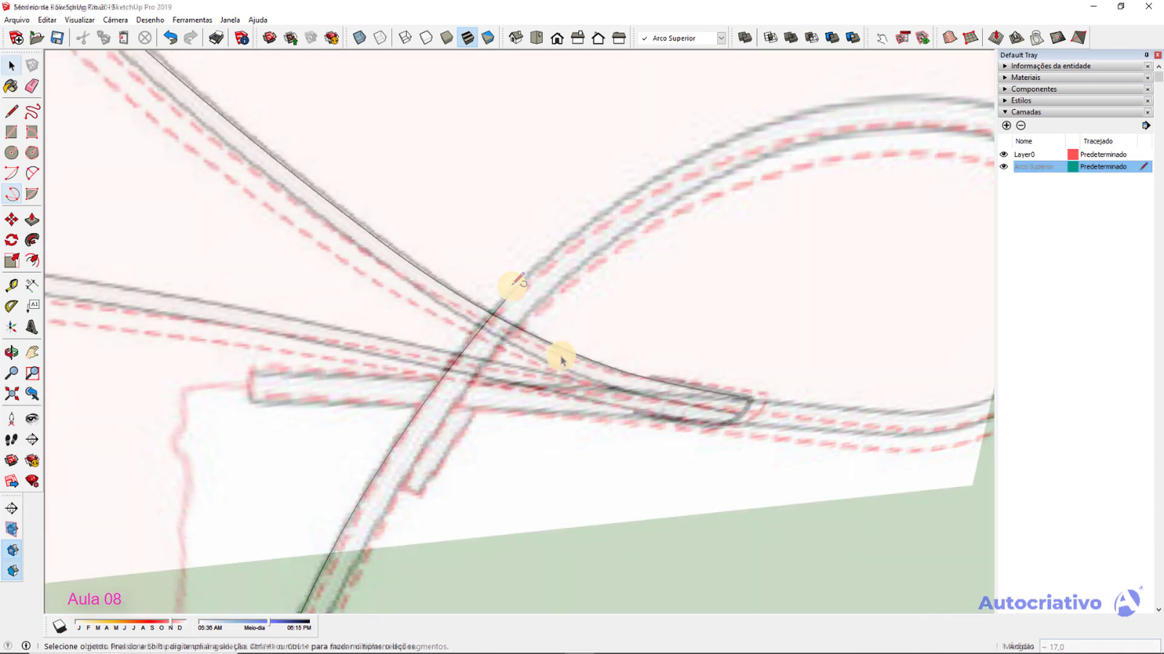
pyautogui.scroll(3, 619, 386)
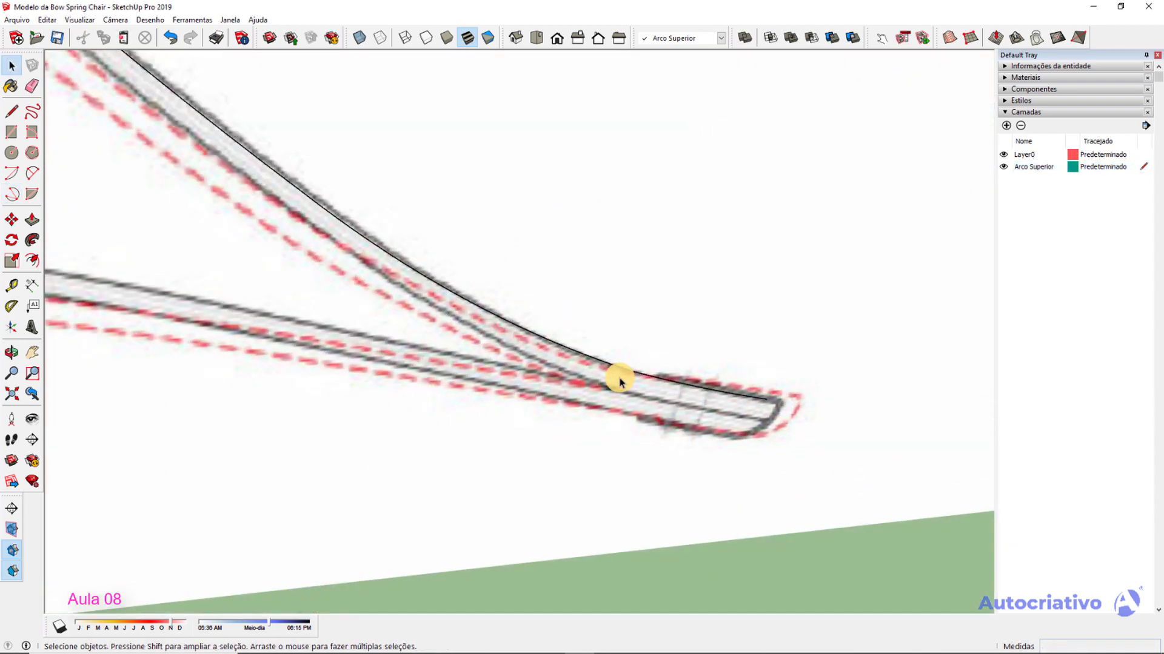
# Select all the arcs along the upper bow's outer edge from front foot to rear tip and try offsetting them about 0,02 m inward.
pyautogui.scroll(-6, 764, 404)
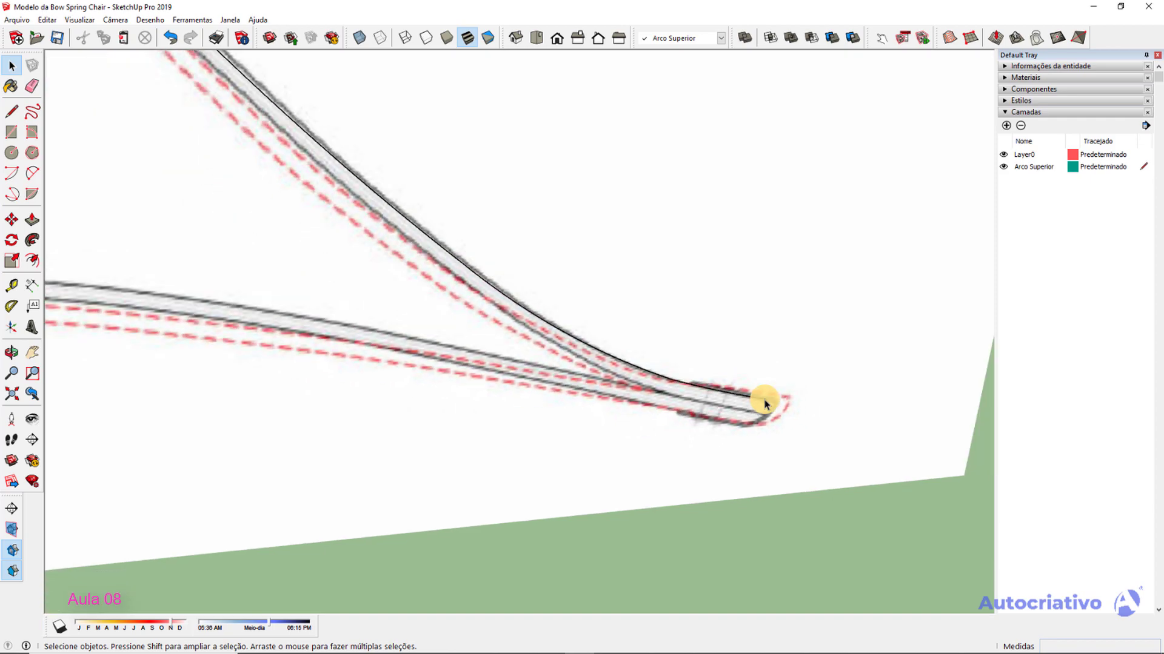
pyautogui.scroll(4, 432, 313)
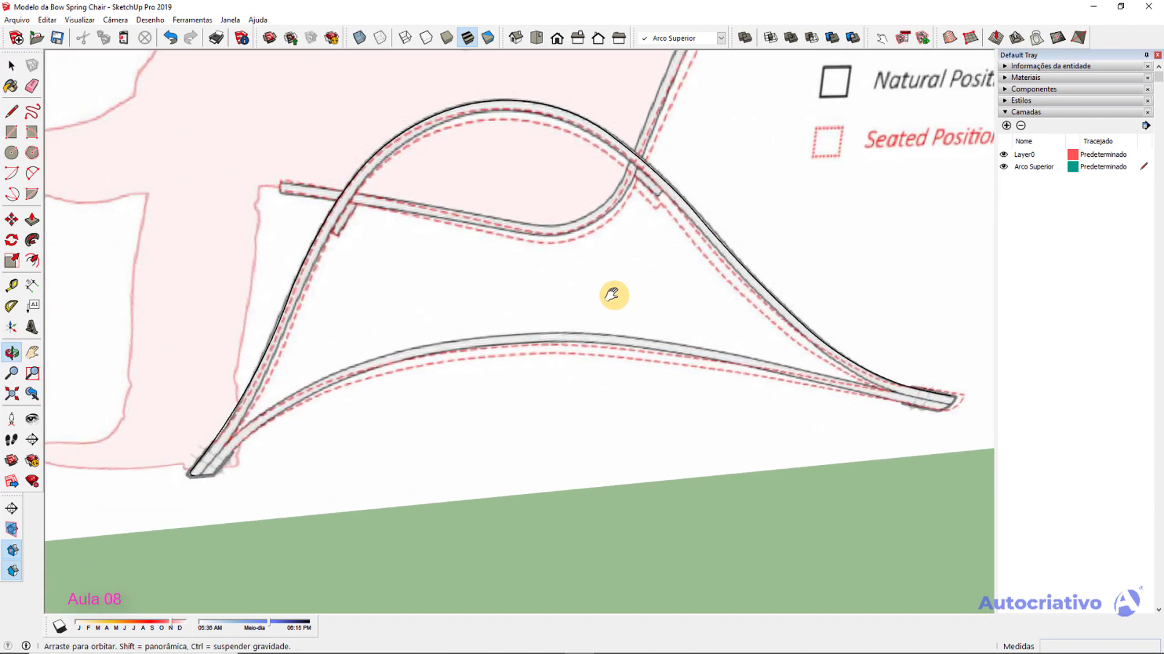
pyautogui.scroll(3, 325, 394)
pyautogui.scroll(1, 297, 418)
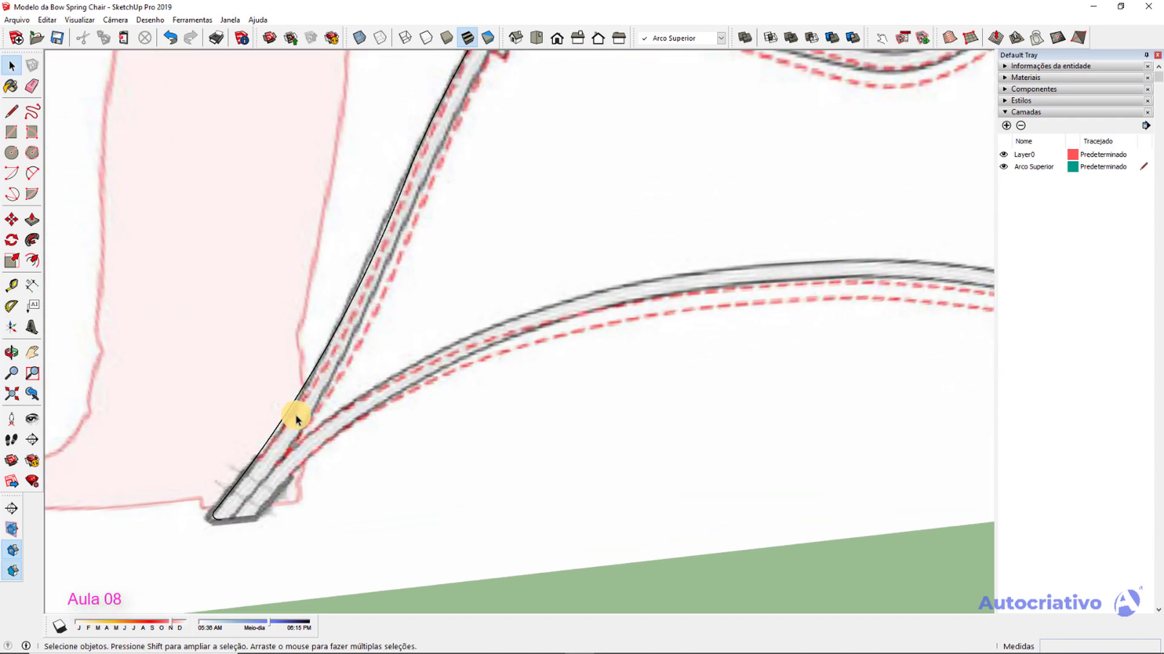
pyautogui.scroll(-2, 277, 434)
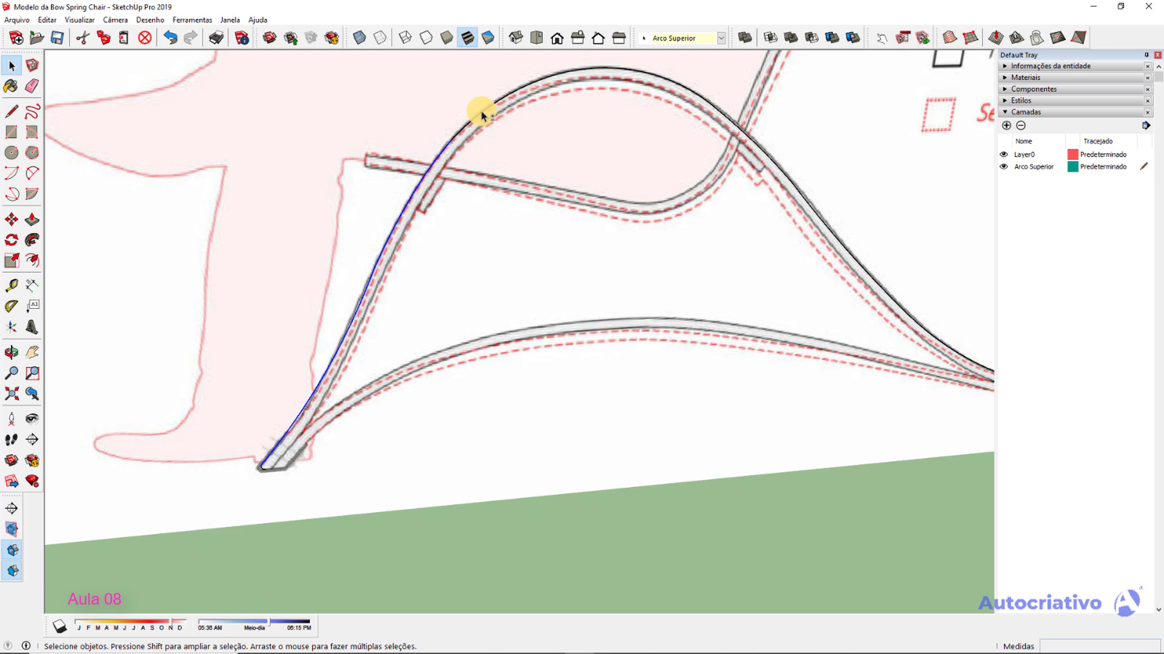
pyautogui.keyDown('ctrl'); pyautogui.click(515, 92); pyautogui.keyUp('ctrl')
pyautogui.keyDown('ctrl'); pyautogui.click(579, 78); pyautogui.keyUp('ctrl')
pyautogui.keyDown('ctrl'); pyautogui.click(631, 79); pyautogui.keyUp('ctrl')
pyautogui.keyDown('shift'); pyautogui.moveTo(737, 137); pyautogui.dragTo(627, 128, button='middle'); pyautogui.keyUp('shift')
pyautogui.keyDown('ctrl'); pyautogui.click(627, 125); pyautogui.keyUp('ctrl')
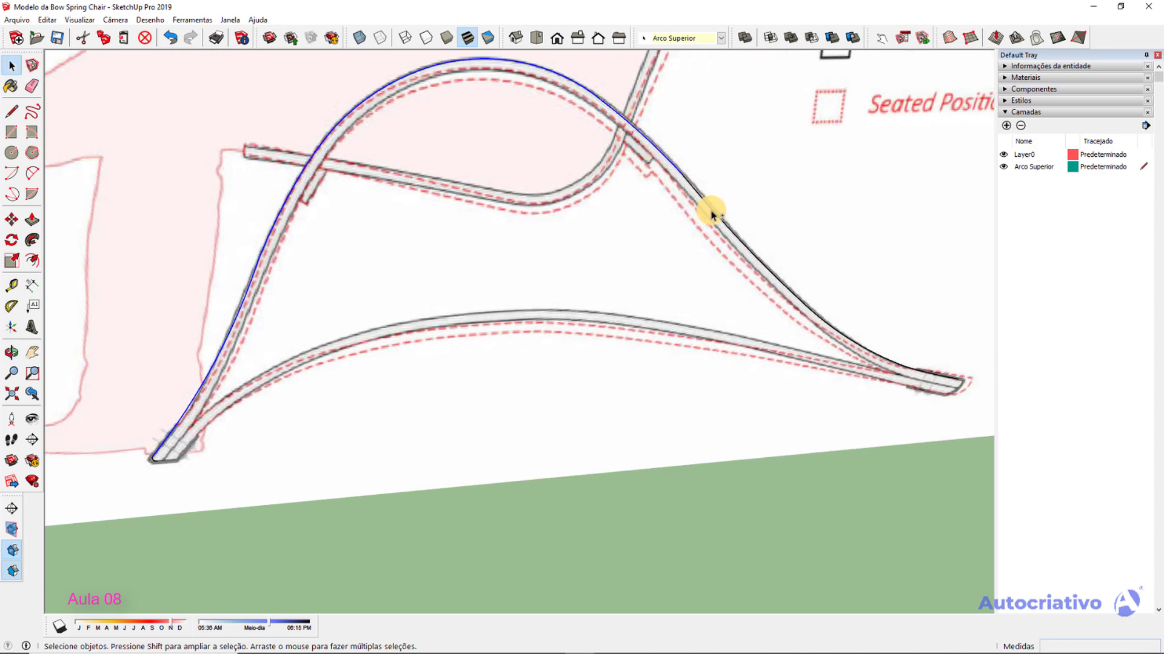
pyautogui.keyDown('ctrl'); pyautogui.click(712, 213); pyautogui.keyUp('ctrl')
pyautogui.keyDown('ctrl'); pyautogui.click(754, 258); pyautogui.keyUp('ctrl')
pyautogui.keyDown('ctrl'); pyautogui.click(816, 315); pyautogui.keyUp('ctrl')
pyautogui.keyDown('ctrl'); pyautogui.click(861, 345); pyautogui.keyUp('ctrl')
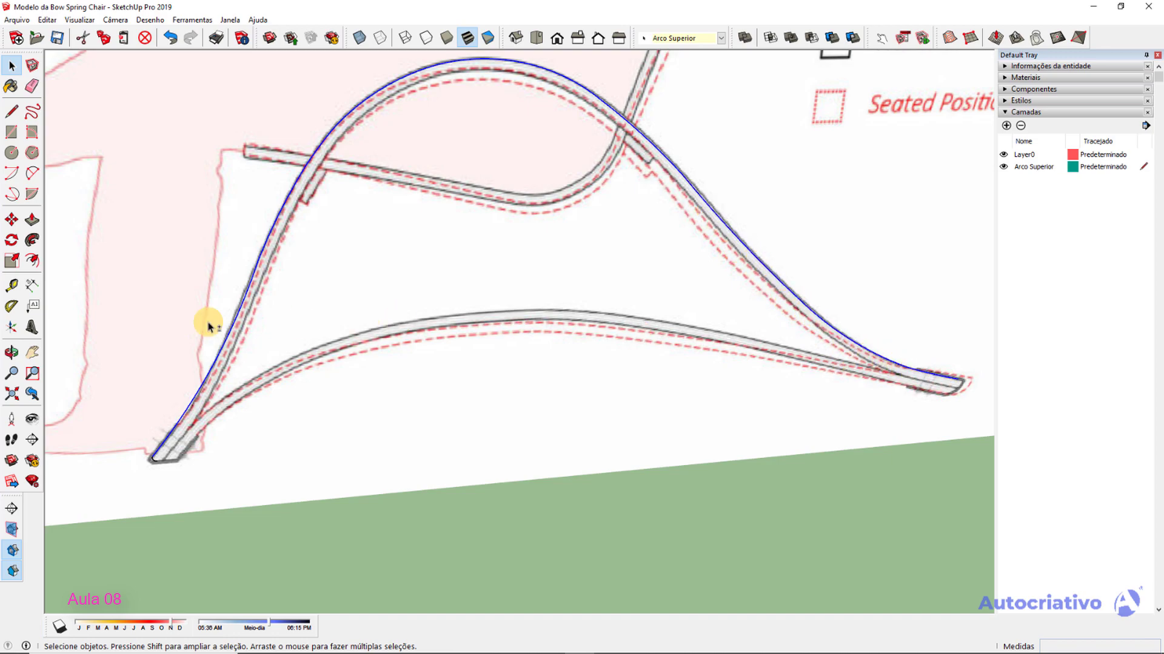
pyautogui.click(32, 261)
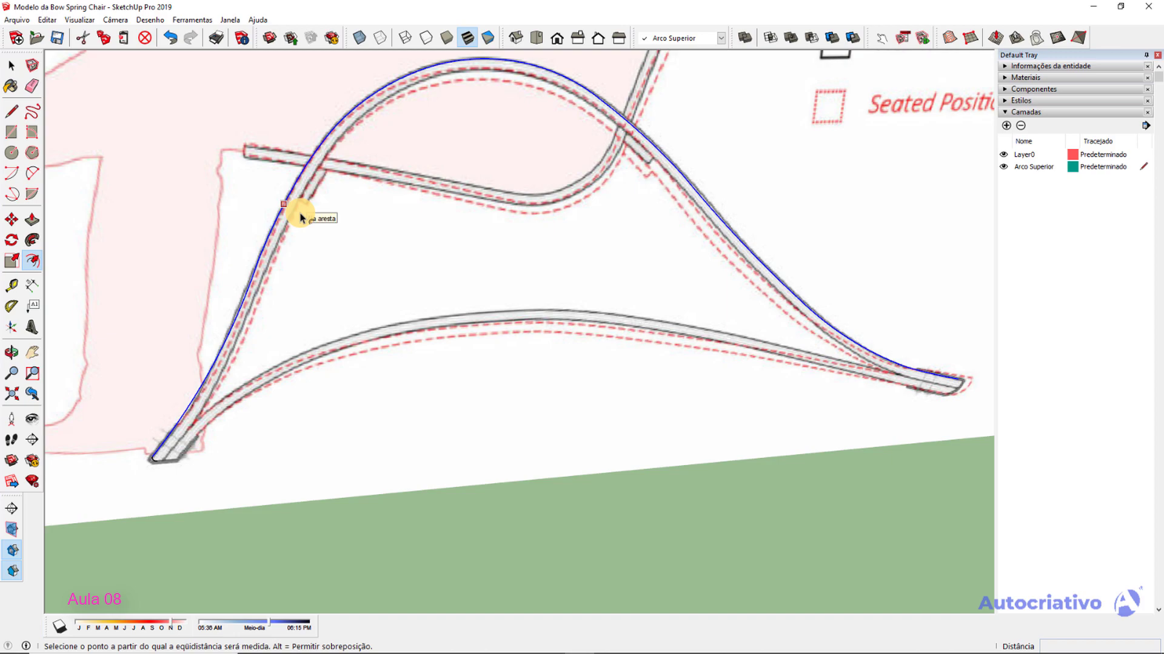
pyautogui.click(301, 218)
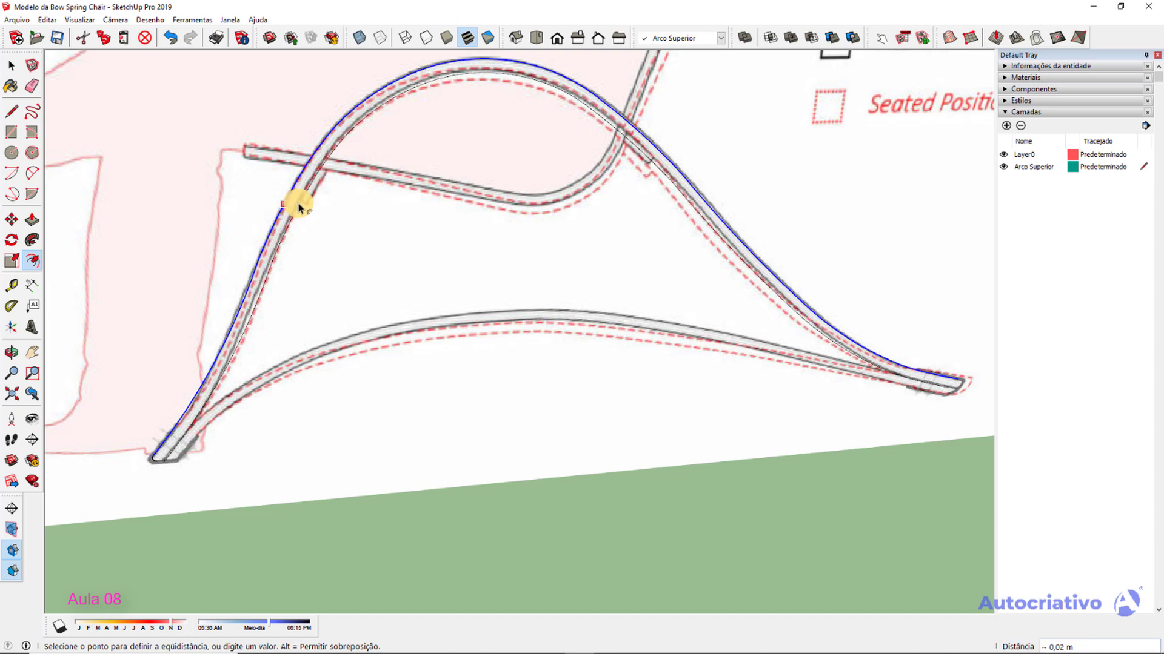
pyautogui.click(297, 206)
pyautogui.press('space')
pyautogui.click(521, 537)
# Try to draw a 3 cm line perpendicular to the outline, across the lower front leg above the foot.
pyautogui.scroll(2, 273, 340)
pyautogui.scroll(1, 273, 340)
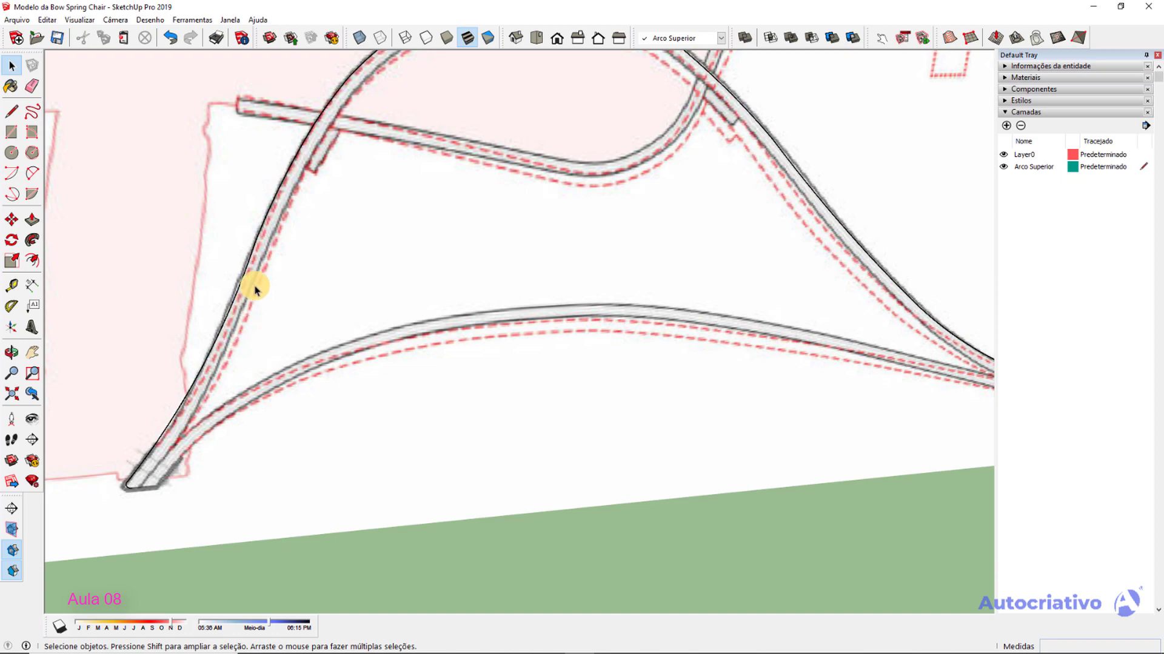
pyautogui.scroll(3, 303, 278)
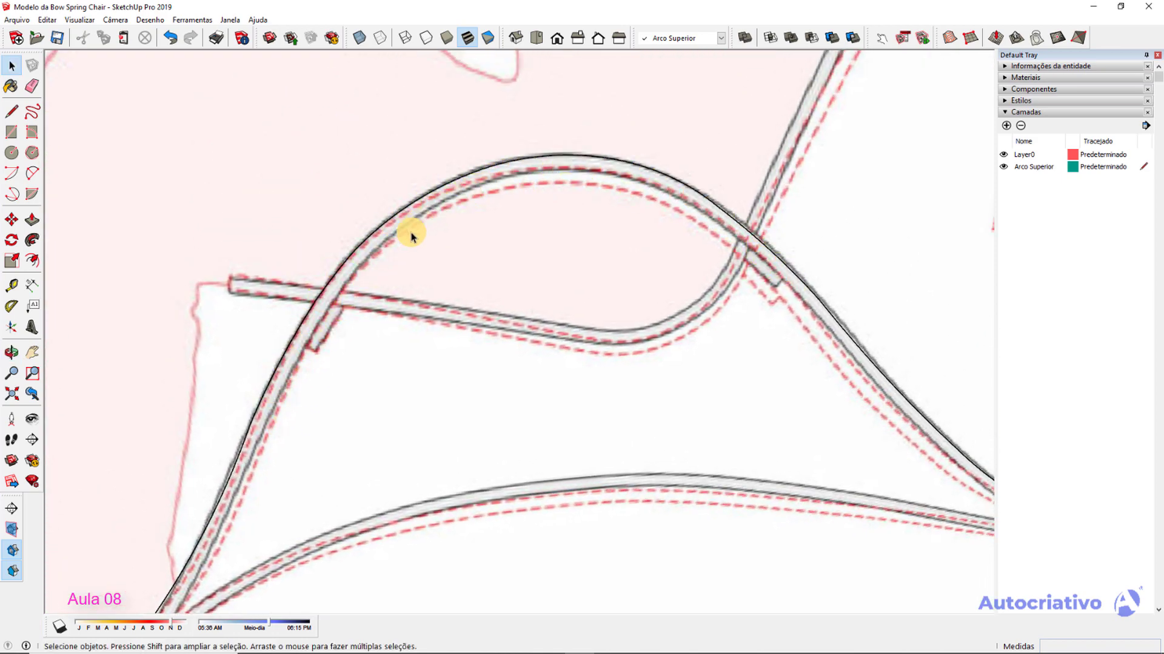
pyautogui.scroll(-5, 468, 330)
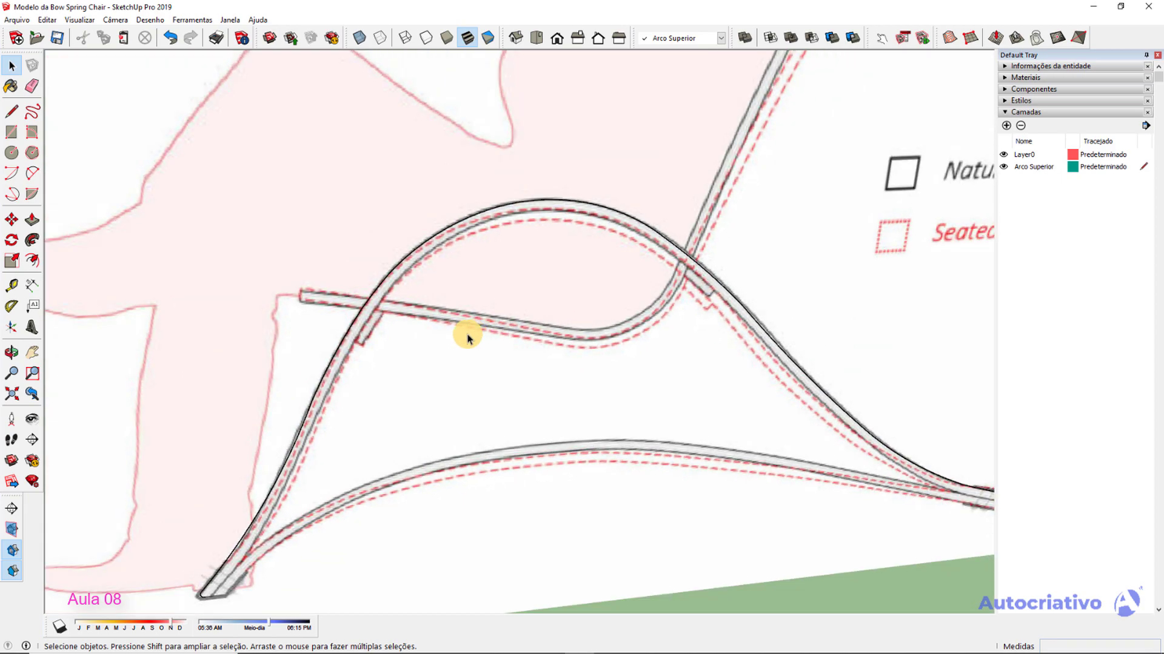
pyautogui.scroll(3, 502, 294)
pyautogui.scroll(2, 437, 345)
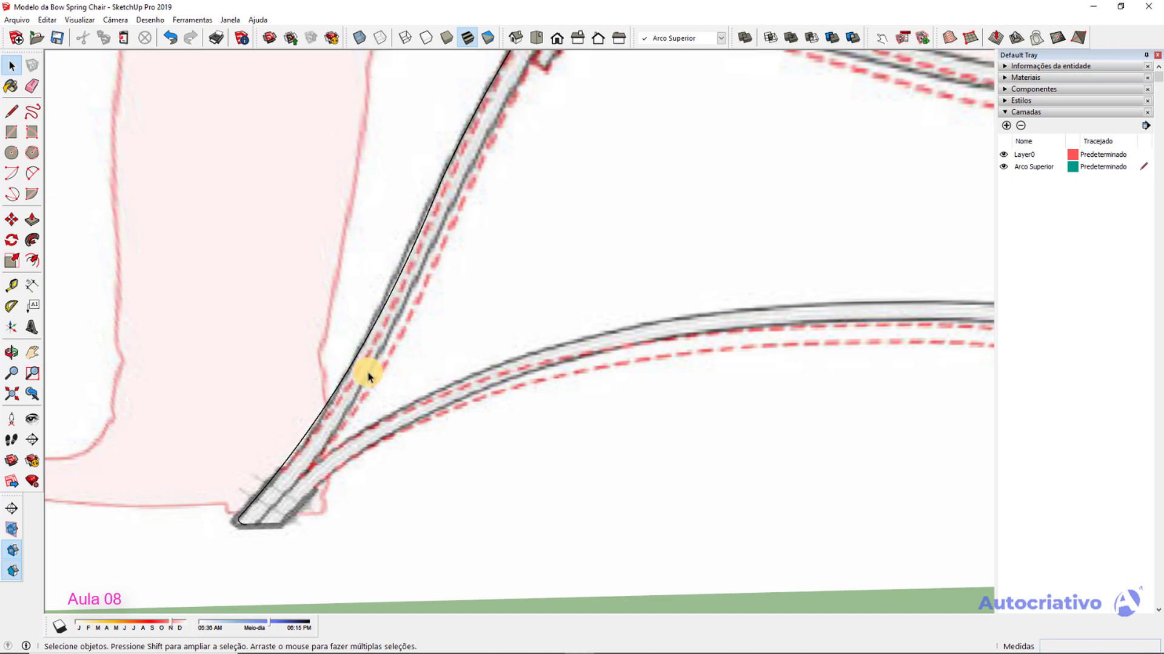
pyautogui.press('l')
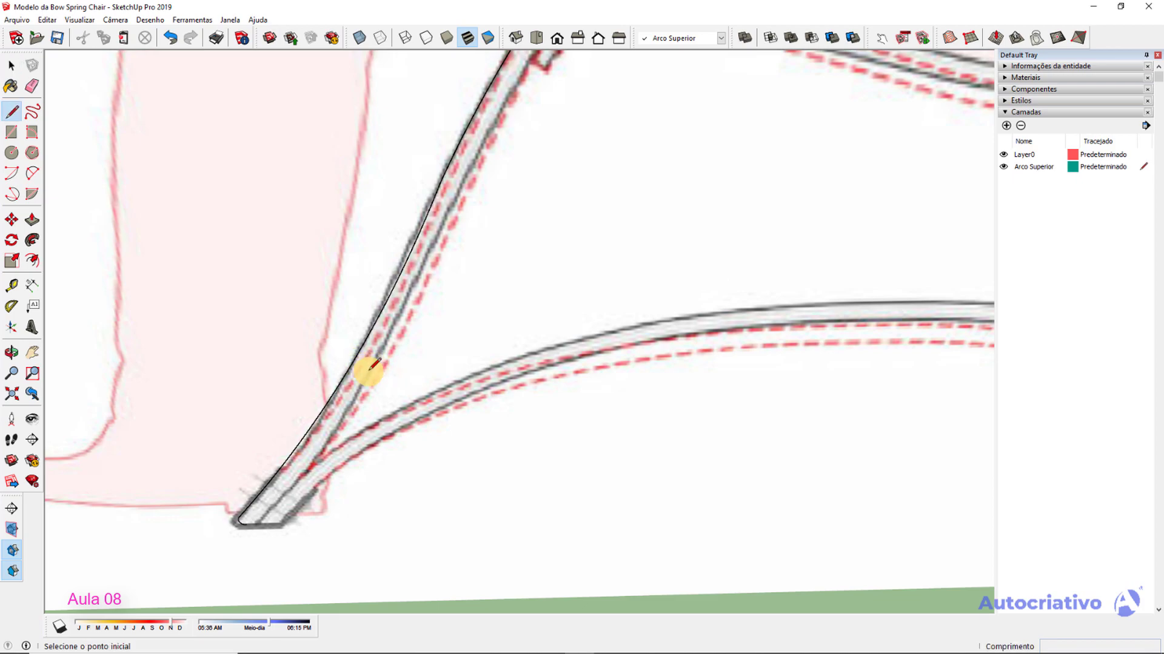
pyautogui.scroll(3, 368, 374)
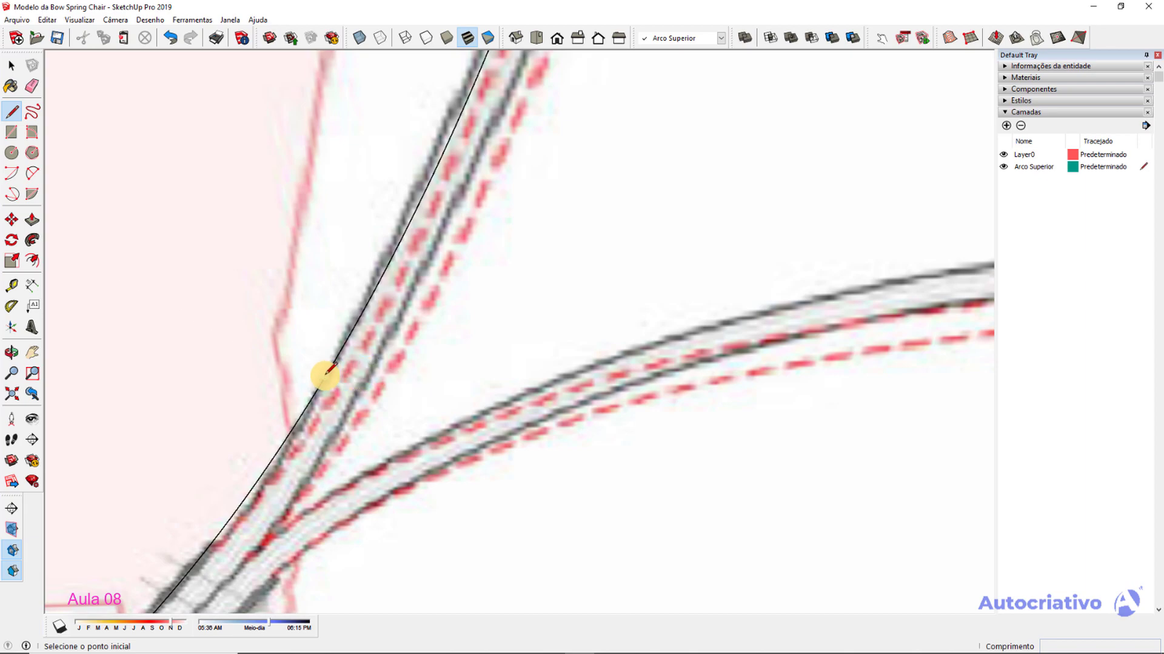
pyautogui.scroll(2, 327, 370)
pyautogui.scroll(-4, 332, 372)
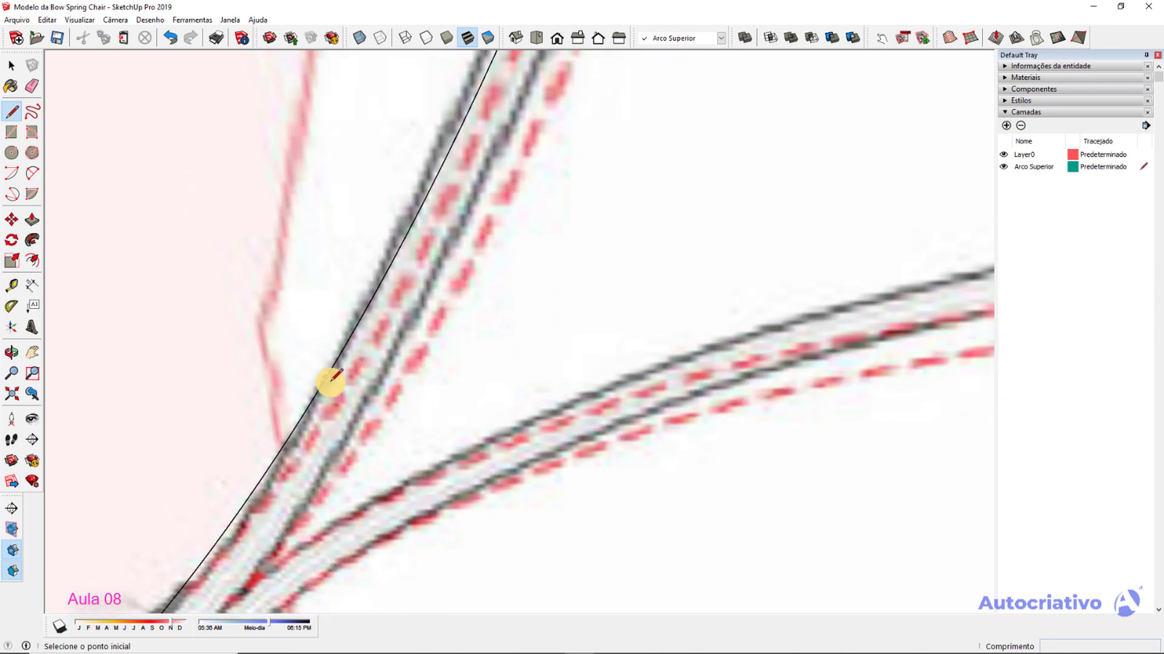
pyautogui.scroll(4, 407, 315)
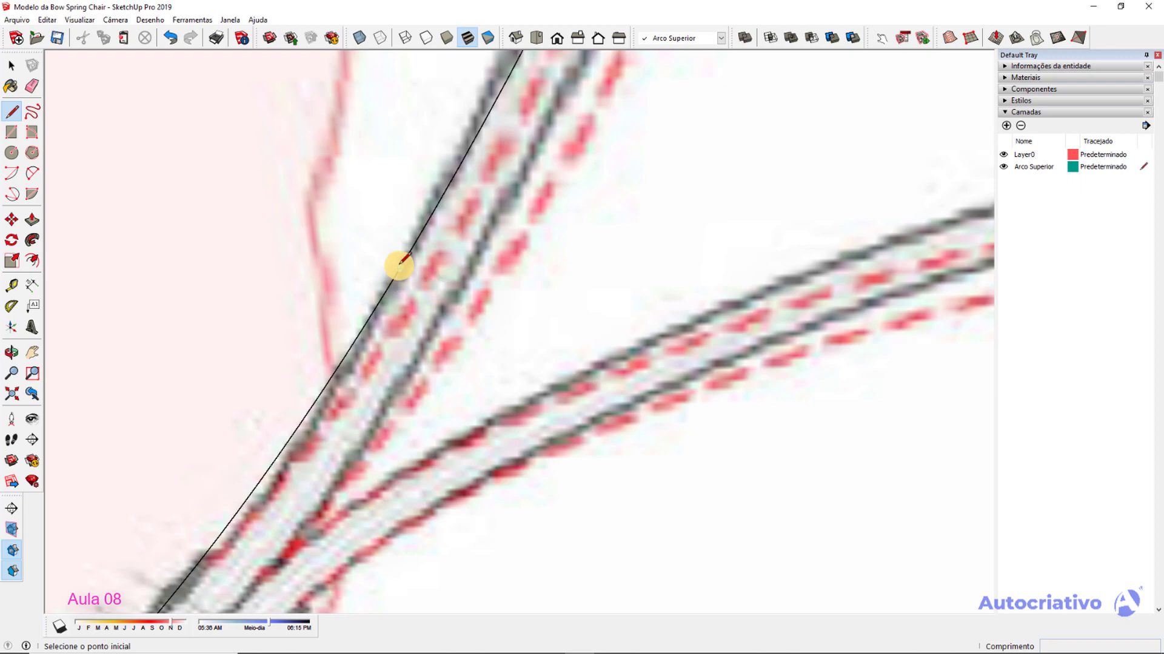
pyautogui.click(401, 265)
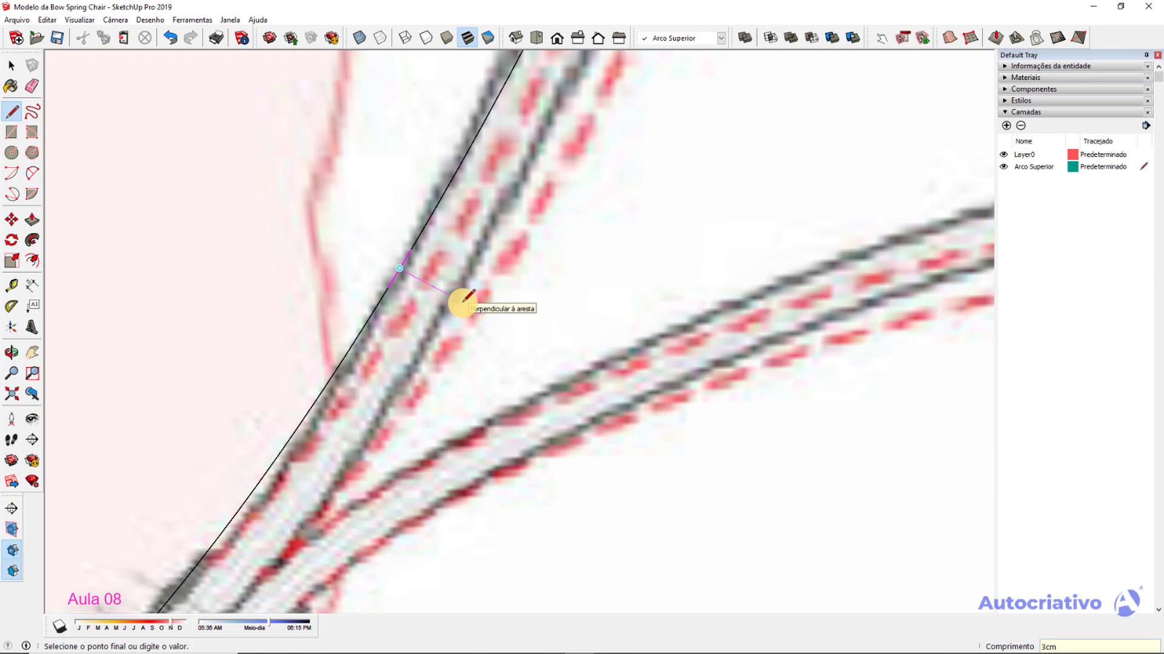
pyautogui.press('space')
pyautogui.scroll(-2, 467, 306)
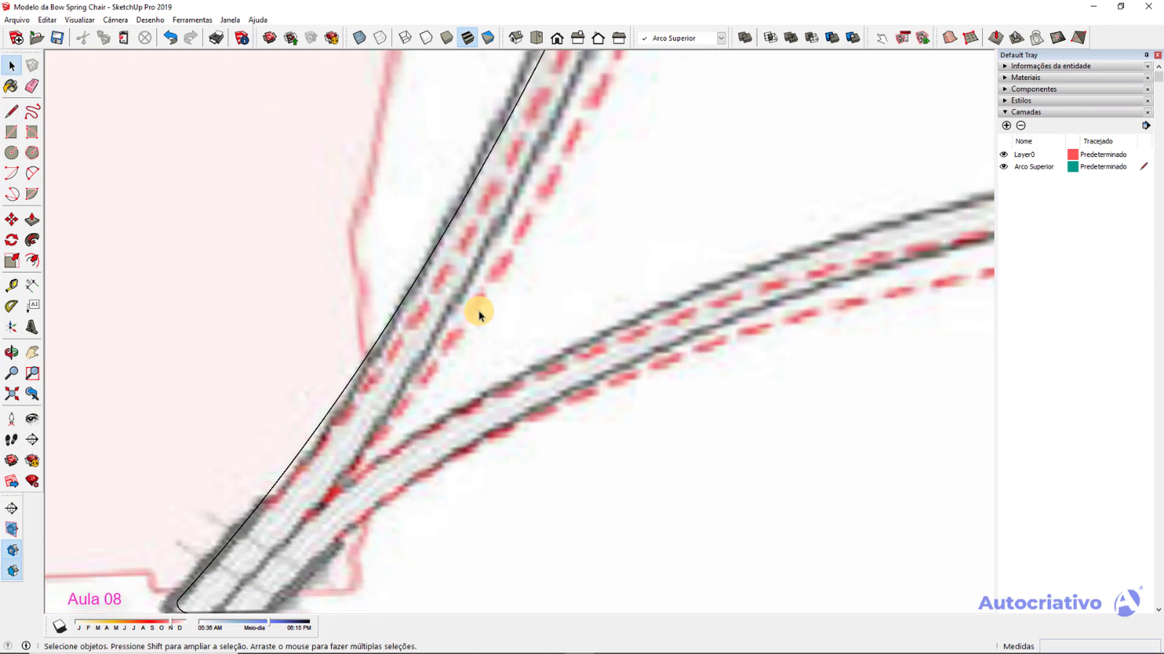
# Draw a 0,02 m line perpendicular to the outline, inward across the lower front leg above the fork.
pyautogui.press('l')
pyautogui.scroll(2, 464, 303)
pyautogui.click(381, 274)
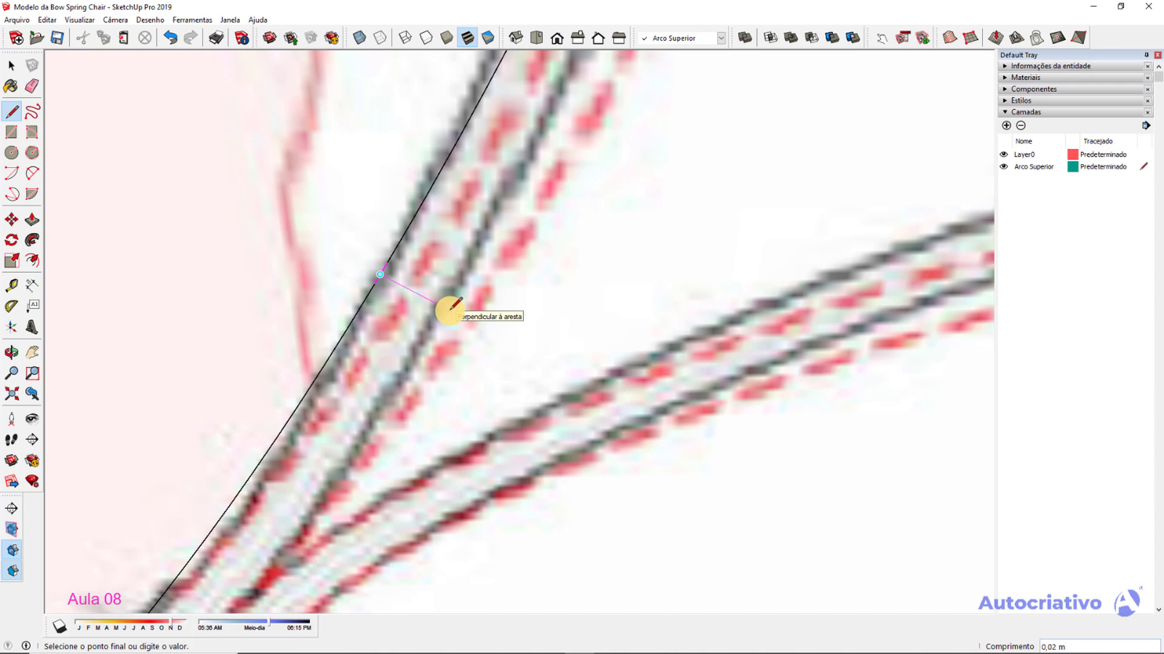
pyautogui.press('Return')
pyautogui.press('space')
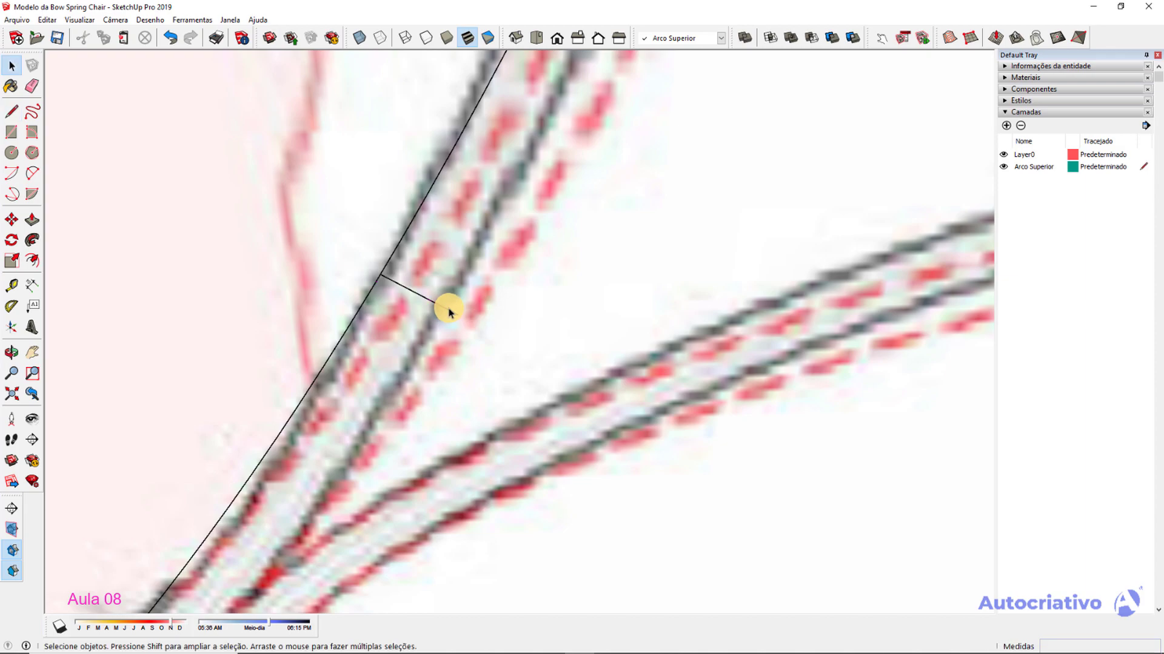
# Draw a second perpendicular line, 2 cm long, inward from the outline farther up the front leg.
pyautogui.scroll(-3, 457, 283)
pyautogui.keyDown('shift'); pyautogui.moveTo(534, 215); pyautogui.dragTo(456, 321, button='middle'); pyautogui.keyUp('shift')
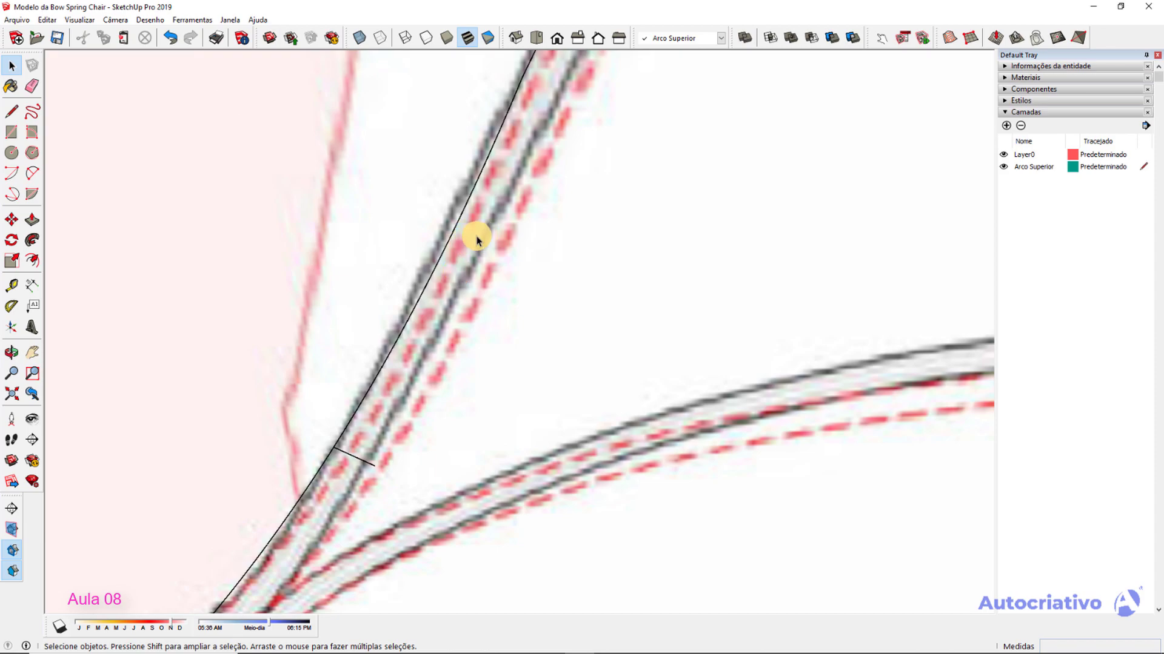
pyautogui.press('l')
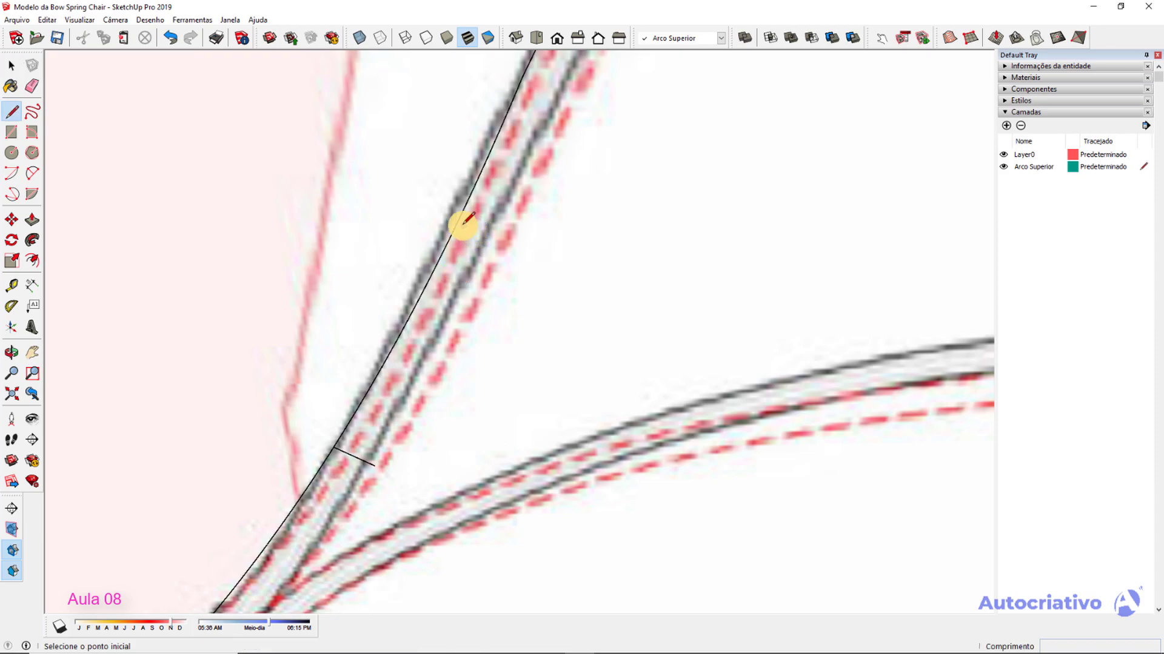
pyautogui.click(460, 223)
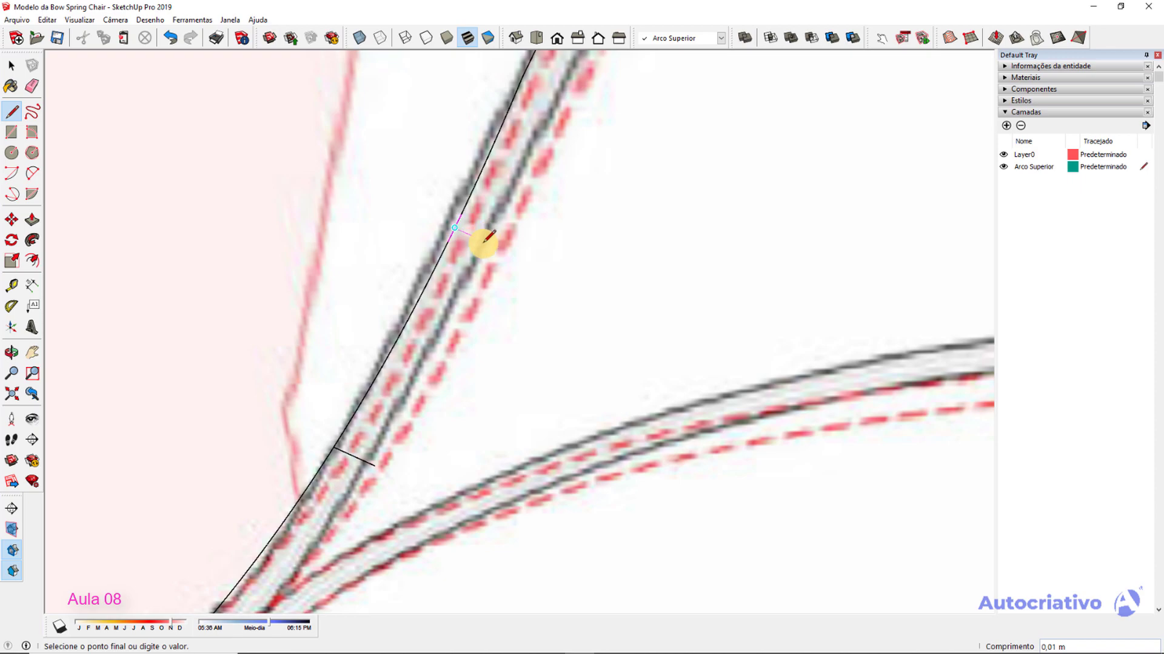
pyautogui.scroll(1, 484, 242)
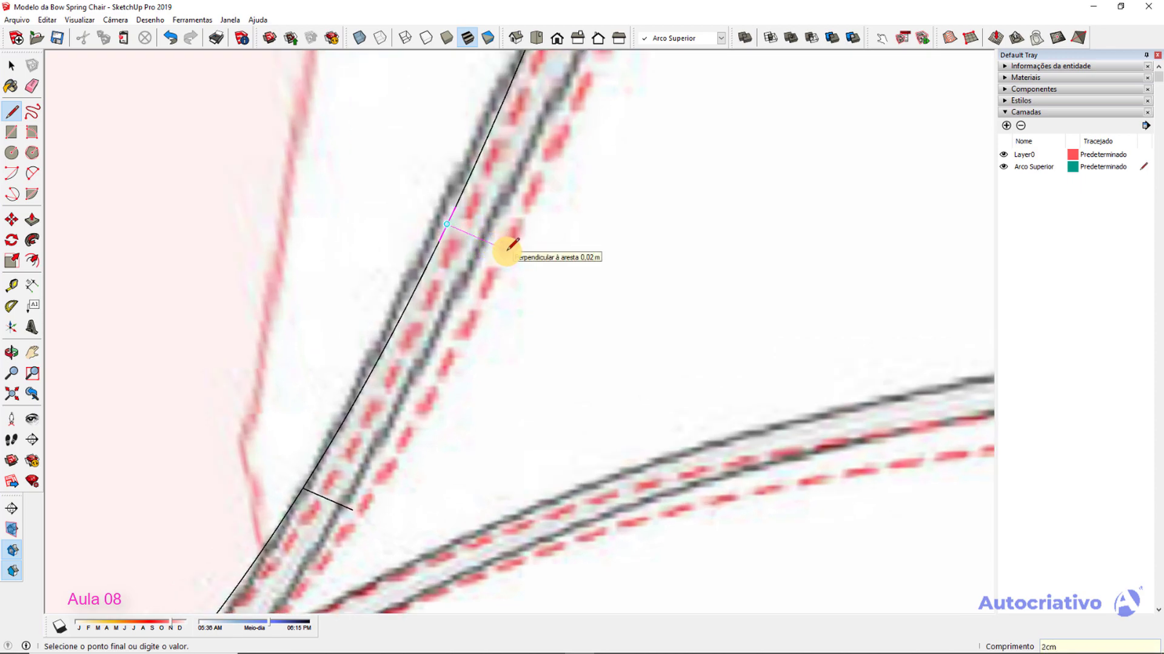
pyautogui.press('Return')
pyautogui.press('space')
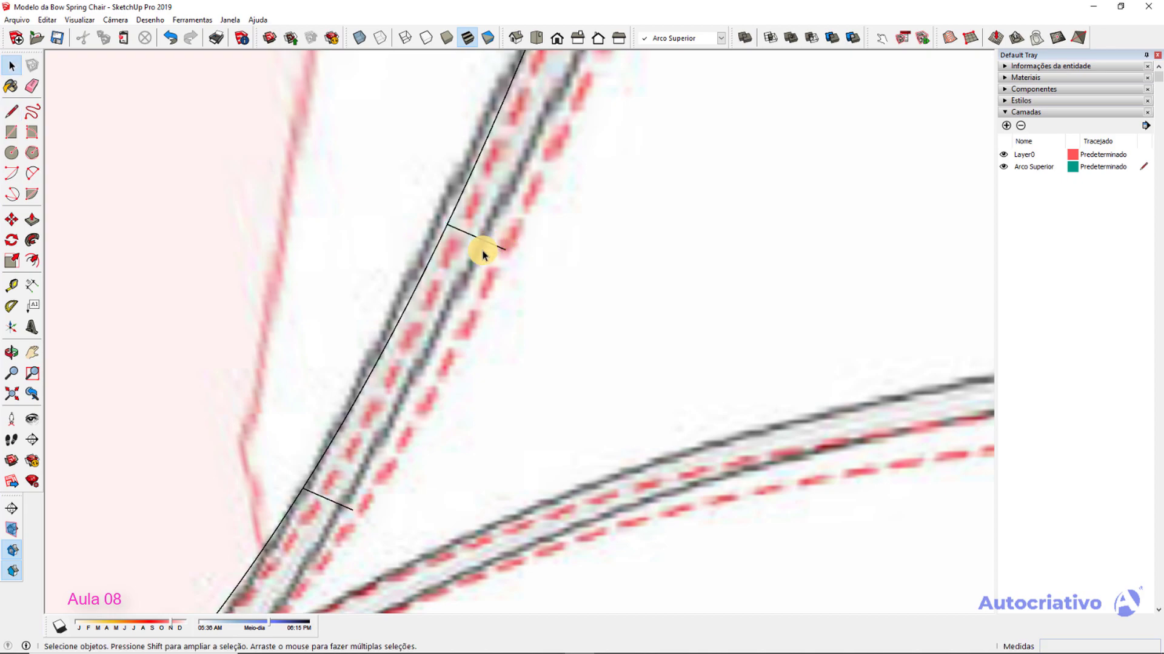
# Draw a third crosswise line inward from the outline just above the front foot, below the first two thickness lines.
pyautogui.scroll(-5, 389, 465)
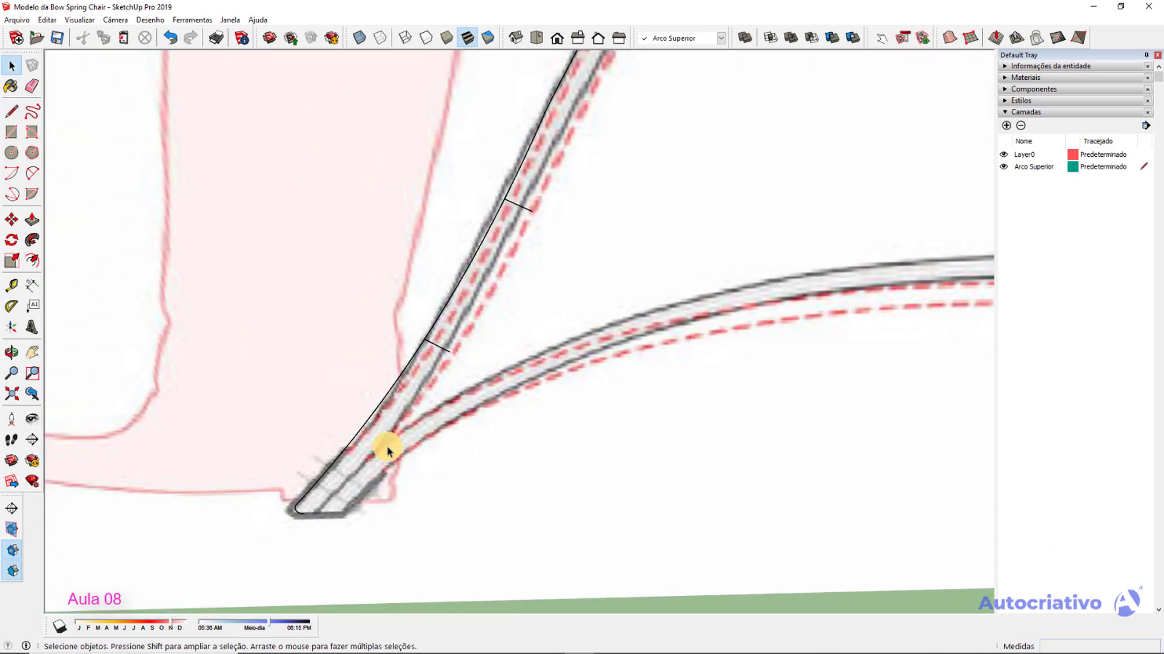
pyautogui.scroll(1, 374, 452)
pyautogui.press('l')
pyautogui.scroll(1, 362, 459)
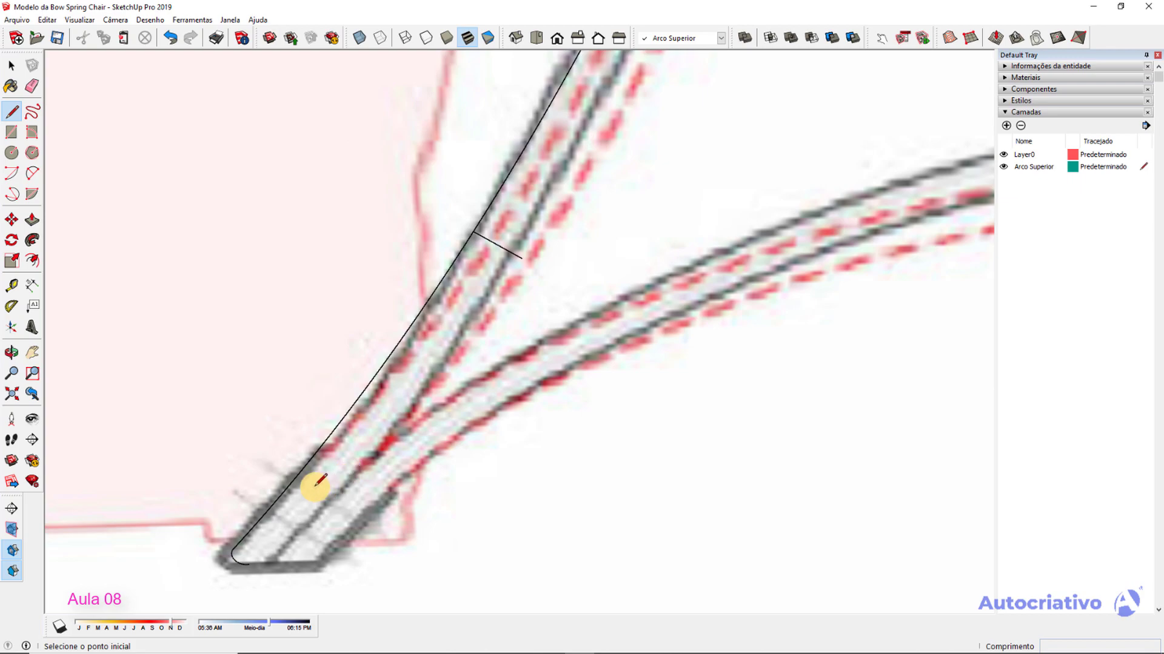
pyautogui.click(298, 490)
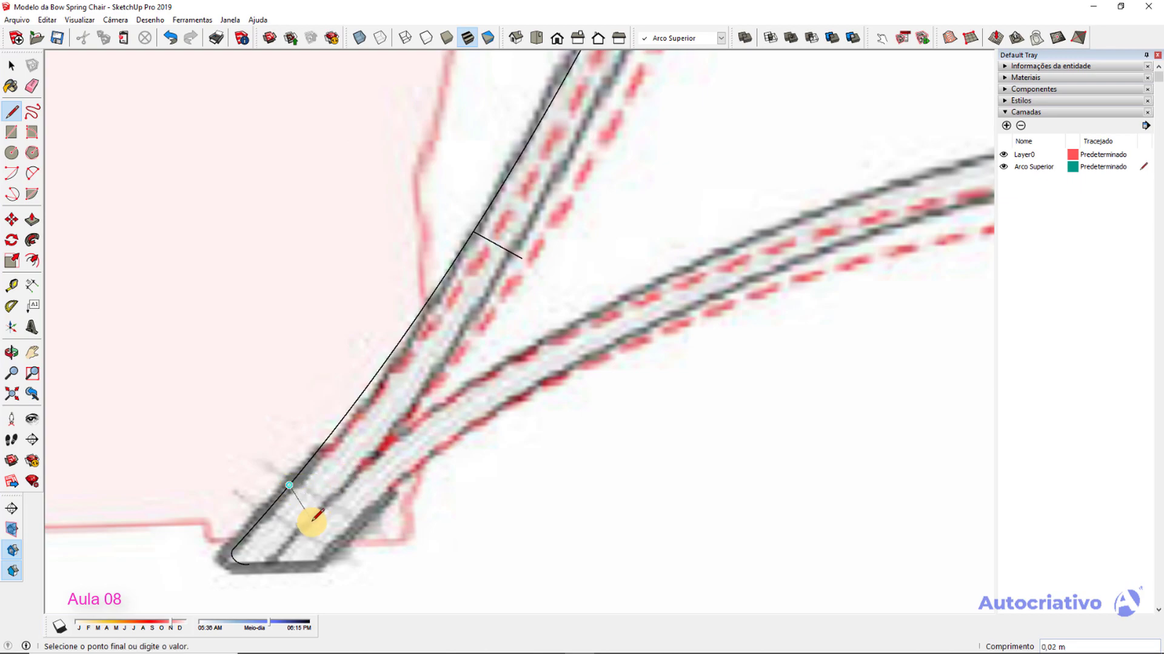
pyautogui.scroll(1, 287, 487)
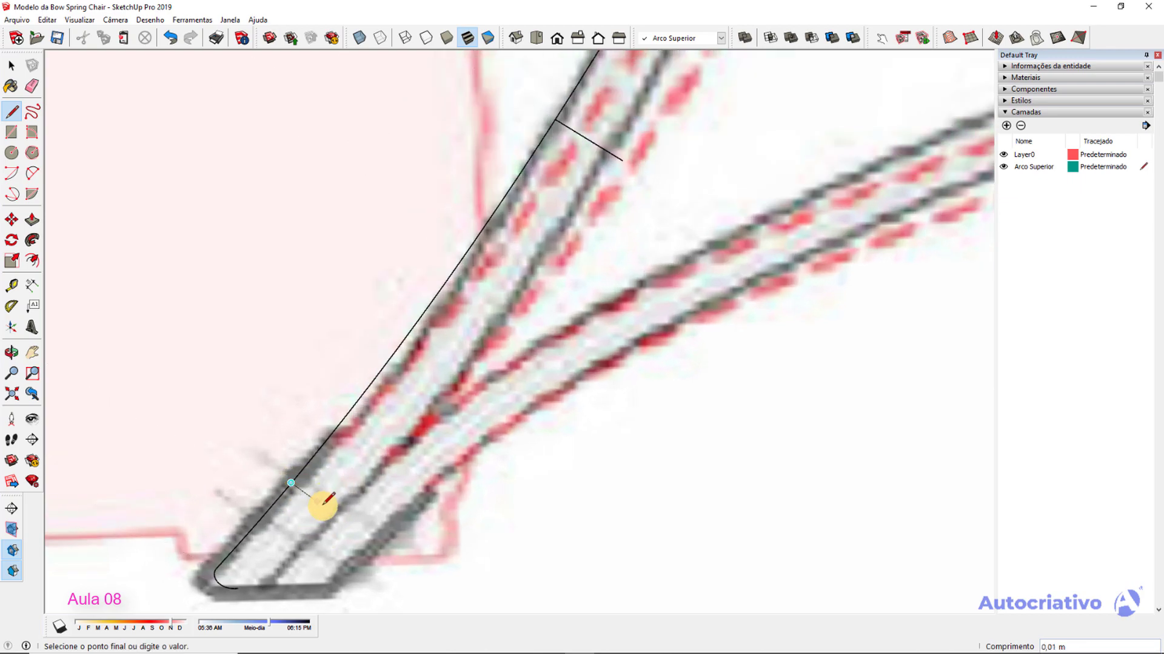
pyautogui.press('Escape')
pyautogui.click(312, 455)
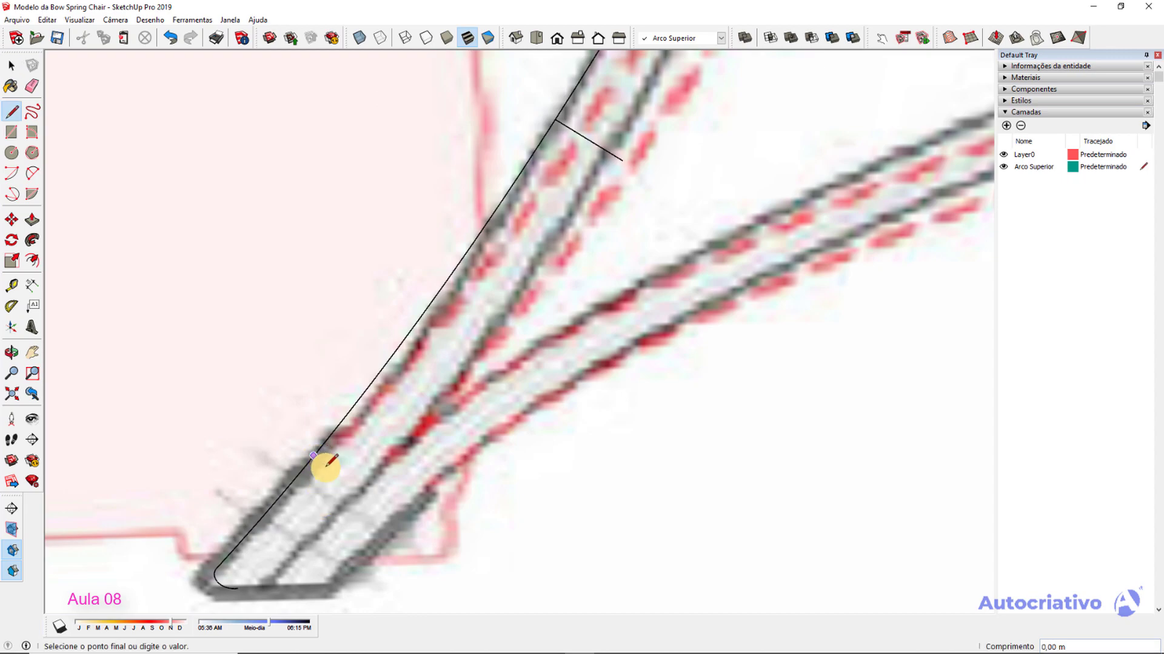
pyautogui.click(362, 488)
pyautogui.scroll(-4, 363, 485)
pyautogui.press('space')
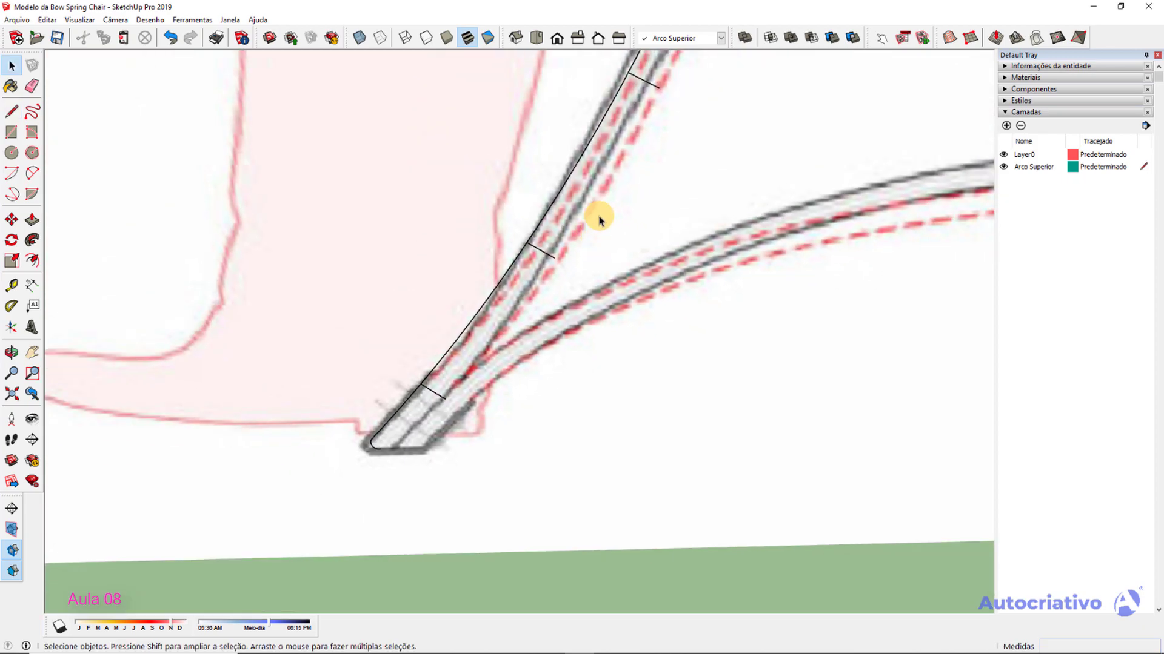
# Draw a 3-point arc through the inner ends of the three thickness lines, from the foot up the front leg.
pyautogui.click(12, 194)
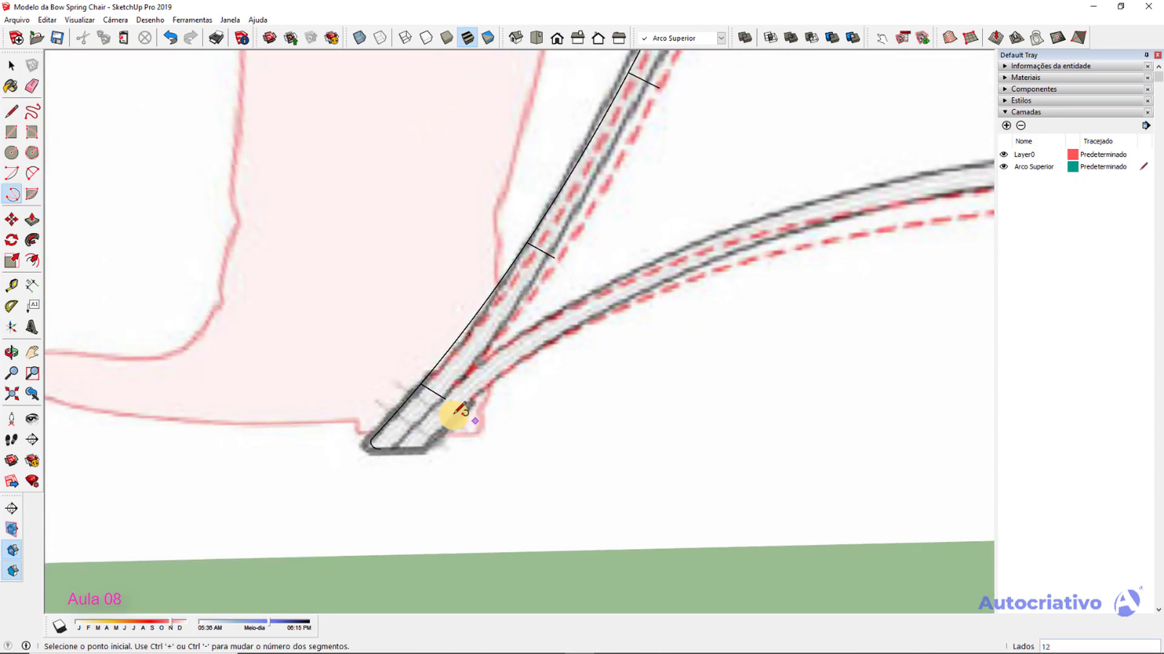
pyautogui.click(446, 398)
pyautogui.click(555, 258)
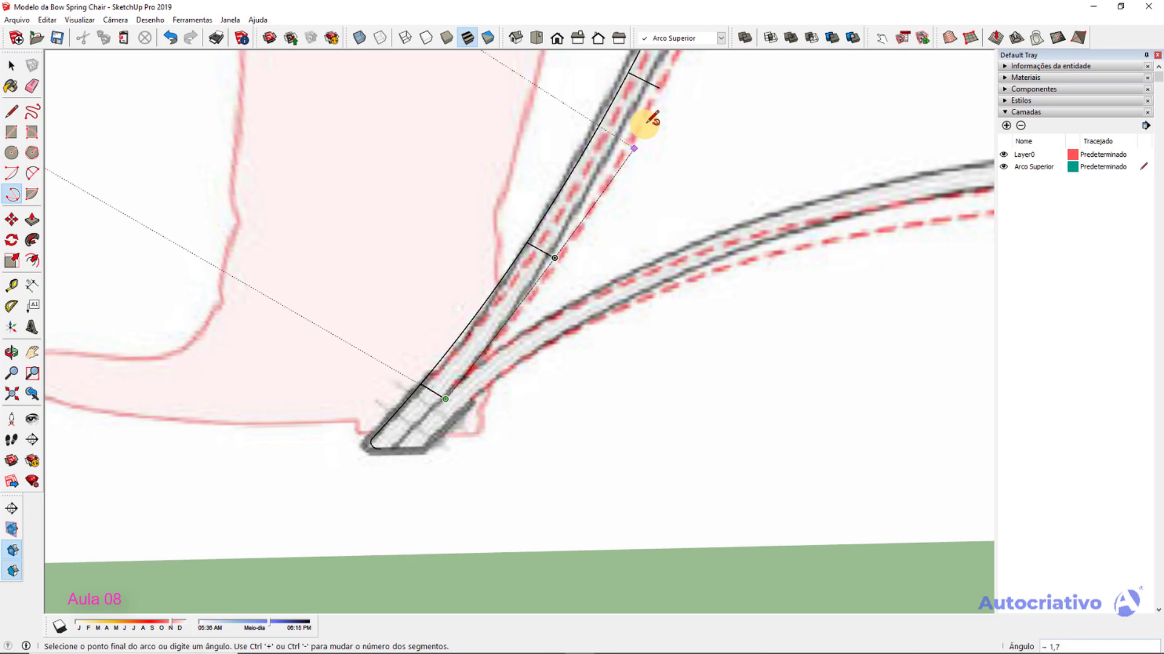
pyautogui.click(662, 87)
pyautogui.press('space')
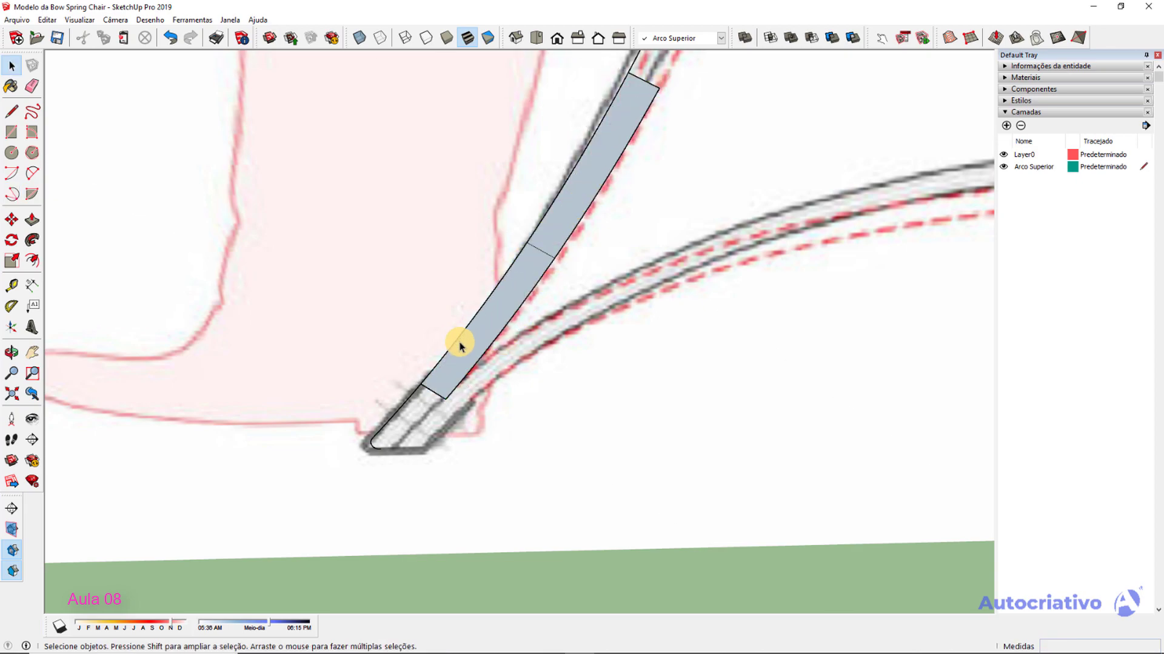
pyautogui.keyDown('shift'); pyautogui.moveTo(601, 145); pyautogui.dragTo(460, 331, button='middle'); pyautogui.keyUp('shift')
pyautogui.scroll(-2, 588, 124)
pyautogui.keyDown('shift'); pyautogui.moveTo(586, 205); pyautogui.dragTo(445, 364, button='middle'); pyautogui.keyUp('shift')
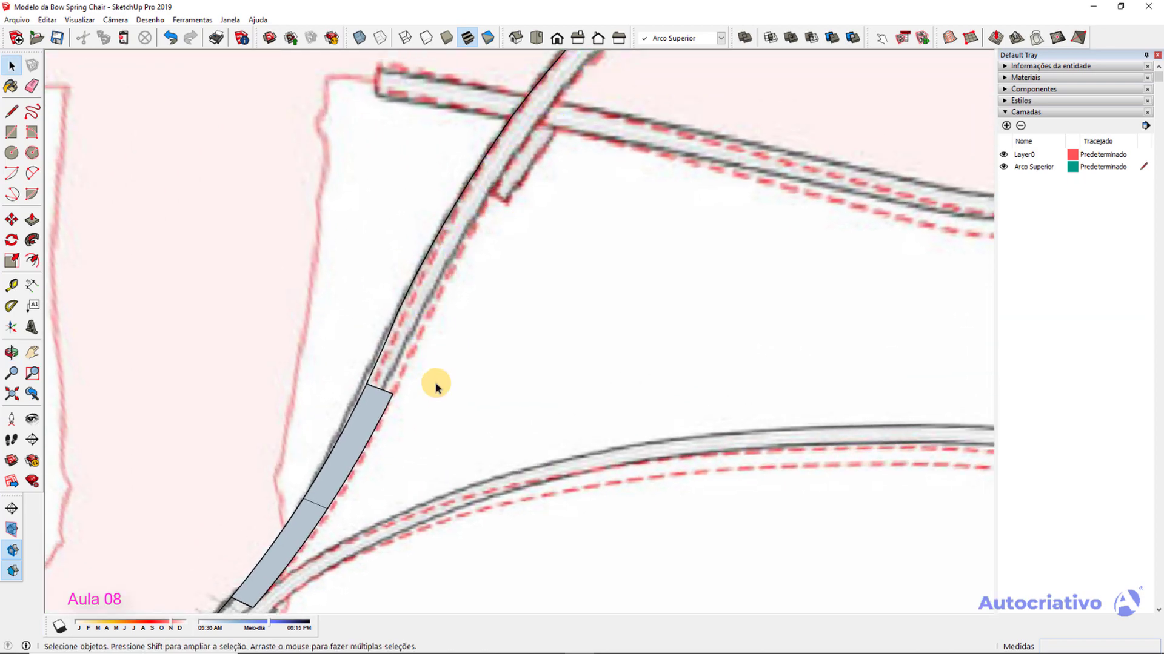
# Erase the line dividing the front leg strip over the drawing and delete the merged face.
pyautogui.keyDown('shift'); pyautogui.moveTo(388, 478); pyautogui.dragTo(537, 319, button='middle'); pyautogui.keyUp('shift')
pyautogui.scroll(4, 462, 358)
pyautogui.press('e')
pyautogui.click(454, 329)
pyautogui.press('space')
pyautogui.click(419, 367)
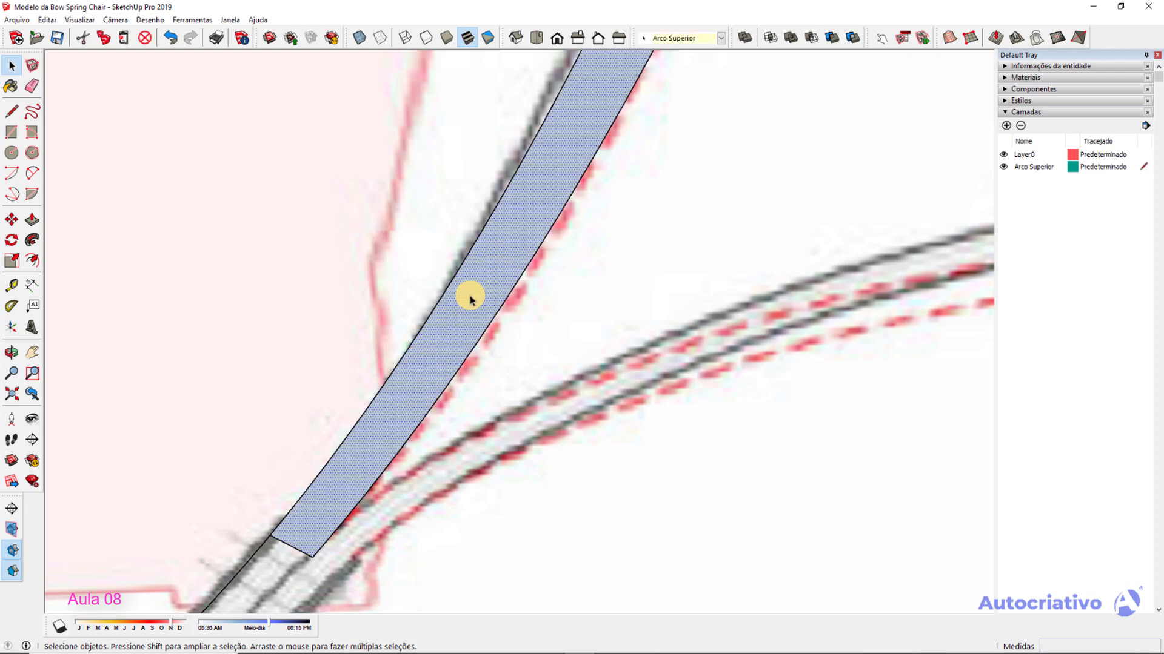
pyautogui.scroll(-4, 470, 294)
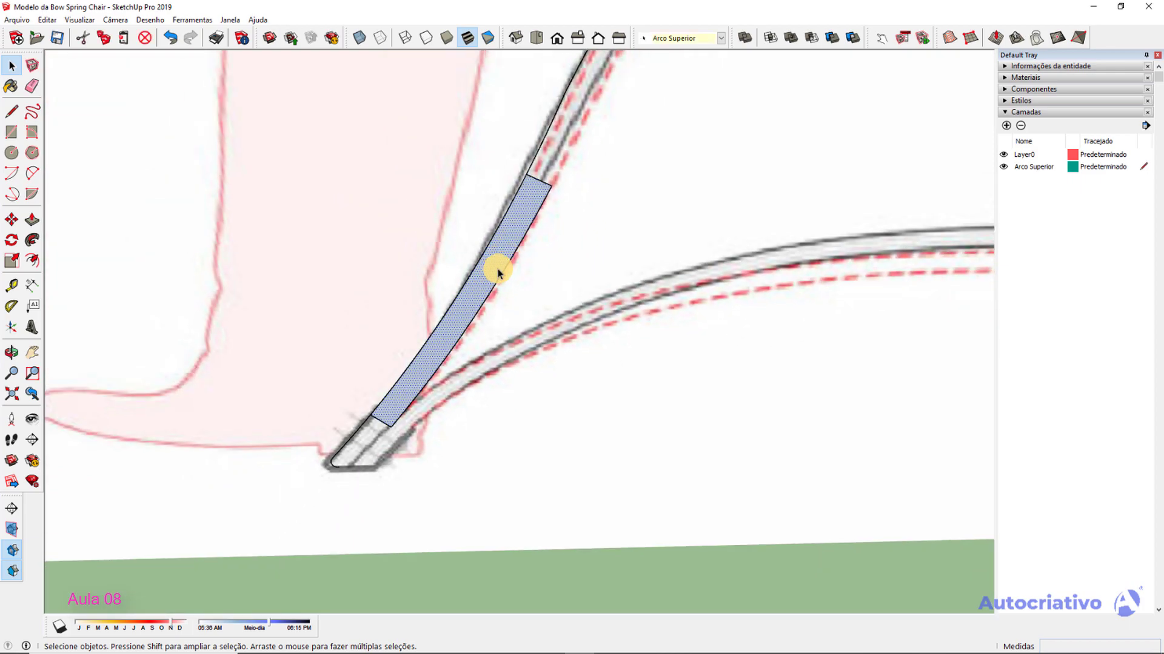
pyautogui.scroll(-2, 498, 274)
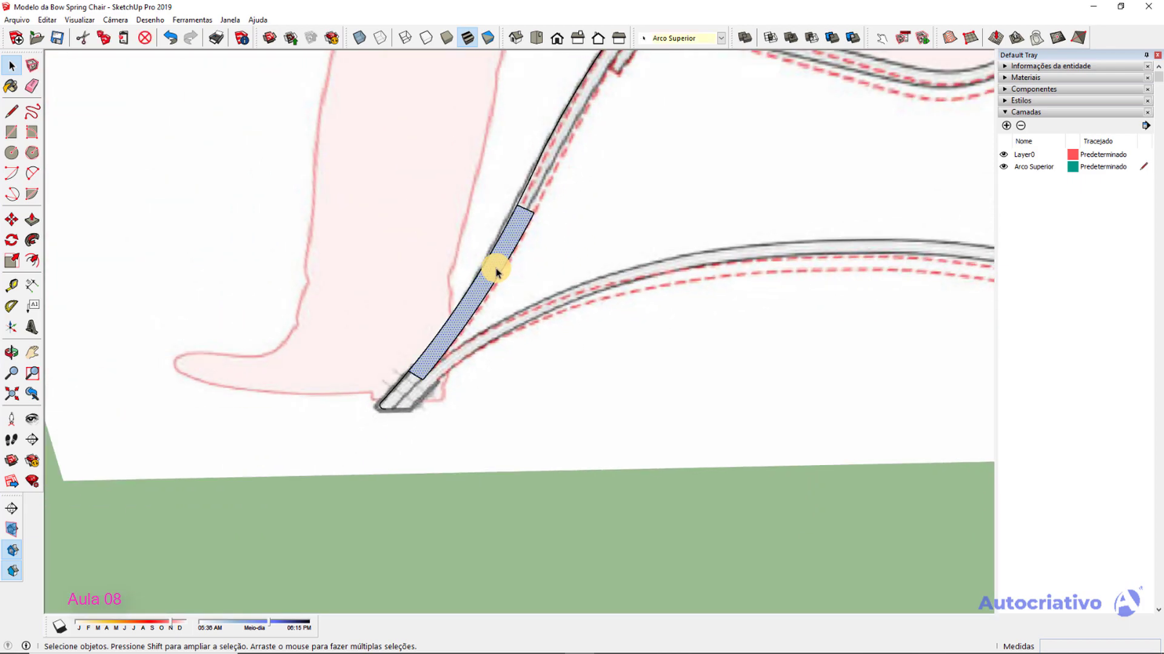
pyautogui.press('Delete')
# Make the complete bow profile that stands away from the reference drawing into a group.
pyautogui.scroll(-8, 496, 273)
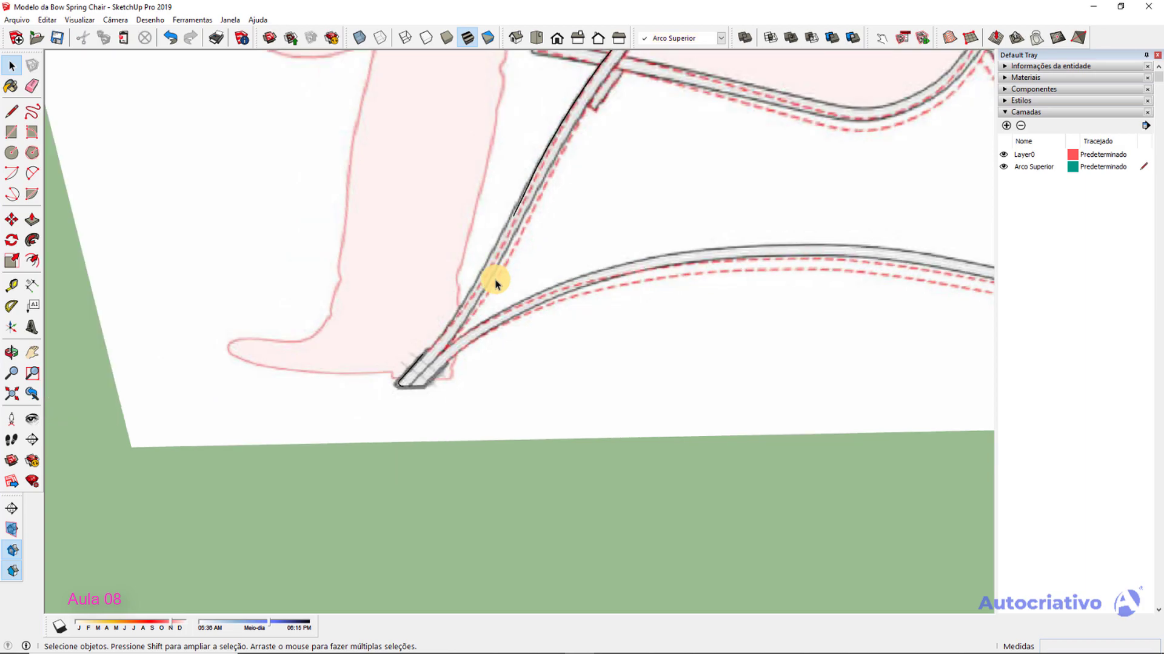
pyautogui.keyDown('shift'); pyautogui.moveTo(610, 369); pyautogui.dragTo(145, 394, button='middle'); pyautogui.keyUp('shift')
pyautogui.scroll(-5, 406, 387)
pyautogui.keyDown('shift'); pyautogui.moveTo(638, 401); pyautogui.dragTo(156, 381, button='middle'); pyautogui.keyUp('shift')
pyautogui.scroll(1, 455, 393)
pyautogui.scroll(6, 471, 337)
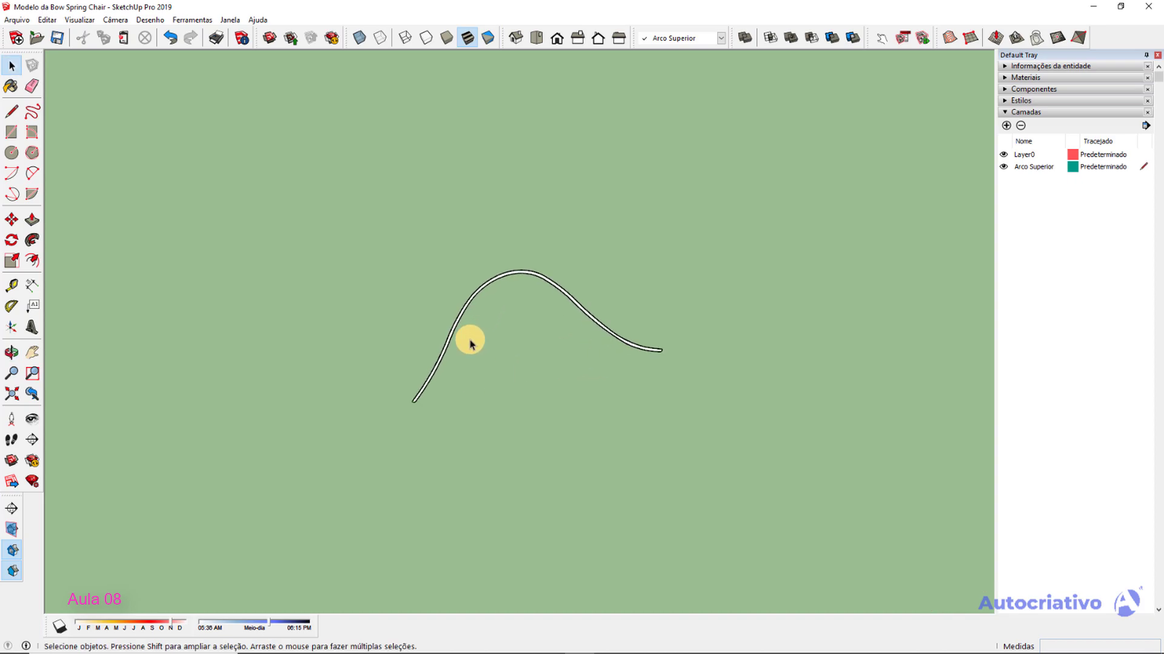
pyautogui.scroll(-2, 457, 340)
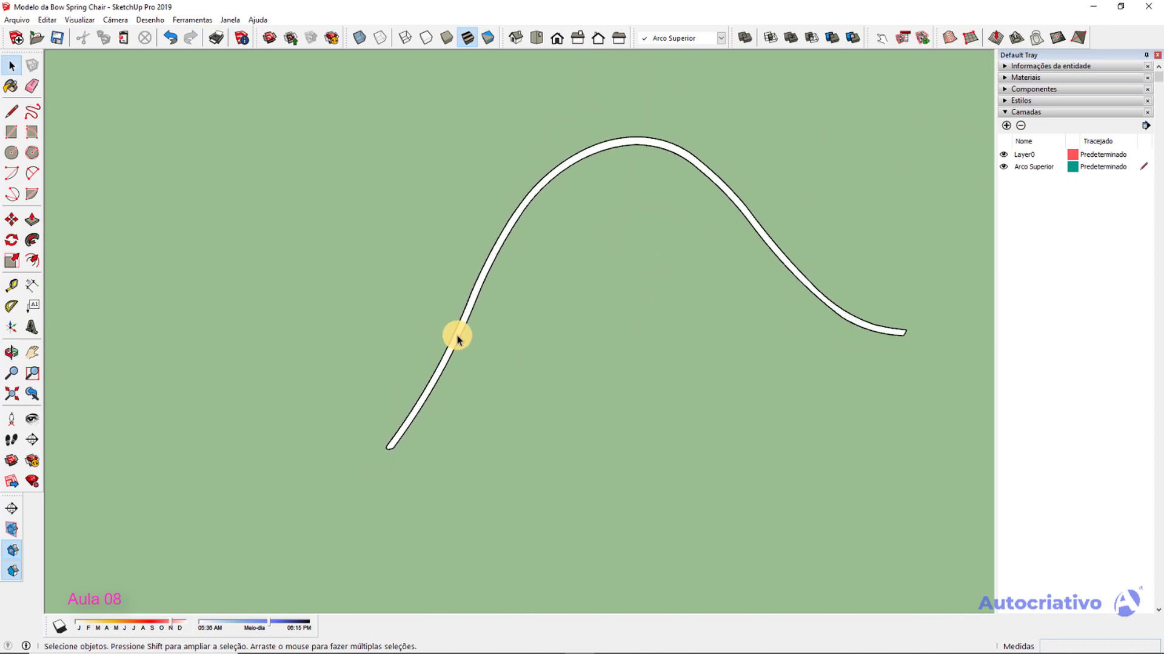
pyautogui.click(463, 321)
pyautogui.rightClick(463, 321)
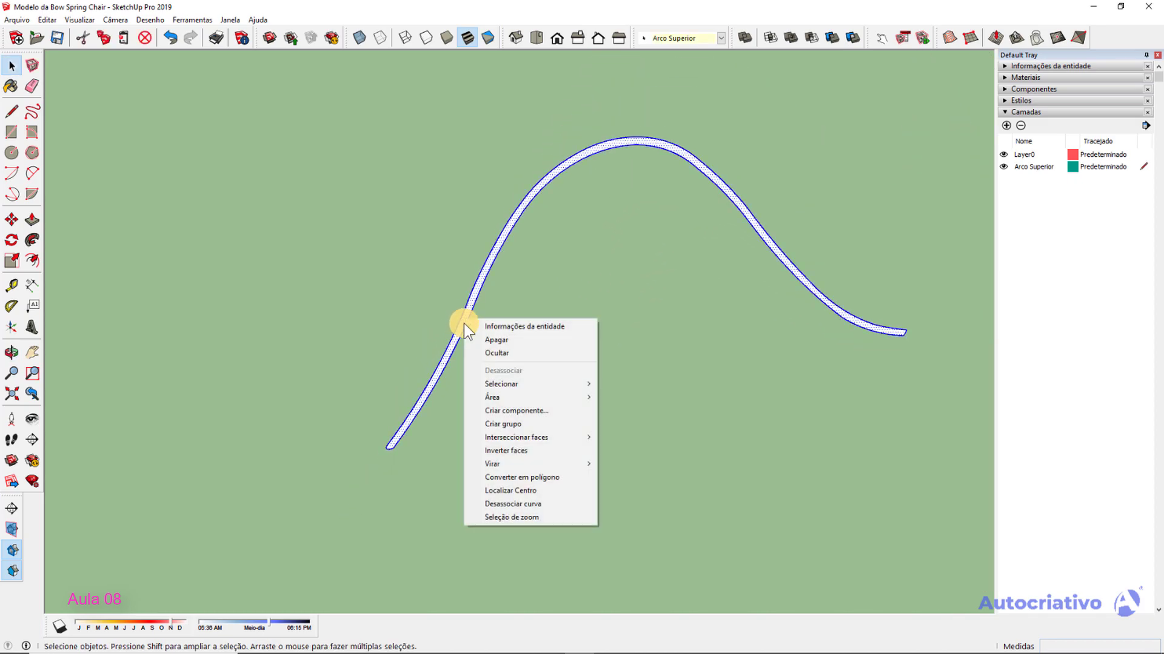
pyautogui.click(500, 426)
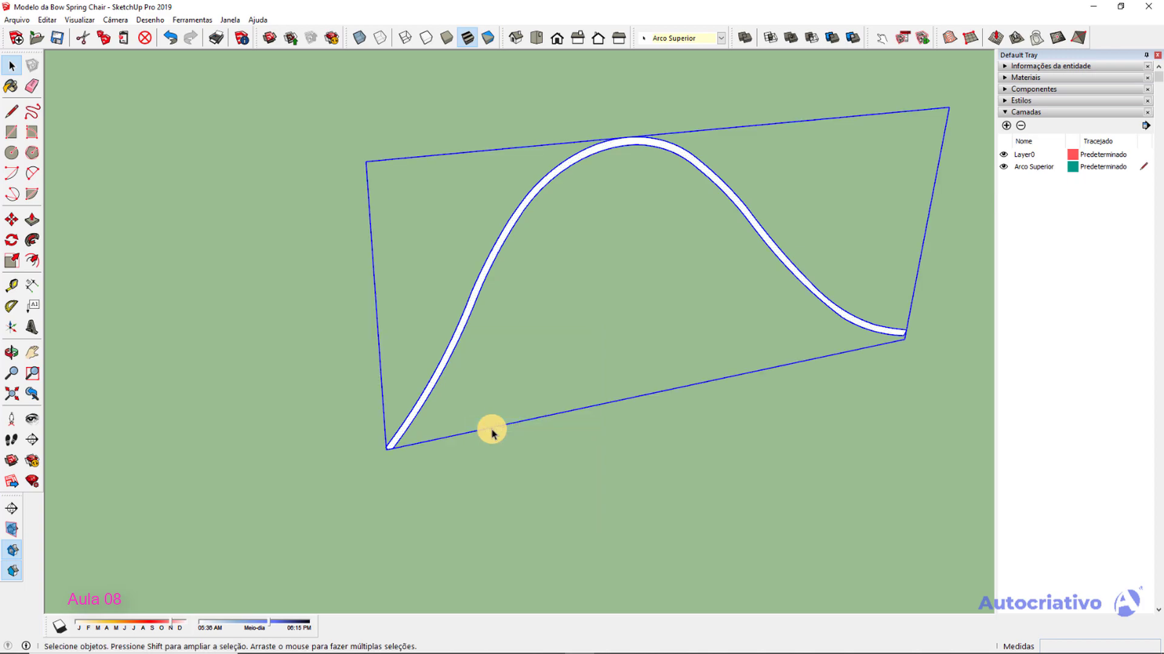
# Move the bow group about 6,22 m so it stands beside the reference drawing.
pyautogui.press('m')
pyautogui.click(365, 471)
pyautogui.scroll(-8, 291, 458)
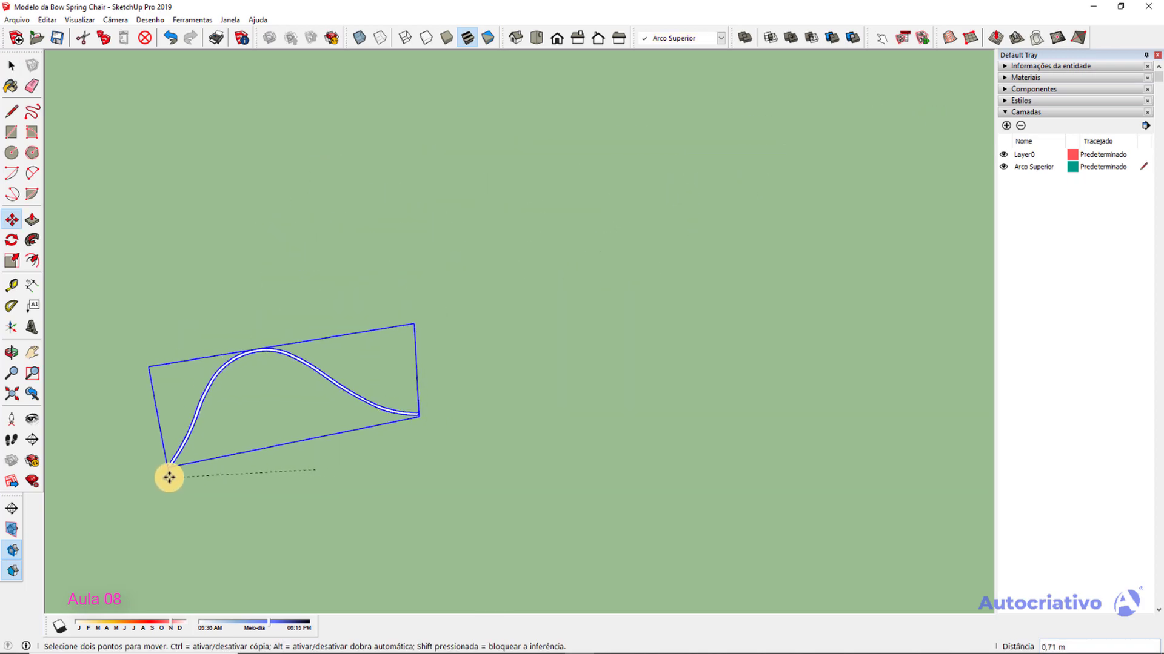
pyautogui.scroll(-2, 264, 465)
pyautogui.keyDown('shift'); pyautogui.moveTo(264, 465); pyautogui.dragTo(570, 388, button='middle'); pyautogui.keyUp('shift')
pyautogui.scroll(3, 671, 359)
pyautogui.scroll(3, 671, 359)
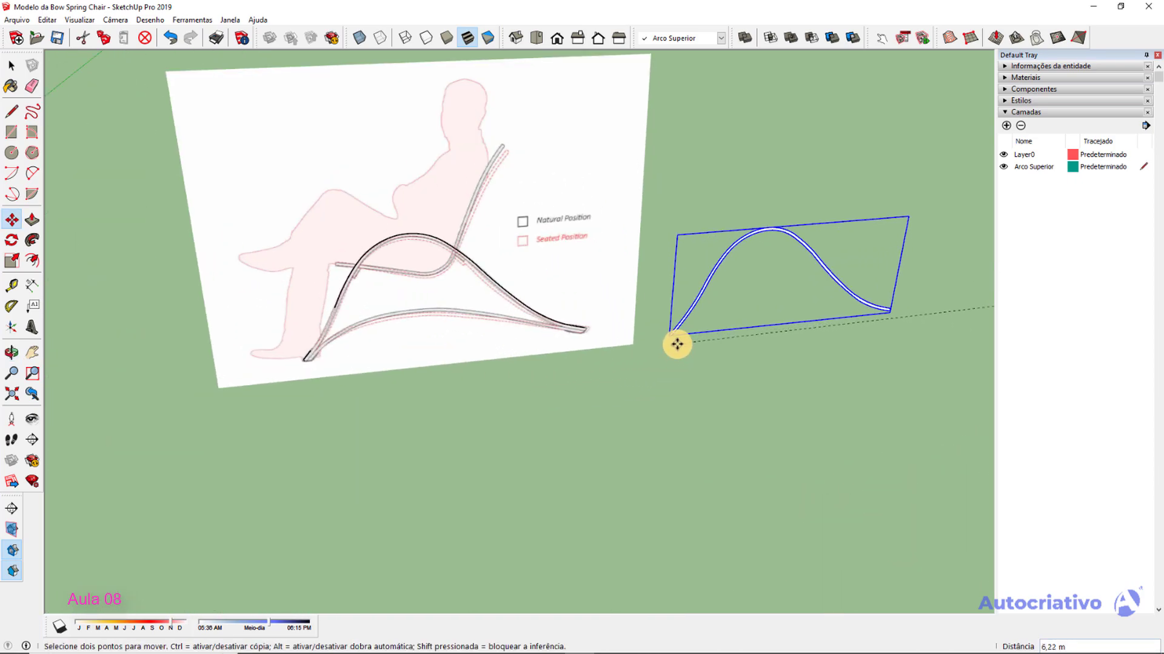
pyautogui.click(677, 344)
# Delete the leftover traced outline of the upper bow and its short piece at the foot from the reference drawing.
pyautogui.press('space')
pyautogui.scroll(3, 503, 318)
pyautogui.scroll(1, 504, 318)
pyautogui.click(453, 229)
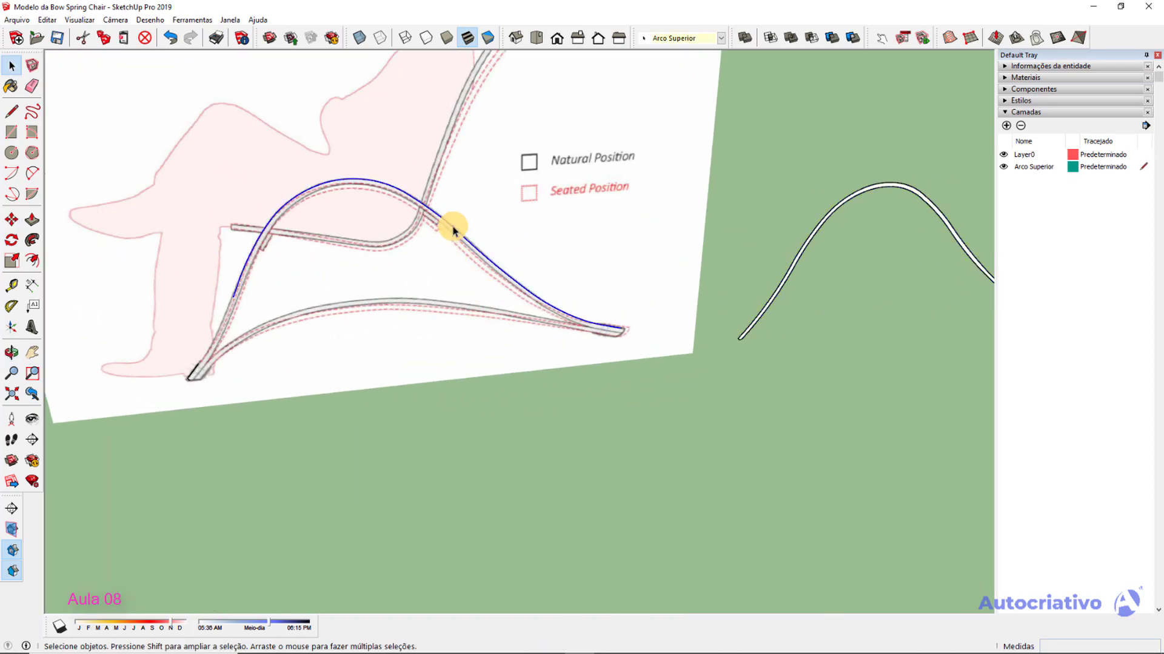
pyautogui.click(195, 368)
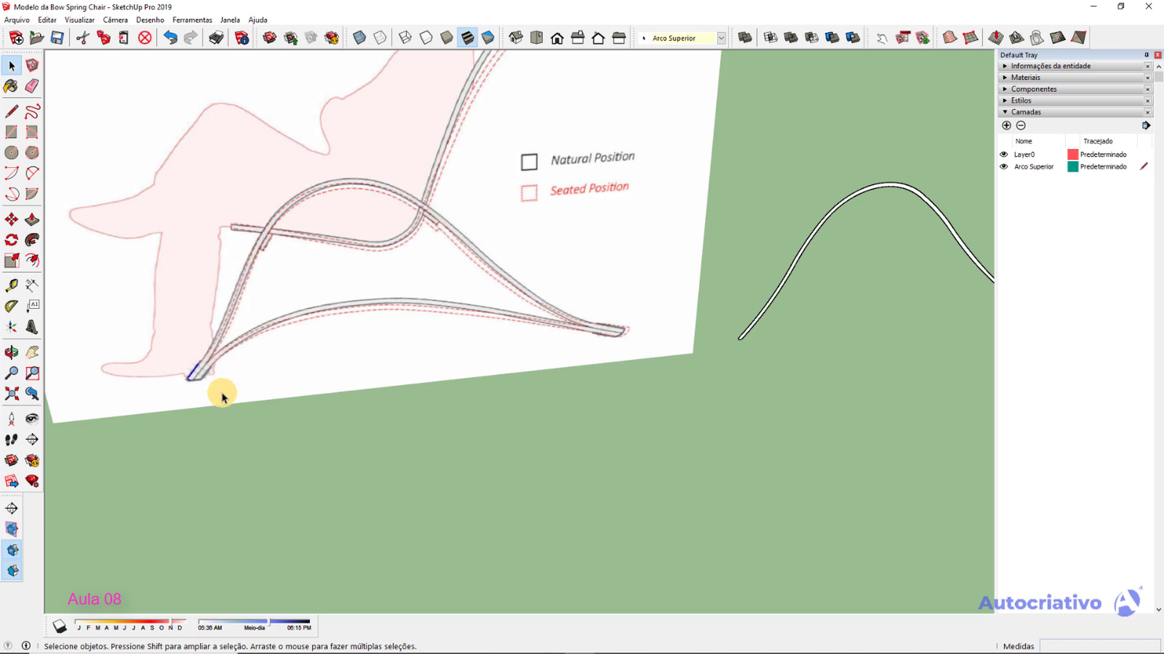
# Move the bow group by its lower front corner onto the front foot of the reference drawing and deselect it.
pyautogui.click(746, 334)
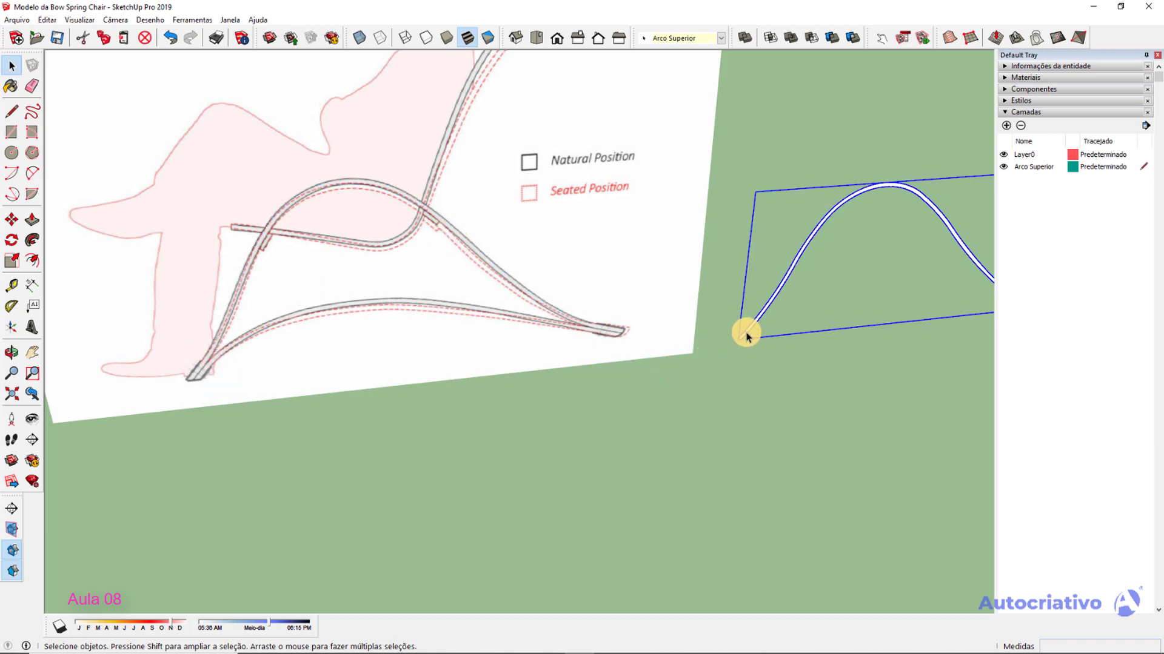
pyautogui.press('m')
pyautogui.scroll(5, 742, 339)
pyautogui.scroll(2, 754, 339)
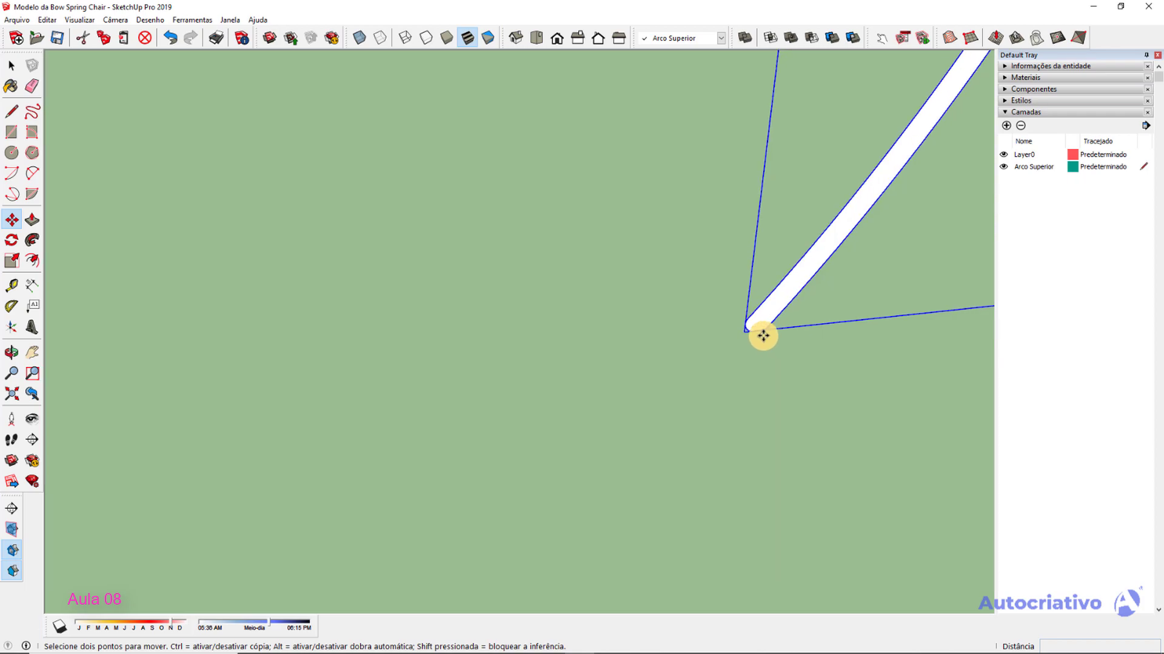
pyautogui.click(745, 332)
pyautogui.scroll(-6, 545, 342)
pyautogui.keyDown('shift'); pyautogui.moveTo(158, 363); pyautogui.dragTo(963, 318, button='middle'); pyautogui.keyUp('shift')
pyautogui.scroll(9, 463, 335)
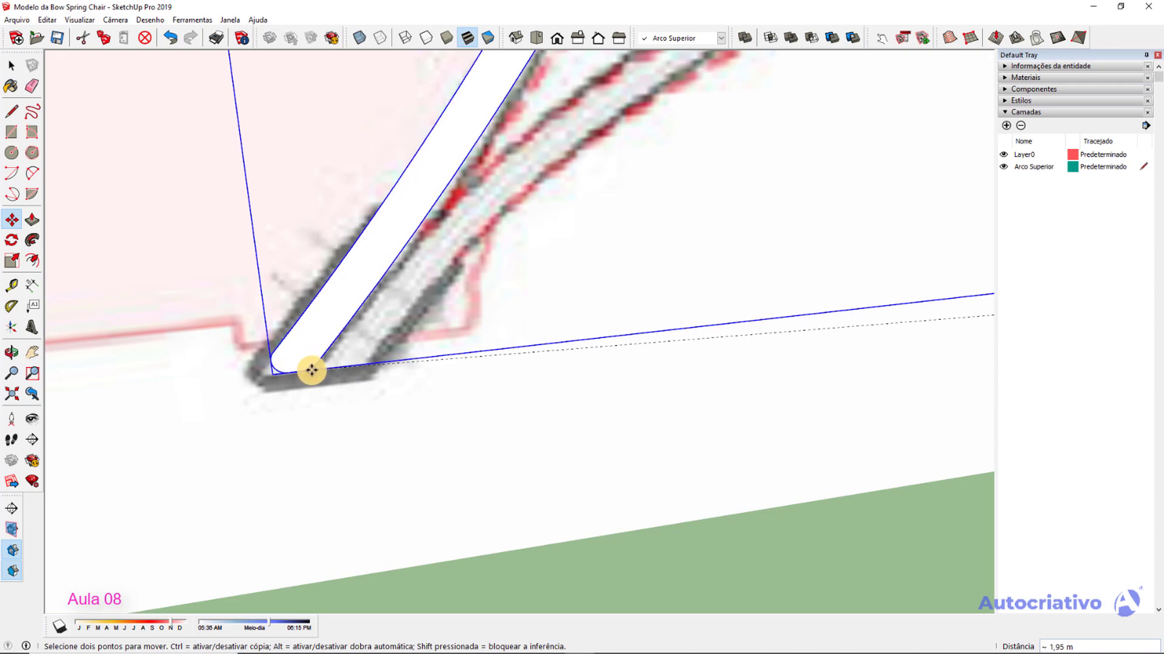
pyautogui.click(314, 370)
pyautogui.scroll(-10, 355, 371)
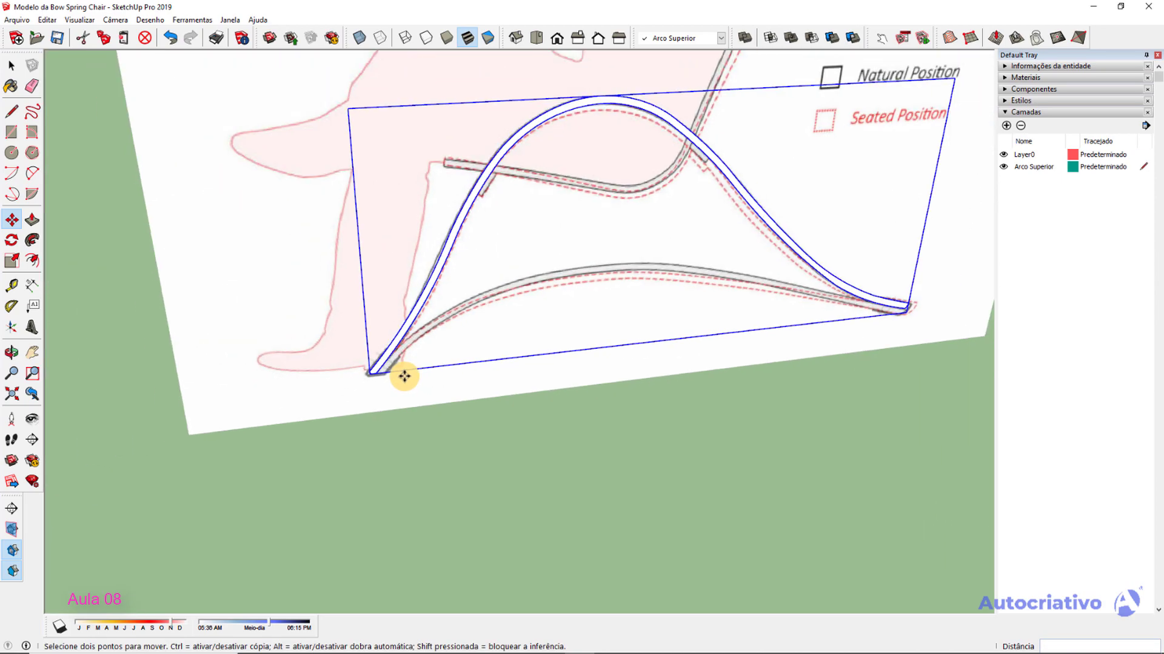
pyautogui.press('space')
pyautogui.click(709, 471)
# Move the bow group straight out in front of the reference drawing along the green axis.
pyautogui.moveTo(797, 439)
pyautogui.mouseDown(button='middle')
pyautogui.moveTo(617, 431)
pyautogui.moveTo(592, 398)
pyautogui.moveTo(769, 381)
pyautogui.moveTo(816, 345)
pyautogui.moveTo(793, 356)
pyautogui.mouseUp(button='middle')
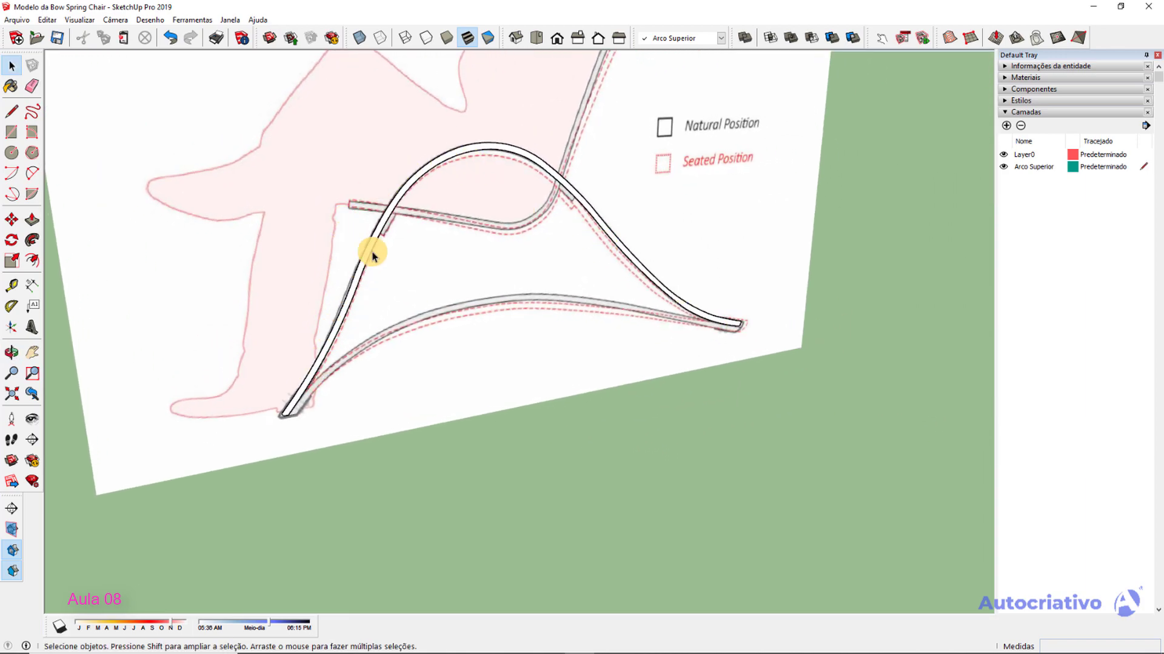
pyautogui.moveTo(740, 278)
pyautogui.mouseDown(button='middle')
pyautogui.moveTo(462, 298)
pyautogui.moveTo(436, 223)
pyautogui.moveTo(724, 337)
pyautogui.moveTo(681, 384)
pyautogui.mouseUp(button='middle')
pyautogui.moveTo(455, 380); pyautogui.dragTo(483, 380, button='middle')
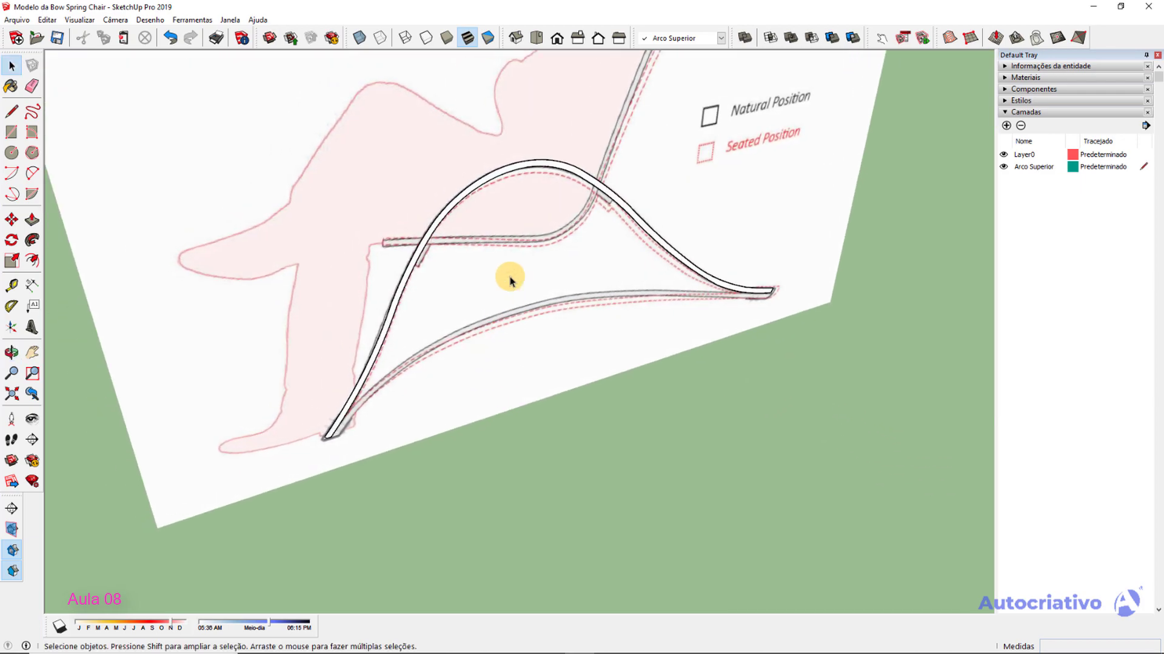
pyautogui.scroll(3, 427, 254)
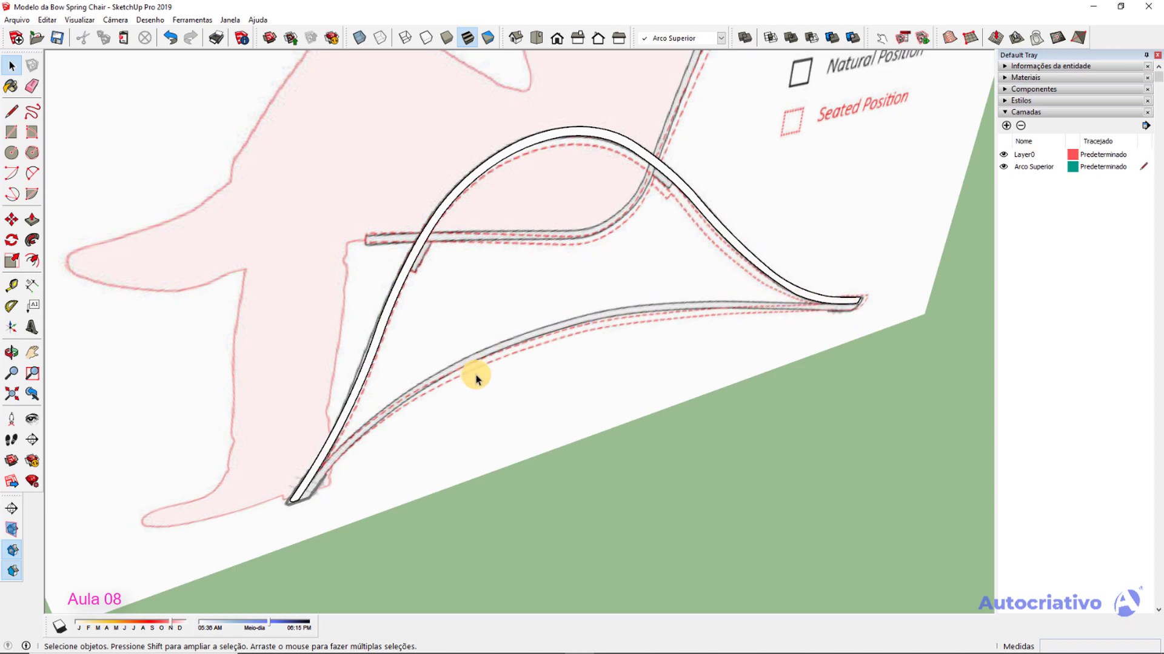
pyautogui.scroll(-5, 476, 379)
pyautogui.moveTo(481, 371)
pyautogui.mouseDown(button='middle')
pyautogui.moveTo(476, 304)
pyautogui.moveTo(426, 292)
pyautogui.mouseUp(button='middle')
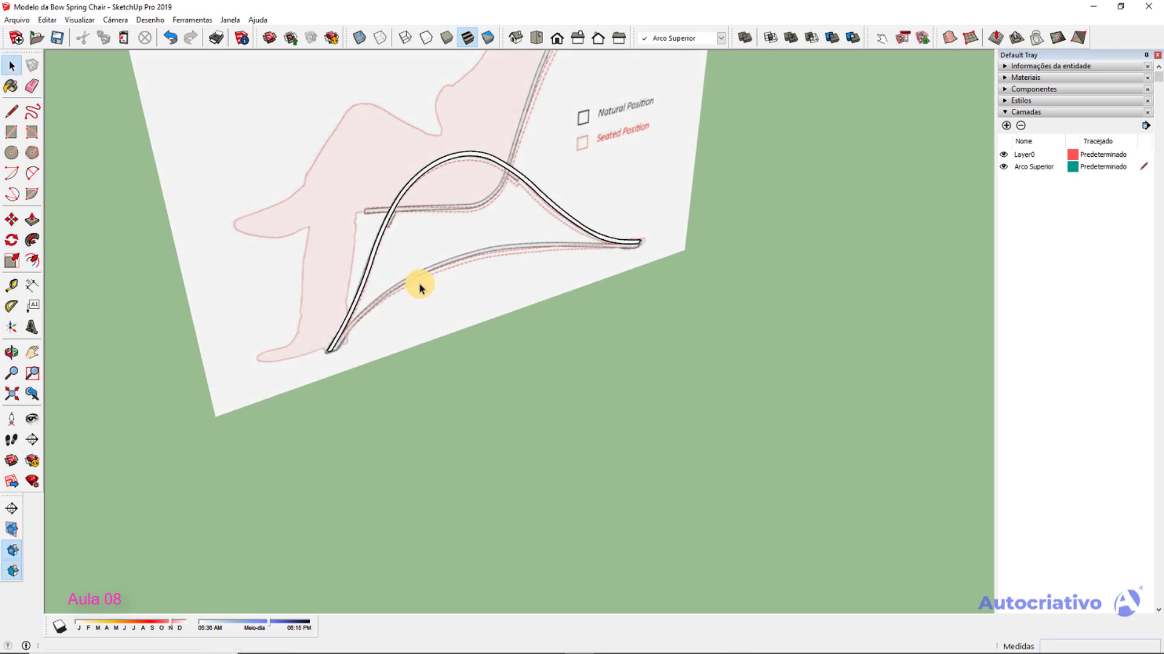
pyautogui.scroll(5, 359, 267)
pyautogui.click(358, 271)
pyautogui.press('m')
pyautogui.scroll(-8, 355, 267)
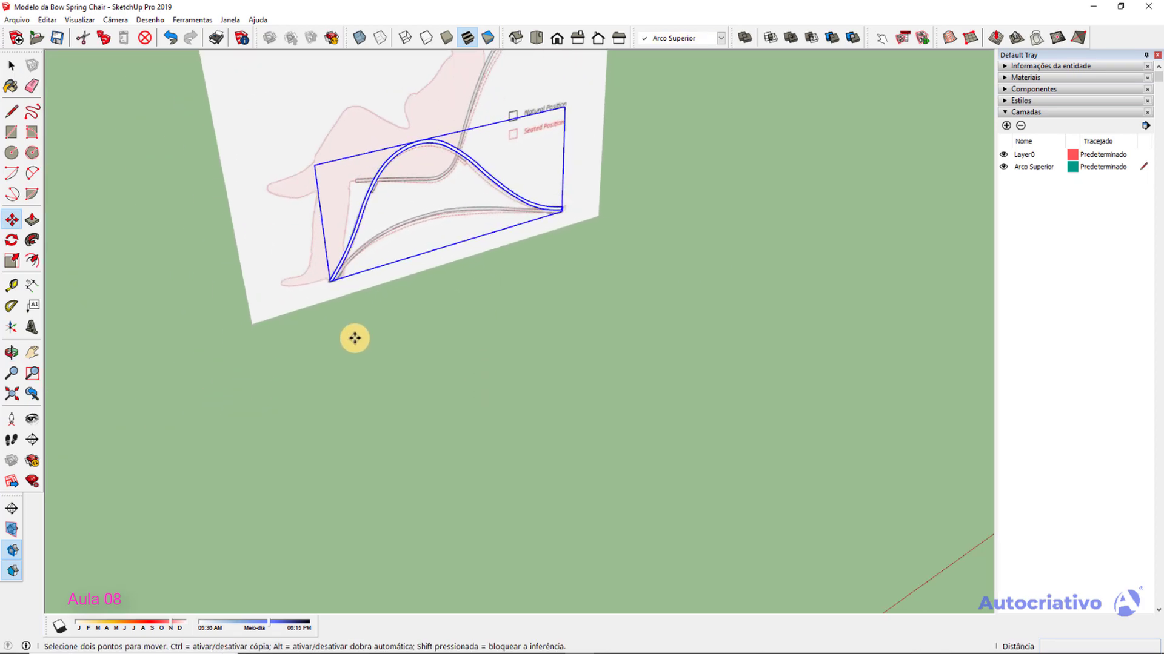
pyautogui.click(353, 338)
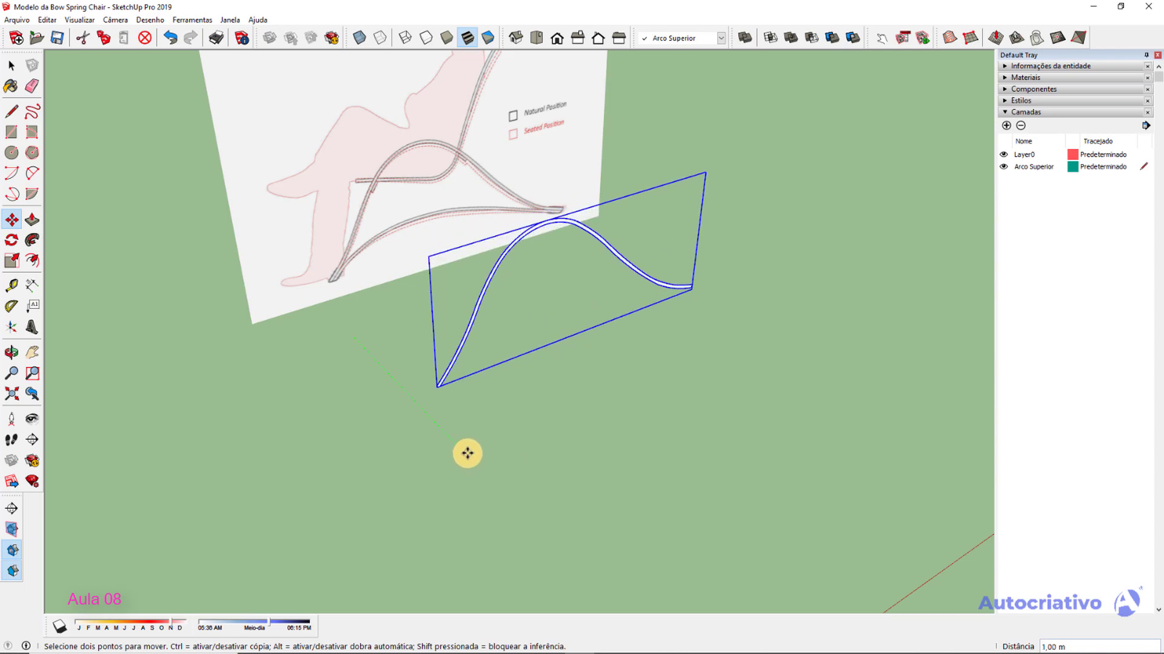
pyautogui.click(488, 475)
pyautogui.press('space')
# Open the bow group for editing and push/pull its profile face 7 cm.
pyautogui.scroll(5, 479, 387)
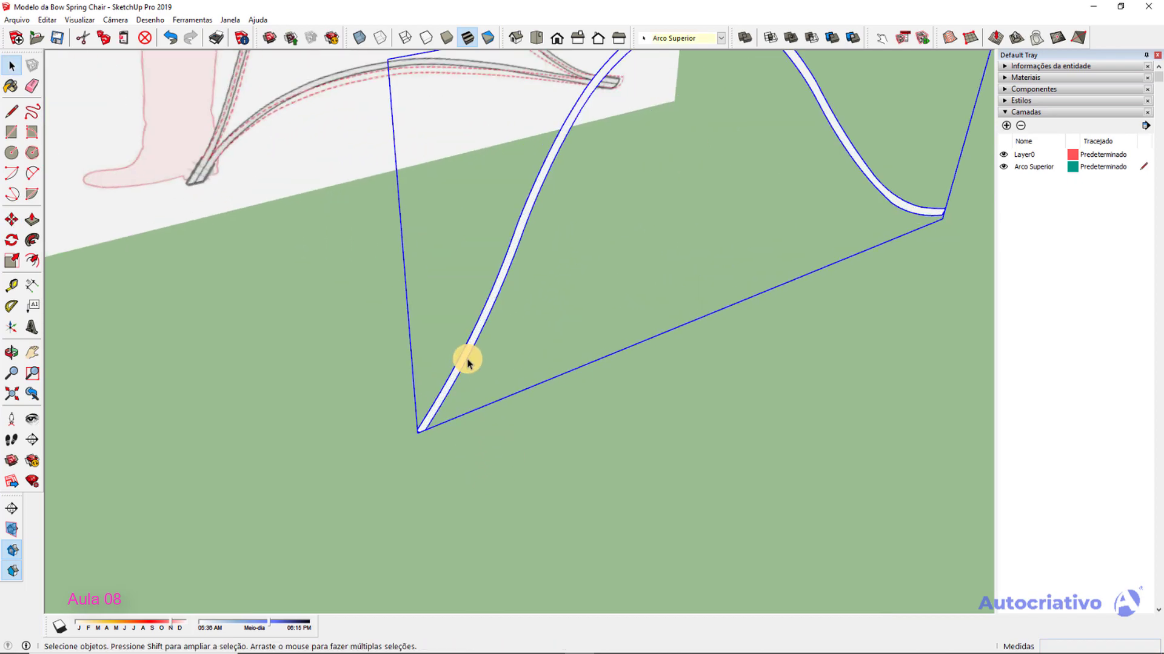
pyautogui.doubleClick(466, 359)
pyautogui.click(466, 358)
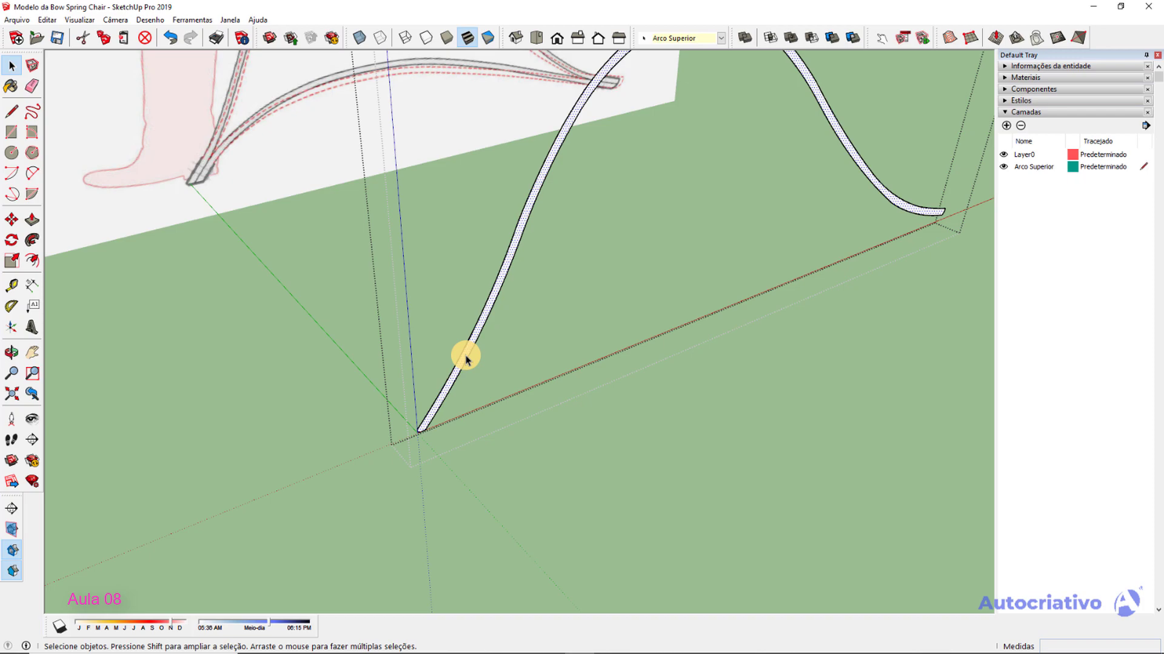
pyautogui.press('p')
pyautogui.click(465, 359)
pyautogui.scroll(3, 479, 369)
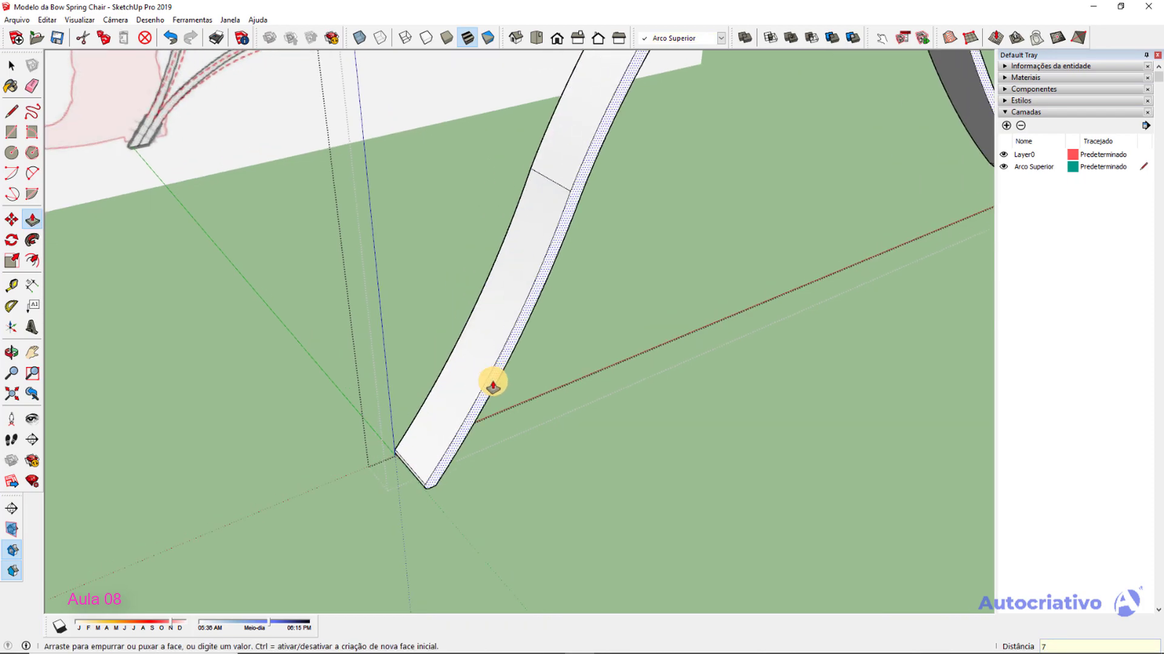
pyautogui.press('Return')
pyautogui.press('space')
# Soften the seam edges across the upper surface of the bow, on the front leg and near the crest.
pyautogui.scroll(-1, 500, 321)
pyautogui.press('e')
pyautogui.scroll(1, 512, 289)
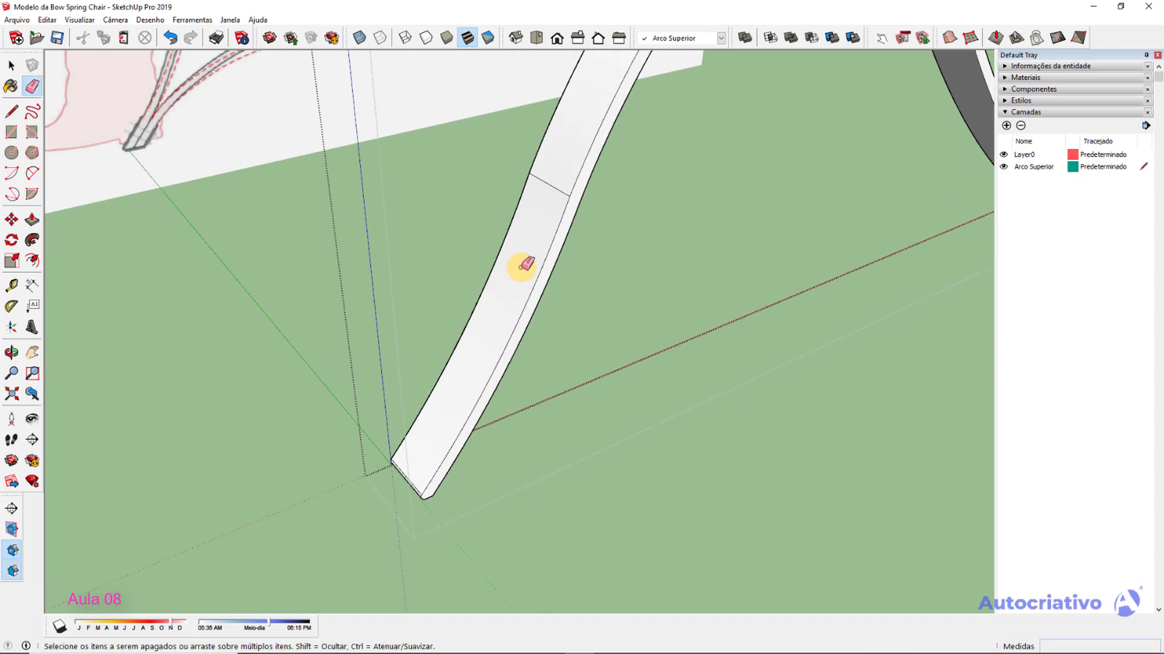
pyautogui.click(550, 184)
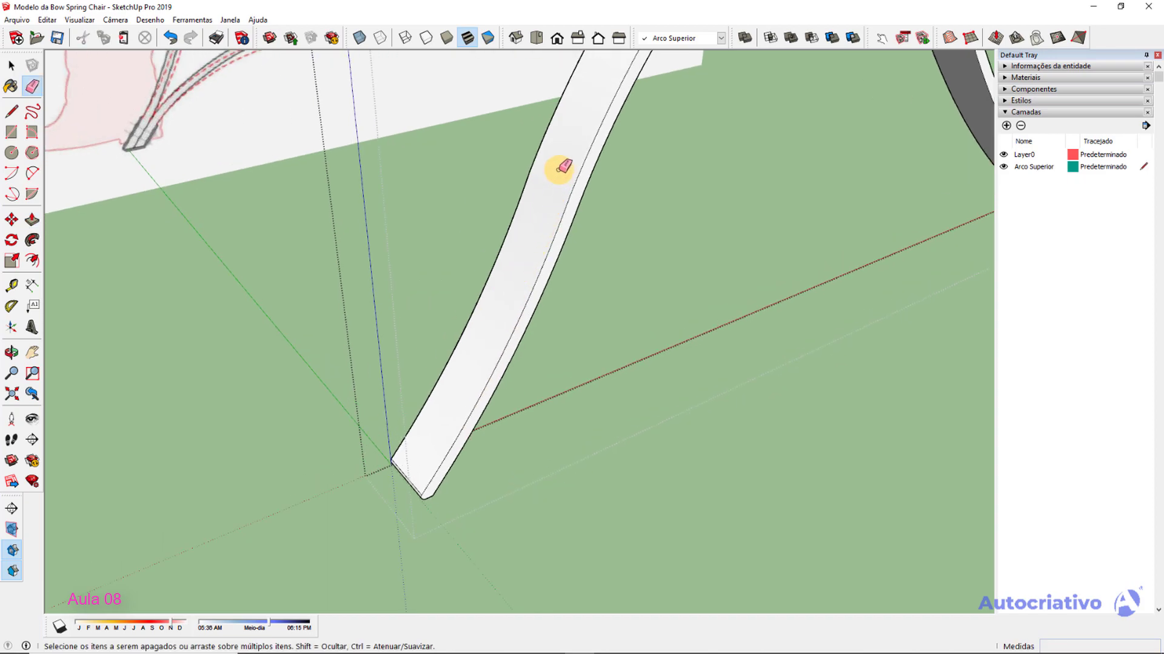
pyautogui.click(550, 184)
pyautogui.scroll(-4, 557, 157)
pyautogui.moveTo(567, 130)
pyautogui.mouseDown(button='middle')
pyautogui.moveTo(520, 252)
pyautogui.moveTo(526, 284)
pyautogui.mouseUp(button='middle')
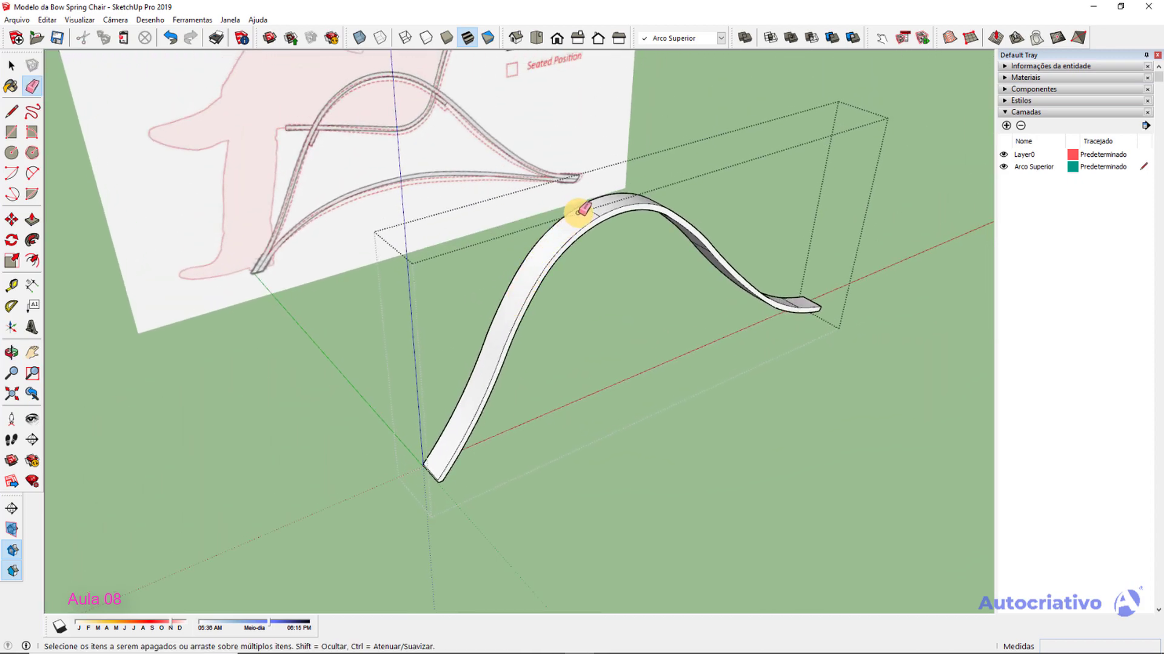
pyautogui.scroll(2, 566, 218)
pyautogui.moveTo(576, 208); pyautogui.dragTo(611, 202)
# Soften the remaining seam edges across the bow's upper surface from the crest down to the rear end.
pyautogui.moveTo(611, 202)
pyautogui.mouseDown(button='middle')
pyautogui.moveTo(408, 242)
pyautogui.moveTo(483, 288)
pyautogui.mouseUp(button='middle')
pyautogui.moveTo(483, 288)
pyautogui.mouseDown()
pyautogui.moveTo(475, 231)
pyautogui.moveTo(547, 311)
pyautogui.mouseUp()
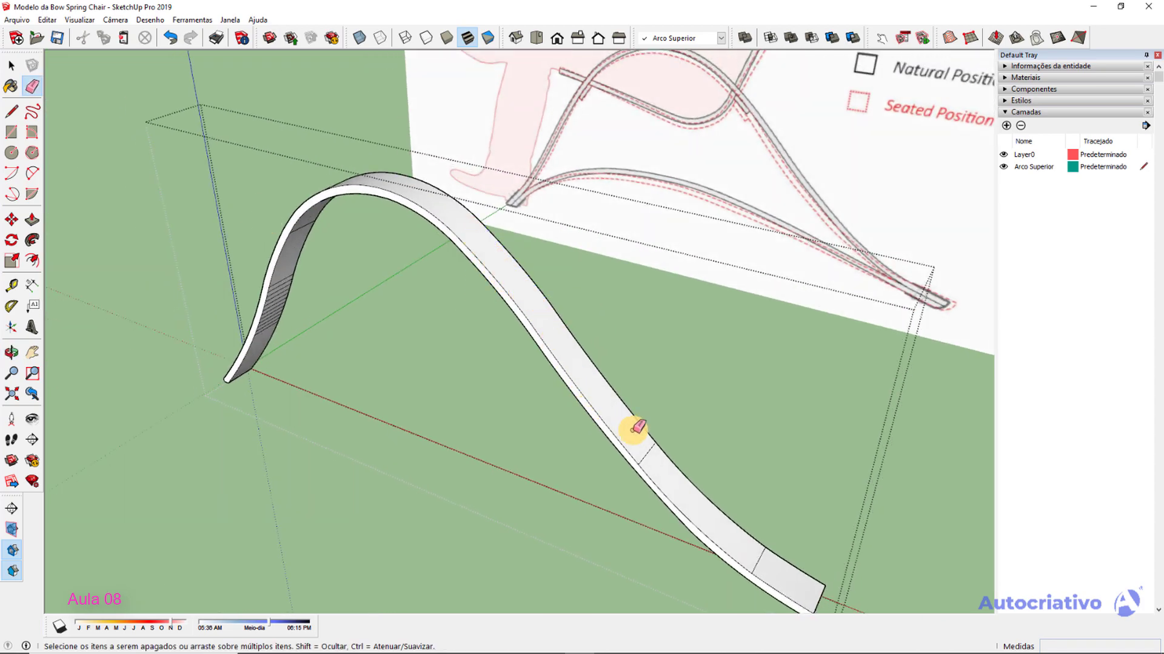
pyautogui.keyDown('shift'); pyautogui.moveTo(628, 421); pyautogui.dragTo(548, 307, button='middle'); pyautogui.keyUp('shift')
pyautogui.moveTo(548, 307); pyautogui.dragTo(681, 434)
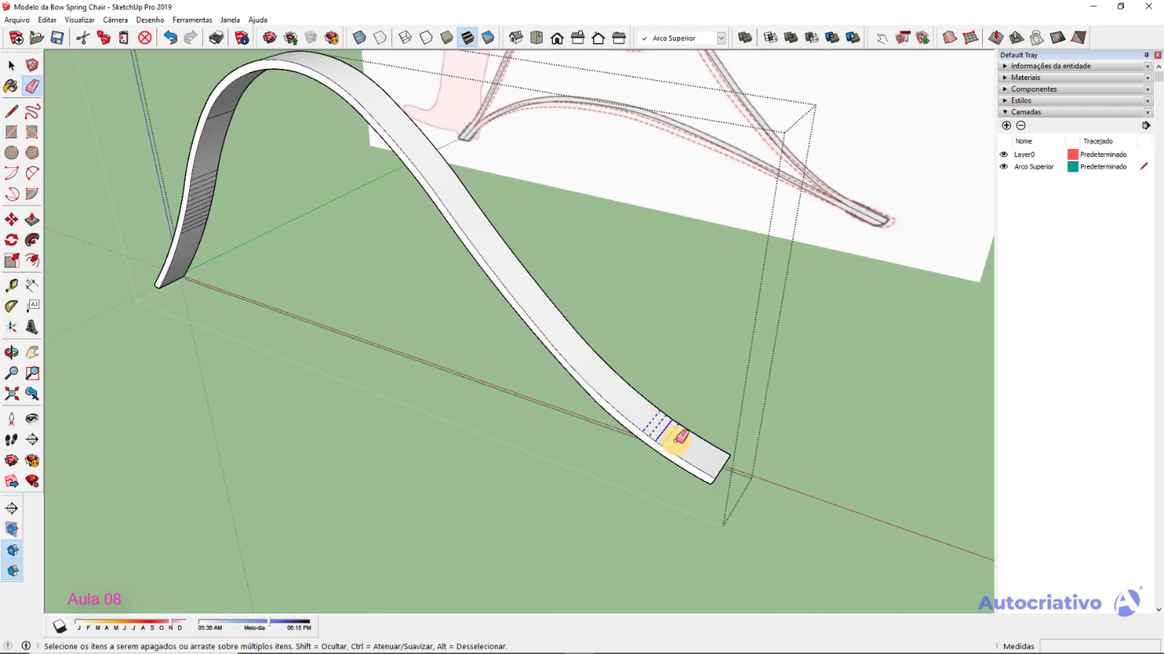
# Soften the cross lines on the underside of the bow's front leg up towards the crest.
pyautogui.moveTo(312, 285)
pyautogui.keyDown('shift'); pyautogui.mouseDown(button='middle')
pyautogui.moveTo(459, 373)
pyautogui.moveTo(350, 259)
pyautogui.mouseUp(button='middle'); pyautogui.keyUp('shift')
pyautogui.scroll(3, 337, 273)
pyautogui.moveTo(338, 272); pyautogui.dragTo(373, 153)
pyautogui.moveTo(372, 153)
pyautogui.mouseDown(button='middle')
pyautogui.moveTo(372, 338)
pyautogui.moveTo(406, 221)
pyautogui.moveTo(410, 239)
pyautogui.moveTo(466, 244)
pyautogui.moveTo(610, 223)
pyautogui.moveTo(354, 363)
pyautogui.moveTo(385, 342)
pyautogui.mouseUp(button='middle')
pyautogui.keyDown('ctrl'); pyautogui.moveTo(464, 191); pyautogui.dragTo(512, 196); pyautogui.keyUp('ctrl')
# Soften the remaining seam edges on the underside of the bow's rear half and leave the group.
pyautogui.moveTo(535, 383)
pyautogui.mouseDown(button='middle')
pyautogui.moveTo(738, 393)
pyautogui.moveTo(482, 326)
pyautogui.mouseUp(button='middle')
pyautogui.scroll(-6, 410, 353)
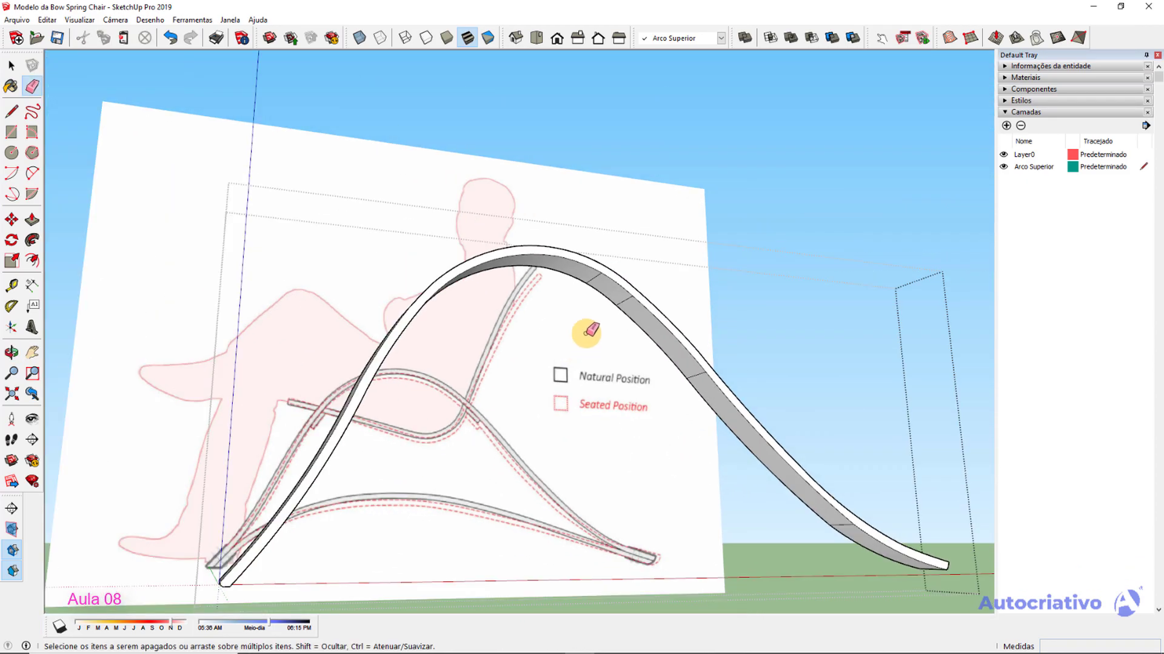
pyautogui.keyDown('ctrl'); pyautogui.moveTo(600, 281); pyautogui.dragTo(702, 397); pyautogui.keyUp('ctrl')
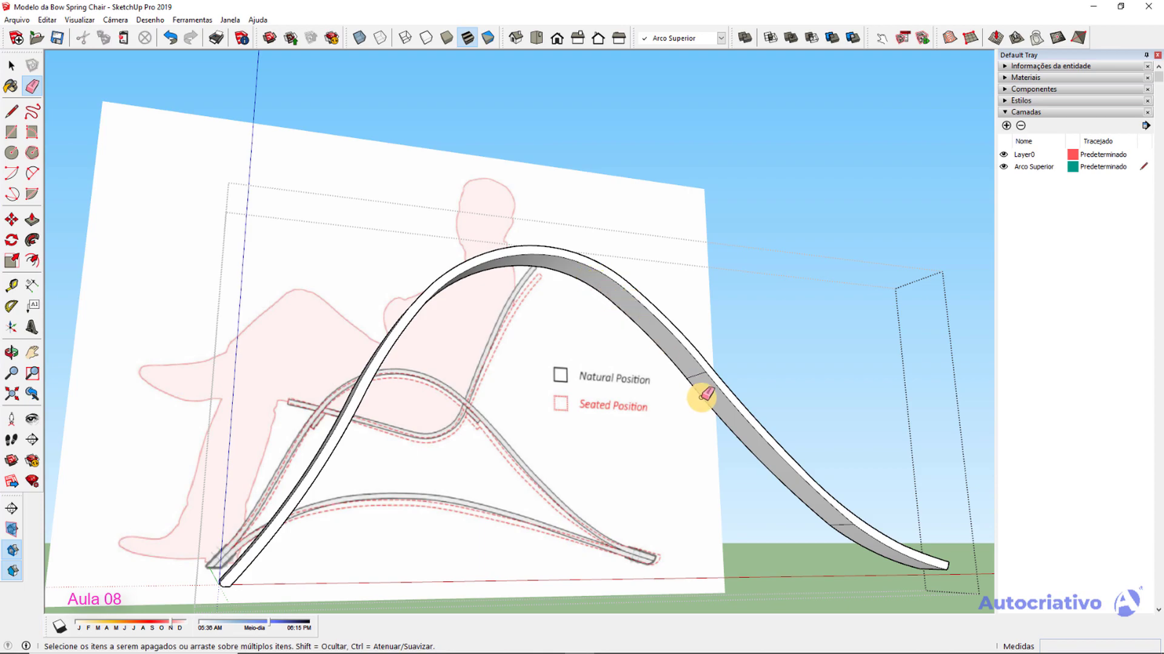
pyautogui.keyDown('ctrl'); pyautogui.moveTo(835, 523); pyautogui.dragTo(846, 507); pyautogui.keyUp('ctrl')
pyautogui.press('space')
pyautogui.scroll(-5, 826, 467)
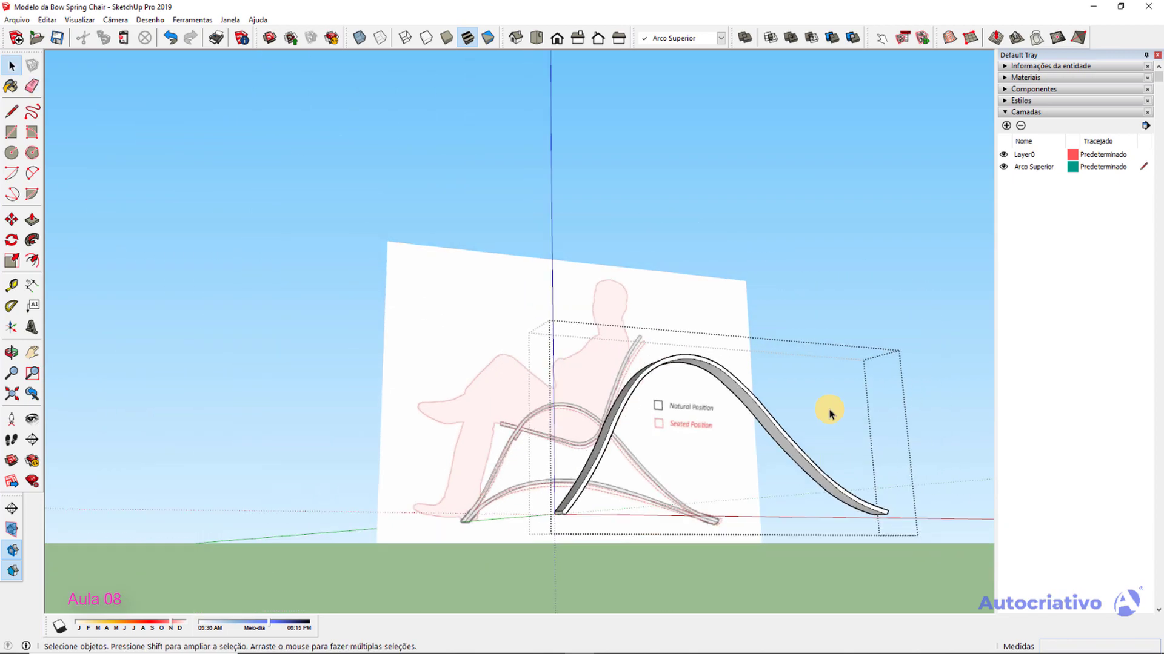
pyautogui.moveTo(832, 300); pyautogui.dragTo(561, 424, button='middle')
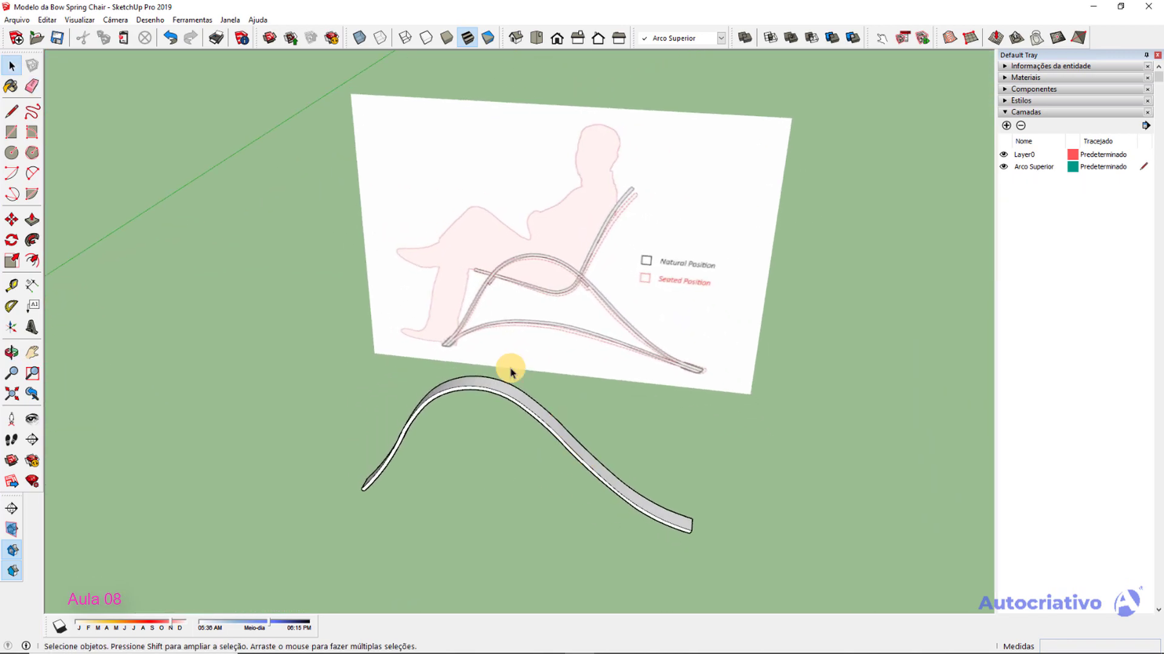
pyautogui.moveTo(662, 402); pyautogui.dragTo(536, 456, button='middle')
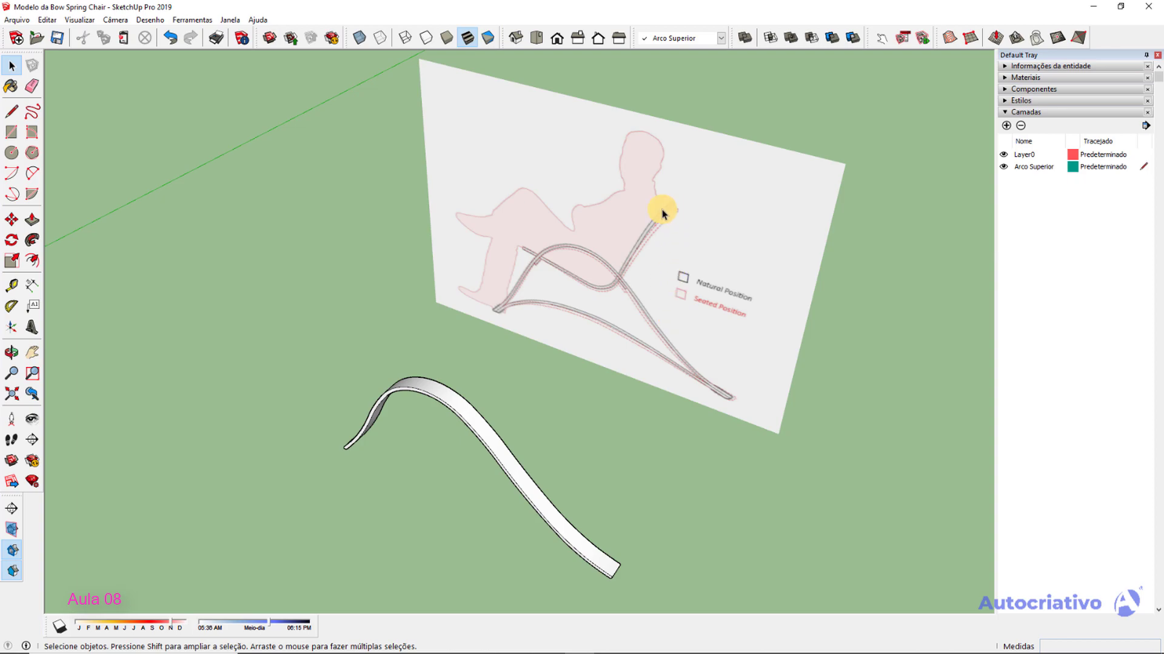
pyautogui.moveTo(456, 449); pyautogui.dragTo(609, 393, button='middle')
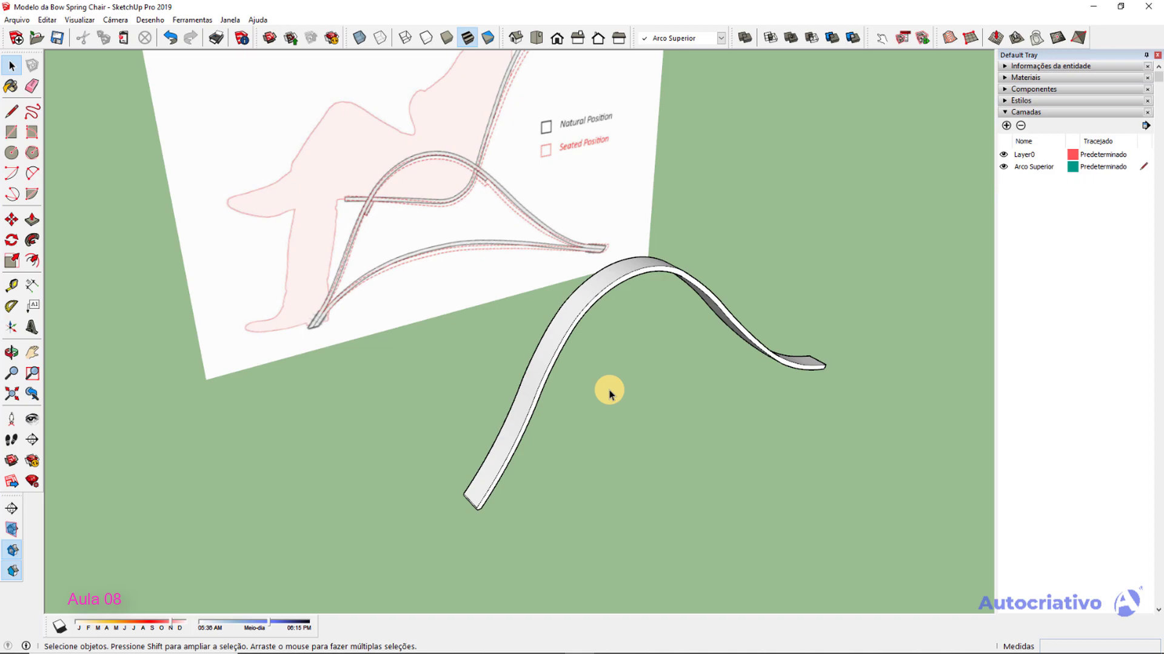